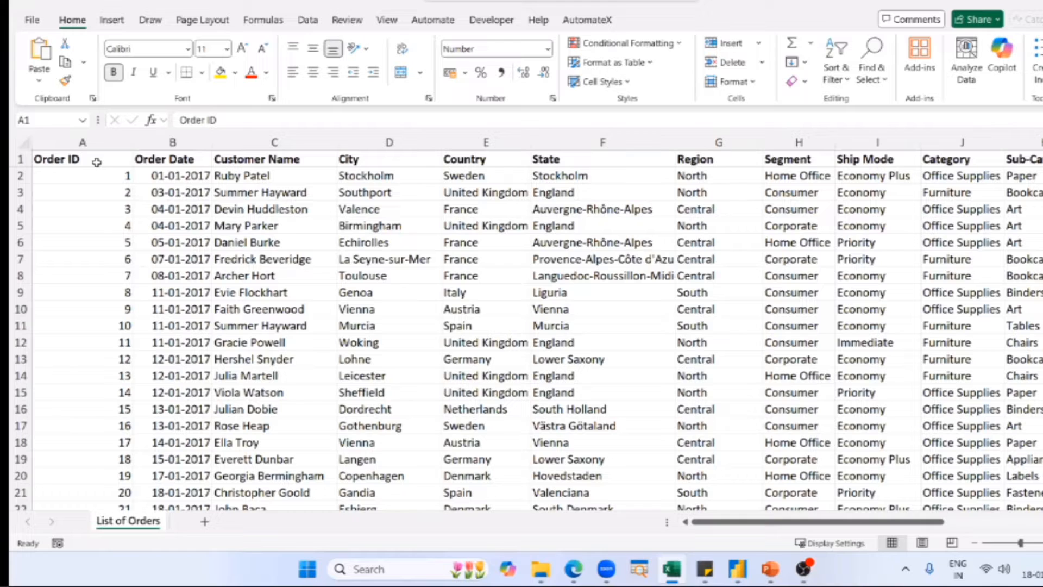
Examine the Order ID column from its header down to the last record in the List of Orders sheet.
{"action": "left_click", "coordinate": [97, 162]}
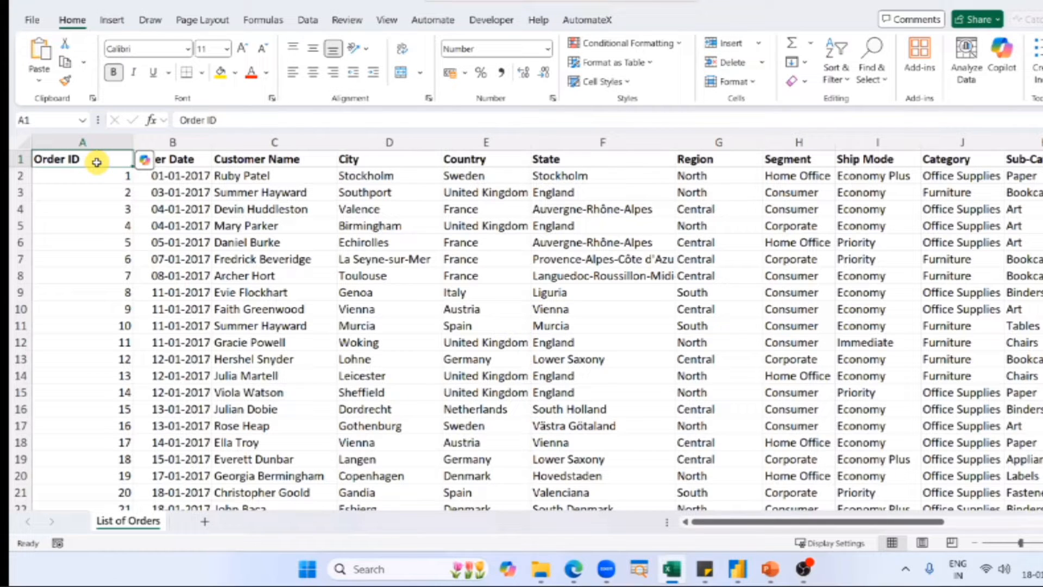
{"action": "key", "text": "Down"}
{"action": "key", "text": "shift+Down"}
{"action": "key", "text": "shift+Down"}
{"action": "key", "text": "shift+Down"}
{"action": "key", "text": "shift+Down"}
{"action": "key", "text": "shift+Down"}
{"action": "key", "text": "shift+Down"}
{"action": "key", "text": "shift+Down"}
{"action": "key", "text": "shift+Down"}
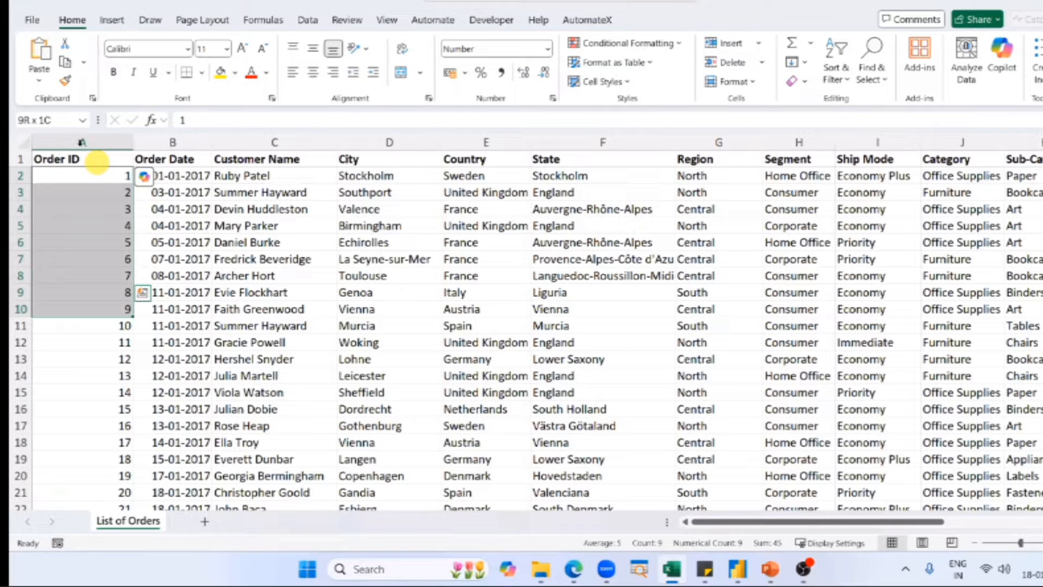
{"action": "key", "text": "shift+Down"}
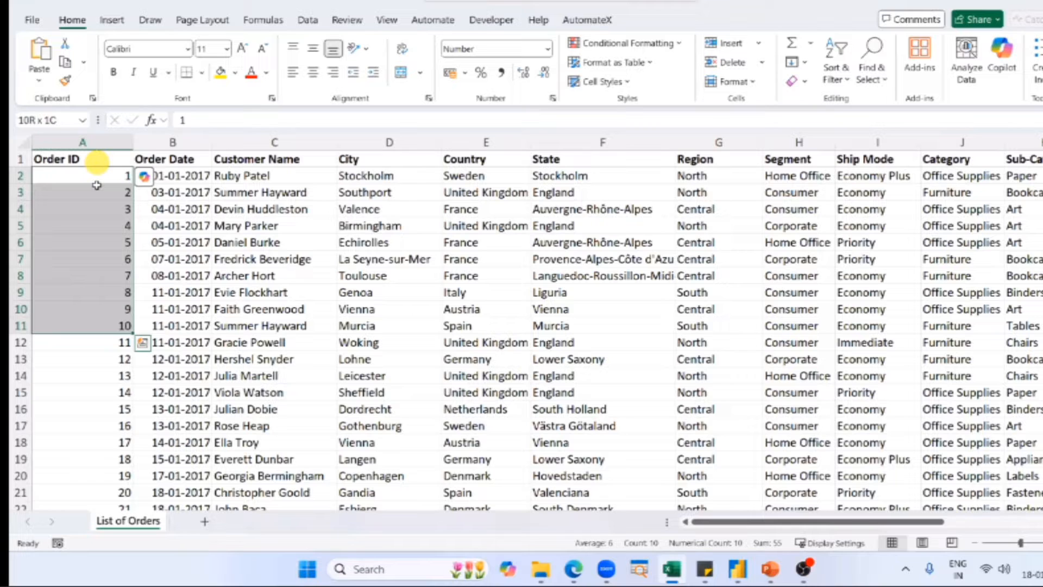
{"action": "left_click", "coordinate": [82, 144]}
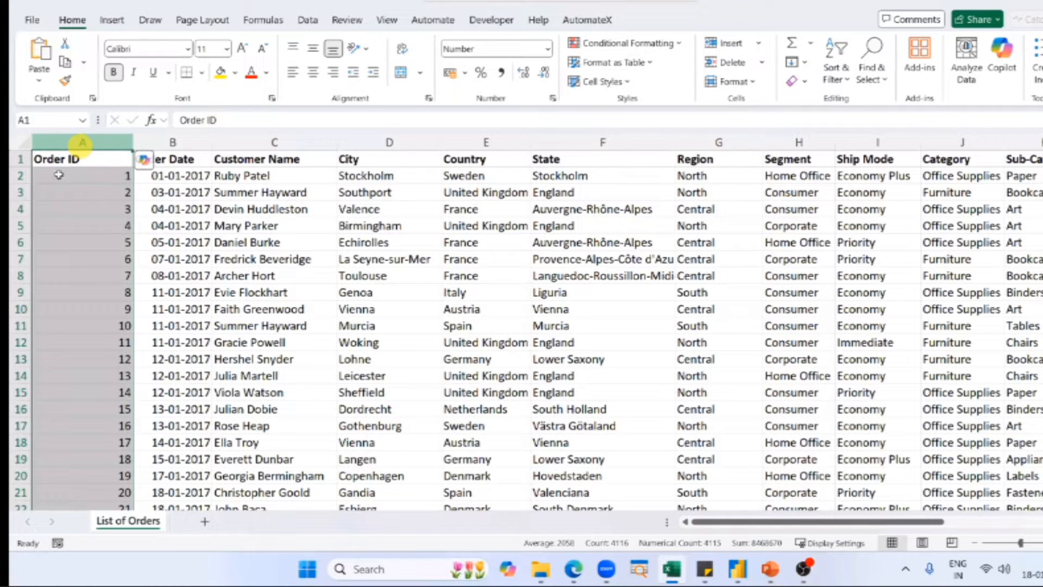
{"action": "left_click", "coordinate": [96, 183]}
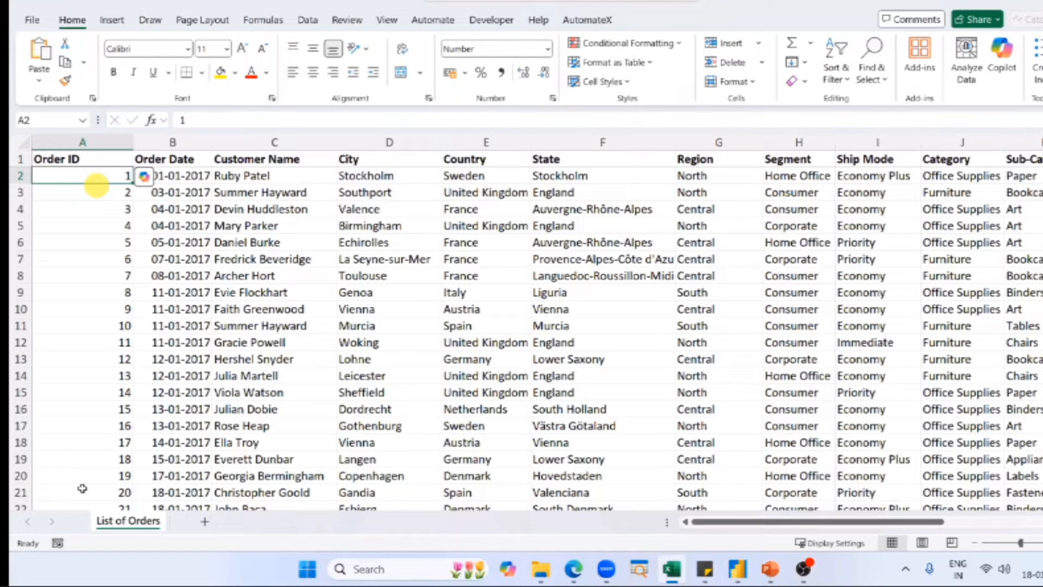
{"action": "key", "text": "ctrl+Down"}
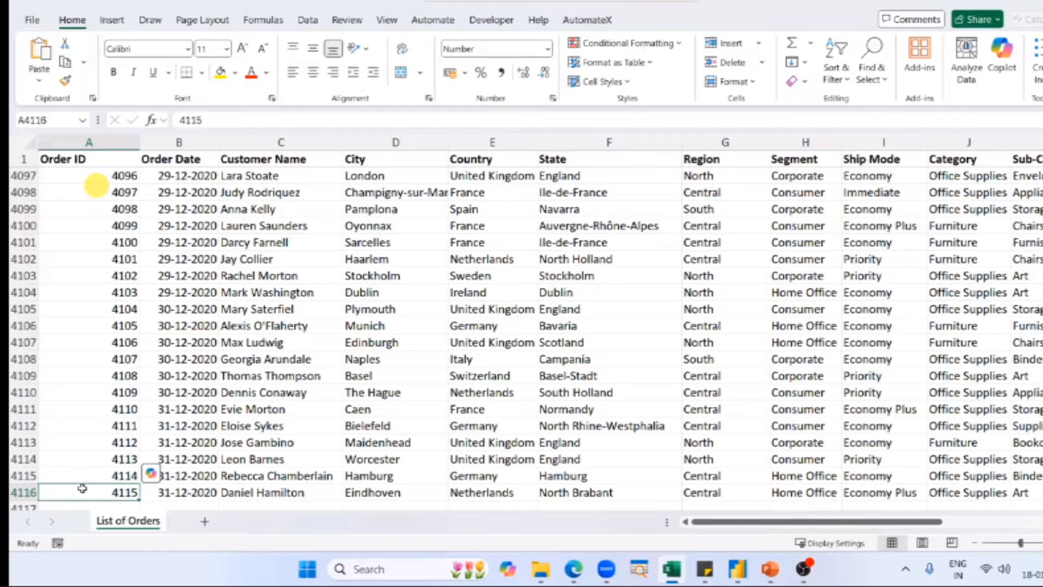
{"action": "left_click", "coordinate": [82, 488]}
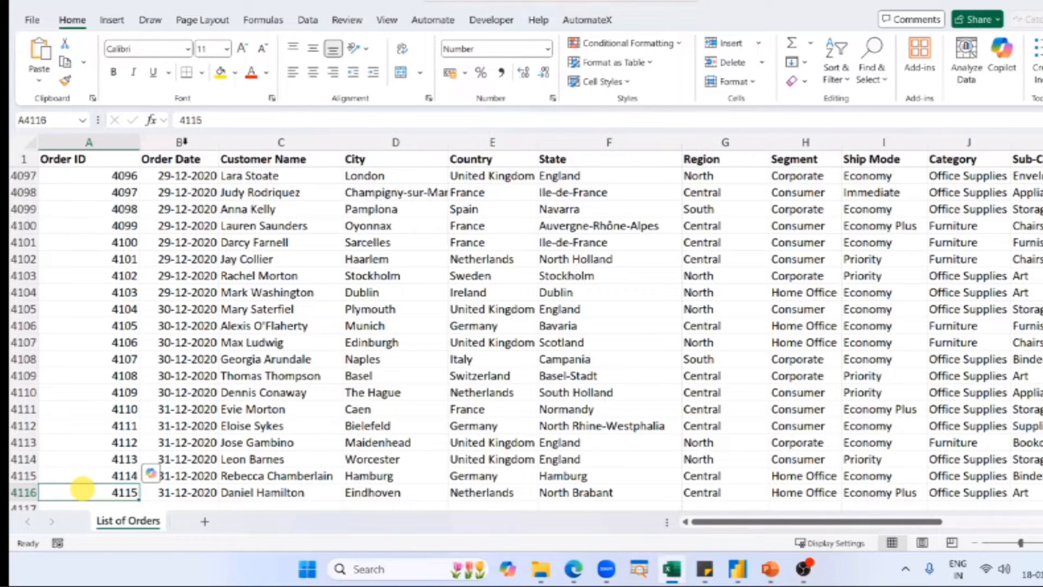
Return to the start of the data and review the Order Date and Customer Name columns.
{"action": "key", "text": "ctrl+Home"}
{"action": "key", "text": "Right"}
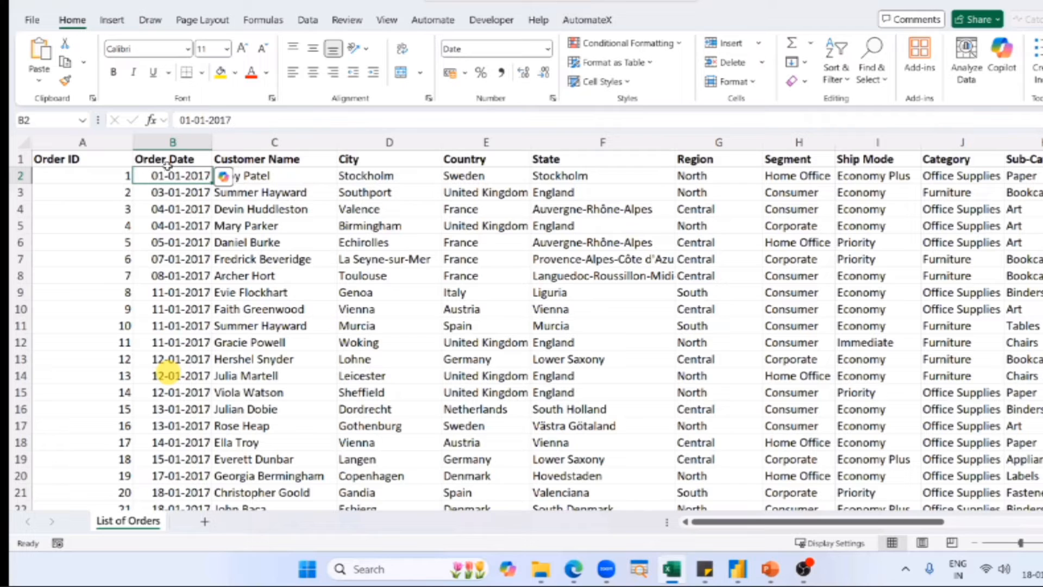
{"action": "key", "text": "Up"}
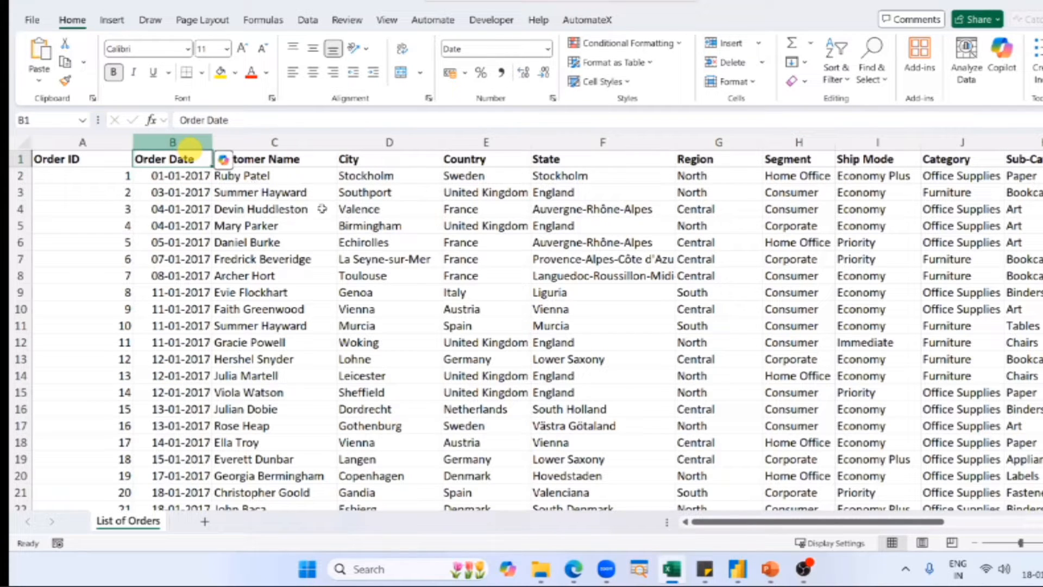
{"action": "key", "text": "ctrl+space"}
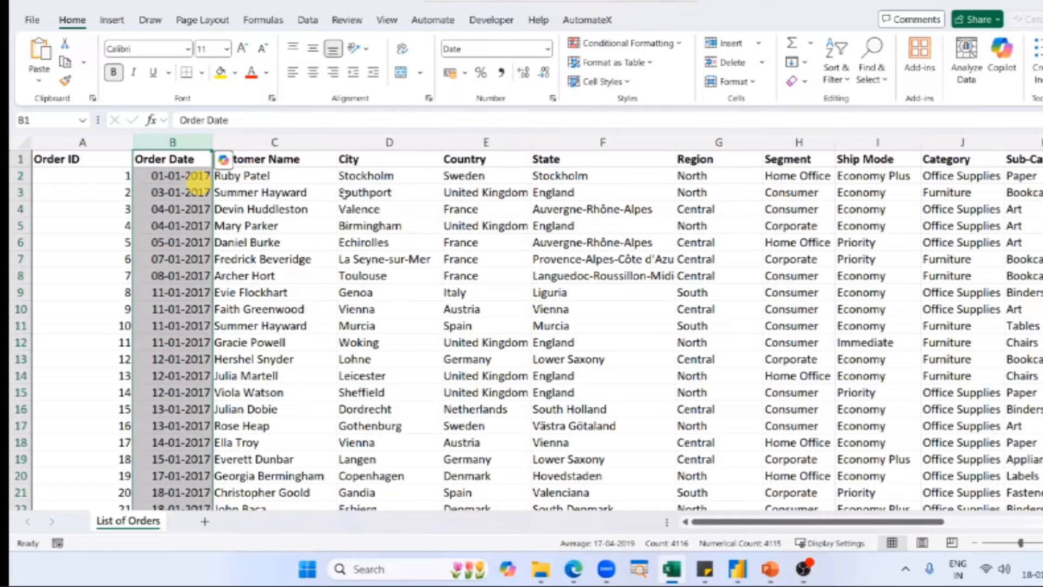
{"action": "left_click", "coordinate": [304, 176]}
{"action": "key", "text": "ctrl+space"}
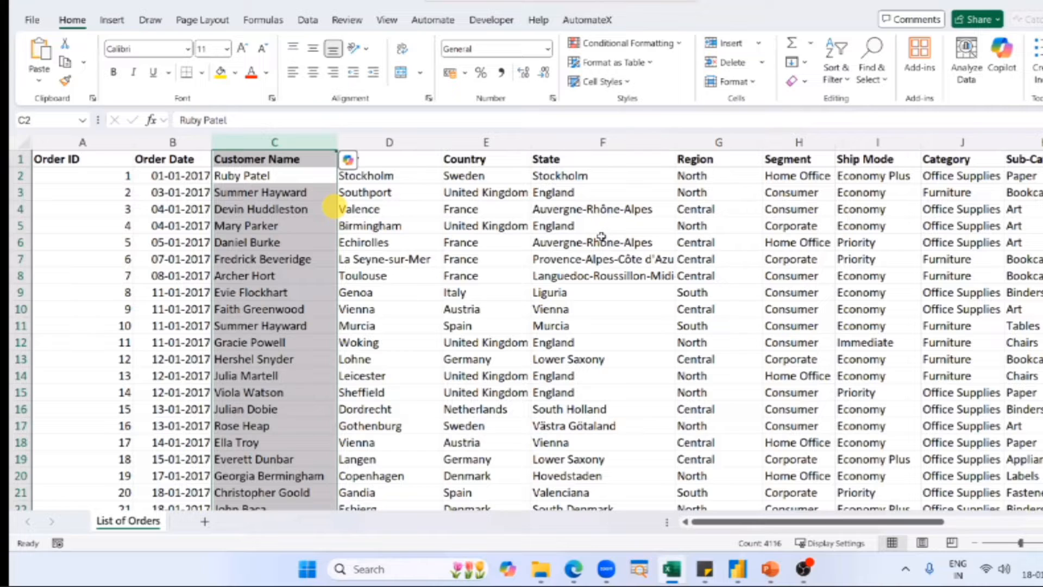
Review the location details of the orders in the City, Country and State columns.
{"action": "left_click", "coordinate": [340, 193]}
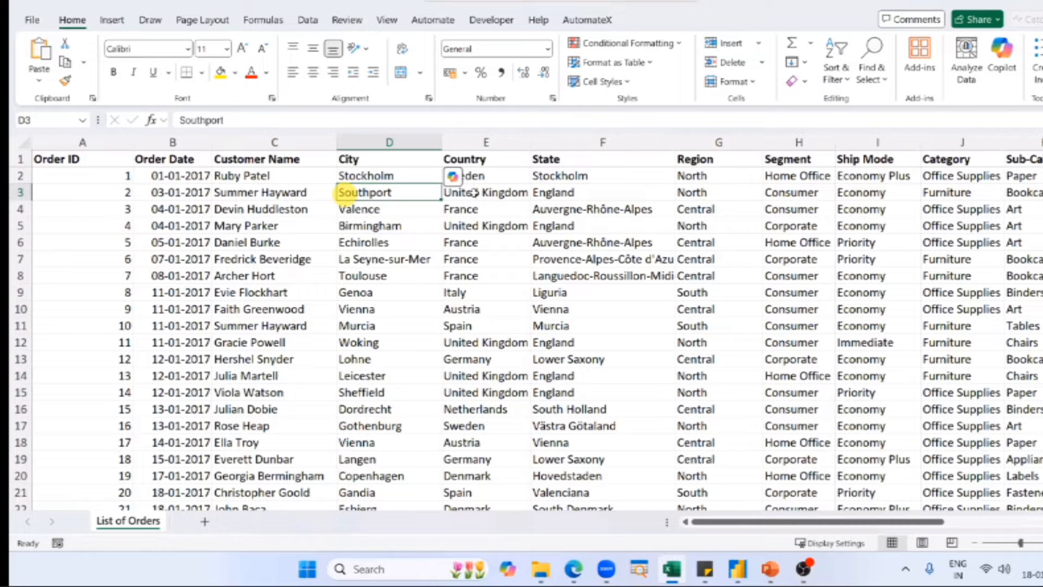
{"action": "left_click", "coordinate": [600, 239]}
{"action": "key", "text": "ctrl+space"}
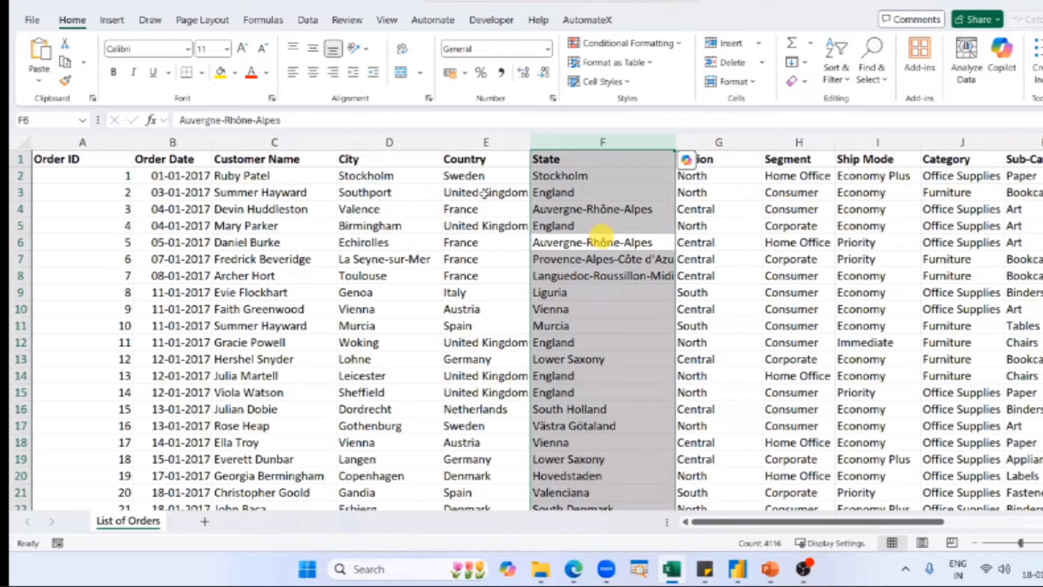
{"action": "left_click_drag", "start_coordinate": [478, 192], "coordinate": [482, 326]}
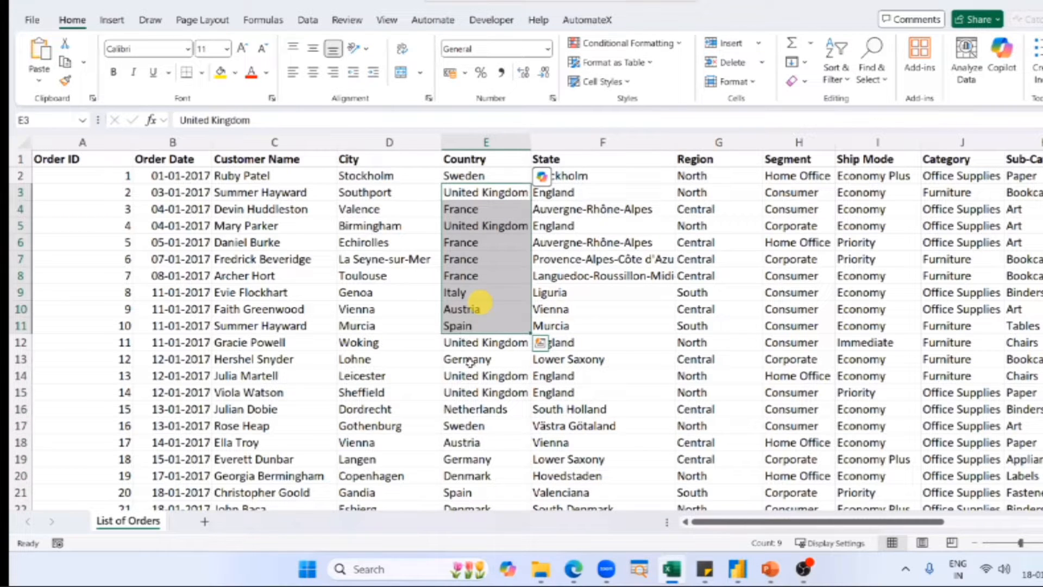
{"action": "key", "text": "Up"}
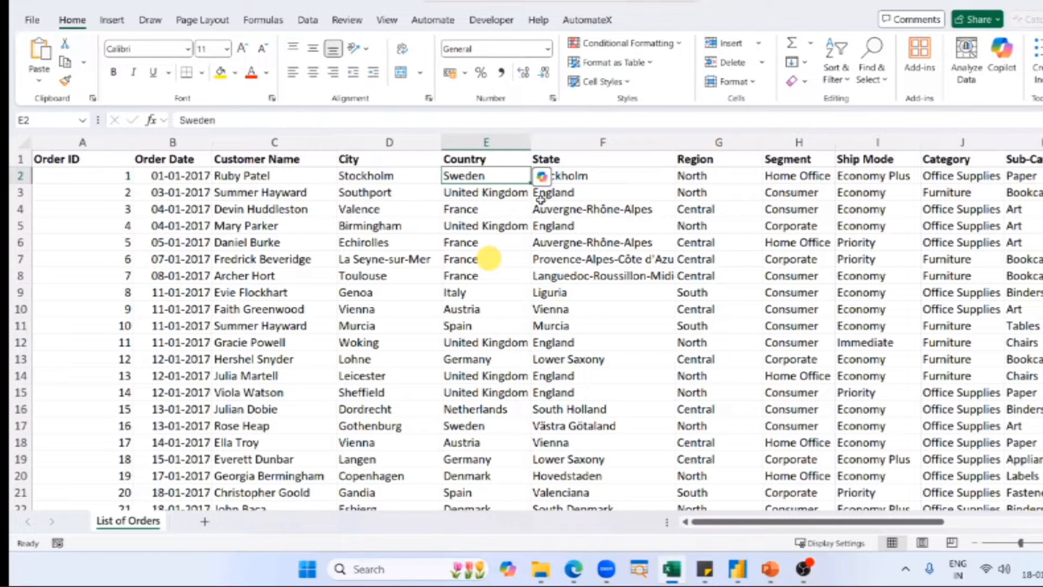
{"action": "left_click", "coordinate": [468, 360]}
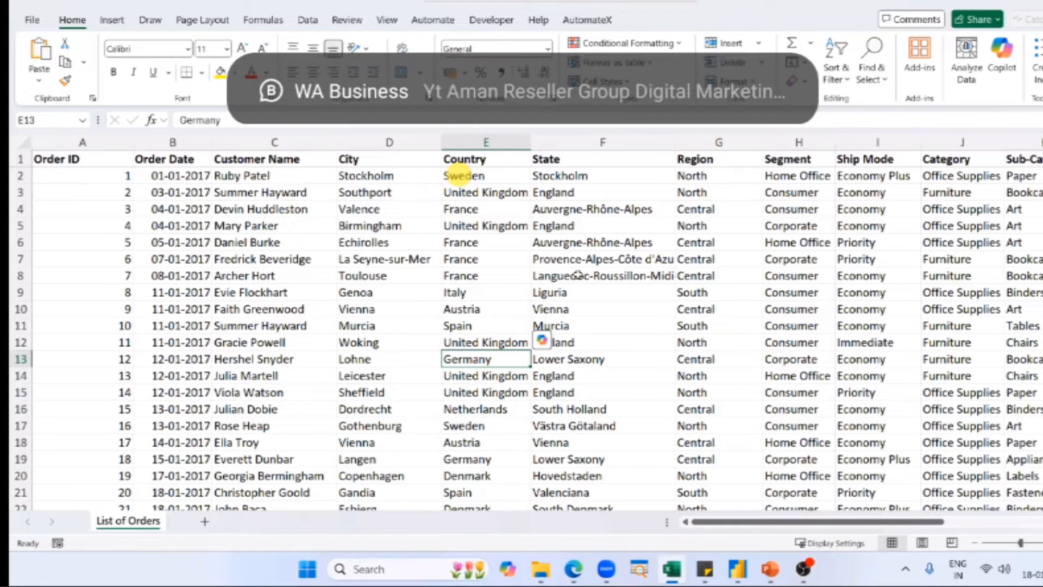
{"action": "left_click_drag", "start_coordinate": [584, 226], "coordinate": [584, 442]}
{"action": "left_click_drag", "start_coordinate": [384, 209], "coordinate": [384, 475], "text": "ctrl"}
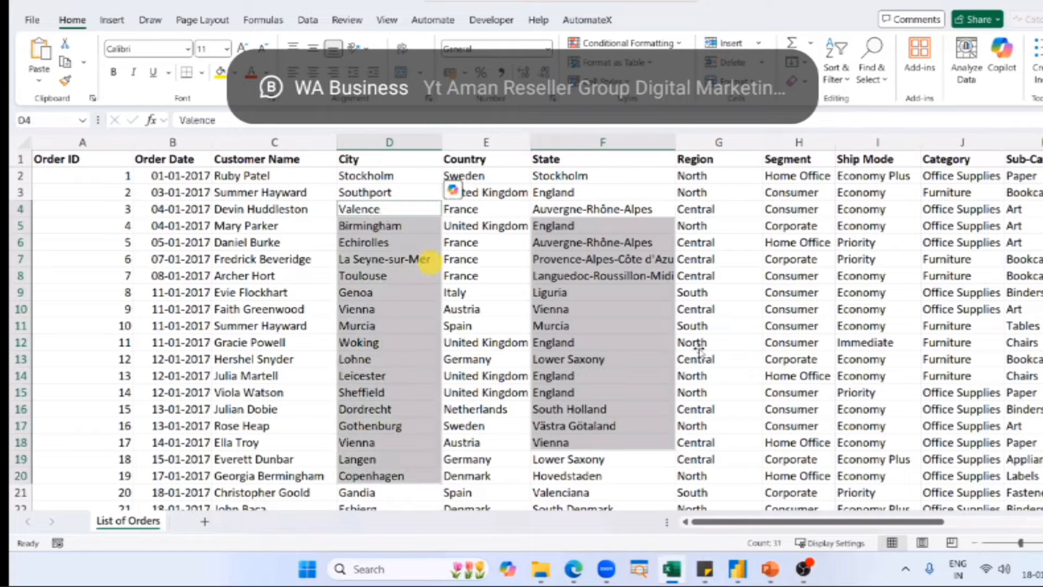
{"action": "left_click_drag", "start_coordinate": [429, 263], "coordinate": [575, 260]}
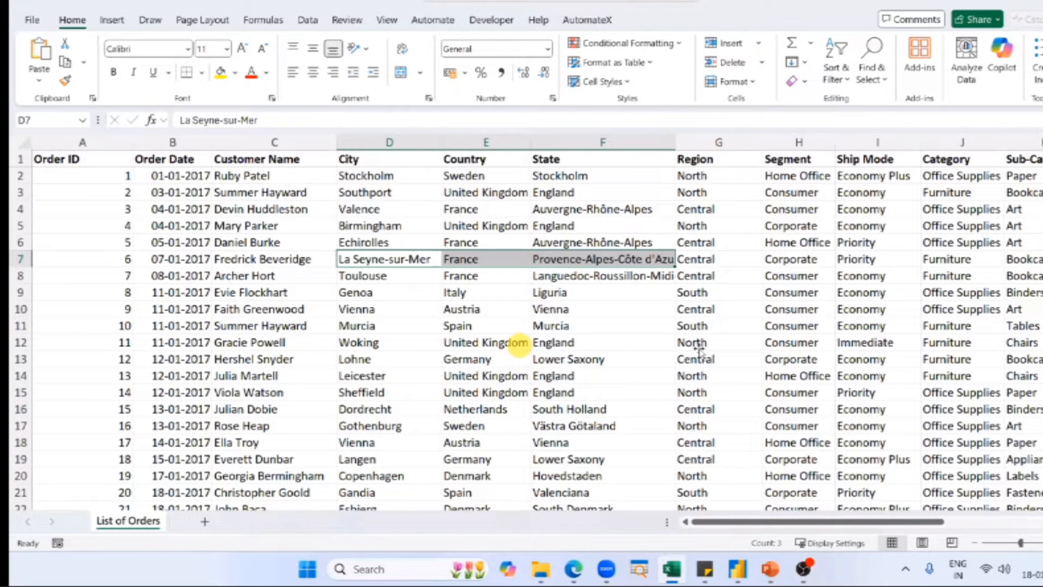
Compare the Region entries with the Country column, and check the customer types in the Segment column.
{"action": "left_click_drag", "start_coordinate": [700, 209], "coordinate": [698, 345]}
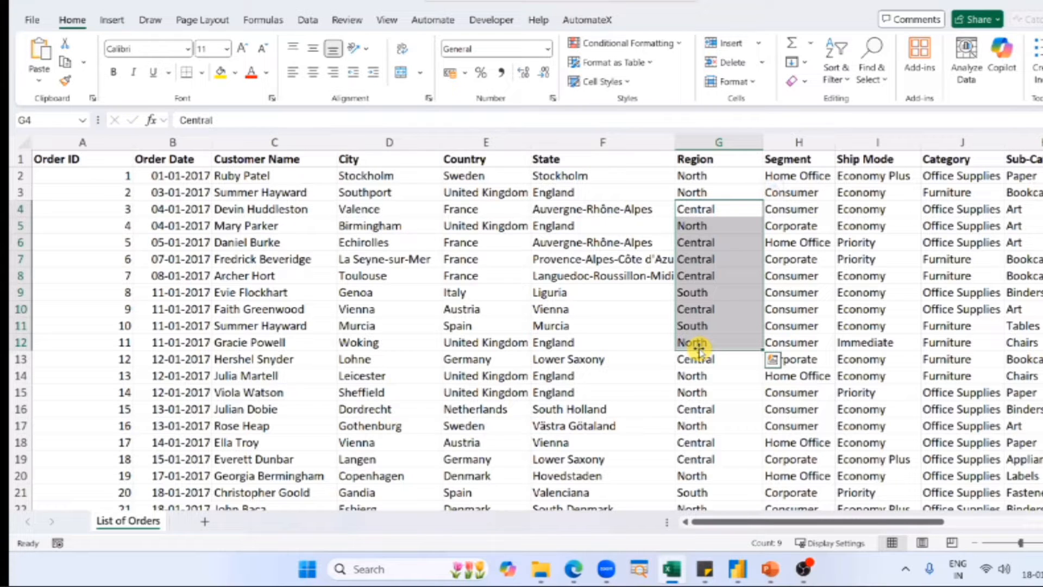
{"action": "left_click", "coordinate": [712, 180]}
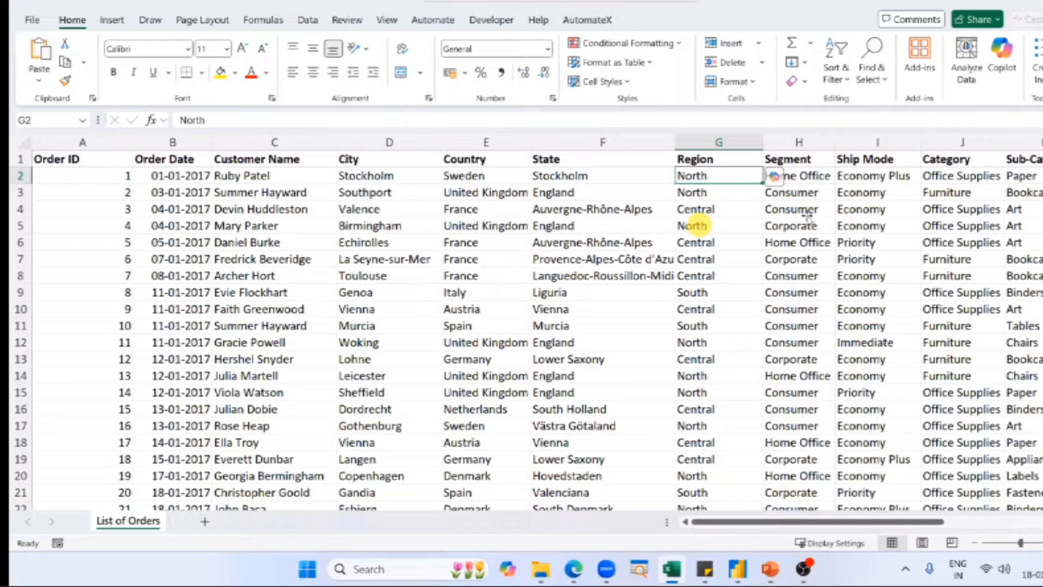
{"action": "left_click_drag", "start_coordinate": [486, 192], "coordinate": [486, 359]}
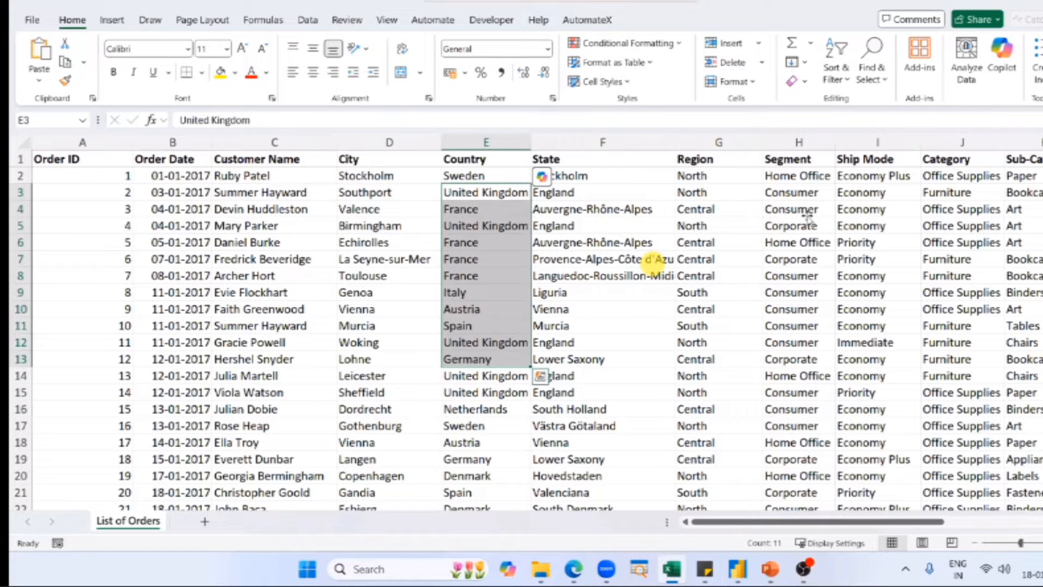
{"action": "left_click_drag", "start_coordinate": [719, 176], "coordinate": [718, 376]}
{"action": "left_click", "coordinate": [807, 213]}
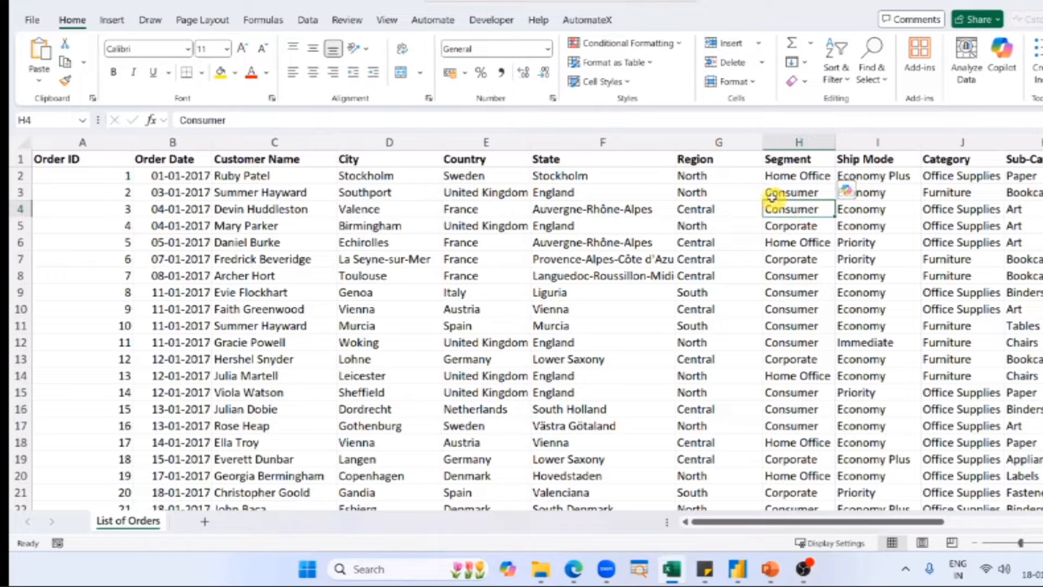
{"action": "key", "text": "Up"}
{"action": "key", "text": "Up"}
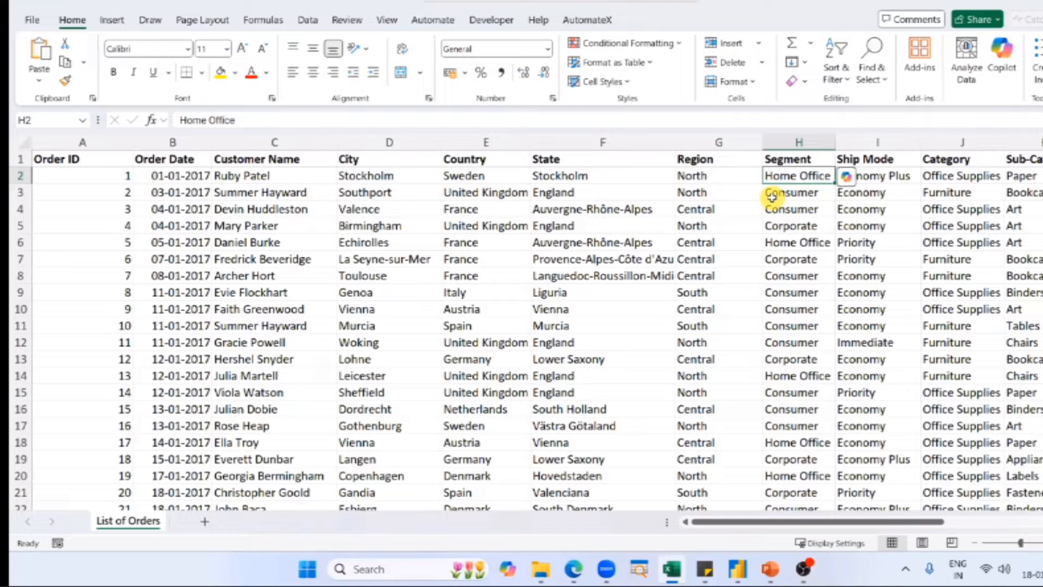
Inspect the Ship Mode column and pick out one example each of Economy Plus, Economy, Priority and Immediate.
{"action": "left_click", "coordinate": [885, 217]}
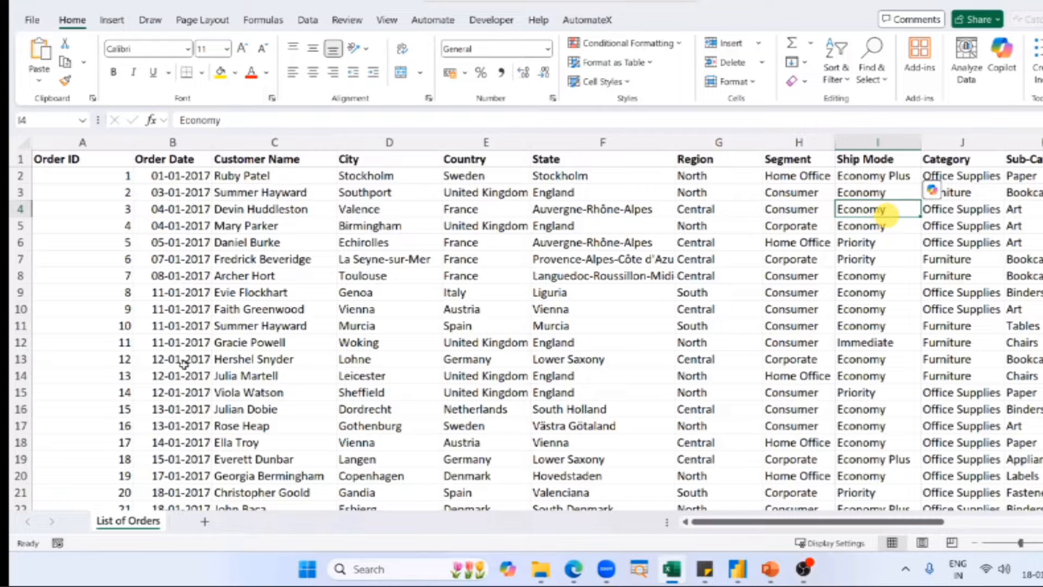
{"action": "left_click", "coordinate": [874, 177]}
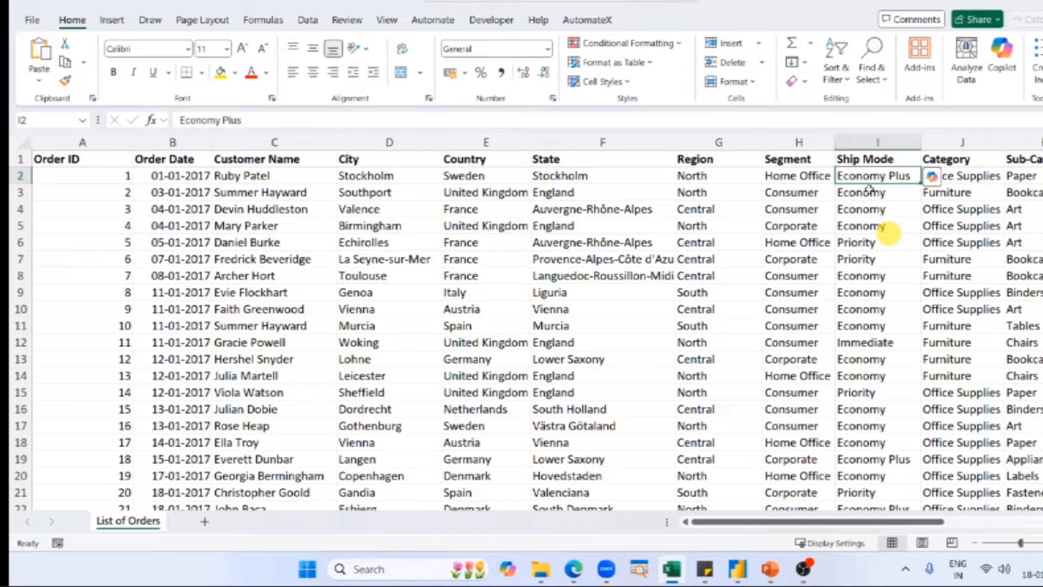
{"action": "key", "text": "Up"}
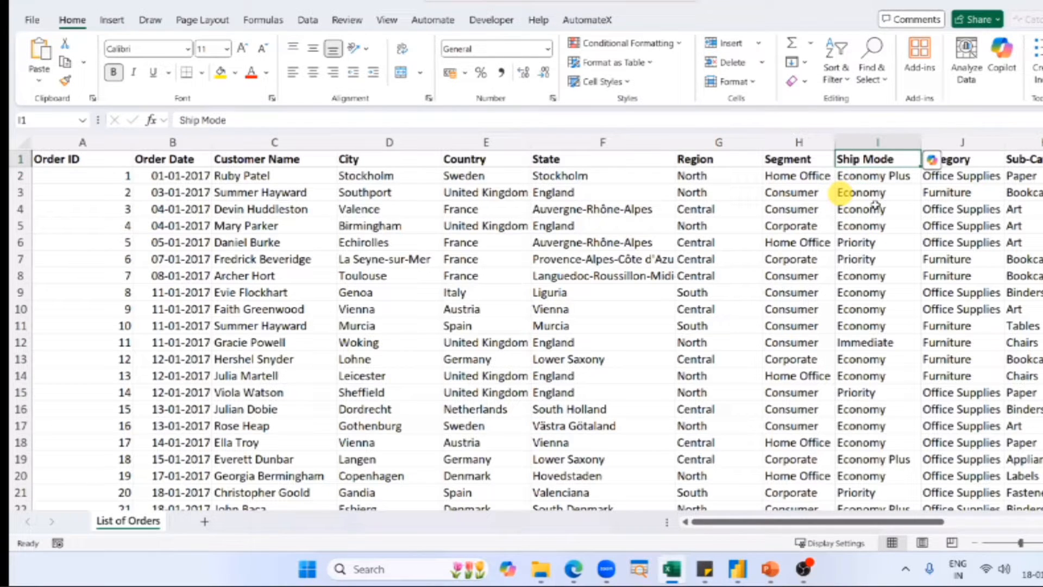
{"action": "left_click", "coordinate": [875, 206]}
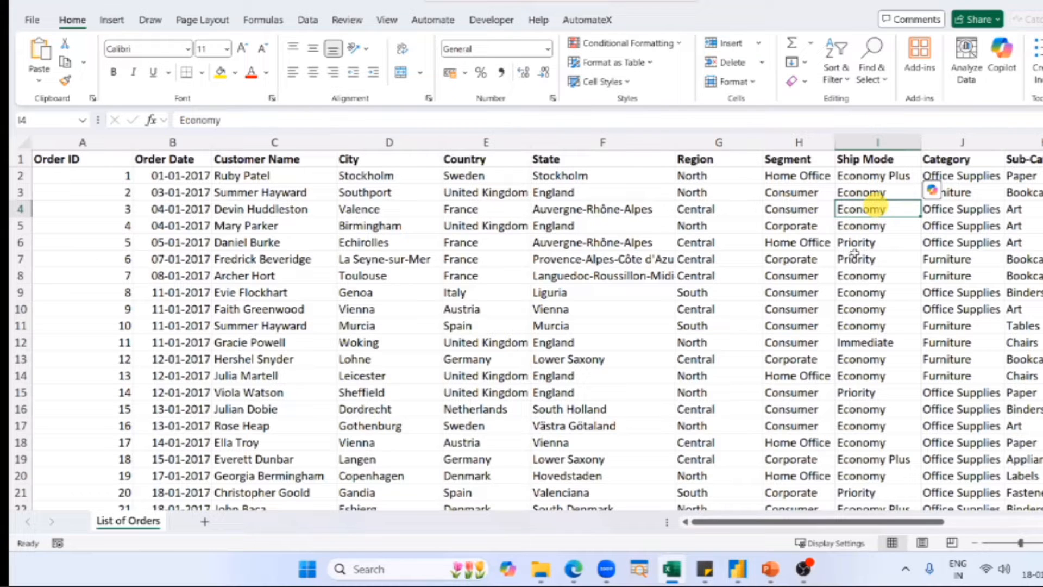
{"action": "key", "text": "Up"}
{"action": "key", "text": "Up"}
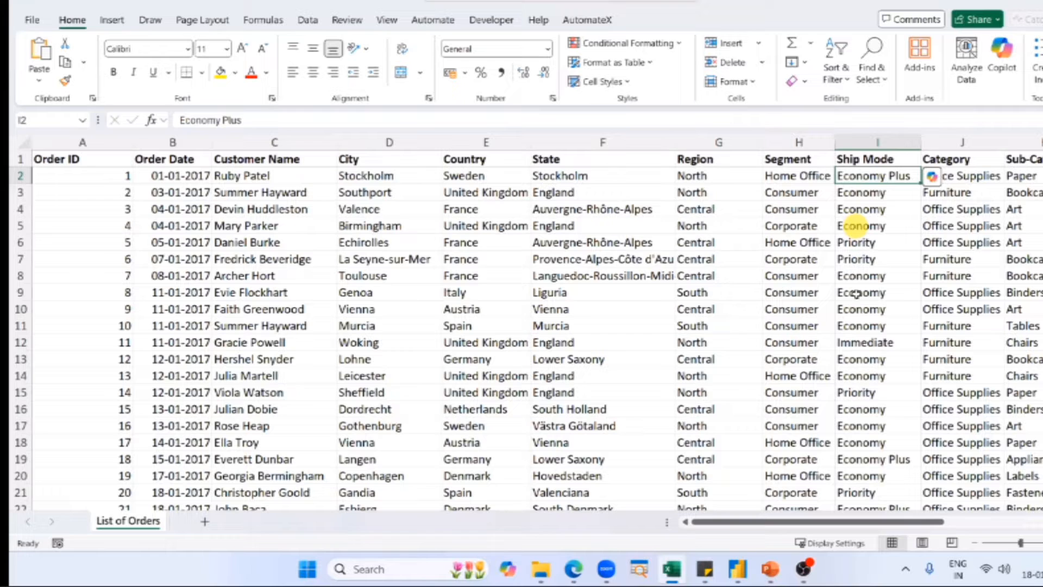
{"action": "left_click", "coordinate": [869, 225], "text": "ctrl"}
{"action": "left_click", "coordinate": [870, 243], "text": "ctrl"}
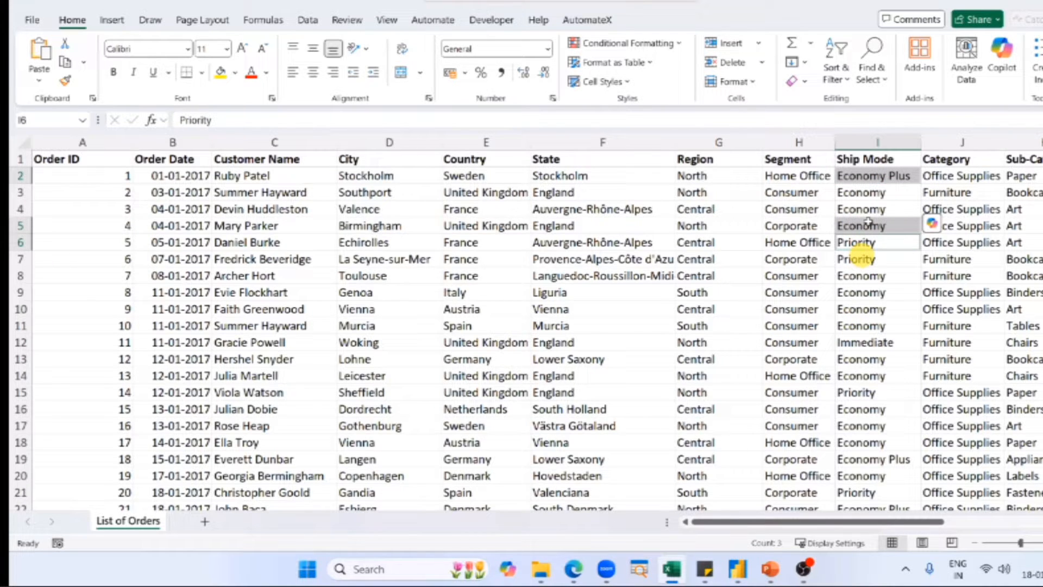
{"action": "left_click", "coordinate": [865, 342], "text": "ctrl"}
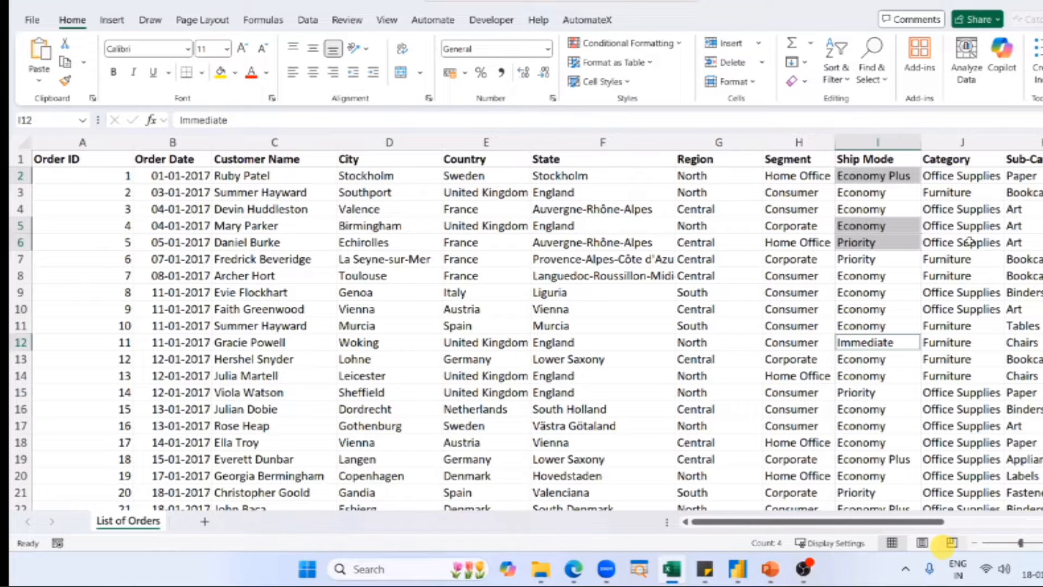
Review the product and figure columns from Category through Quantity, focusing on the Category column.
{"action": "scroll", "coordinate": [570, 241], "scroll_direction": "right", "scroll_amount": 5}
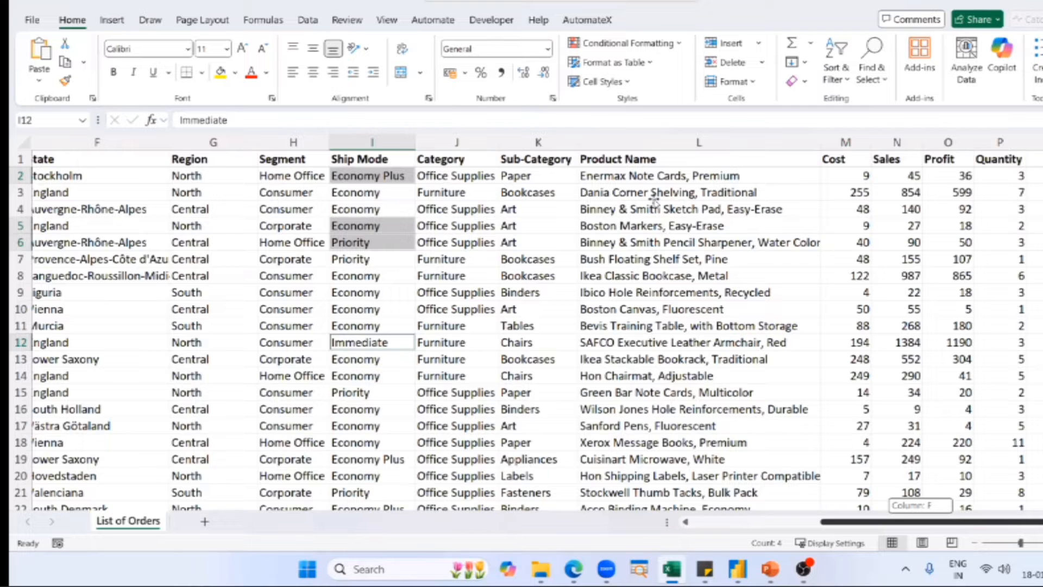
{"action": "left_click_drag", "start_coordinate": [457, 193], "coordinate": [1000, 242]}
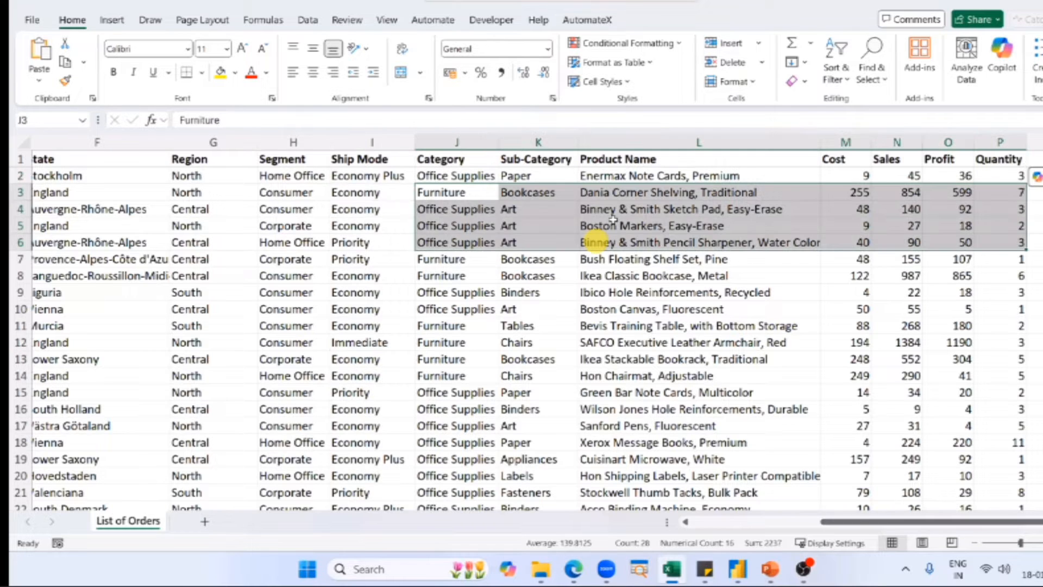
{"action": "key", "text": "shift+Up"}
{"action": "key", "text": "shift+Up"}
{"action": "key", "text": "shift+Up"}
{"action": "key", "text": "shift+Left"}
{"action": "key", "text": "shift+Left"}
{"action": "key", "text": "shift+Left"}
{"action": "key", "text": "shift+Left"}
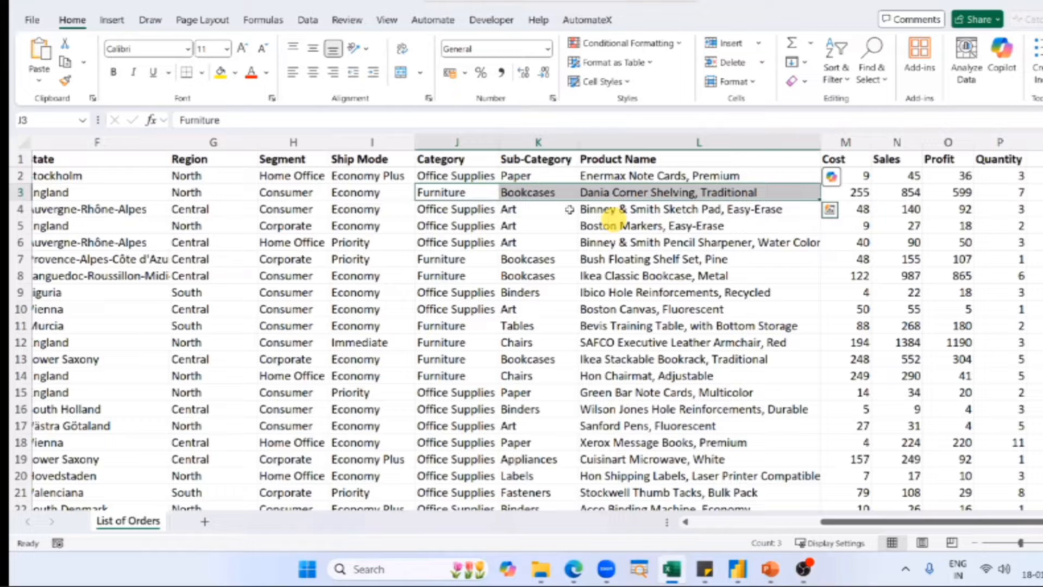
{"action": "left_click", "coordinate": [447, 142]}
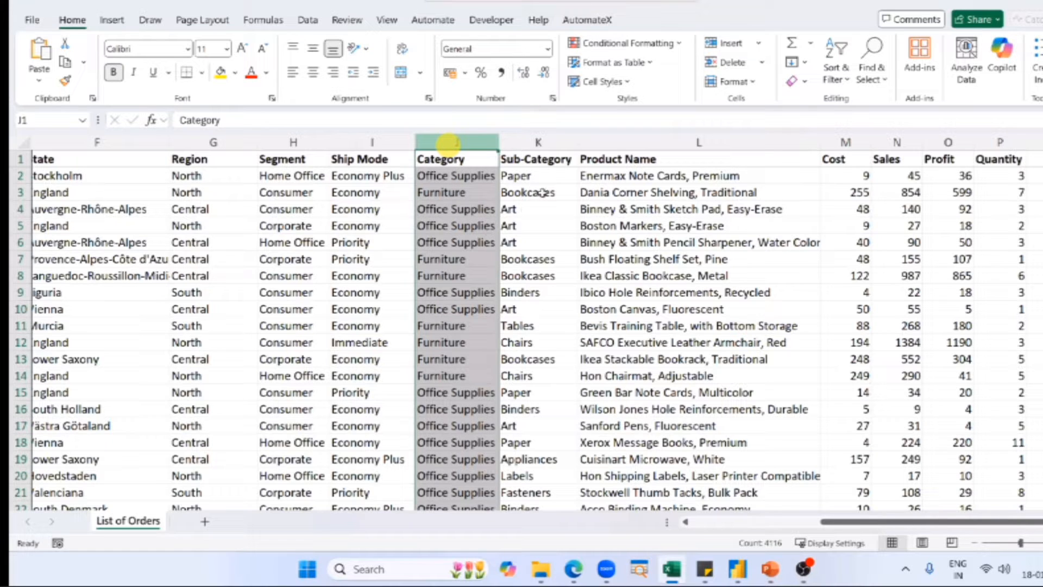
{"action": "key", "text": "Down"}
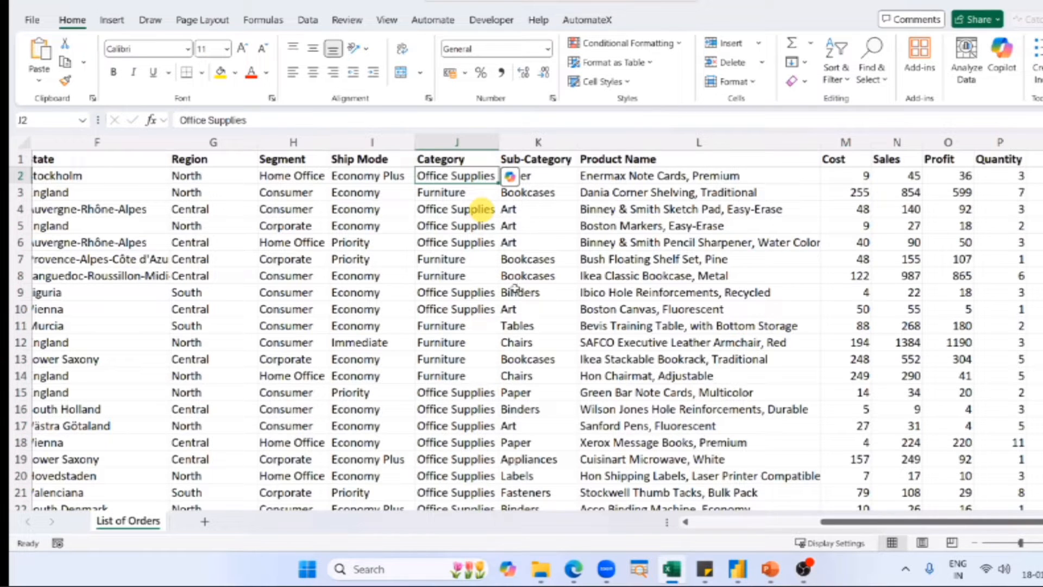
Mark the Office Supplies entries in rows 2, 4 to 6 and 9 together with their Sub-Category values to compare them.
{"action": "left_click_drag", "start_coordinate": [481, 210], "coordinate": [488, 242]}
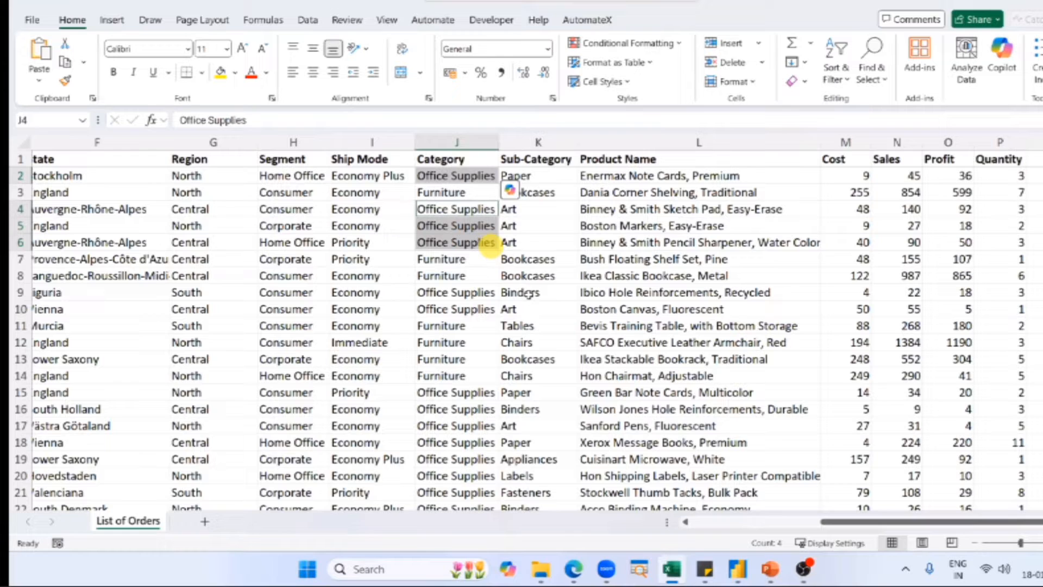
{"action": "left_click", "coordinate": [530, 176], "text": "ctrl"}
{"action": "left_click", "coordinate": [530, 209], "text": "ctrl"}
{"action": "left_click", "coordinate": [481, 292], "text": "ctrl"}
{"action": "left_click", "coordinate": [530, 294], "text": "ctrl"}
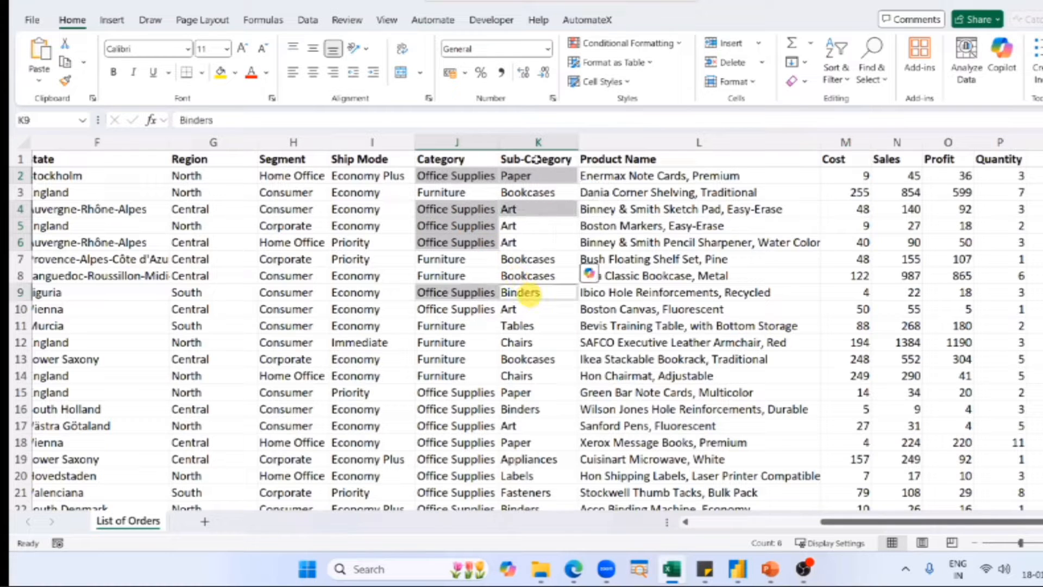
{"action": "left_click_drag", "start_coordinate": [535, 225], "coordinate": [541, 240]}
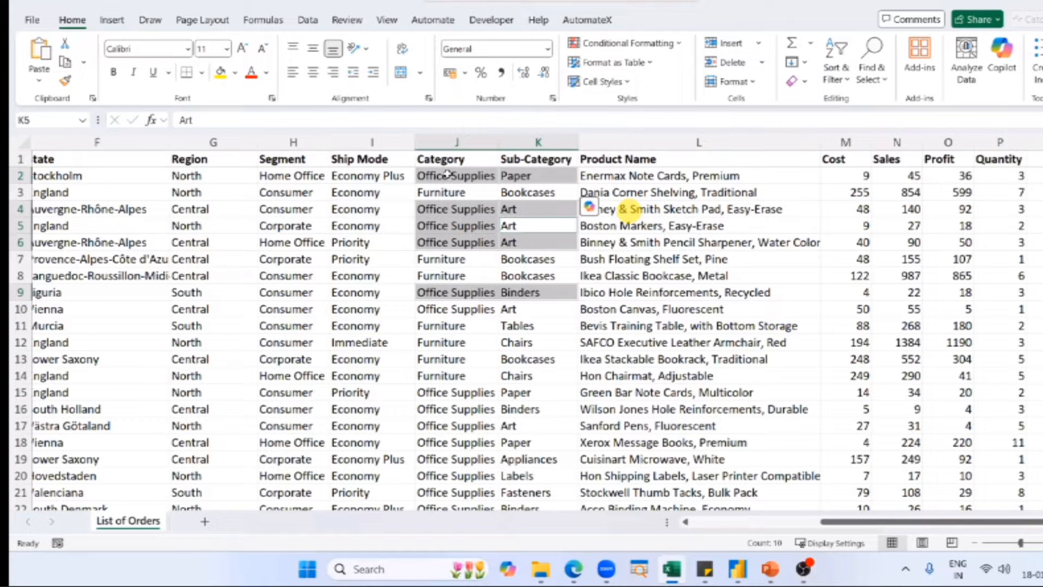
Compare the Art product names in rows 4 to 6, and check the sub-category and product name of the first order.
{"action": "left_click_drag", "start_coordinate": [630, 210], "coordinate": [625, 242], "text": "ctrl"}
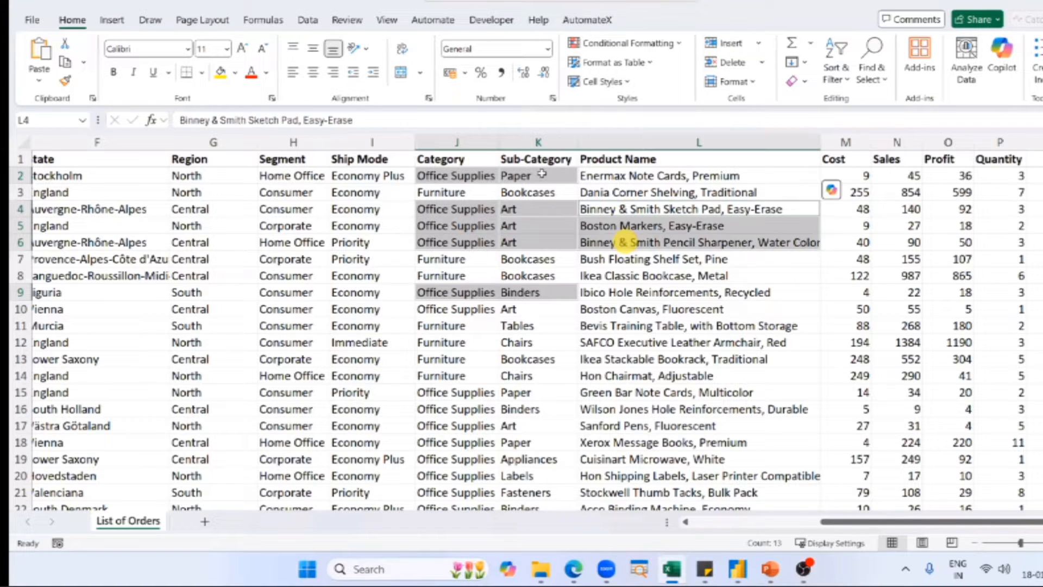
{"action": "left_click", "coordinate": [541, 174]}
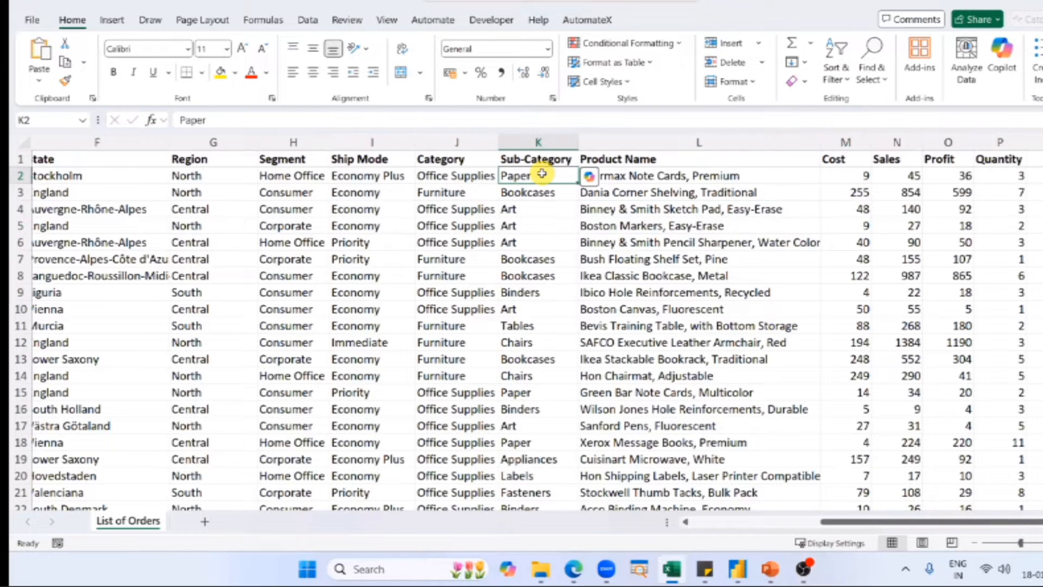
{"action": "left_click", "coordinate": [633, 175]}
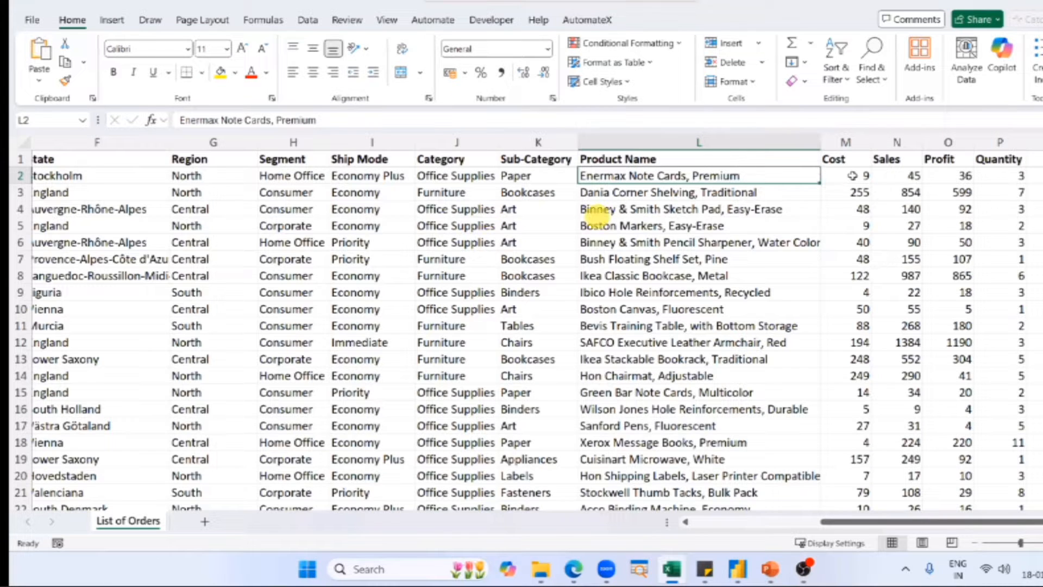
Review the Cost, Sales, Profit and Quantity figures of the first order, and inspect the formula behind its Profit value.
{"action": "left_click_drag", "start_coordinate": [852, 209], "coordinate": [1000, 209]}
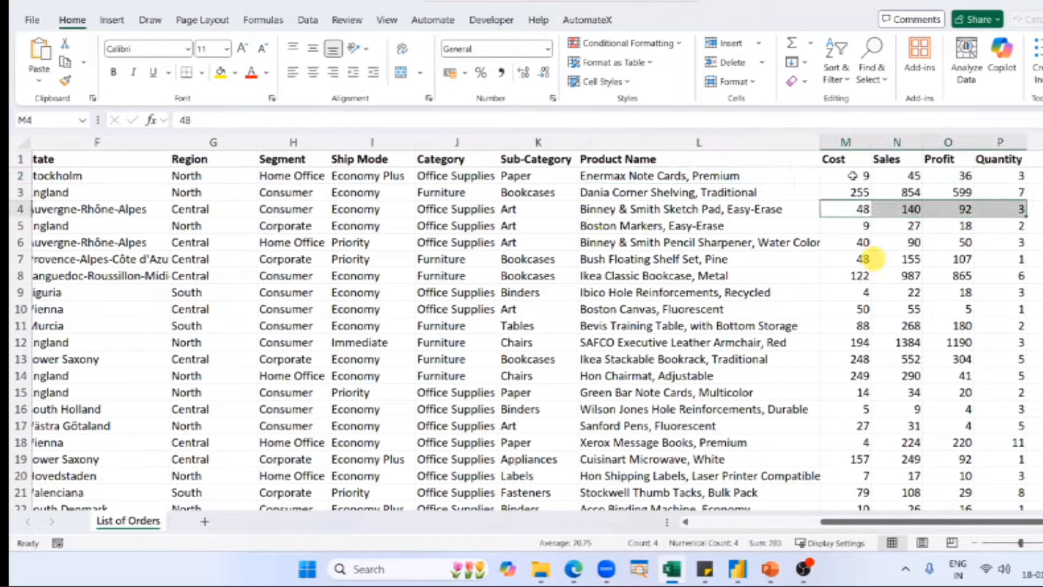
{"action": "left_click", "coordinate": [853, 176]}
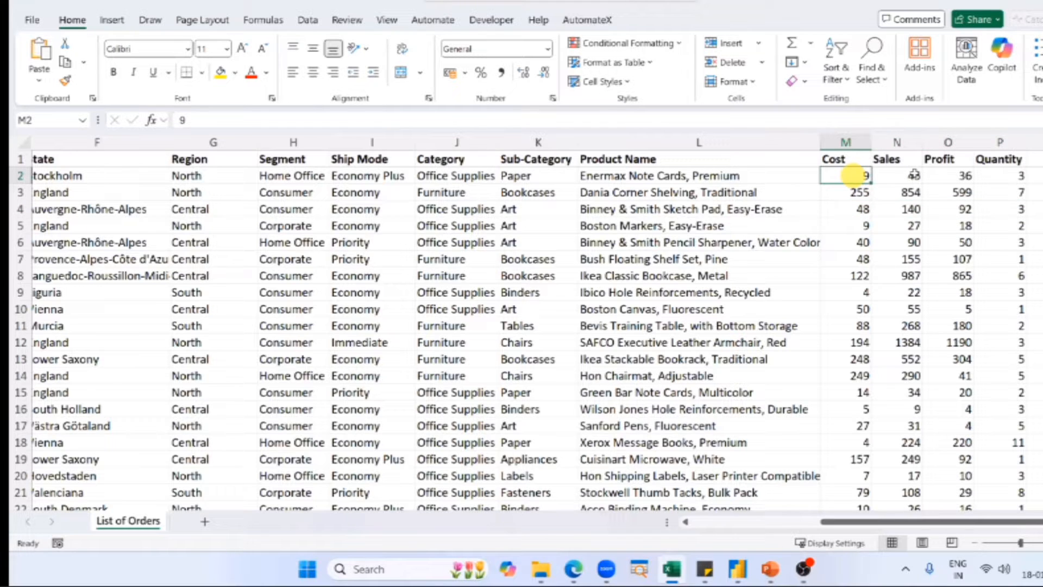
{"action": "left_click", "coordinate": [913, 175]}
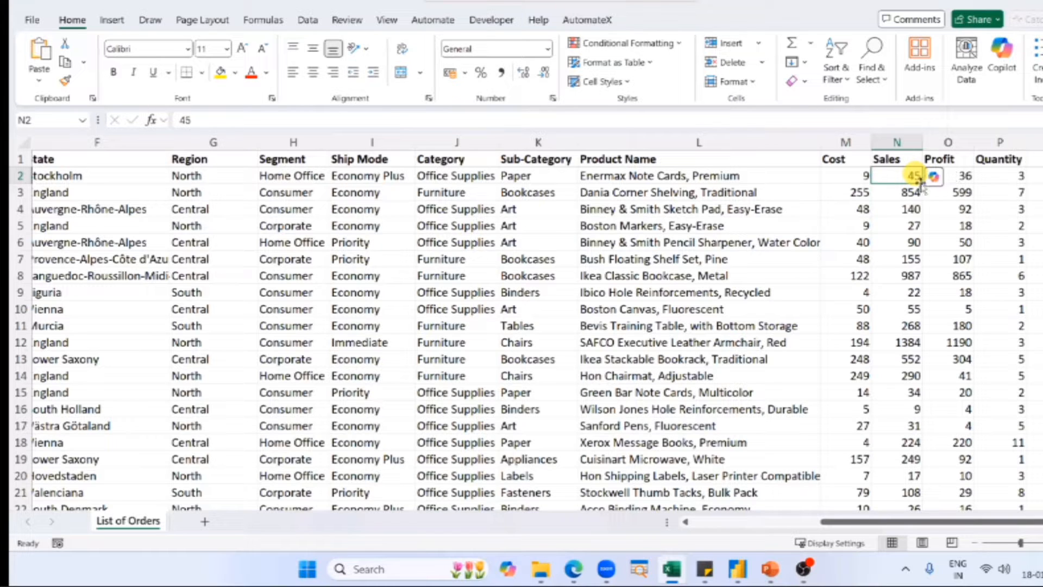
{"action": "key", "text": "Right"}
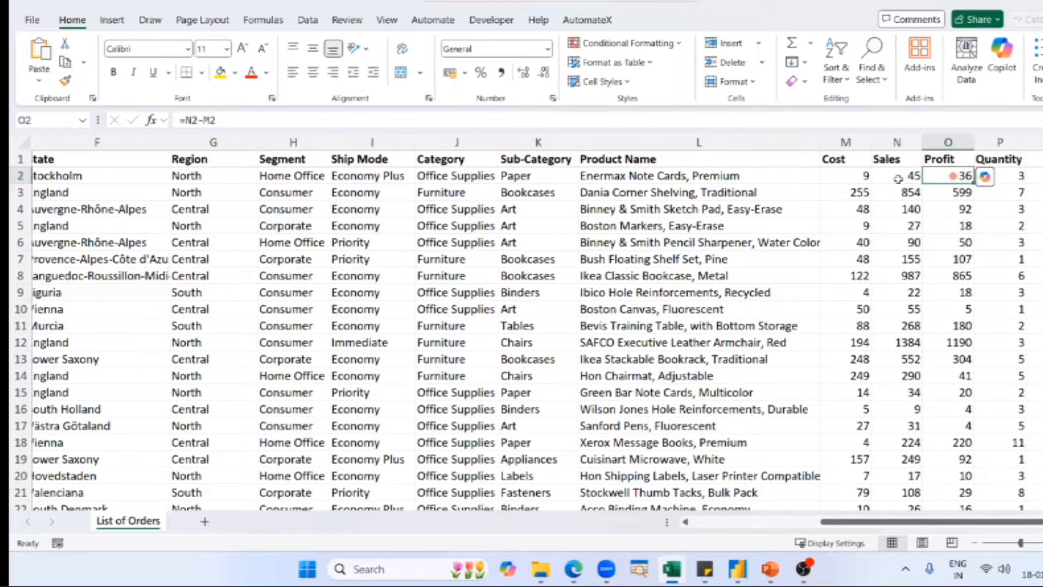
{"action": "key", "text": "F2"}
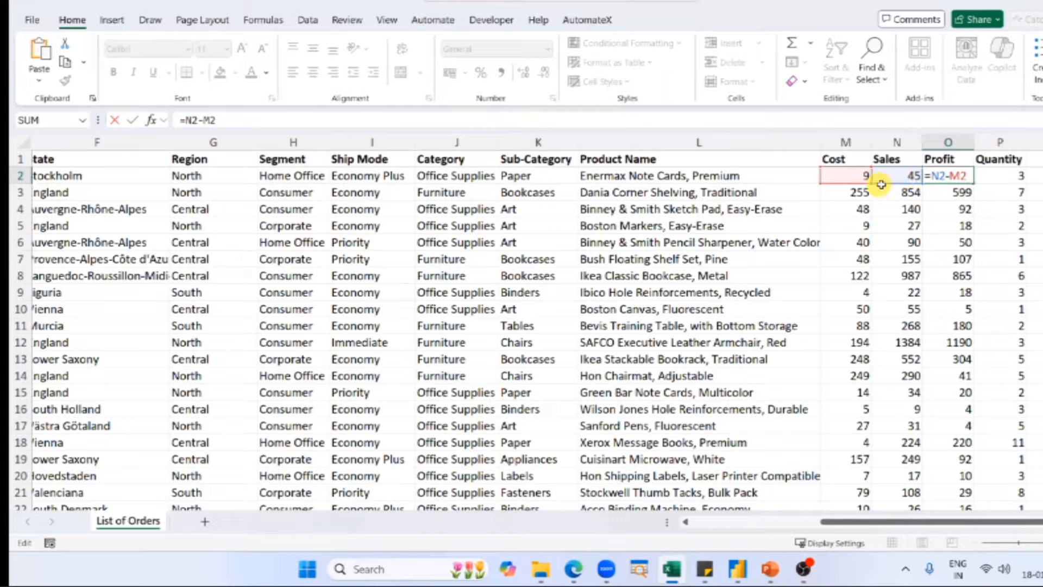
{"action": "key", "text": "ctrl+Return"}
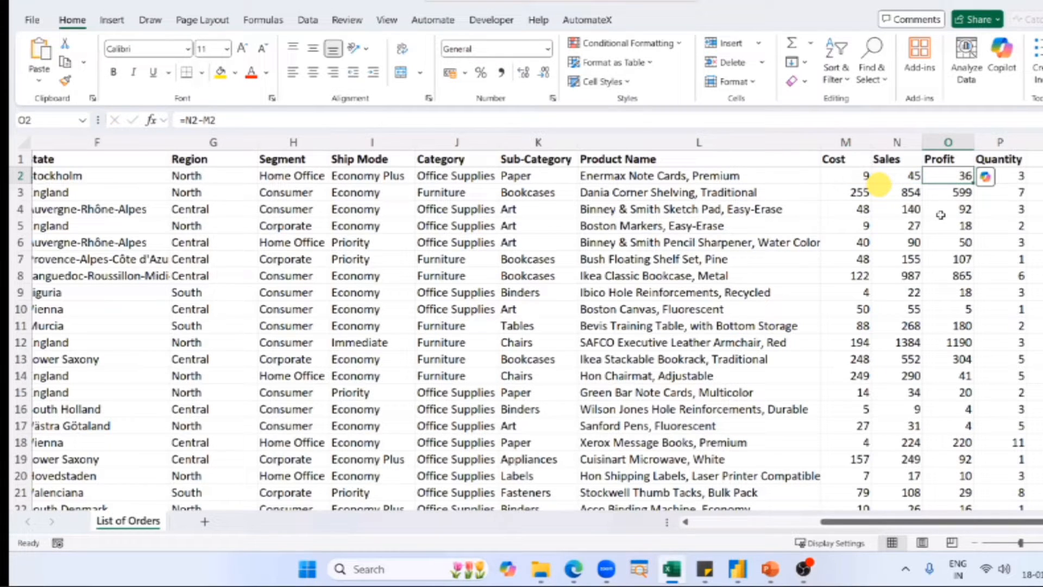
{"action": "key", "text": "Right"}
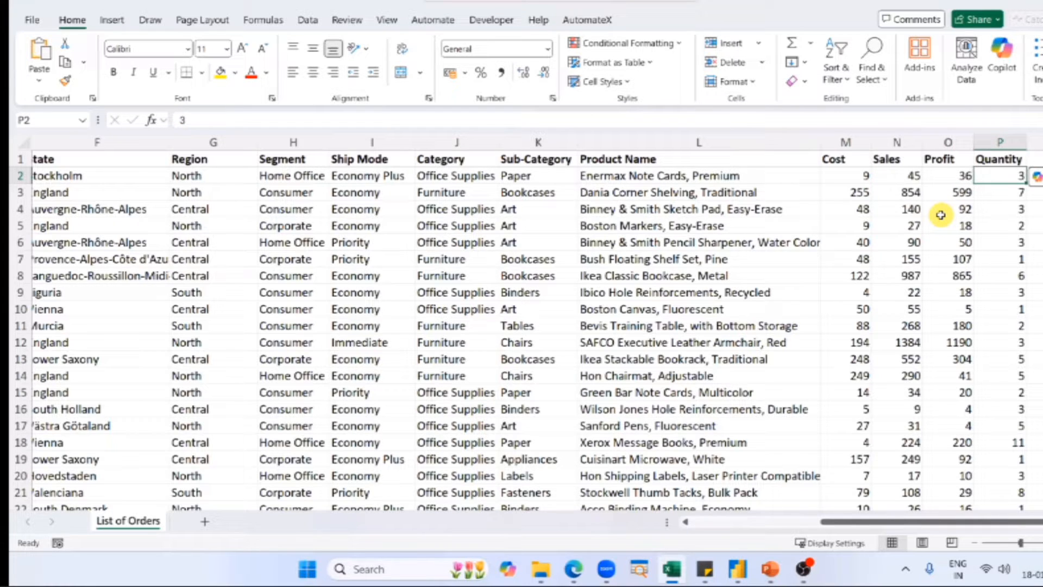
{"action": "key", "text": "Left"}
{"action": "key", "text": "Left"}
{"action": "key", "text": "Left"}
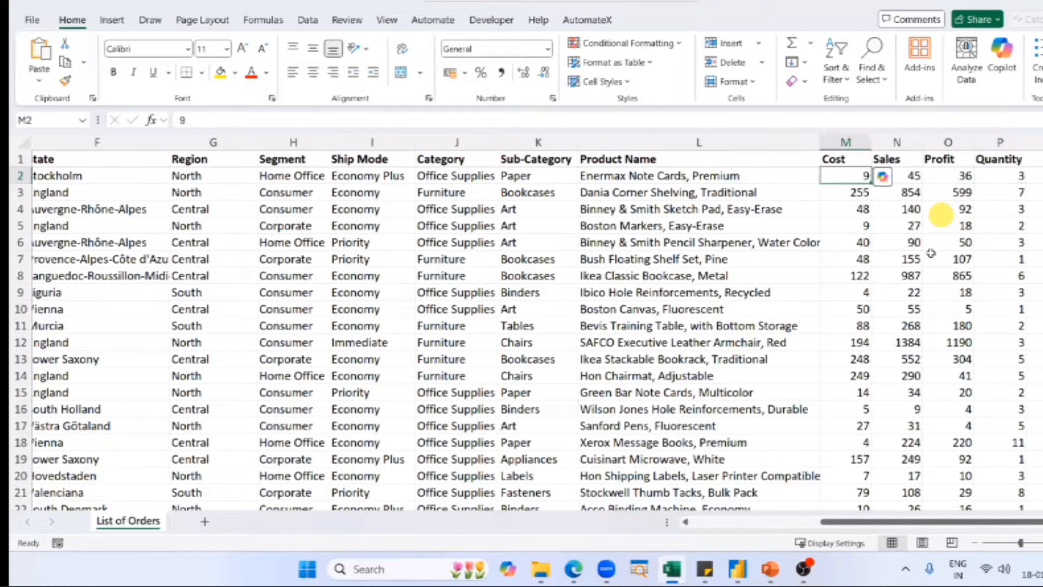
Select the whole dataset from A1 to its last cell to check its size, and return to cell A1.
{"action": "key", "text": "ctrl+Home"}
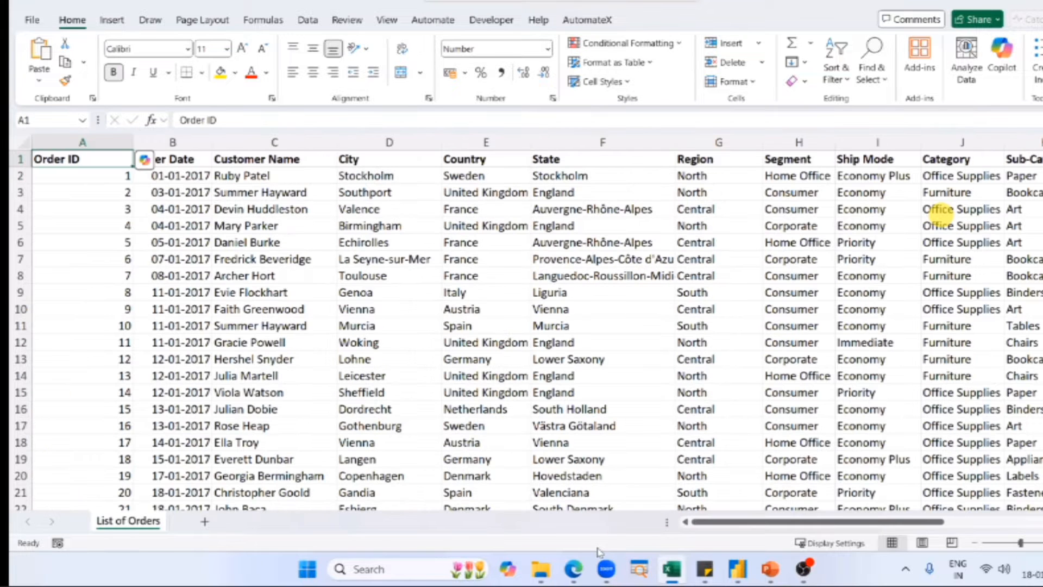
{"action": "key", "text": "ctrl+shift+End"}
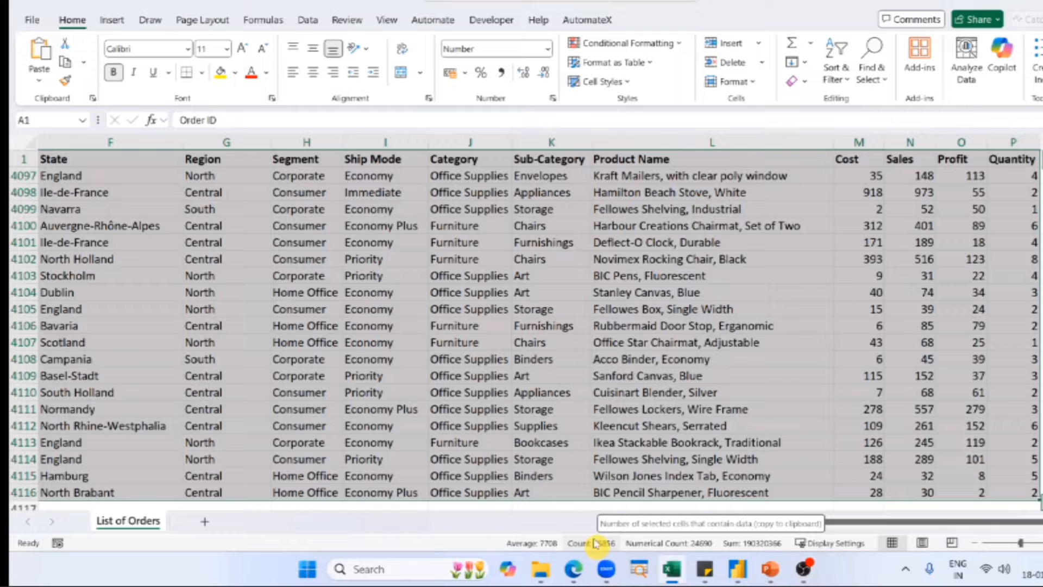
{"action": "key", "text": "ctrl+q"}
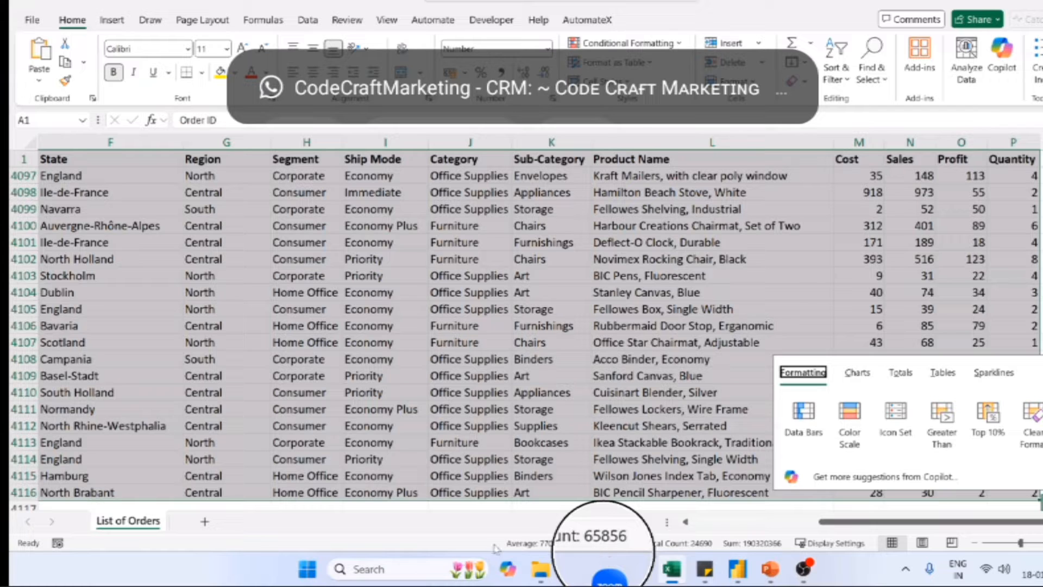
{"action": "left_click", "coordinate": [512, 328]}
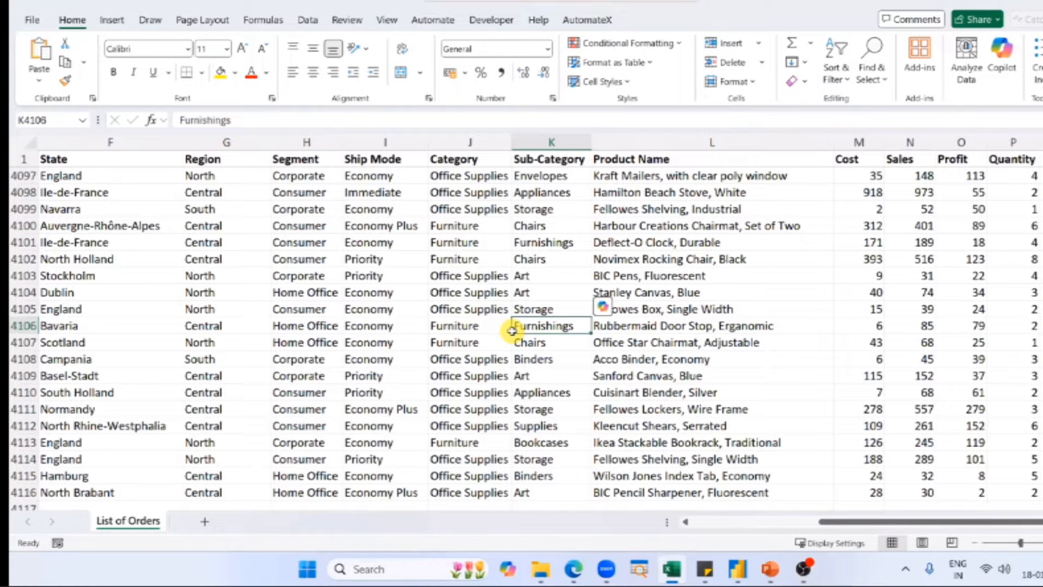
{"action": "key", "text": "ctrl+Up"}
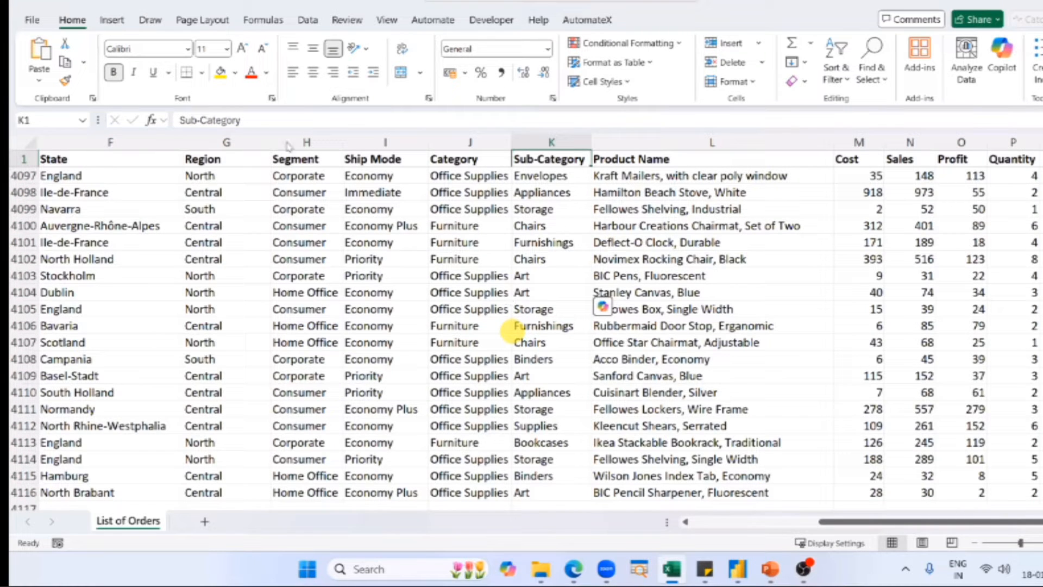
{"action": "key", "text": "ctrl+Home"}
Switch to the finished SN Corp Dashboard in Power BI, view its visuals, and return to the Excel workbook.
{"action": "key", "text": "alt+Tab"}
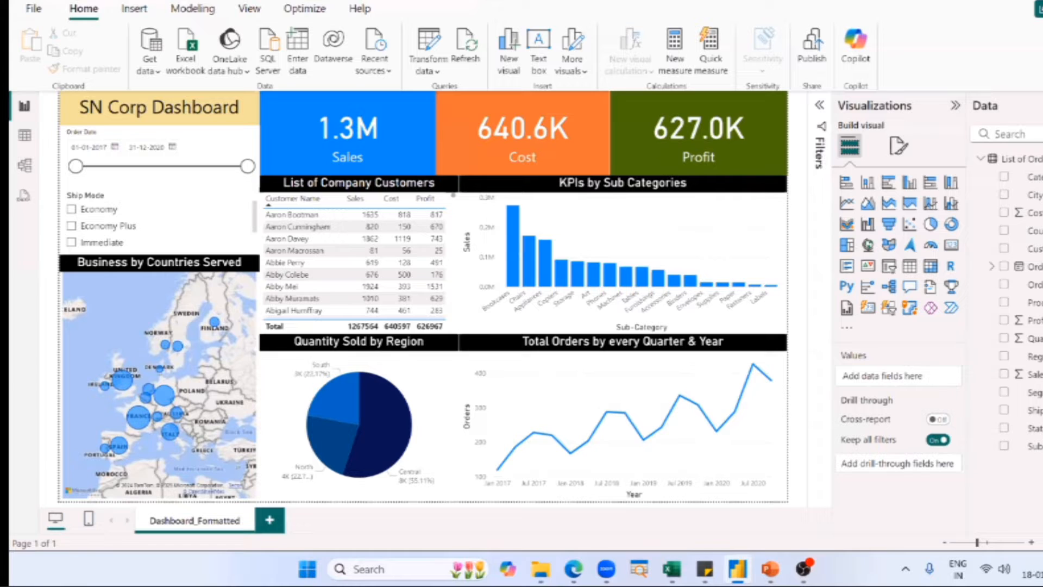
{"action": "left_click", "coordinate": [577, 224]}
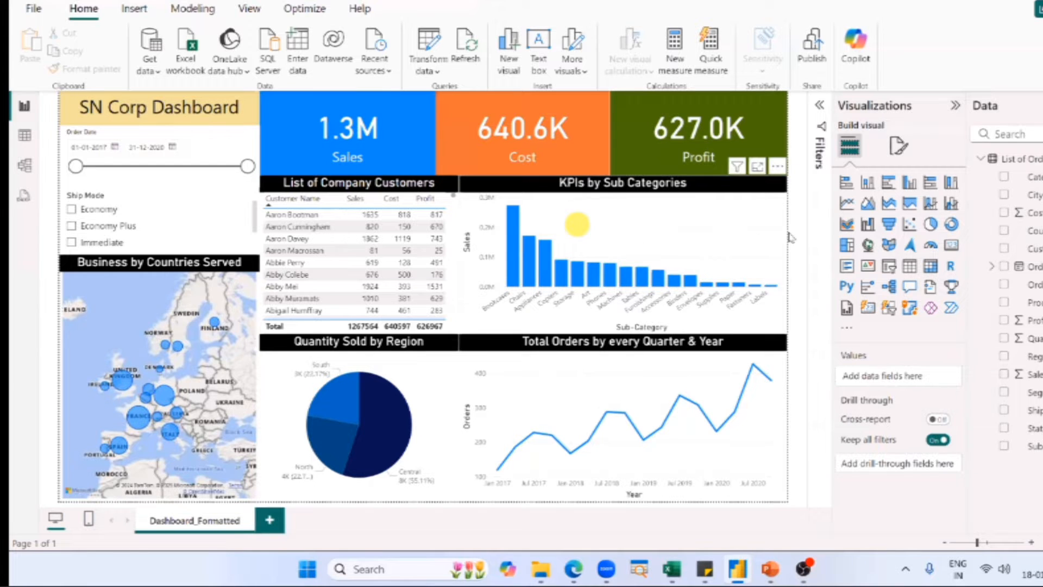
{"action": "left_click", "coordinate": [789, 235]}
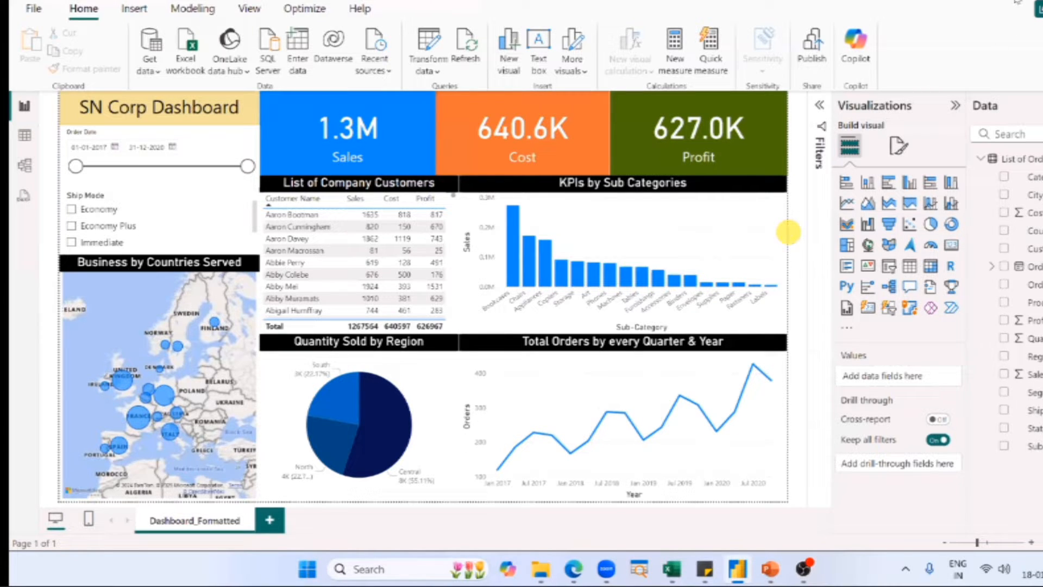
{"action": "left_click", "coordinate": [1009, 33]}
{"action": "left_click", "coordinate": [1014, 2]}
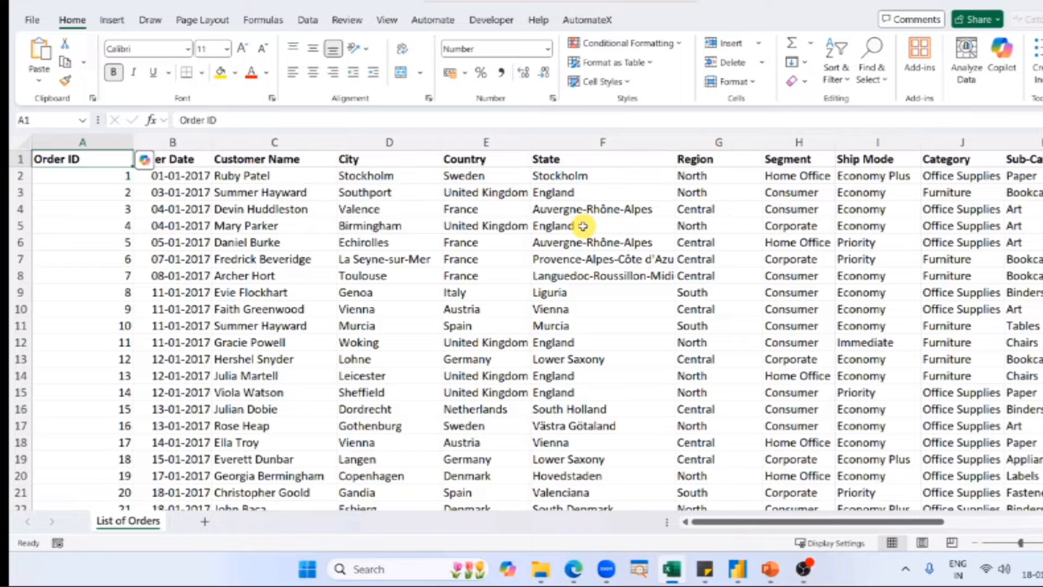
Search Windows for "power bi", launch Power BI Desktop and start a blank report.
{"action": "left_click", "coordinate": [378, 570]}
{"action": "type", "text": "power bi"}
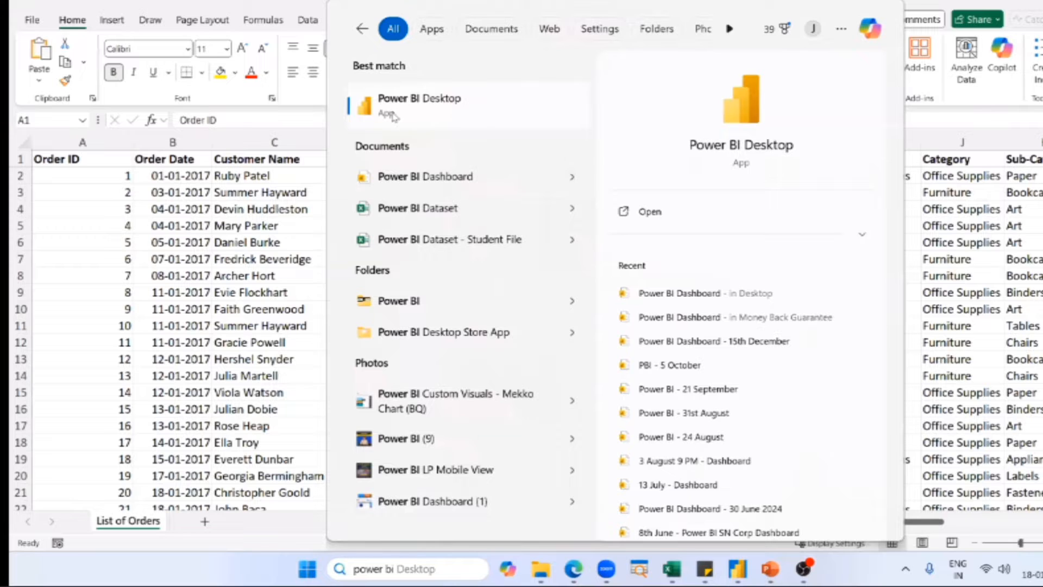
{"action": "left_click", "coordinate": [425, 177]}
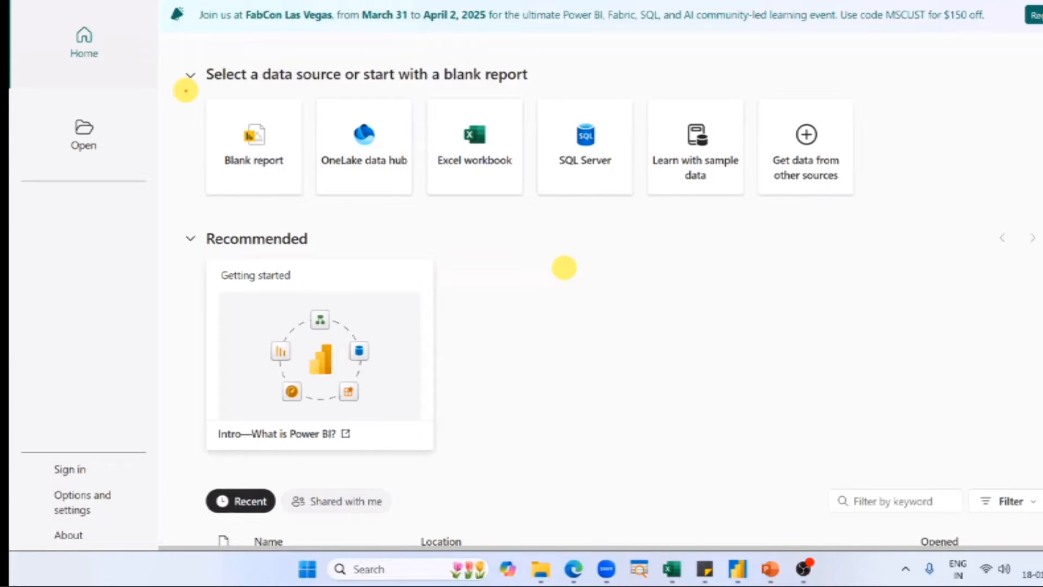
{"action": "left_click_drag", "start_coordinate": [185, 91], "coordinate": [308, 205]}
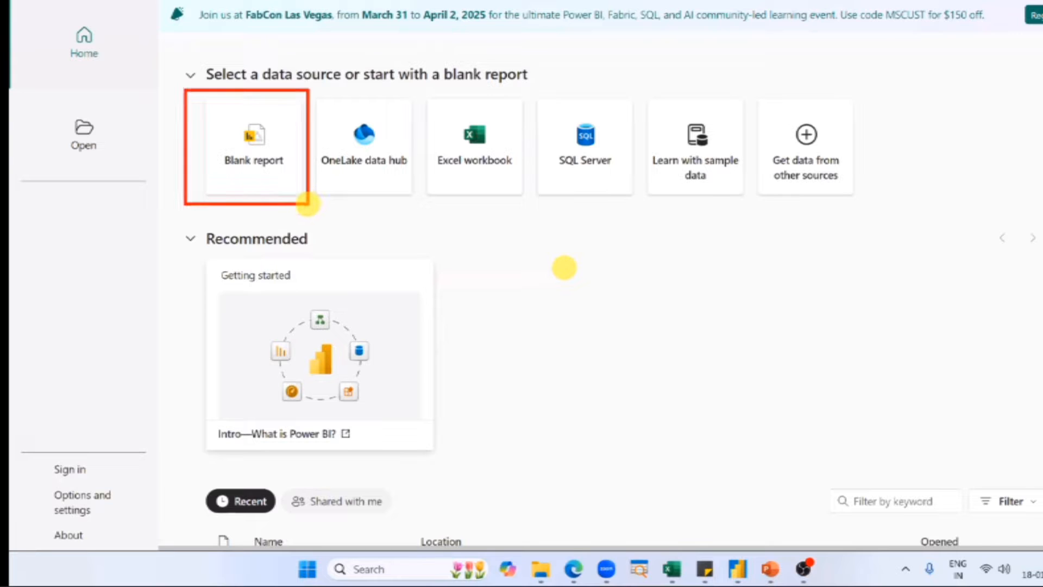
{"action": "left_click_drag", "start_coordinate": [422, 257], "coordinate": [308, 206]}
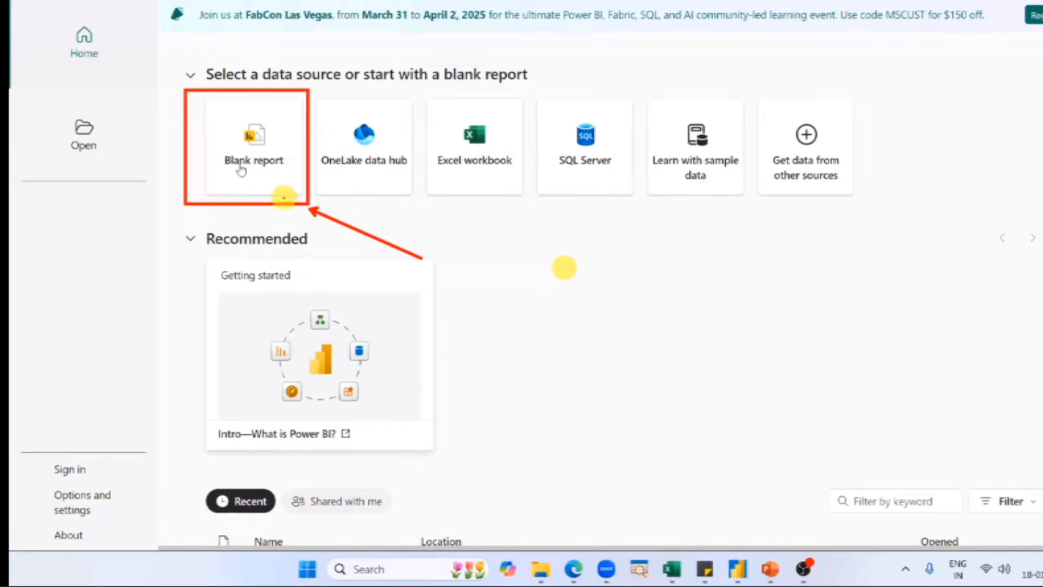
{"action": "key", "text": "Escape"}
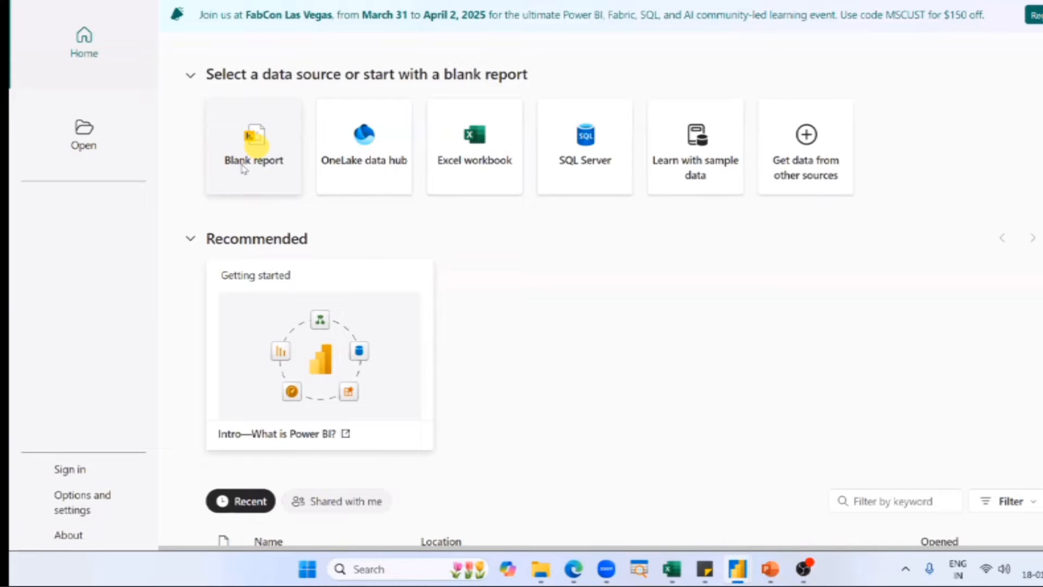
{"action": "left_click", "coordinate": [243, 168]}
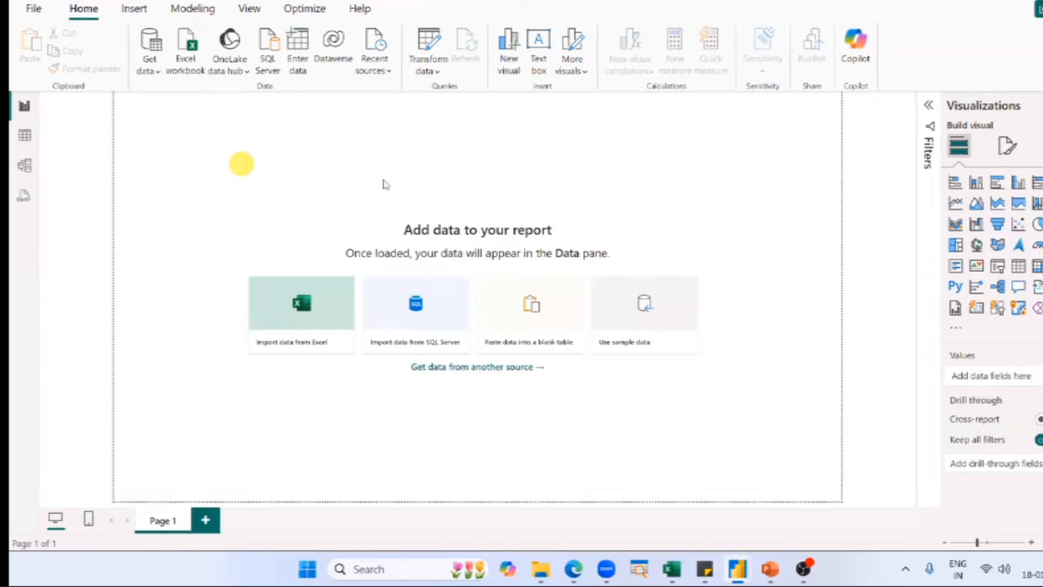
Switch to the PowerPoint slide explaining the Power BI interface, review its labelled parts, and return to the blank Power BI report.
{"action": "key", "text": "alt+Tab"}
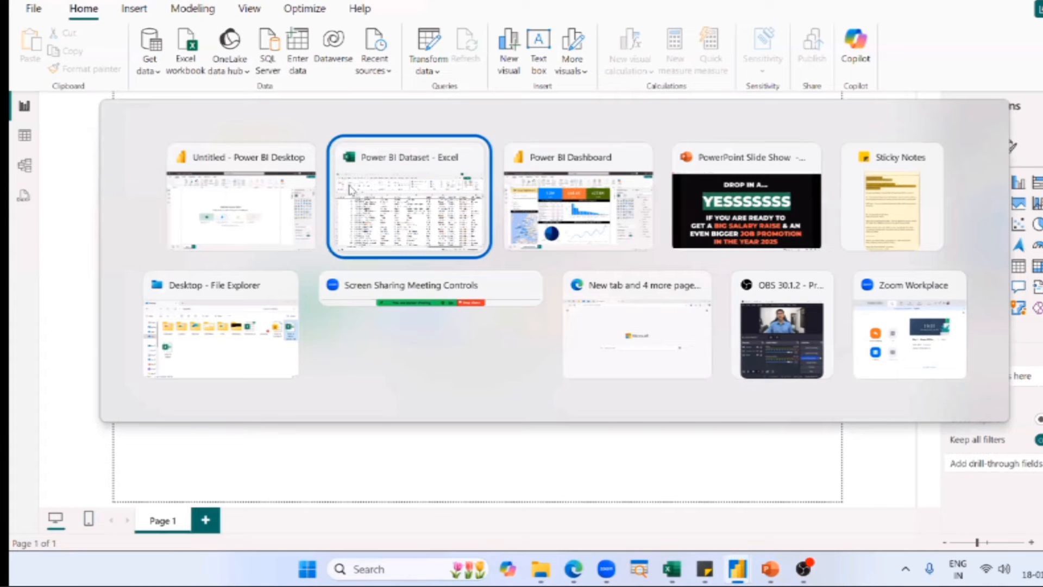
{"action": "key", "text": "Tab"}
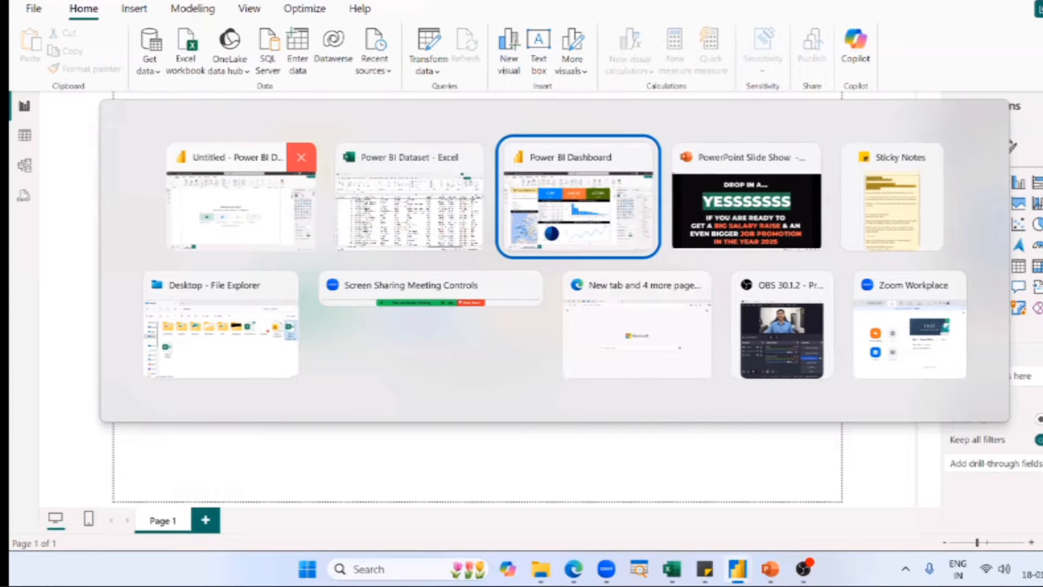
{"action": "key", "text": "Tab"}
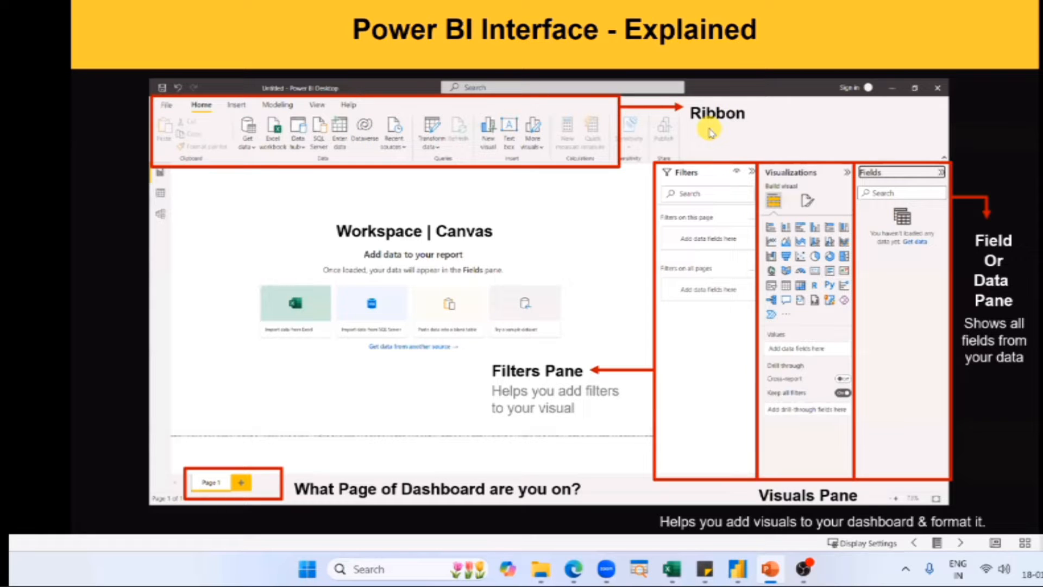
{"action": "left_click", "coordinate": [667, 580]}
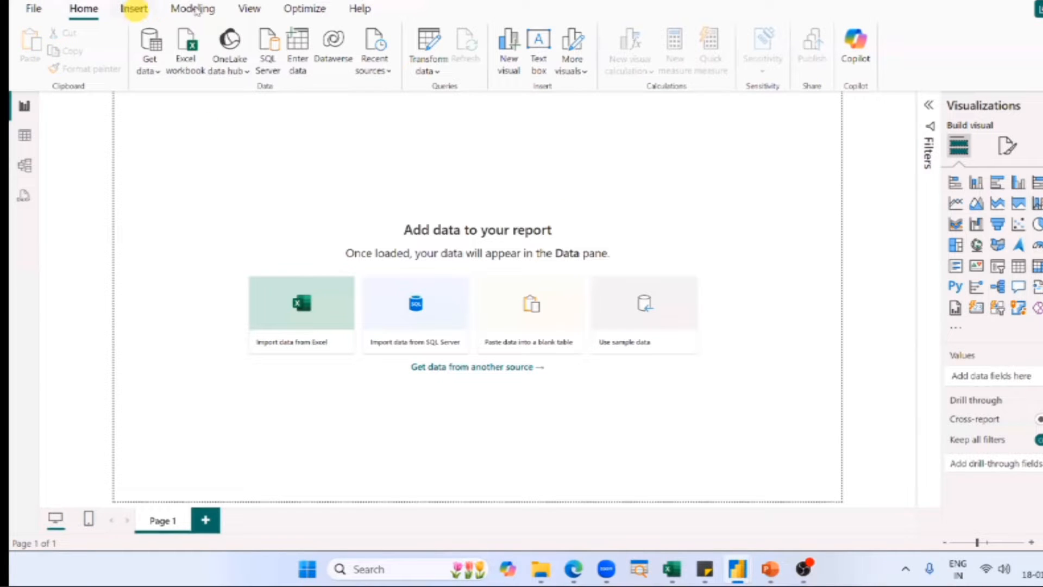
Look through the Insert, Modeling and View commands of the ribbon, and return to the Home commands.
{"action": "left_click", "coordinate": [134, 8]}
{"action": "left_click", "coordinate": [194, 9]}
{"action": "left_click", "coordinate": [248, 8]}
{"action": "left_click", "coordinate": [87, 8]}
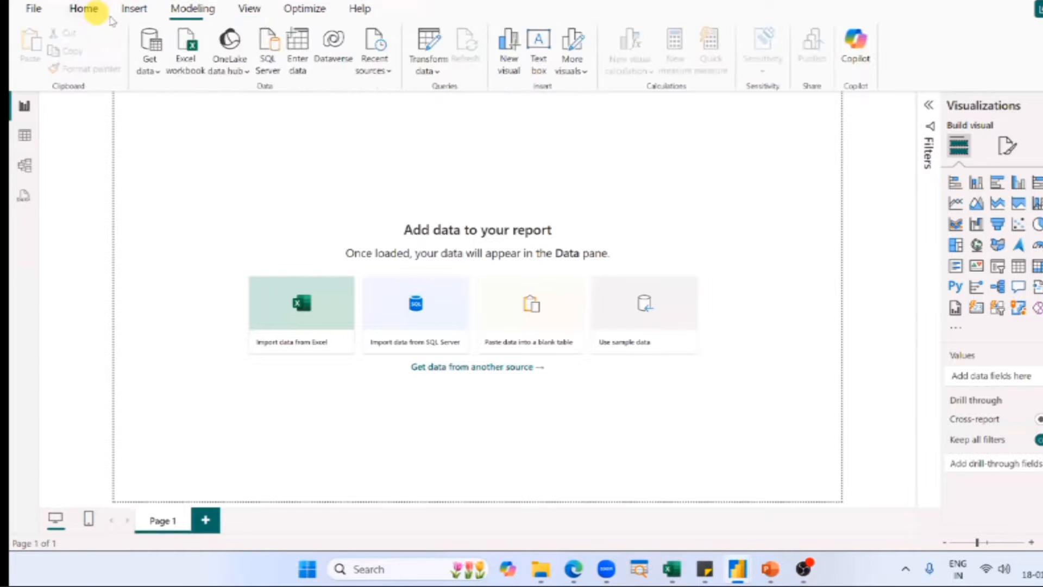
{"action": "key", "text": "ctrl+2"}
{"action": "mouse_move", "coordinate": [912, 1]}
{"action": "left_mouse_down"}
{"action": "mouse_move", "coordinate": [52, 74]}
{"action": "mouse_move", "coordinate": [16, 89]}
{"action": "left_mouse_up"}
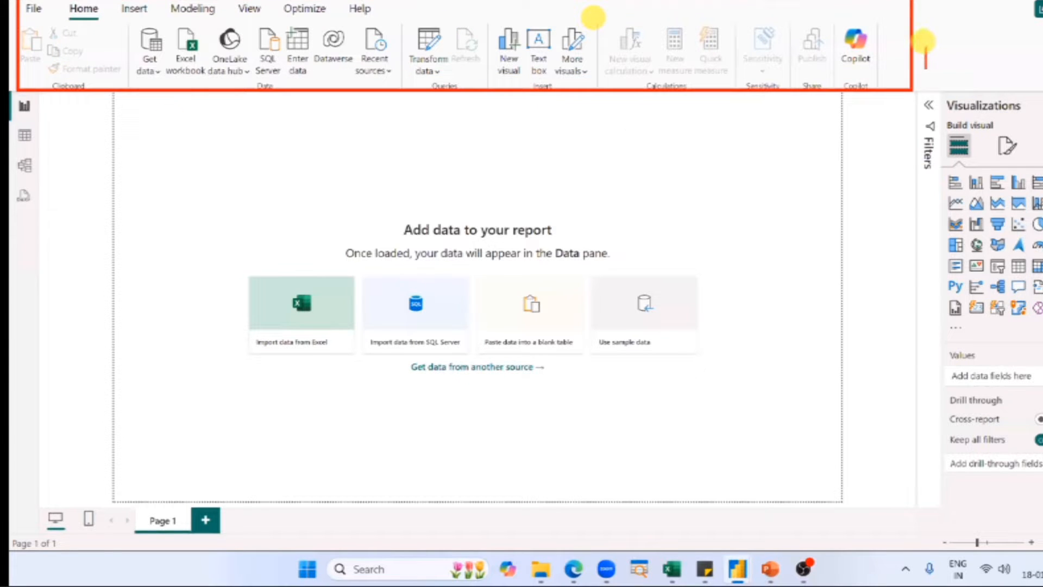
Annotate the outlined command area with the word "ribbon", draw a zigzag across the blank report canvas, and clear the annotations.
{"action": "type", "text": "ribbon"}
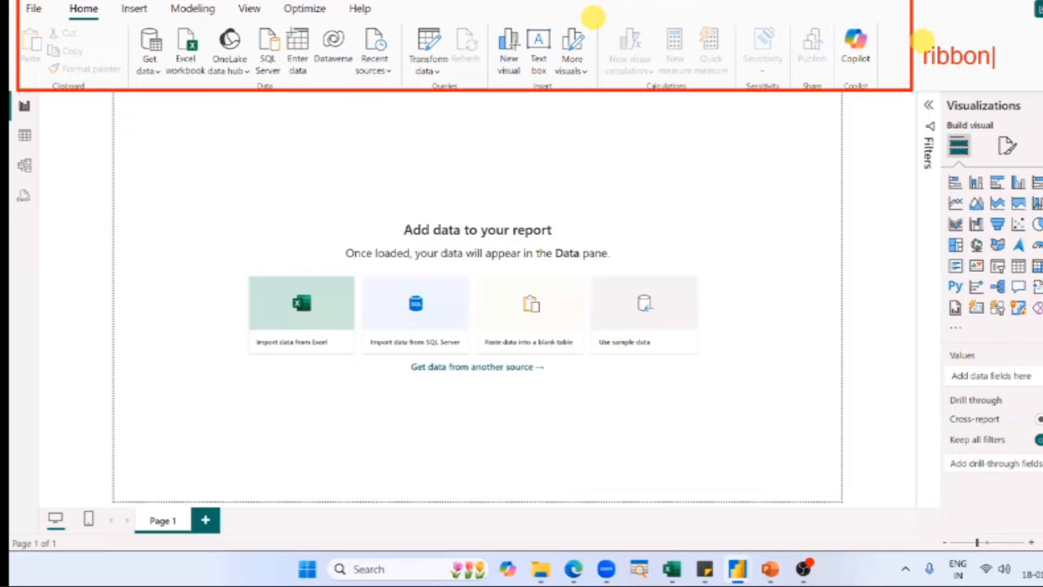
{"action": "key", "text": "Escape"}
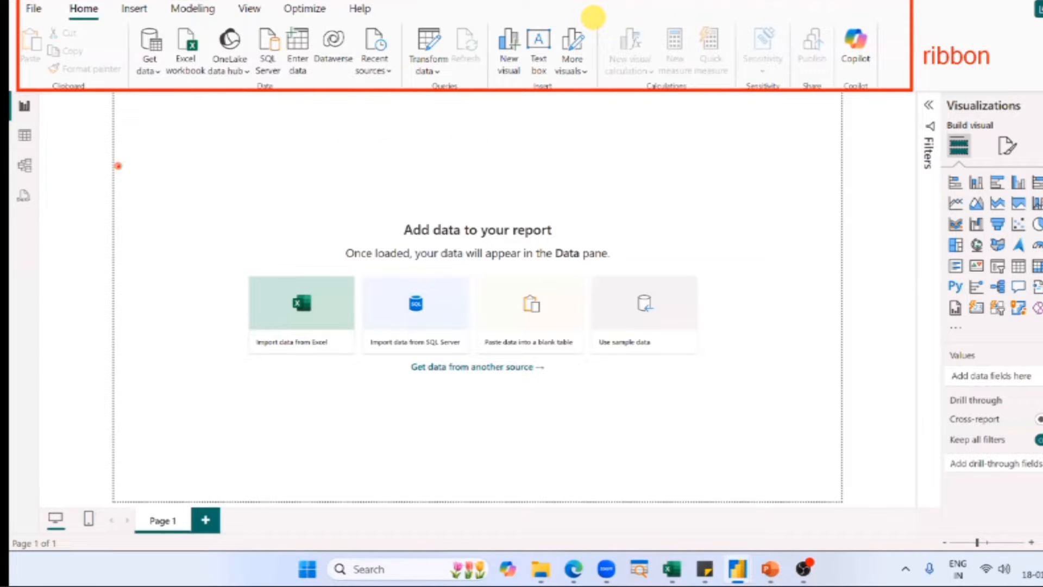
{"action": "mouse_move", "coordinate": [118, 165]}
{"action": "left_mouse_down"}
{"action": "mouse_move", "coordinate": [173, 179]}
{"action": "mouse_move", "coordinate": [146, 257]}
{"action": "mouse_move", "coordinate": [234, 374]}
{"action": "mouse_move", "coordinate": [535, 217]}
{"action": "mouse_move", "coordinate": [581, 459]}
{"action": "mouse_move", "coordinate": [784, 402]}
{"action": "mouse_move", "coordinate": [827, 466]}
{"action": "left_mouse_up"}
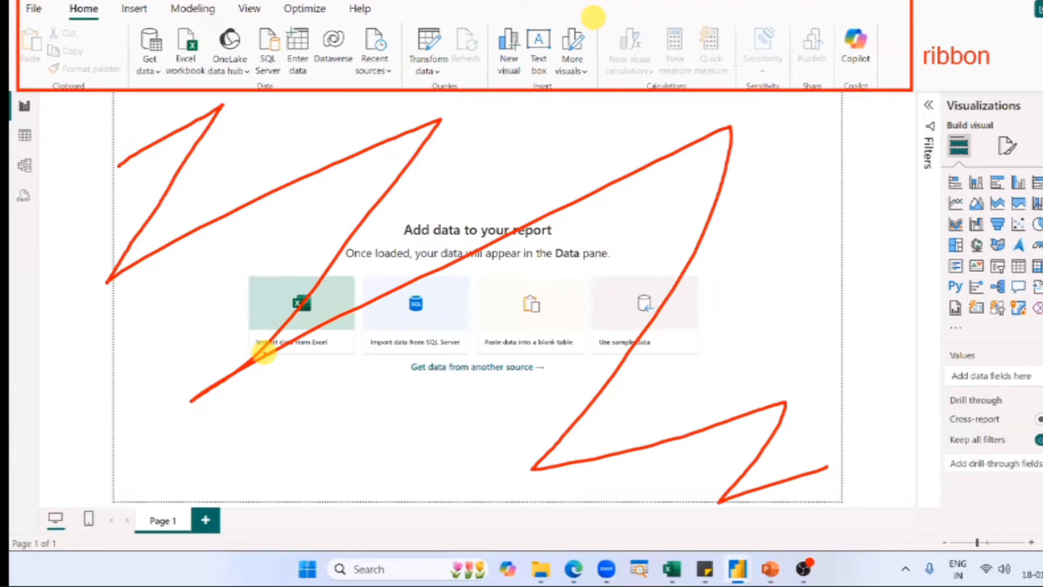
{"action": "key", "text": "Escape"}
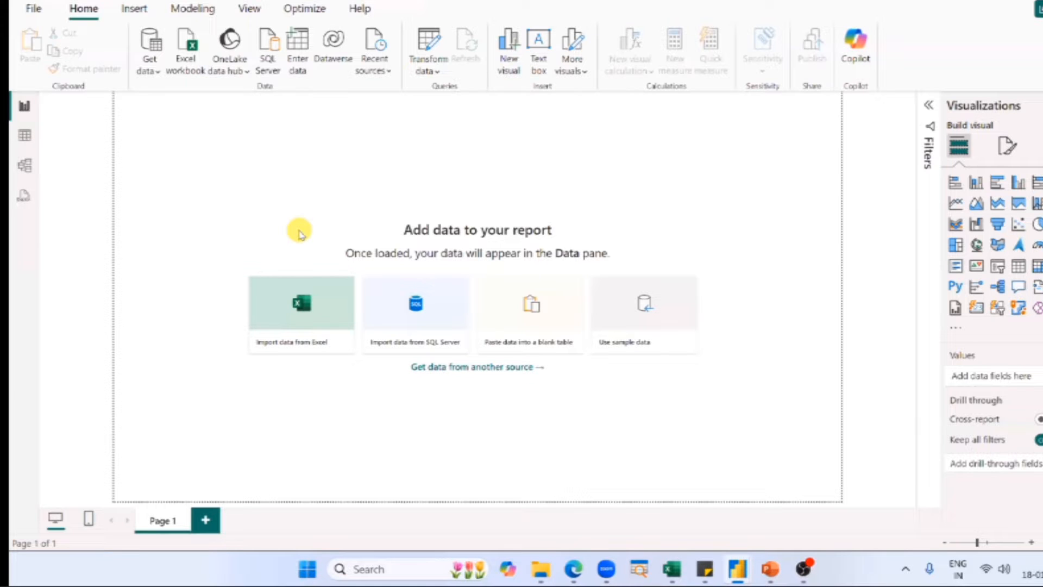
Check the page area on the PowerPoint interface slide, and return to Power BI to add and delete a second report page.
{"action": "key", "text": "alt+Tab"}
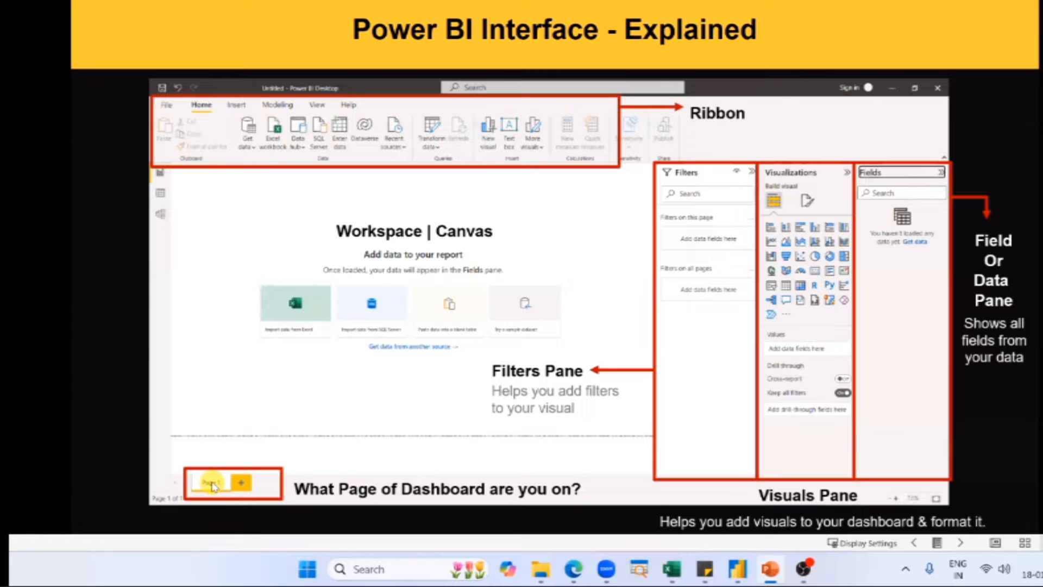
{"action": "key", "text": "alt+Tab"}
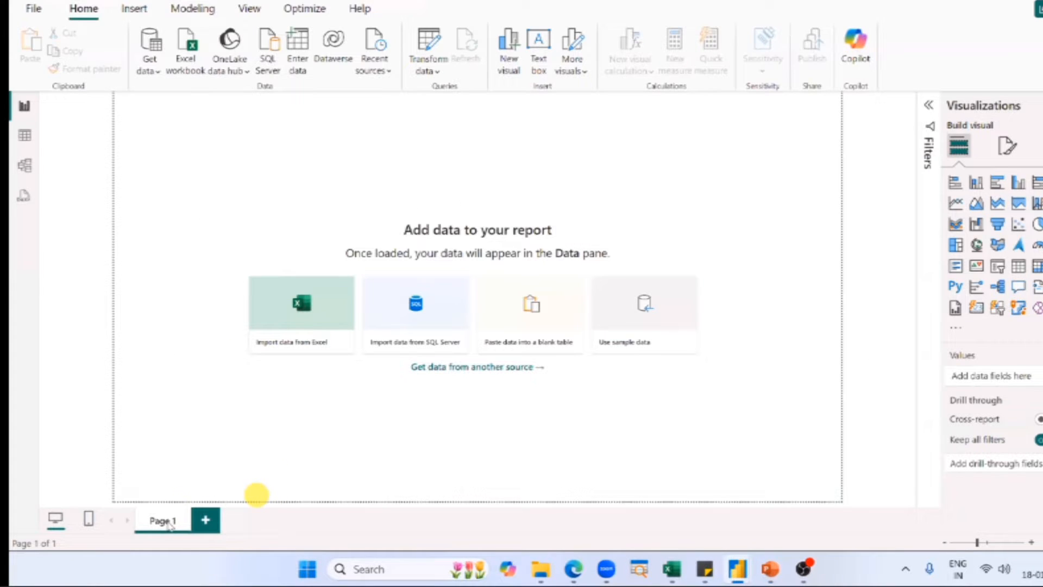
{"action": "left_click", "coordinate": [207, 520]}
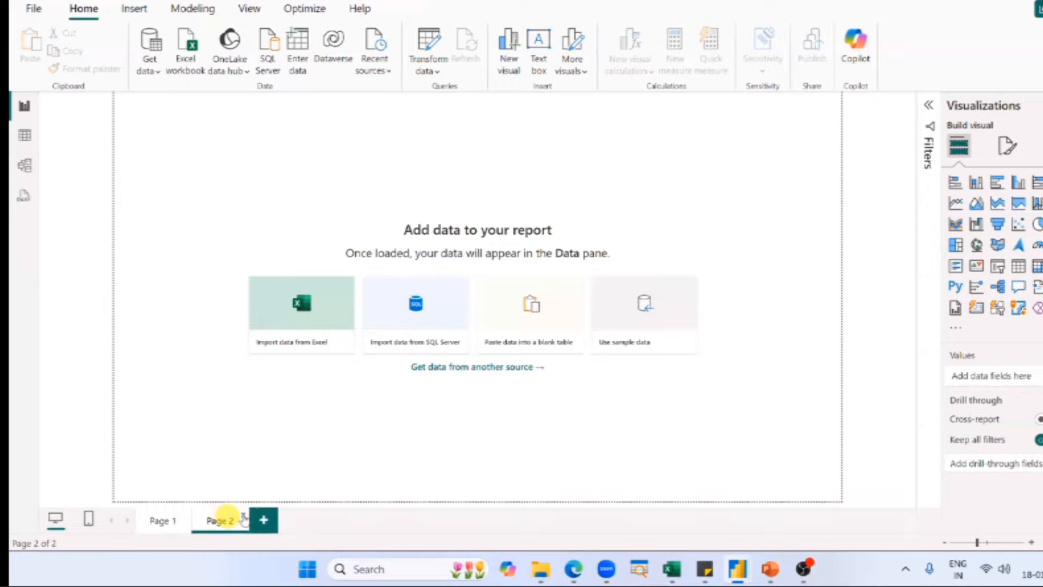
{"action": "left_click", "coordinate": [243, 520]}
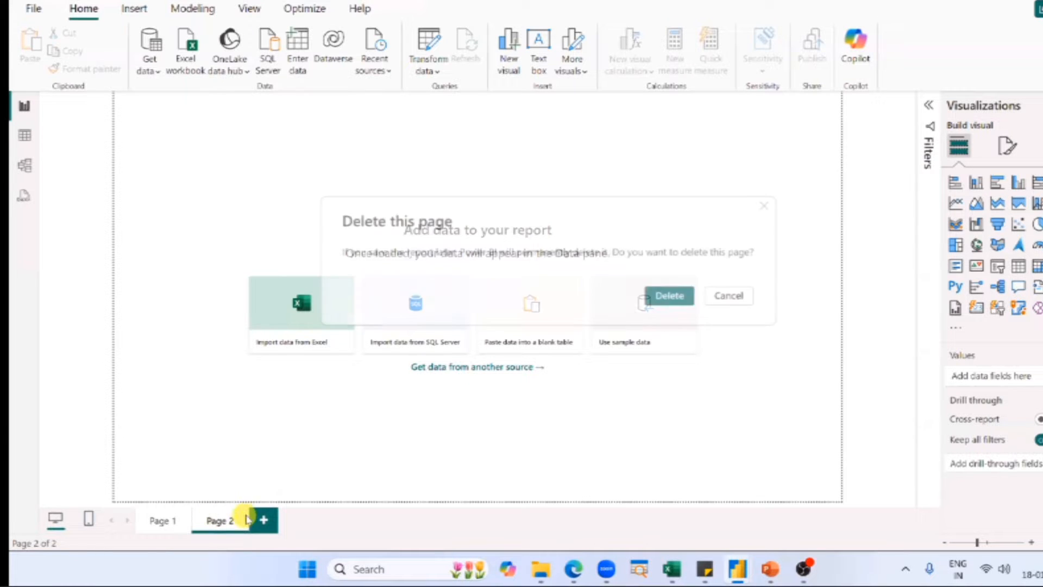
{"action": "left_click", "coordinate": [672, 295]}
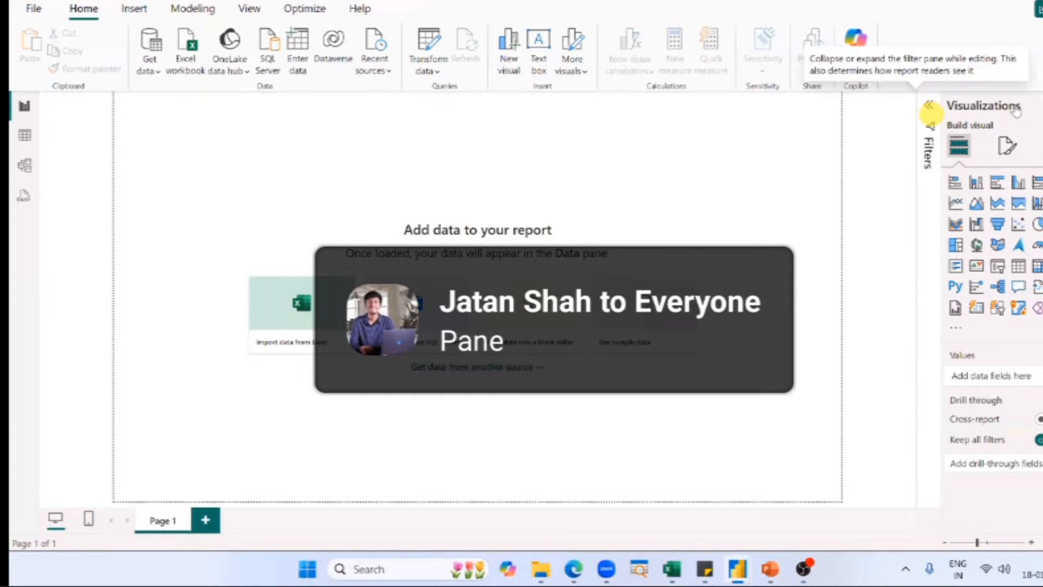
Expand the Filters and Data panes of the blank report, collapsing and reopening the Filters pane to see how it behaves.
{"action": "left_click", "coordinate": [929, 107]}
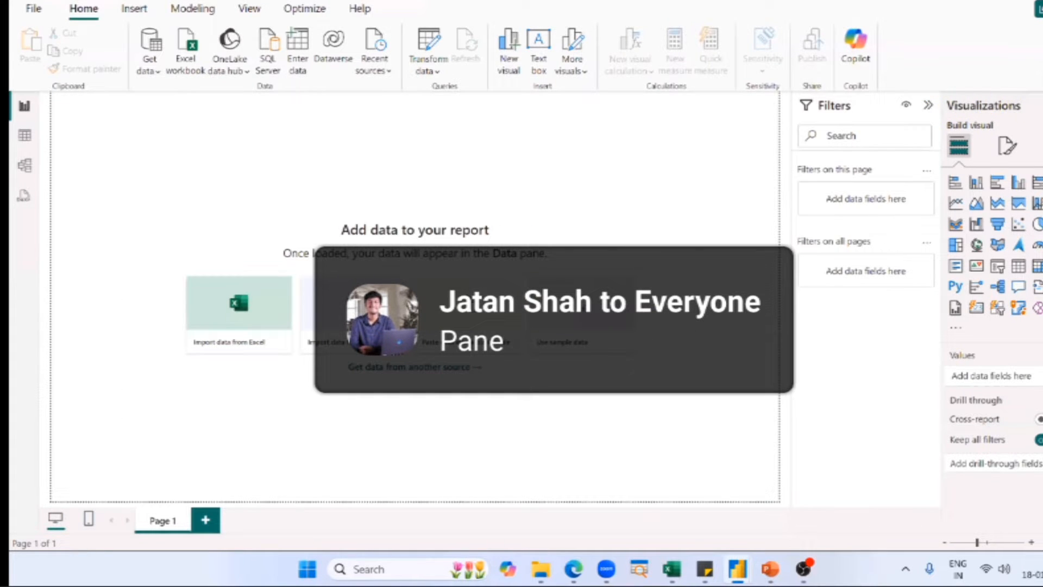
{"action": "left_click", "coordinate": [1042, 105]}
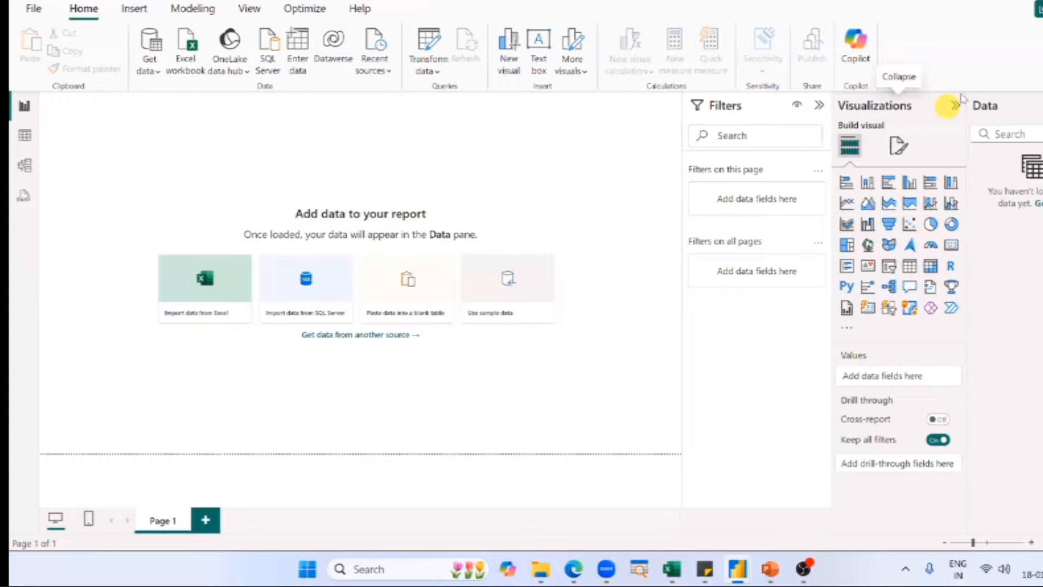
{"action": "left_click", "coordinate": [819, 107]}
{"action": "left_click", "coordinate": [819, 108]}
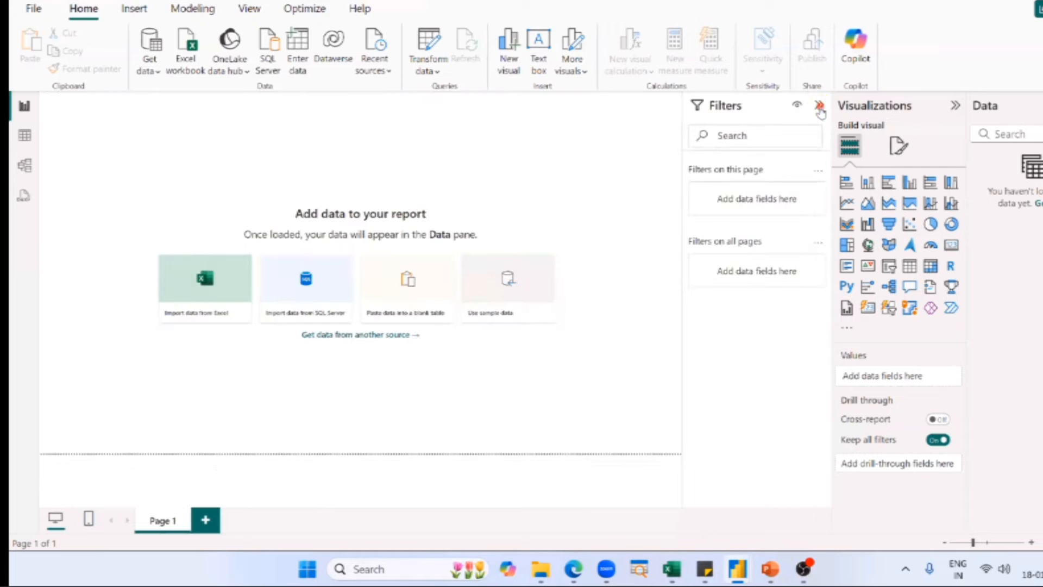
{"action": "left_click", "coordinate": [819, 108]}
{"action": "left_click", "coordinate": [820, 107]}
{"action": "left_click", "coordinate": [819, 108]}
{"action": "left_click", "coordinate": [820, 108]}
Annotate the Filters pane with a red arrow and the Visualizations pane with a red rectangle, and erase the markings.
{"action": "key", "text": "ctrl+2"}
{"action": "left_click_drag", "start_coordinate": [758, 307], "coordinate": [749, 386]}
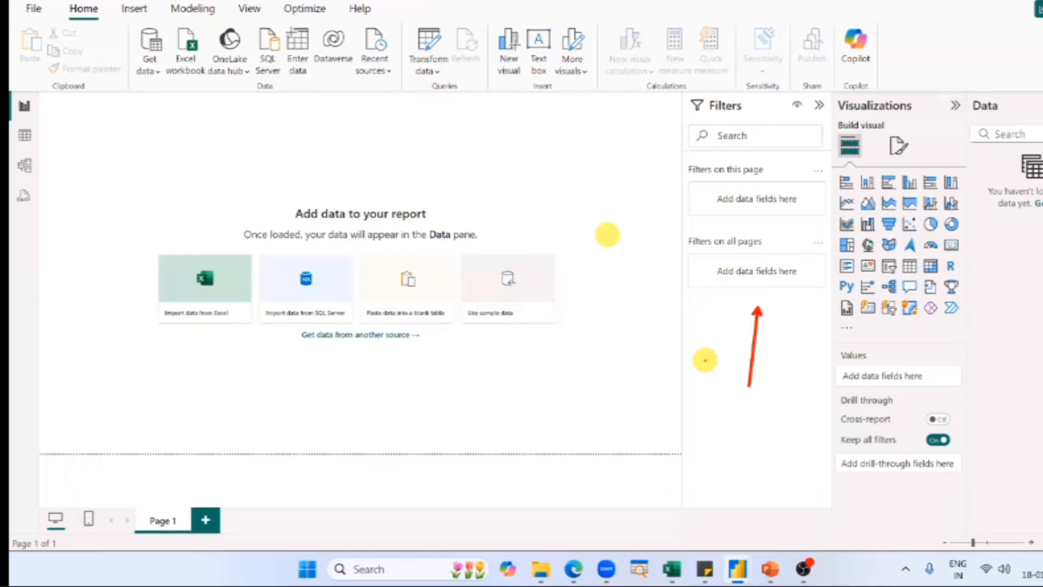
{"action": "left_click_drag", "start_coordinate": [837, 91], "coordinate": [966, 491]}
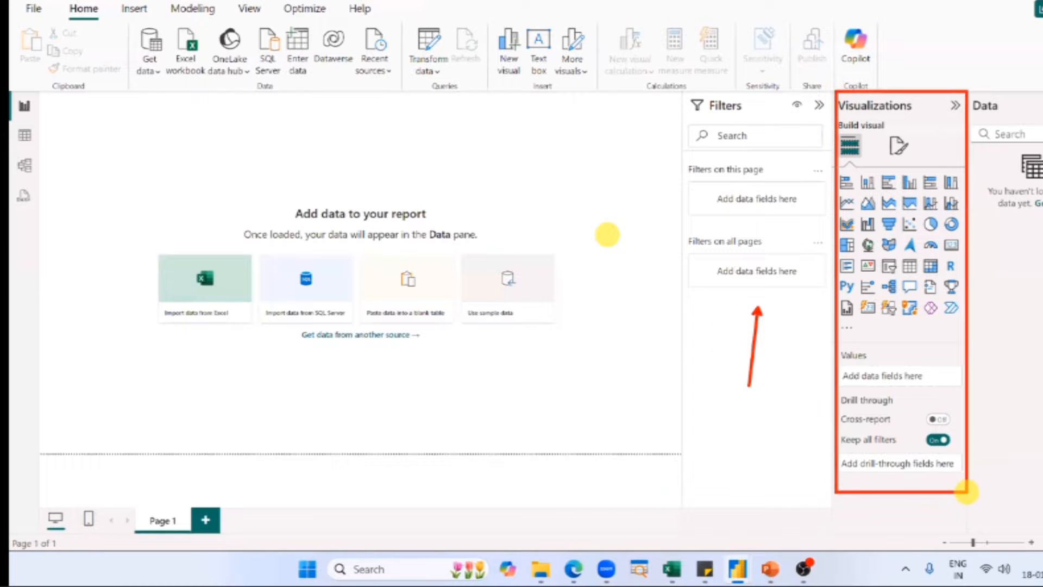
{"action": "key", "text": "e"}
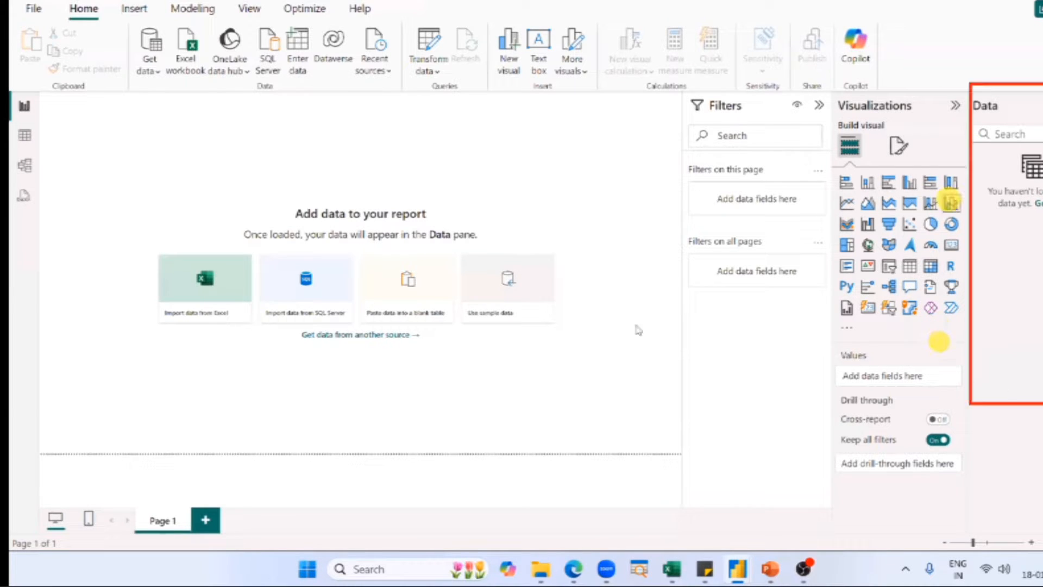
Switch to the finished SN Corp Dashboard and point arrows at the List of Orders fields in its Data pane.
{"action": "key", "text": "alt+Tab"}
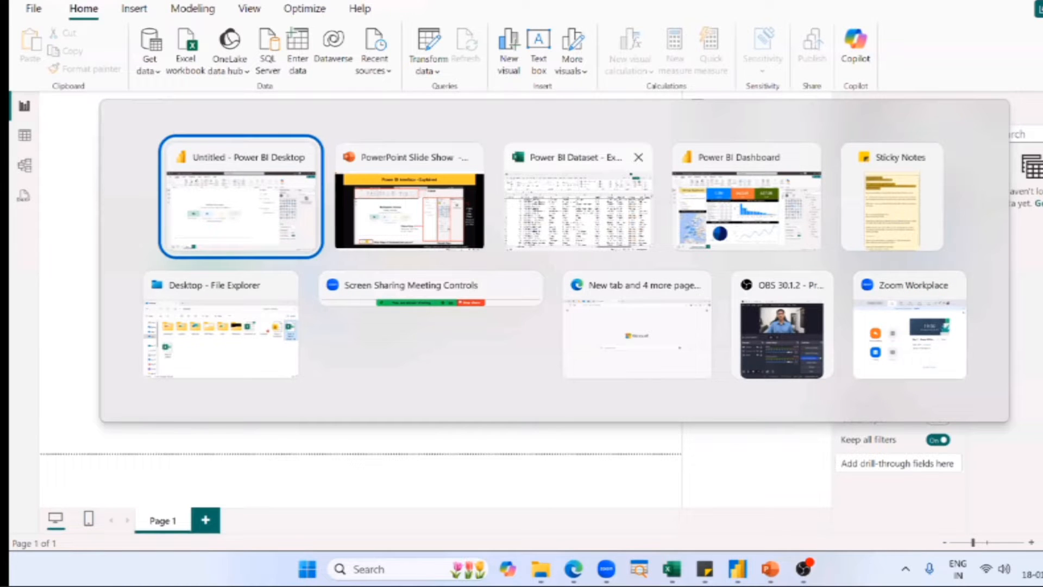
{"action": "left_click", "coordinate": [760, 231]}
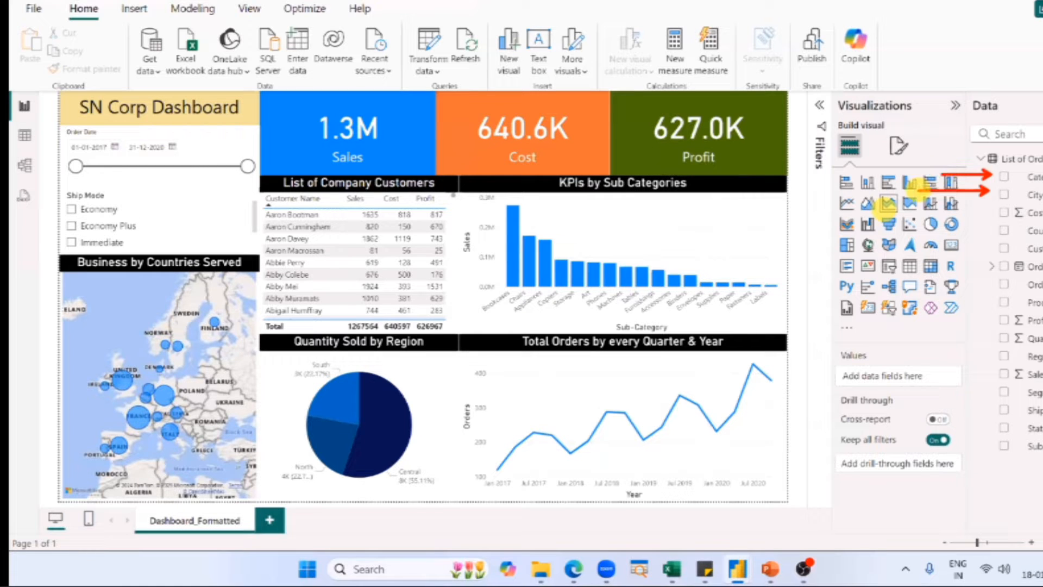
{"action": "left_click_drag", "start_coordinate": [990, 212], "coordinate": [939, 210]}
{"action": "left_click_drag", "start_coordinate": [985, 233], "coordinate": [908, 232]}
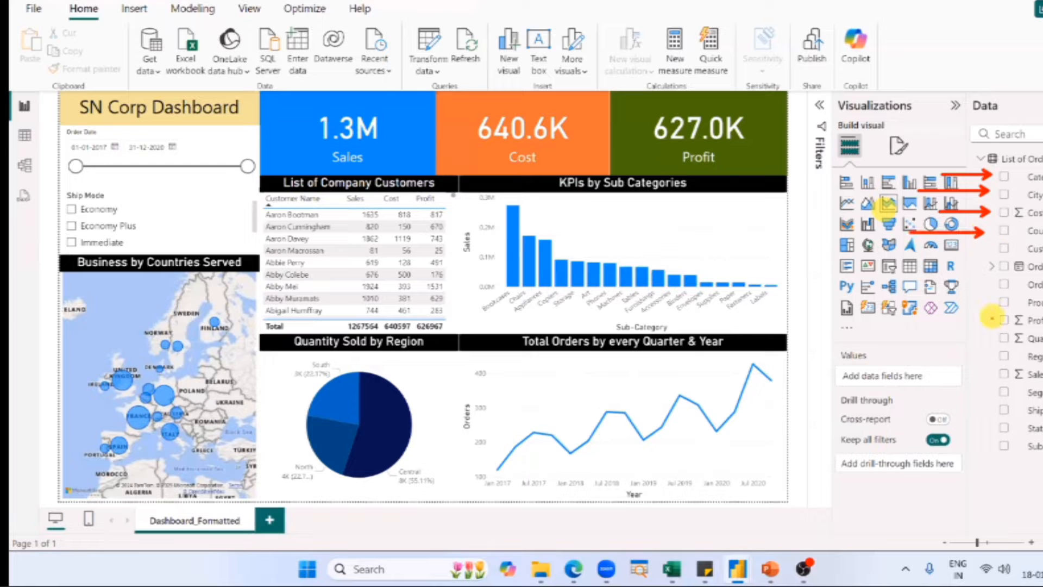
{"action": "left_click_drag", "start_coordinate": [990, 320], "coordinate": [918, 321]}
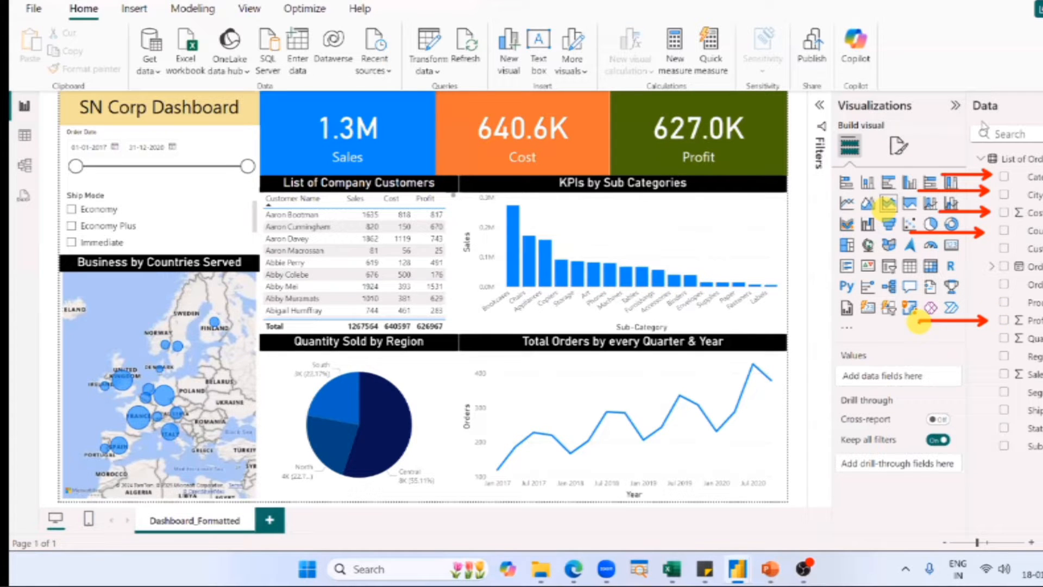
{"action": "left_click_drag", "start_coordinate": [980, 121], "coordinate": [994, 119]}
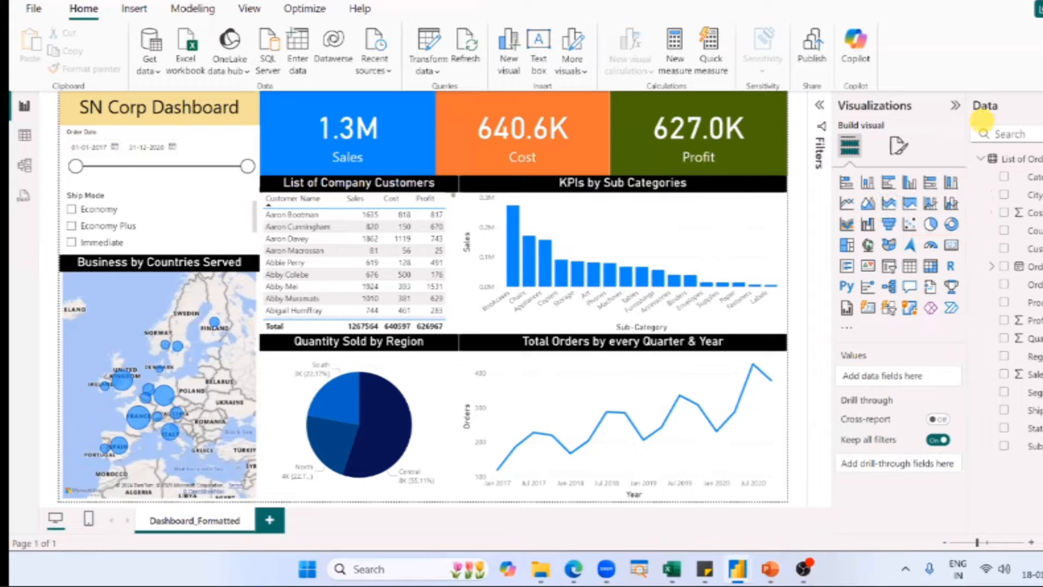
View the PowerPoint interface slide and the finished dashboard again, and return to the Home commands of the blank Power BI report.
{"action": "key", "text": "alt+Tab"}
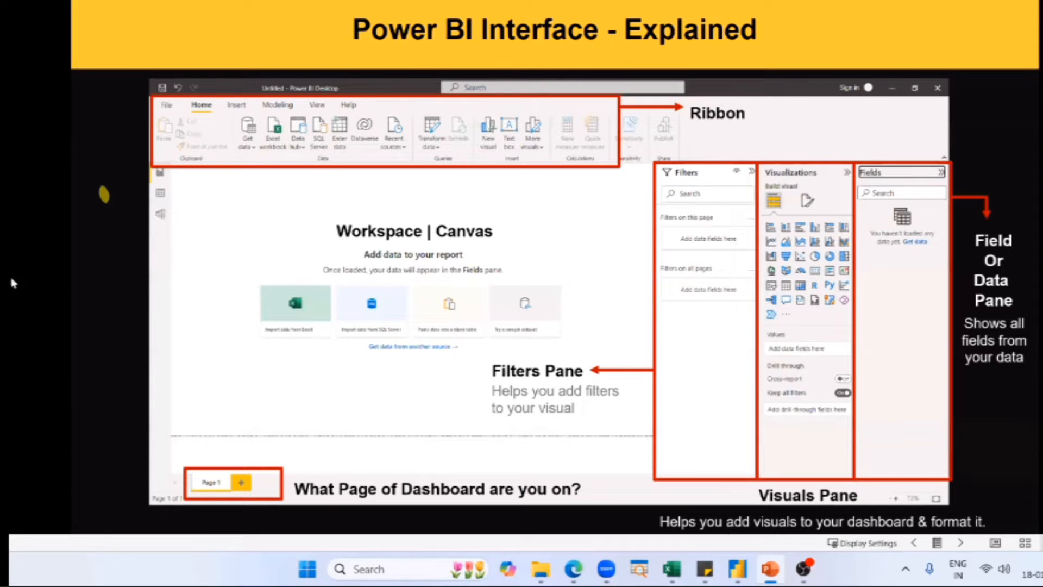
{"action": "key", "text": "alt+Tab"}
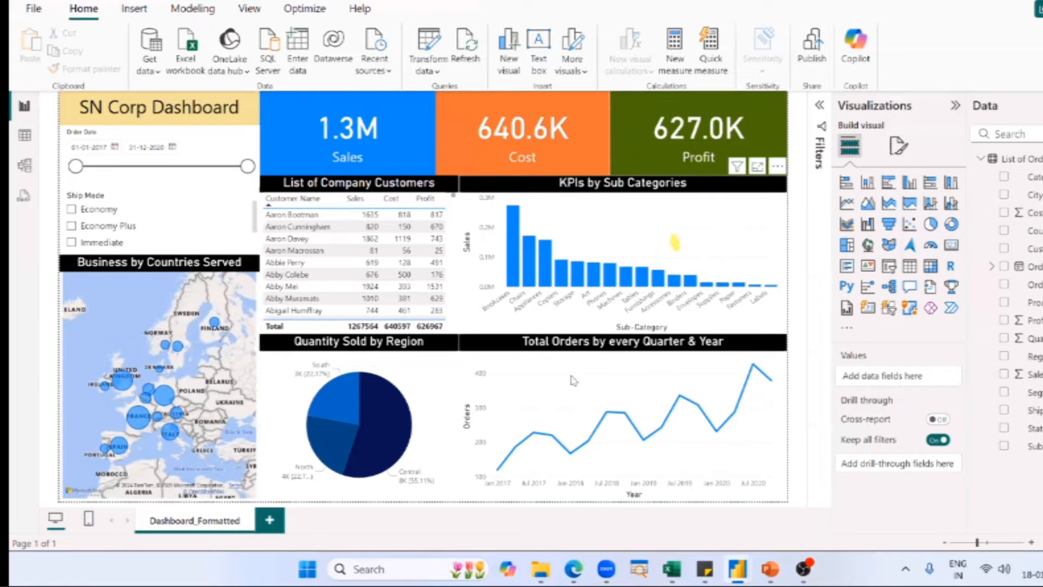
{"action": "key", "text": "alt+Tab"}
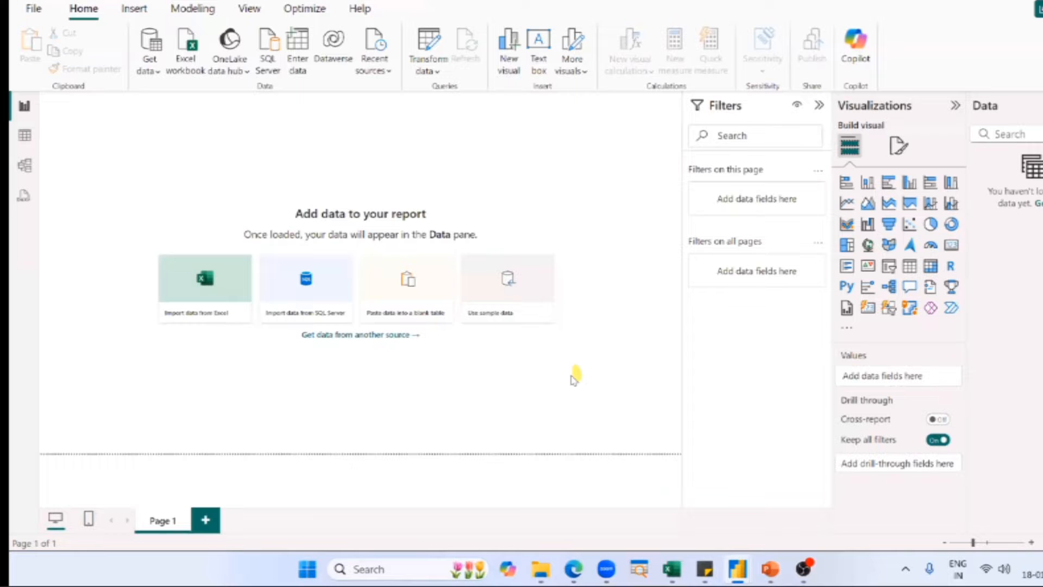
{"action": "left_click", "coordinate": [188, 129]}
{"action": "left_click", "coordinate": [80, 15]}
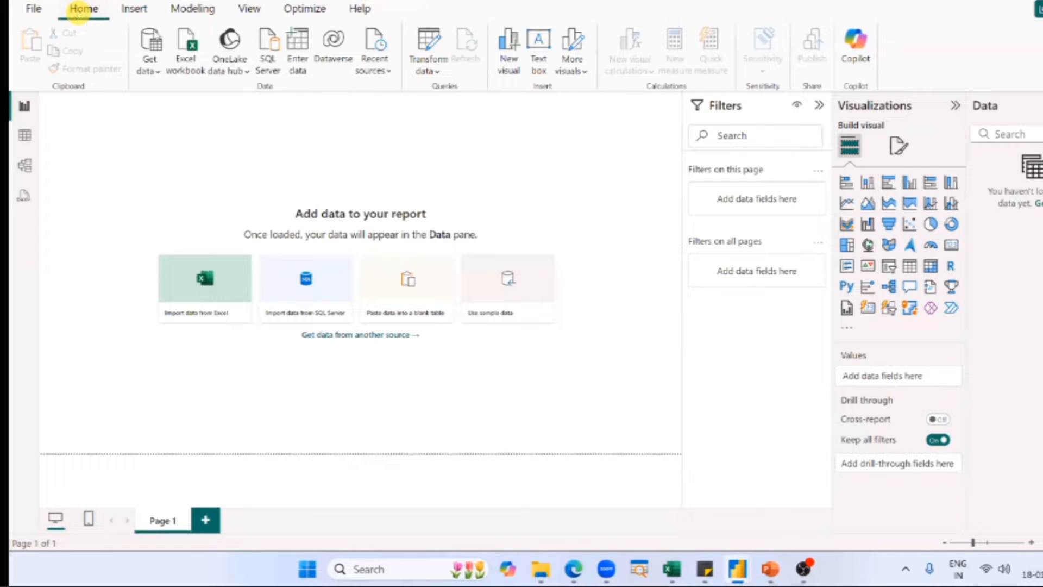
Annotate the data source commands from Excel workbook to Recent sources with a rectangle and an arrow, and clear the markings.
{"action": "key", "text": "ctrl"}
{"action": "key", "text": "ctrl"}
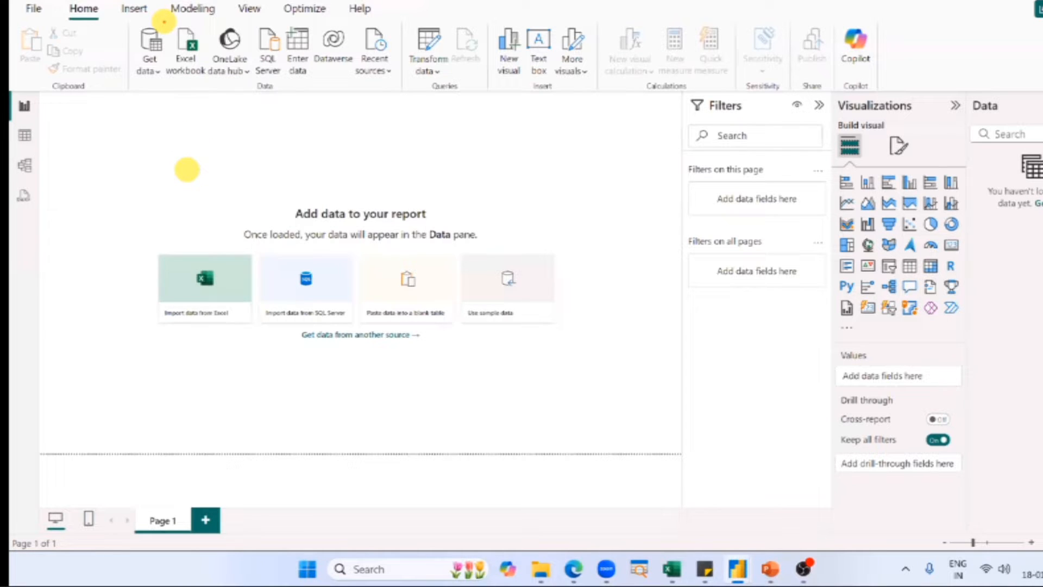
{"action": "left_click_drag", "start_coordinate": [164, 22], "coordinate": [406, 88]}
{"action": "left_click_drag", "start_coordinate": [300, 99], "coordinate": [285, 163]}
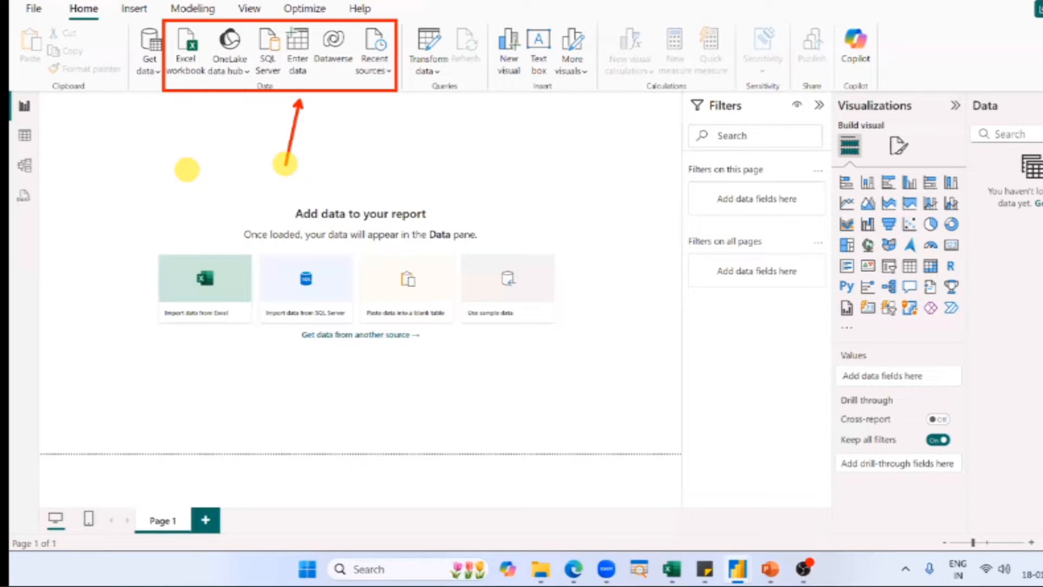
{"action": "key", "text": "Escape"}
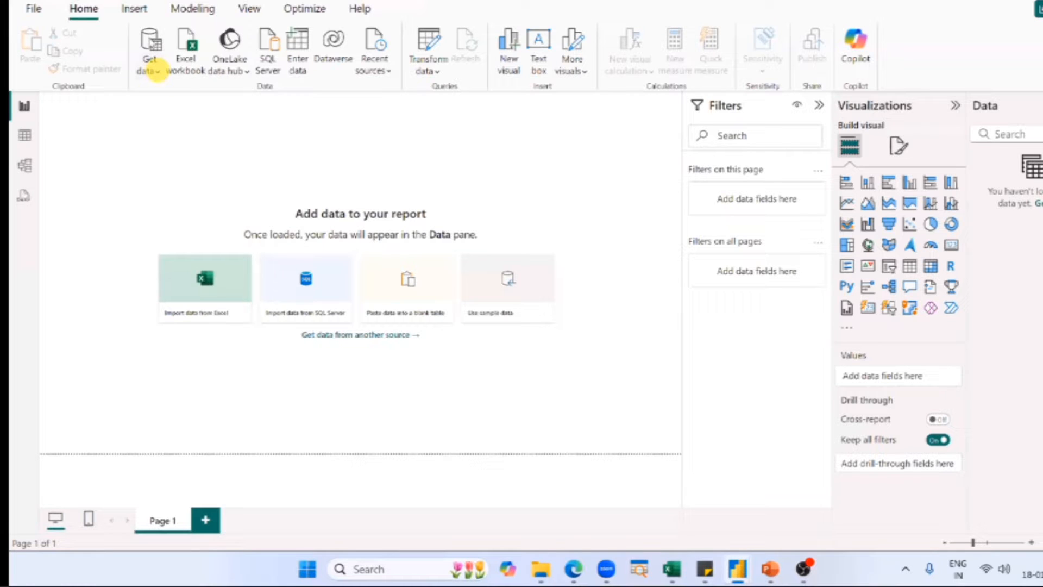
Open the full Get Data dialog and browse the list of available data connectors.
{"action": "left_click", "coordinate": [157, 71]}
{"action": "left_click", "coordinate": [155, 71]}
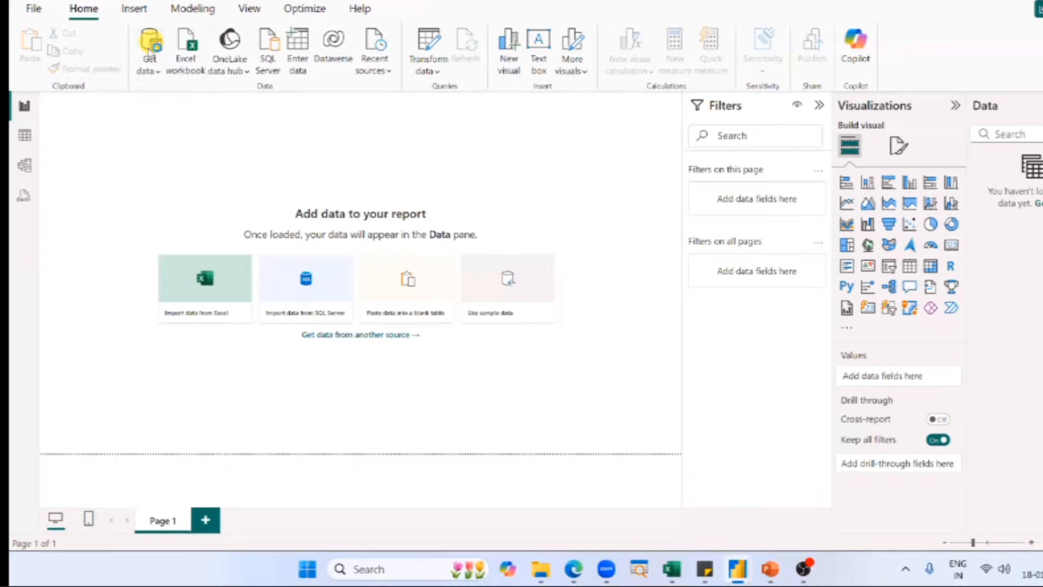
{"action": "left_click", "coordinate": [148, 49]}
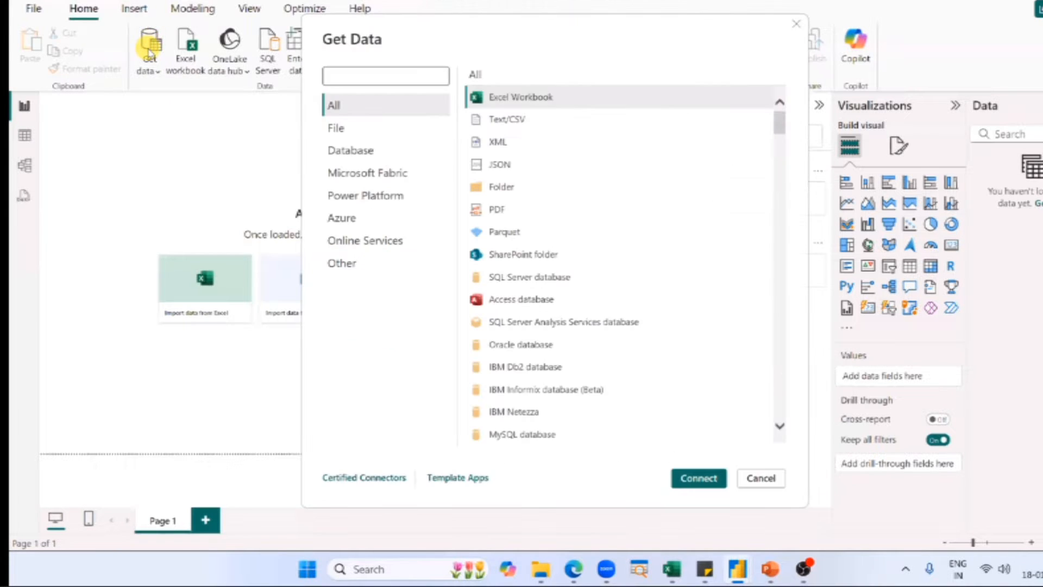
{"action": "left_click", "coordinate": [328, 46]}
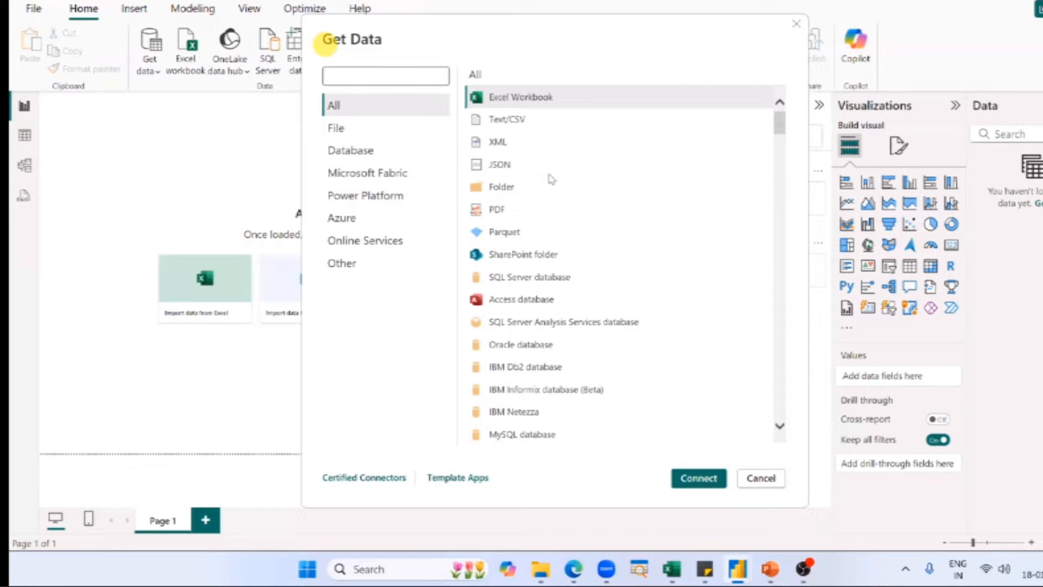
{"action": "scroll", "coordinate": [546, 170], "scroll_direction": "down", "scroll_amount": 5}
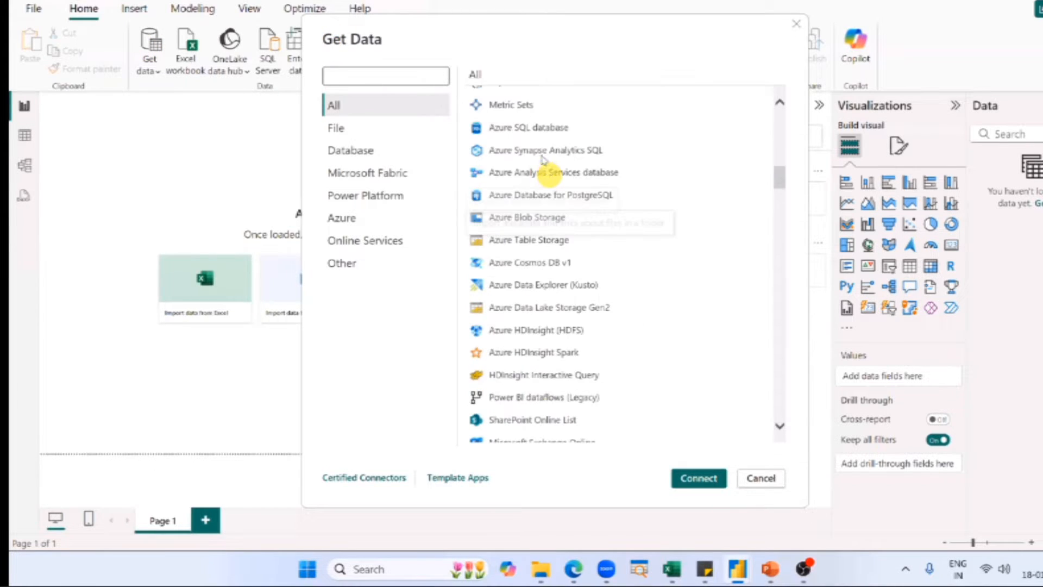
{"action": "scroll", "coordinate": [541, 156], "scroll_direction": "up", "scroll_amount": 4}
{"action": "scroll", "coordinate": [540, 155], "scroll_direction": "up", "scroll_amount": 2}
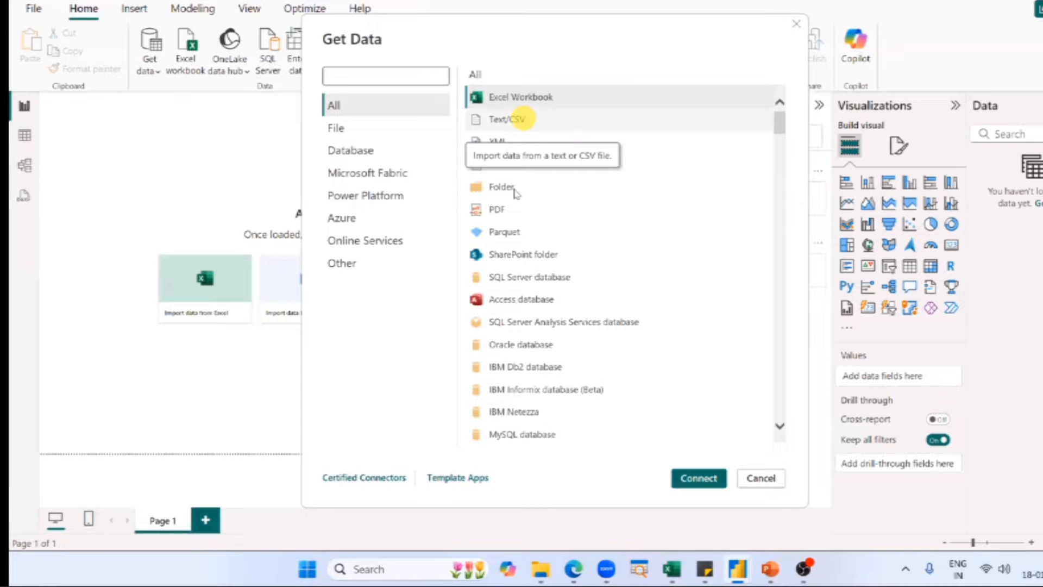
Select the Folder and PDF sources in turn, and search the Get Data connectors for "shee".
{"action": "left_click", "coordinate": [515, 193]}
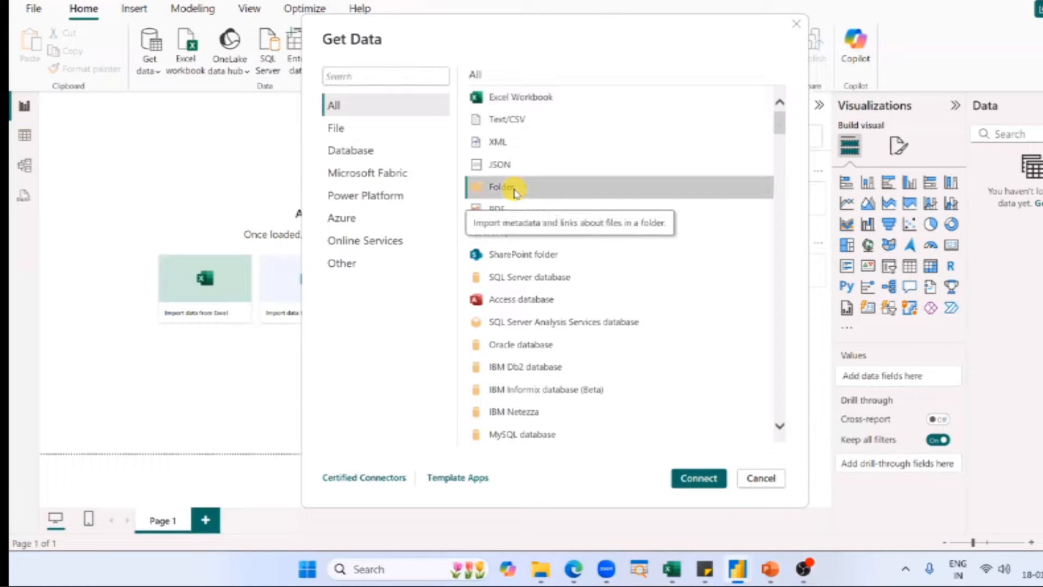
{"action": "left_click", "coordinate": [496, 214]}
{"action": "left_click", "coordinate": [358, 76]}
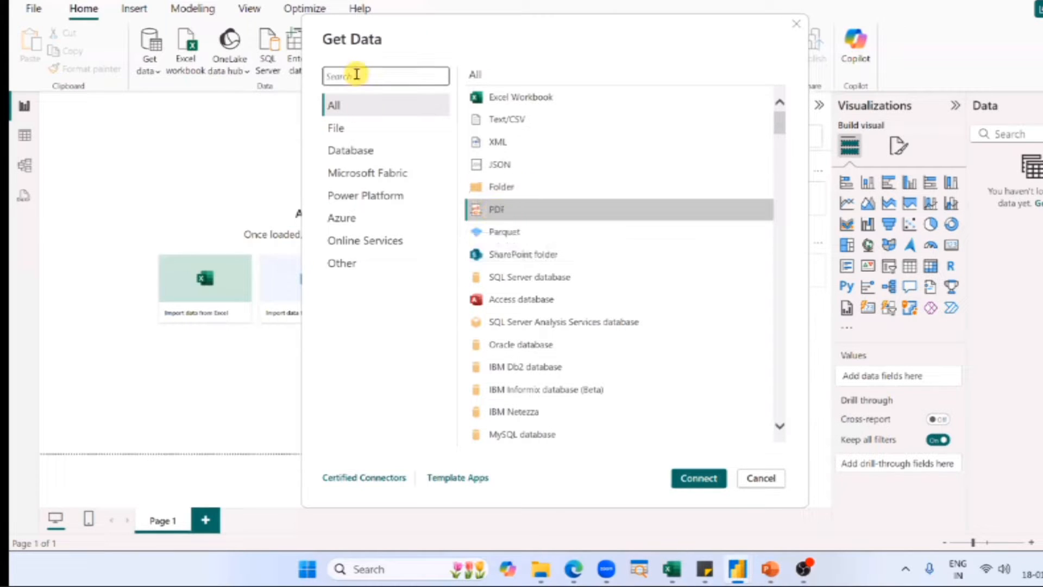
{"action": "type", "text": "shee"}
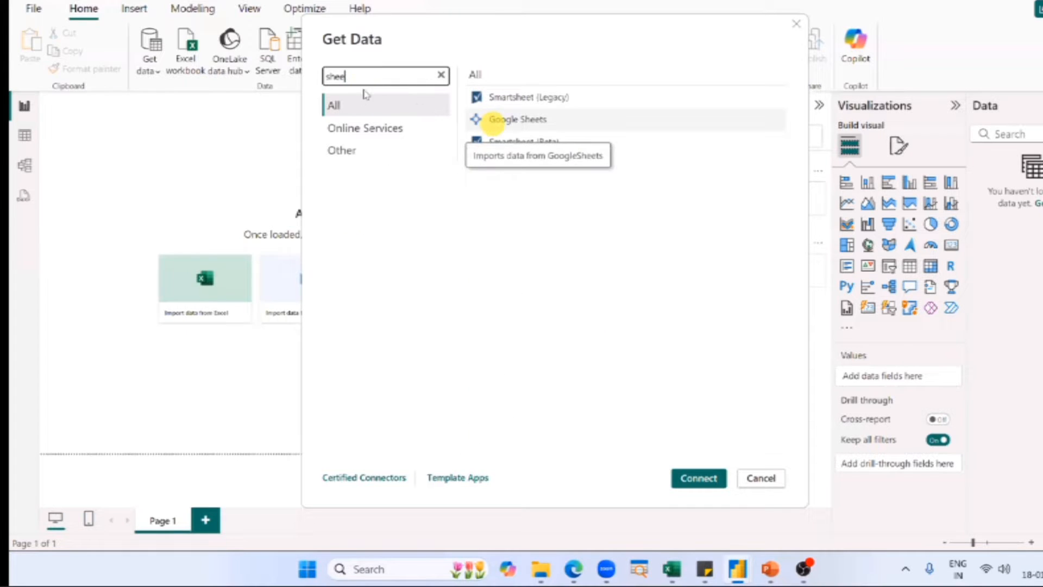
Search the Get Data connectors for "googl", "ama" and "azu" in turn.
{"action": "key", "text": "BackSpace"}
{"action": "key", "text": "BackSpace"}
{"action": "key", "text": "BackSpace"}
{"action": "key", "text": "BackSpace"}
{"action": "type", "text": "googl"}
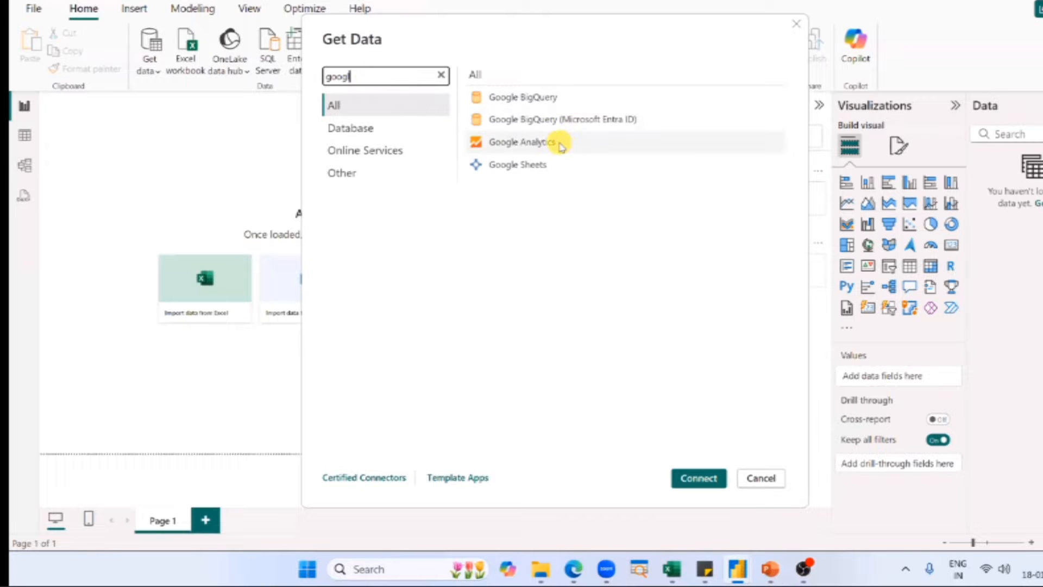
{"action": "key", "text": "ctrl+a"}
{"action": "type", "text": "ama"}
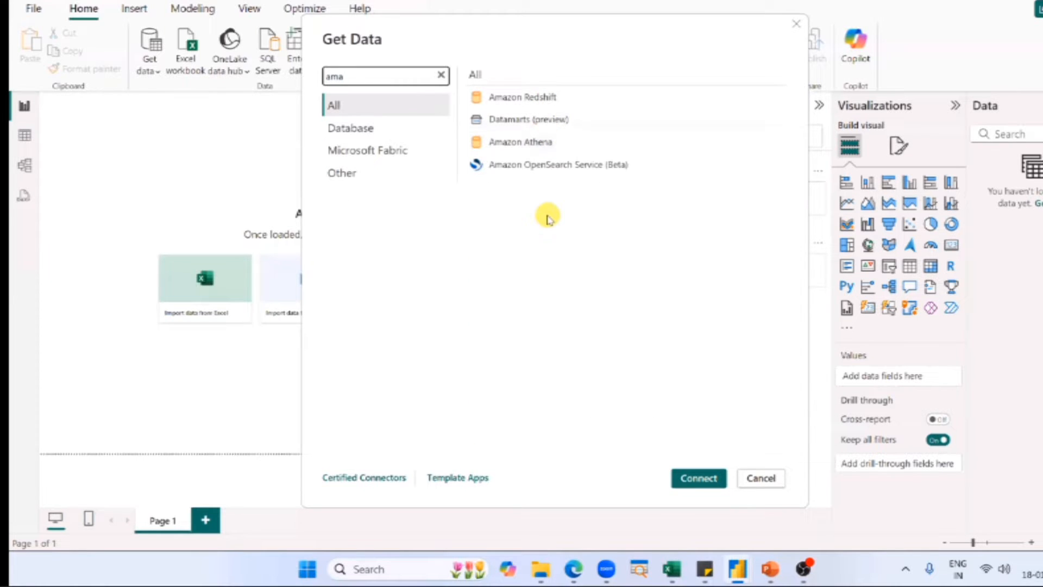
{"action": "key", "text": "BackSpace"}
{"action": "key", "text": "BackSpace"}
{"action": "type", "text": "zu"}
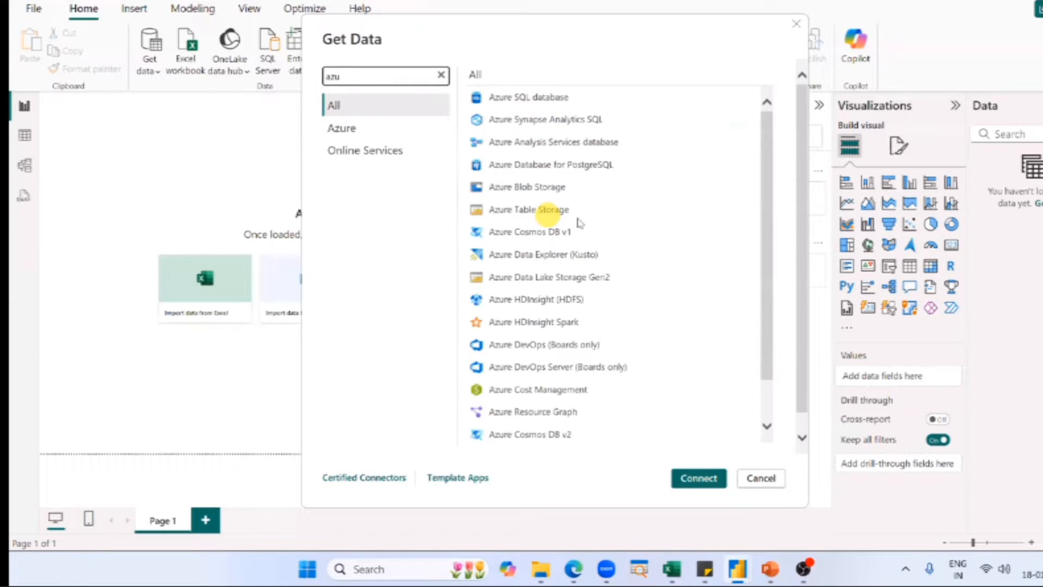
Search the Get Data connectors for "mong", "sql" and "share" in turn.
{"action": "key", "text": "ctrl+a"}
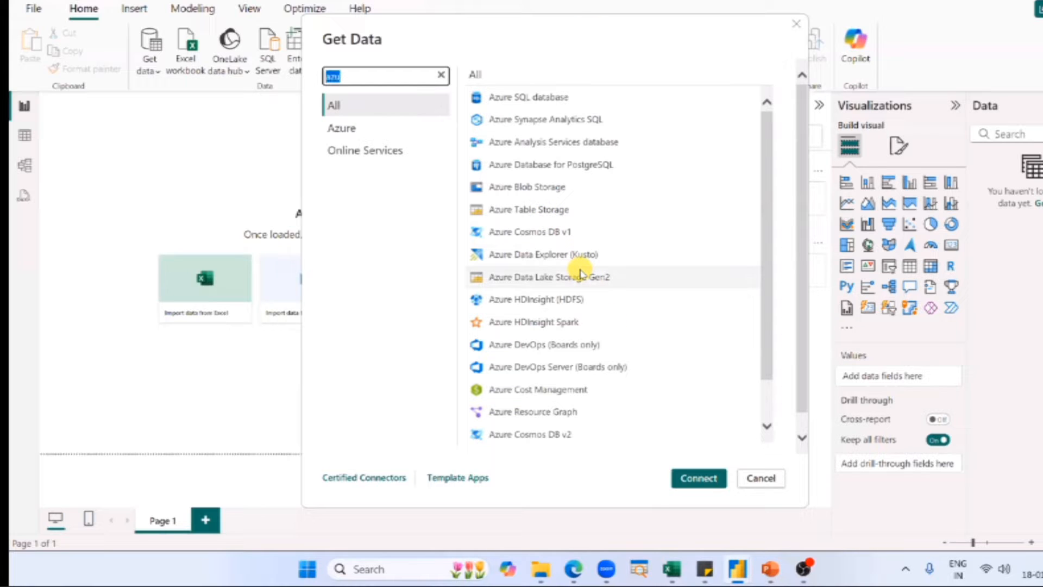
{"action": "type", "text": "mong"}
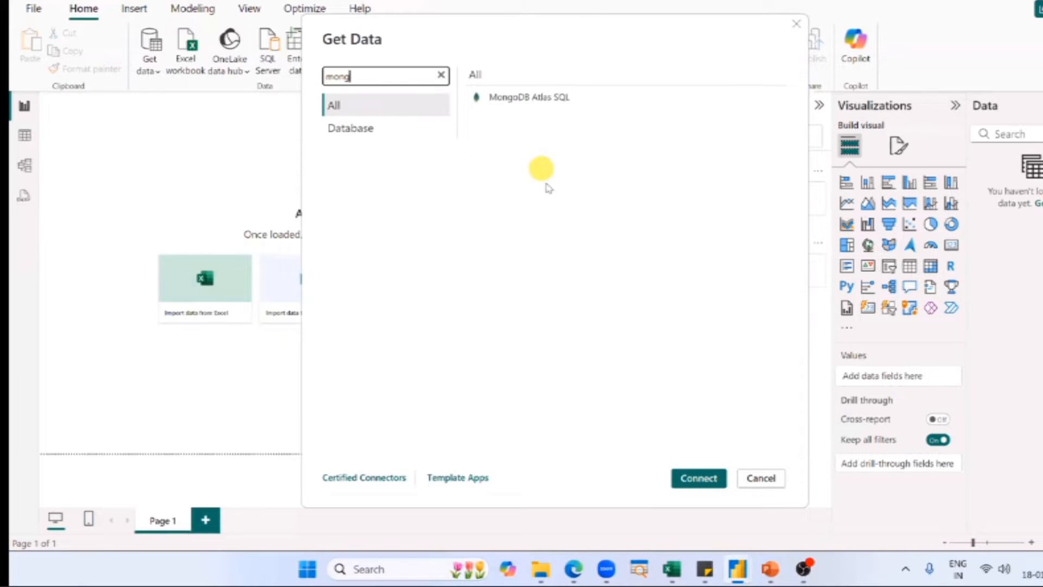
{"action": "key", "text": "ctrl+a"}
{"action": "type", "text": "sql"}
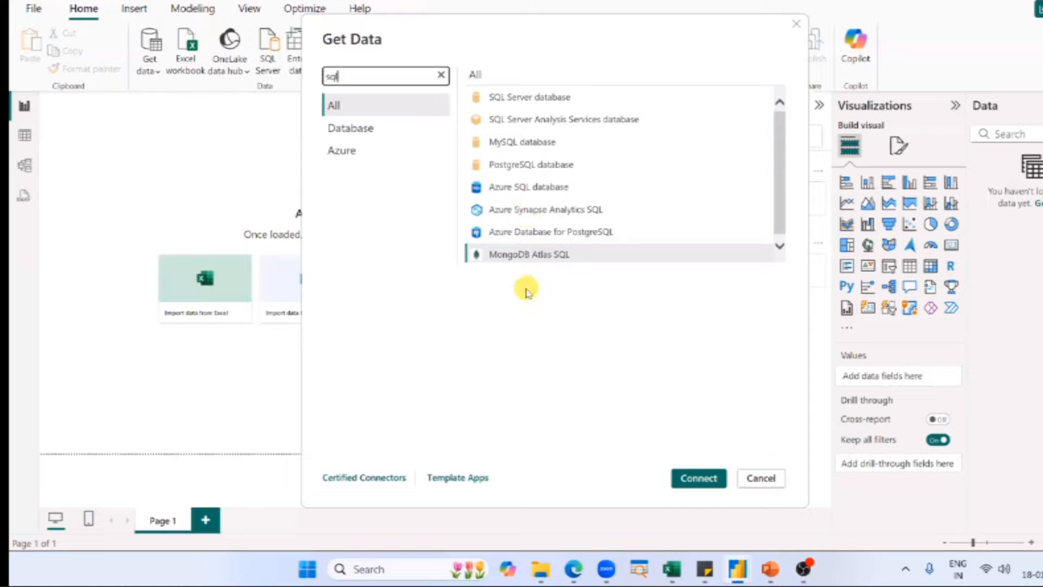
{"action": "key", "text": "ctrl+a"}
{"action": "type", "text": "share"}
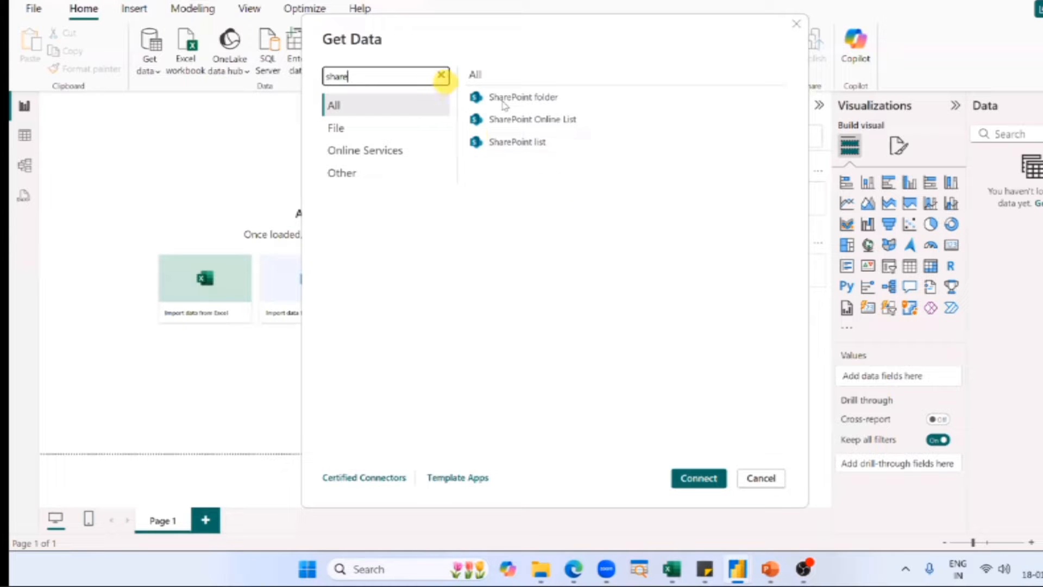
Clear the connector search, connect to the Excel Workbook source, and open the Power BI Dataset file from the Desktop folder.
{"action": "left_click", "coordinate": [441, 75]}
{"action": "left_click", "coordinate": [504, 103]}
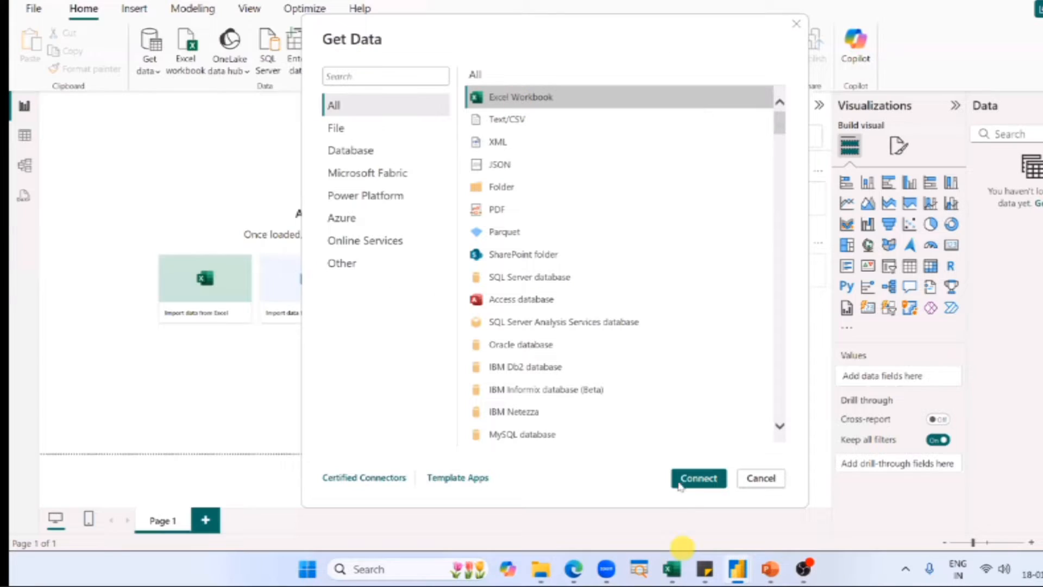
{"action": "left_click", "coordinate": [680, 484]}
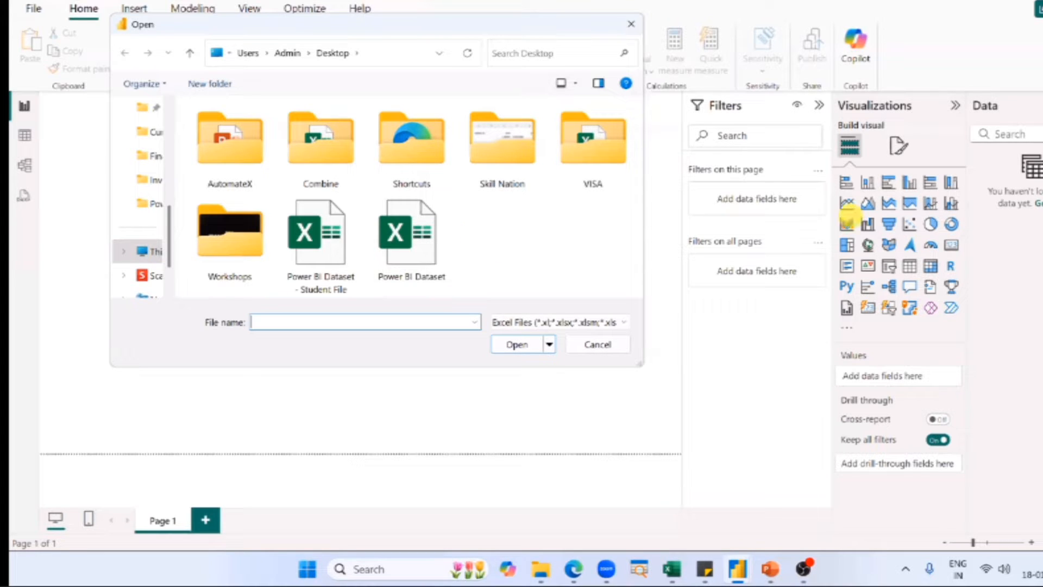
{"action": "key", "text": "alt+Tab"}
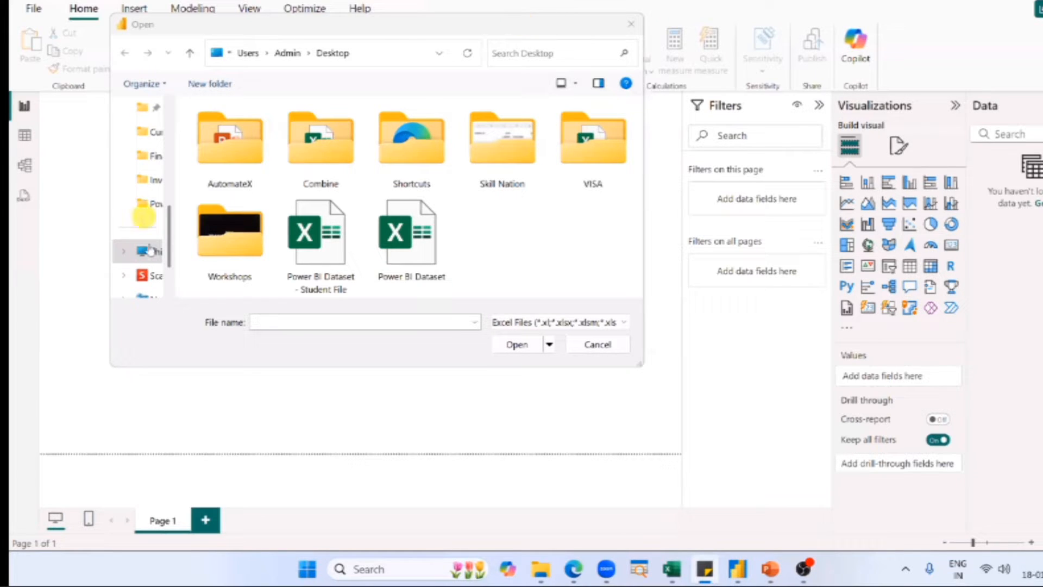
{"action": "scroll", "coordinate": [154, 262], "scroll_direction": "up", "scroll_amount": 5}
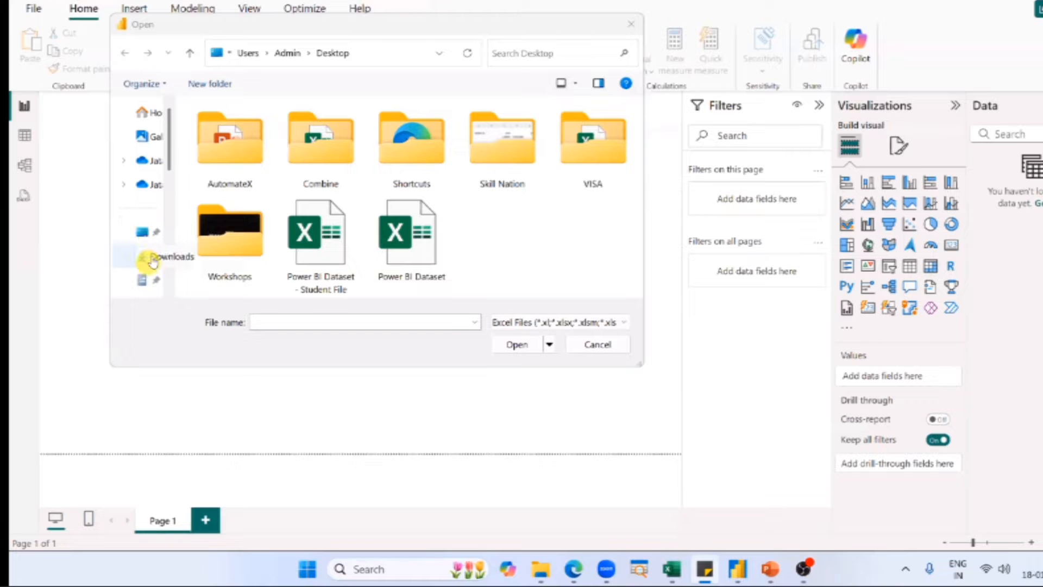
{"action": "left_click", "coordinate": [427, 273]}
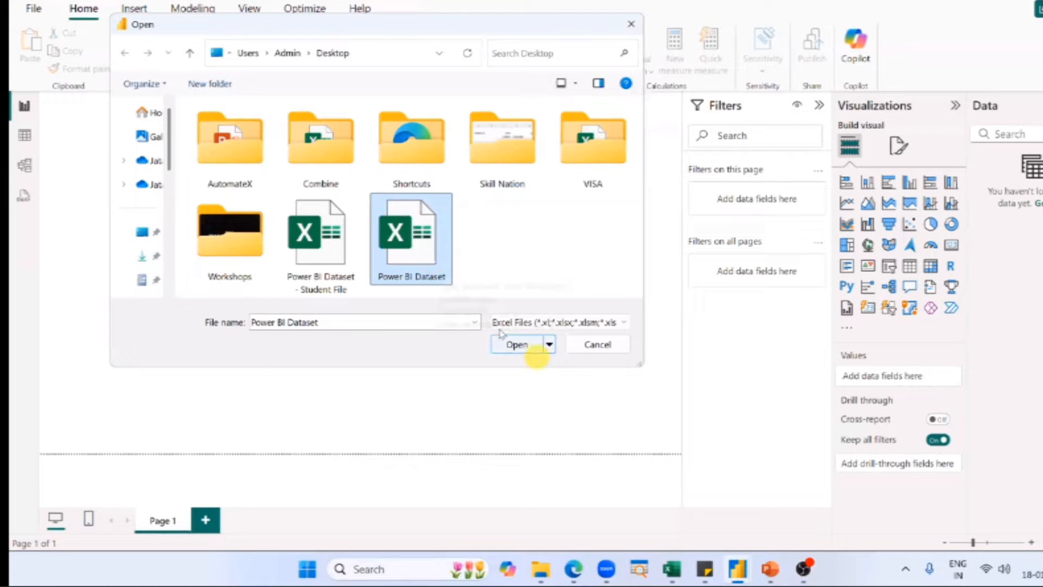
{"action": "left_click", "coordinate": [516, 346]}
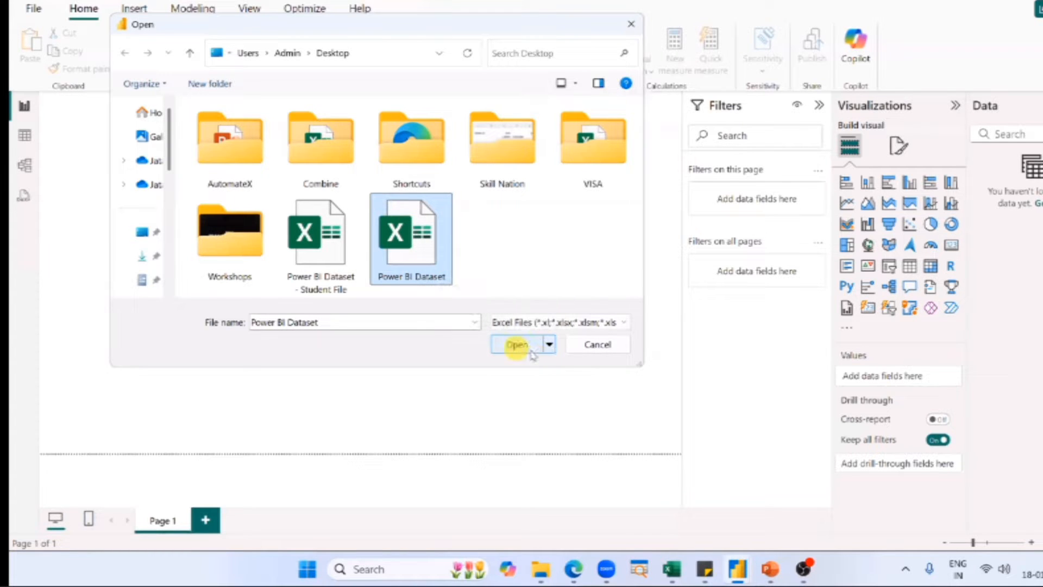
{"action": "left_click", "coordinate": [532, 352]}
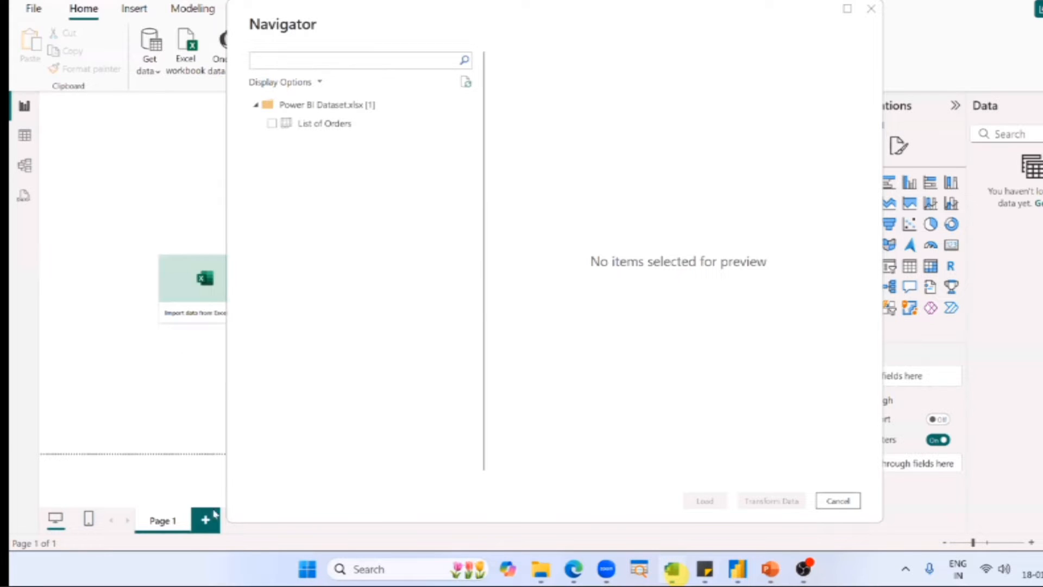
Check the sheet in the Excel workbook and tick List of Orders in the Navigator to preview its data.
{"action": "left_click", "coordinate": [674, 570]}
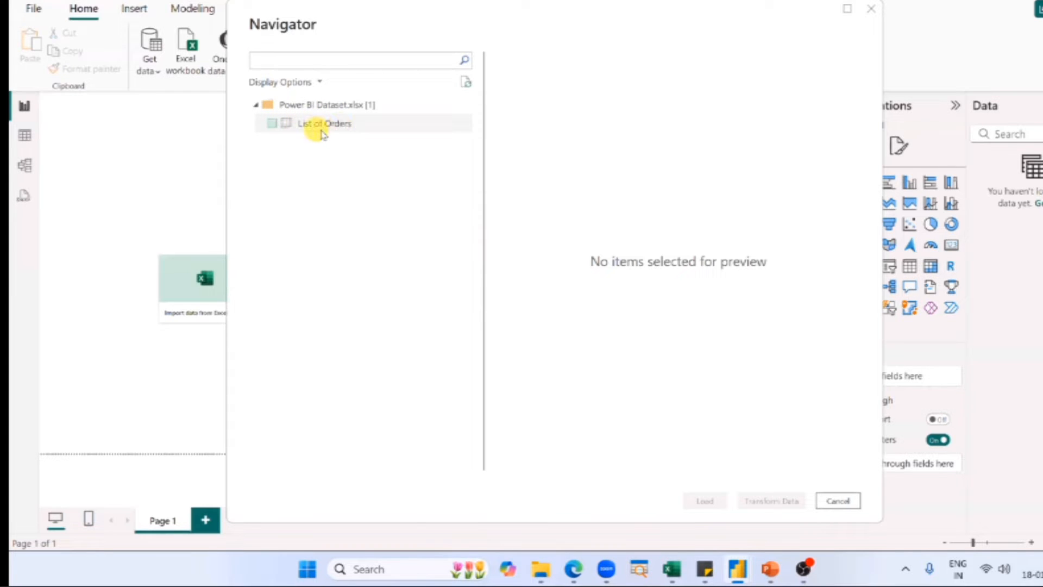
{"action": "key", "text": "alt+Tab"}
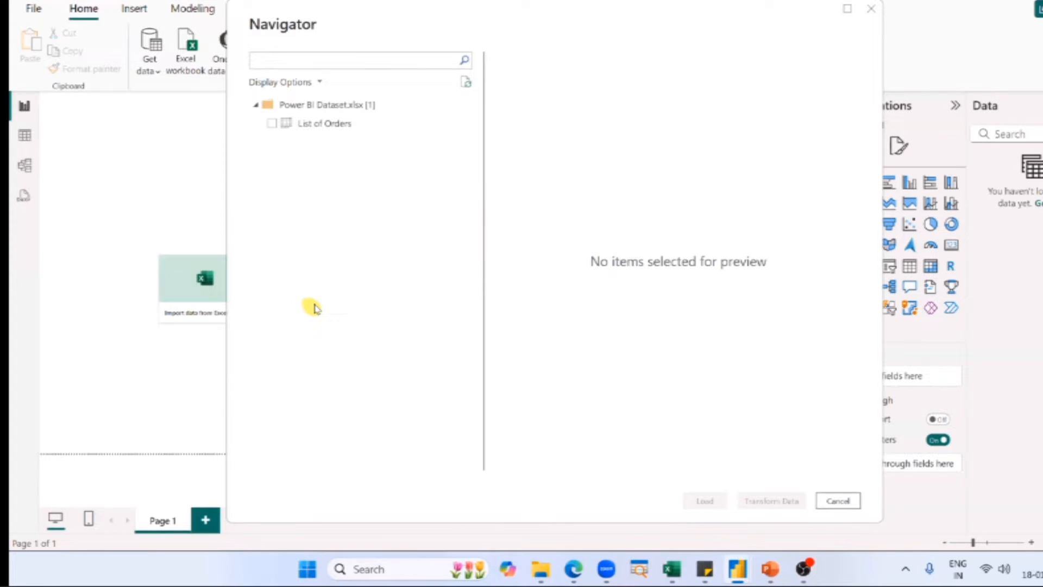
{"action": "left_click", "coordinate": [271, 124]}
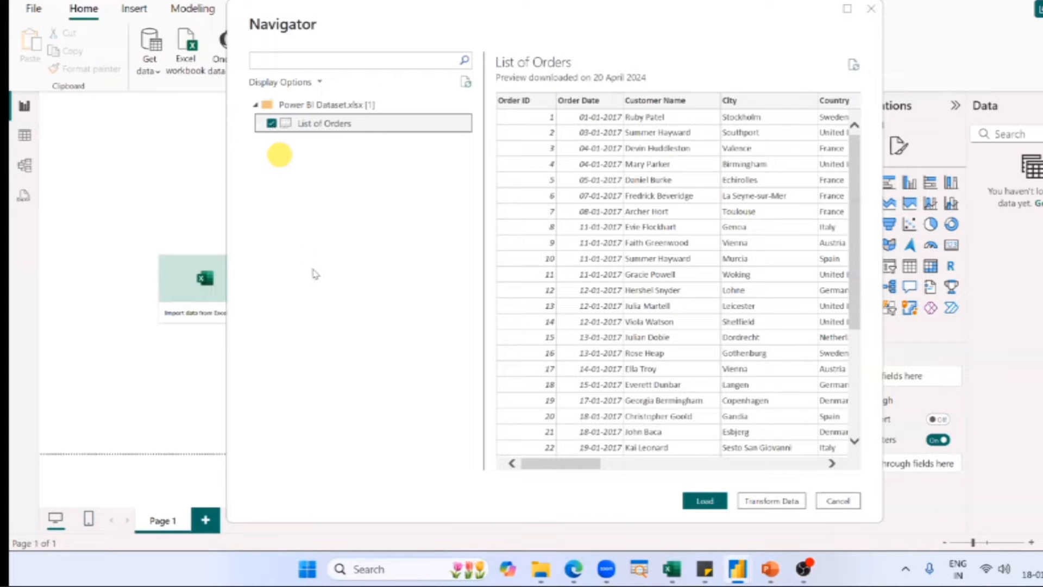
{"action": "left_click", "coordinate": [271, 124]}
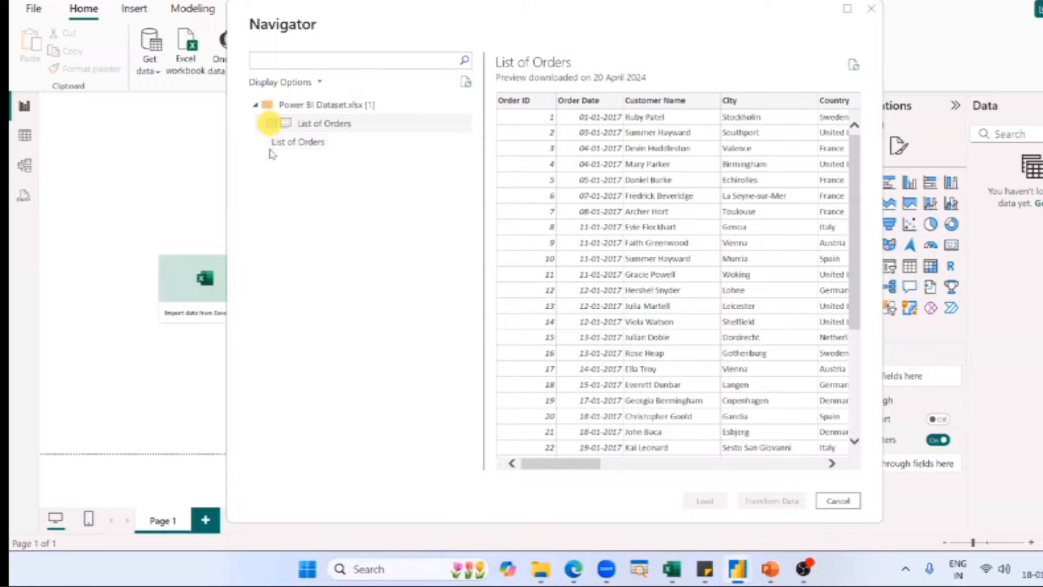
{"action": "left_click", "coordinate": [271, 124]}
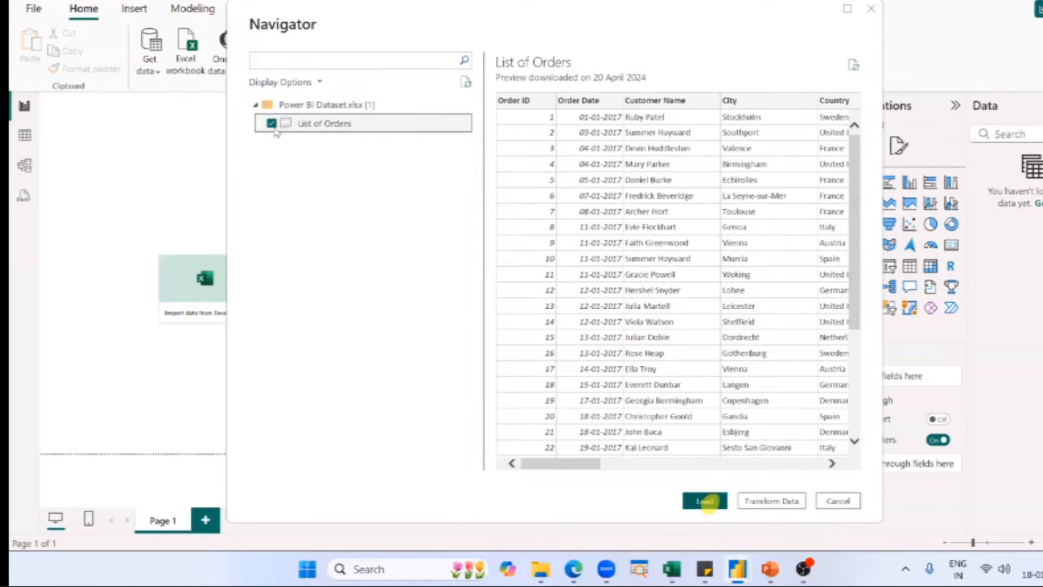
{"action": "left_click", "coordinate": [716, 507]}
{"action": "left_click", "coordinate": [271, 124]}
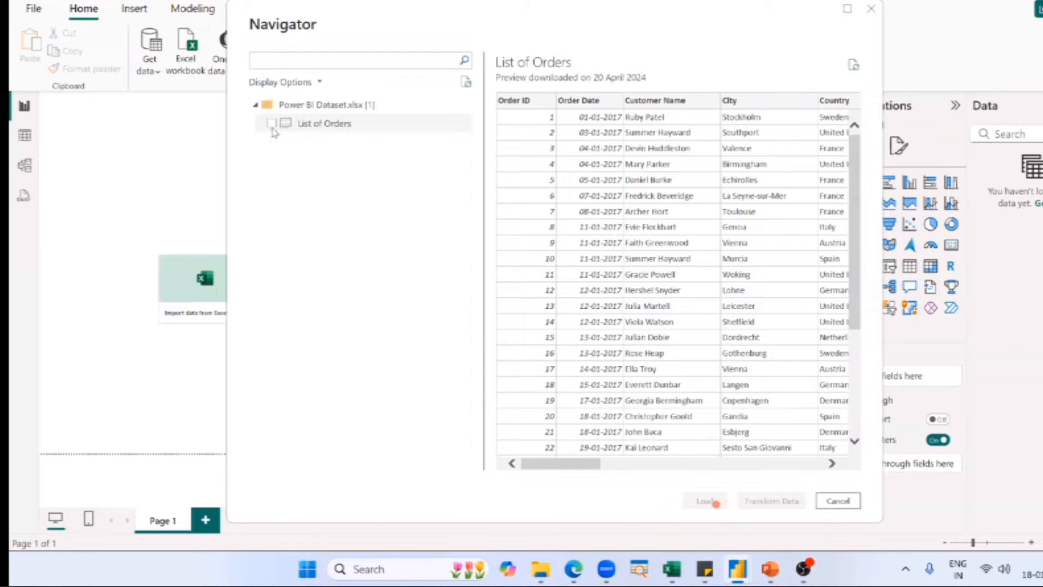
{"action": "left_click", "coordinate": [271, 125]}
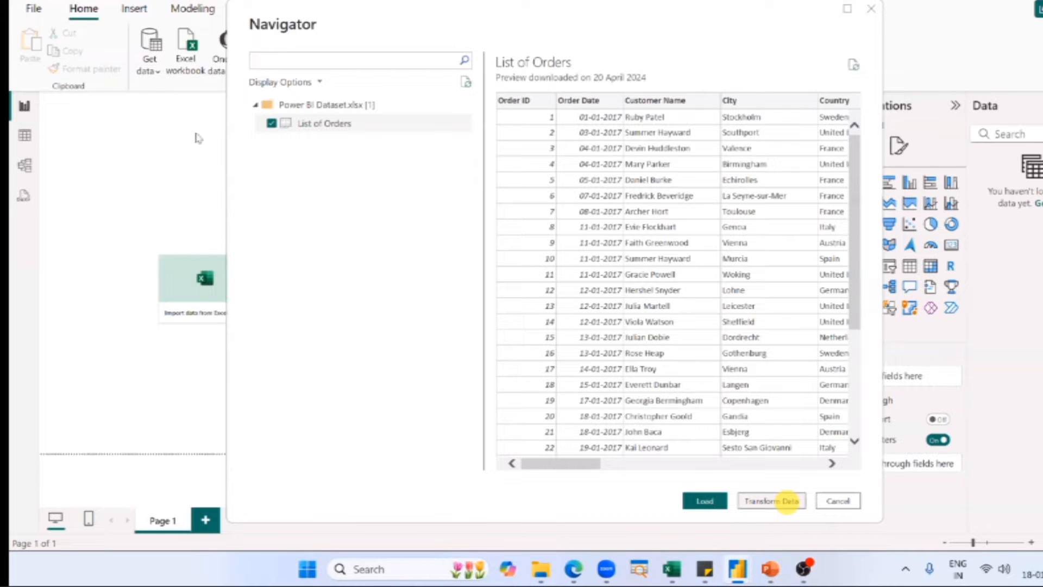
{"action": "left_click", "coordinate": [701, 503]}
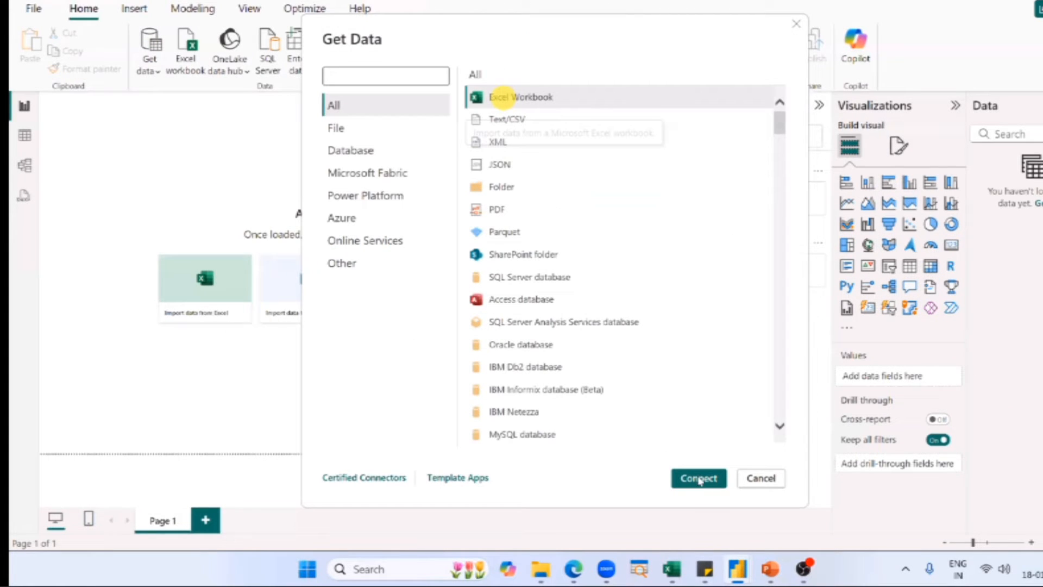
Load the List of Orders sheet from the Power BI Dataset Excel workbook into the report, and expand the table's field list.
{"action": "left_click", "coordinate": [699, 479]}
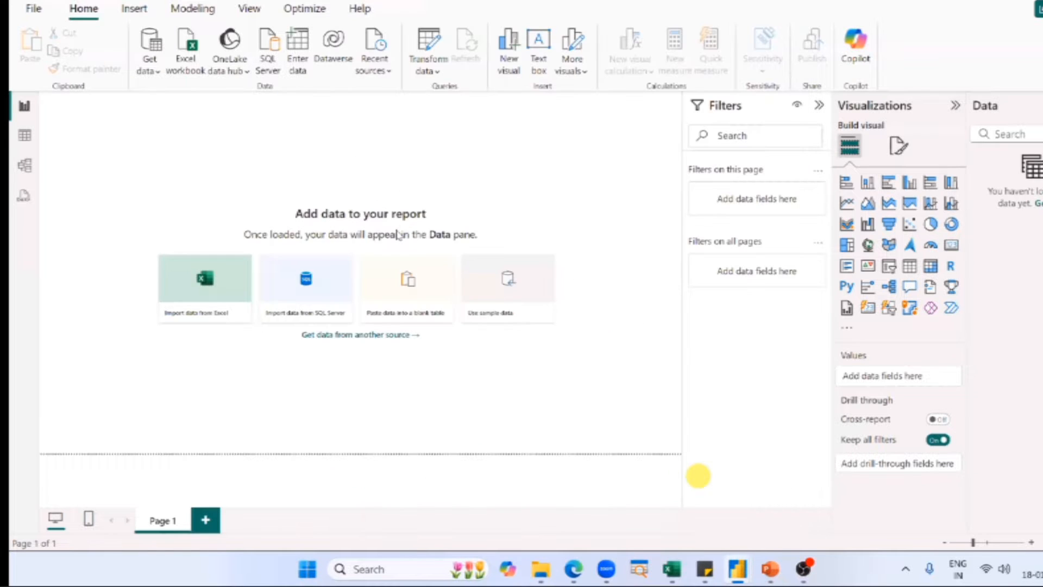
{"action": "double_click", "coordinate": [399, 235]}
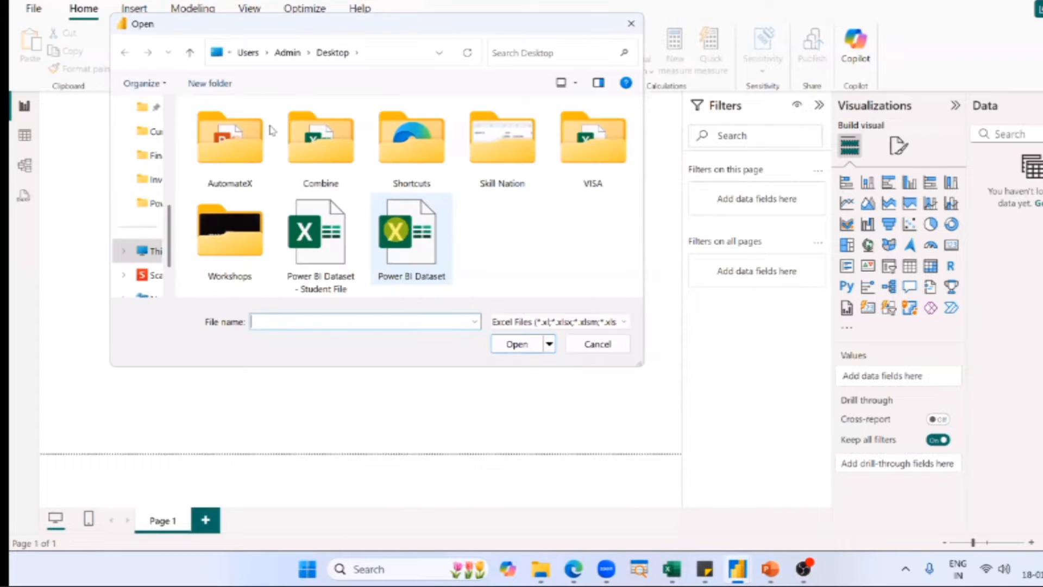
{"action": "left_click", "coordinate": [271, 125]}
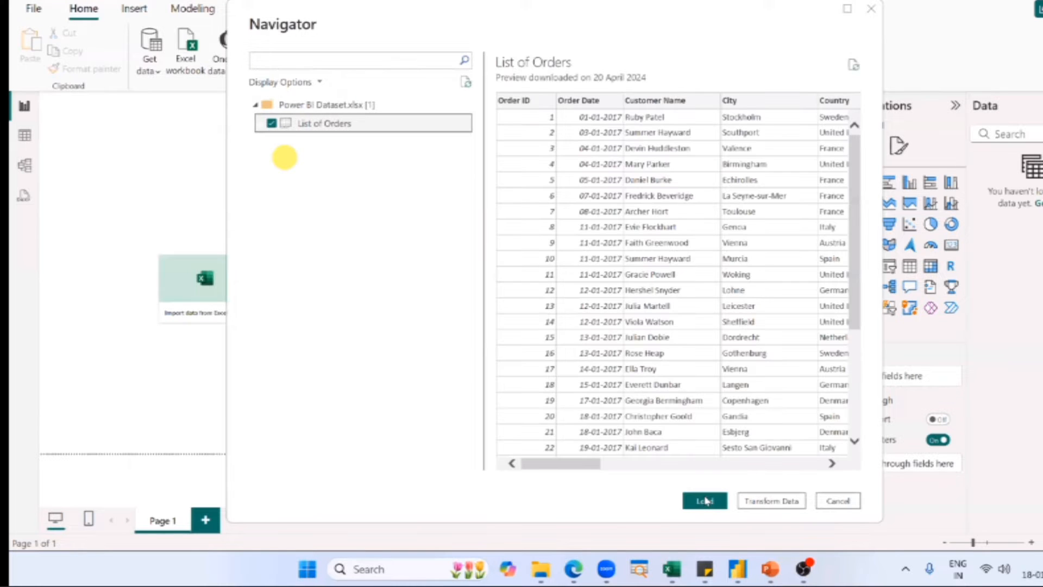
{"action": "left_click", "coordinate": [705, 500]}
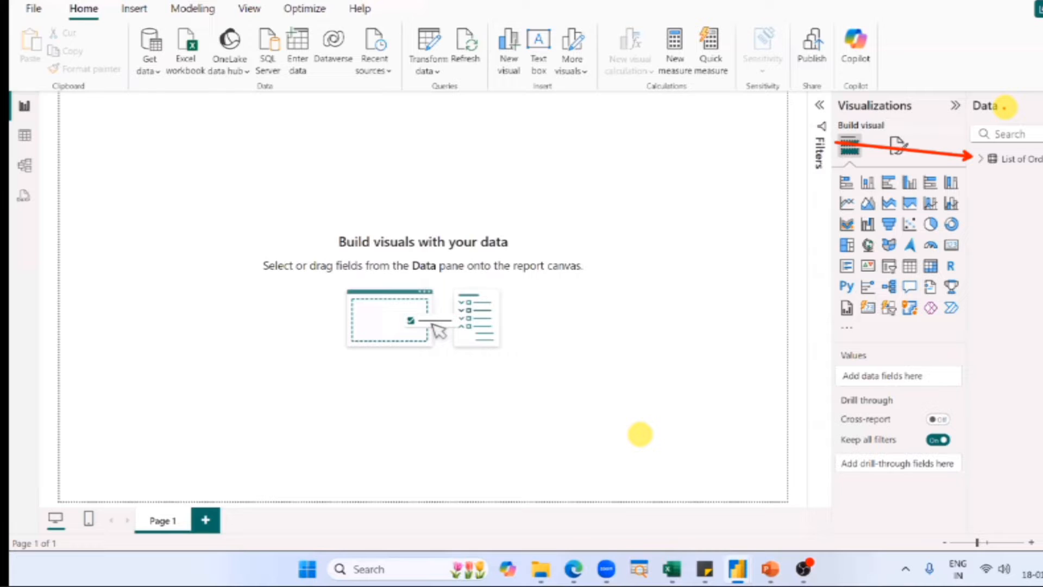
{"action": "right_click", "coordinate": [983, 166]}
{"action": "left_click", "coordinate": [980, 168]}
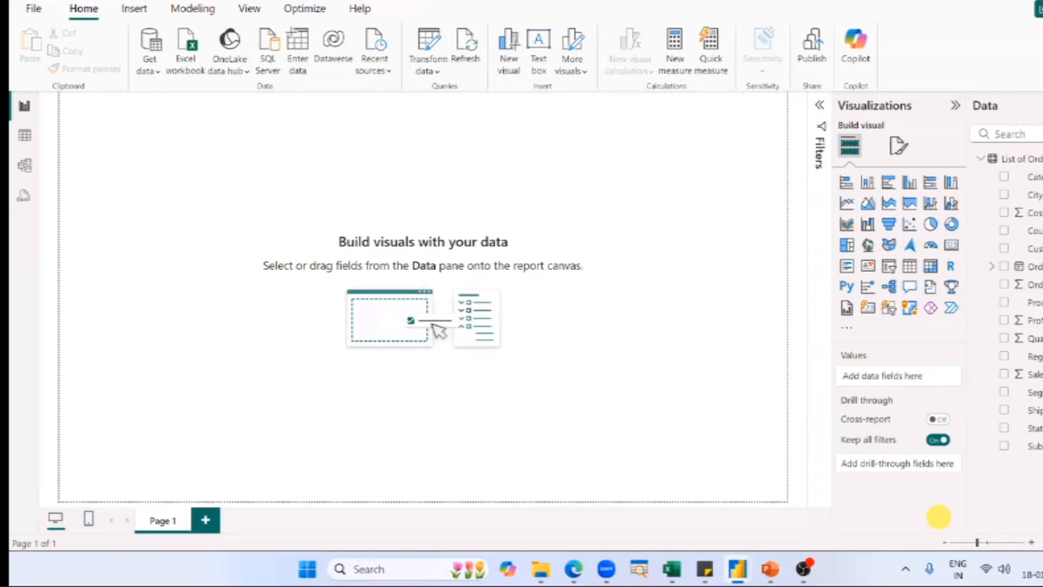
Switch to the PowerPoint slide show and advance to the "Loading your data" slide.
{"action": "key", "text": "alt+Tab"}
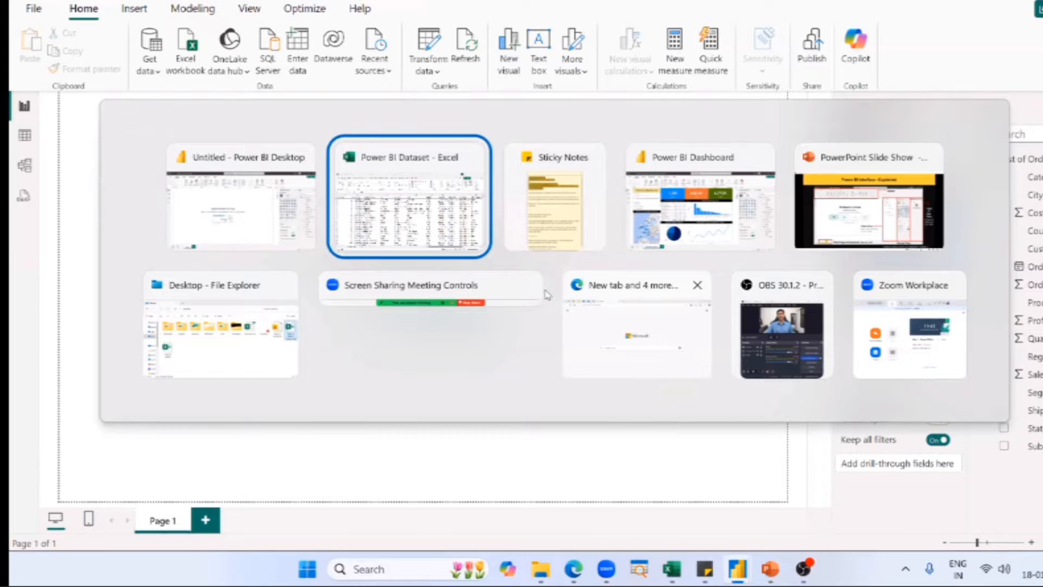
{"action": "key", "text": "alt+Tab"}
{"action": "key", "text": "alt+Tab"}
{"action": "key", "text": "alt+Tab"}
{"action": "key", "text": "Right"}
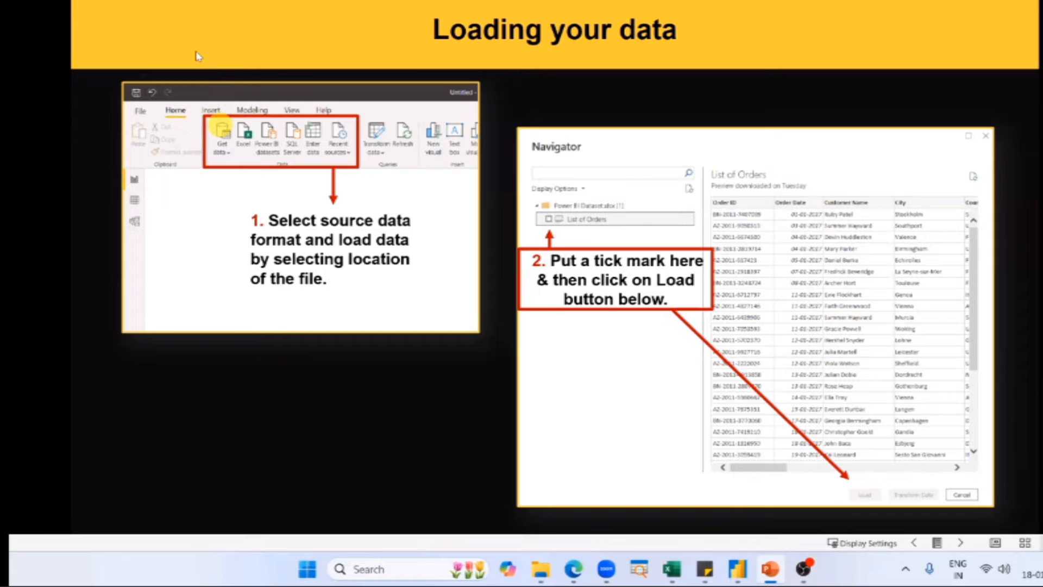
Open the Excel workbook import in Power BI, select the Power BI Dataset file, and cancel to return to the slide.
{"action": "key", "text": "alt+Tab"}
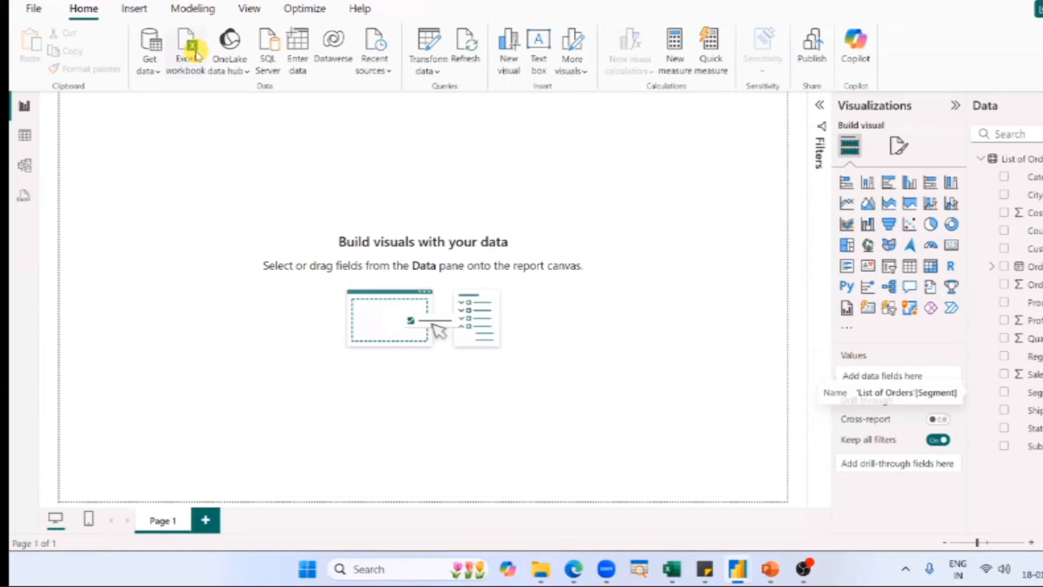
{"action": "left_click", "coordinate": [197, 54]}
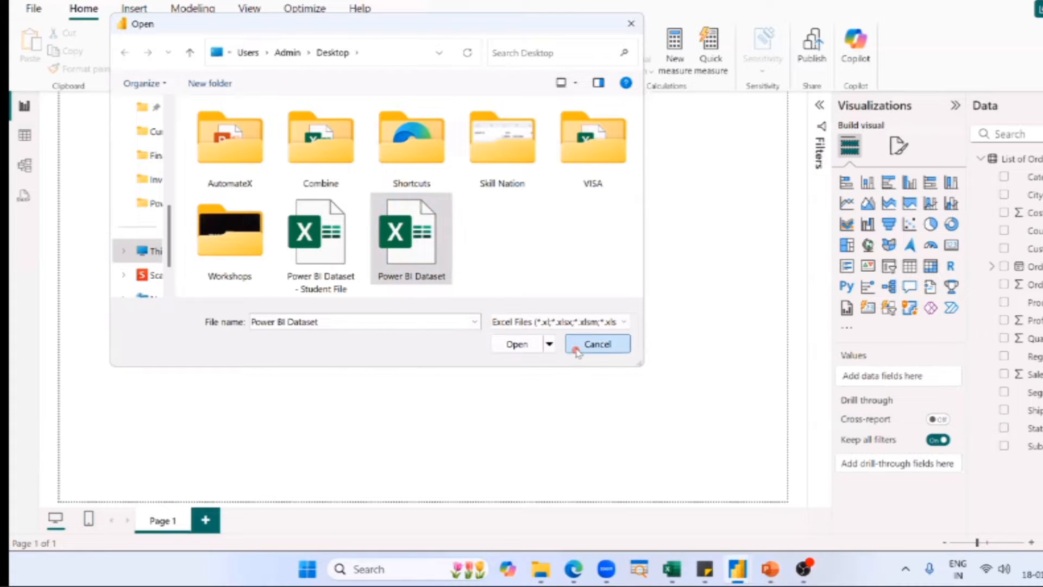
{"action": "key", "text": "alt+Tab"}
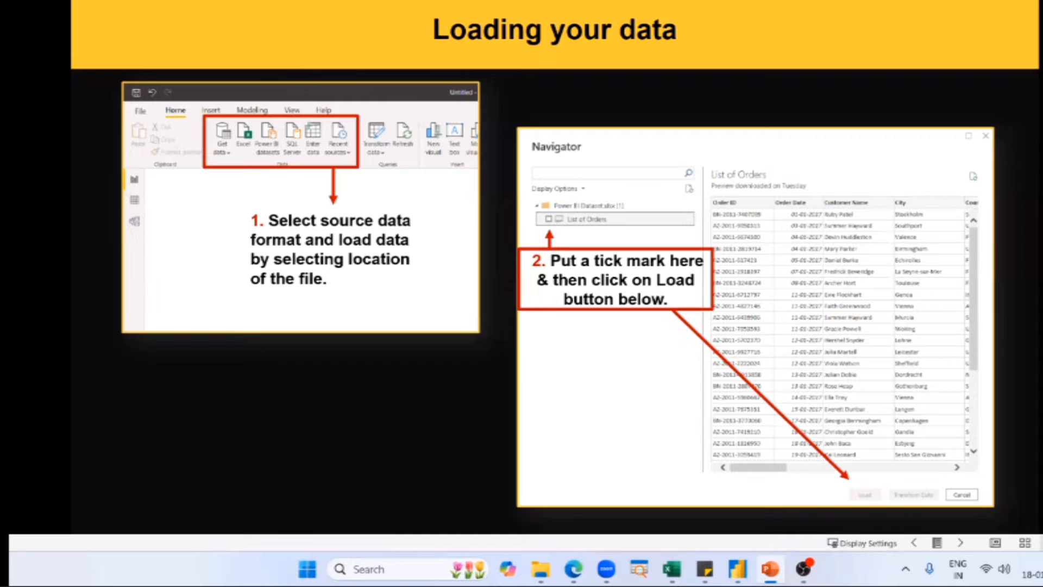
View the Desktop folder with the dataset files in File Explorer, and minimise the window.
{"action": "key", "text": "alt+Tab"}
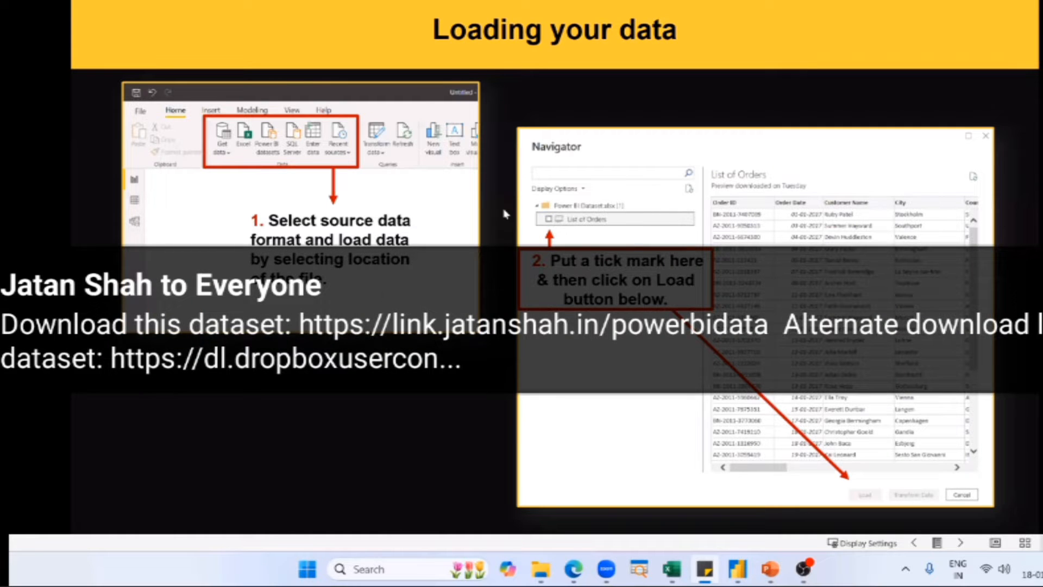
{"action": "key", "text": "alt+Tab"}
{"action": "key", "text": "alt+Tab"}
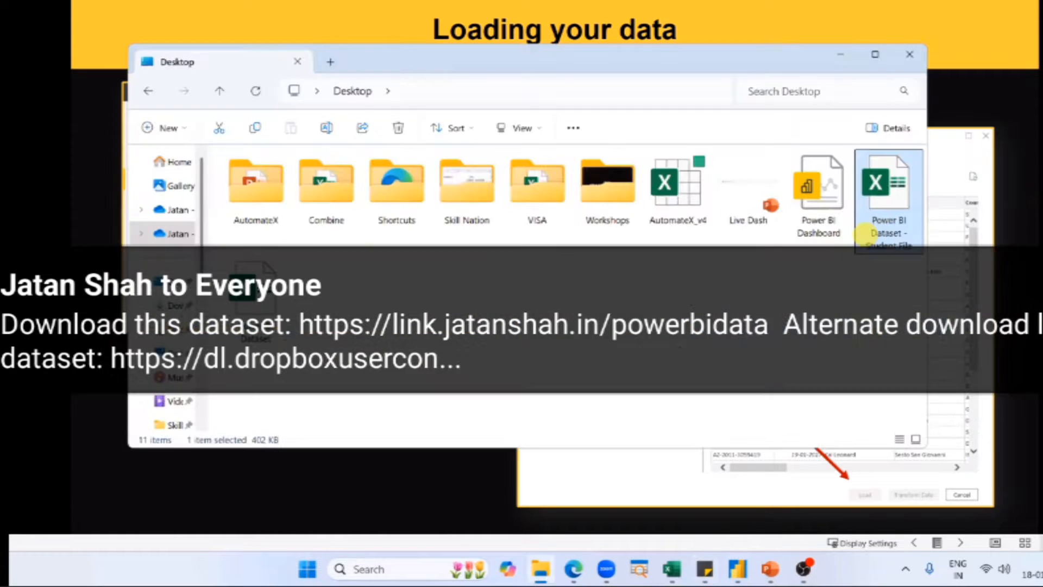
{"action": "left_click", "coordinate": [1020, 187]}
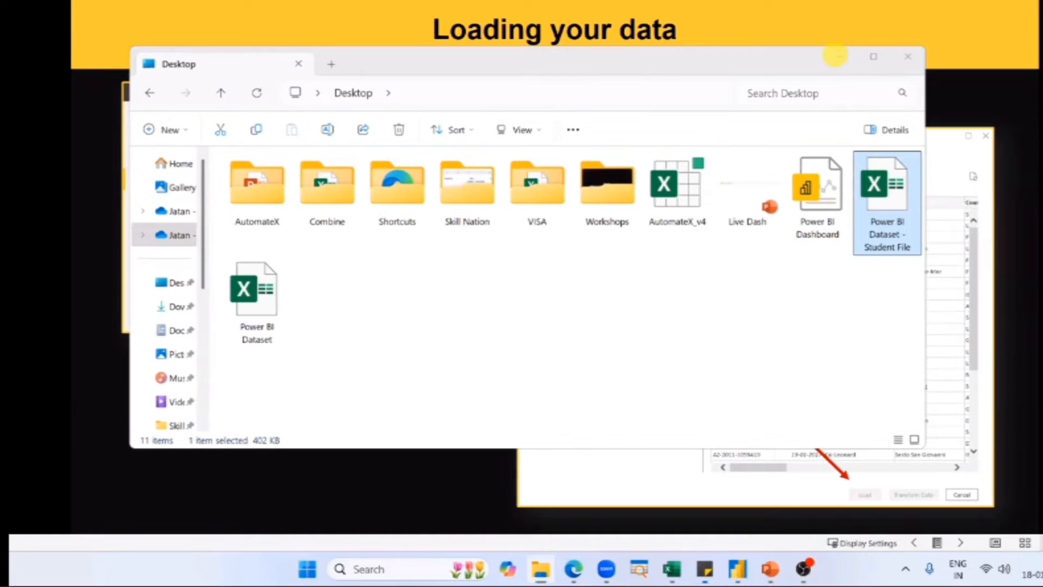
{"action": "left_click", "coordinate": [848, 54]}
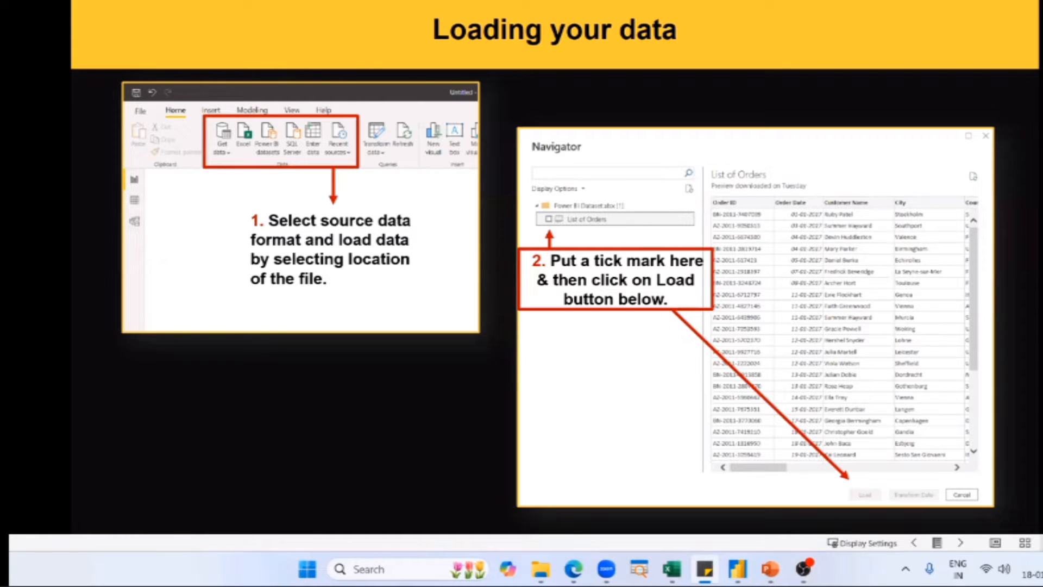
Switch from the slide show back to the untitled Power BI Desktop report.
{"action": "key", "text": "alt+Tab"}
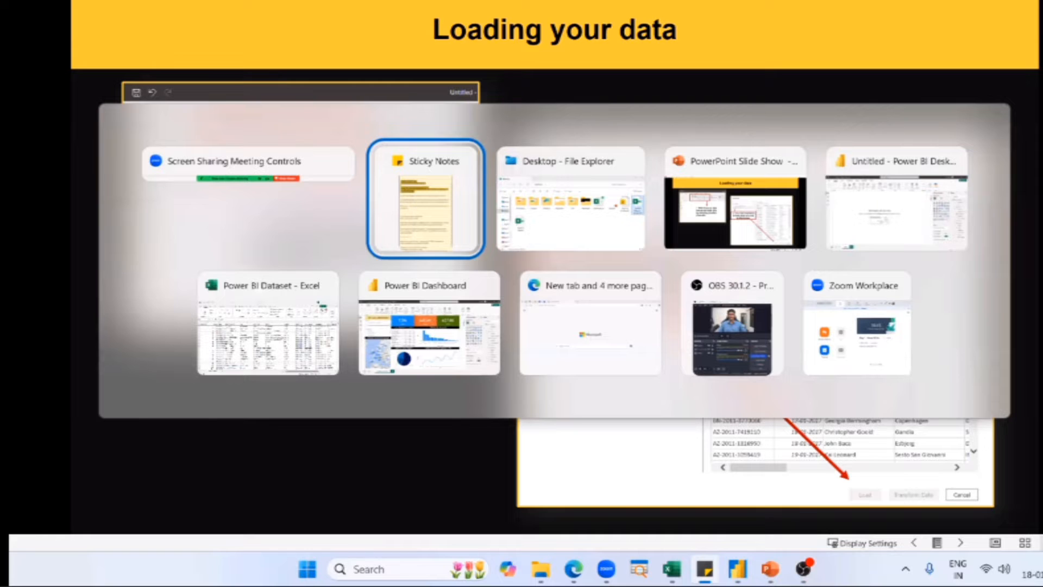
{"action": "key", "text": "Tab"}
{"action": "key", "text": "Tab"}
{"action": "key", "text": "Tab"}
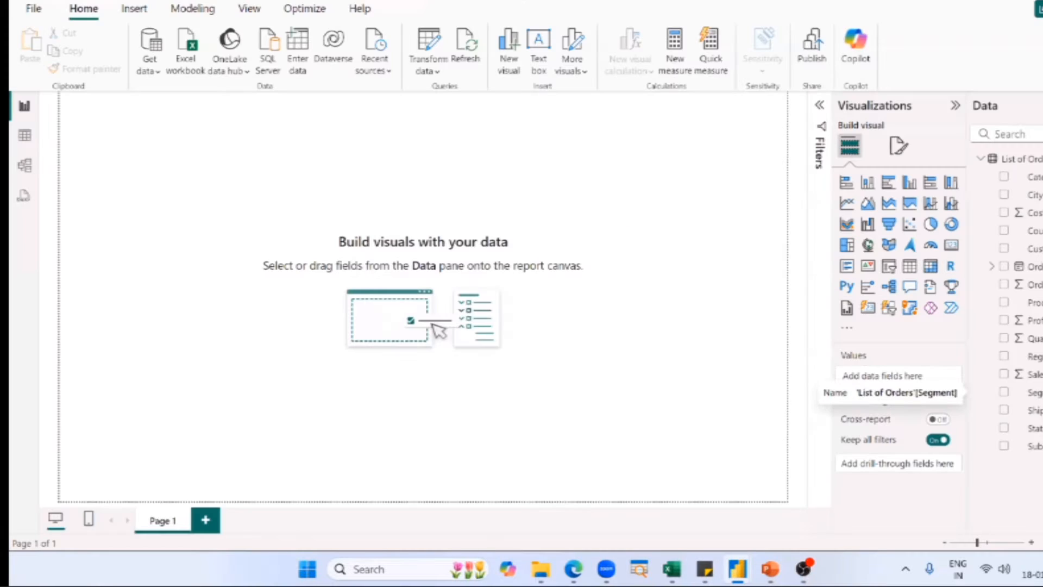
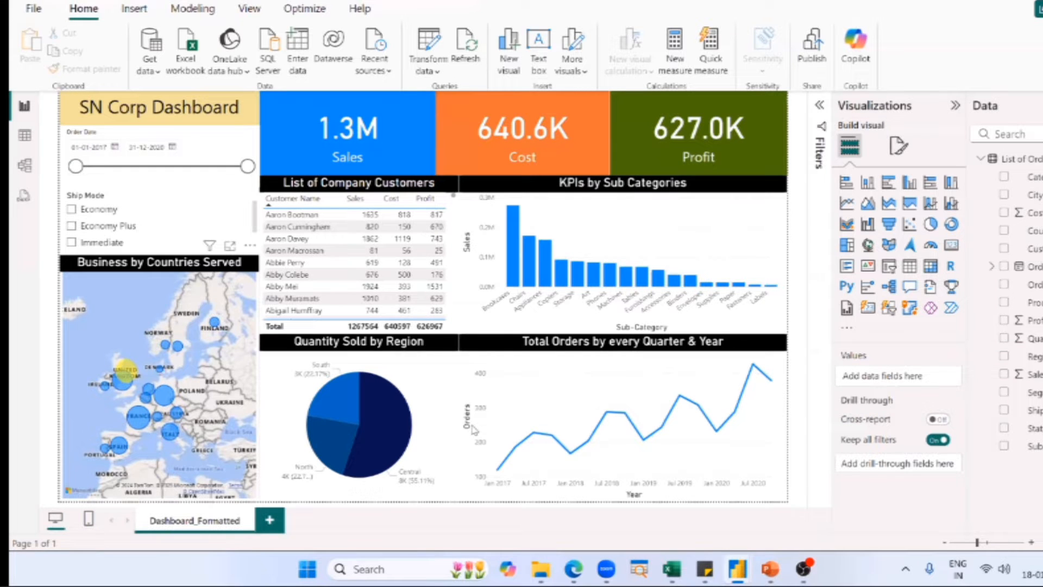
Try moving the Sales card down over the customer table and stretching it across the KPI chart, and undo the change.
{"action": "left_click", "coordinate": [473, 429]}
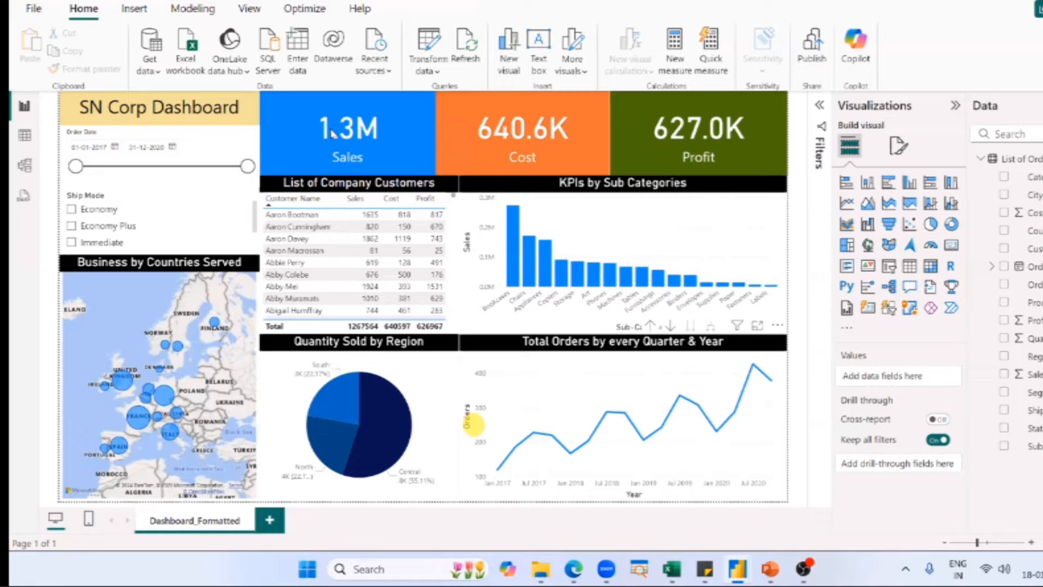
{"action": "left_click", "coordinate": [435, 275]}
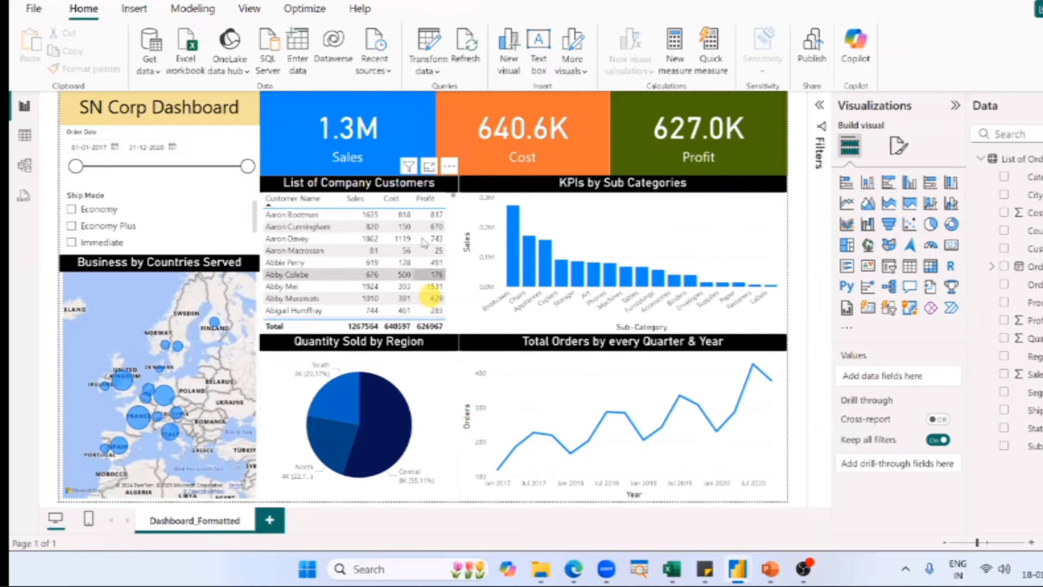
{"action": "mouse_move", "coordinate": [337, 123]}
{"action": "left_mouse_down"}
{"action": "mouse_move", "coordinate": [306, 123]}
{"action": "mouse_move", "coordinate": [304, 165]}
{"action": "left_mouse_up"}
{"action": "mouse_move", "coordinate": [402, 217]}
{"action": "left_mouse_down"}
{"action": "mouse_move", "coordinate": [654, 297]}
{"action": "mouse_move", "coordinate": [432, 339]}
{"action": "left_mouse_up"}
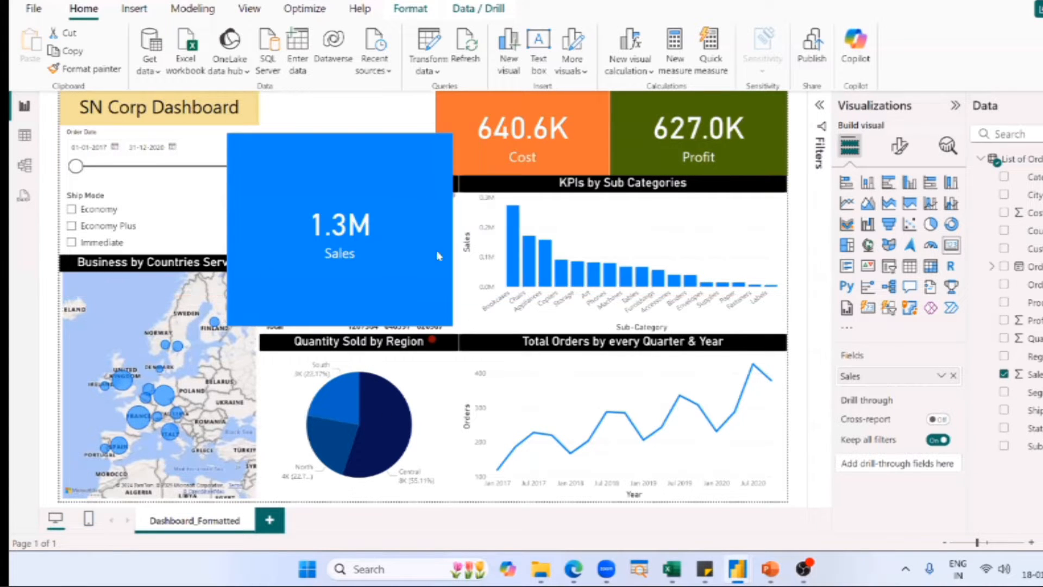
{"action": "left_click_drag", "start_coordinate": [705, 213], "coordinate": [721, 233]}
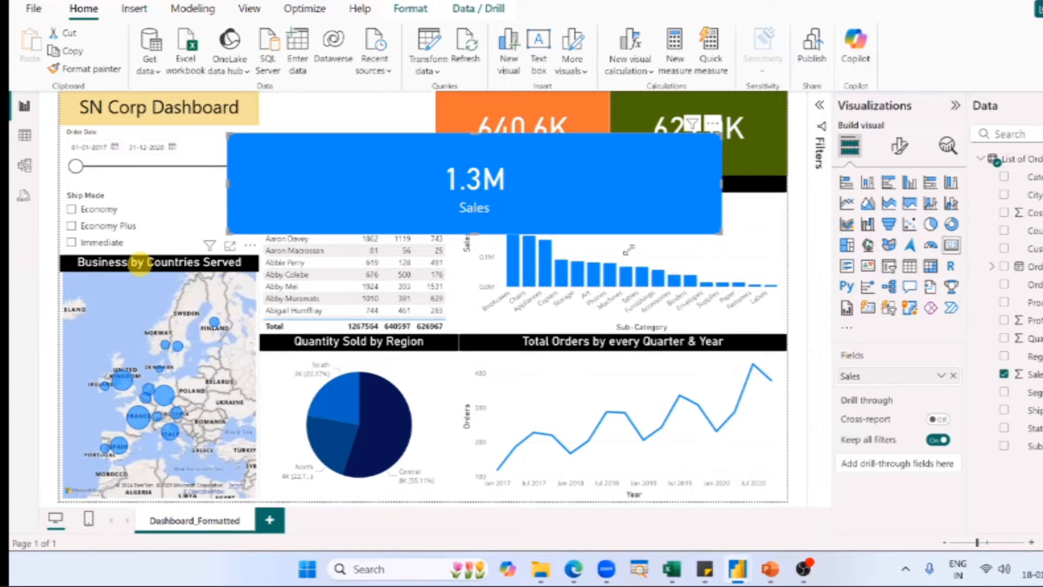
{"action": "key", "text": "ctrl+z"}
Try moving the KPIs by Sub Categories chart over the centre of the dashboard, and undo the visual changes.
{"action": "left_click", "coordinate": [702, 207]}
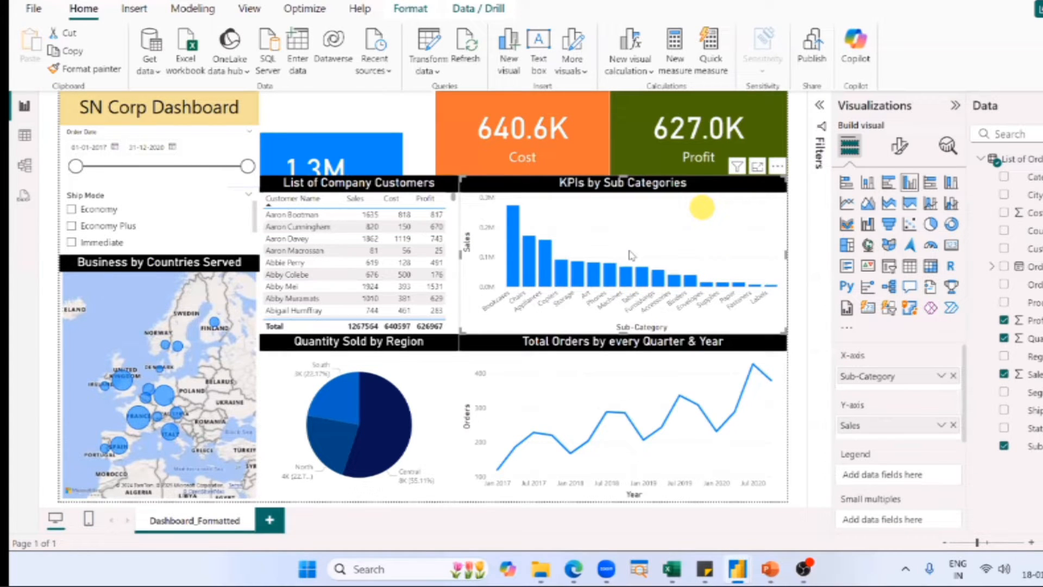
{"action": "left_click_drag", "start_coordinate": [783, 177], "coordinate": [628, 250]}
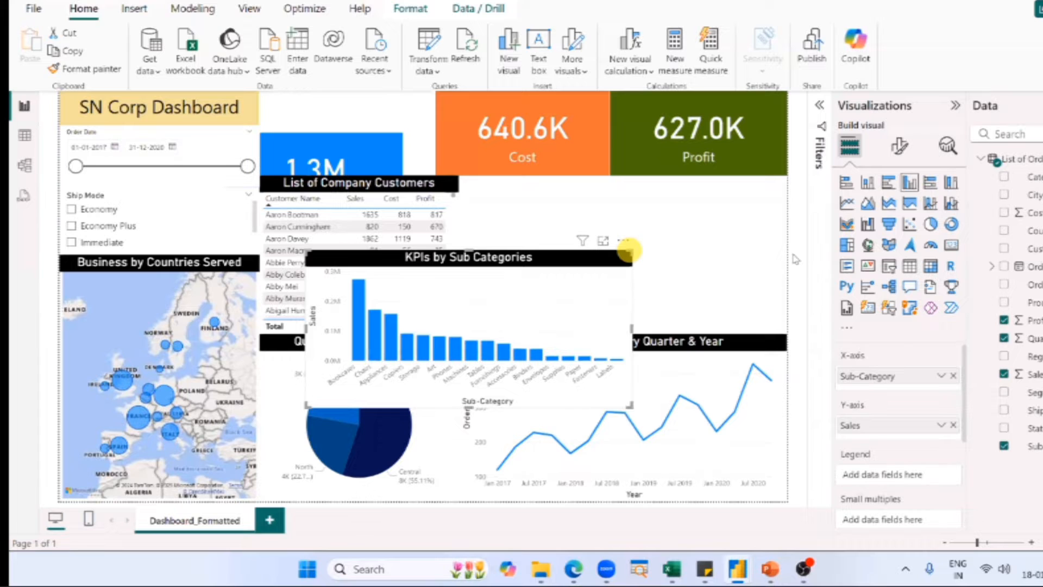
{"action": "key", "text": "ctrl+z"}
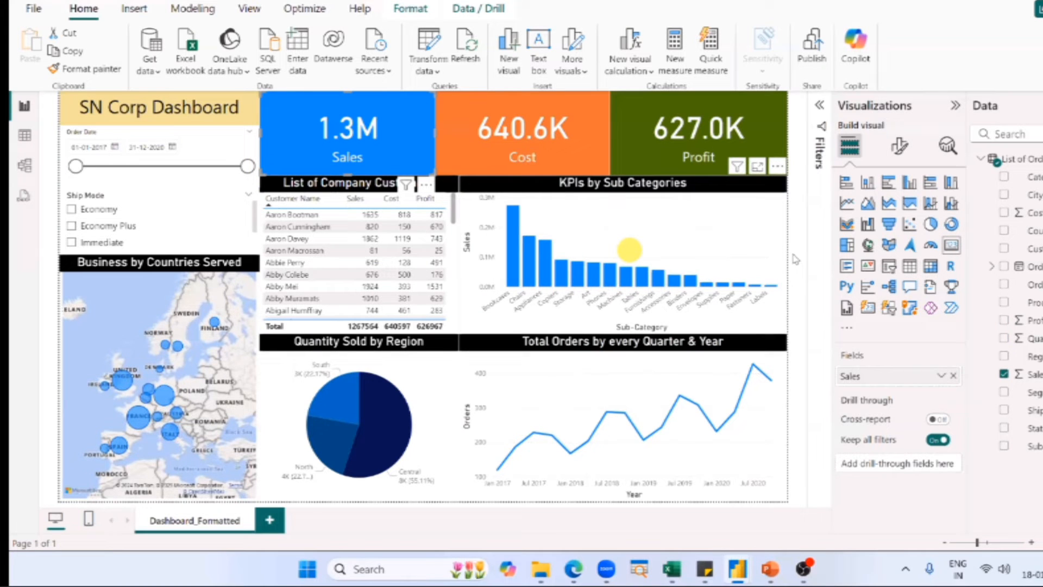
{"action": "left_click", "coordinate": [797, 251]}
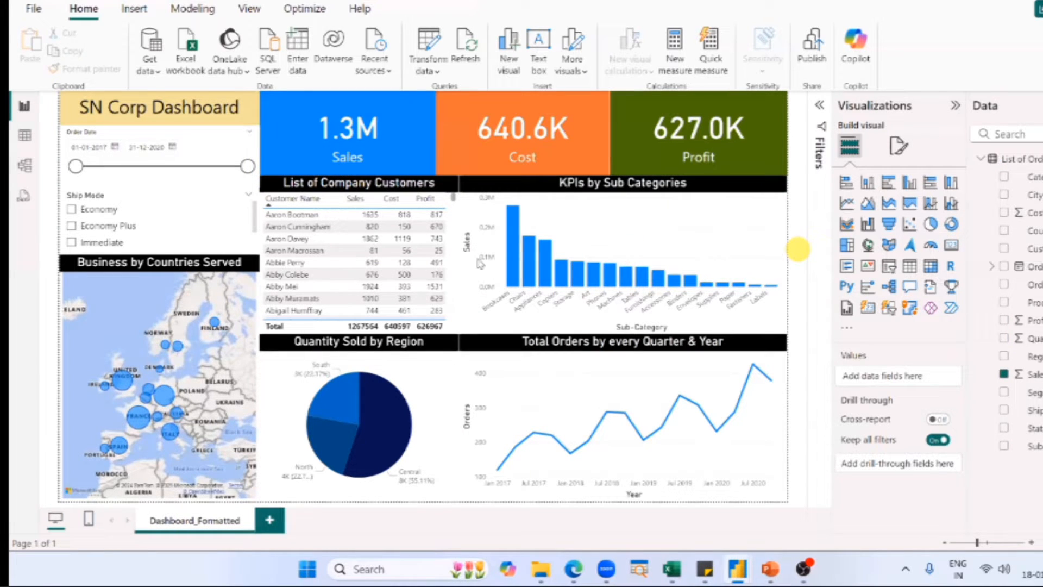
{"action": "left_click", "coordinate": [270, 366]}
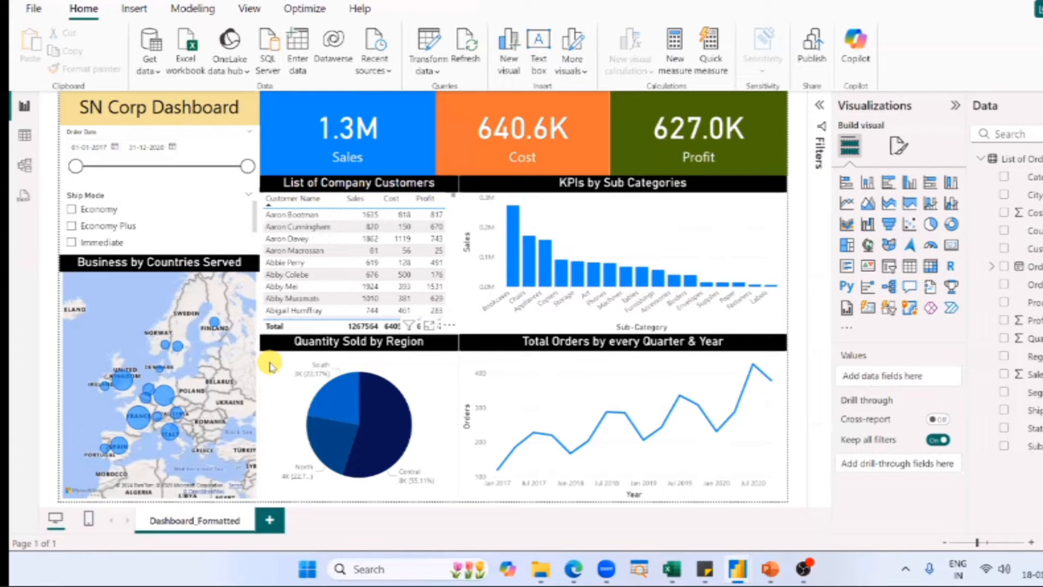
{"action": "left_click", "coordinate": [316, 157]}
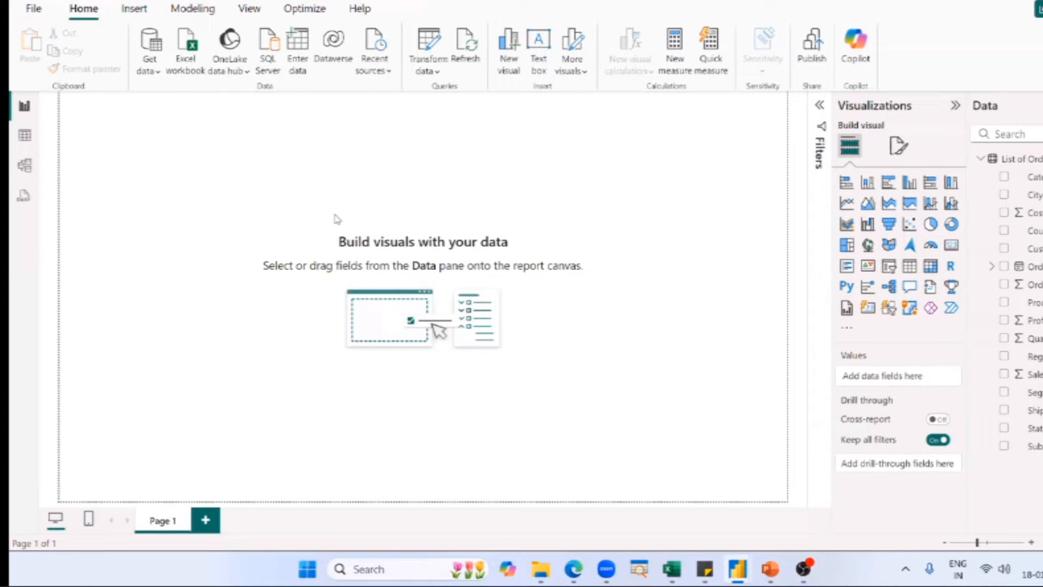
Switch to the finished Power BI Dashboard report and move the Sales card over the List of Company Customers table.
{"action": "key", "text": "alt+Tab"}
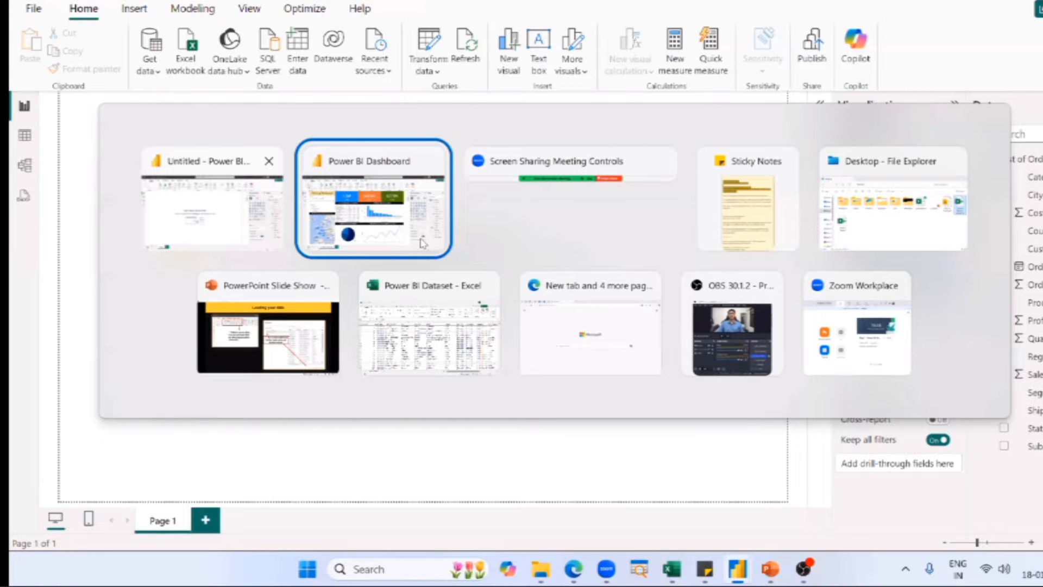
{"action": "left_click", "coordinate": [360, 243]}
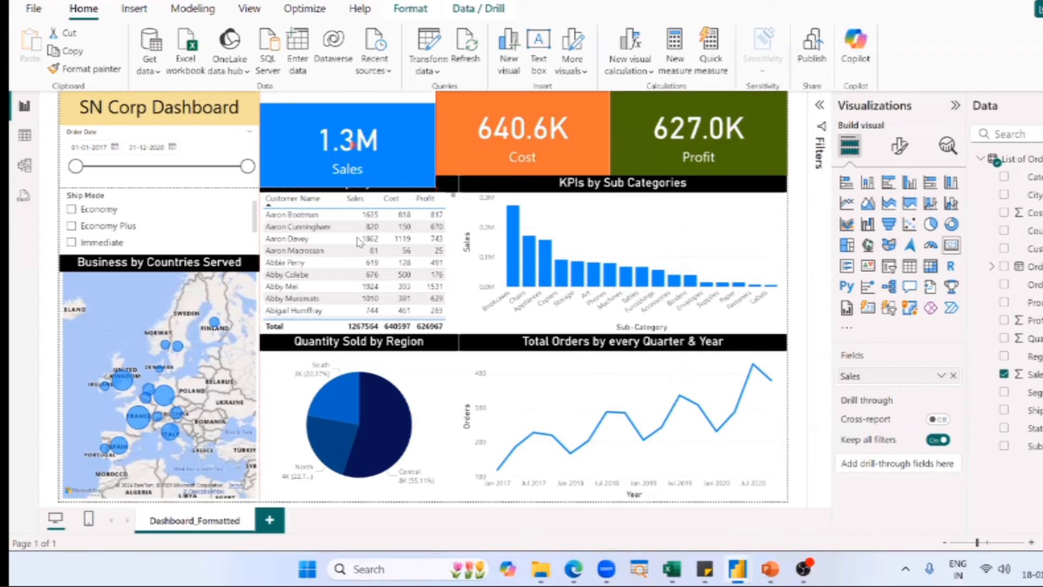
{"action": "left_click_drag", "start_coordinate": [291, 155], "coordinate": [359, 241]}
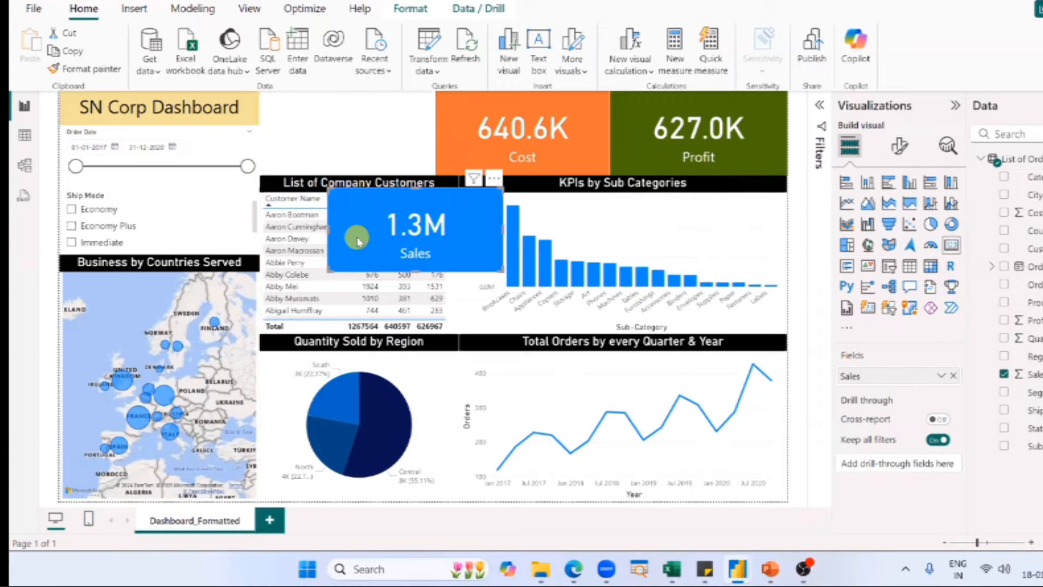
{"action": "left_click", "coordinate": [410, 261]}
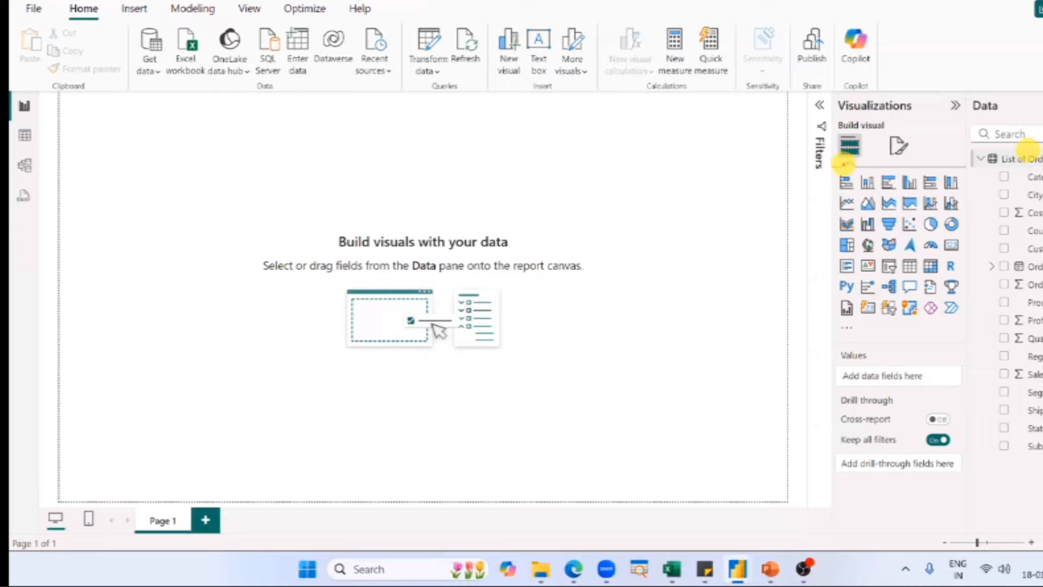
Insert an empty Card visual on Page 1 of the untitled report, collapse the filters, and move the card near the page's upper edge.
{"action": "mouse_move", "coordinate": [832, 167]}
{"action": "left_mouse_down"}
{"action": "mouse_move", "coordinate": [948, 322]}
{"action": "mouse_move", "coordinate": [964, 322]}
{"action": "left_mouse_up"}
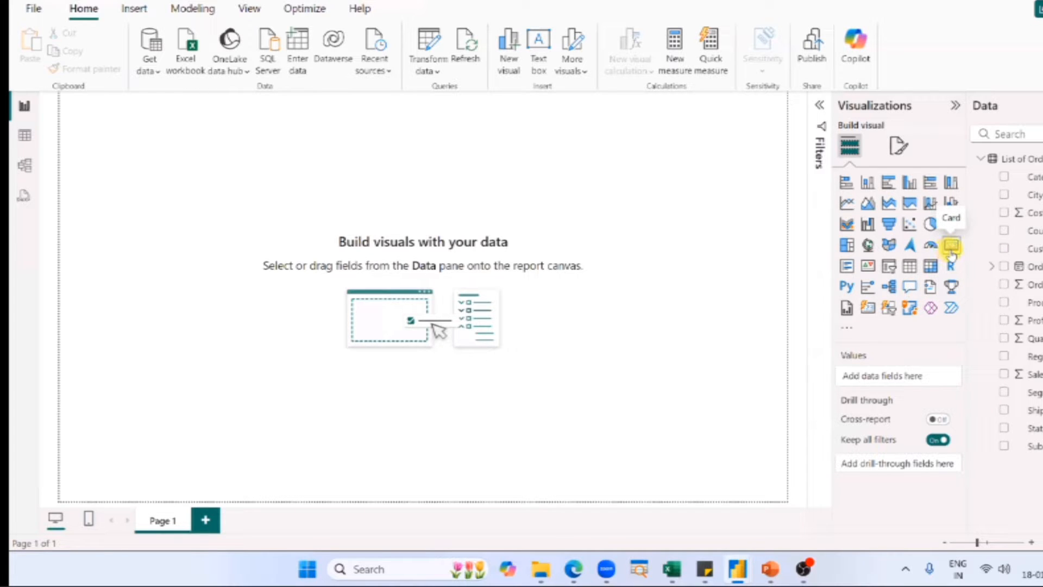
{"action": "left_click", "coordinate": [951, 253]}
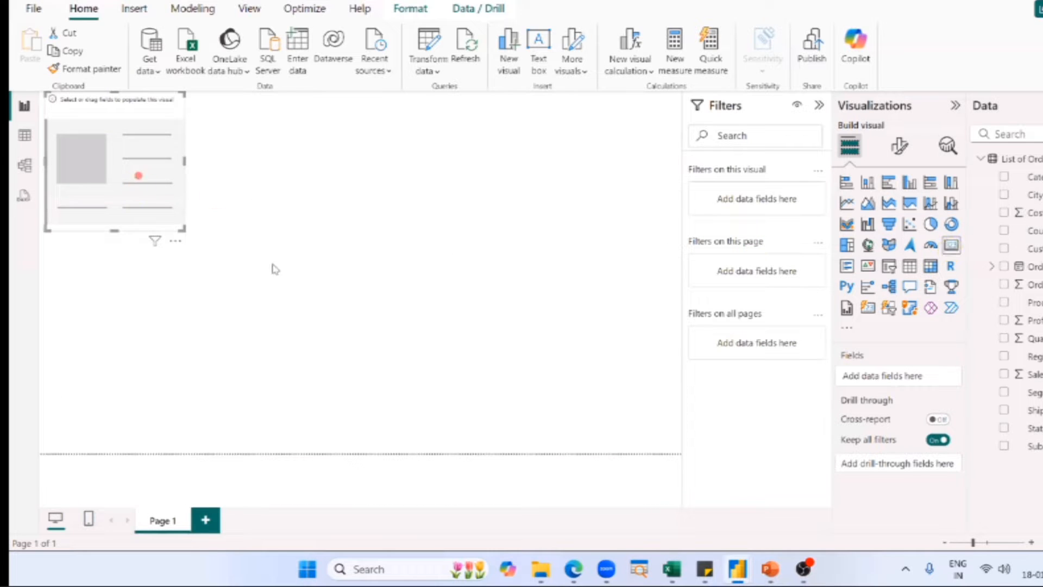
{"action": "left_click_drag", "start_coordinate": [136, 174], "coordinate": [272, 263]}
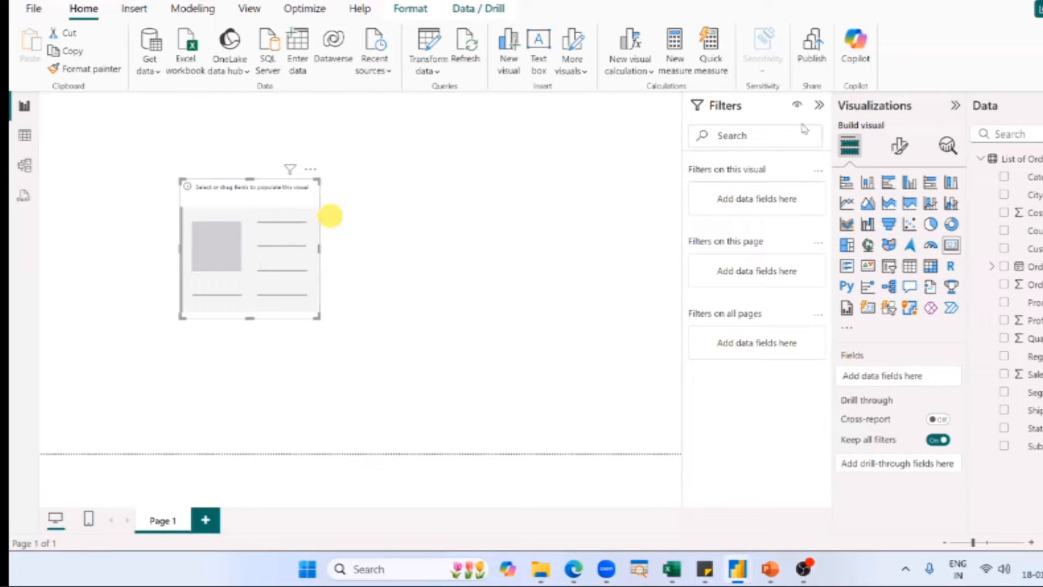
{"action": "left_click", "coordinate": [818, 105]}
{"action": "left_click_drag", "start_coordinate": [317, 258], "coordinate": [316, 186]}
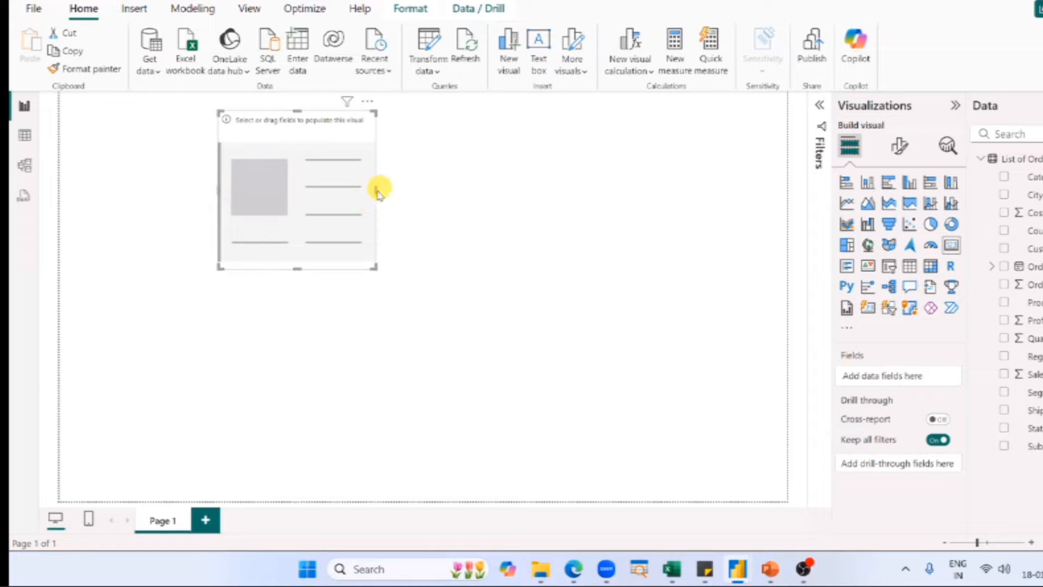
Try the empty card at larger sizes, then shrink it to about a fifth of the page width at the page's upper edge.
{"action": "left_click_drag", "start_coordinate": [376, 190], "coordinate": [770, 190]}
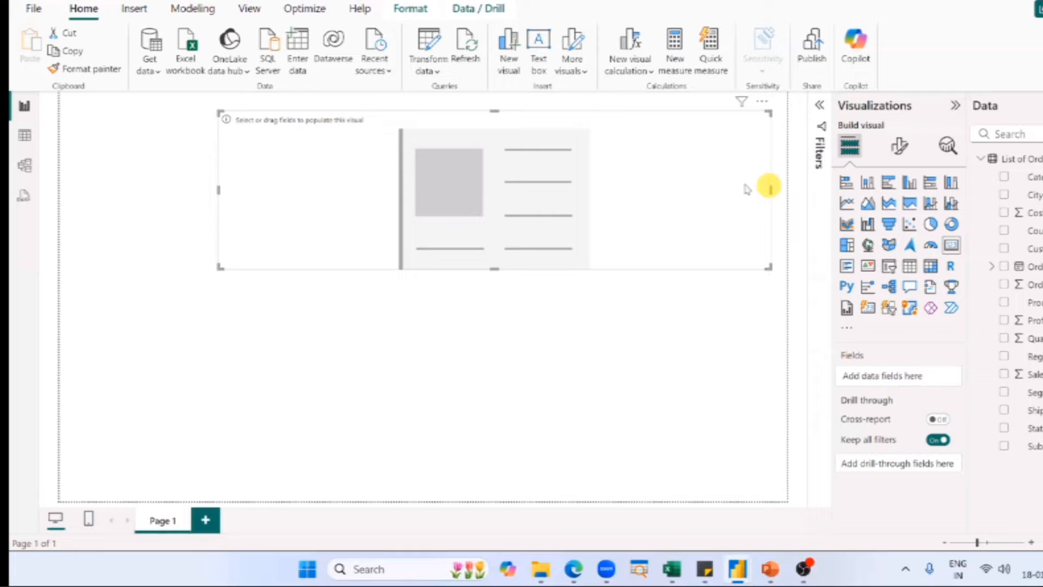
{"action": "left_click_drag", "start_coordinate": [495, 269], "coordinate": [530, 485]}
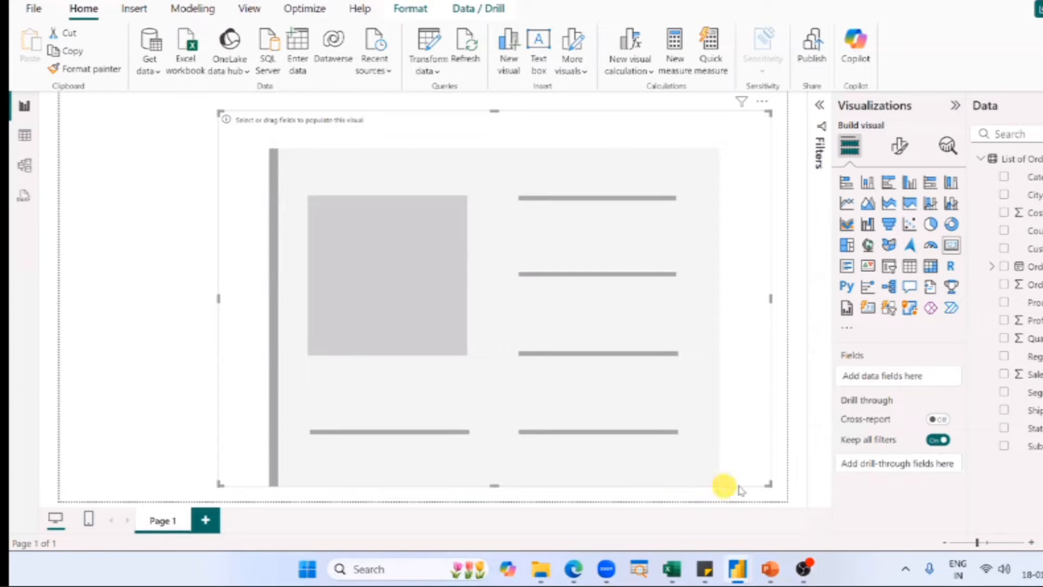
{"action": "left_click_drag", "start_coordinate": [767, 483], "coordinate": [379, 194]}
{"action": "left_click_drag", "start_coordinate": [310, 161], "coordinate": [338, 143]}
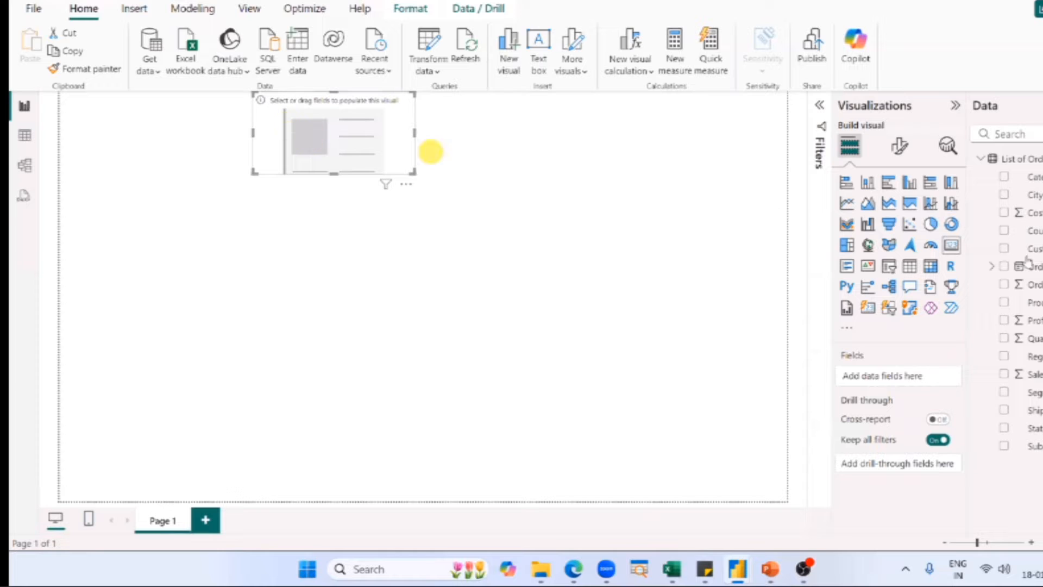
Add the Sales field to the empty card directly on the canvas, and remove it from the card again.
{"action": "left_click", "coordinate": [952, 245]}
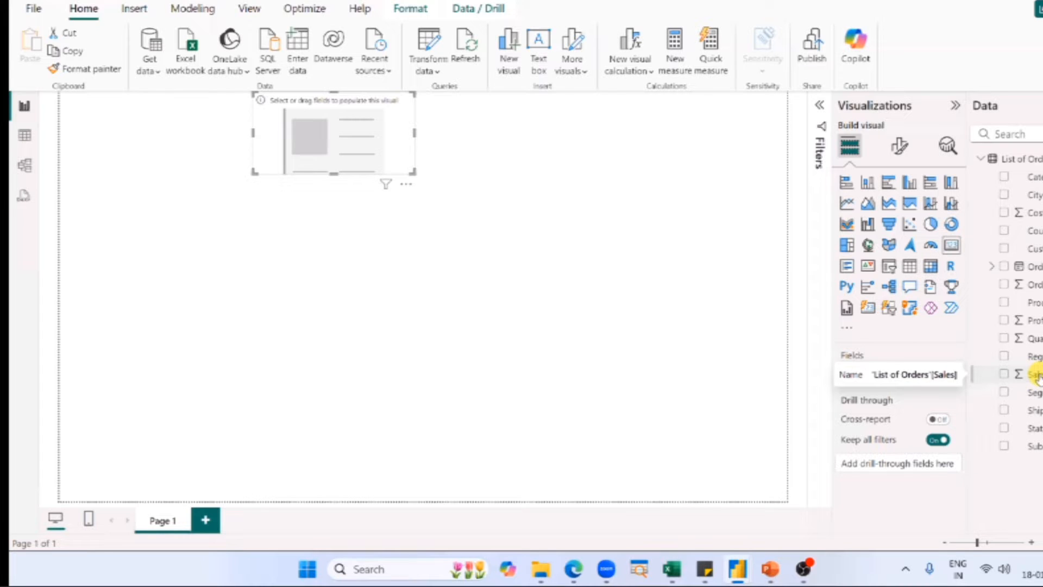
{"action": "left_click_drag", "start_coordinate": [1035, 375], "coordinate": [329, 136]}
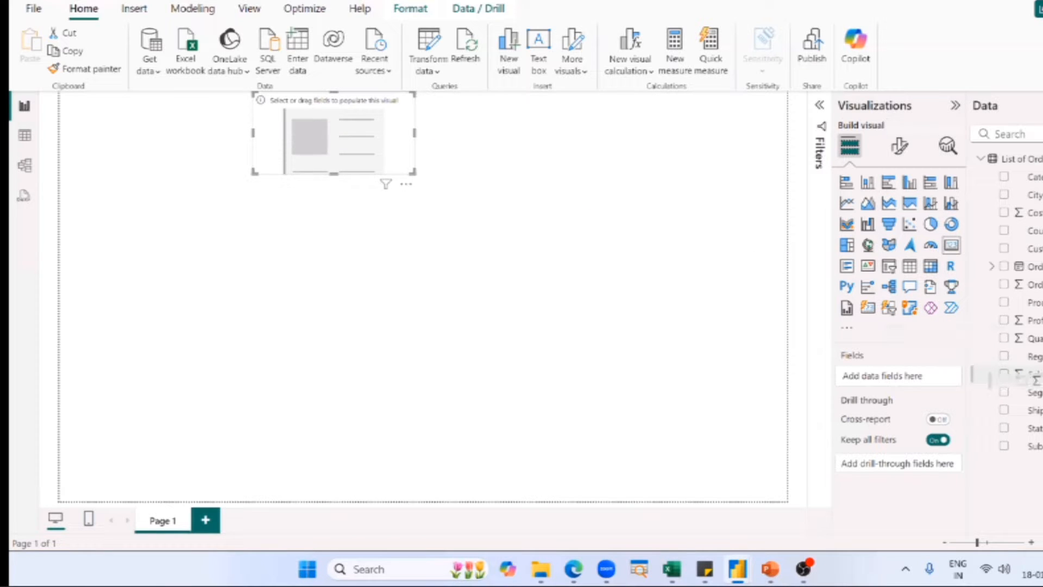
{"action": "left_click_drag", "start_coordinate": [1029, 374], "coordinate": [346, 137]}
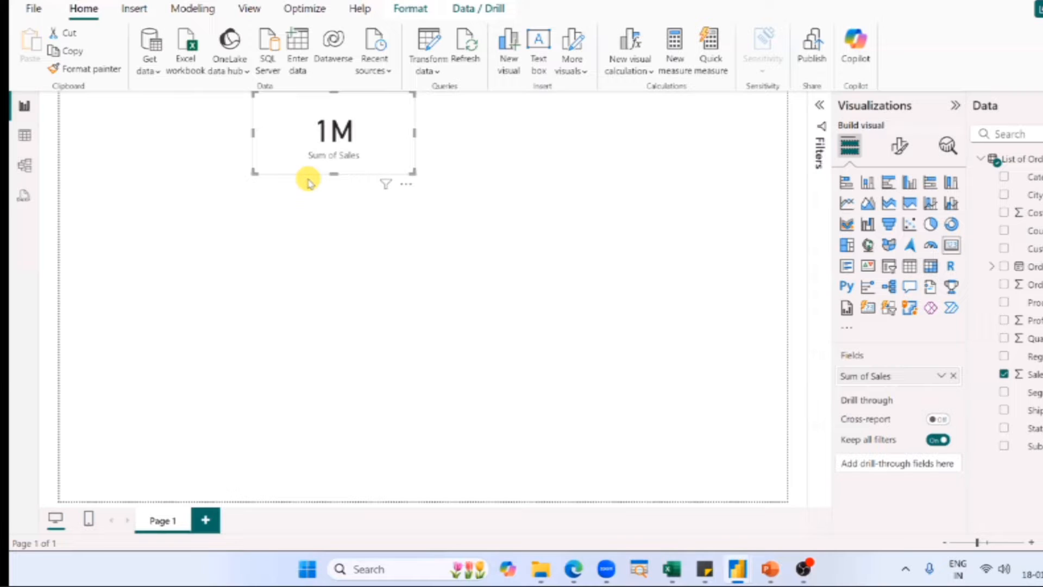
{"action": "left_click", "coordinate": [953, 376]}
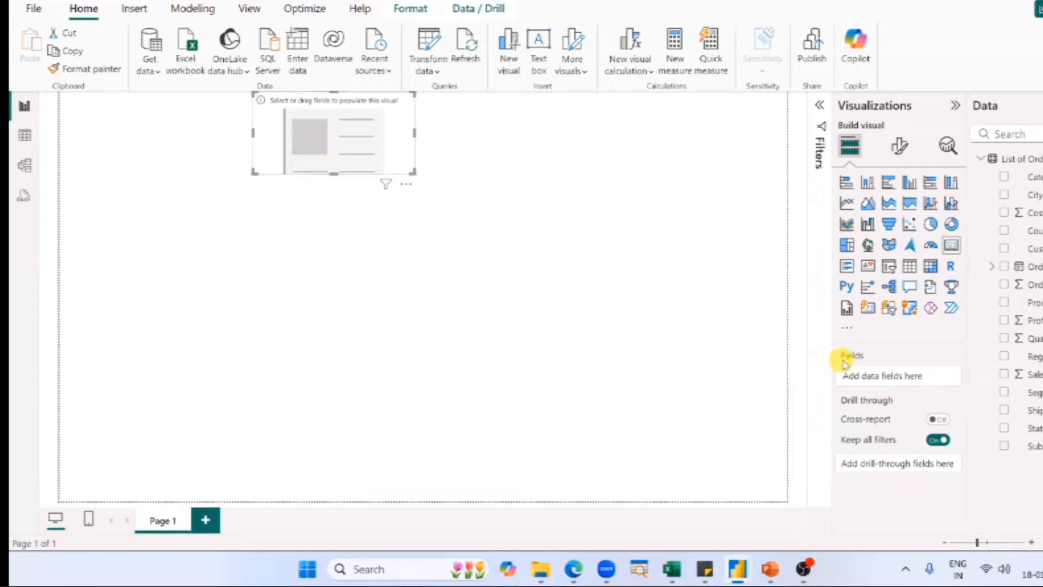
Deselect the card, cross out Values with a screen annotation, write "field correct" and "values xxxxx", and clear the annotations.
{"action": "left_click", "coordinate": [608, 301]}
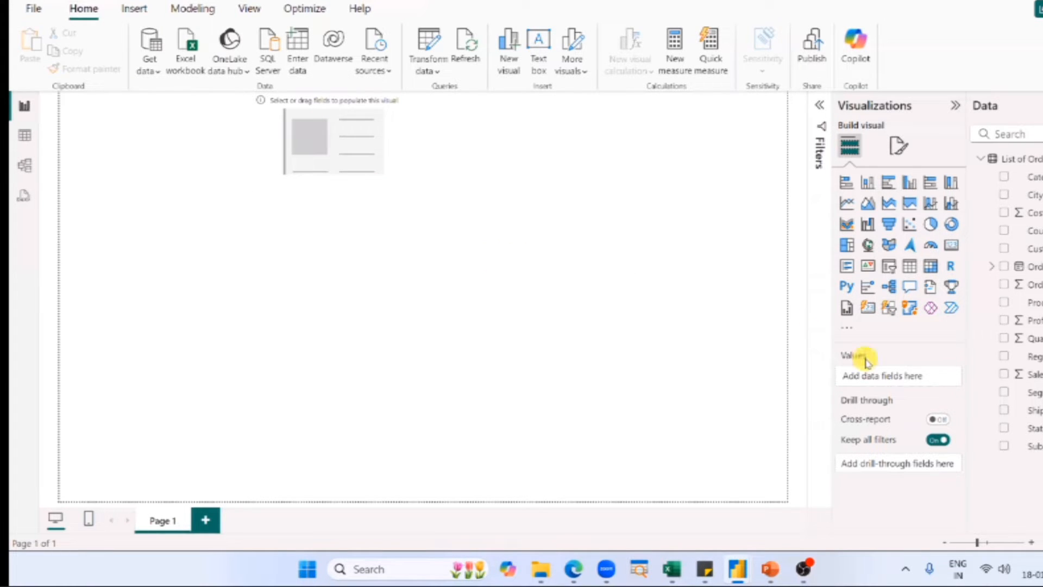
{"action": "key", "text": "ctrl+2"}
{"action": "mouse_move", "coordinate": [878, 358]}
{"action": "left_mouse_down"}
{"action": "mouse_move", "coordinate": [849, 389]}
{"action": "mouse_move", "coordinate": [878, 387]}
{"action": "left_mouse_up"}
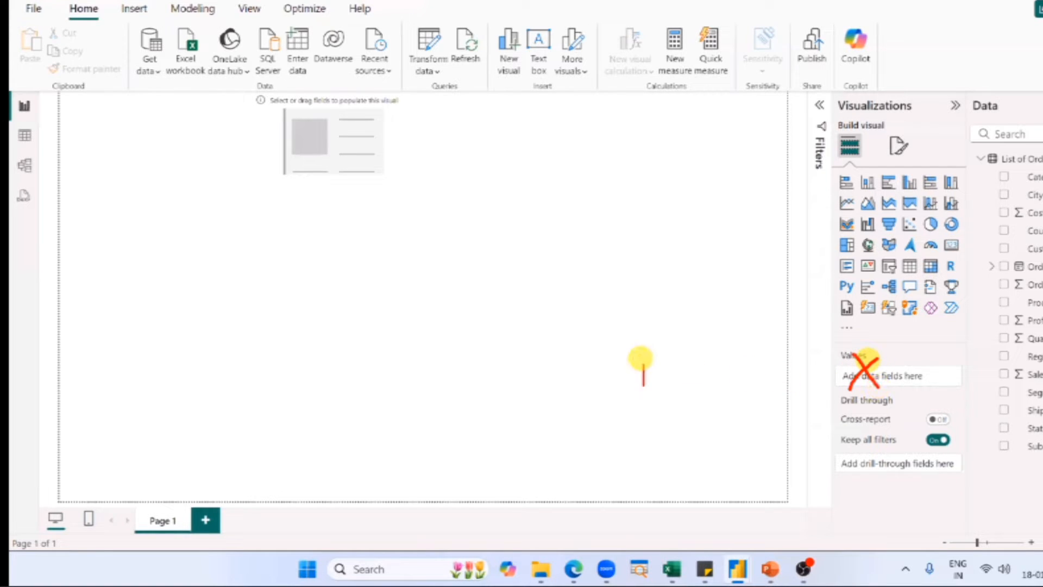
{"action": "type", "text": "tfield corre"}
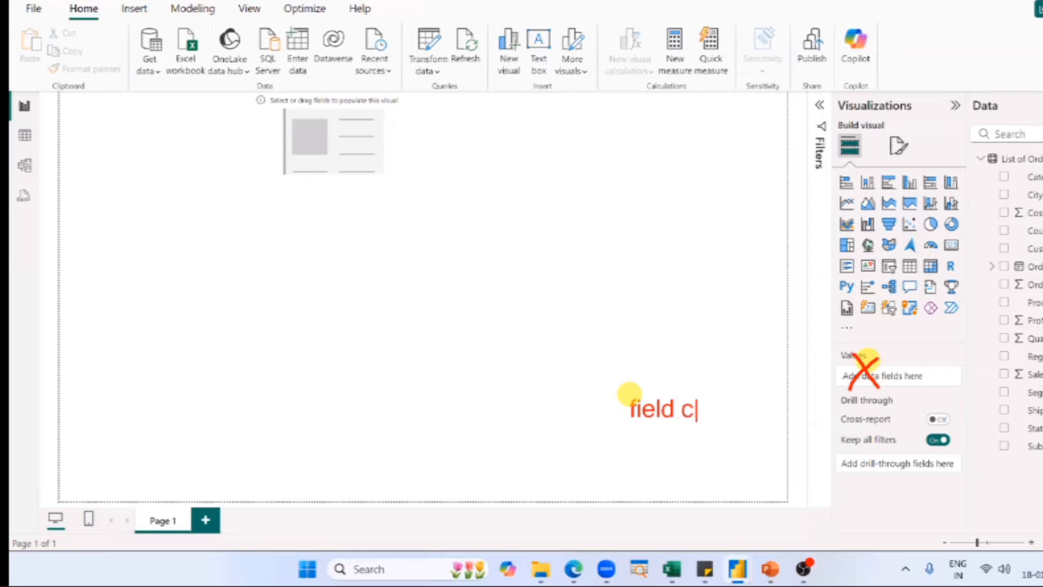
{"action": "type", "text": "ct"}
{"action": "key", "text": "Return"}
{"action": "type", "text": "values xxxxx"}
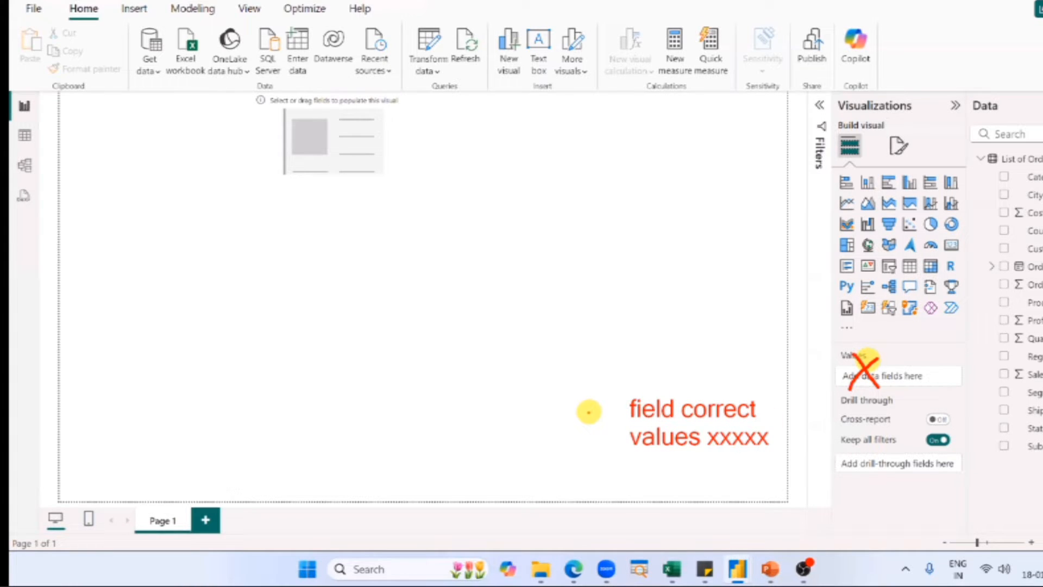
{"action": "left_click_drag", "start_coordinate": [588, 411], "coordinate": [654, 366]}
{"action": "key", "text": "Escape"}
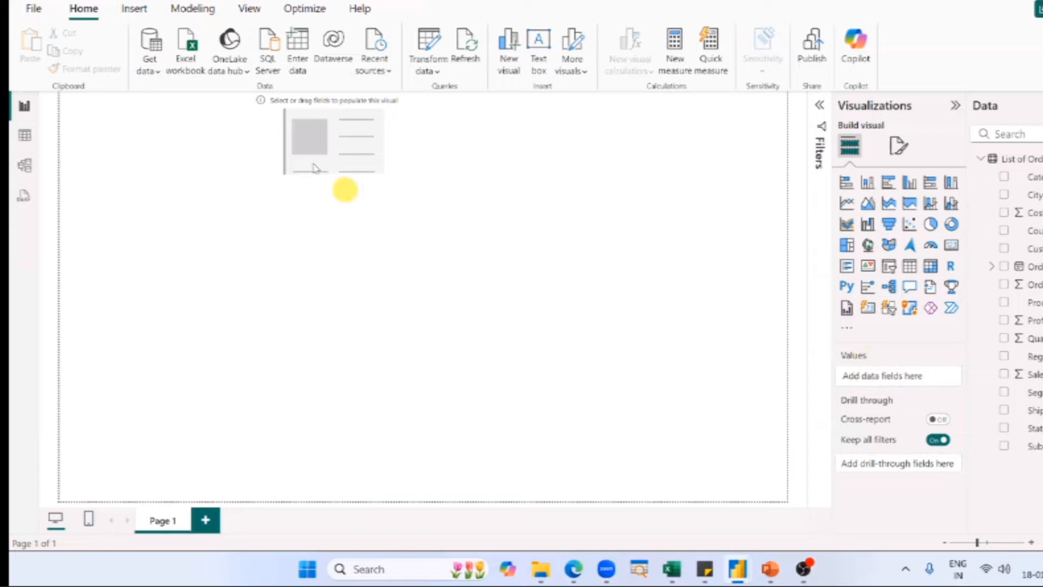
Select the empty card and assign the Sales field to its Fields well.
{"action": "left_click", "coordinate": [333, 146]}
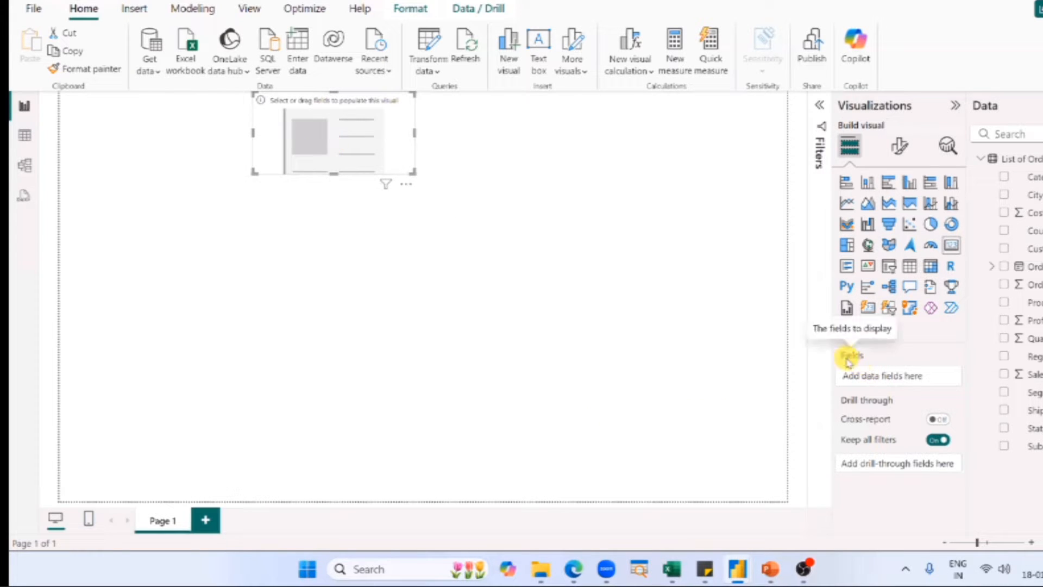
{"action": "left_click_drag", "start_coordinate": [1031, 375], "coordinate": [899, 384]}
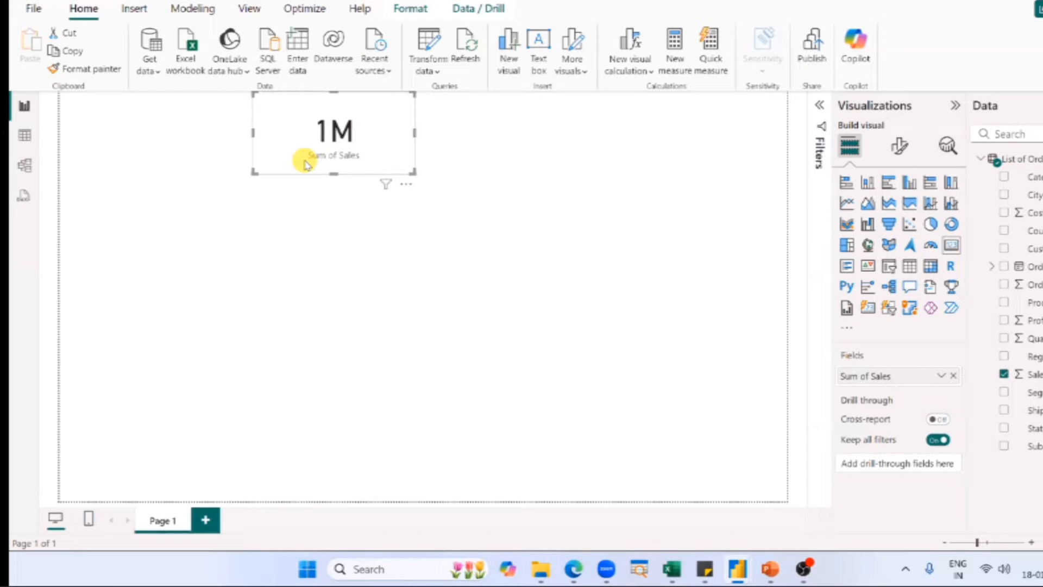
{"action": "left_click_drag", "start_coordinate": [1034, 375], "coordinate": [870, 375]}
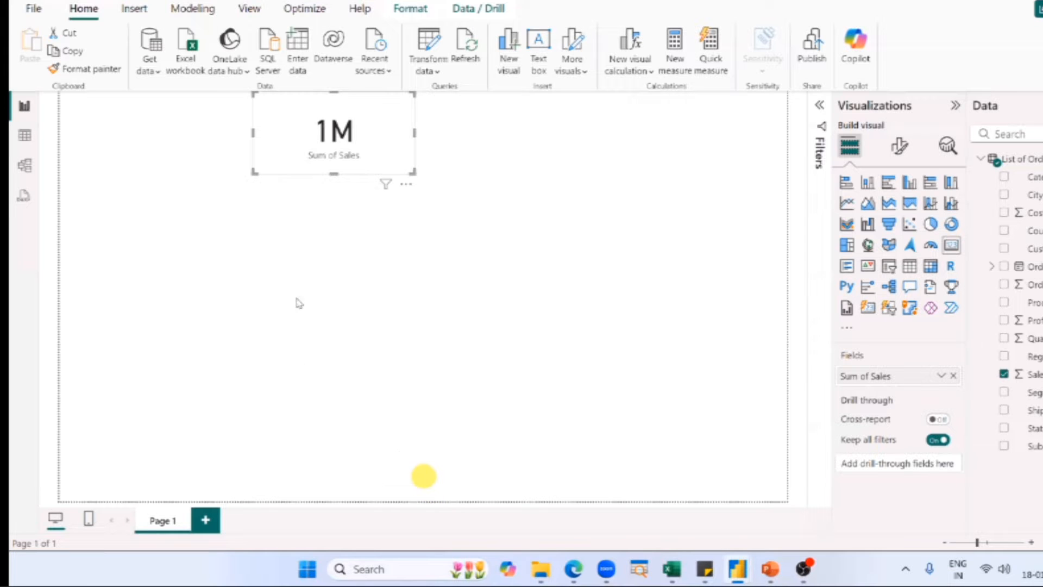
Compare the new card with the Sales card in the finished SN Corp Dashboard, and return to the untitled report.
{"action": "key", "text": "alt+Tab"}
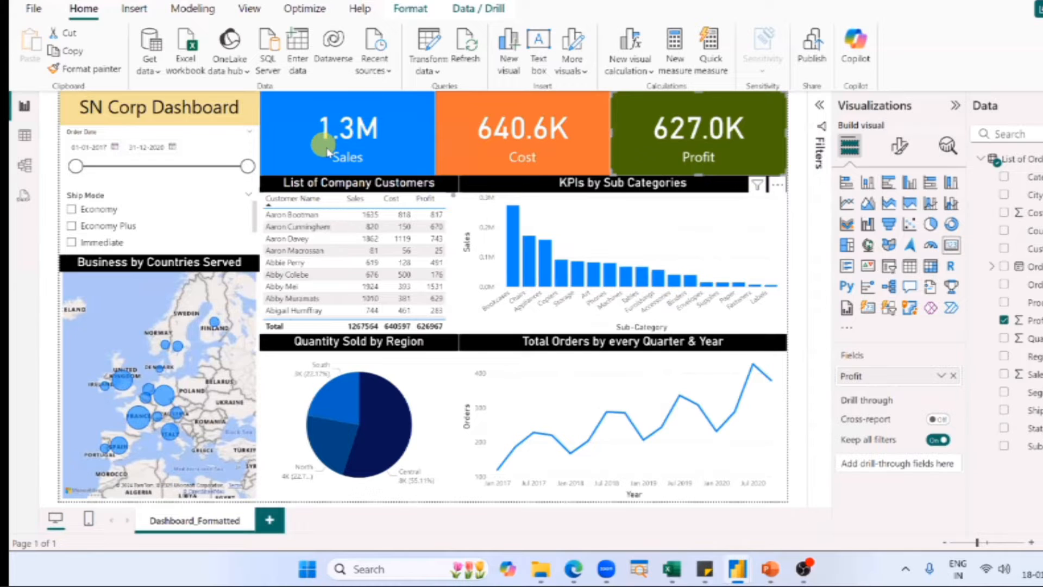
{"action": "key", "text": "alt+Tab"}
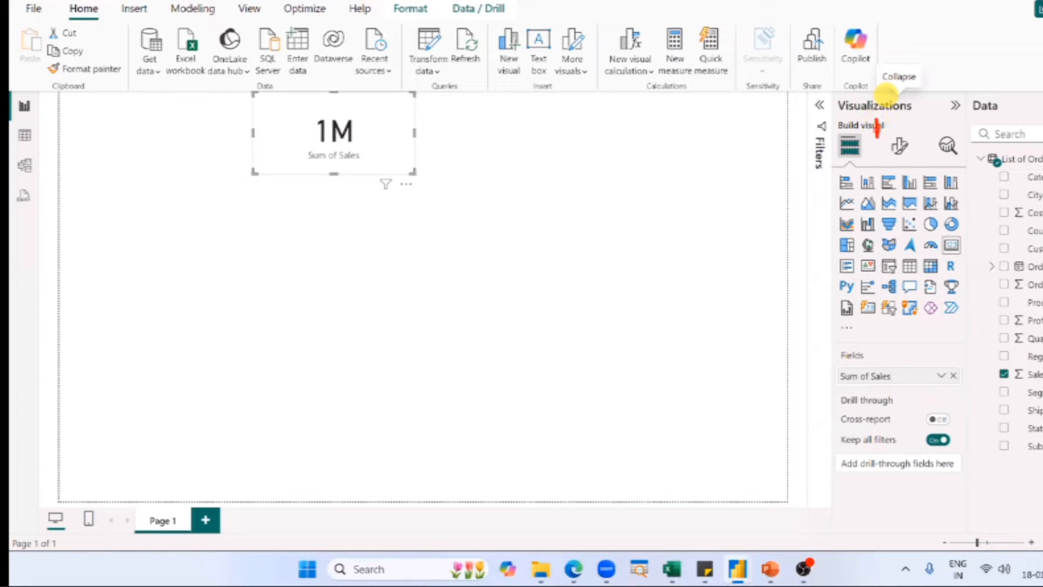
Annotate the Build visual and Format visual icons with marks separating and highlighting them, and write the letter F on the canvas.
{"action": "left_click_drag", "start_coordinate": [877, 131], "coordinate": [877, 172]}
{"action": "left_click_drag", "start_coordinate": [920, 122], "coordinate": [924, 174]}
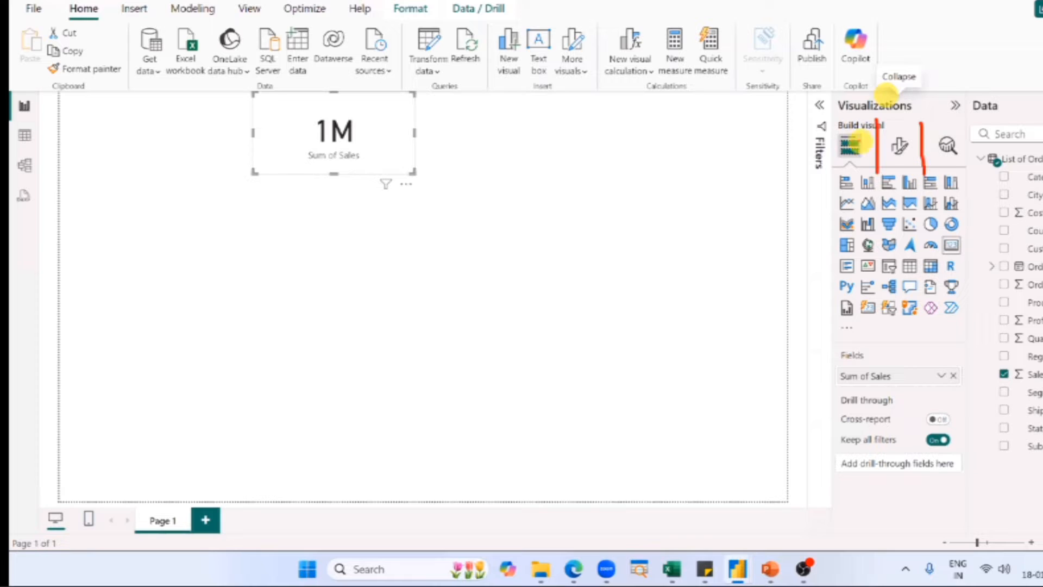
{"action": "mouse_move", "coordinate": [840, 131]}
{"action": "left_mouse_down"}
{"action": "mouse_move", "coordinate": [864, 133]}
{"action": "mouse_move", "coordinate": [842, 133]}
{"action": "mouse_move", "coordinate": [834, 149]}
{"action": "mouse_move", "coordinate": [868, 147]}
{"action": "mouse_move", "coordinate": [840, 154]}
{"action": "left_mouse_up"}
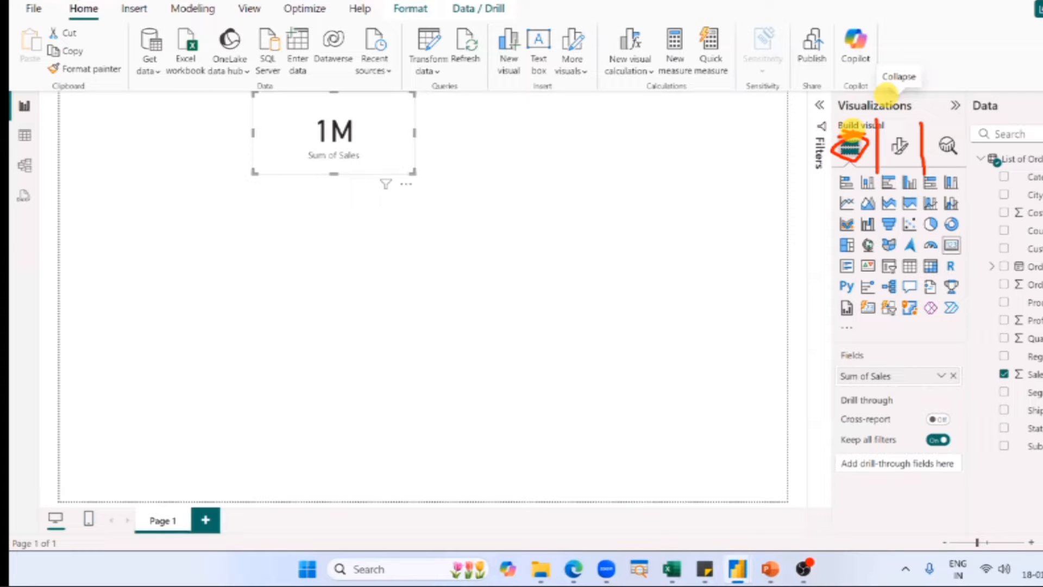
{"action": "left_click_drag", "start_coordinate": [894, 157], "coordinate": [909, 156]}
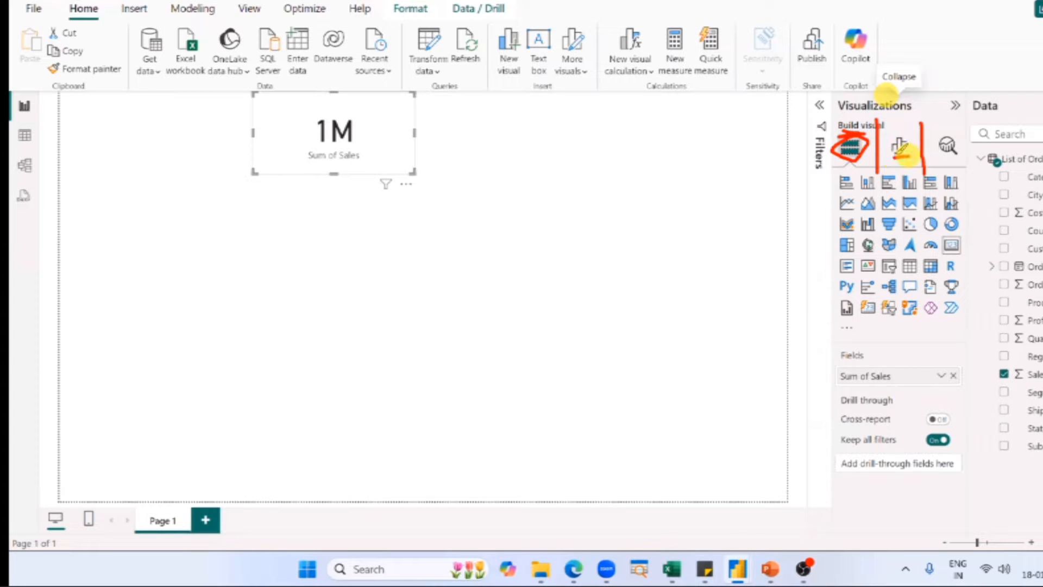
{"action": "mouse_move", "coordinate": [642, 129]}
{"action": "left_mouse_down"}
{"action": "mouse_move", "coordinate": [611, 142]}
{"action": "mouse_move", "coordinate": [616, 175]}
{"action": "mouse_move", "coordinate": [661, 152]}
{"action": "left_mouse_up"}
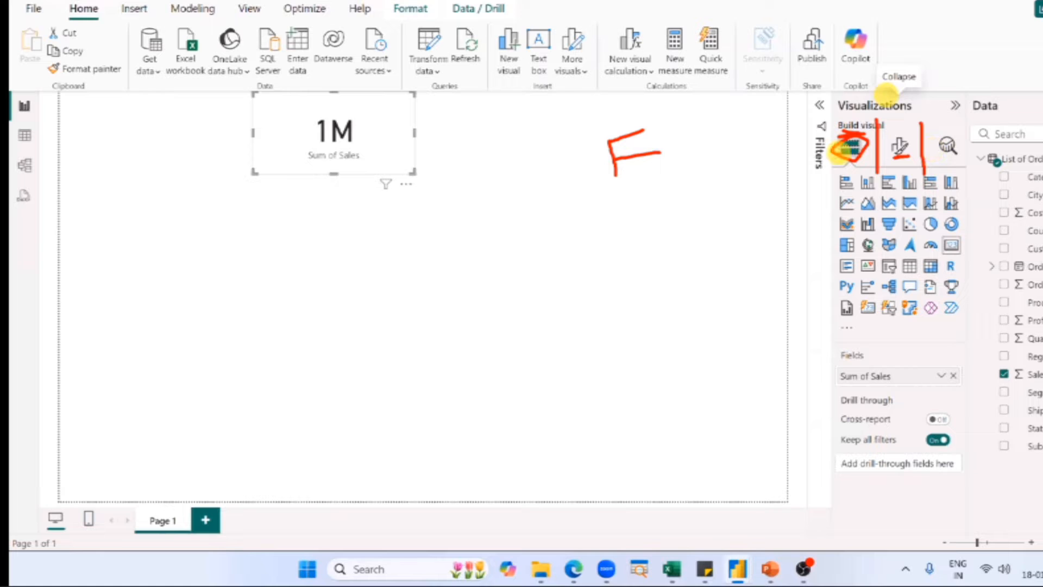
{"action": "left_click_drag", "start_coordinate": [854, 153], "coordinate": [935, 109]}
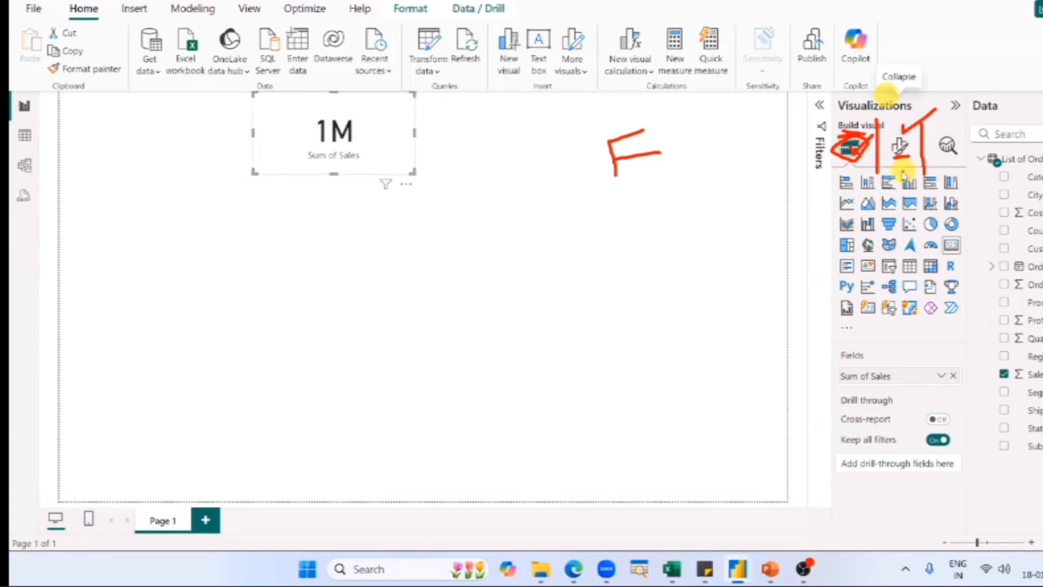
Format the Sales card's callout value with 1 decimal place.
{"action": "left_click", "coordinate": [900, 149]}
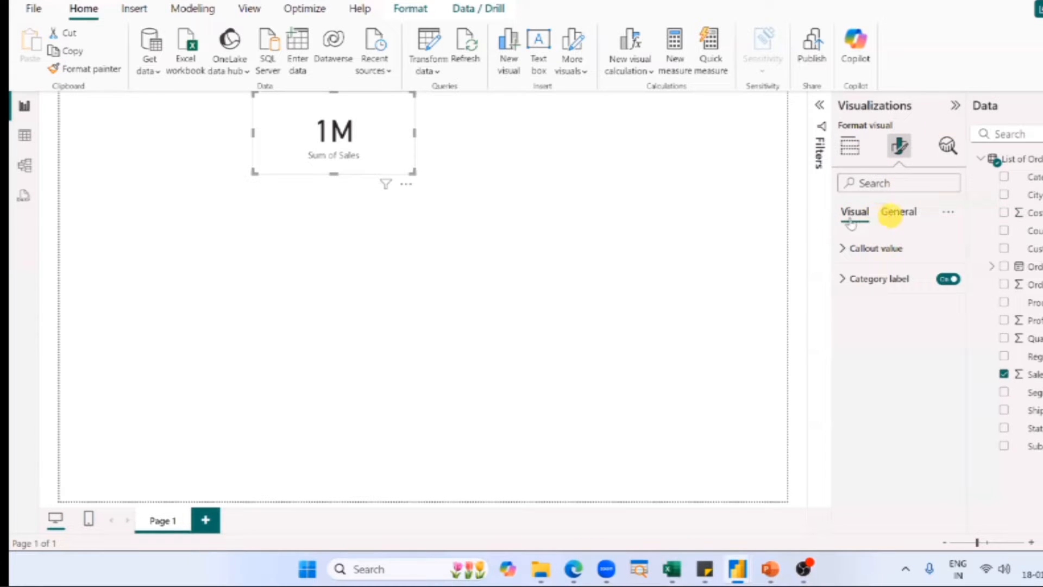
{"action": "left_click", "coordinate": [881, 220]}
{"action": "left_click", "coordinate": [880, 222]}
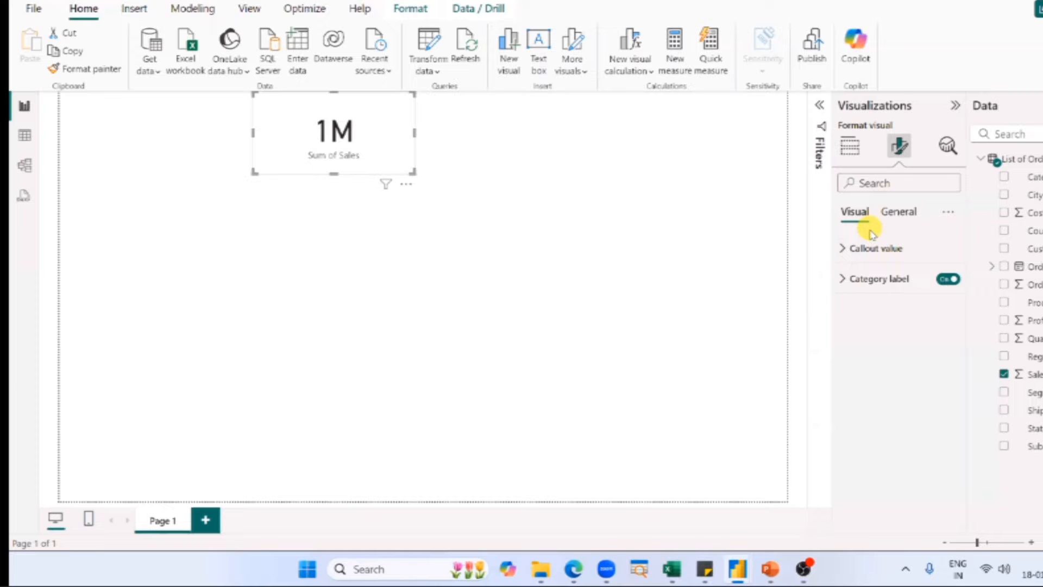
{"action": "left_click", "coordinate": [860, 261]}
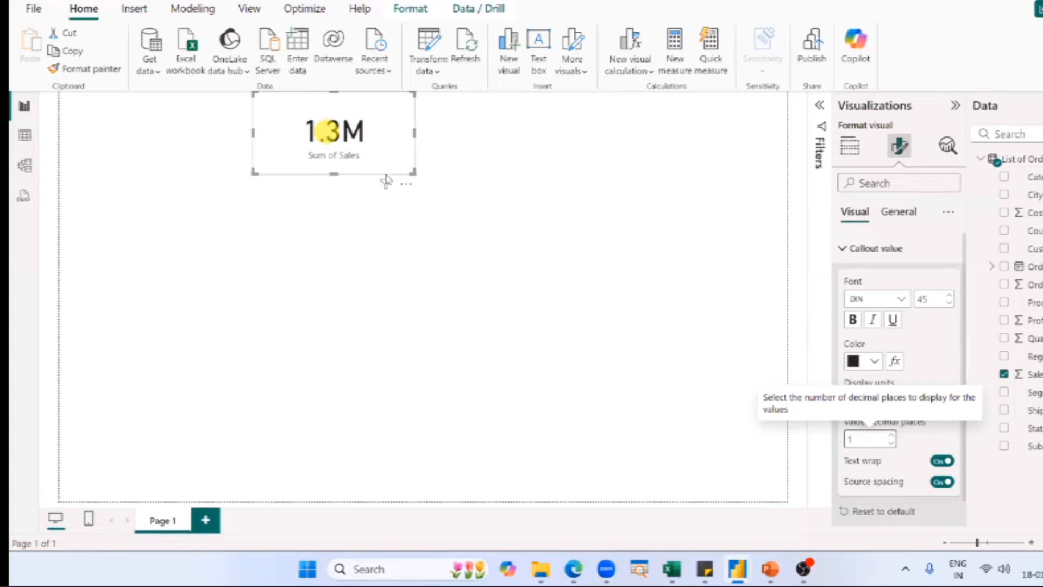
Try 2, 3 and 4 decimal places on the Sales card's callout value, return to 1, and deselect the card.
{"action": "left_click", "coordinate": [891, 434]}
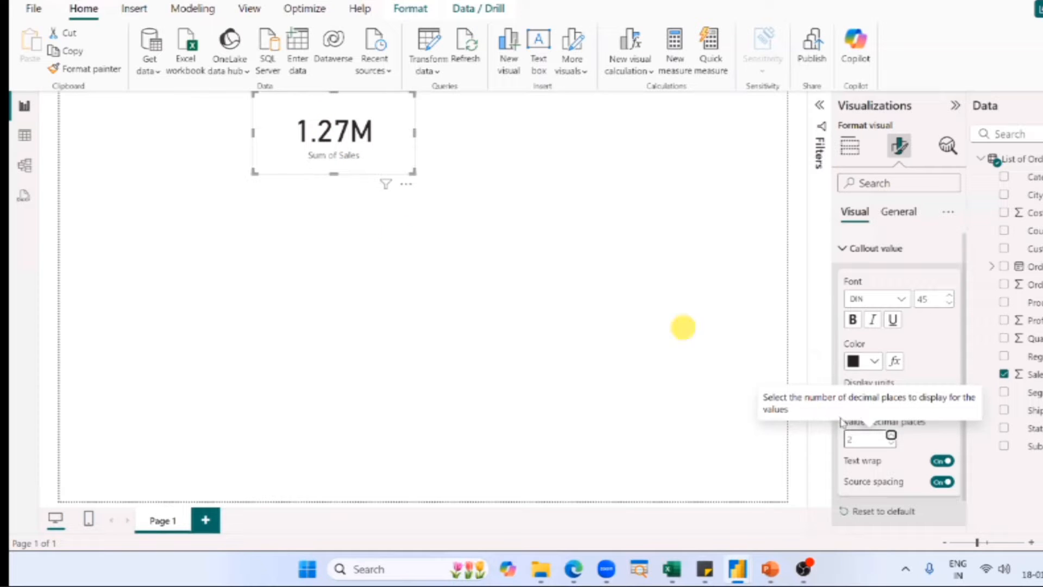
{"action": "left_click", "coordinate": [891, 434]}
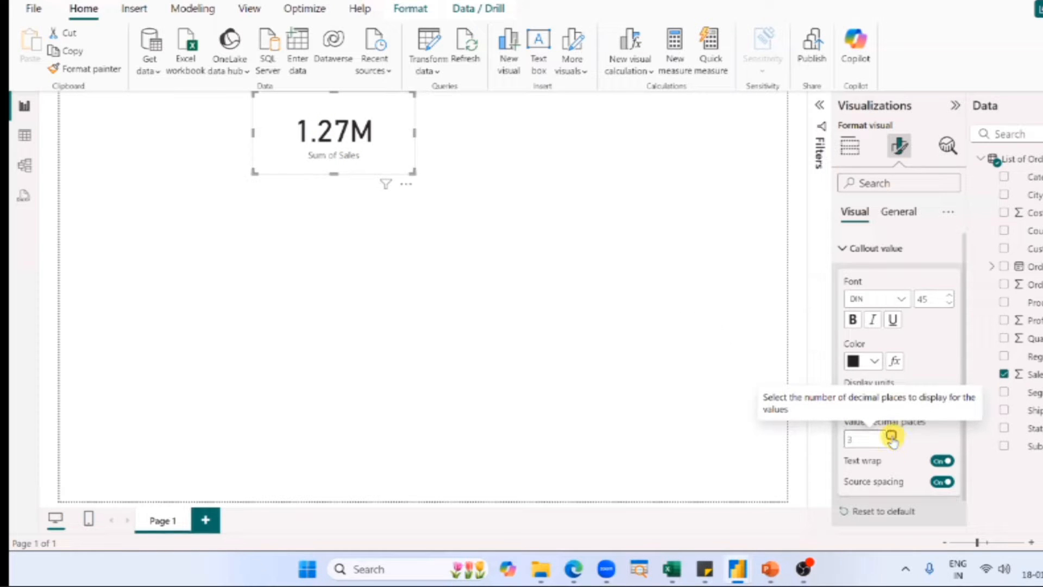
{"action": "left_click", "coordinate": [891, 435]}
{"action": "left_click", "coordinate": [891, 443]}
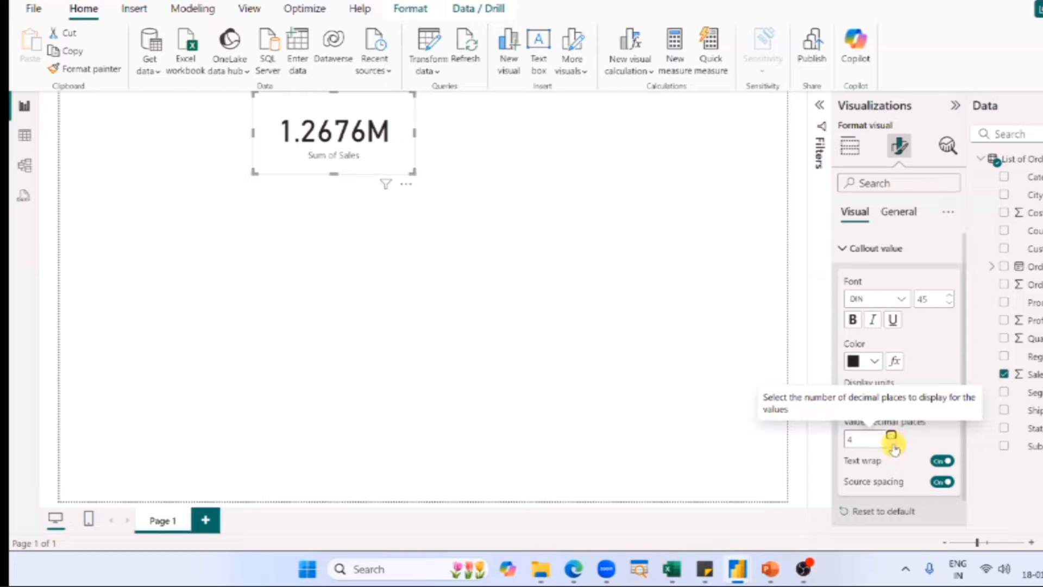
{"action": "left_click", "coordinate": [891, 443]}
{"action": "left_click", "coordinate": [891, 443]}
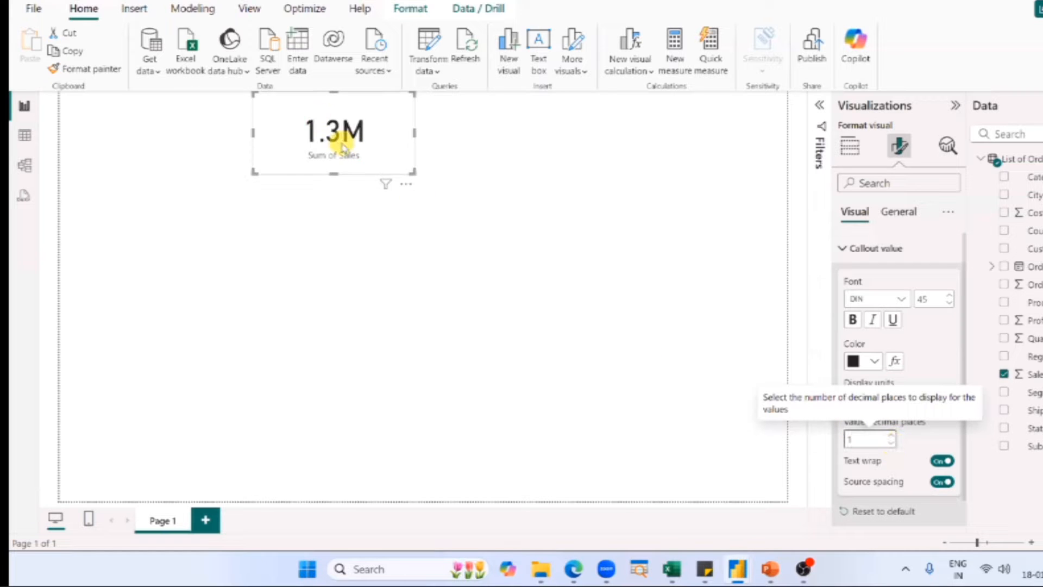
{"action": "left_click", "coordinate": [706, 389]}
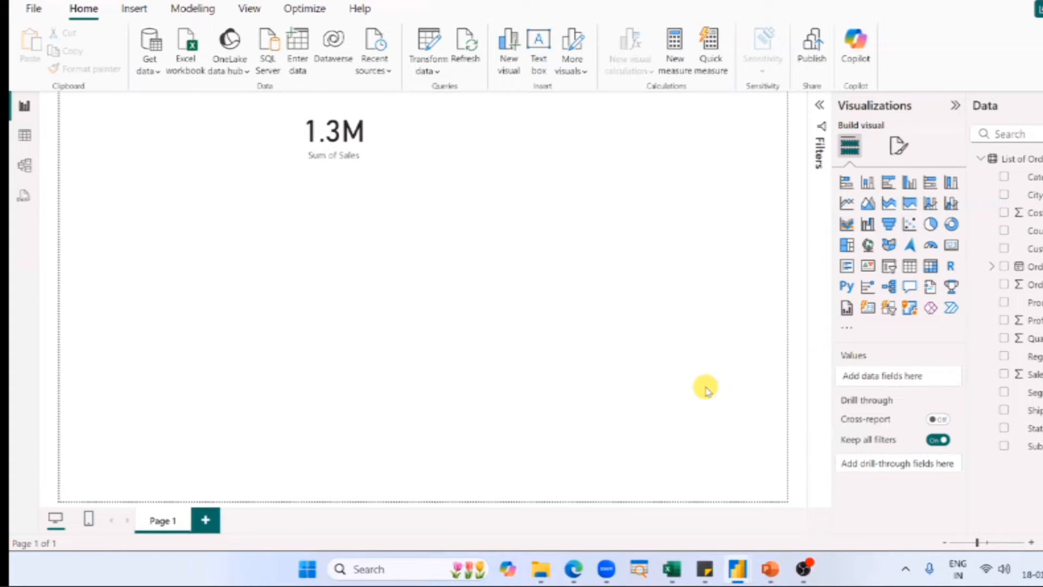
Reselect the Sales card and review the decimal places setting of its callout value in the visual formatting options.
{"action": "left_click", "coordinate": [371, 148]}
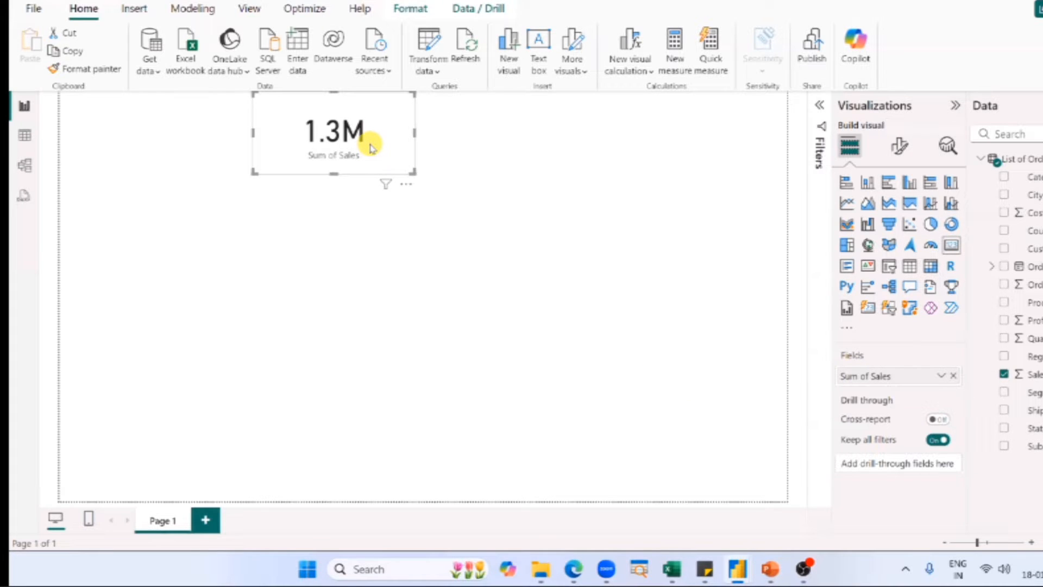
{"action": "left_click", "coordinate": [902, 148]}
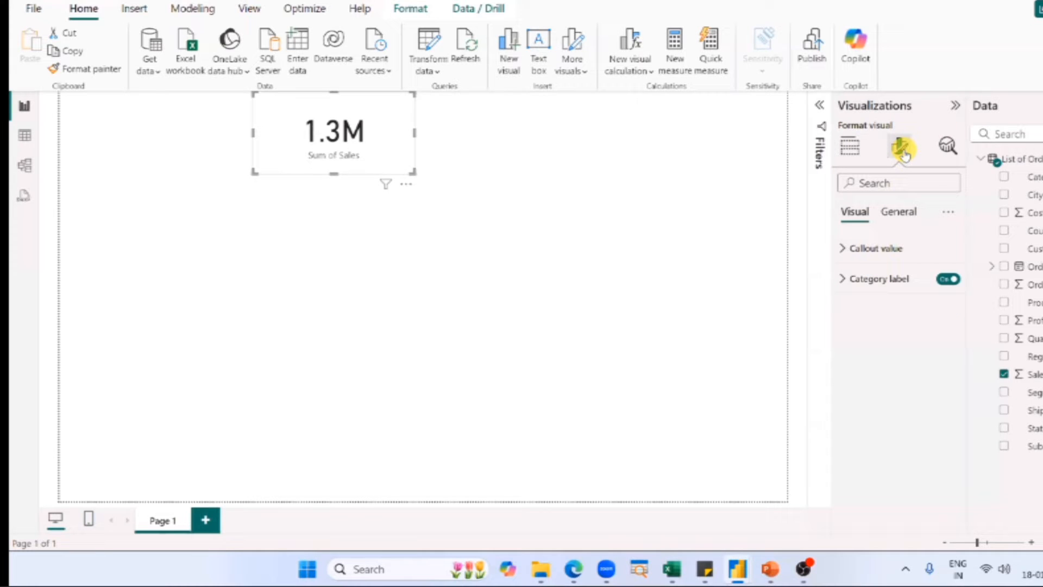
{"action": "left_click", "coordinate": [545, 158]}
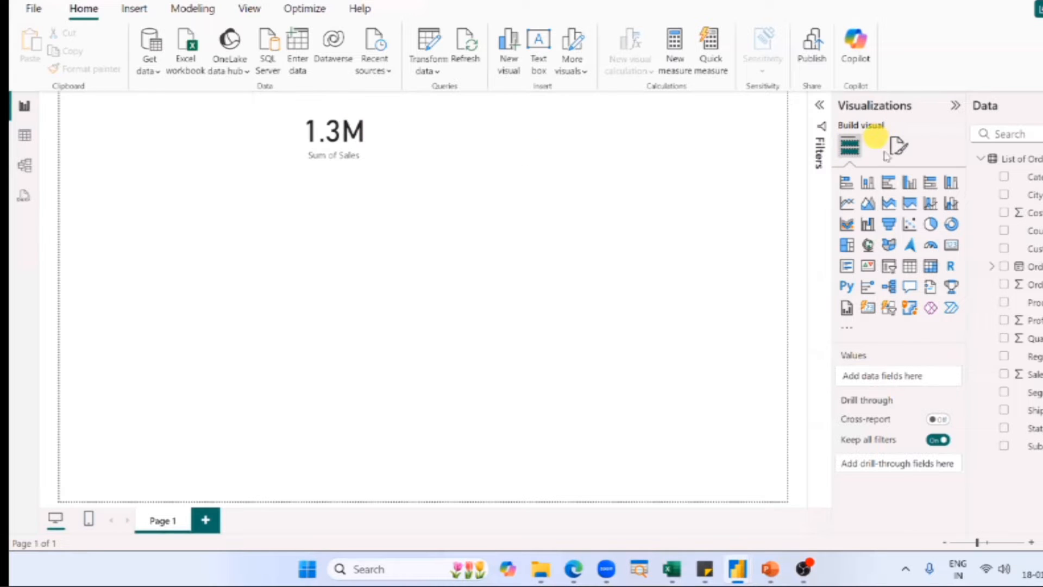
{"action": "left_click", "coordinate": [411, 136]}
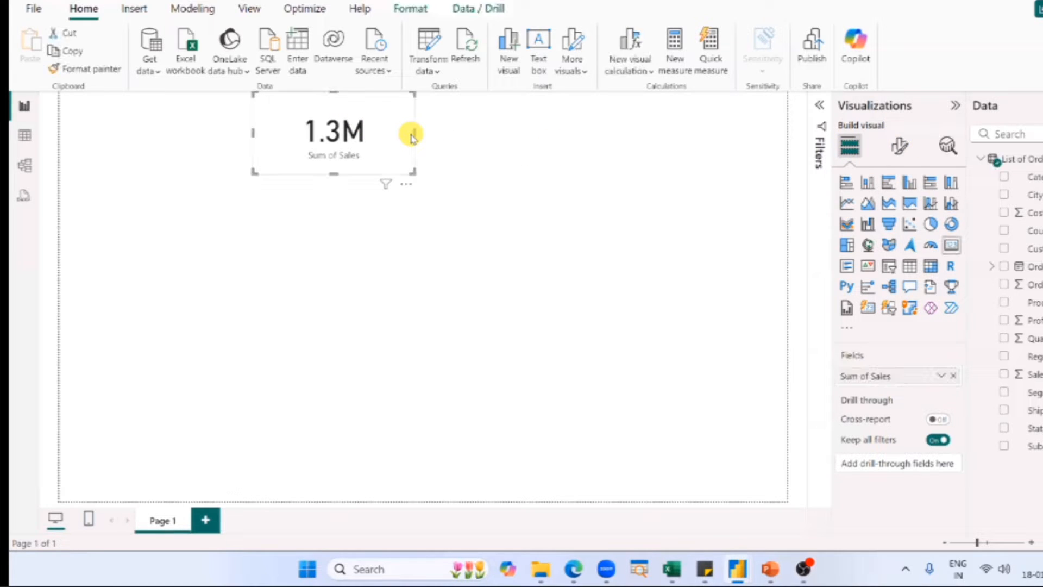
{"action": "left_click", "coordinate": [899, 148]}
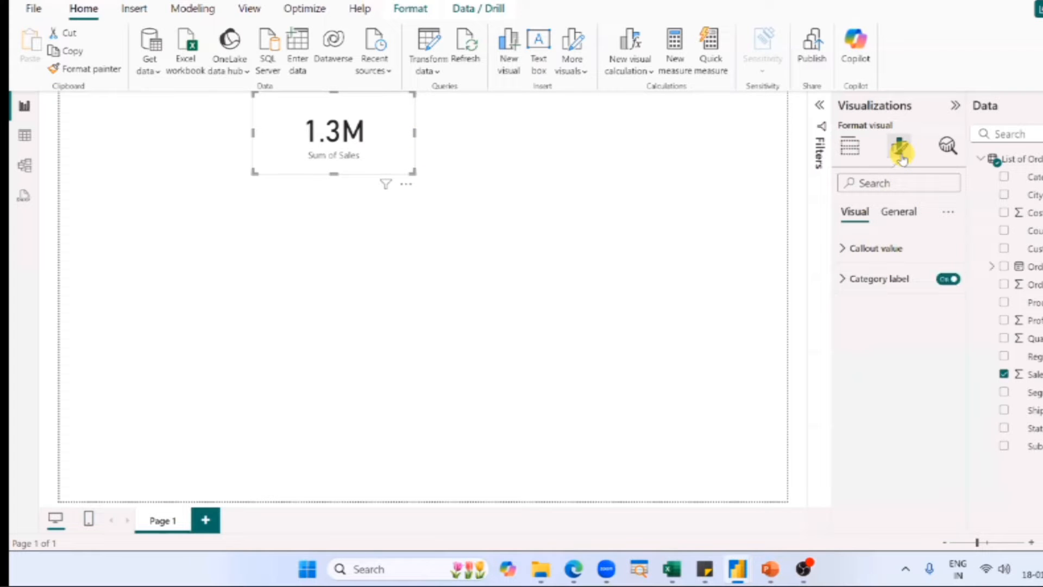
{"action": "left_click", "coordinate": [869, 251]}
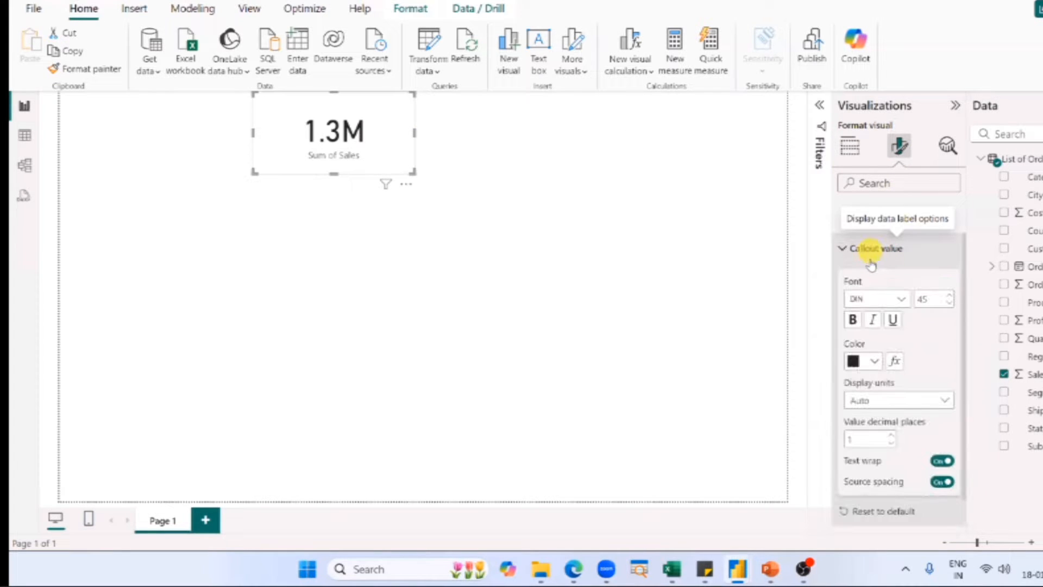
{"action": "left_click", "coordinate": [851, 437]}
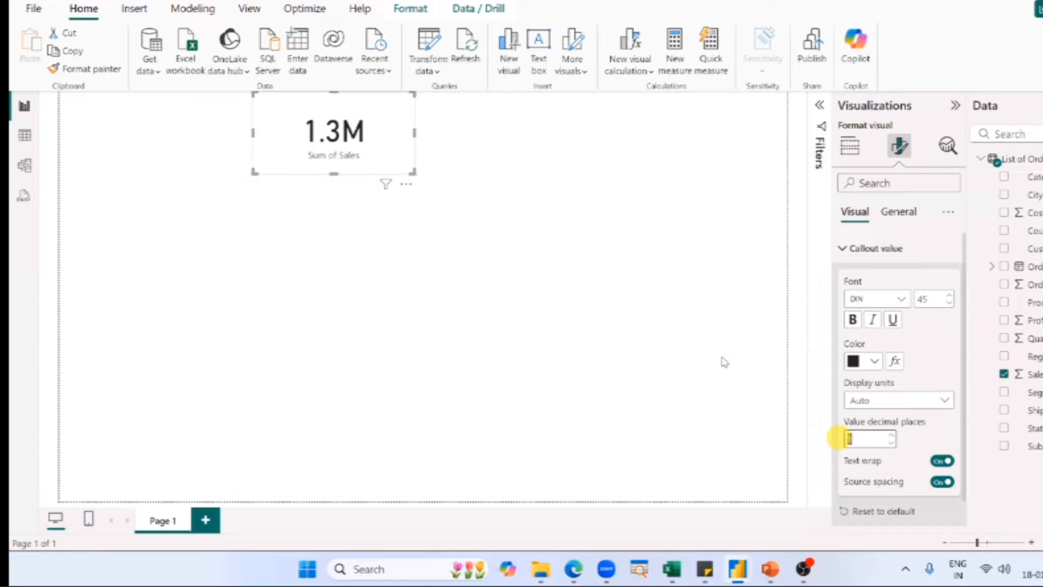
{"action": "left_click", "coordinate": [697, 336]}
Check the Sales, Cost and Profit cards in the finished SN Corp Dashboard, and return to the untitled report.
{"action": "left_click", "coordinate": [313, 170]}
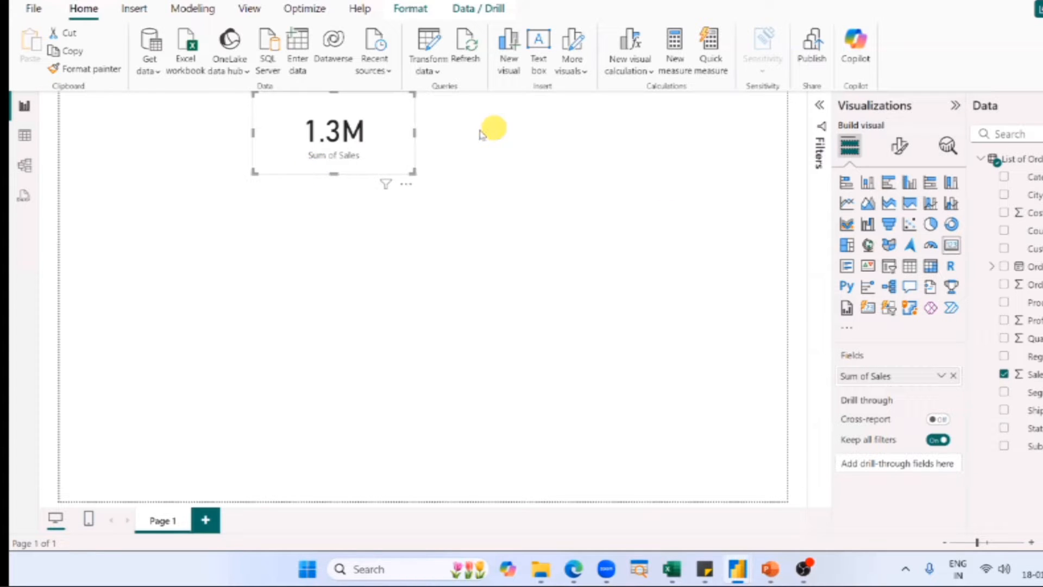
{"action": "left_click", "coordinate": [478, 148]}
{"action": "key", "text": "alt+Tab"}
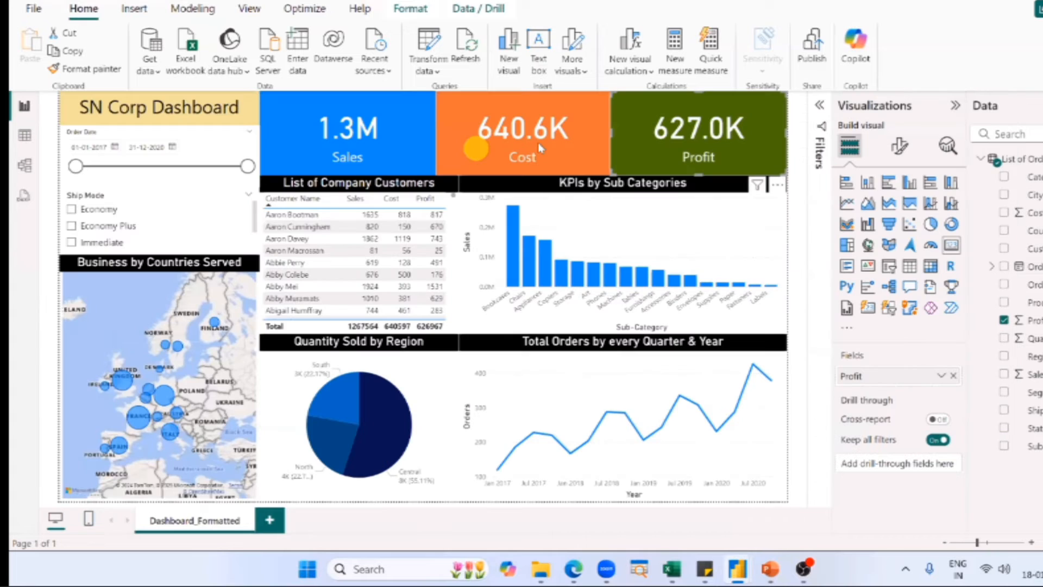
{"action": "left_click", "coordinate": [538, 143]}
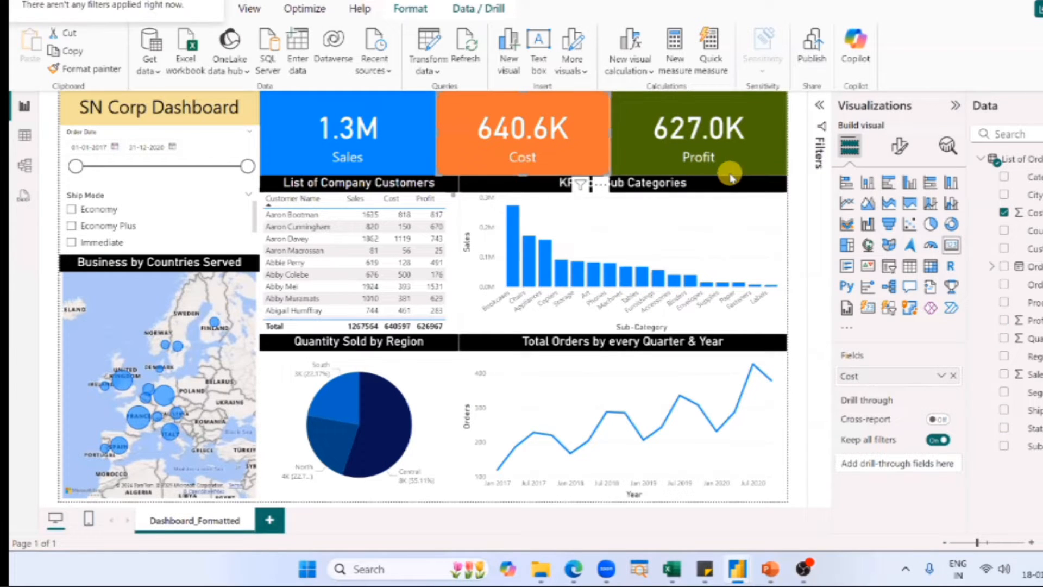
{"action": "key", "text": "alt+Tab"}
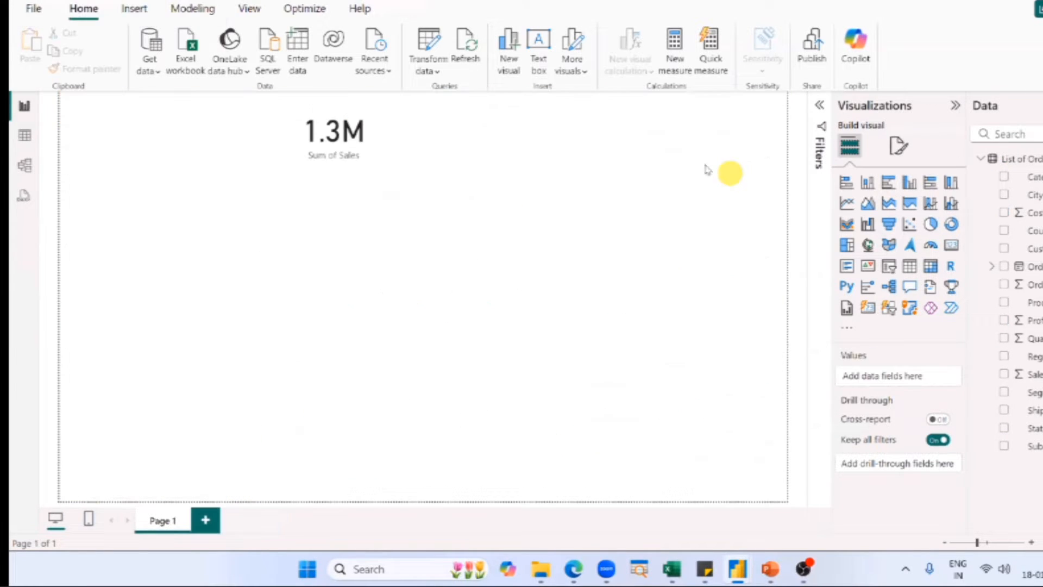
Add a second card directly beside the Sales card, match it to that card's height, and narrow it slightly.
{"action": "left_click", "coordinate": [954, 246]}
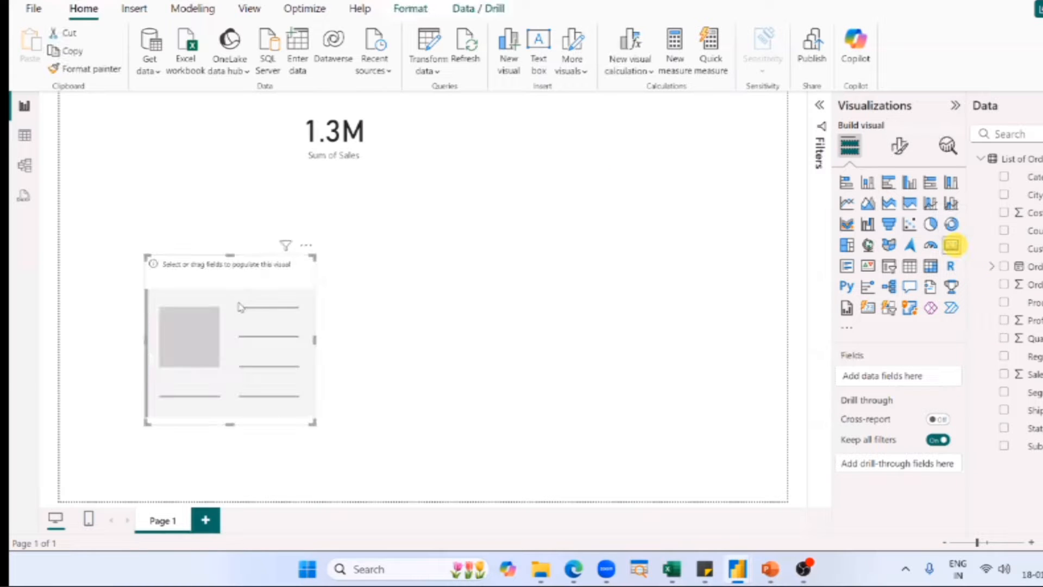
{"action": "left_click_drag", "start_coordinate": [243, 291], "coordinate": [511, 142]}
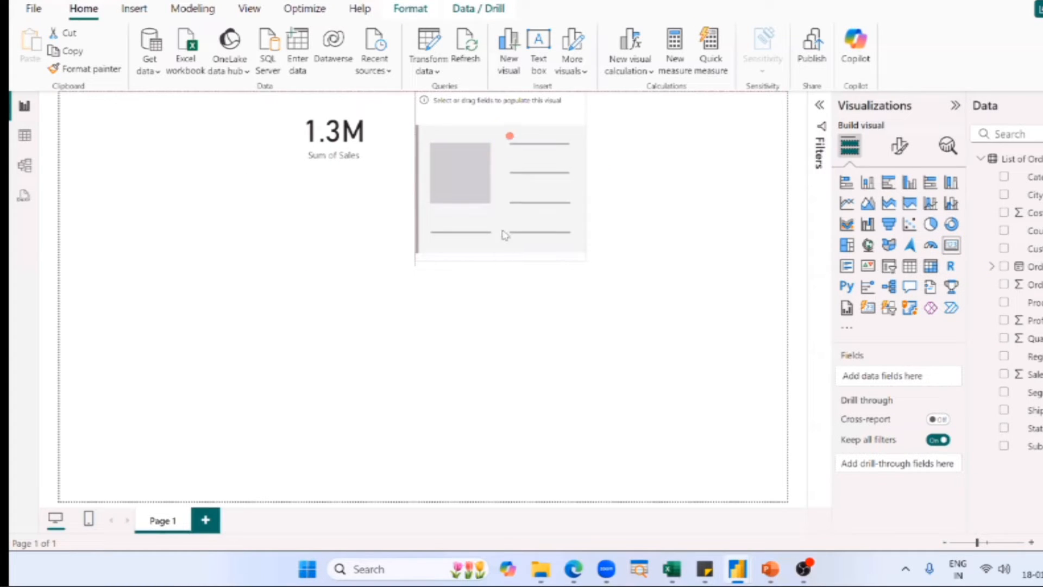
{"action": "left_click_drag", "start_coordinate": [502, 259], "coordinate": [506, 172]}
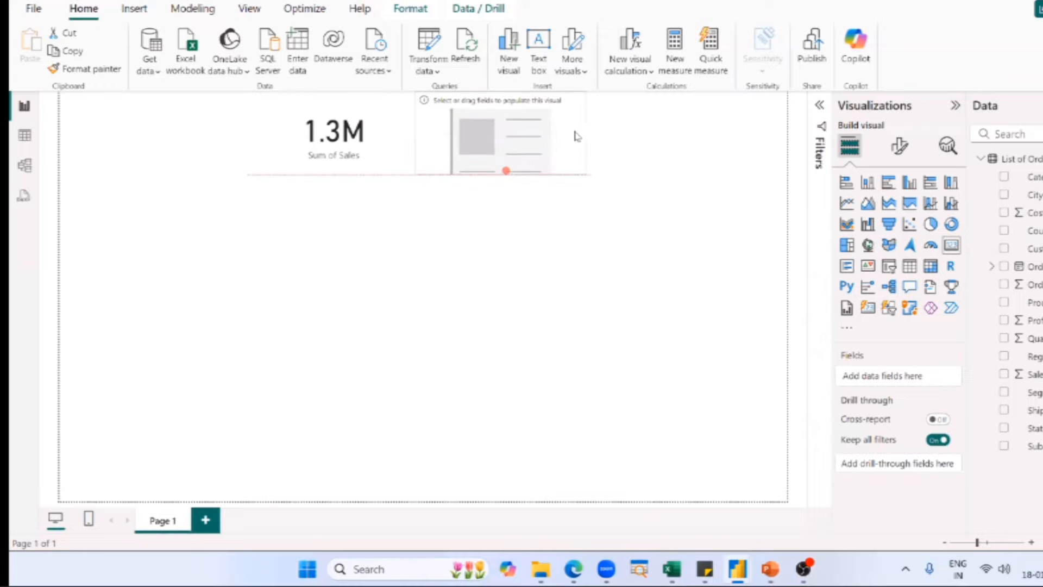
{"action": "mouse_move", "coordinate": [577, 136]}
{"action": "left_mouse_down"}
{"action": "mouse_move", "coordinate": [554, 126]}
{"action": "mouse_move", "coordinate": [565, 134]}
{"action": "left_mouse_up"}
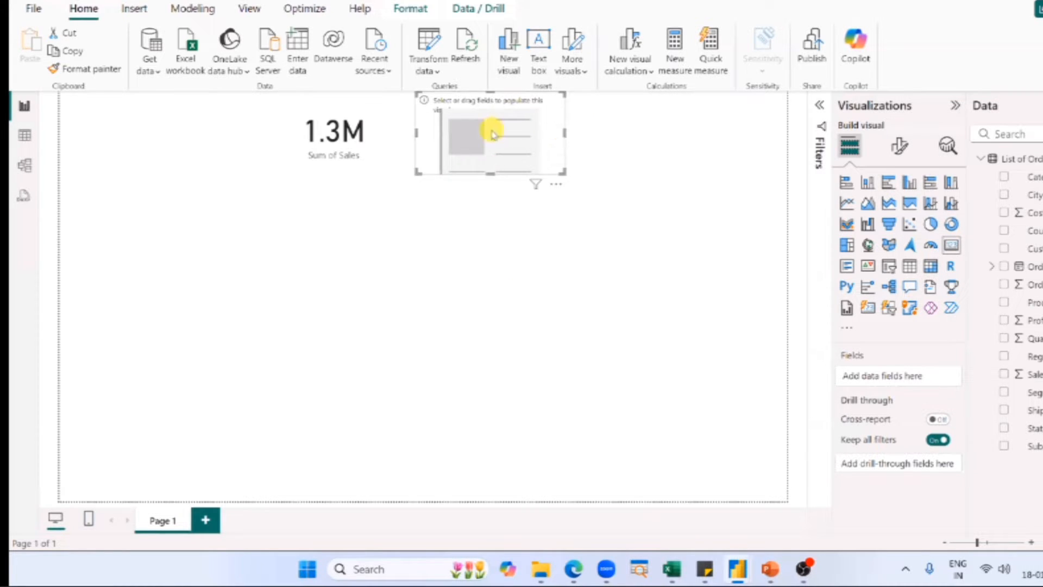
Assign the Cost field to the new card and set its callout value to 1 decimal place.
{"action": "left_click_drag", "start_coordinate": [1033, 212], "coordinate": [917, 373]}
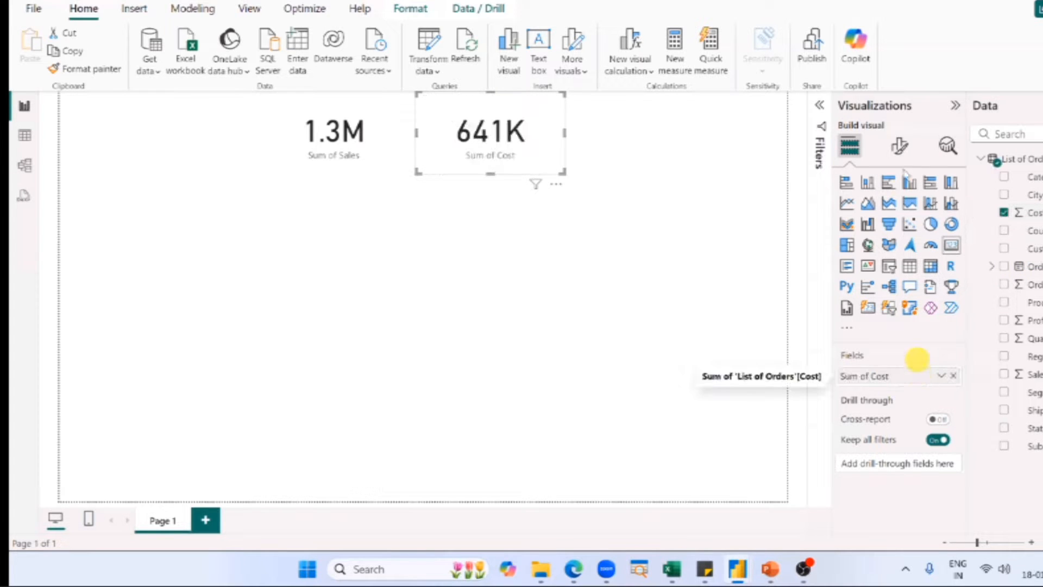
{"action": "left_click", "coordinate": [899, 146]}
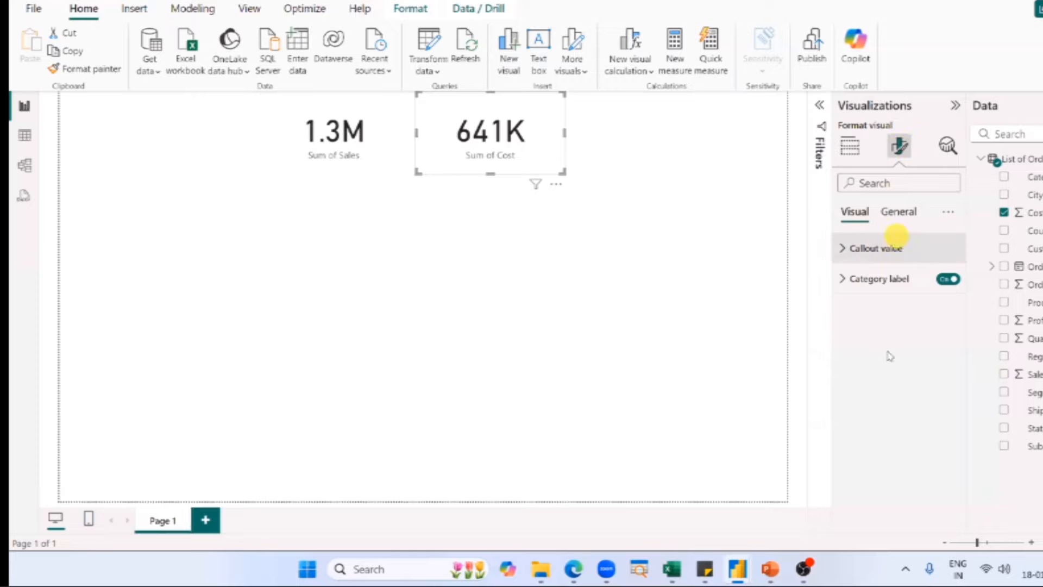
{"action": "left_click", "coordinate": [895, 247]}
{"action": "left_click", "coordinate": [870, 439]}
{"action": "type", "text": "1"}
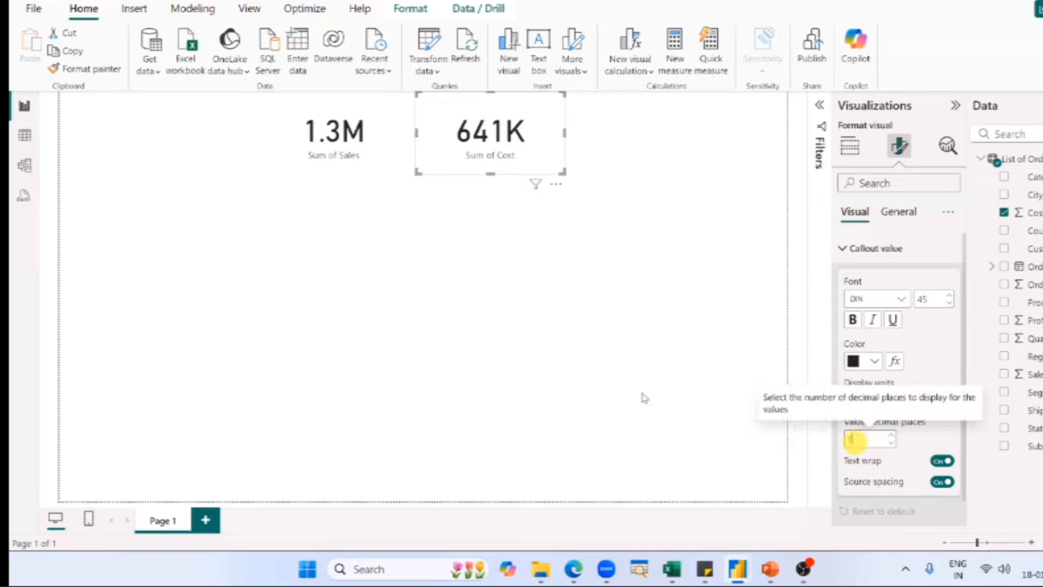
{"action": "left_click", "coordinate": [555, 270]}
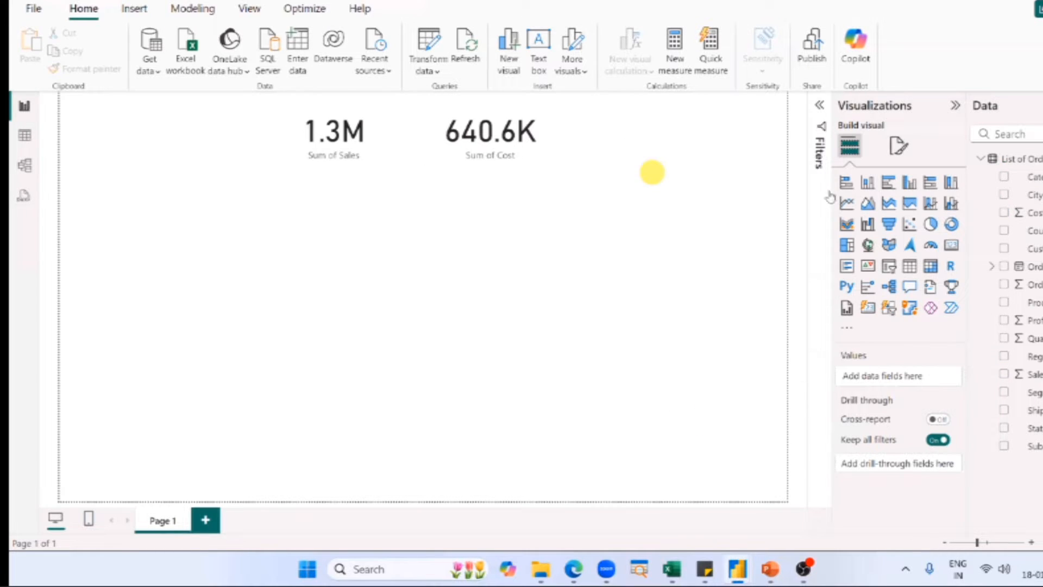
{"action": "left_click", "coordinate": [951, 245]}
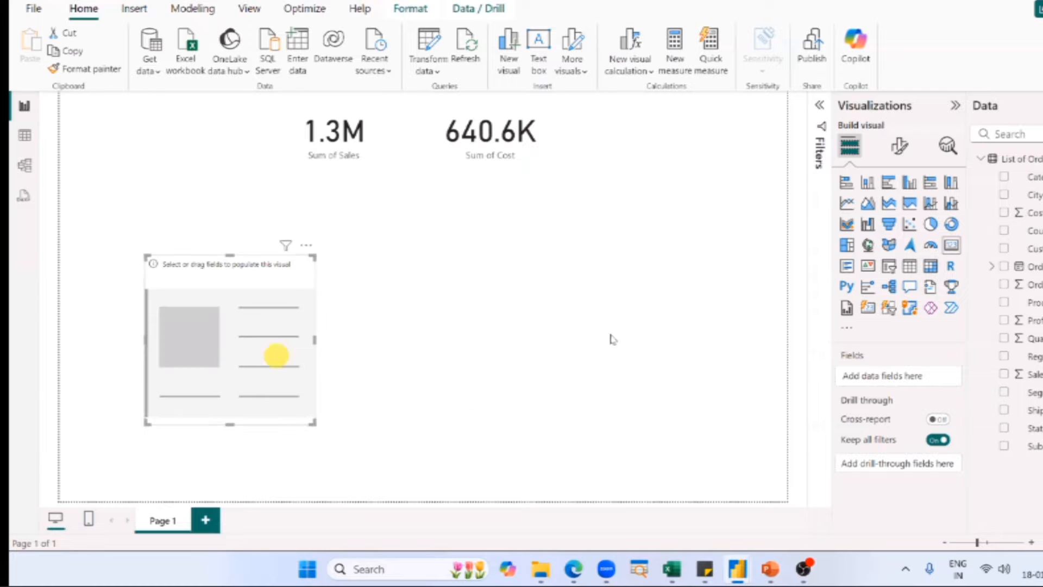
{"action": "left_click_drag", "start_coordinate": [277, 356], "coordinate": [695, 195]}
{"action": "left_click", "coordinate": [674, 247]}
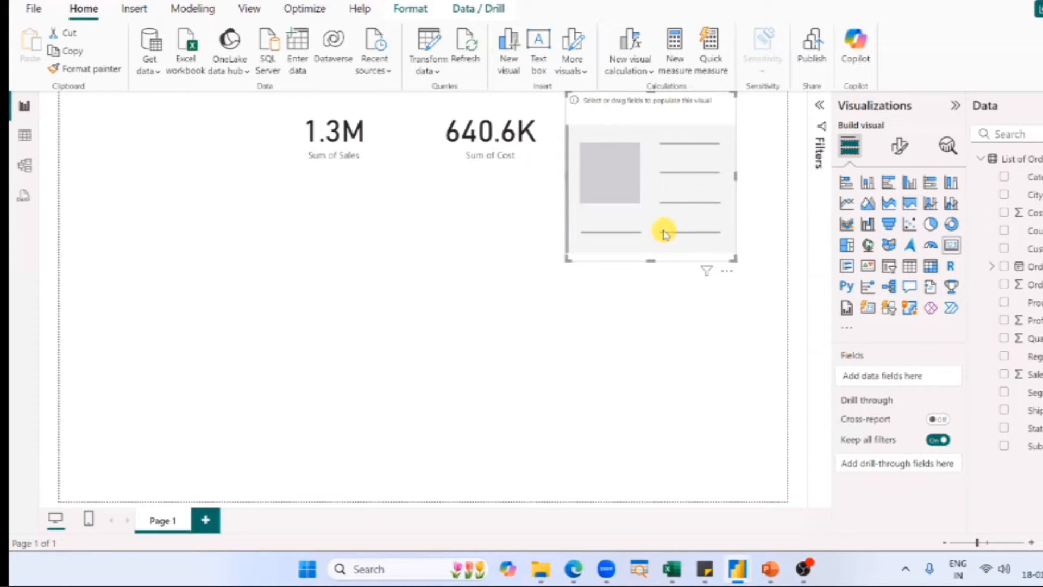
{"action": "key", "text": "Delete"}
Duplicate the Cost card and place the copy directly beside the original, level with its top edge.
{"action": "left_click", "coordinate": [535, 157]}
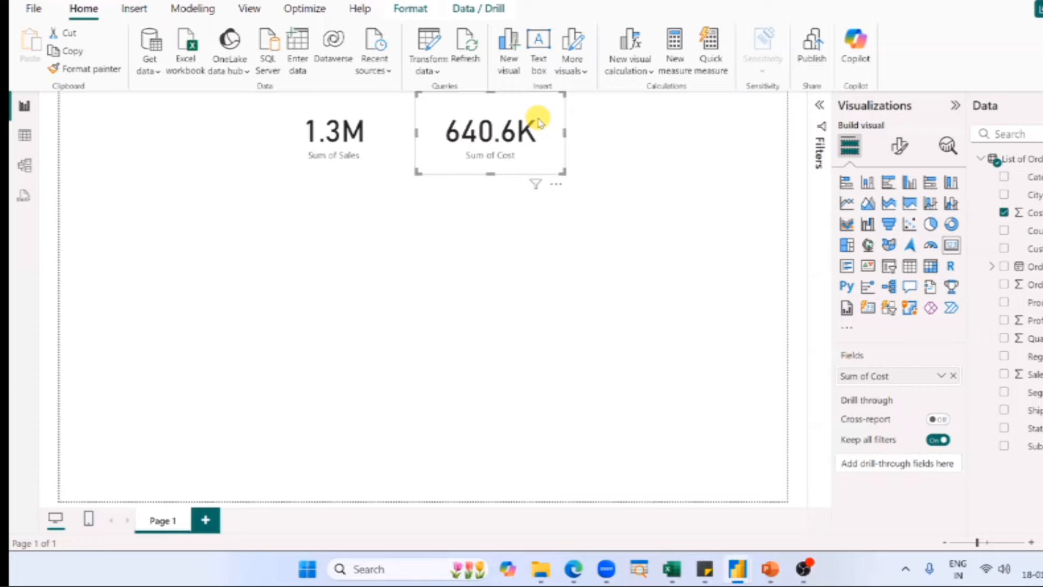
{"action": "key", "text": "ctrl+c"}
{"action": "key", "text": "ctrl+v"}
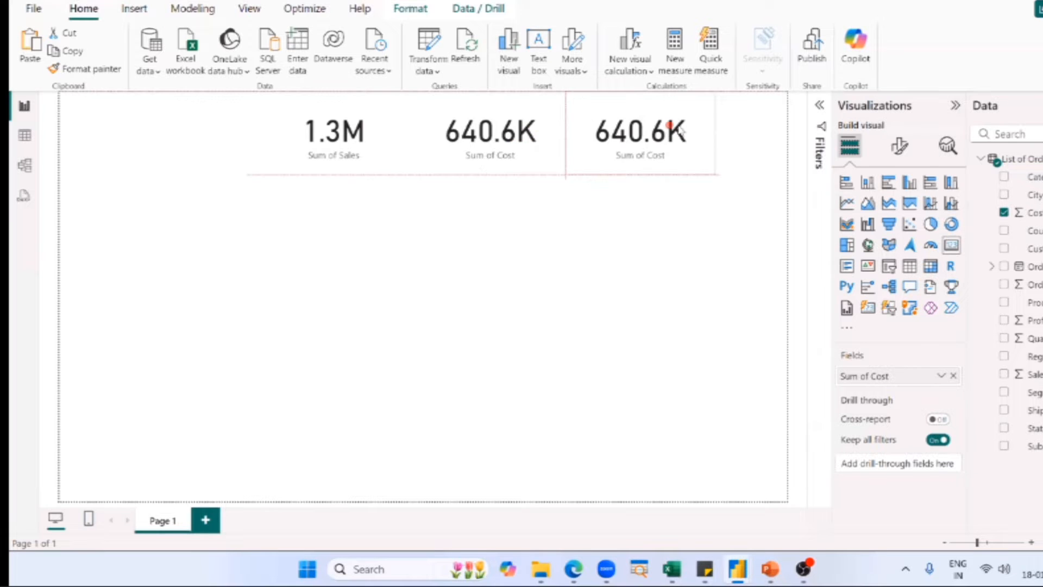
{"action": "left_click_drag", "start_coordinate": [678, 130], "coordinate": [674, 129]}
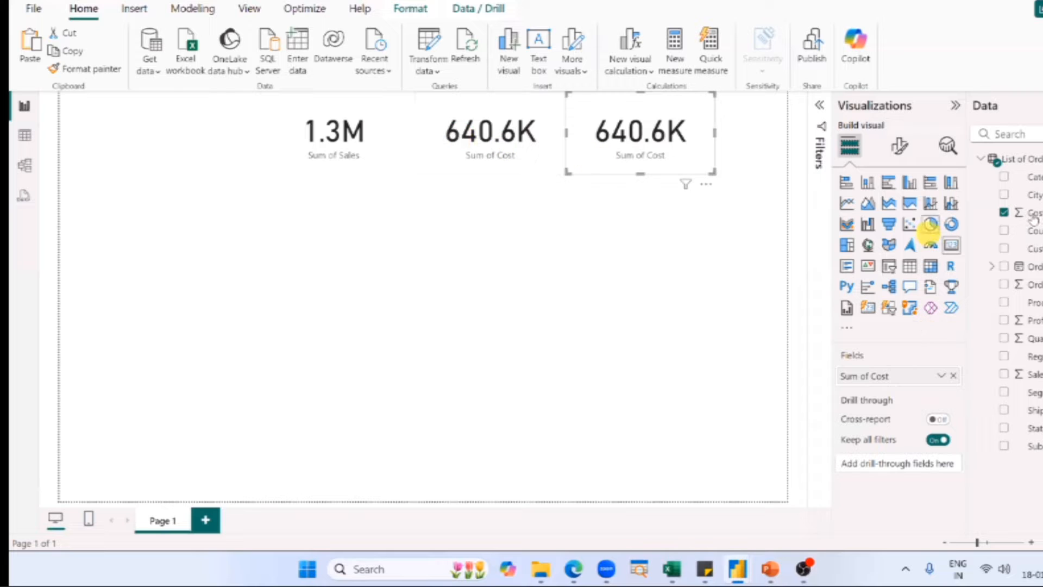
Replace the Cost field in the copied card with Profit, and delete that card from the canvas.
{"action": "left_click_drag", "start_coordinate": [1032, 319], "coordinate": [688, 228]}
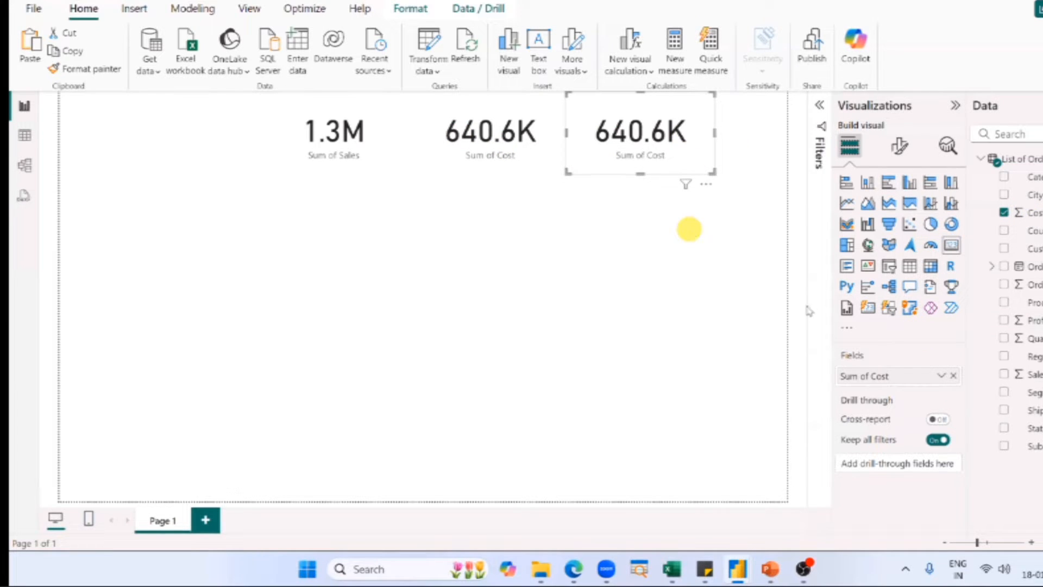
{"action": "left_click", "coordinate": [953, 376]}
{"action": "left_click_drag", "start_coordinate": [1032, 320], "coordinate": [951, 380]}
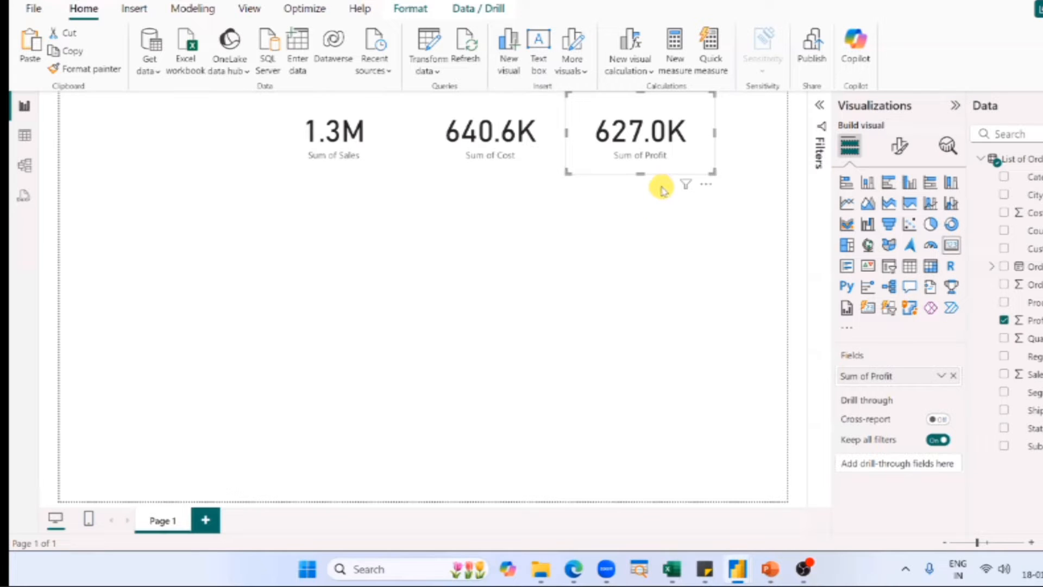
{"action": "key", "text": "Delete"}
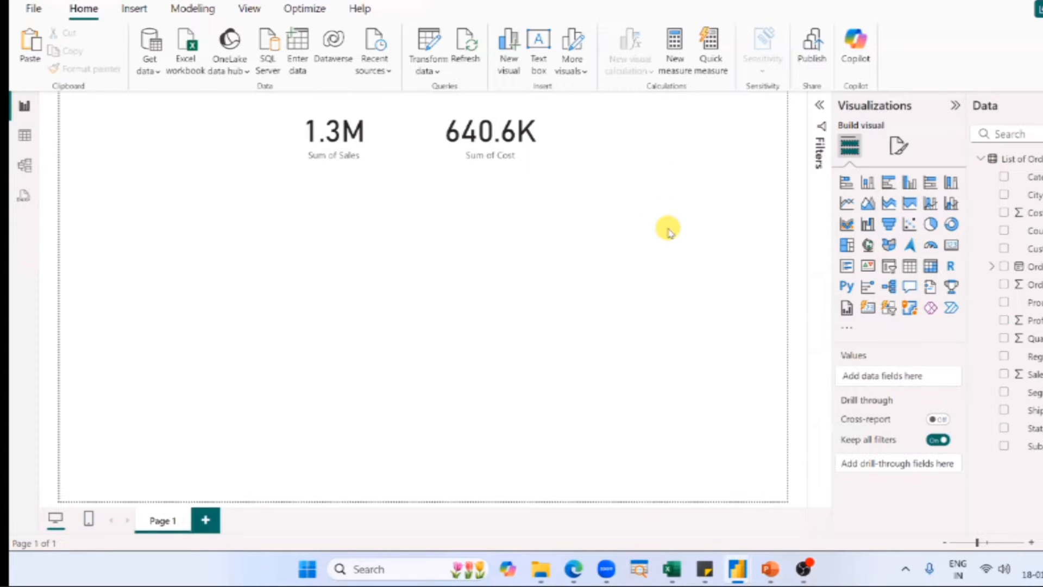
Add a third card directly beside the Cost card, match it to that card's height, and narrow it slightly.
{"action": "left_click", "coordinate": [951, 245]}
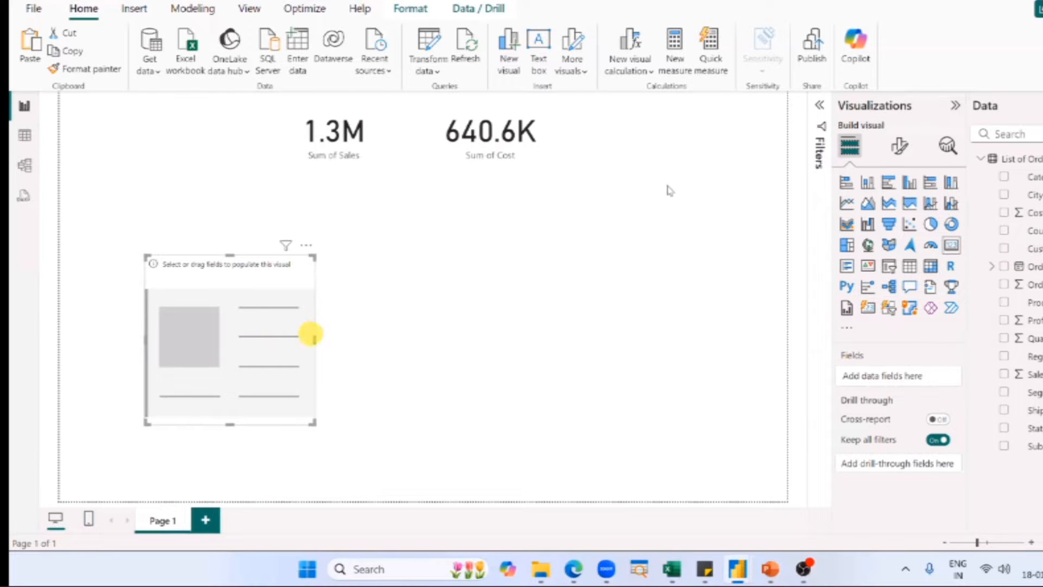
{"action": "left_click_drag", "start_coordinate": [309, 333], "coordinate": [673, 186]}
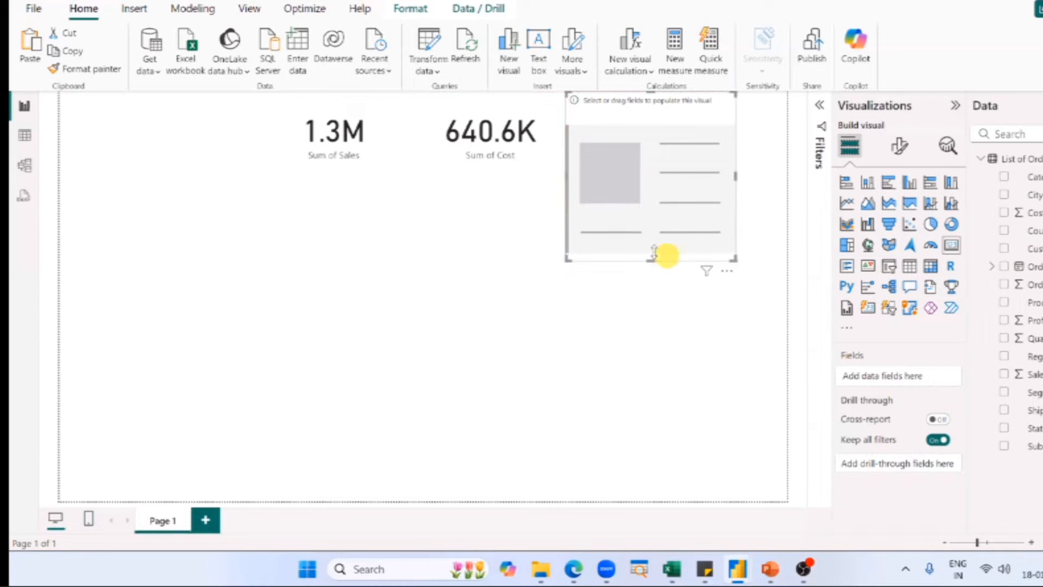
{"action": "left_click_drag", "start_coordinate": [654, 259], "coordinate": [652, 173]}
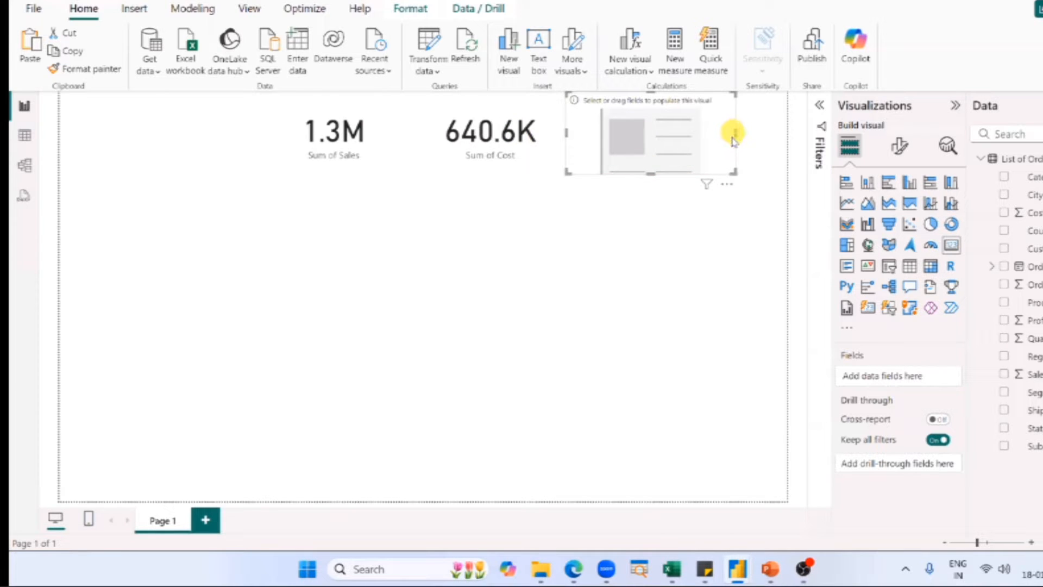
{"action": "left_click_drag", "start_coordinate": [732, 137], "coordinate": [718, 143]}
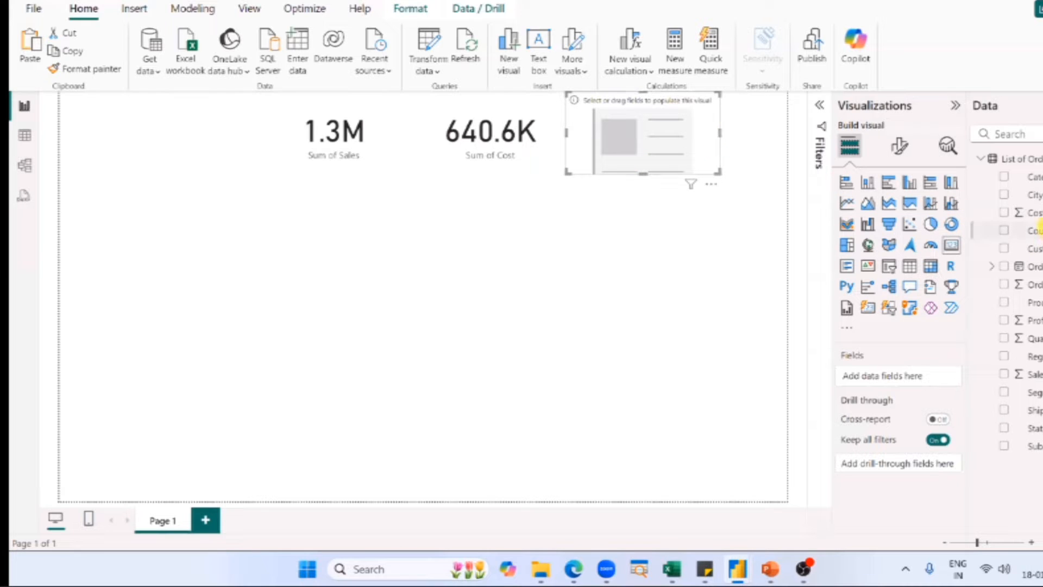
Assign the Profit field to the new card and set its callout value to 1 decimal place.
{"action": "left_click_drag", "start_coordinate": [1032, 320], "coordinate": [672, 169]}
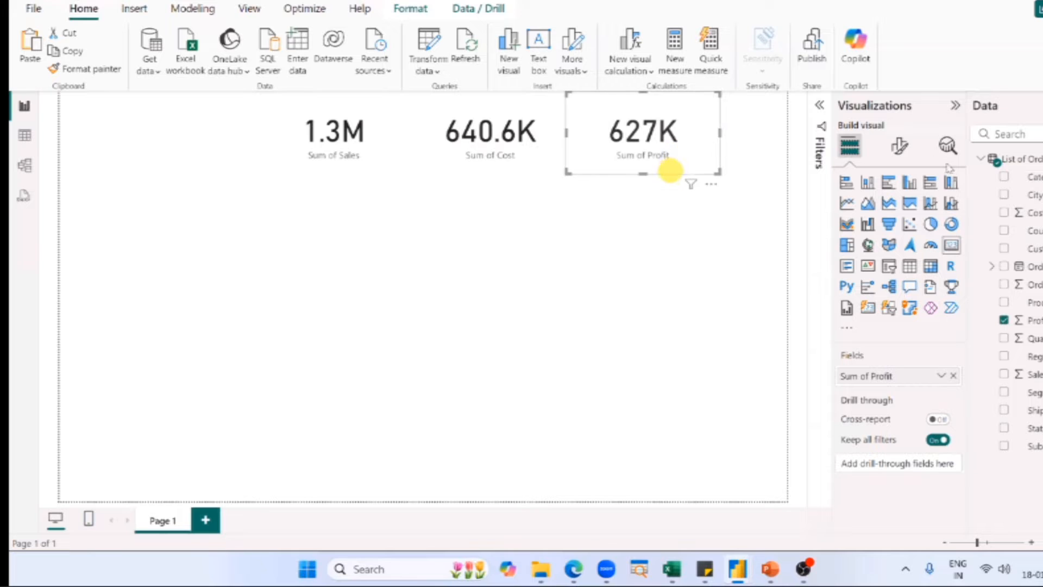
{"action": "left_click", "coordinate": [900, 148]}
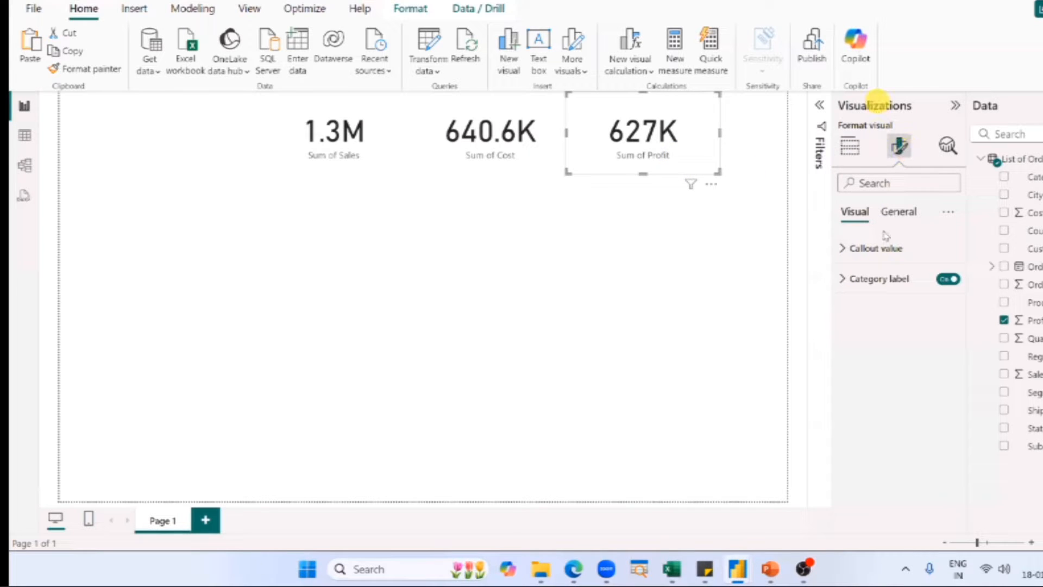
{"action": "left_click", "coordinate": [875, 249]}
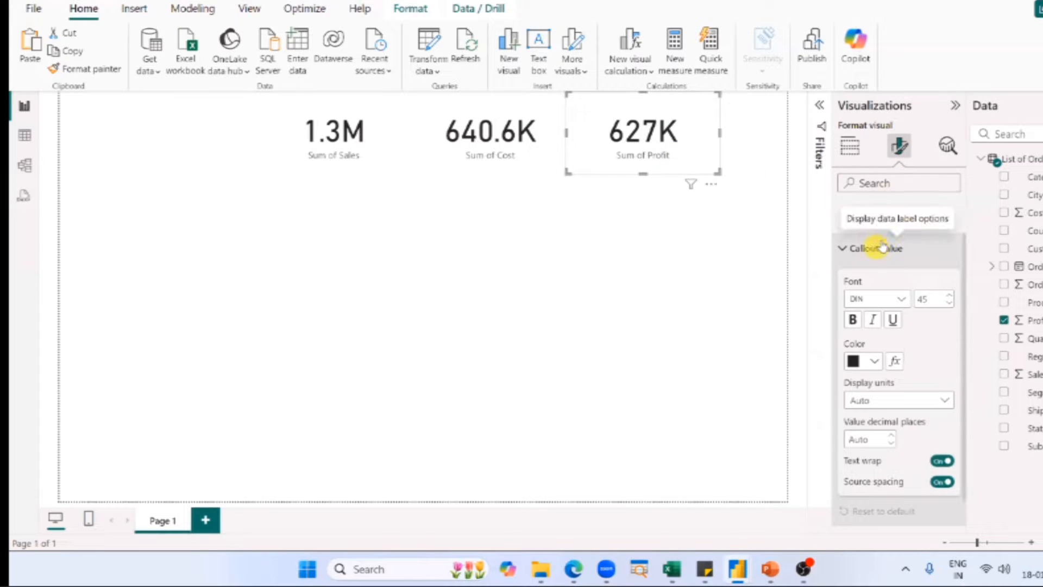
{"action": "left_click", "coordinate": [870, 438]}
{"action": "type", "text": "1"}
{"action": "left_click", "coordinate": [609, 332]}
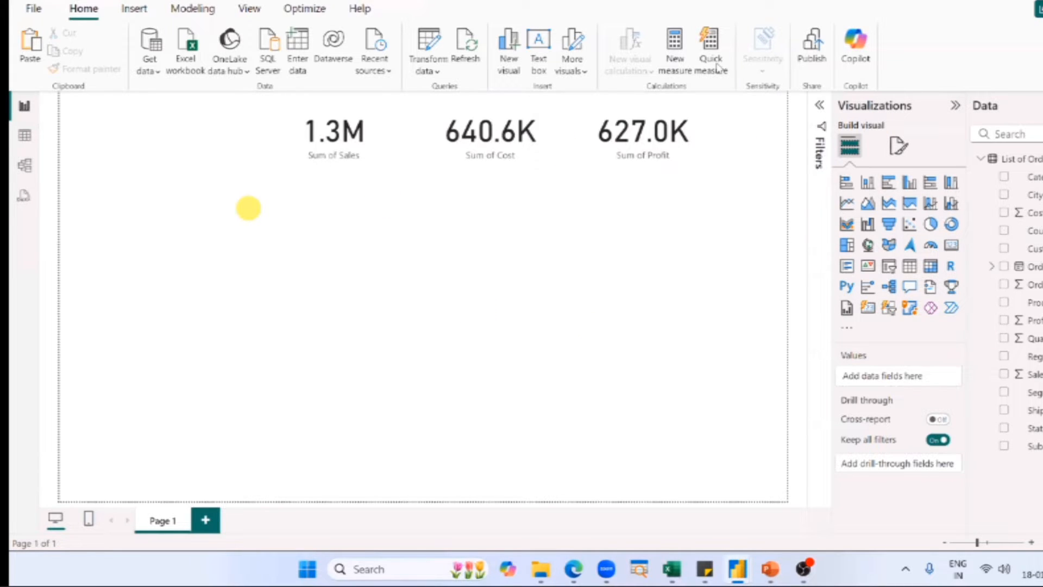
Select the Sales, Cost and Profit cards in turn and review the Profit card's callout value formatting.
{"action": "left_click", "coordinate": [317, 129]}
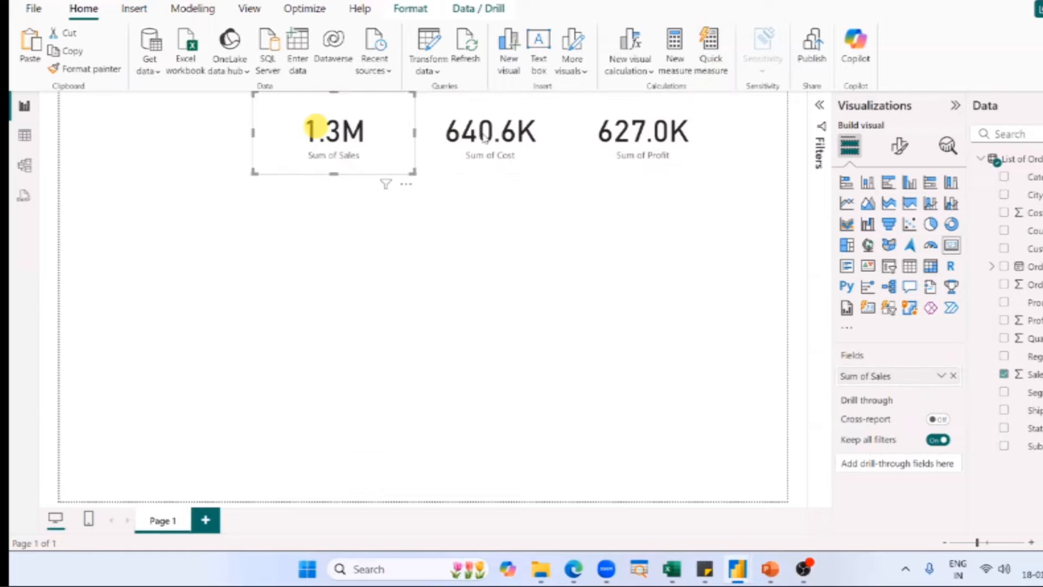
{"action": "left_click", "coordinate": [483, 133]}
{"action": "left_click", "coordinate": [602, 141]}
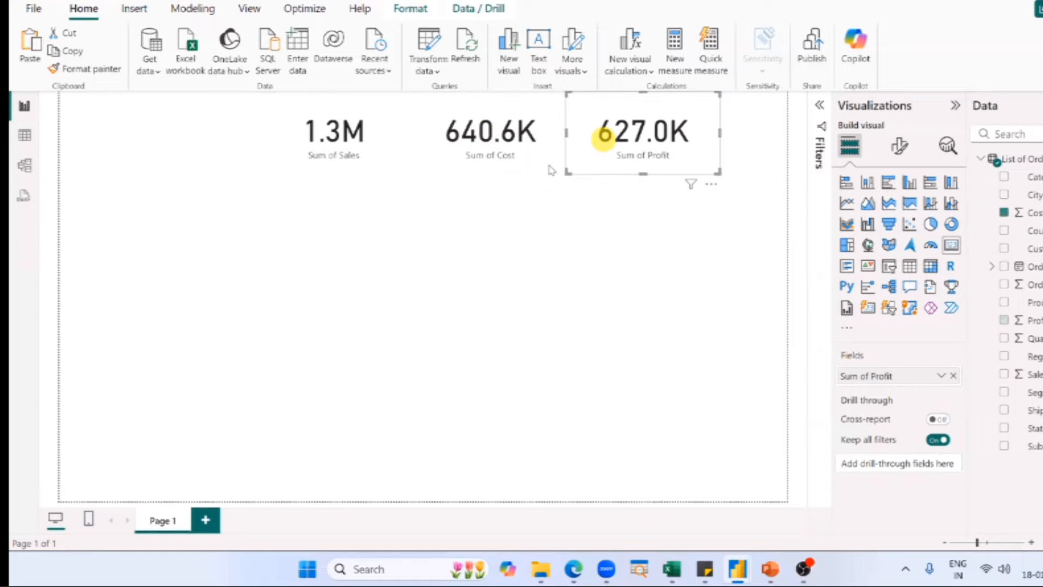
{"action": "left_click", "coordinate": [899, 147]}
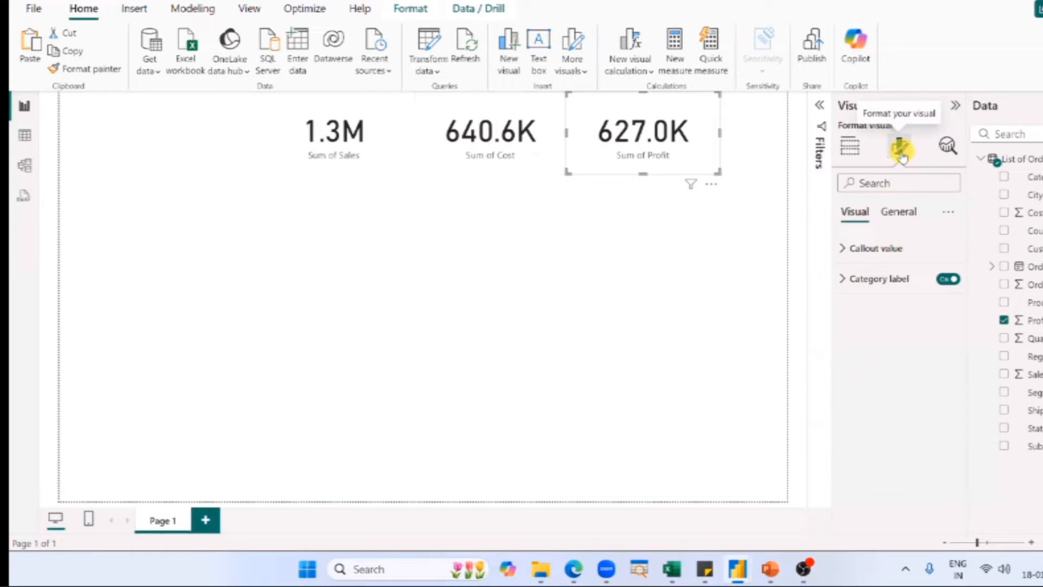
{"action": "left_click", "coordinate": [871, 248]}
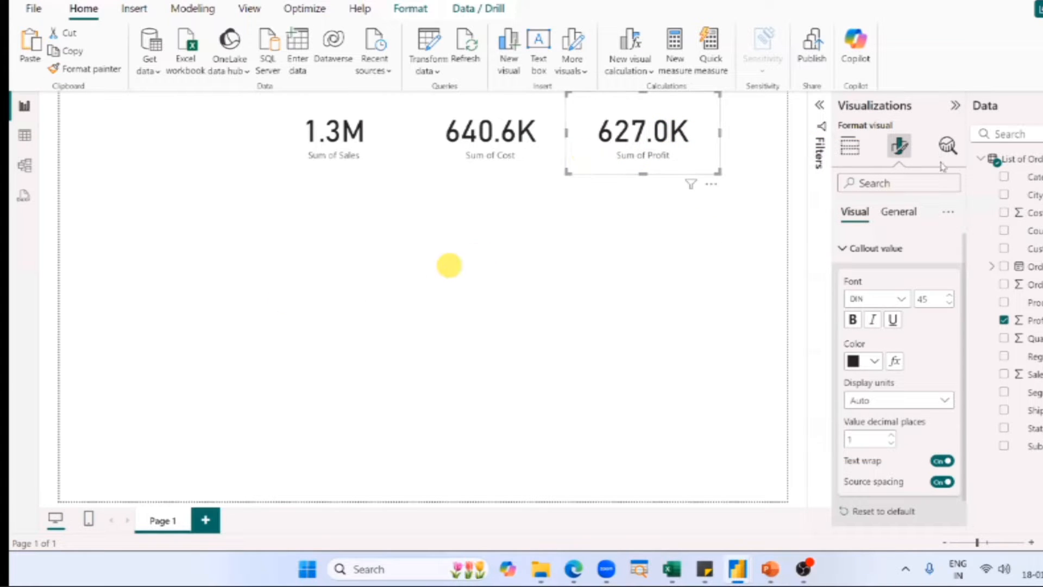
{"action": "left_click", "coordinate": [272, 303]}
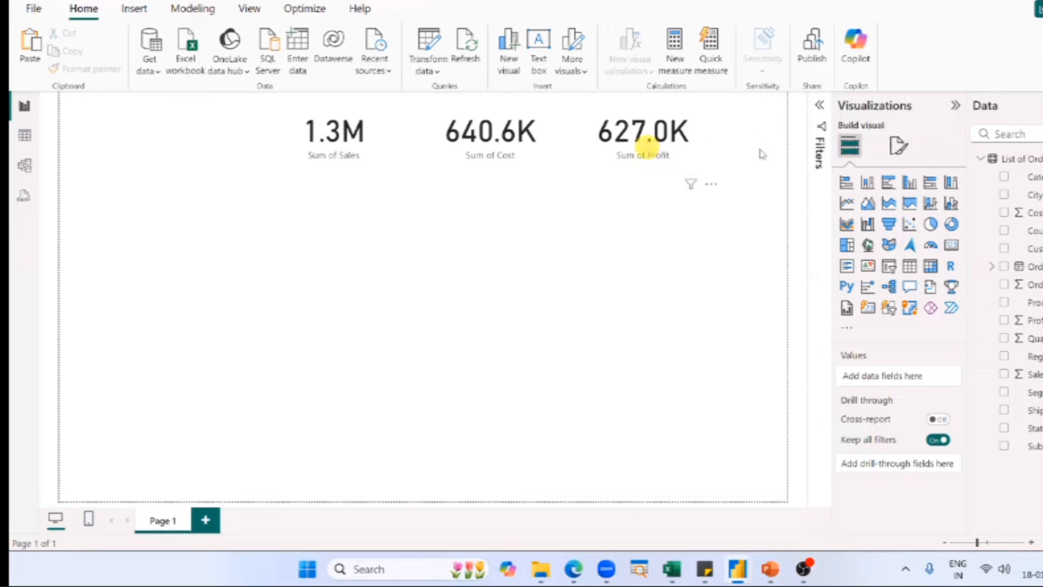
{"action": "left_click", "coordinate": [646, 146]}
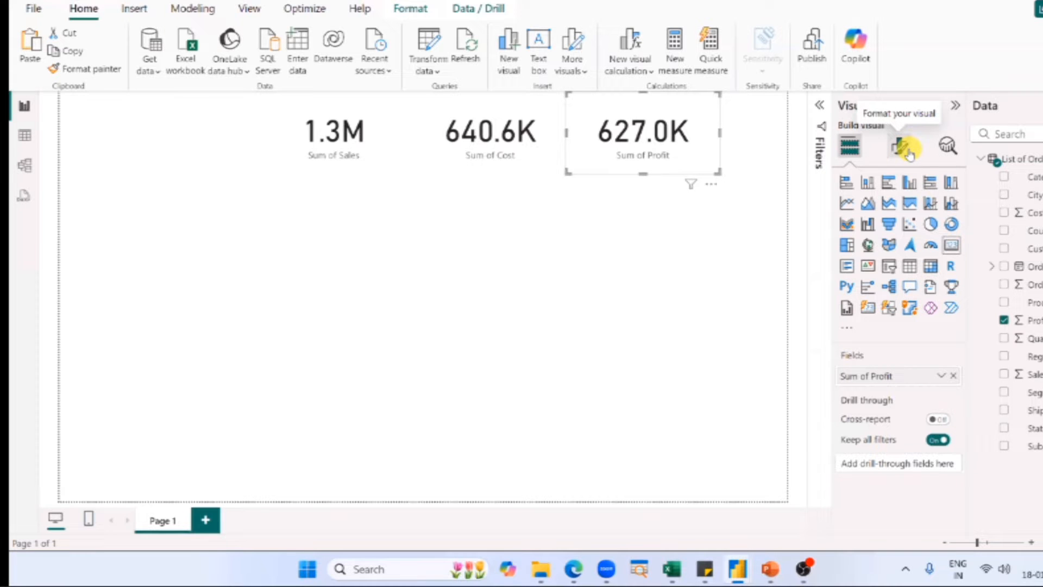
Switch to the PowerPoint slide show and view the "Creating a Card" slide.
{"action": "key", "text": "alt+Tab"}
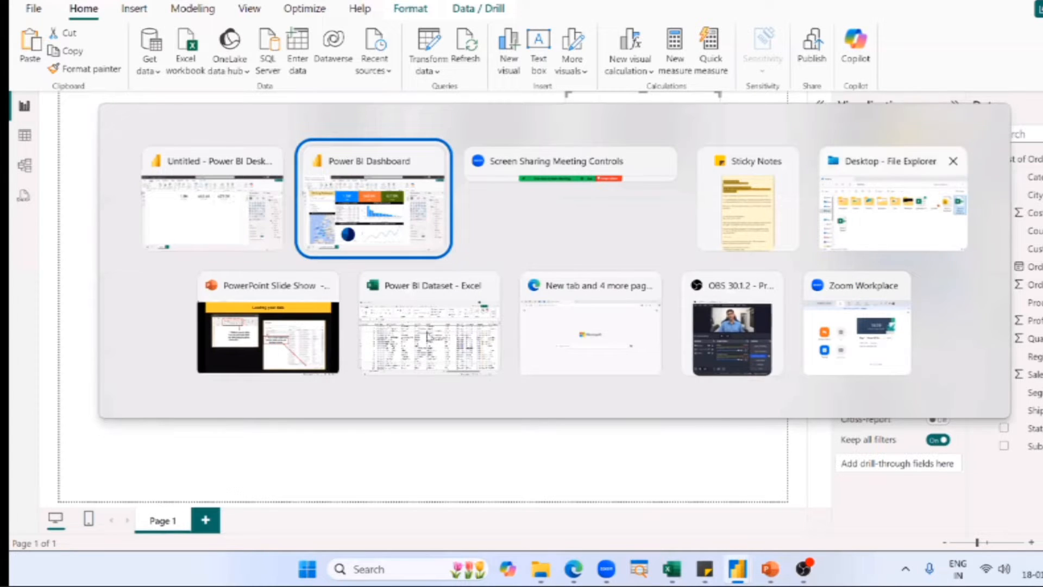
{"action": "left_click", "coordinate": [272, 347]}
{"action": "left_click", "coordinate": [454, 330]}
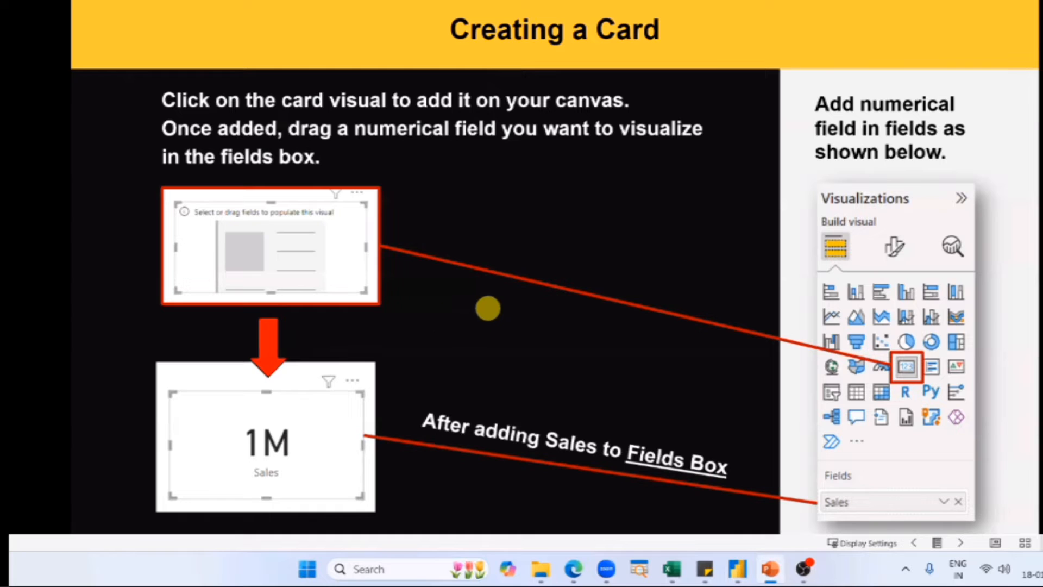
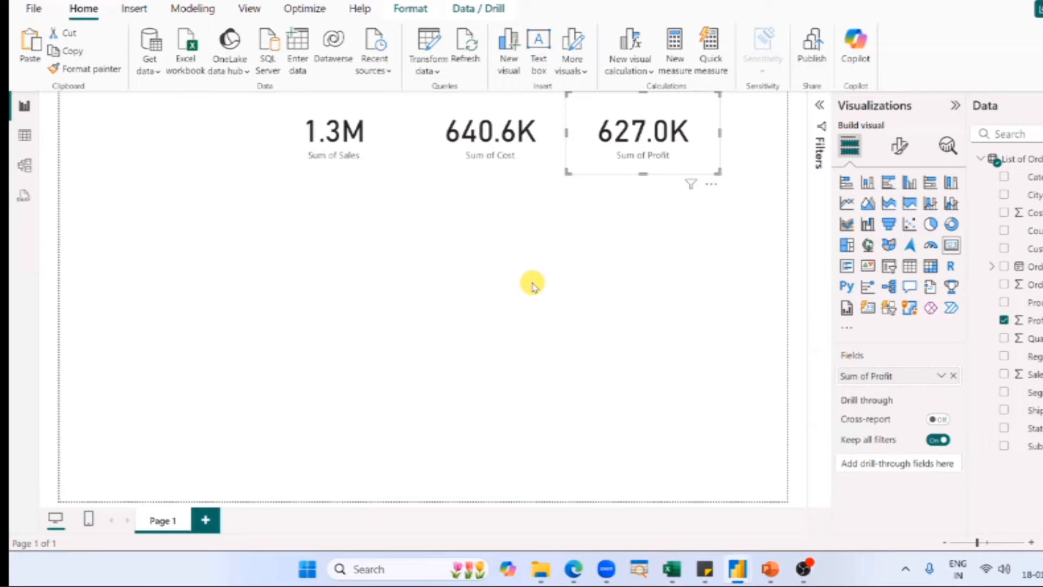
Switch to the SN Corp Dashboard report and select the List of Company Customers table to inspect its columns.
{"action": "key", "text": "alt+Tab"}
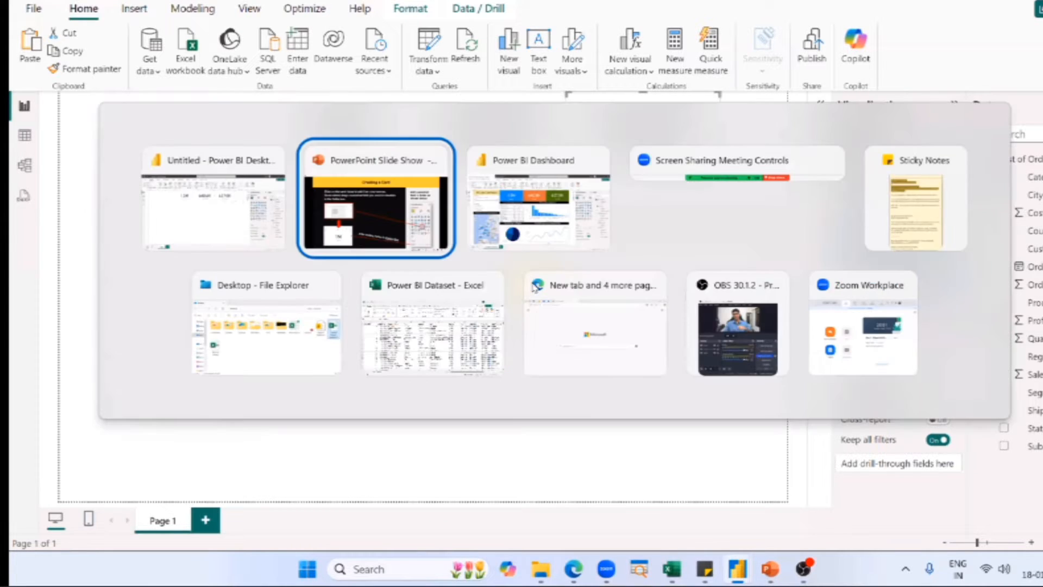
{"action": "key", "text": "alt+Tab"}
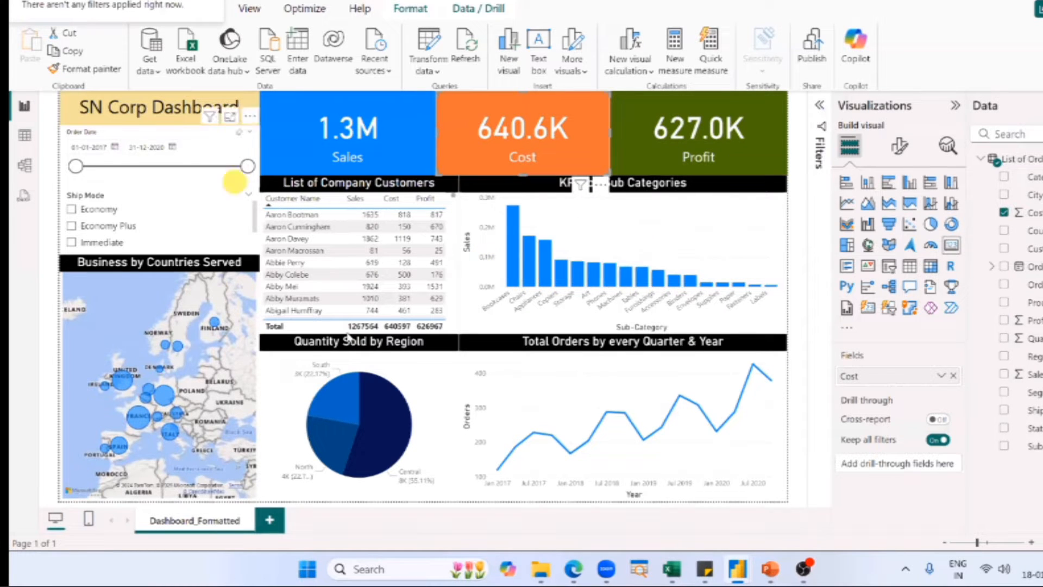
{"action": "left_click", "coordinate": [293, 183]}
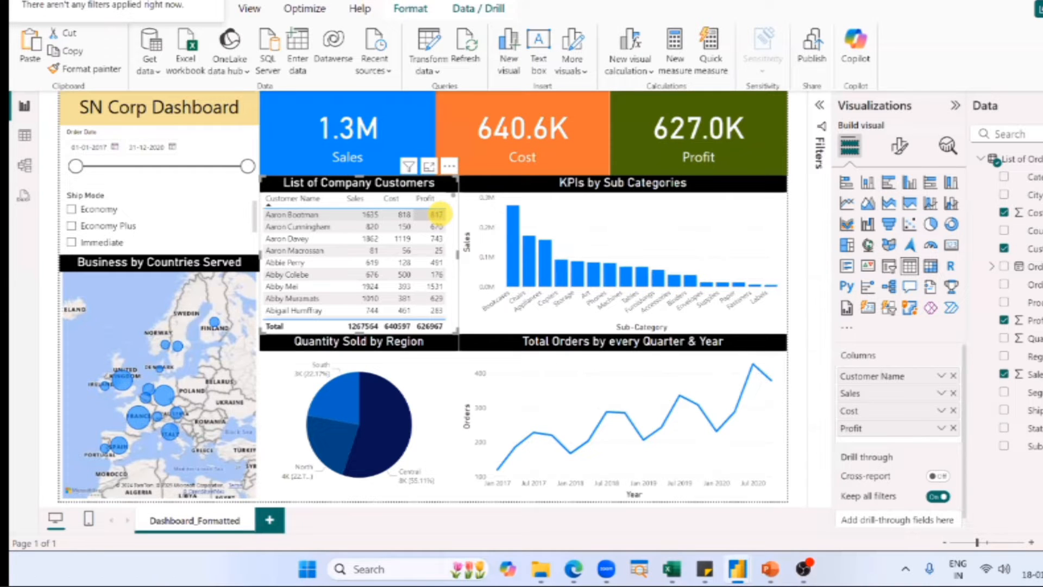
Switch to the Power BI Dataset workbook in Excel and review the Customer Name and Sales columns.
{"action": "key", "text": "alt+Tab"}
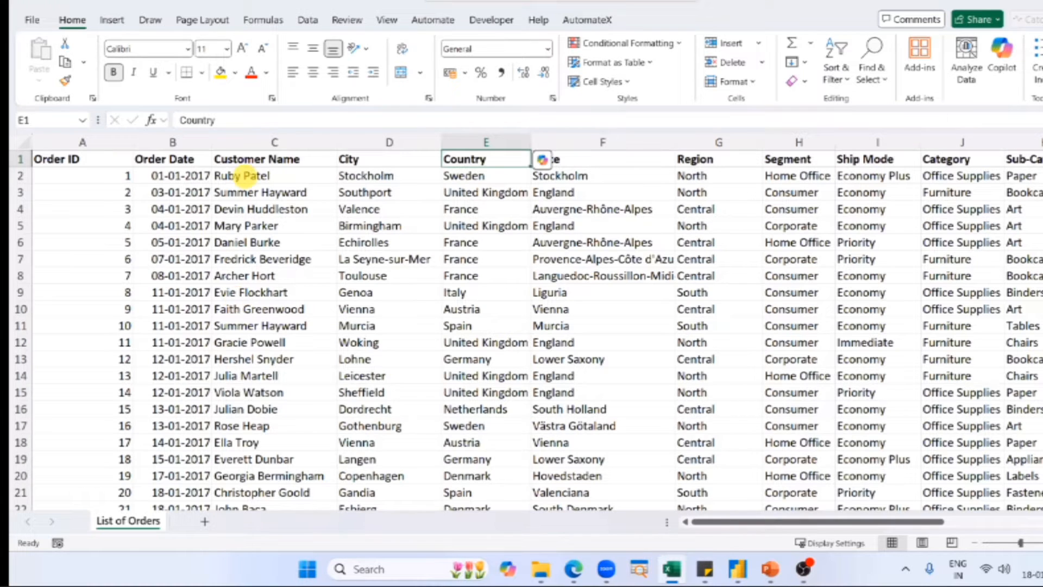
{"action": "left_click", "coordinate": [274, 142]}
{"action": "scroll", "coordinate": [945, 500], "scroll_direction": "right", "scroll_amount": 5}
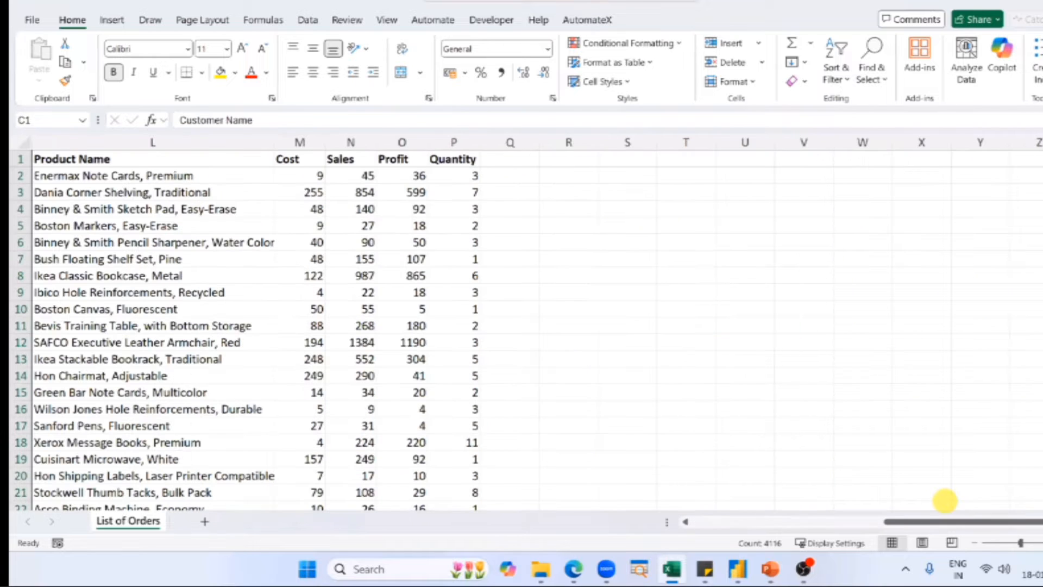
{"action": "left_click", "coordinate": [351, 142]}
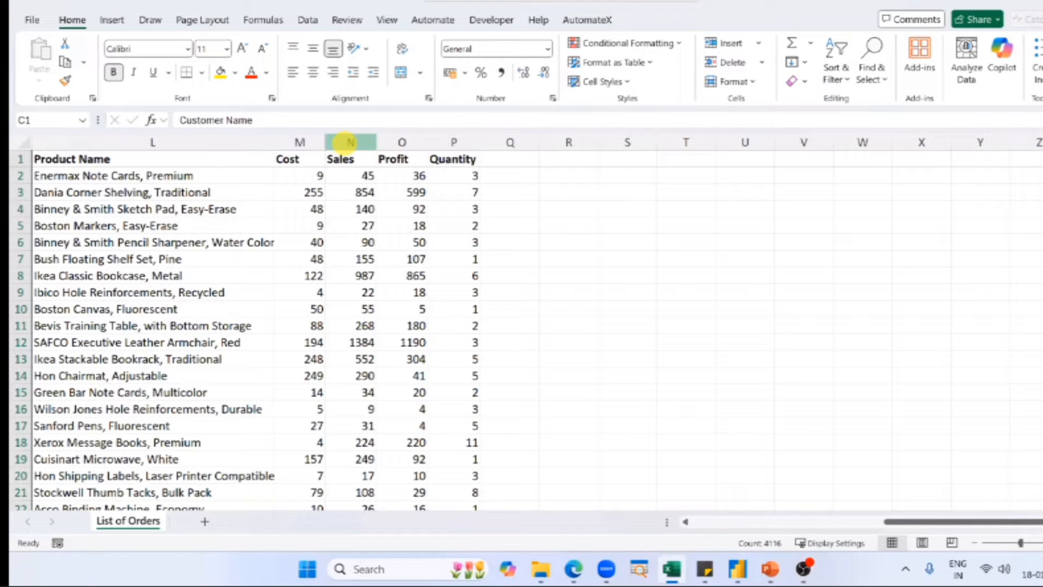
{"action": "left_click", "coordinate": [709, 525]}
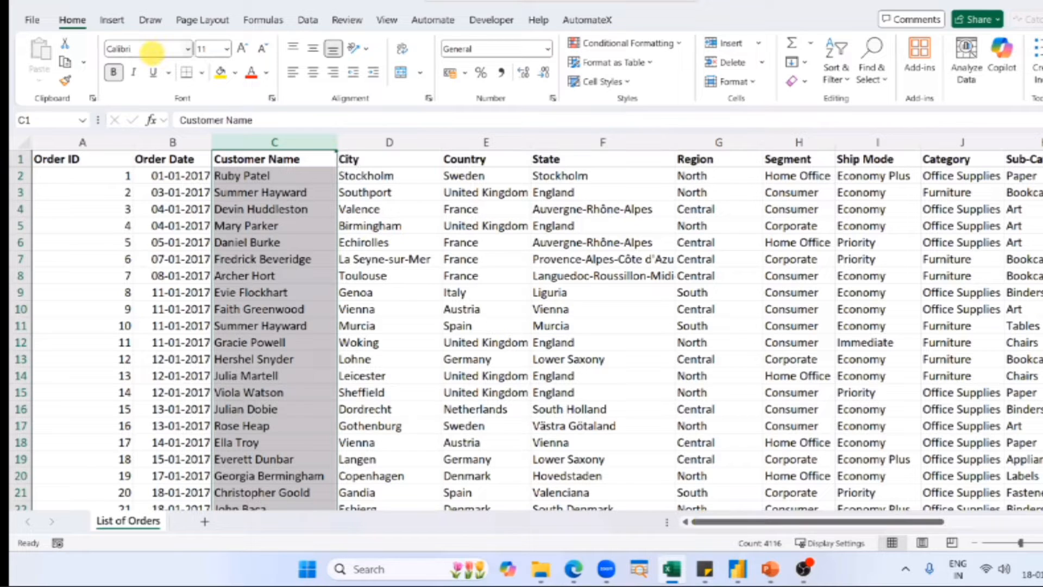
Fill the customer name in C2 down through C8 and switch back to the SN Corp Dashboard report.
{"action": "left_click", "coordinate": [276, 173]}
{"action": "left_click_drag", "start_coordinate": [336, 184], "coordinate": [278, 254]}
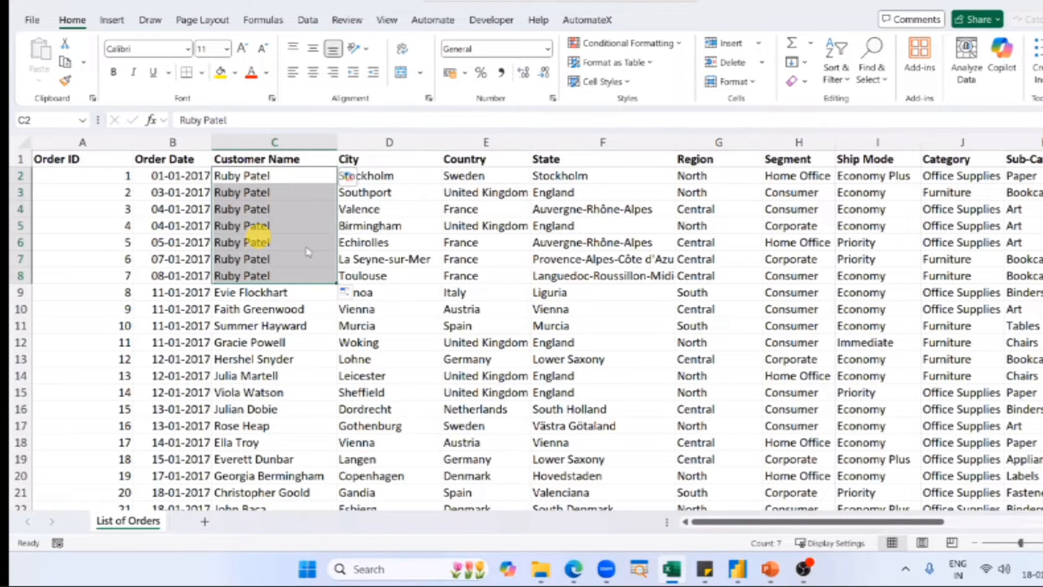
{"action": "key", "text": "alt+Tab"}
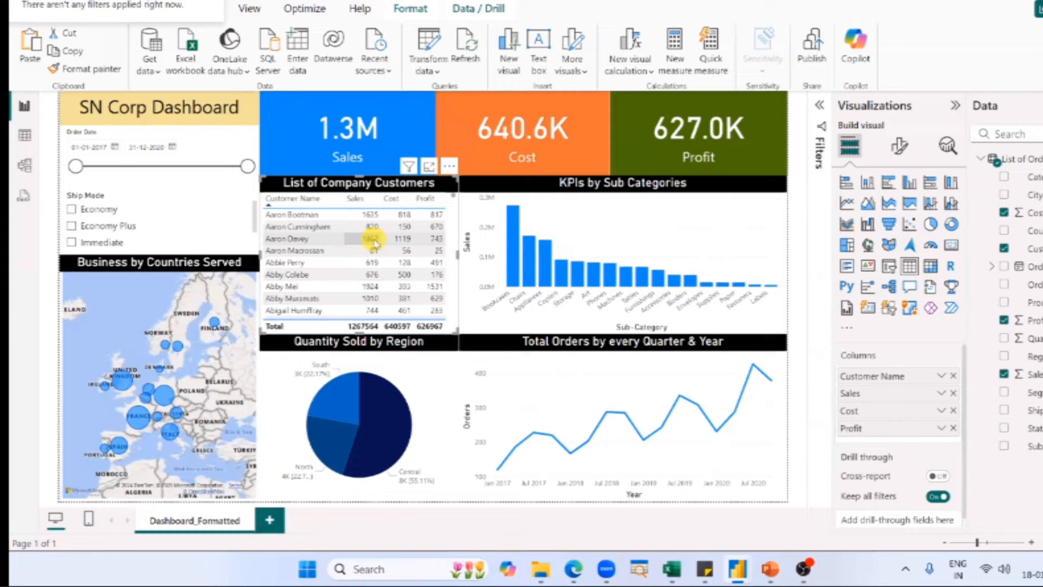
View the KPIs by Sub Categories chart in the SN Corp Dashboard and clear the visual selection.
{"action": "key", "text": "alt+Tab"}
{"action": "key", "text": "alt+Tab"}
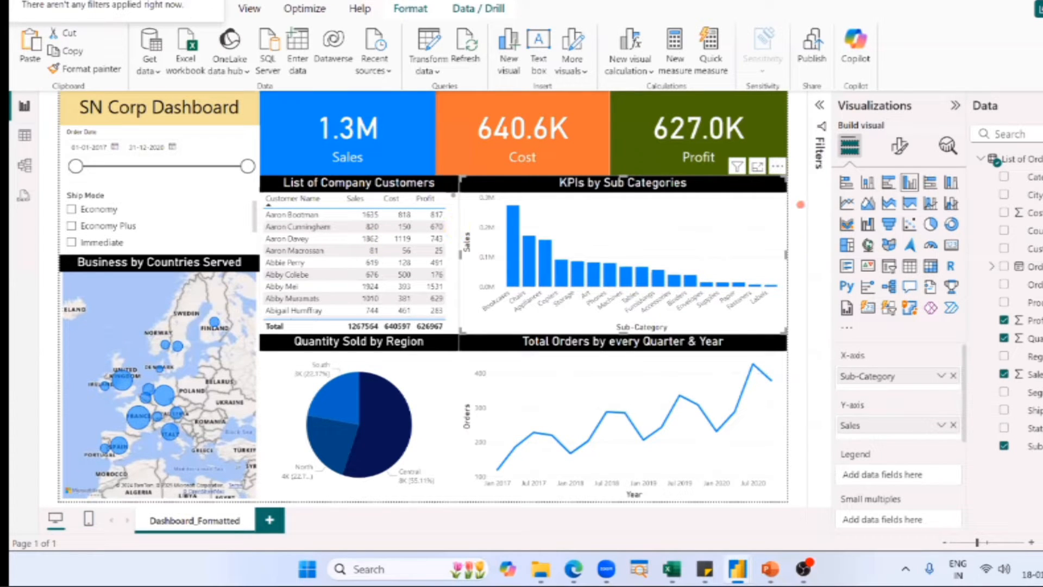
{"action": "left_click", "coordinate": [800, 205]}
{"action": "double_click", "coordinate": [341, 2]}
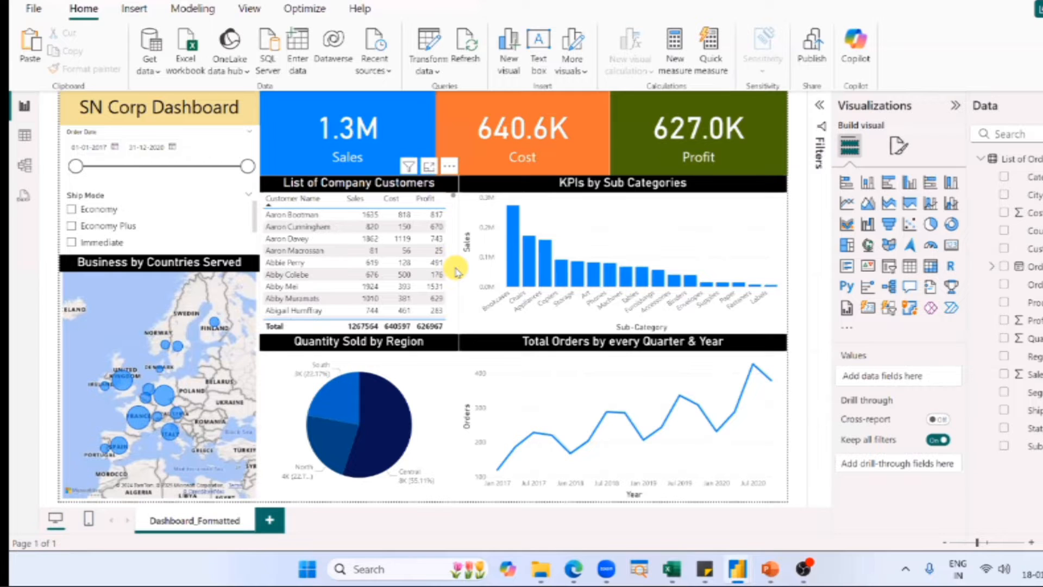
Switch to the untitled report, add a Table visual and place it directly beneath the Sales card.
{"action": "key", "text": "alt+Tab"}
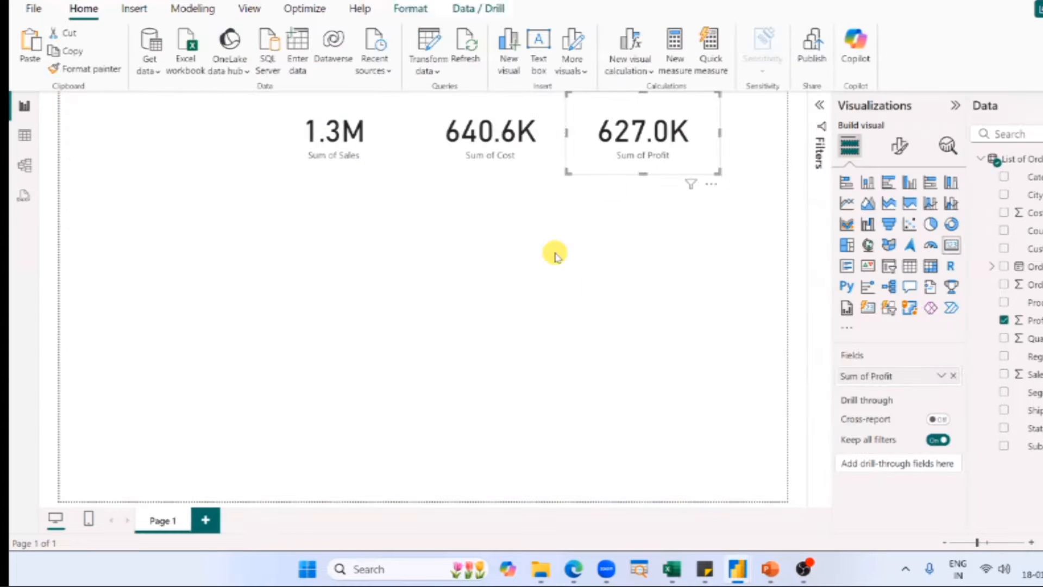
{"action": "left_click", "coordinate": [555, 255]}
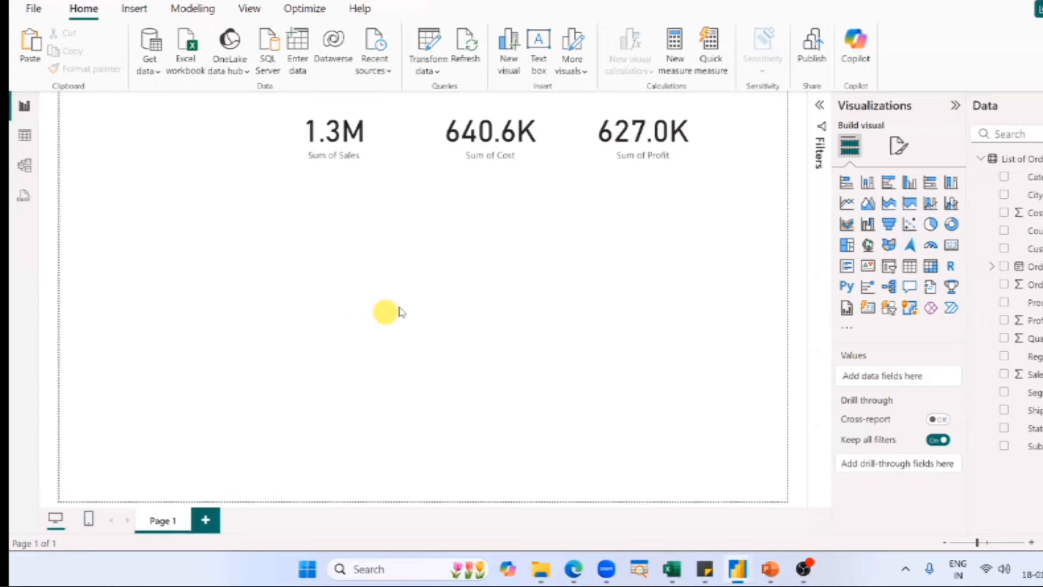
{"action": "left_click", "coordinate": [535, 163]}
{"action": "left_click", "coordinate": [341, 330]}
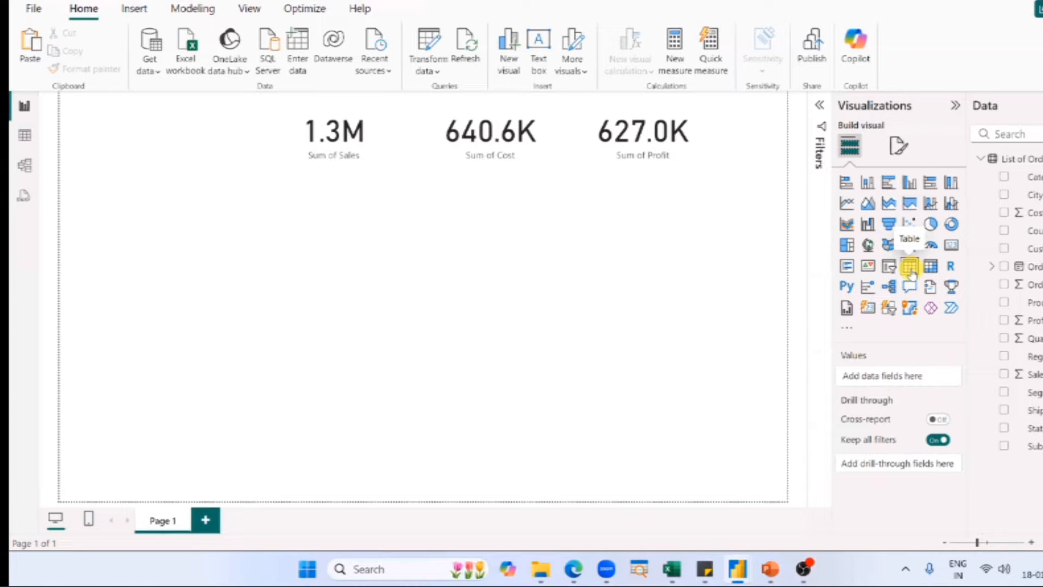
{"action": "left_click", "coordinate": [910, 266]}
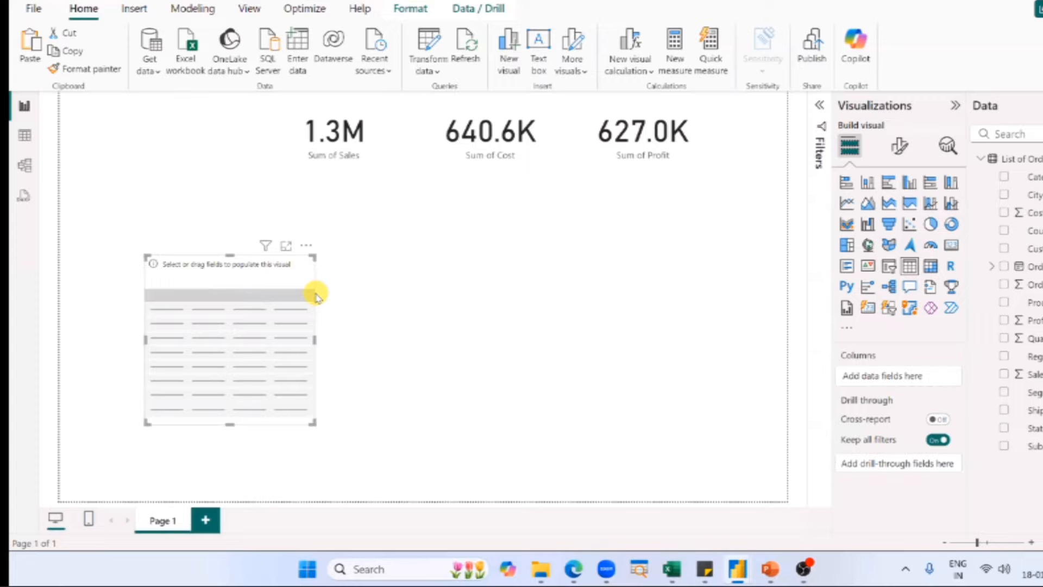
{"action": "left_click_drag", "start_coordinate": [217, 303], "coordinate": [355, 215]}
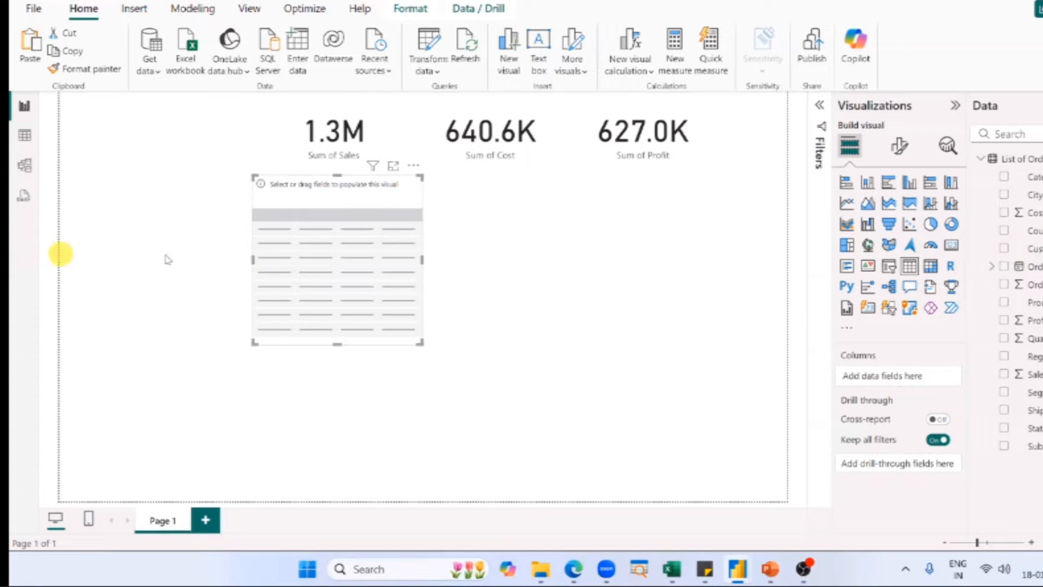
Add the Customer Name, Sales, Cost and Profit fields to the table and widen it to fit all four columns.
{"action": "left_click_drag", "start_coordinate": [1024, 248], "coordinate": [349, 268]}
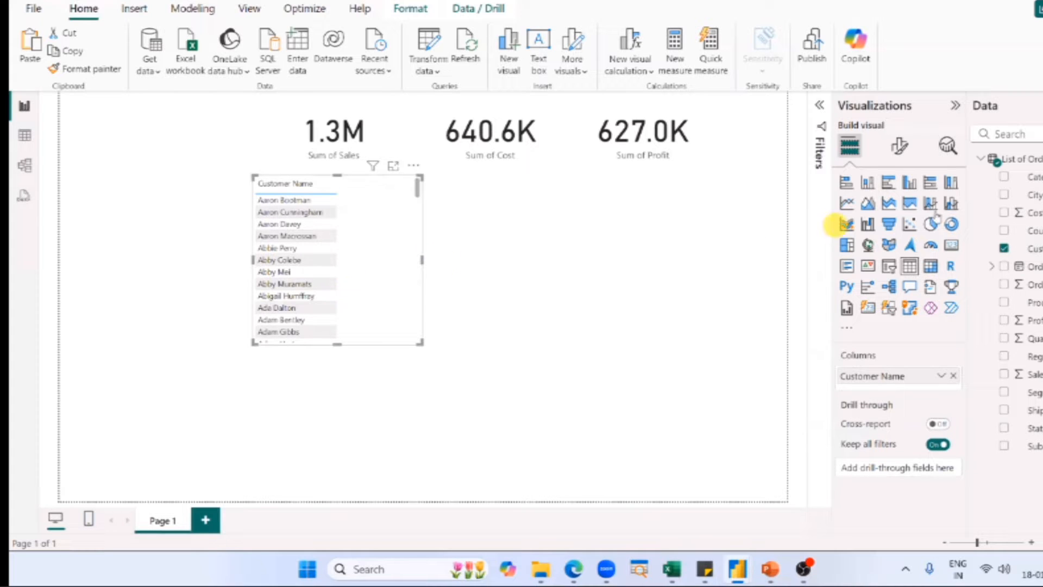
{"action": "left_click_drag", "start_coordinate": [1039, 374], "coordinate": [387, 210]}
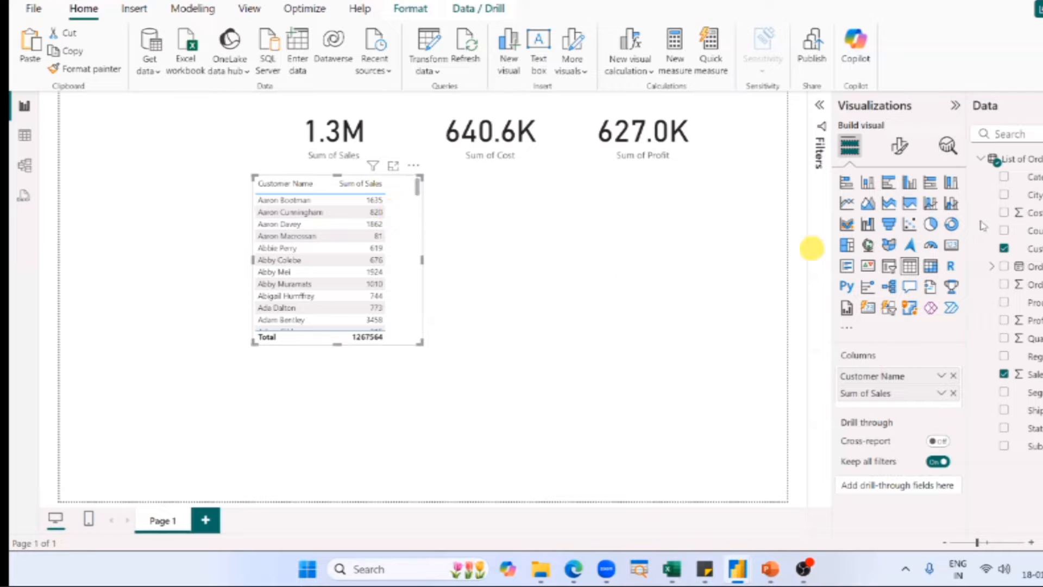
{"action": "left_click_drag", "start_coordinate": [1030, 213], "coordinate": [396, 231]}
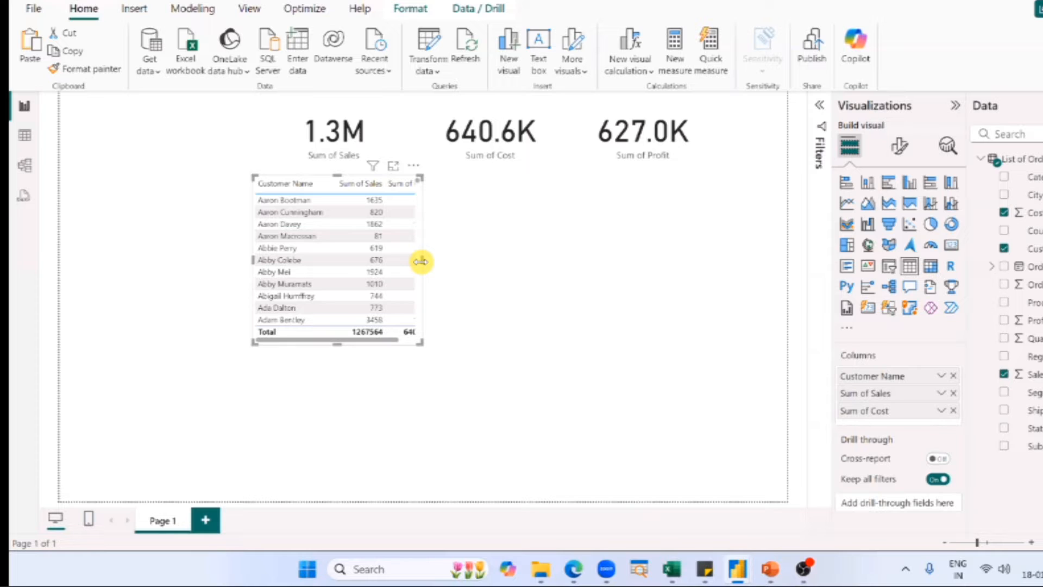
{"action": "left_click_drag", "start_coordinate": [421, 261], "coordinate": [489, 262]}
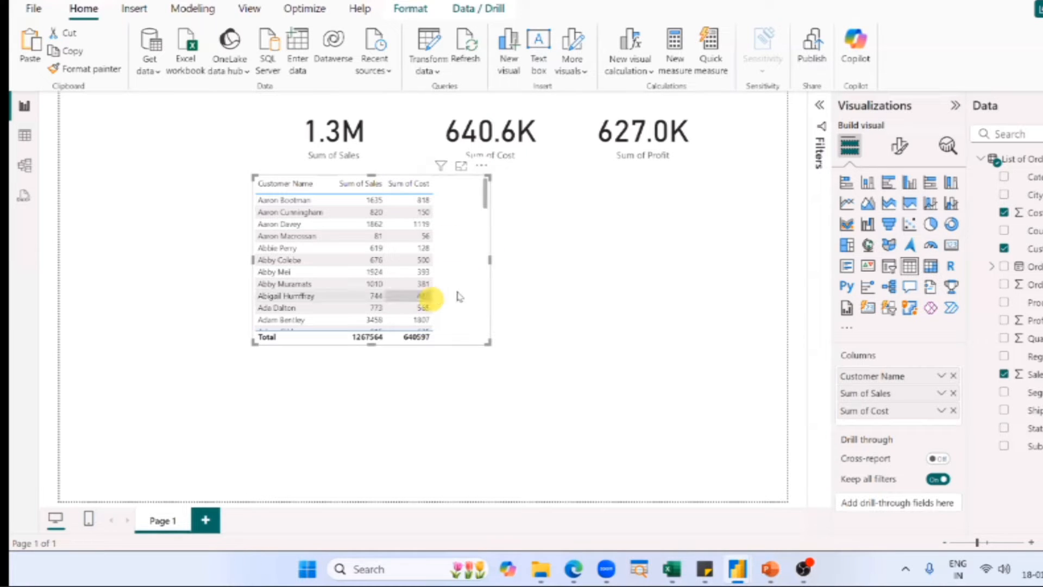
{"action": "left_click_drag", "start_coordinate": [1035, 320], "coordinate": [453, 287]}
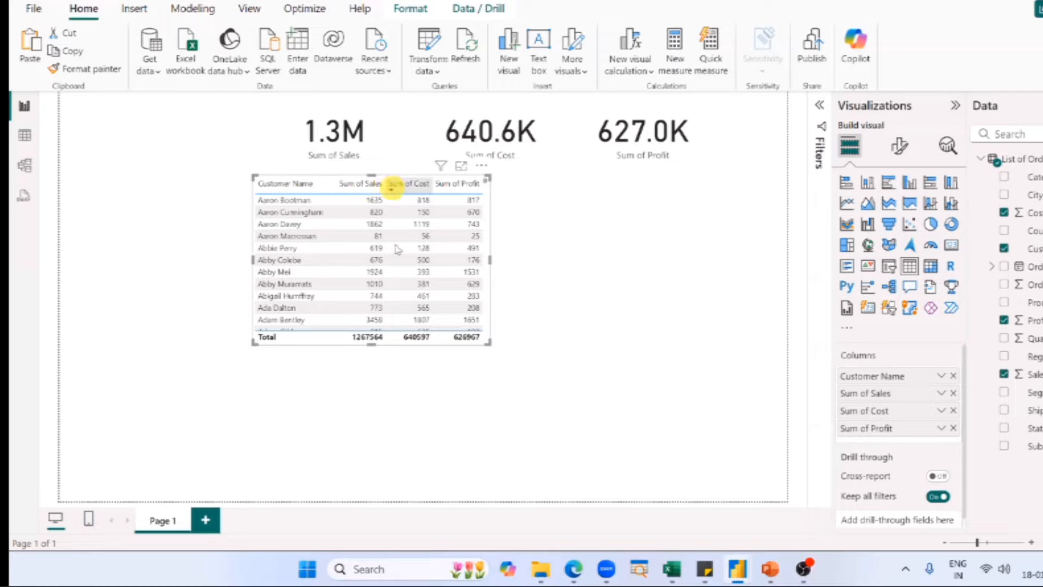
{"action": "scroll", "coordinate": [396, 242], "scroll_direction": "down", "scroll_amount": 15}
{"action": "scroll", "coordinate": [396, 248], "scroll_direction": "up", "scroll_amount": 20}
{"action": "scroll", "coordinate": [396, 249], "scroll_direction": "down", "scroll_amount": 10}
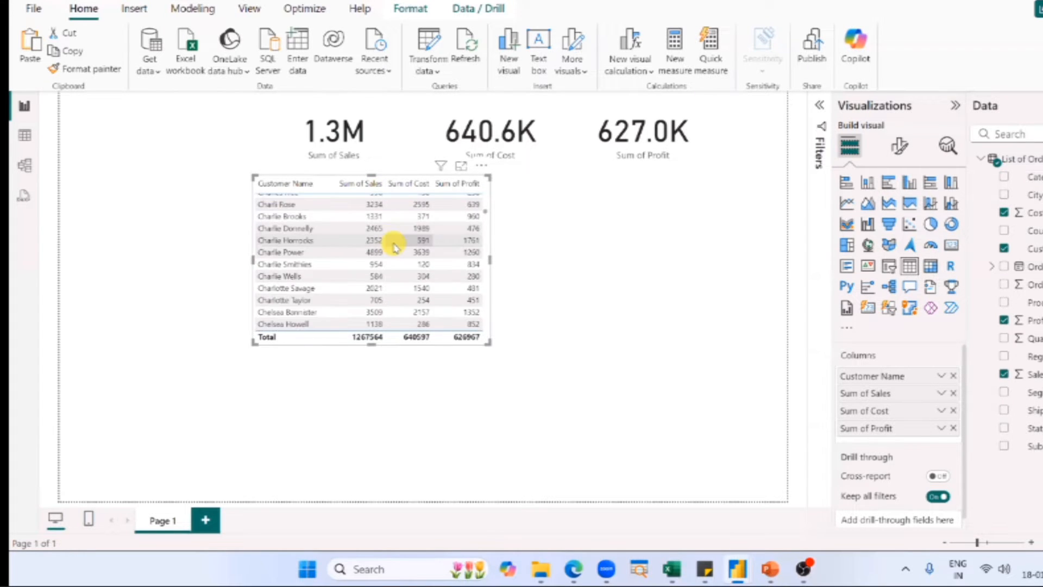
{"action": "scroll", "coordinate": [395, 246], "scroll_direction": "up", "scroll_amount": 10}
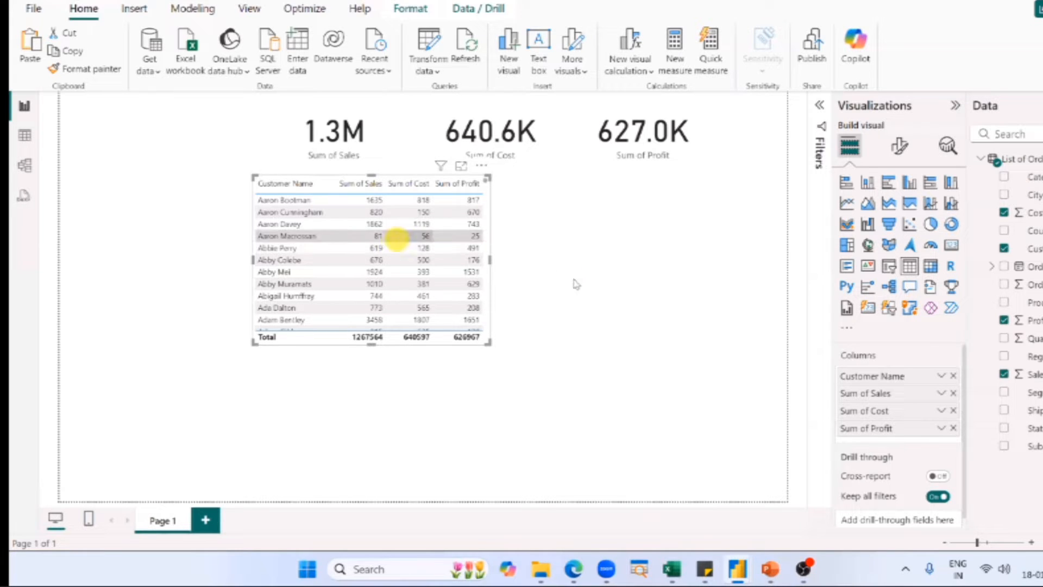
{"action": "left_click", "coordinate": [687, 263]}
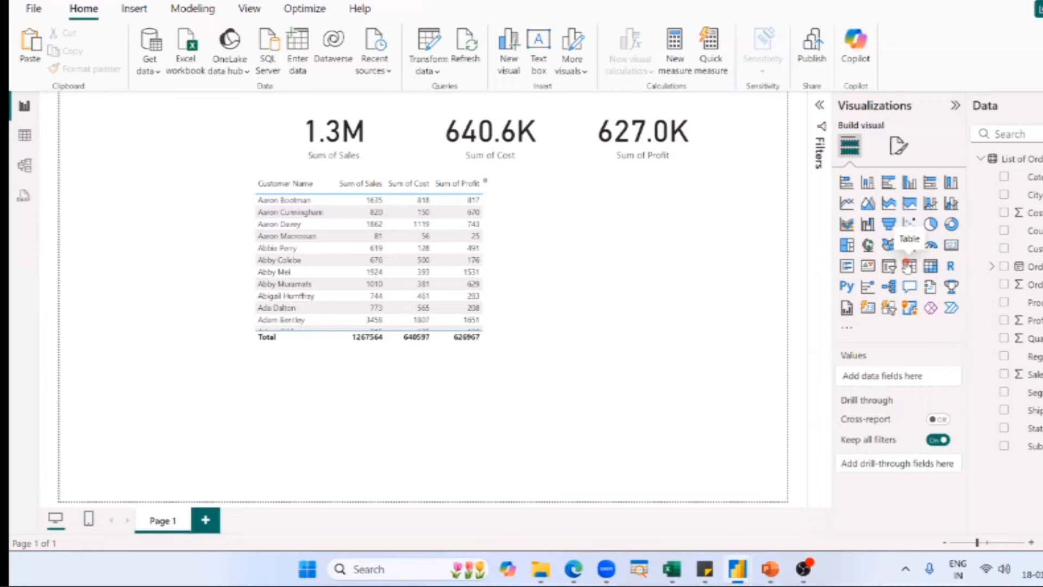
{"action": "left_click", "coordinate": [909, 265]}
{"action": "left_click_drag", "start_coordinate": [1026, 249], "coordinate": [205, 446]}
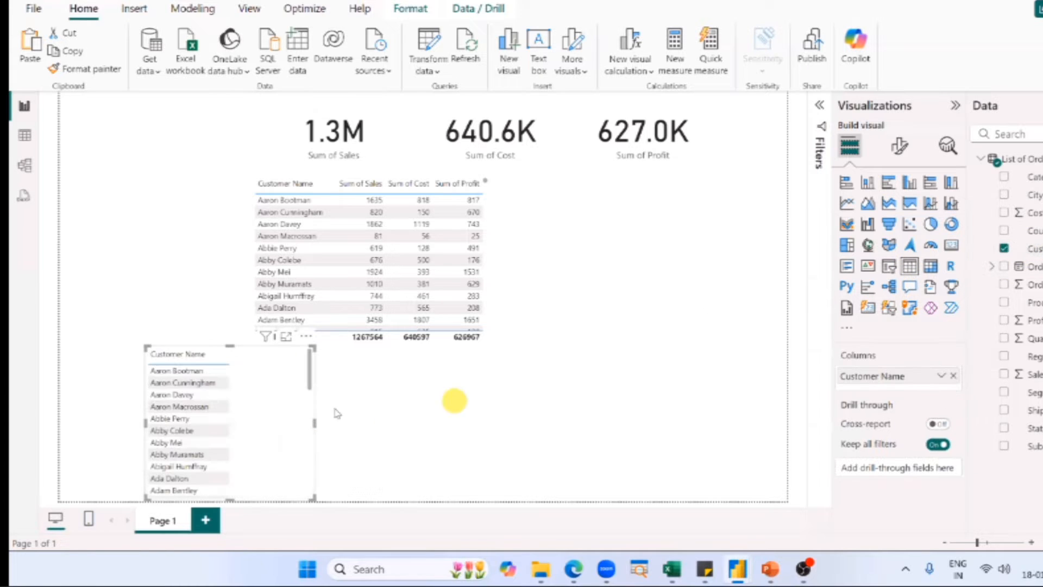
{"action": "left_click_drag", "start_coordinate": [315, 424], "coordinate": [396, 429]}
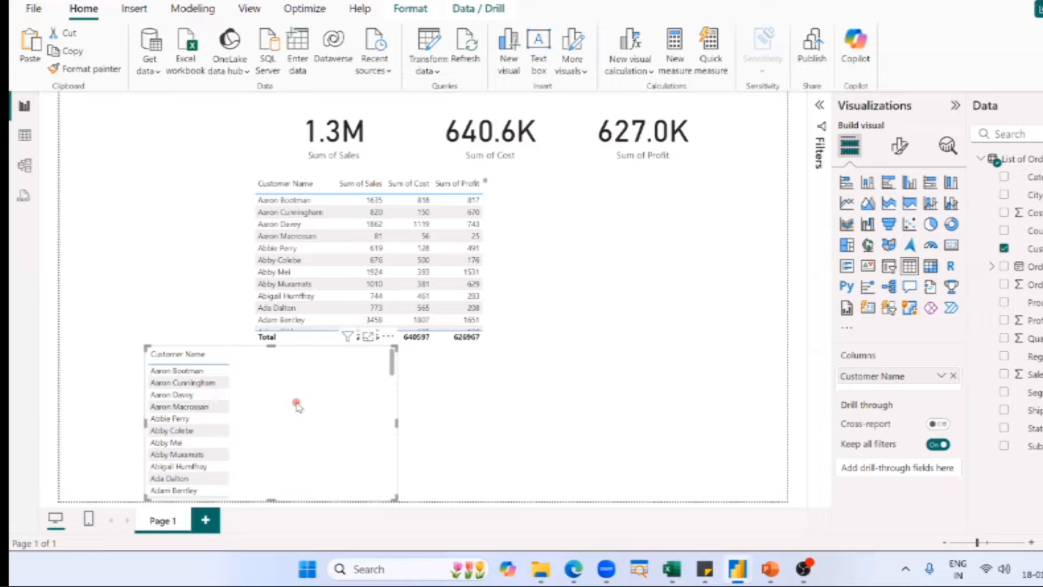
{"action": "key", "text": "Delete"}
Switch to the PowerPoint slide show, view the "Creating a Table" slide, and return to the untitled report.
{"action": "key", "text": "alt+Tab"}
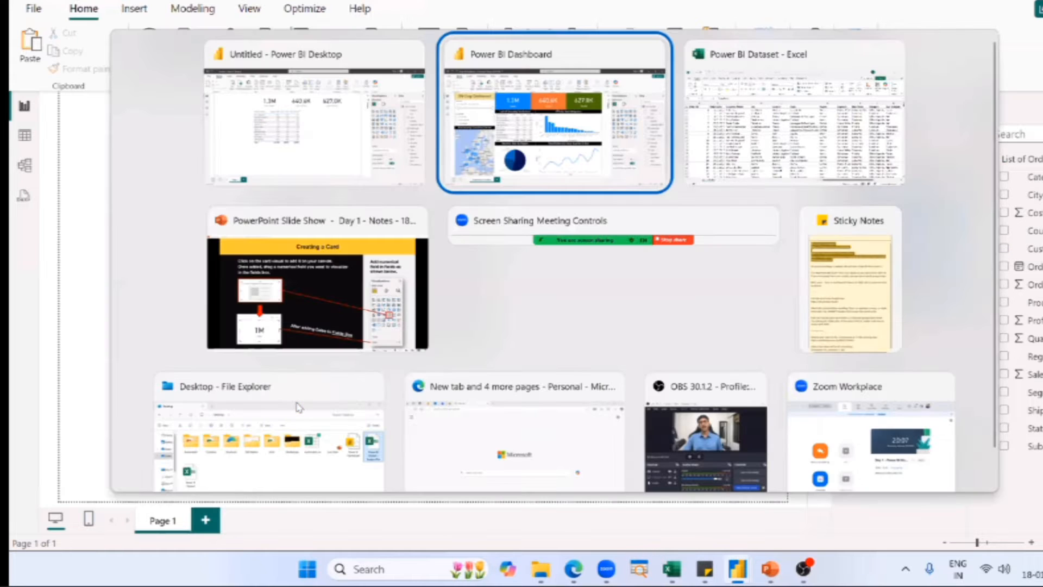
{"action": "key", "text": "Tab"}
{"action": "key", "text": "Tab"}
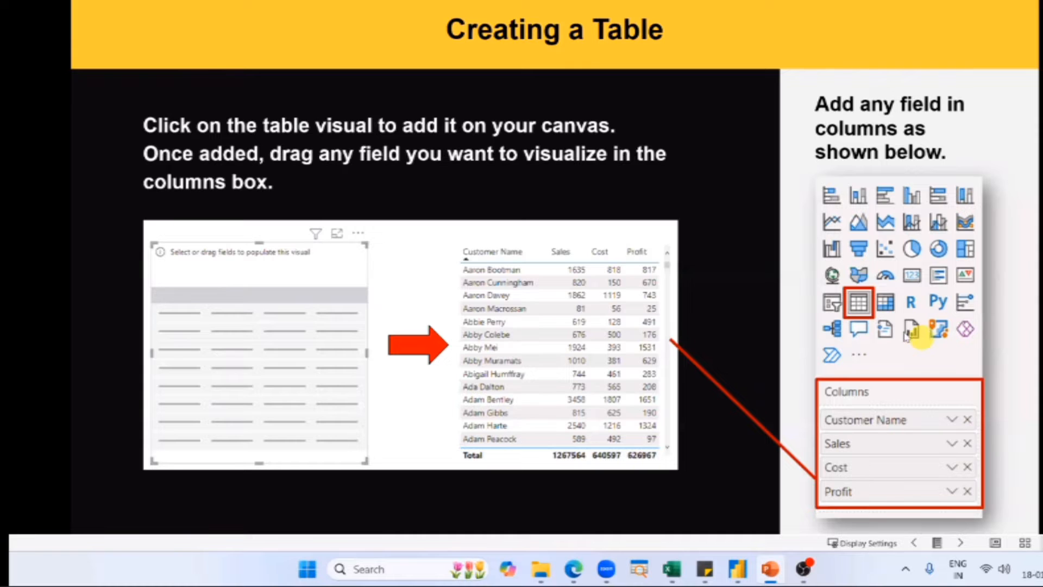
{"action": "key", "text": "alt+Tab"}
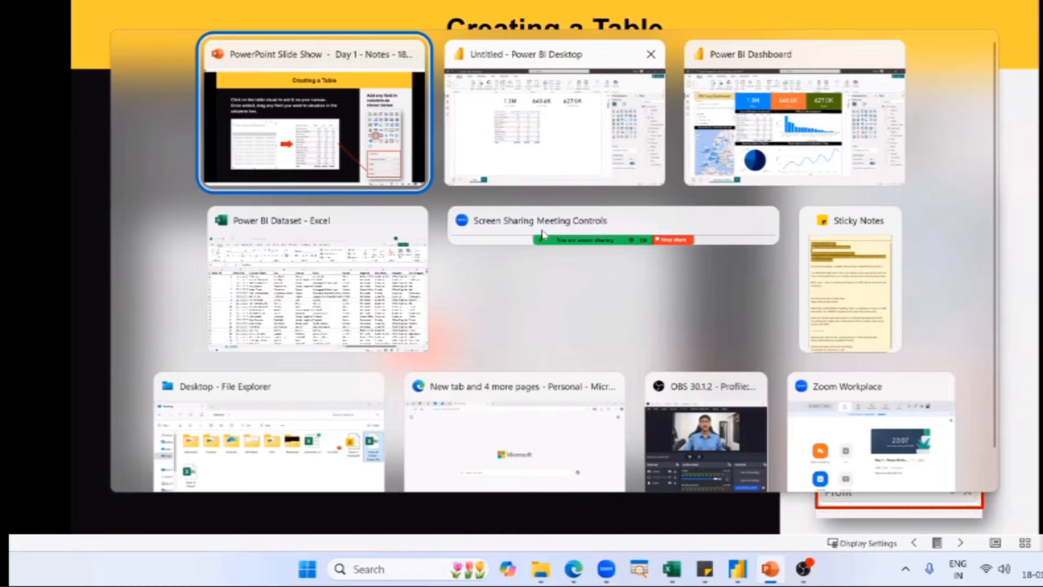
{"action": "key", "text": "alt+Tab"}
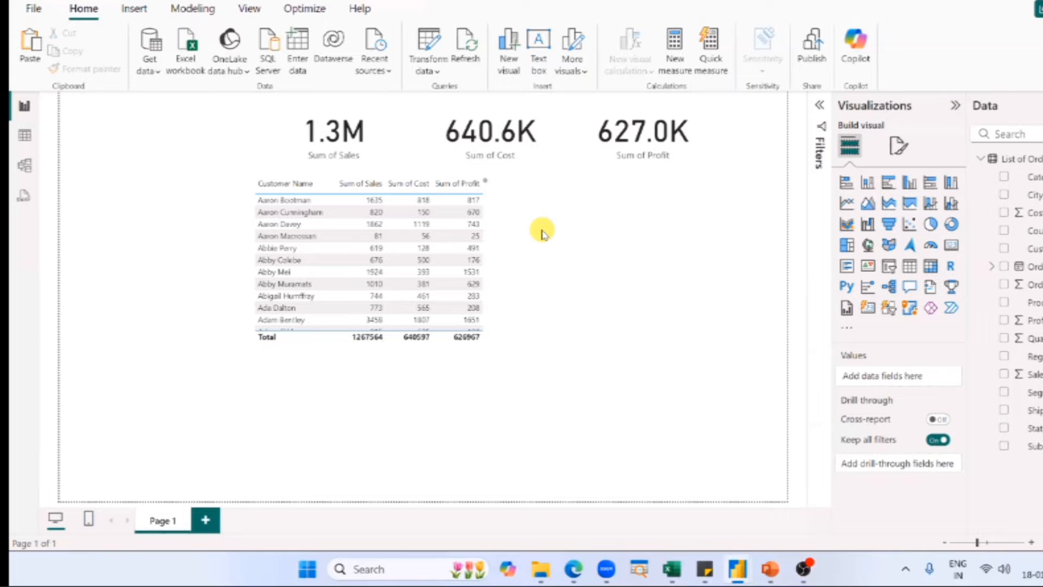
Switch to the SN Corp Dashboard, select the KPIs by Sub Categories chart and examine its Sales and Sub-Category axes.
{"action": "key", "text": "alt+Tab"}
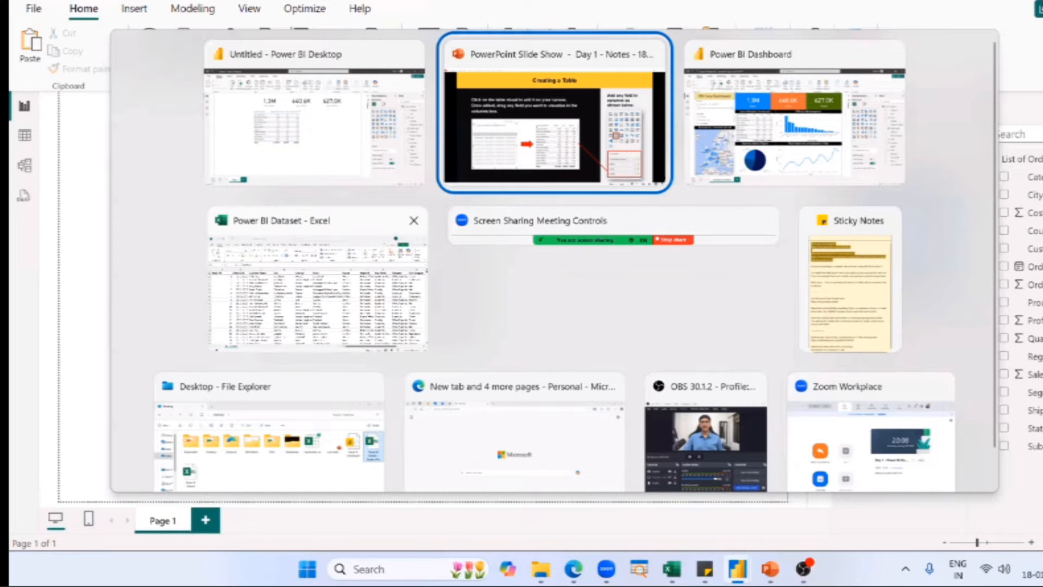
{"action": "key", "text": "alt+Tab"}
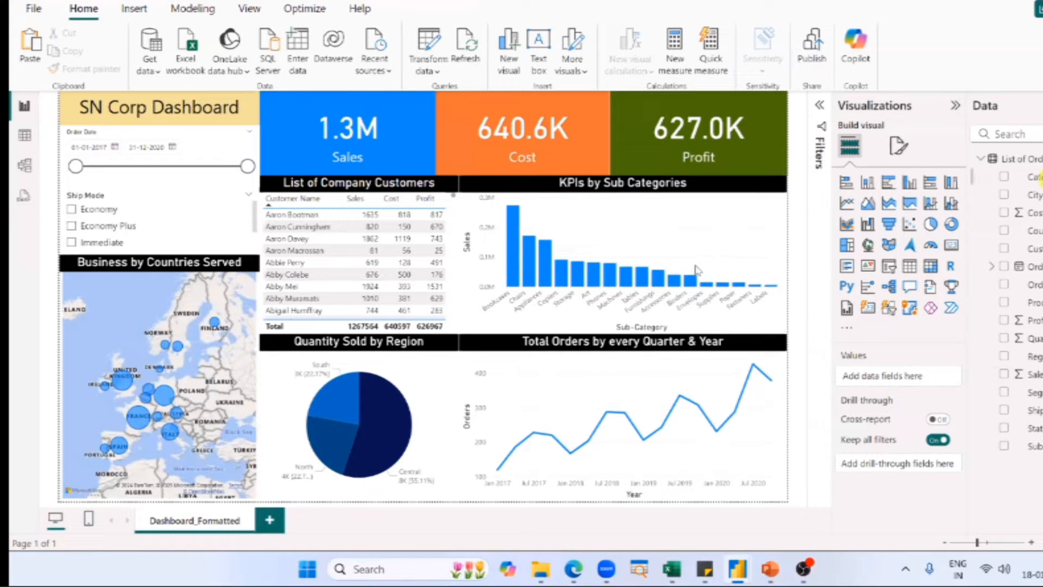
{"action": "left_click", "coordinate": [728, 223]}
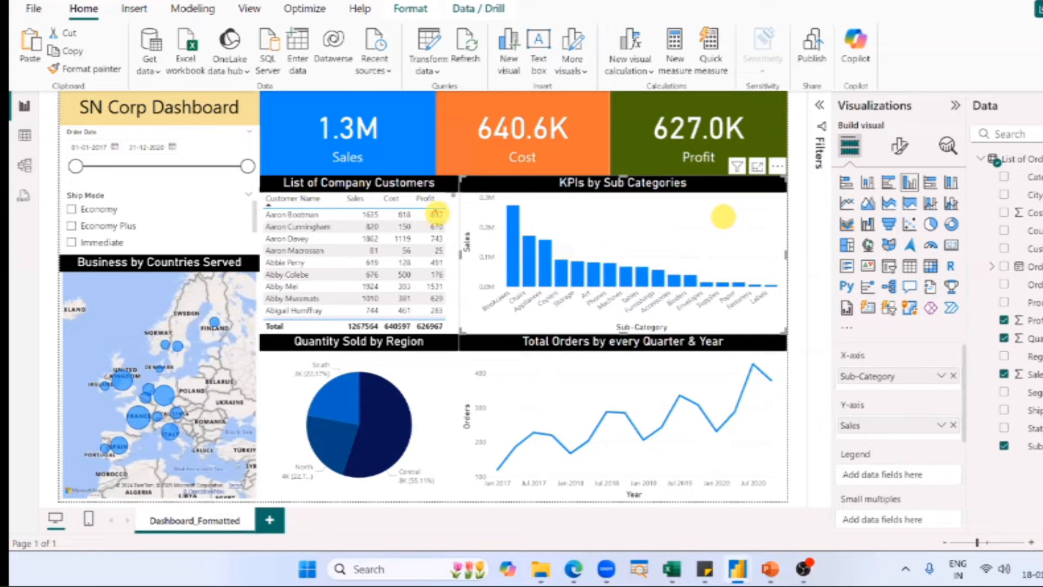
{"action": "left_click_drag", "start_coordinate": [455, 181], "coordinate": [500, 296]}
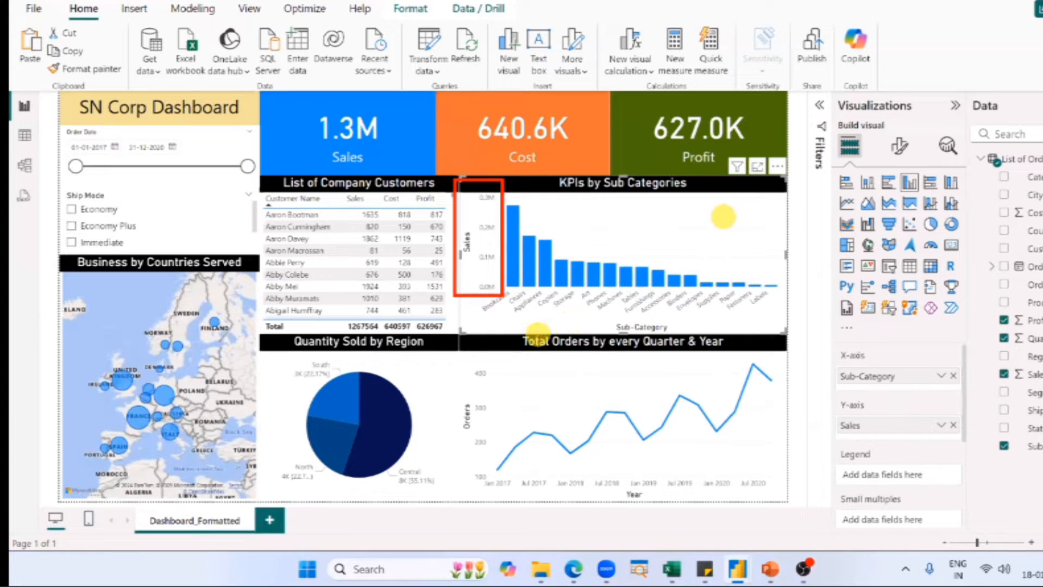
{"action": "mouse_move", "coordinate": [474, 316]}
{"action": "left_mouse_down"}
{"action": "mouse_move", "coordinate": [785, 296]}
{"action": "mouse_move", "coordinate": [793, 287]}
{"action": "left_mouse_up"}
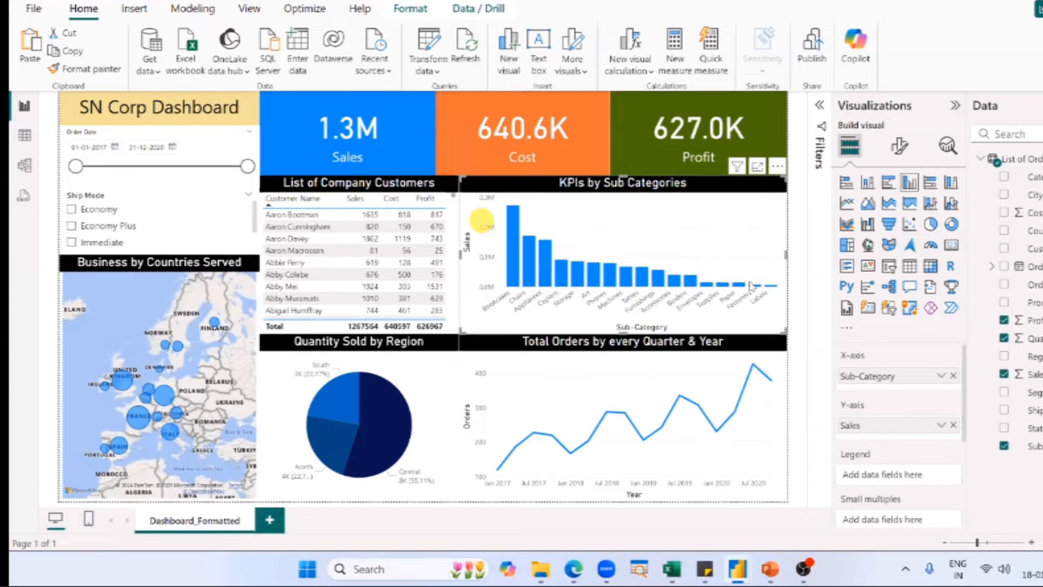
{"action": "mouse_move", "coordinate": [745, 283]}
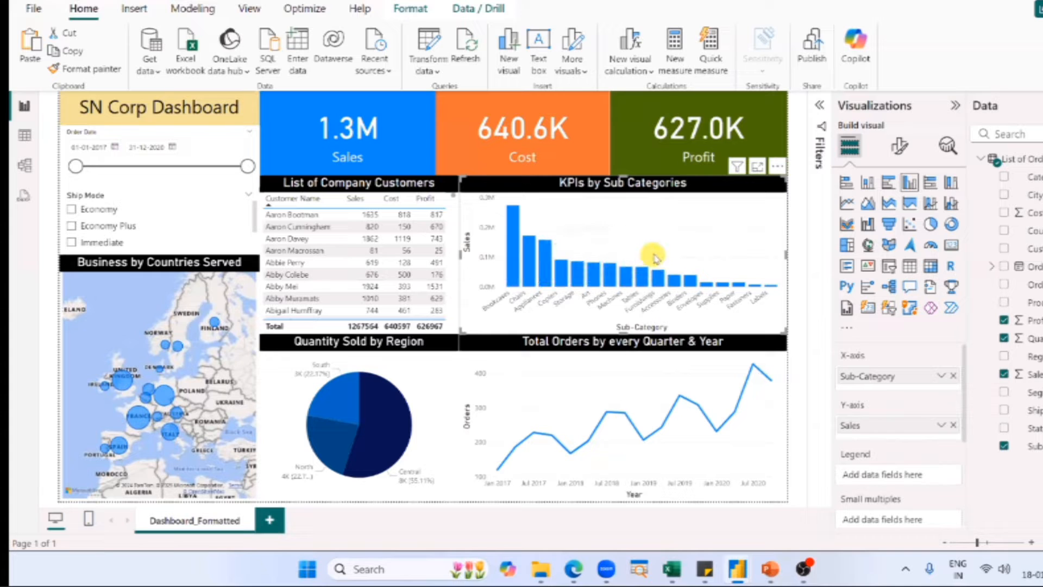
Switch to the untitled report, add a clustered column chart beside the customer table, and enlarge it to the page's edge beneath the cards.
{"action": "key", "text": "super+Tab"}
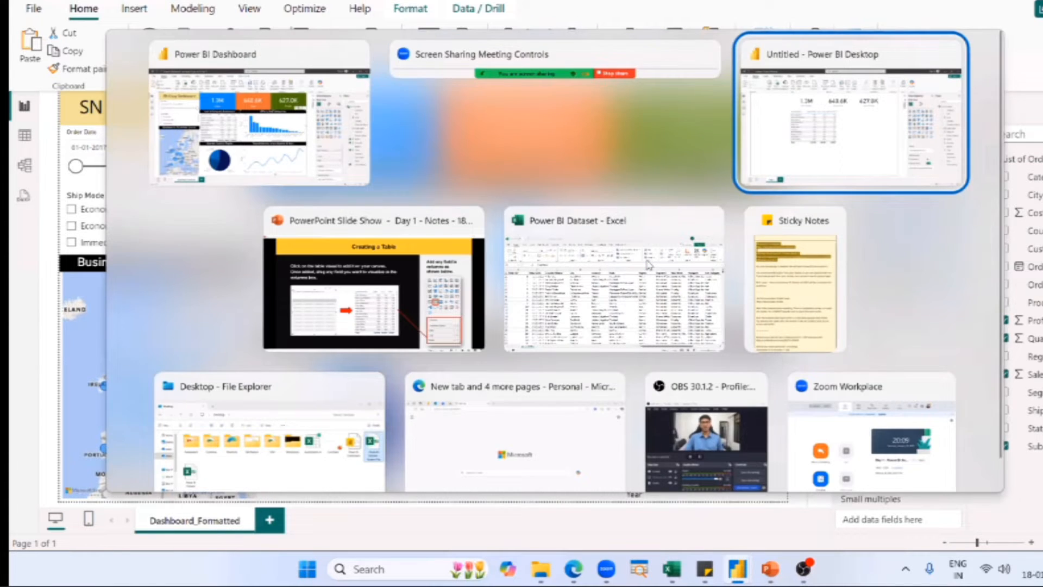
{"action": "key", "text": "Return"}
{"action": "left_click", "coordinate": [647, 262]}
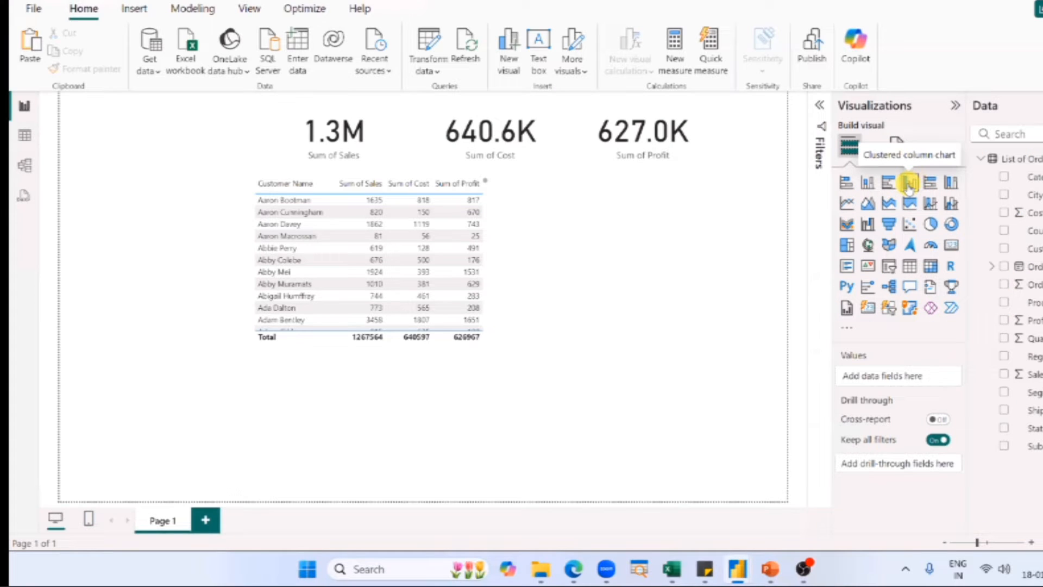
{"action": "left_click", "coordinate": [908, 185]}
{"action": "left_click_drag", "start_coordinate": [235, 452], "coordinate": [575, 294]}
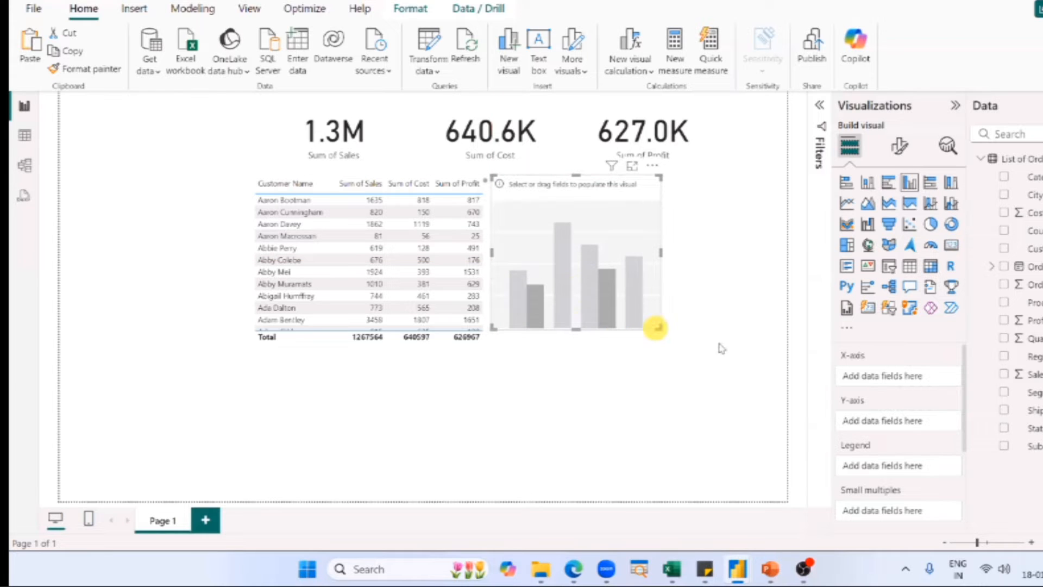
{"action": "left_click_drag", "start_coordinate": [659, 328], "coordinate": [777, 341]}
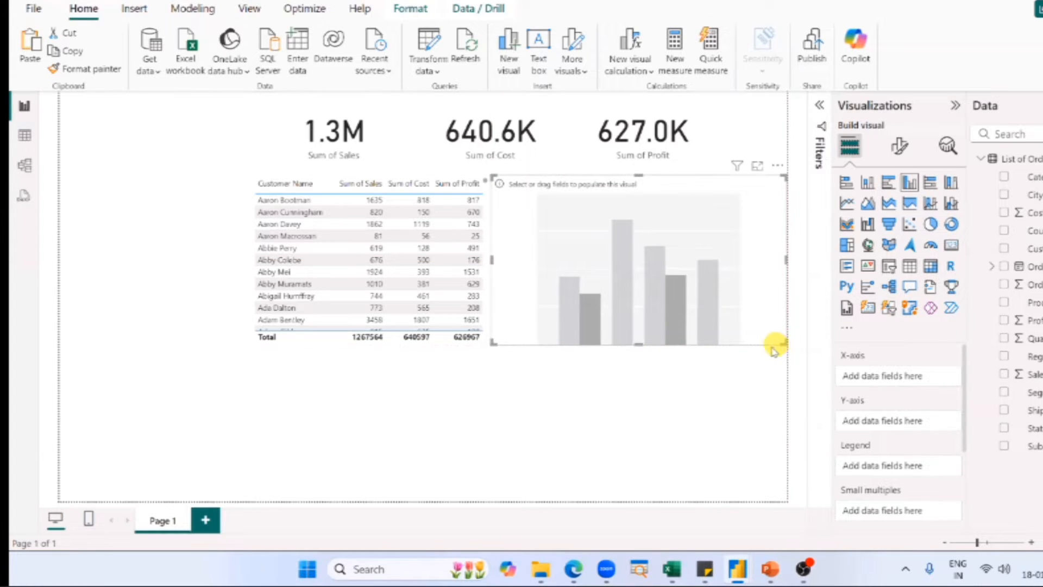
{"action": "left_click", "coordinate": [729, 367]}
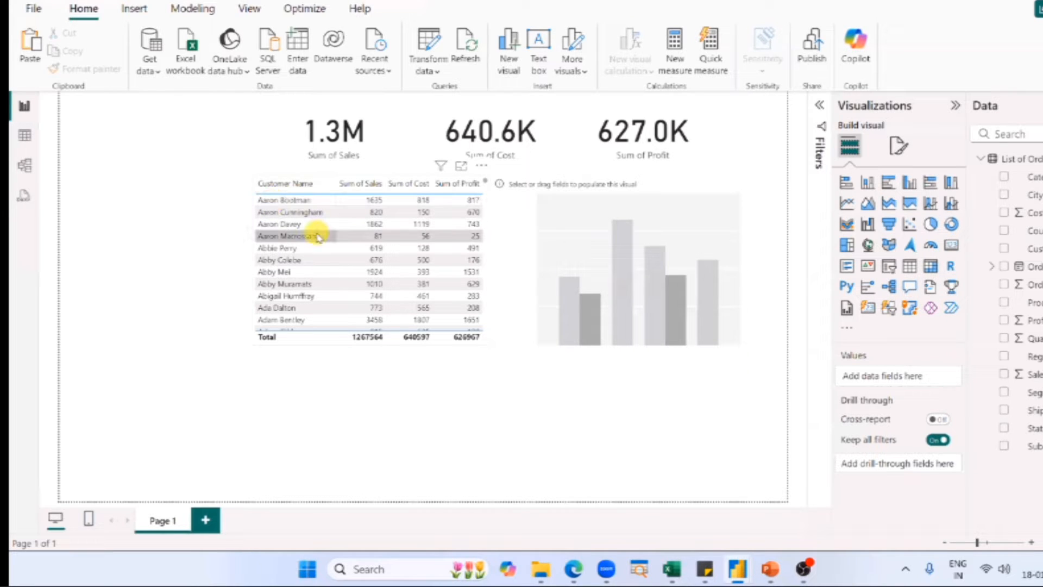
Cross-filter the cards by the first customer in the table and clear that selection.
{"action": "left_click", "coordinate": [294, 205]}
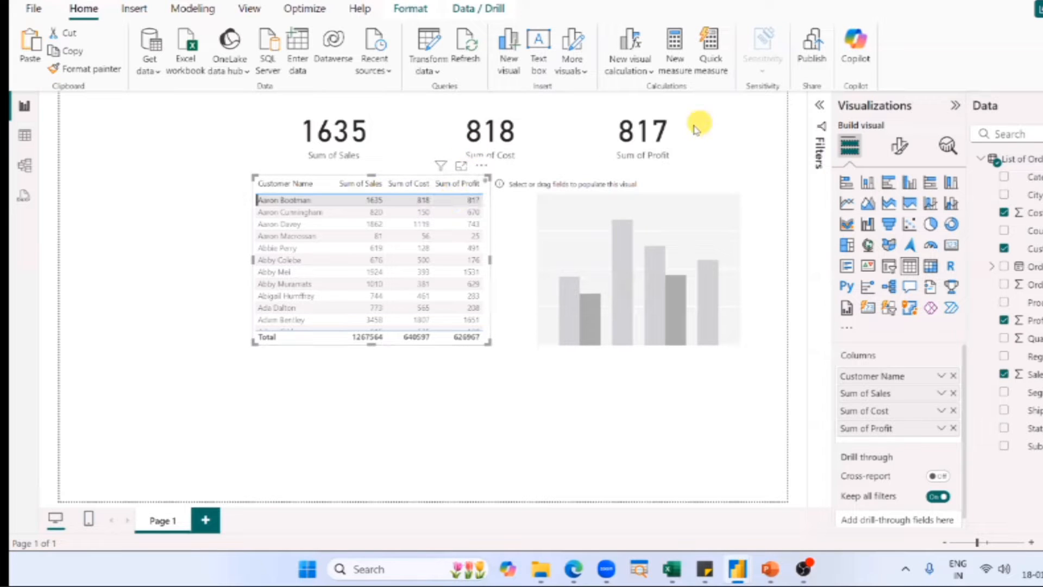
{"action": "left_click", "coordinate": [92, 220]}
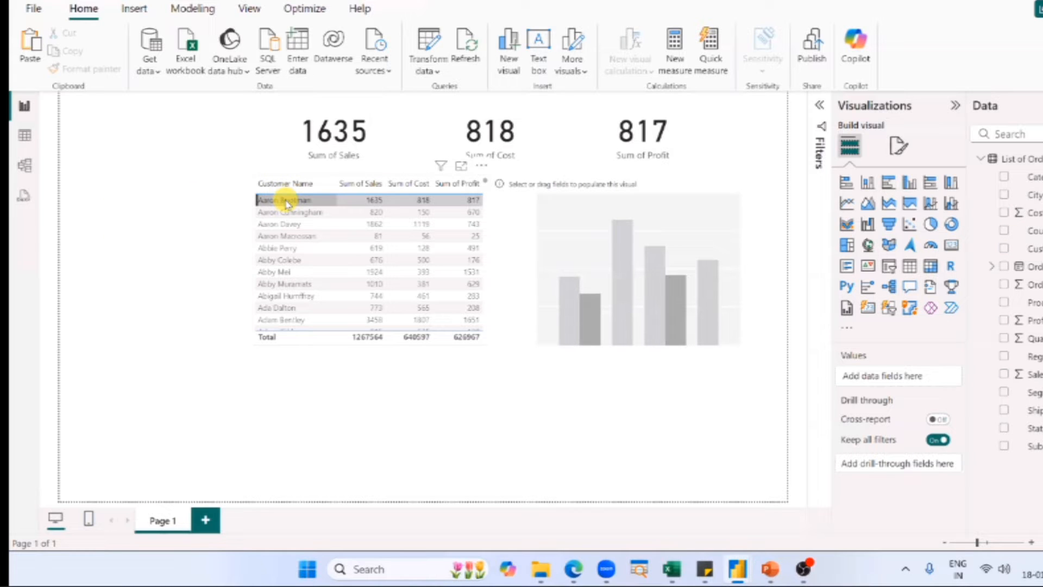
{"action": "left_click", "coordinate": [287, 203]}
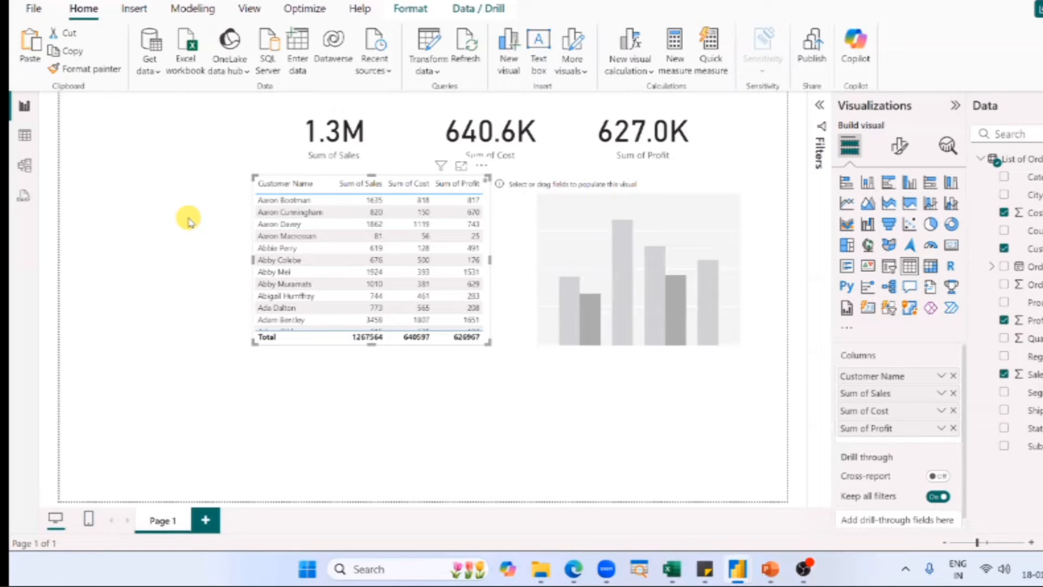
Select the empty column chart and examine its X-axis, Y-axis, Legend, Small multiples and Tooltips field wells.
{"action": "left_click", "coordinate": [611, 259]}
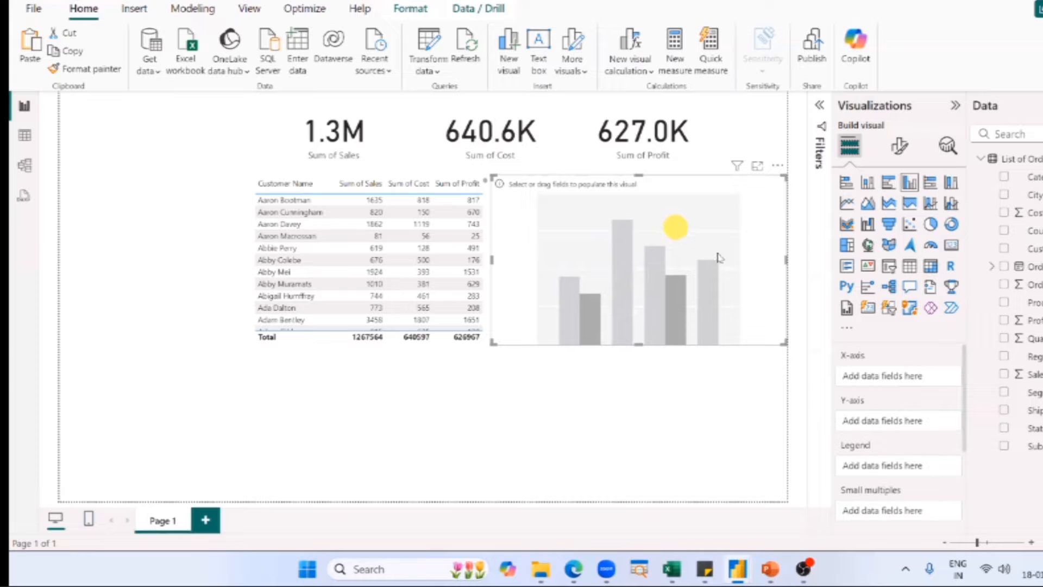
{"action": "left_click_drag", "start_coordinate": [830, 342], "coordinate": [985, 385]}
{"action": "left_click_drag", "start_coordinate": [825, 388], "coordinate": [978, 430]}
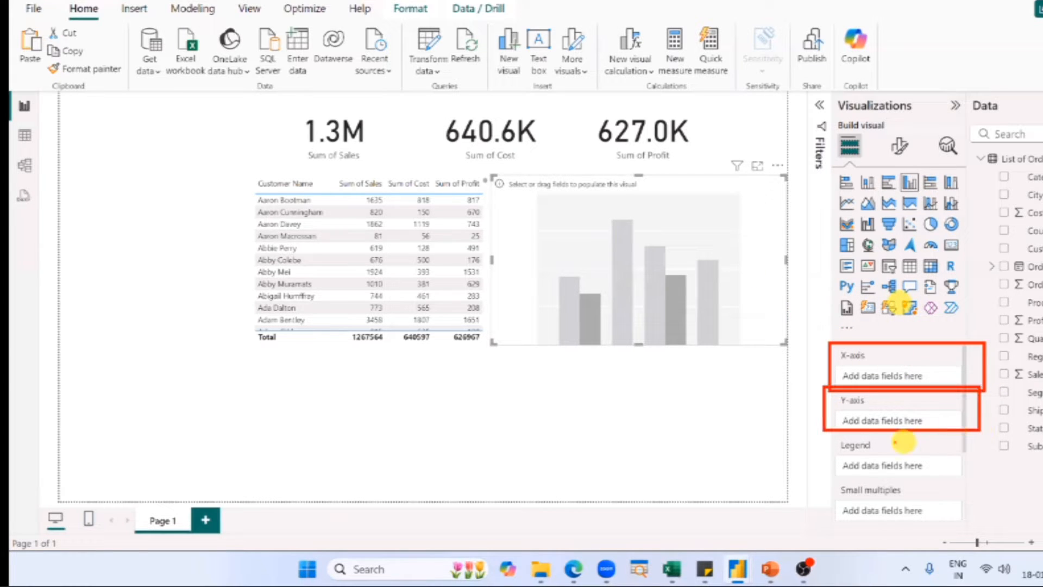
{"action": "left_click_drag", "start_coordinate": [815, 428], "coordinate": [1015, 483]}
{"action": "left_click_drag", "start_coordinate": [811, 478], "coordinate": [978, 518]}
{"action": "scroll", "coordinate": [885, 447], "scroll_direction": "down", "scroll_amount": 1}
{"action": "key", "text": "ctrl+2"}
{"action": "mouse_move", "coordinate": [827, 401]}
{"action": "left_mouse_down"}
{"action": "mouse_move", "coordinate": [985, 439]}
{"action": "mouse_move", "coordinate": [971, 433]}
{"action": "left_mouse_up"}
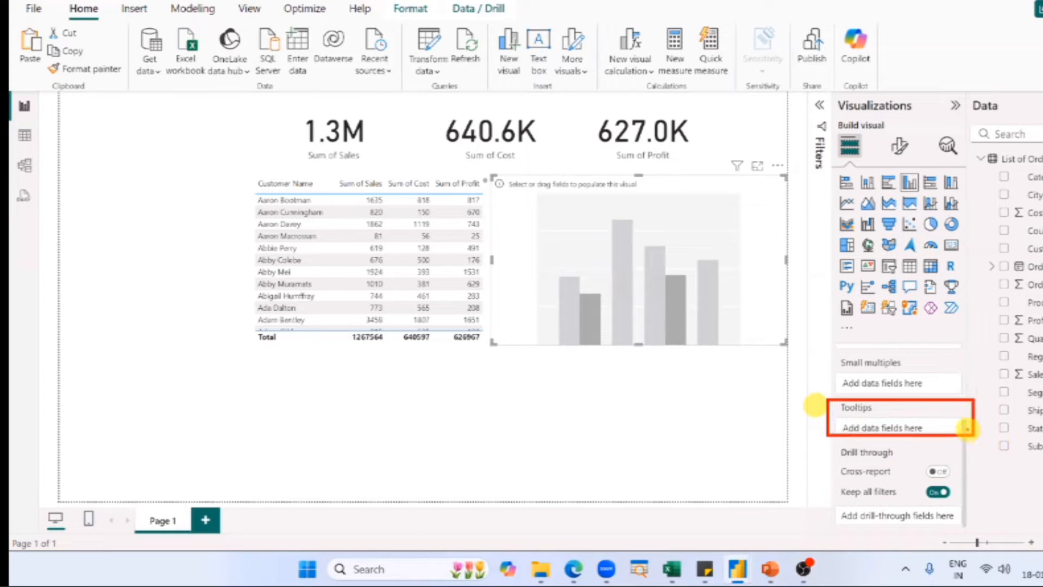
{"action": "key", "text": "Escape"}
{"action": "scroll", "coordinate": [890, 414], "scroll_direction": "up", "scroll_amount": 3}
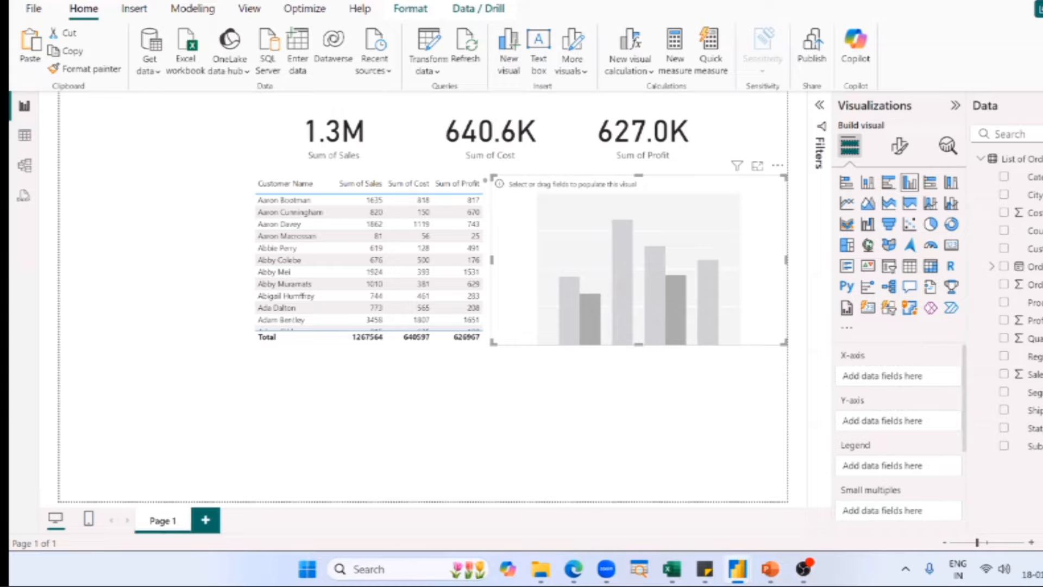
Switch to the SN Corp Dashboard and check which fields the KPIs by Sub Categories chart uses for its Y-axis and X-axis.
{"action": "key", "text": "alt+Tab"}
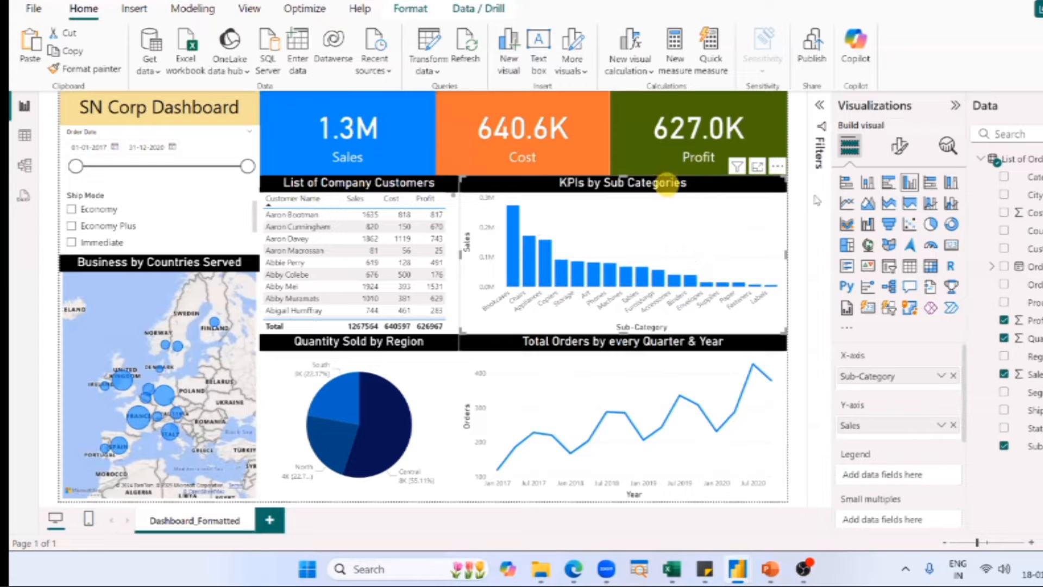
{"action": "mouse_move", "coordinate": [450, 178]}
{"action": "left_mouse_down"}
{"action": "mouse_move", "coordinate": [498, 309]}
{"action": "mouse_move", "coordinate": [781, 332]}
{"action": "left_mouse_up"}
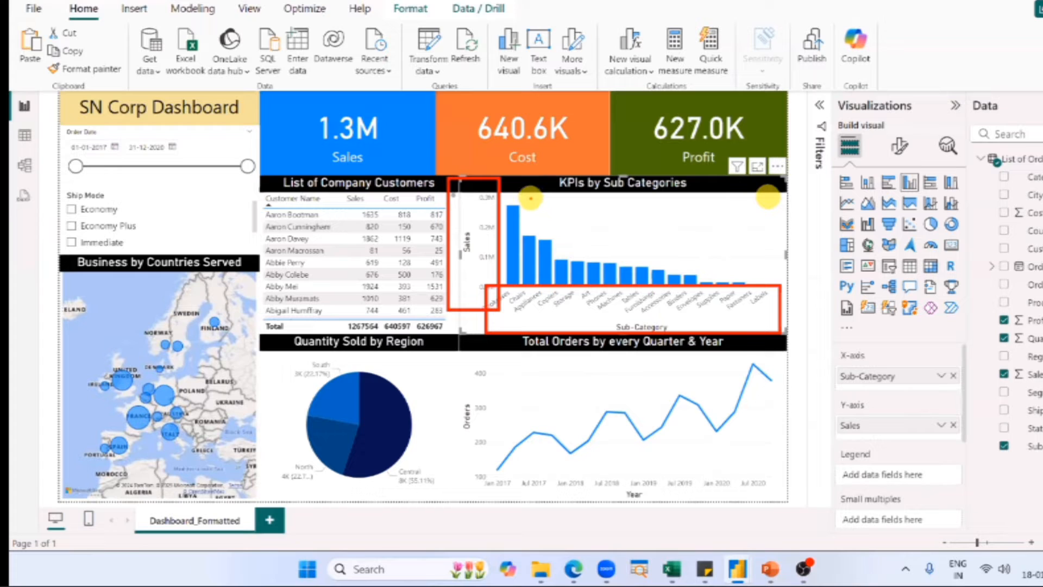
{"action": "mouse_move", "coordinate": [534, 218]}
{"action": "left_mouse_down"}
{"action": "mouse_move", "coordinate": [535, 197]}
{"action": "mouse_move", "coordinate": [535, 217]}
{"action": "left_mouse_up"}
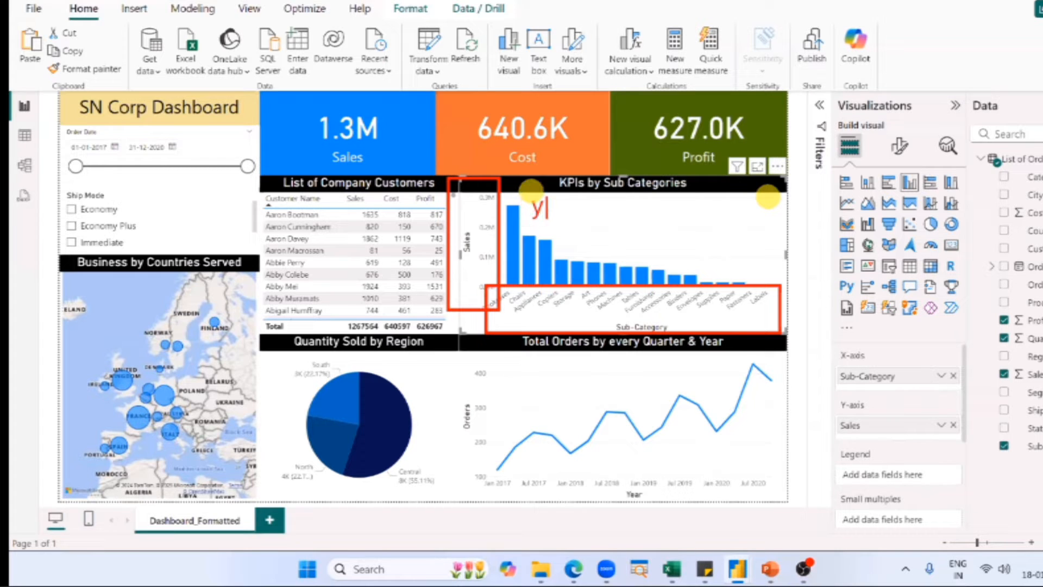
{"action": "mouse_move", "coordinate": [690, 333]}
{"action": "left_mouse_down"}
{"action": "mouse_move", "coordinate": [688, 316]}
{"action": "mouse_move", "coordinate": [702, 328]}
{"action": "mouse_move", "coordinate": [691, 328]}
{"action": "left_mouse_up"}
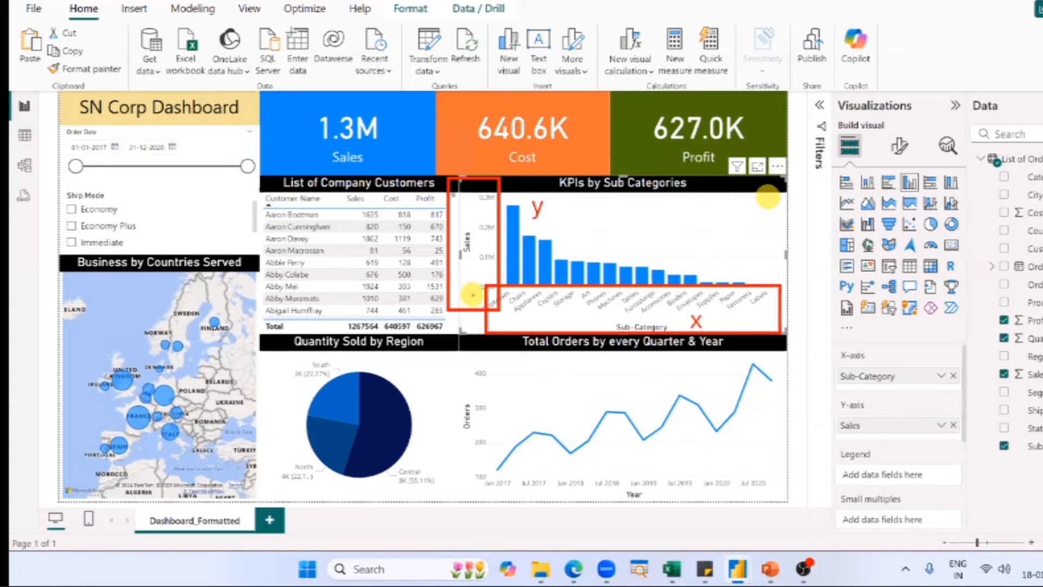
{"action": "mouse_move", "coordinate": [461, 235]}
{"action": "left_mouse_down"}
{"action": "mouse_move", "coordinate": [491, 239]}
{"action": "mouse_move", "coordinate": [459, 264]}
{"action": "mouse_move", "coordinate": [471, 211]}
{"action": "left_mouse_up"}
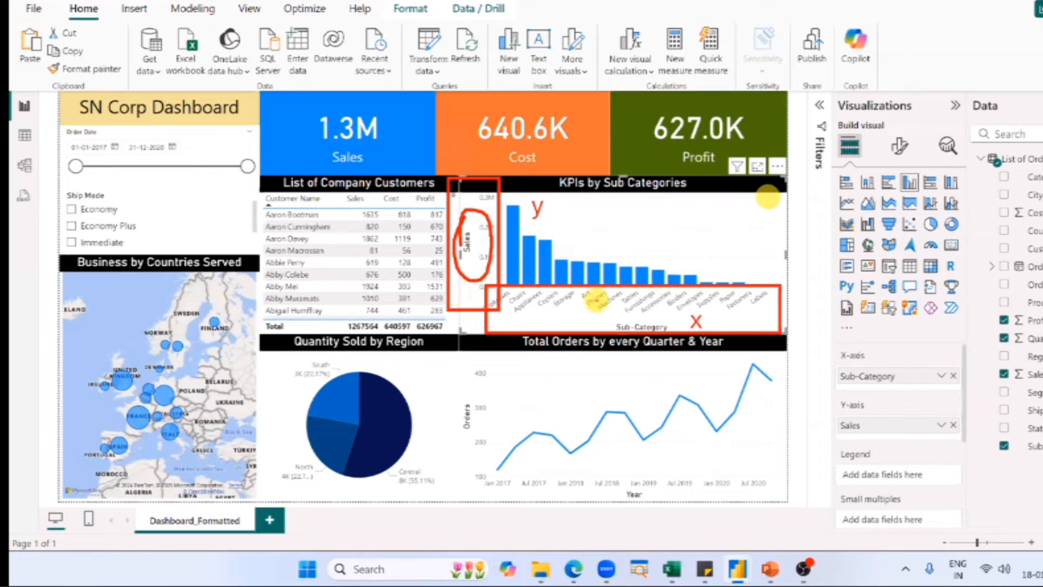
{"action": "mouse_move", "coordinate": [606, 319]}
{"action": "left_mouse_down"}
{"action": "mouse_move", "coordinate": [672, 319]}
{"action": "mouse_move", "coordinate": [674, 332]}
{"action": "mouse_move", "coordinate": [598, 340]}
{"action": "mouse_move", "coordinate": [603, 315]}
{"action": "left_mouse_up"}
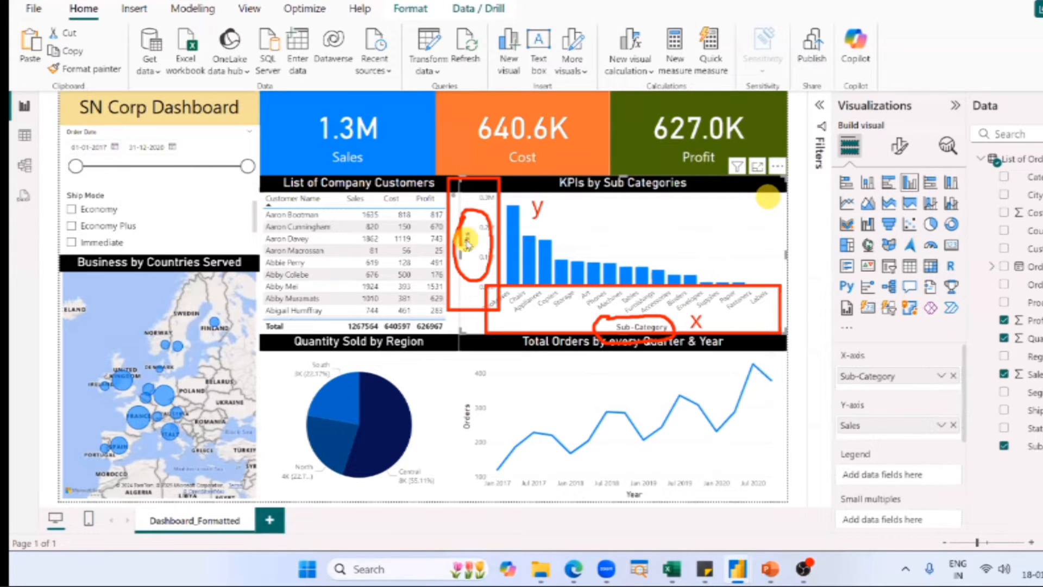
{"action": "key", "text": "Escape"}
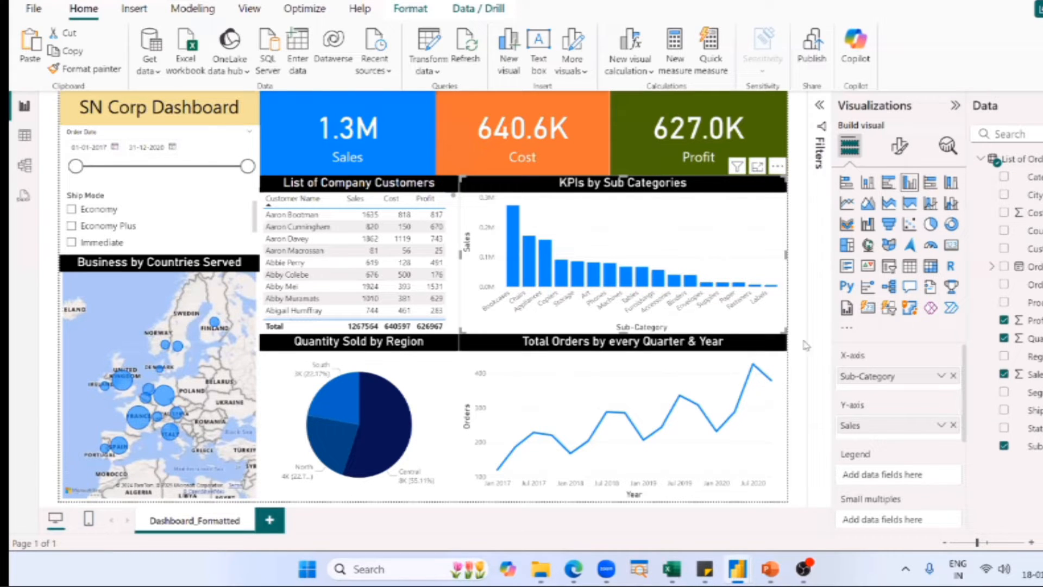
Return to the untitled report and assign Sales to the column chart's Y-axis and Sub-Category to its X-axis.
{"action": "key", "text": "alt+Tab"}
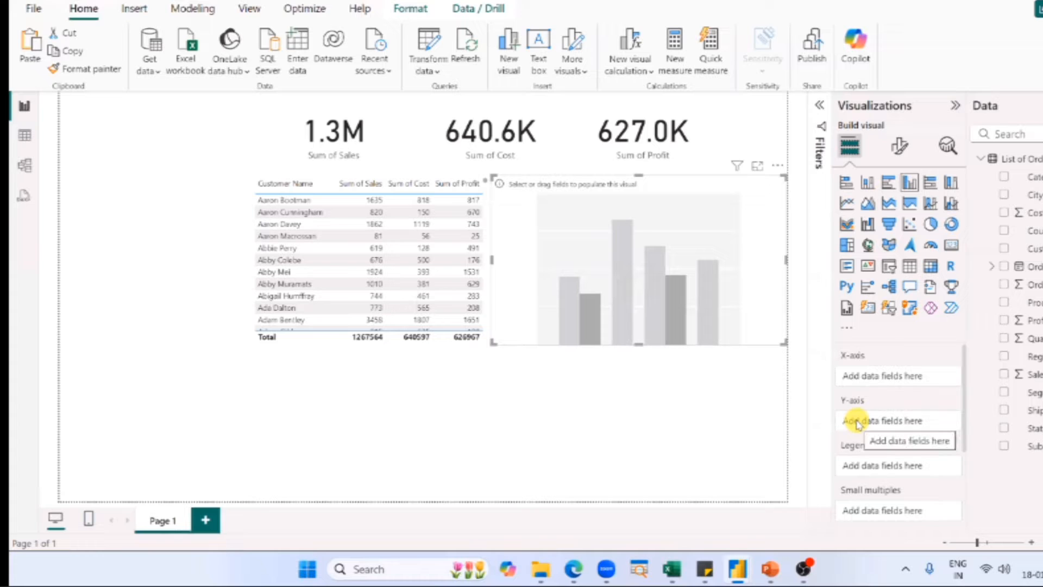
{"action": "left_click_drag", "start_coordinate": [1030, 374], "coordinate": [910, 423]}
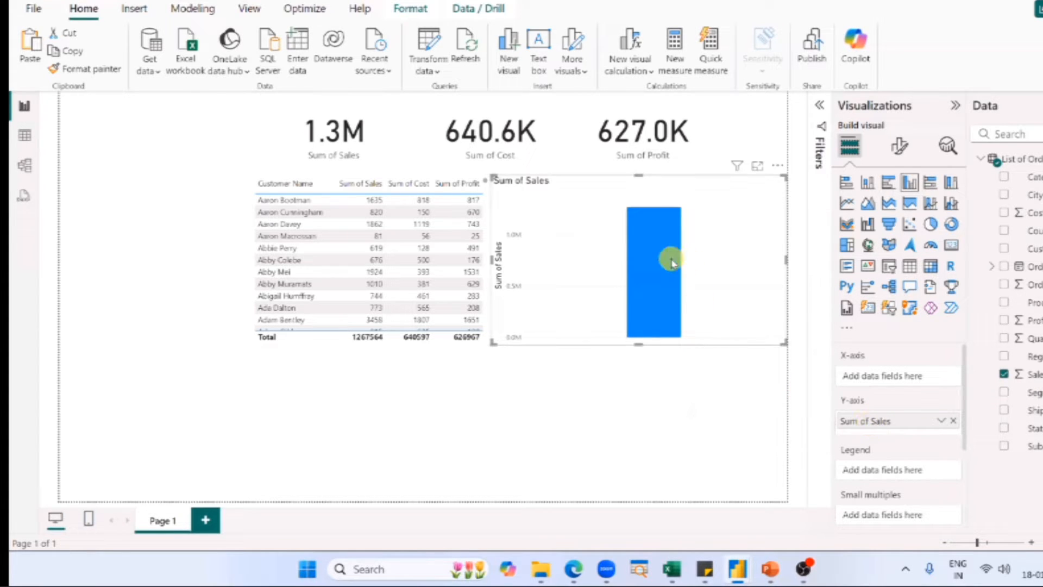
{"action": "mouse_move", "coordinate": [672, 263]}
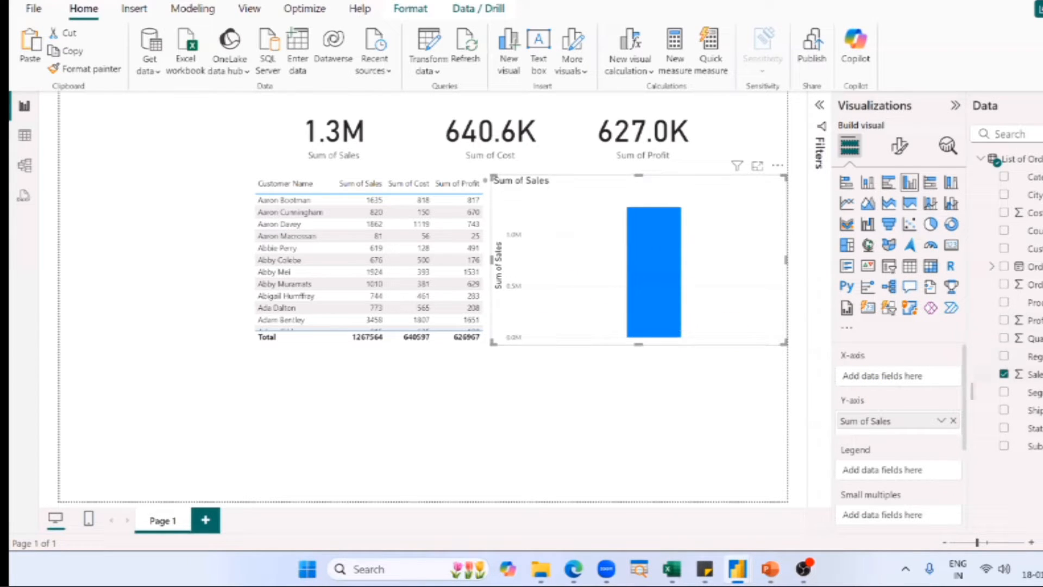
{"action": "left_click_drag", "start_coordinate": [1037, 446], "coordinate": [920, 376]}
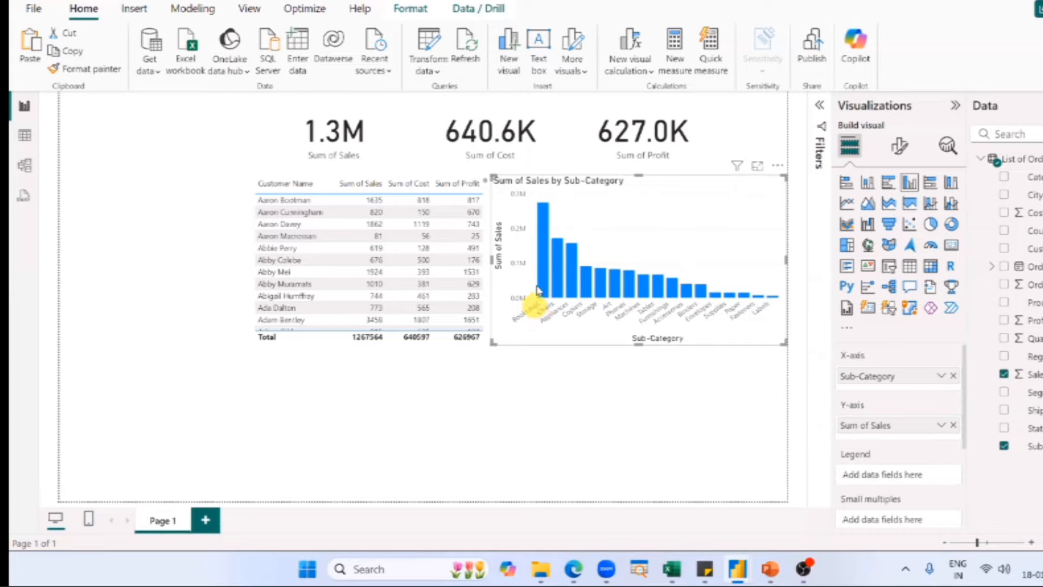
{"action": "mouse_move", "coordinate": [542, 287]}
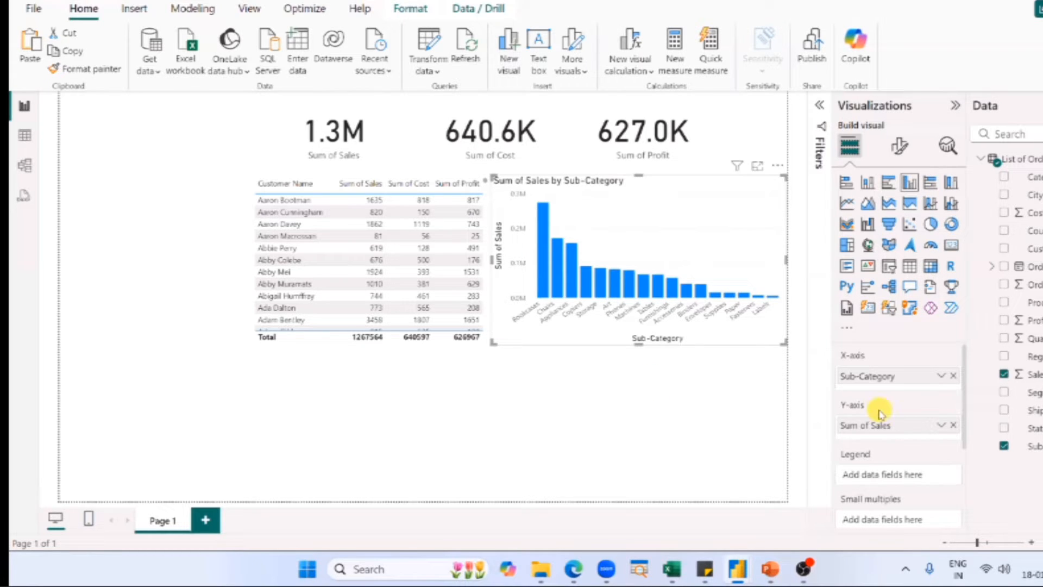
Undo the column chart's last field addition and place Sub-Category on its X-axis again.
{"action": "scroll", "coordinate": [869, 399], "scroll_direction": "down", "scroll_amount": 2}
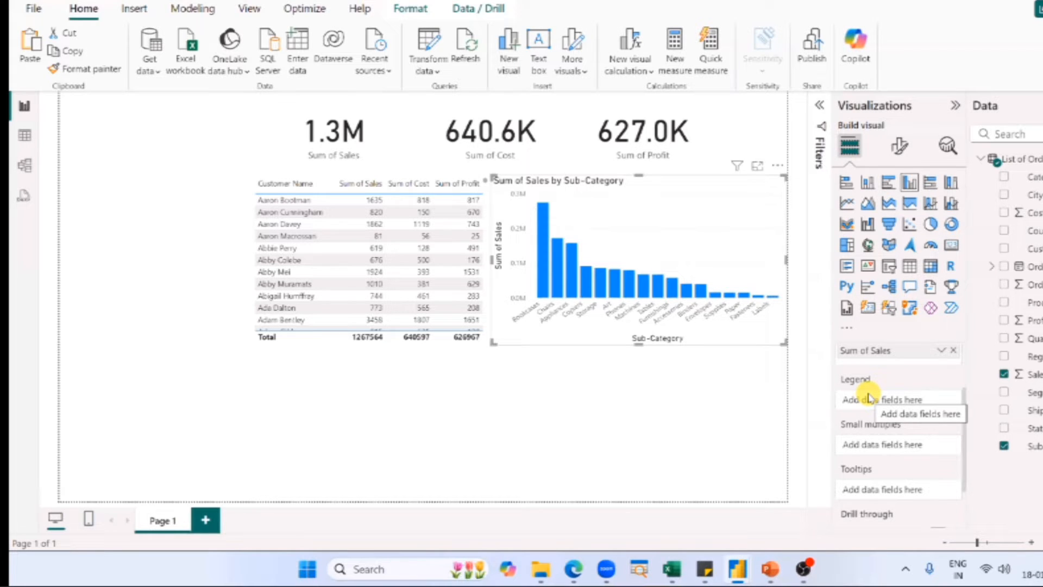
{"action": "left_click", "coordinate": [520, 345]}
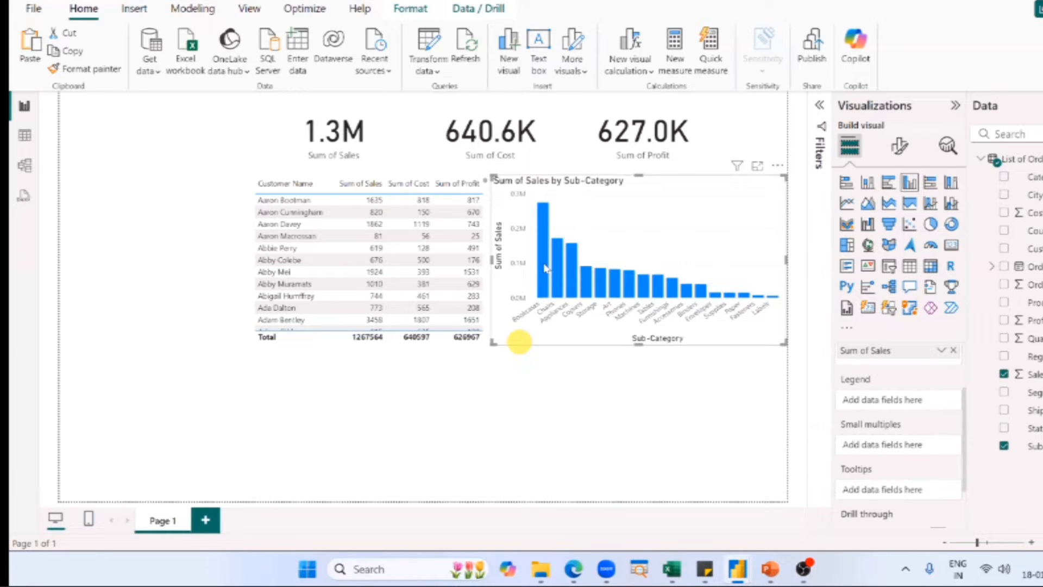
{"action": "mouse_move", "coordinate": [546, 267]}
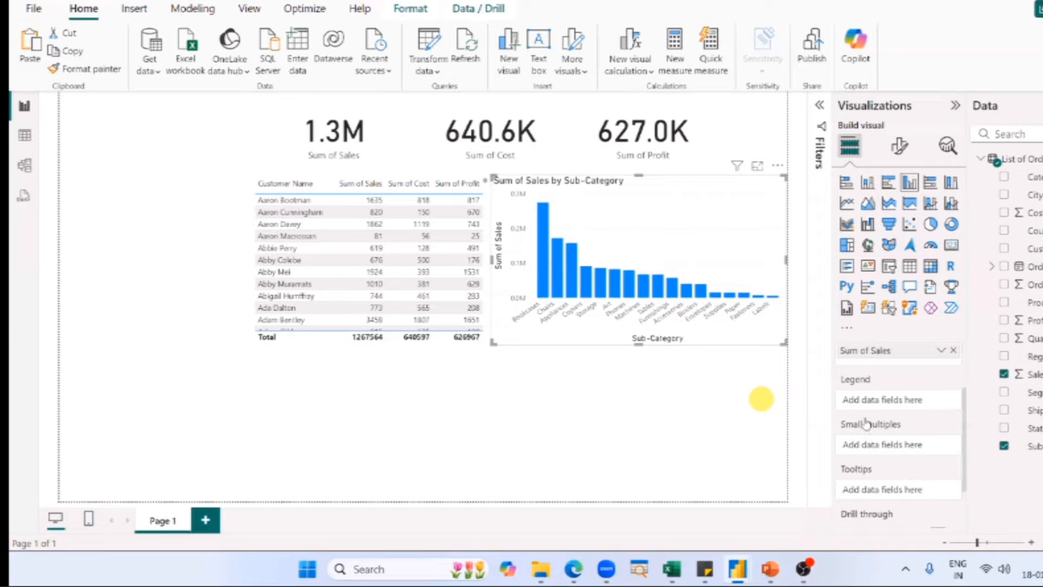
{"action": "key", "text": "ctrl+z"}
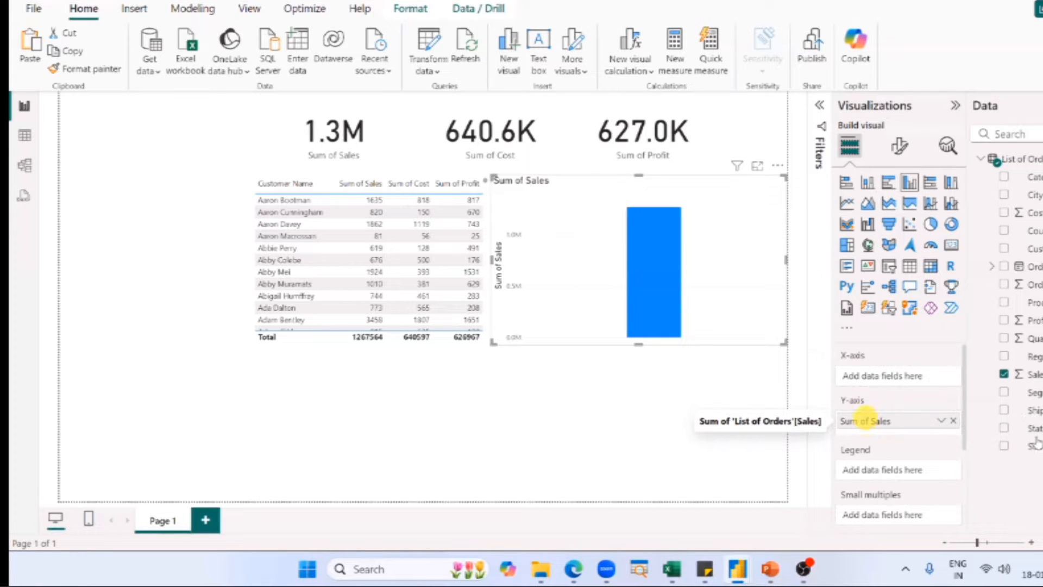
{"action": "left_click_drag", "start_coordinate": [1035, 442], "coordinate": [911, 375]}
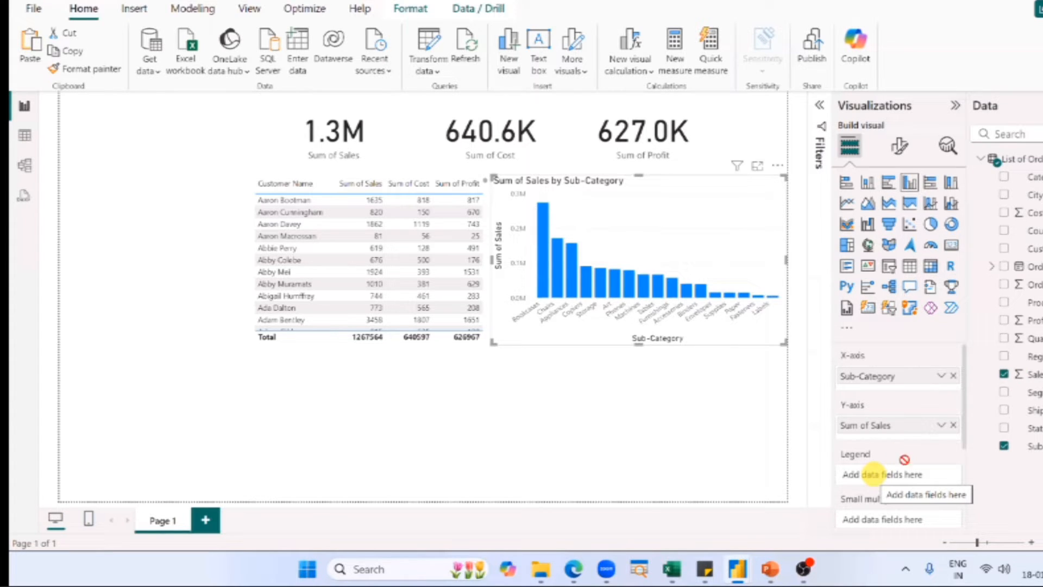
Try Region as the column chart's legend, examine the columns split by region, and remove Region again.
{"action": "left_click_drag", "start_coordinate": [1034, 357], "coordinate": [894, 471]}
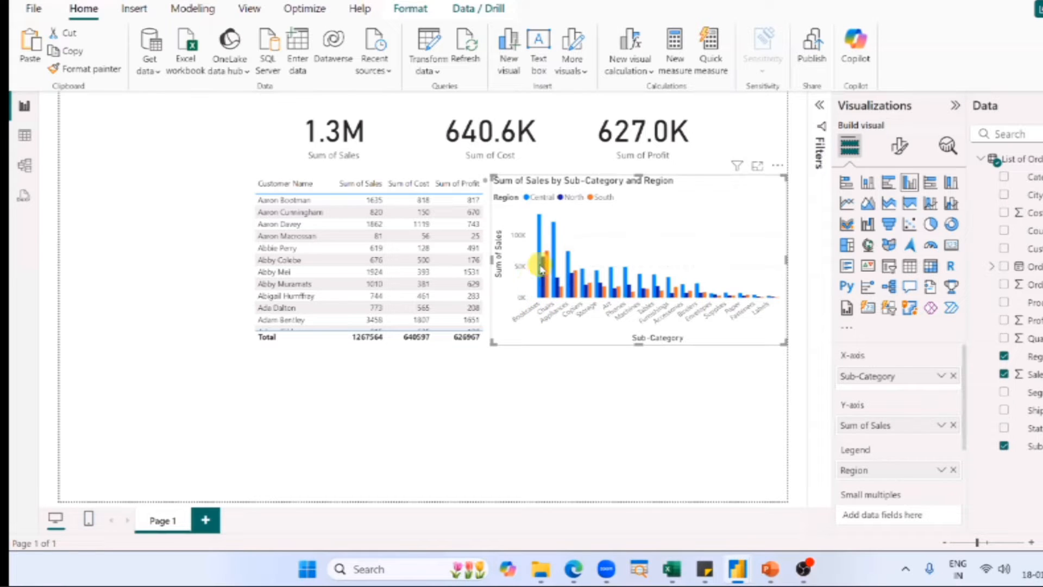
{"action": "mouse_move", "coordinate": [541, 267]}
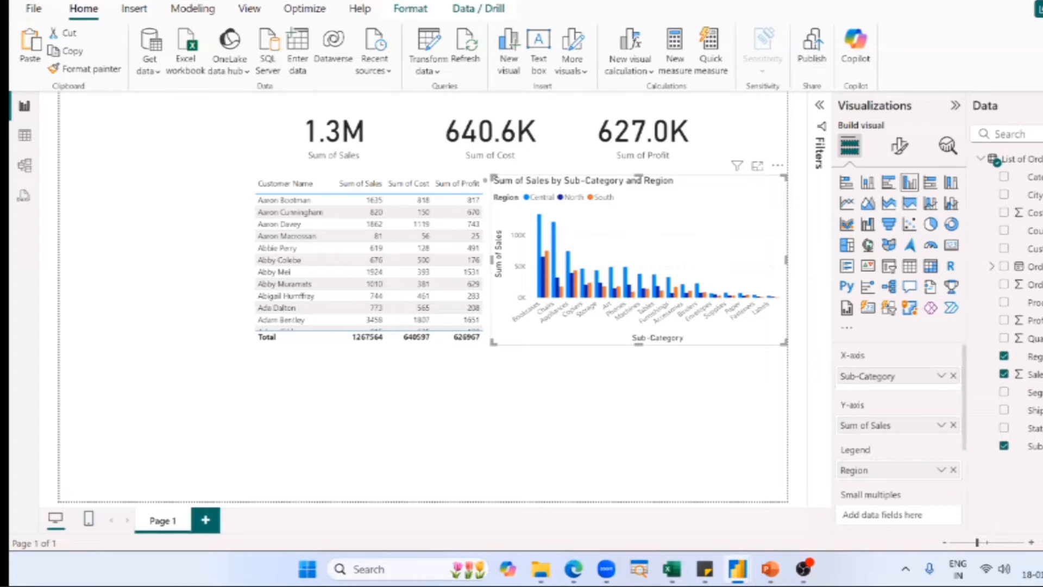
{"action": "left_click", "coordinate": [601, 283]}
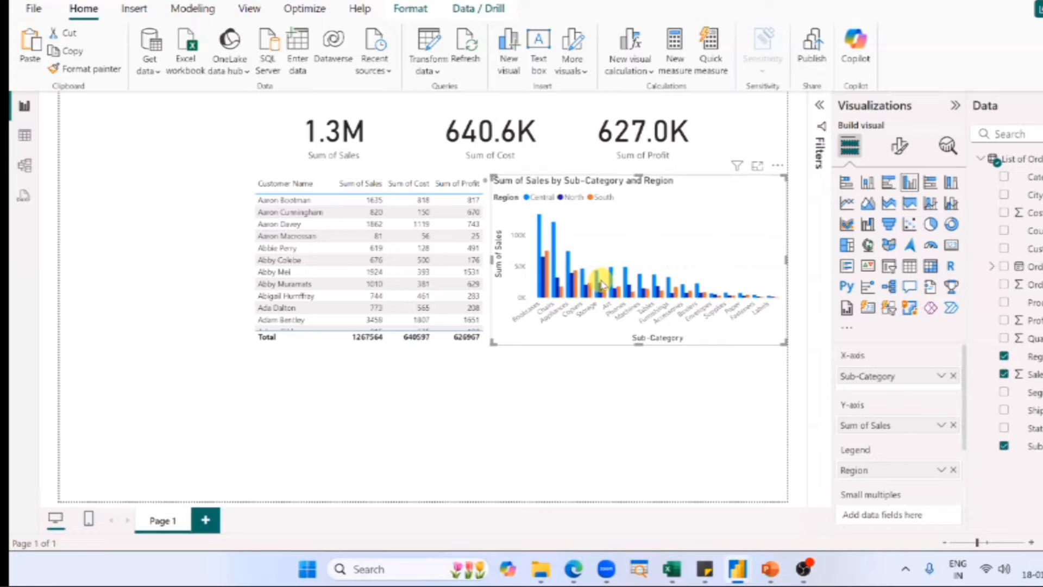
{"action": "left_click", "coordinate": [954, 468]}
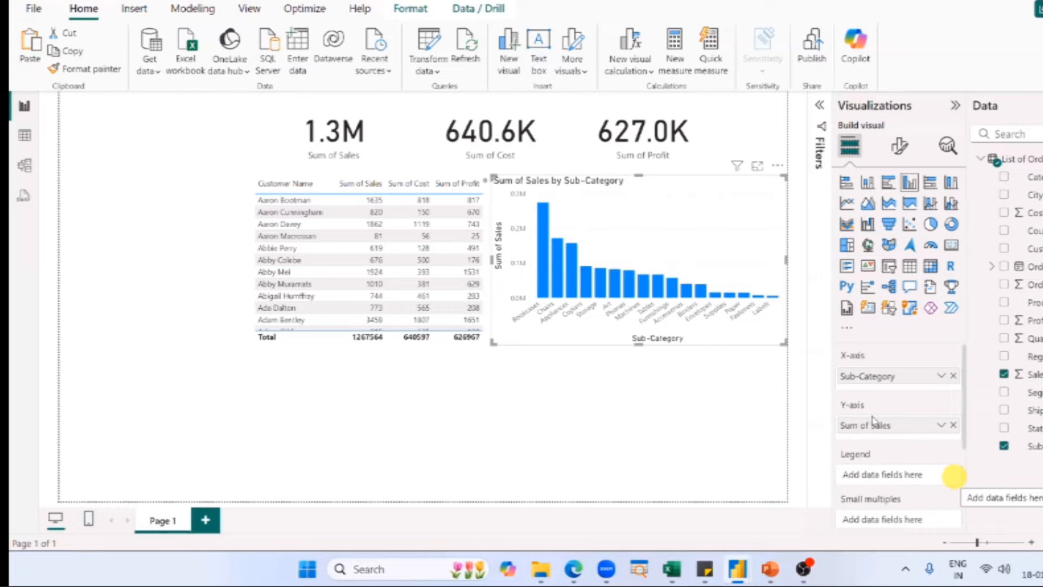
Check the Bookcases column's tooltip, then try Profit as a second Y-axis value in the column chart and remove it again.
{"action": "scroll", "coordinate": [873, 421], "scroll_direction": "down", "scroll_amount": 3}
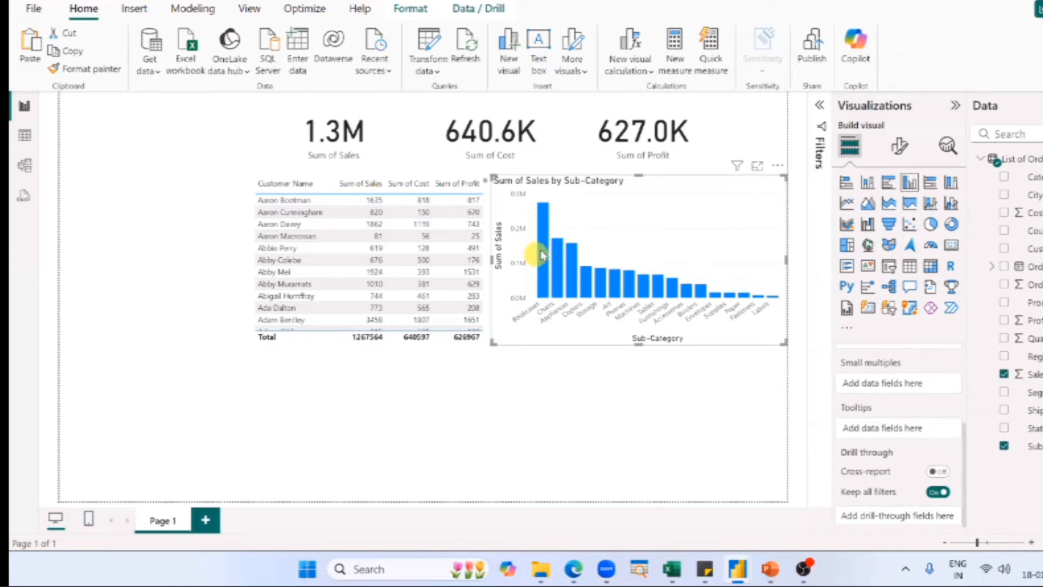
{"action": "mouse_move", "coordinate": [542, 254]}
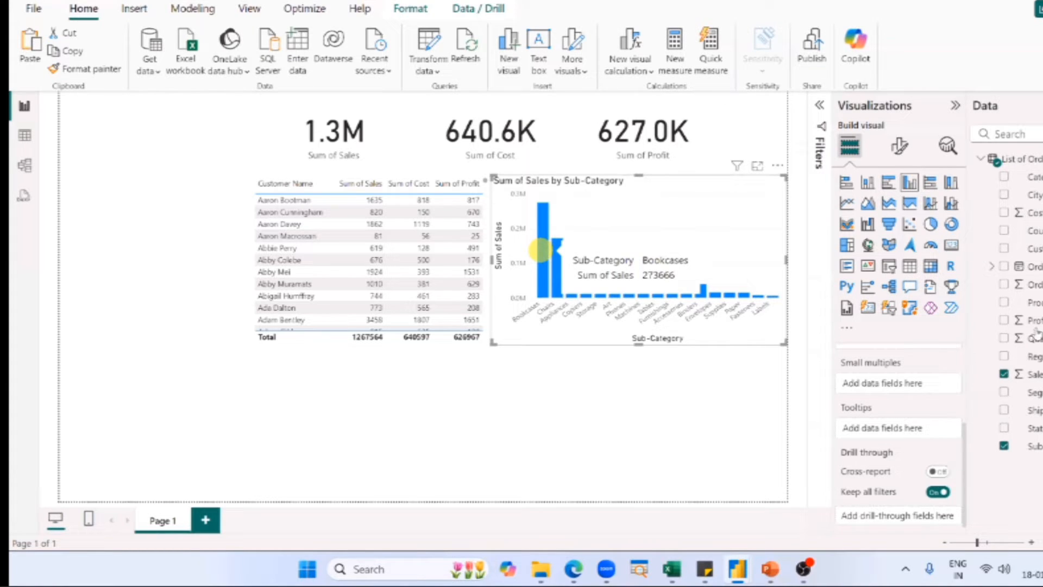
{"action": "scroll", "coordinate": [931, 422], "scroll_direction": "up", "scroll_amount": 3}
{"action": "left_click_drag", "start_coordinate": [1038, 322], "coordinate": [885, 428]}
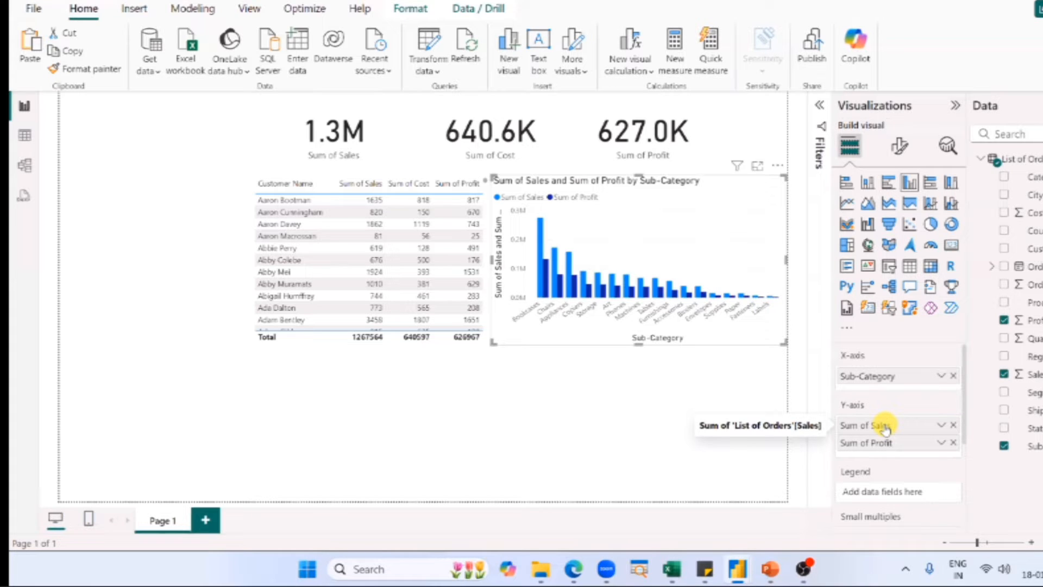
{"action": "left_click", "coordinate": [953, 443]}
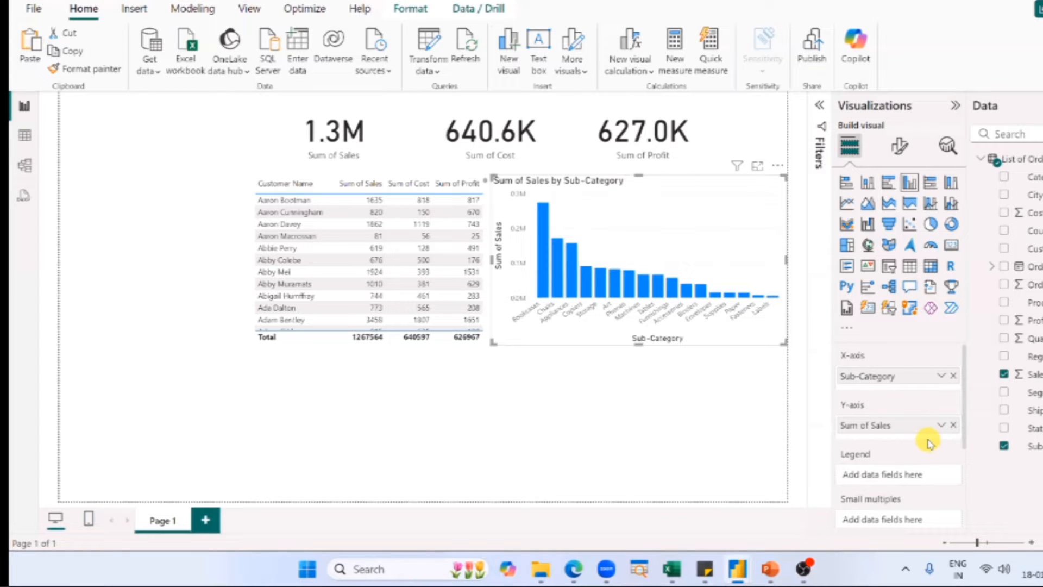
Add Profit and Quantity to the column chart's tooltips.
{"action": "scroll", "coordinate": [887, 432], "scroll_direction": "down", "scroll_amount": 3}
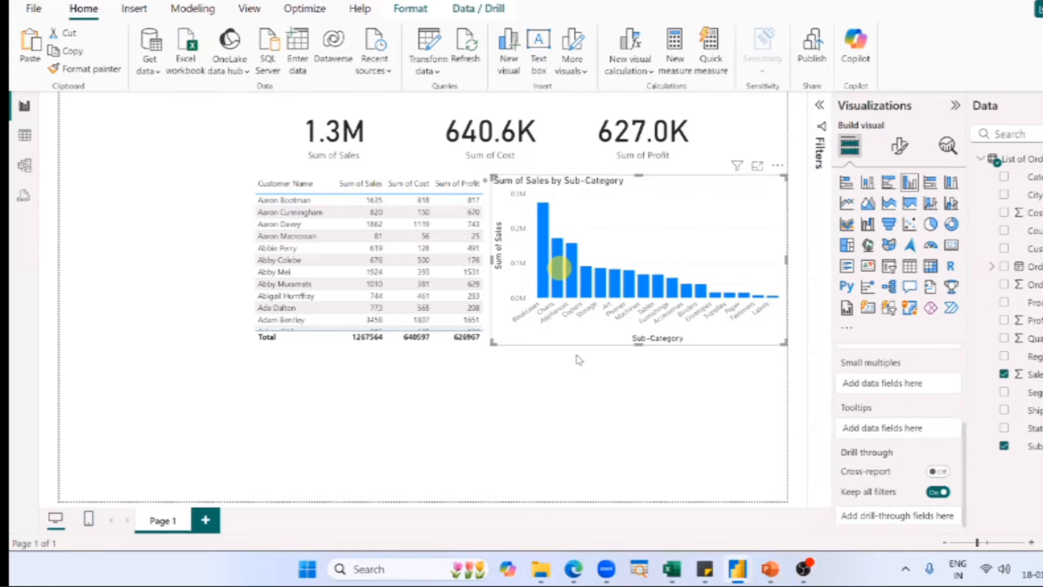
{"action": "mouse_move", "coordinate": [559, 269]}
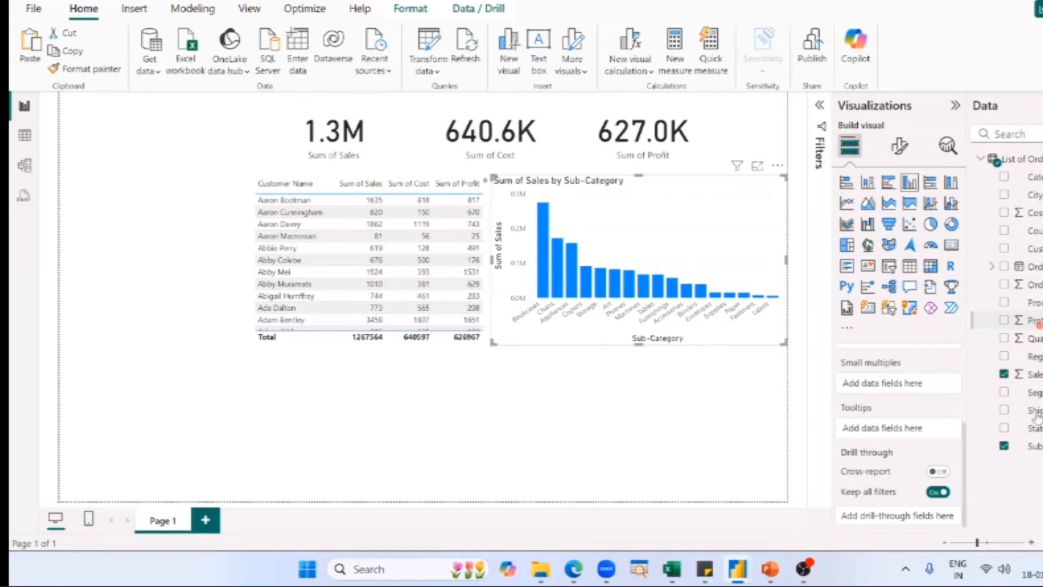
{"action": "left_click_drag", "start_coordinate": [1029, 320], "coordinate": [880, 427]}
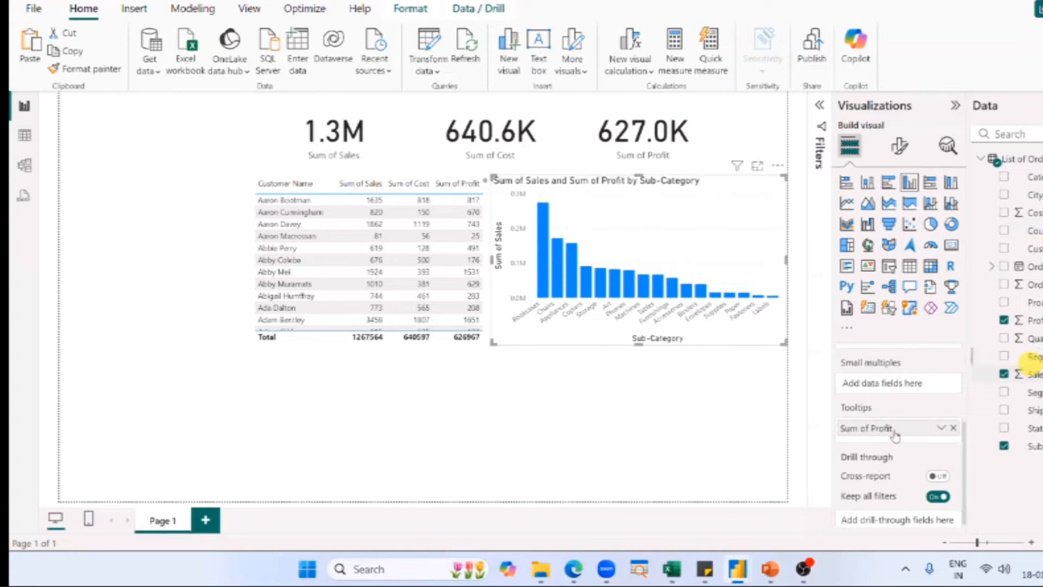
{"action": "left_click_drag", "start_coordinate": [894, 434], "coordinate": [893, 429]}
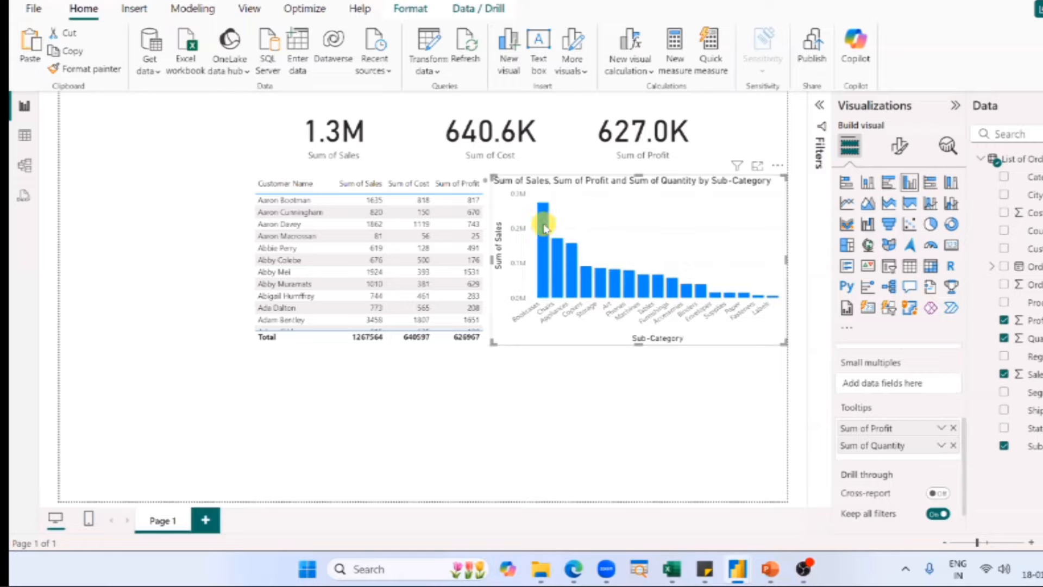
Examine the Sales, Profit and Quantity tooltip details on the Bookcases, Chairs and Copiers columns.
{"action": "mouse_move", "coordinate": [545, 227]}
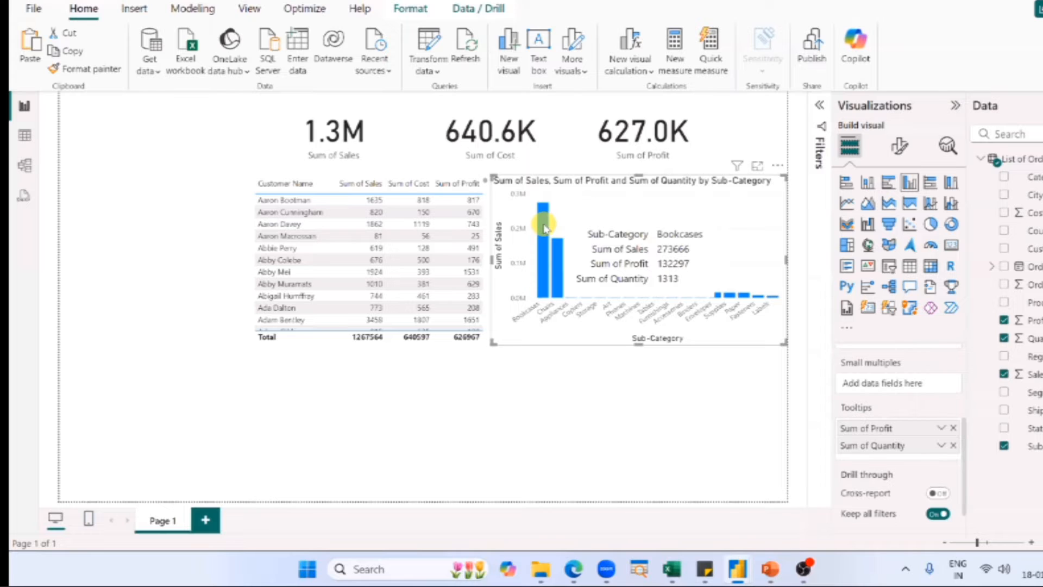
{"action": "left_click", "coordinate": [559, 252]}
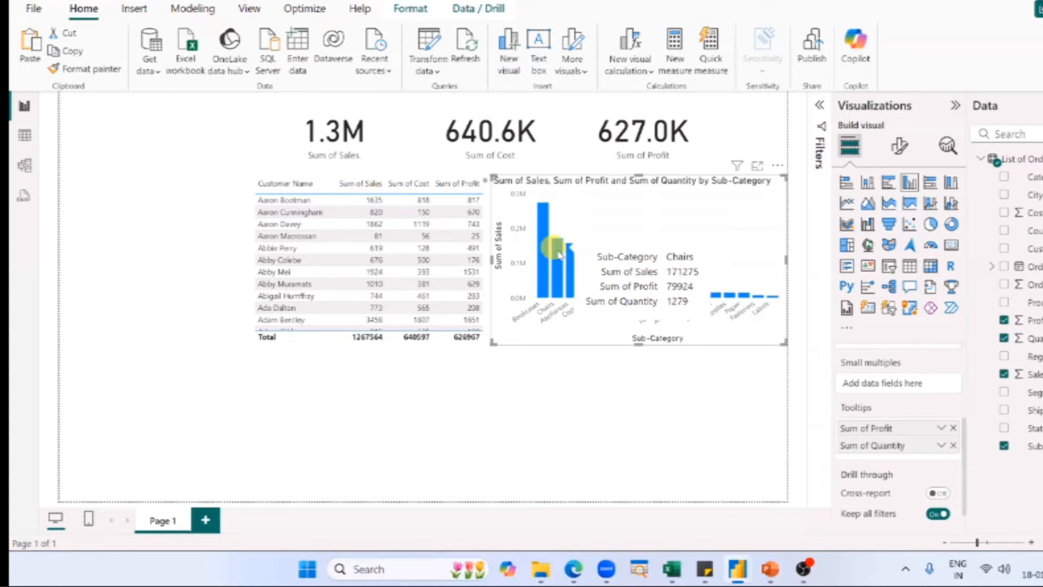
{"action": "left_click", "coordinate": [596, 289]}
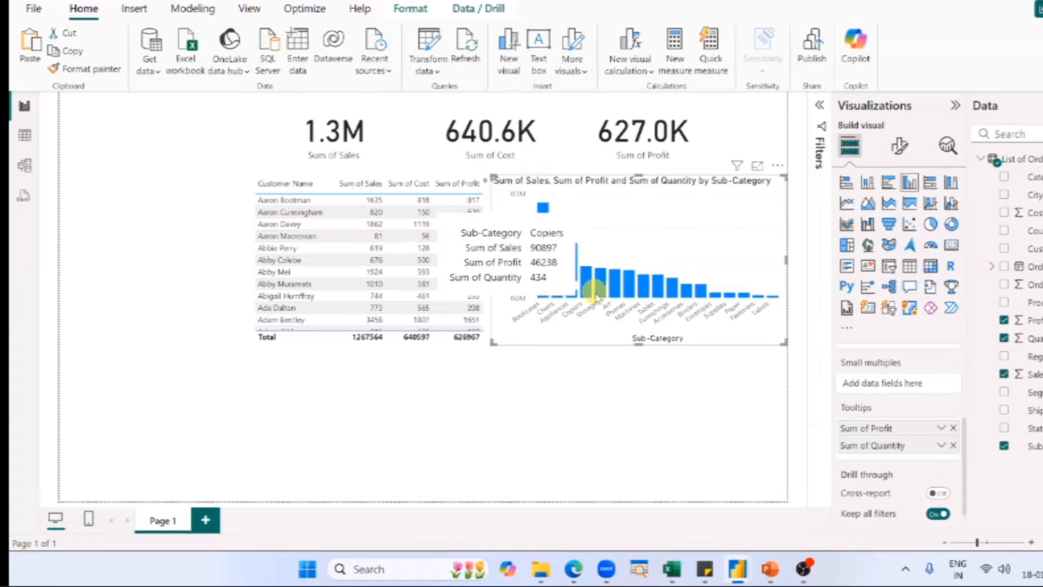
{"action": "left_click", "coordinate": [601, 357]}
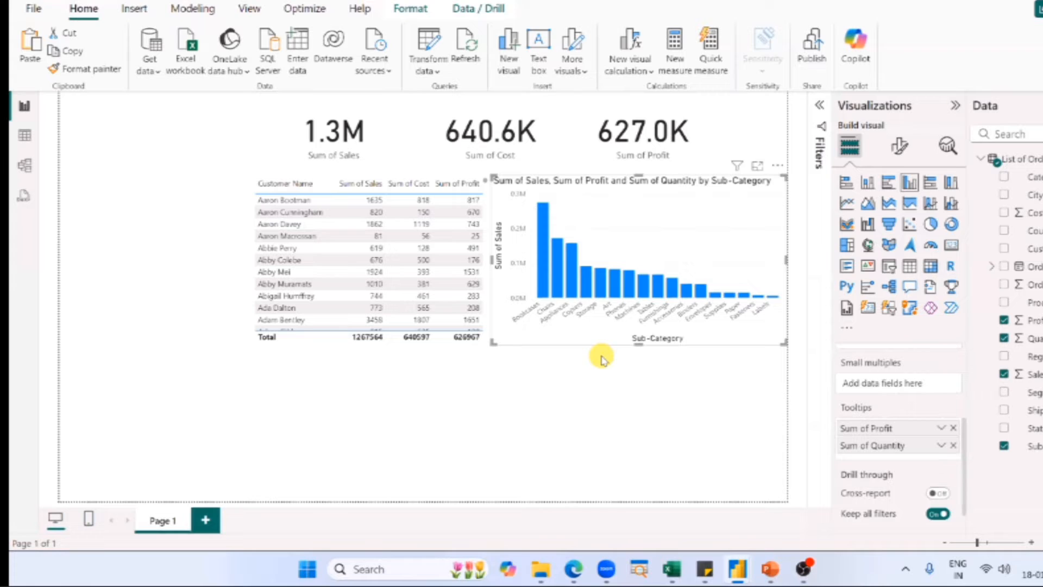
{"action": "left_click", "coordinate": [540, 273]}
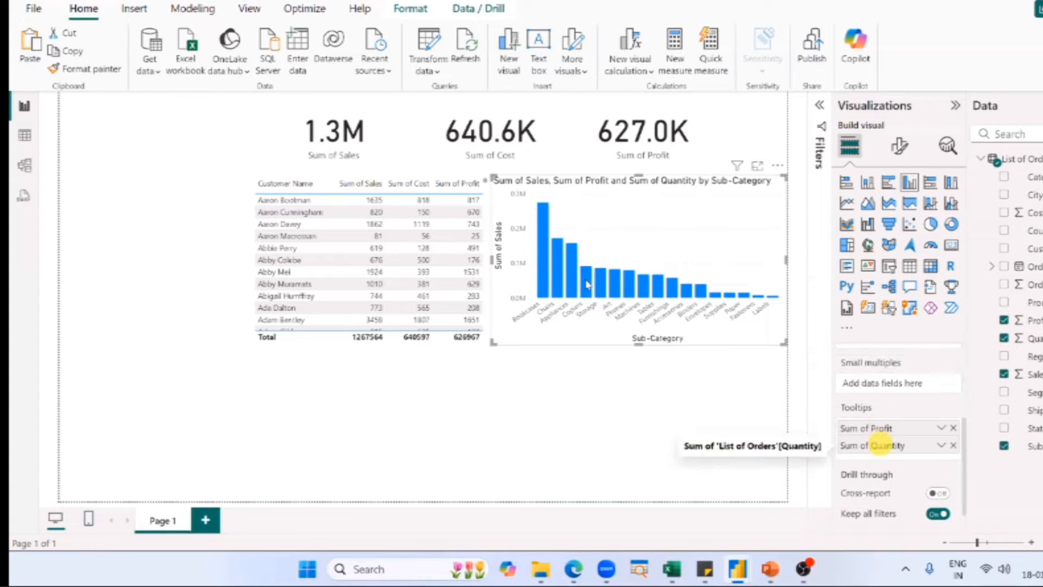
{"action": "mouse_move", "coordinate": [586, 283]}
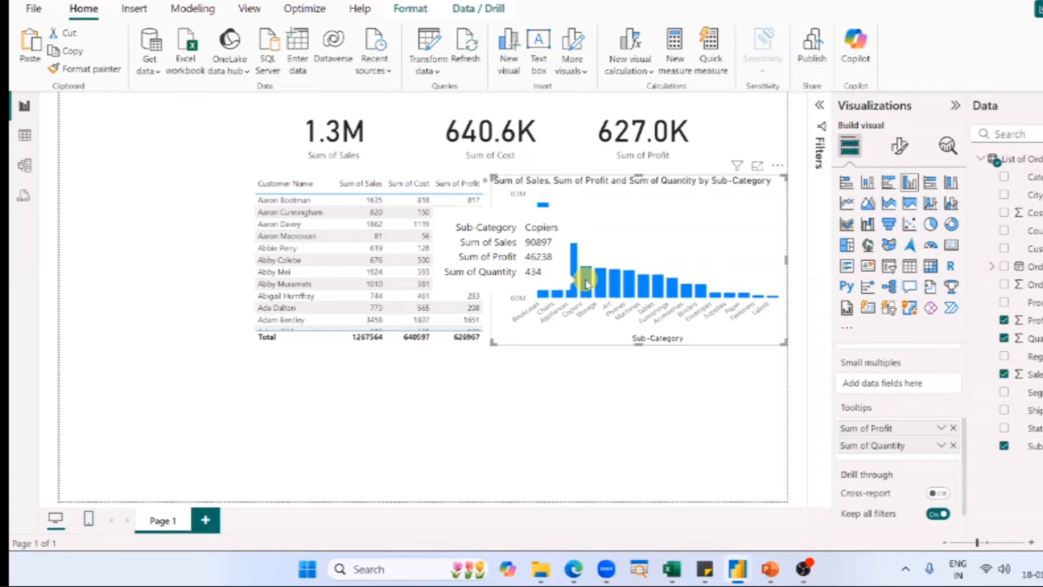
Switch to the PowerPoint presentation and advance from the column chart's X-axis & Y-axis slide to the Legend slide.
{"action": "key", "text": "alt+Tab"}
{"action": "key", "text": "alt+Tab"}
{"action": "key", "text": "alt+Tab"}
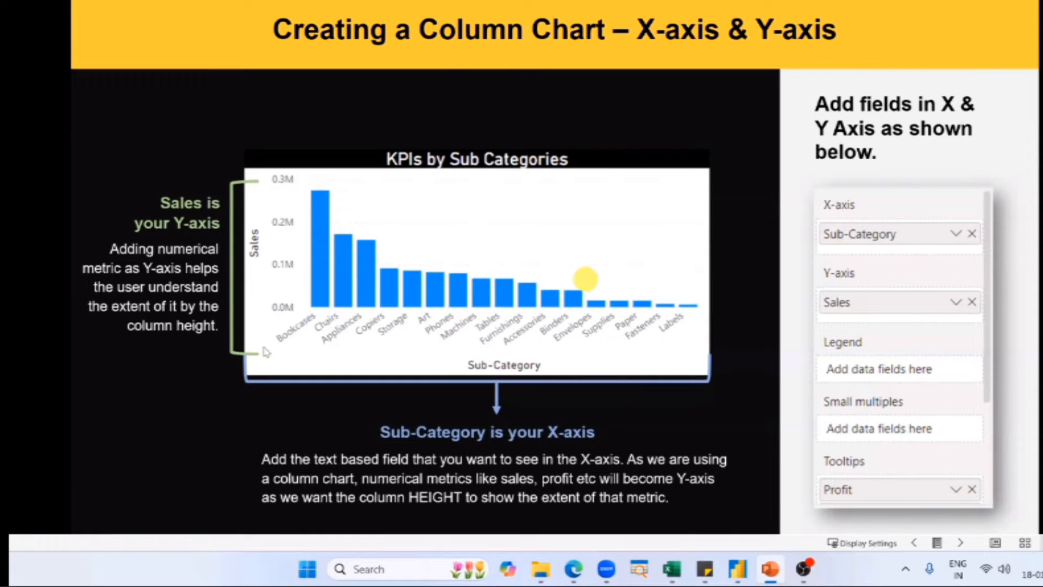
{"action": "left_click", "coordinate": [554, 191]}
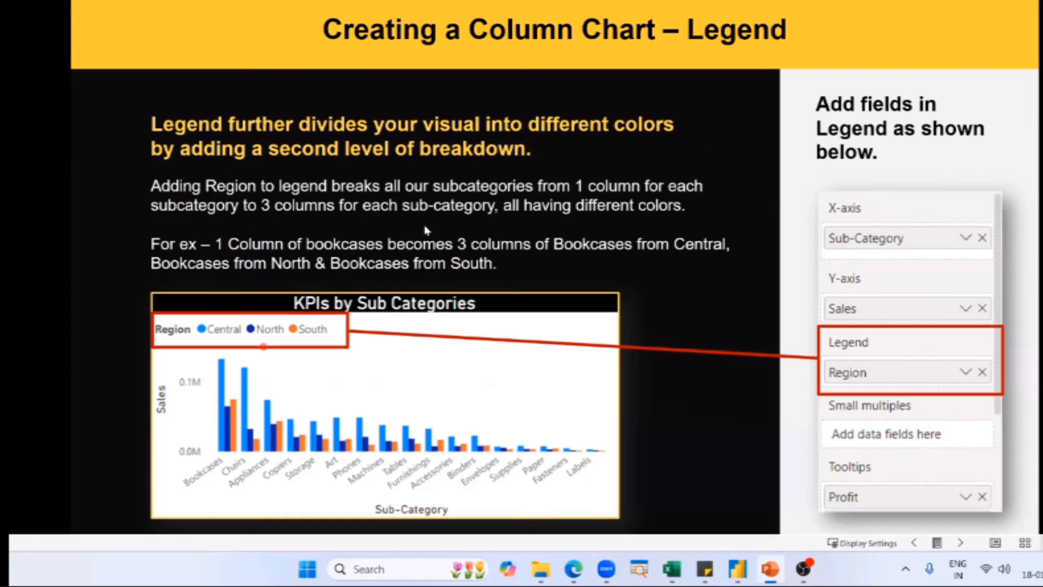
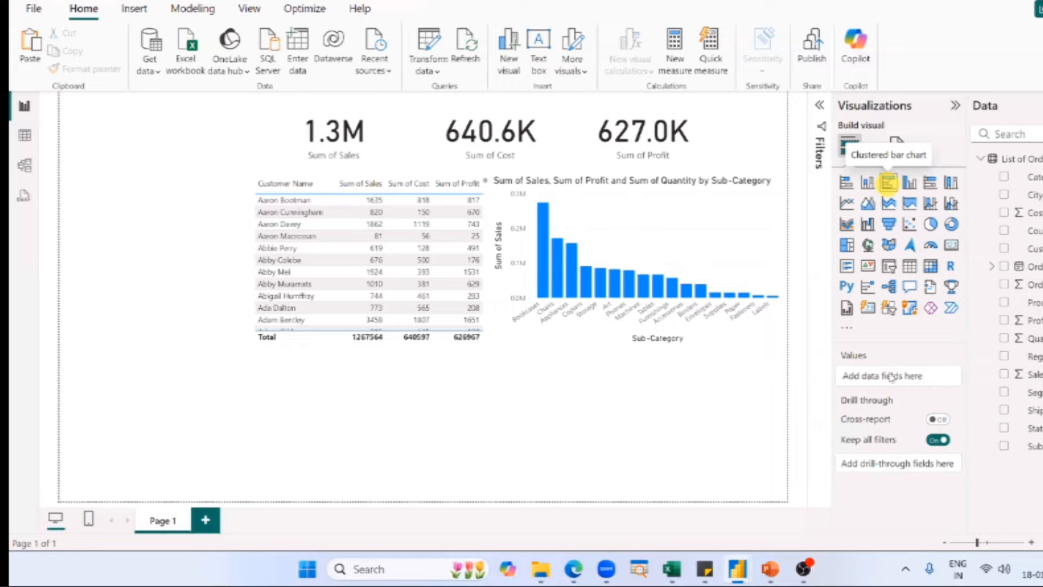
{"action": "left_click", "coordinate": [888, 183]}
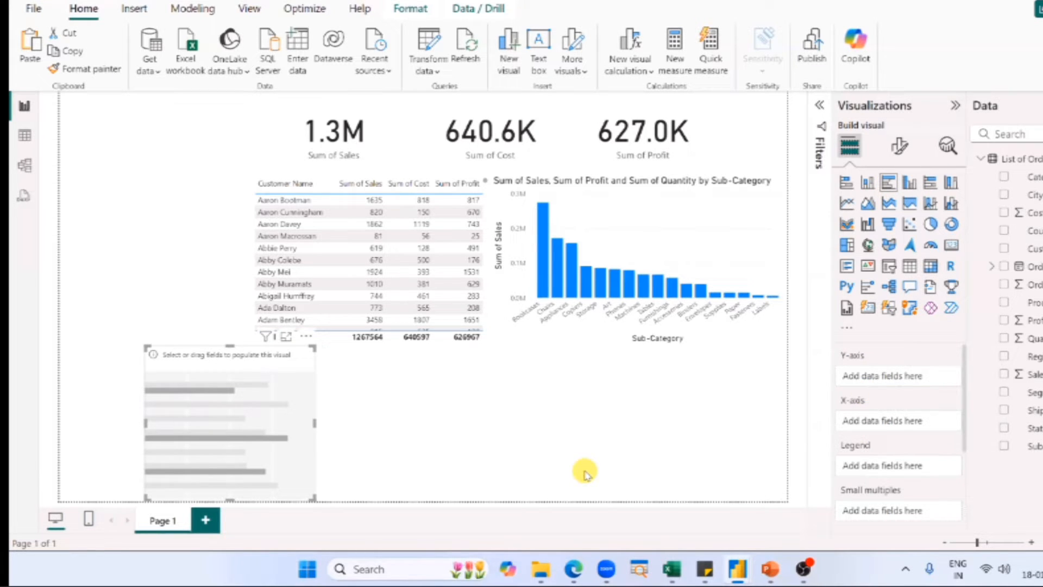
{"action": "left_click", "coordinate": [215, 454]}
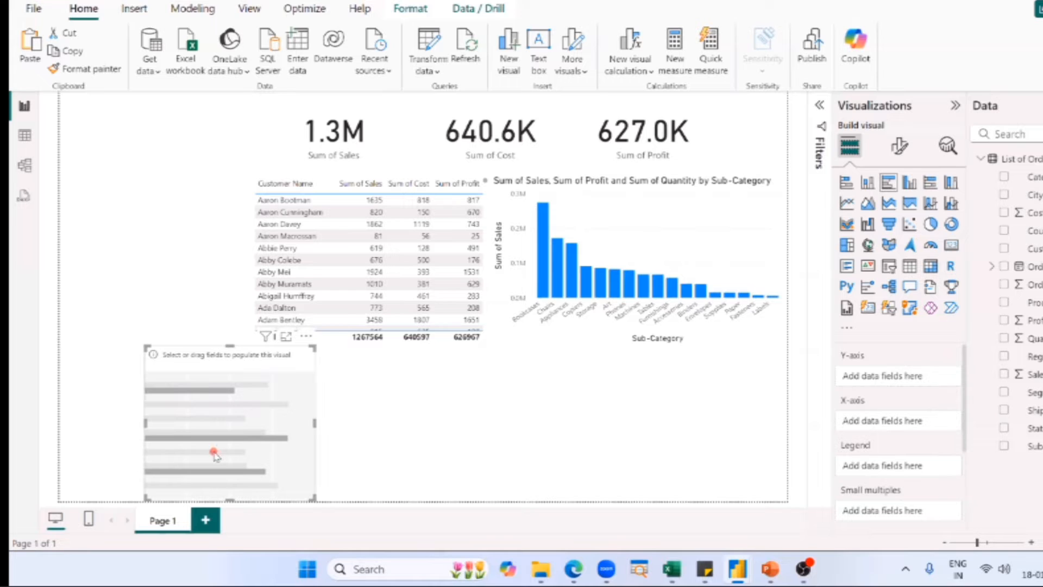
{"action": "key", "text": "Delete"}
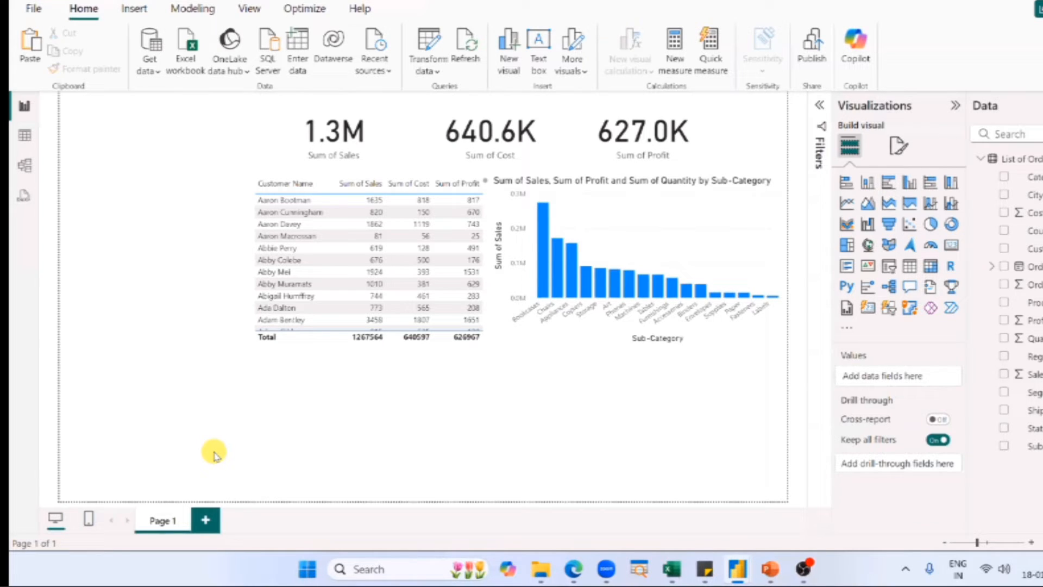
Switch to the PowerPoint presentation, view the slide on creating a bar chart from a column chart, and return to the untitled Power BI report.
{"action": "left_click", "coordinate": [756, 245]}
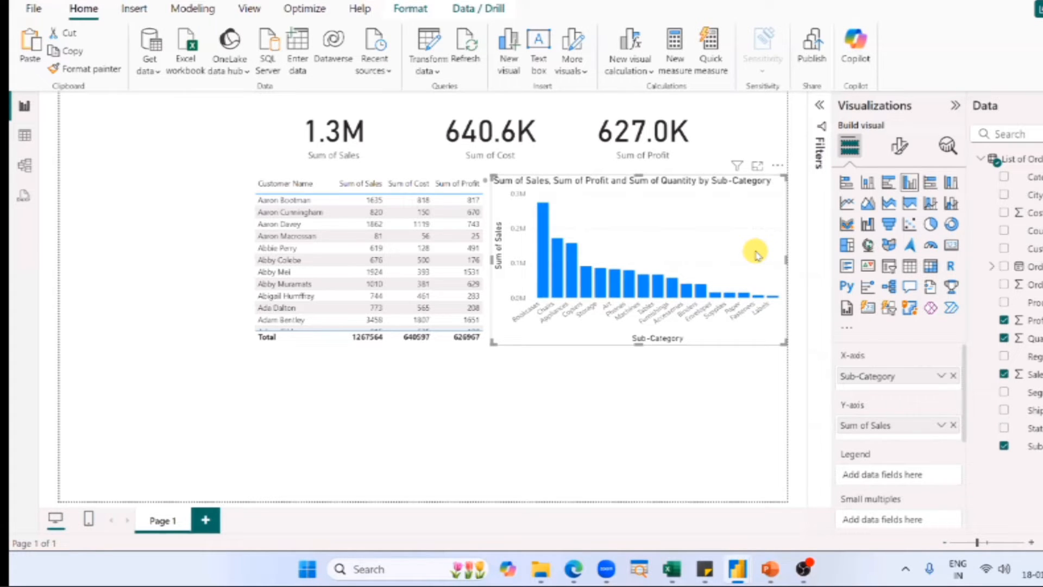
{"action": "key", "text": "alt+Tab"}
{"action": "key", "text": "Right"}
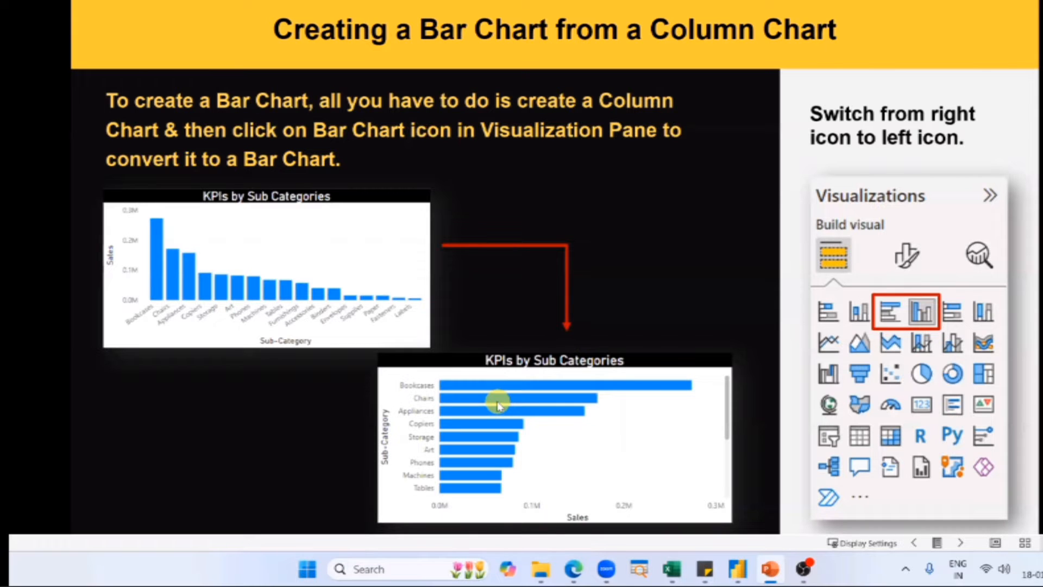
{"action": "key", "text": "super+Tab"}
{"action": "left_click", "coordinate": [451, 94]}
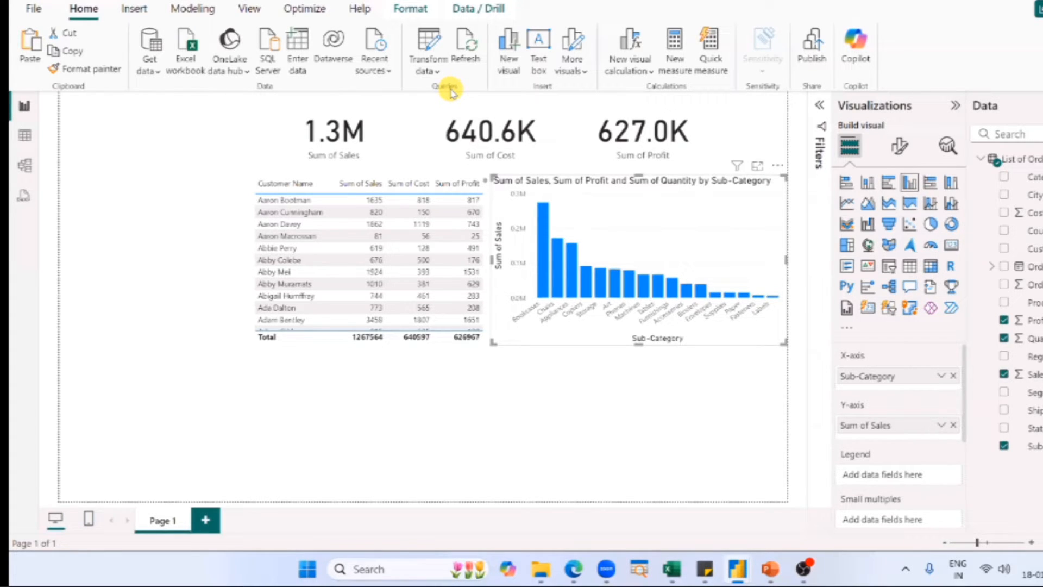
Convert the Sub-Category column chart to a clustered bar chart and review its axis, legend and other field wells.
{"action": "left_click", "coordinate": [702, 219]}
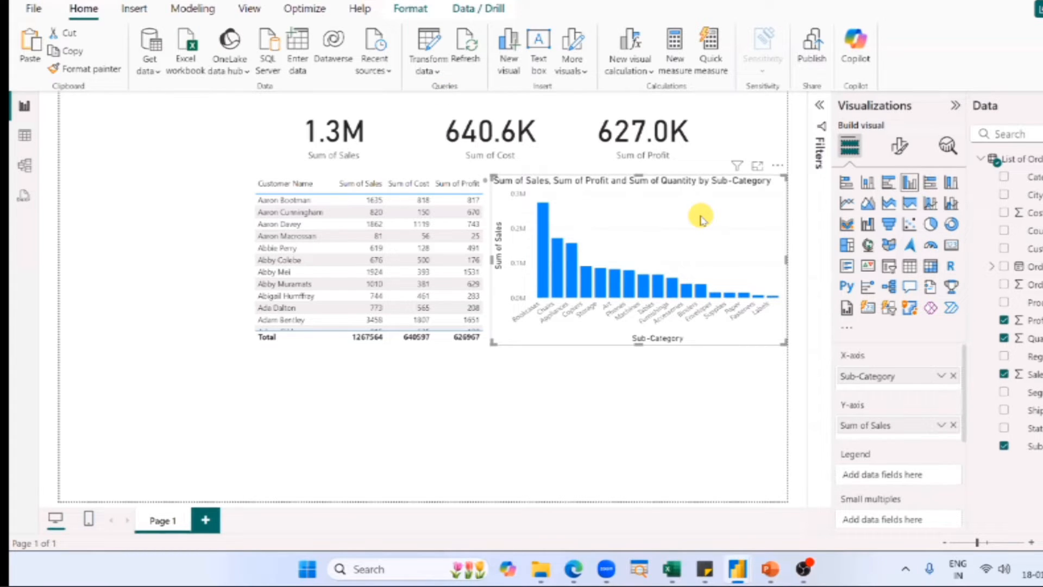
{"action": "left_click", "coordinate": [908, 185]}
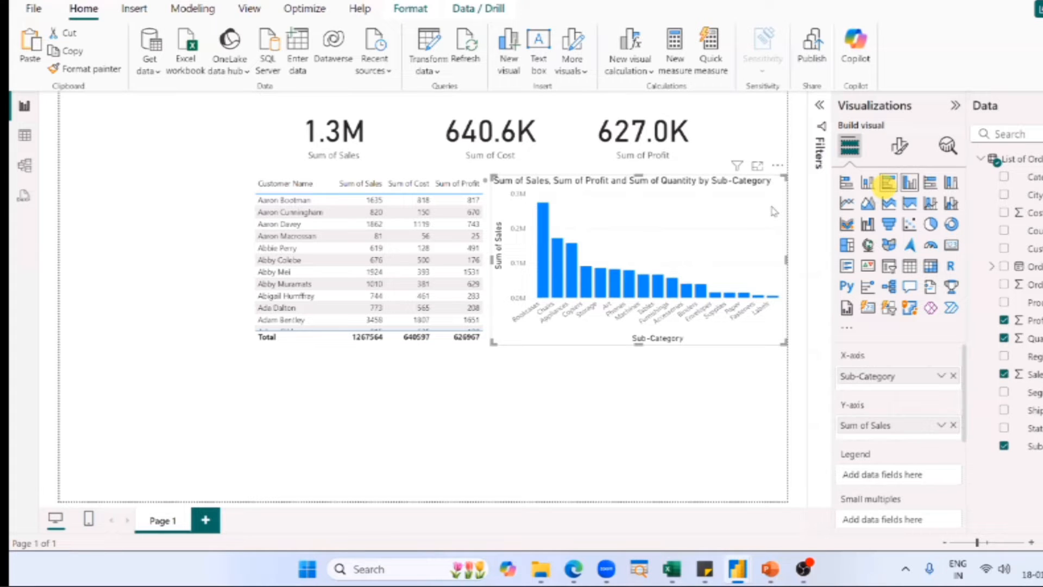
{"action": "left_click", "coordinate": [891, 184]}
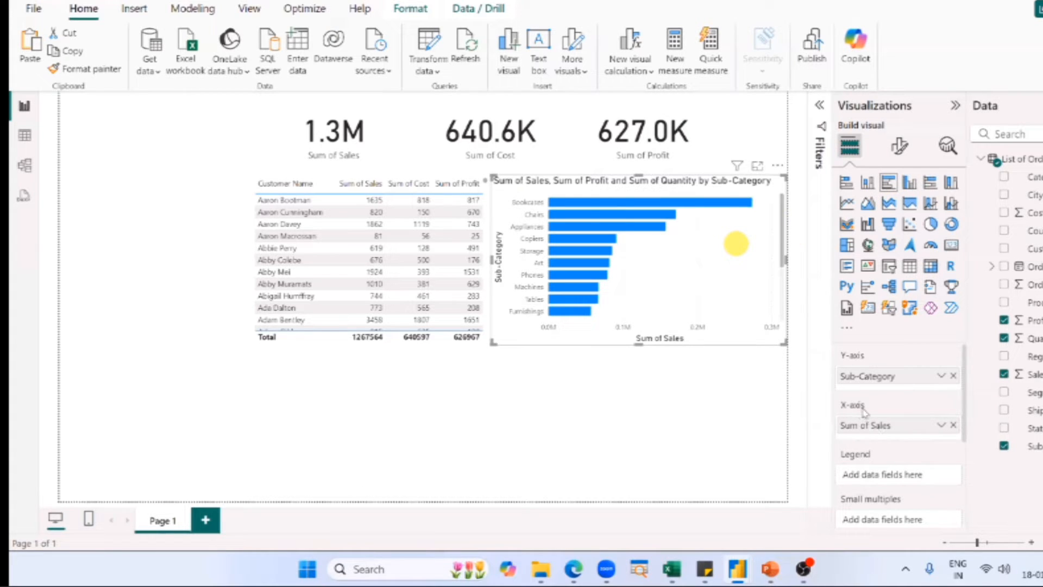
{"action": "scroll", "coordinate": [863, 416], "scroll_direction": "down", "scroll_amount": 1}
{"action": "scroll", "coordinate": [893, 410], "scroll_direction": "down", "scroll_amount": 2}
{"action": "scroll", "coordinate": [891, 451], "scroll_direction": "up", "scroll_amount": 3}
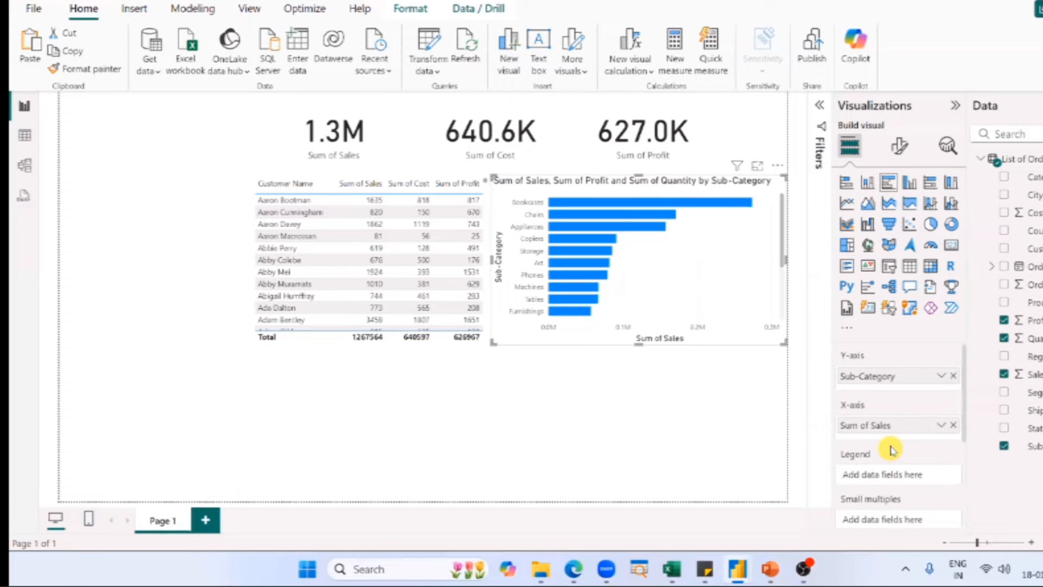
Try the Sub-Category chart as pie, line, area and donut charts, and restore it to a clustered column chart.
{"action": "left_click", "coordinate": [930, 223]}
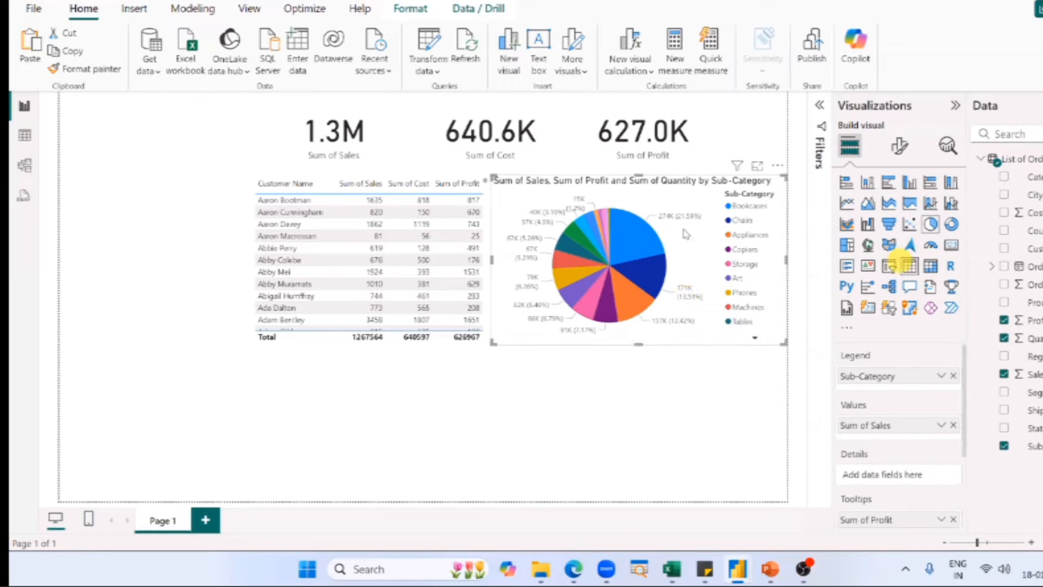
{"action": "left_click", "coordinate": [847, 203]}
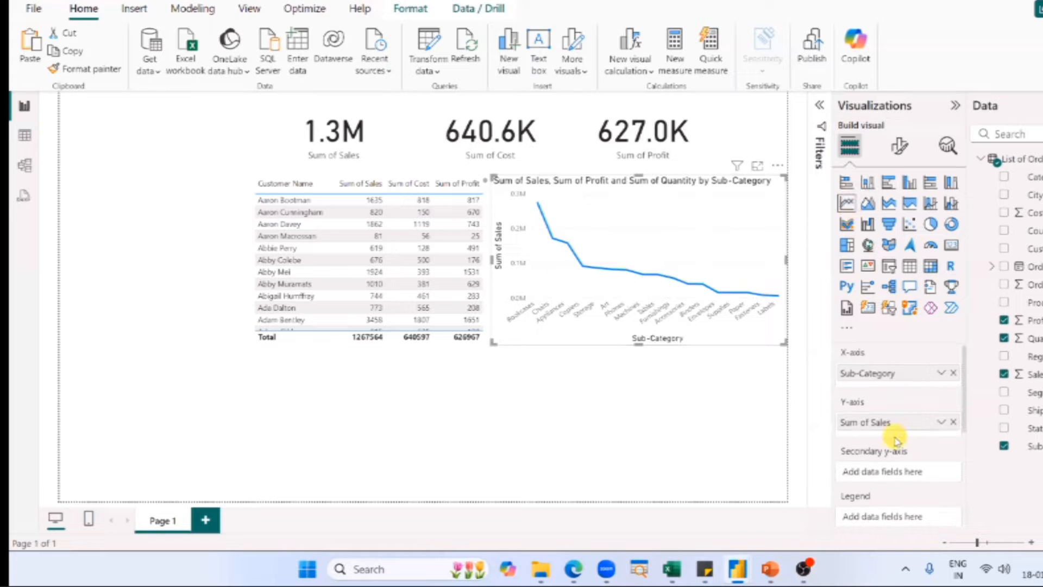
{"action": "scroll", "coordinate": [894, 437], "scroll_direction": "down", "scroll_amount": 3}
{"action": "scroll", "coordinate": [849, 356], "scroll_direction": "up", "scroll_amount": 4}
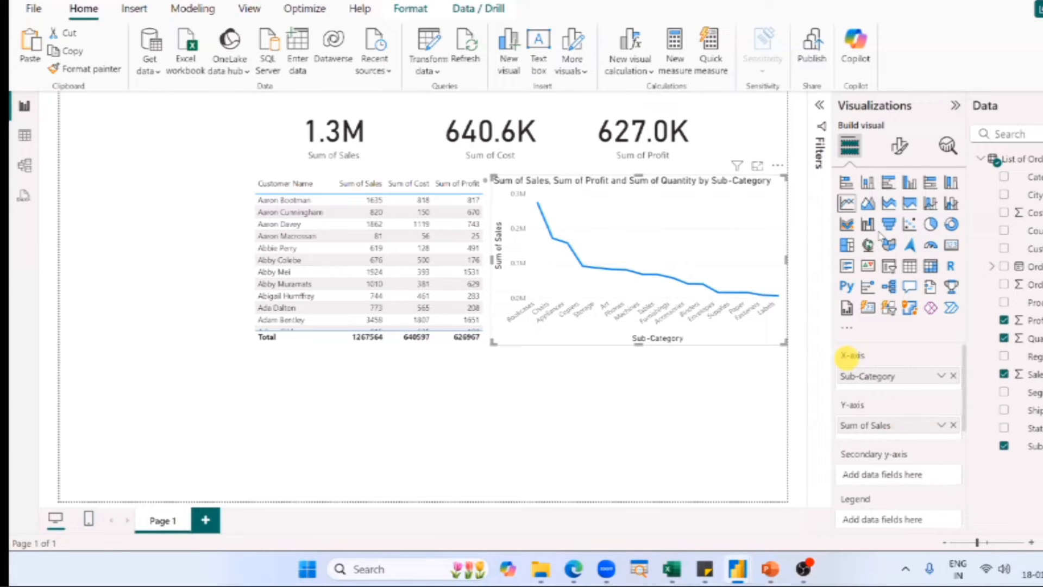
{"action": "left_click", "coordinate": [868, 205]}
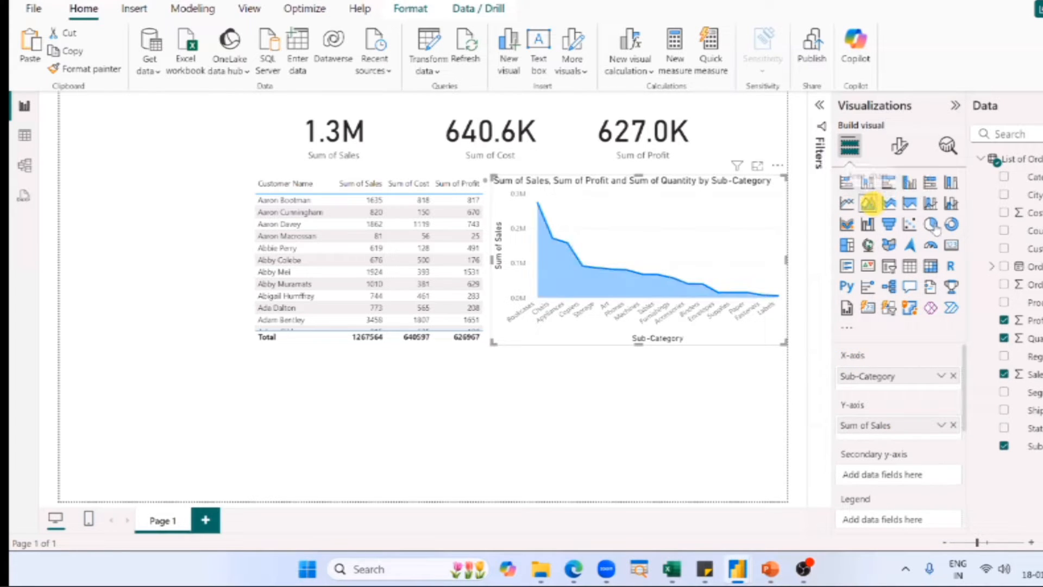
{"action": "left_click", "coordinate": [930, 221]}
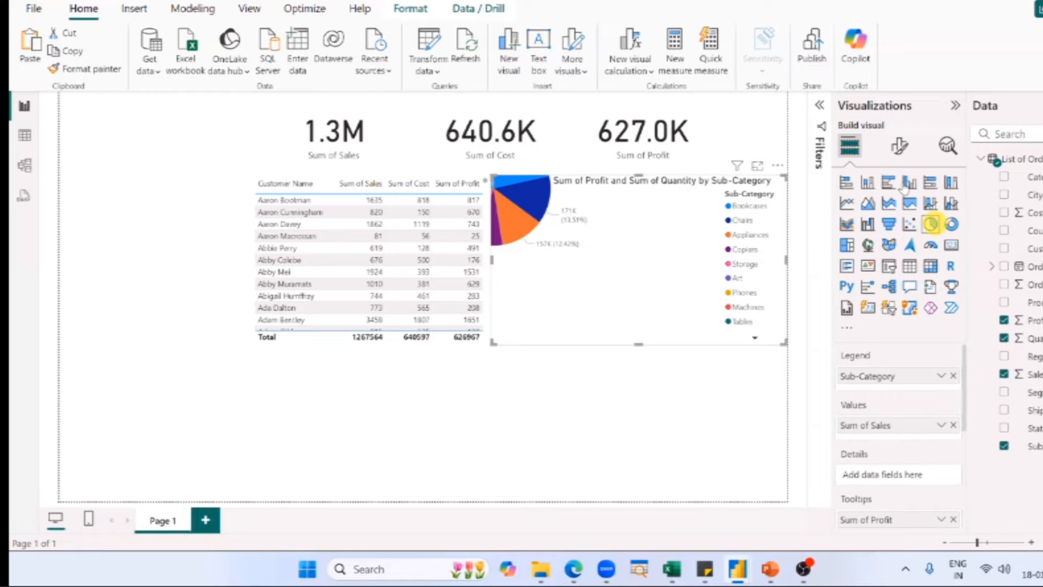
{"action": "left_click", "coordinate": [951, 224]}
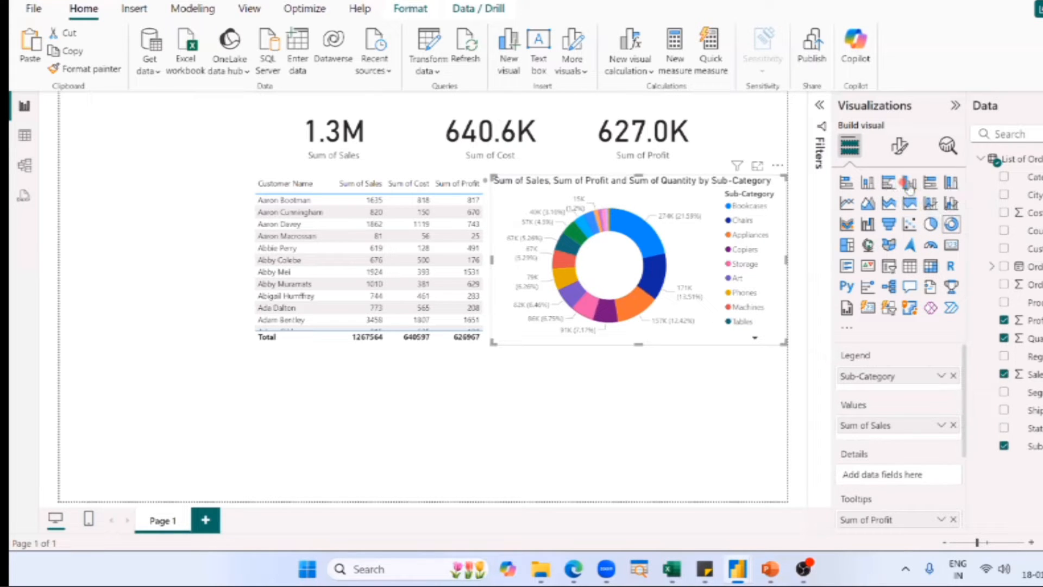
{"action": "left_click", "coordinate": [889, 183]}
{"action": "left_click", "coordinate": [909, 183]}
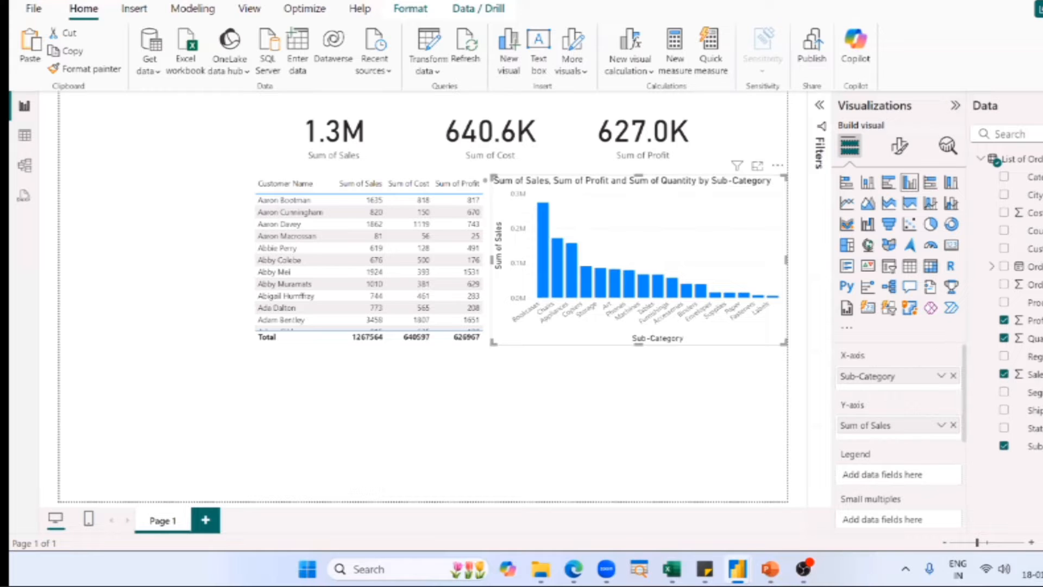
{"action": "key", "text": "alt+Tab"}
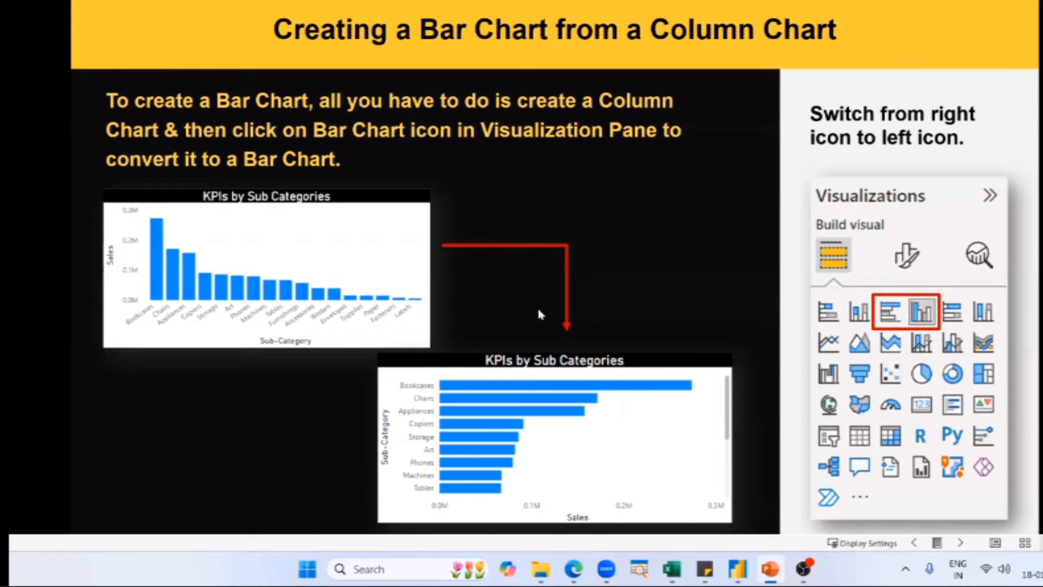
{"action": "key", "text": "alt+Tab"}
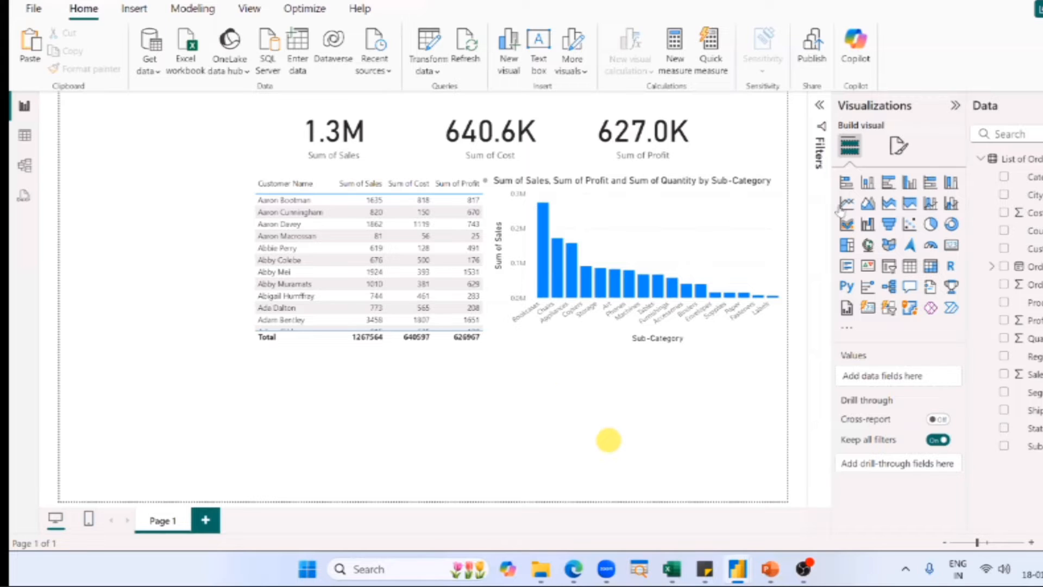
{"action": "left_click", "coordinate": [557, 326]}
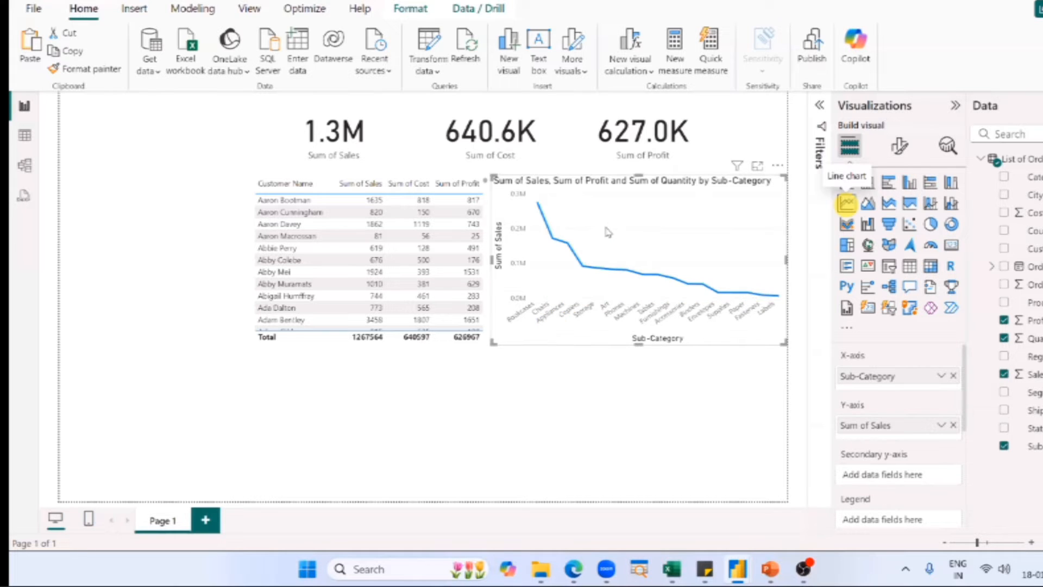
{"action": "left_click", "coordinate": [846, 203]}
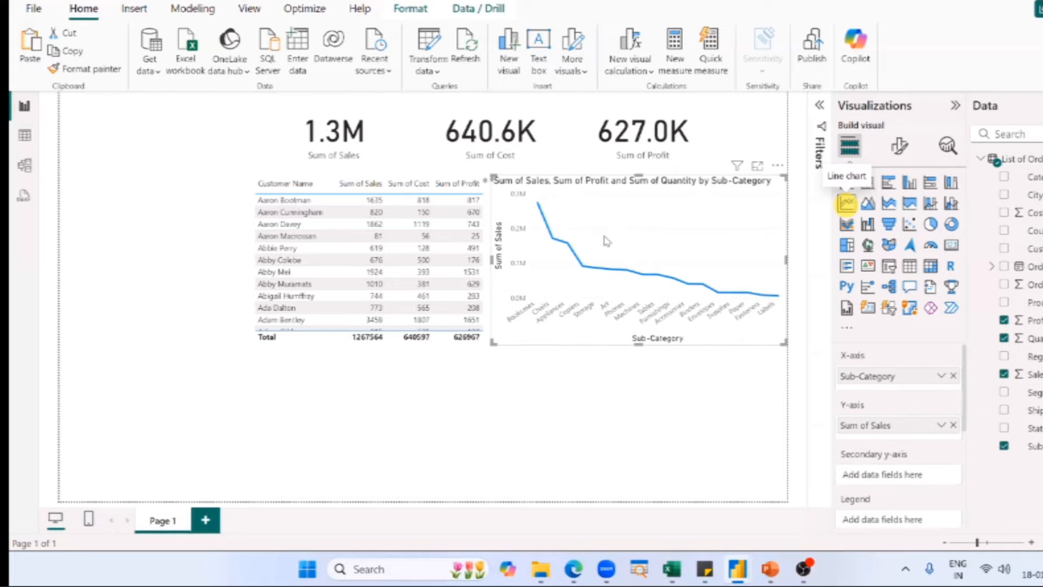
{"action": "key", "text": "ctrl+z"}
{"action": "left_click", "coordinate": [593, 426]}
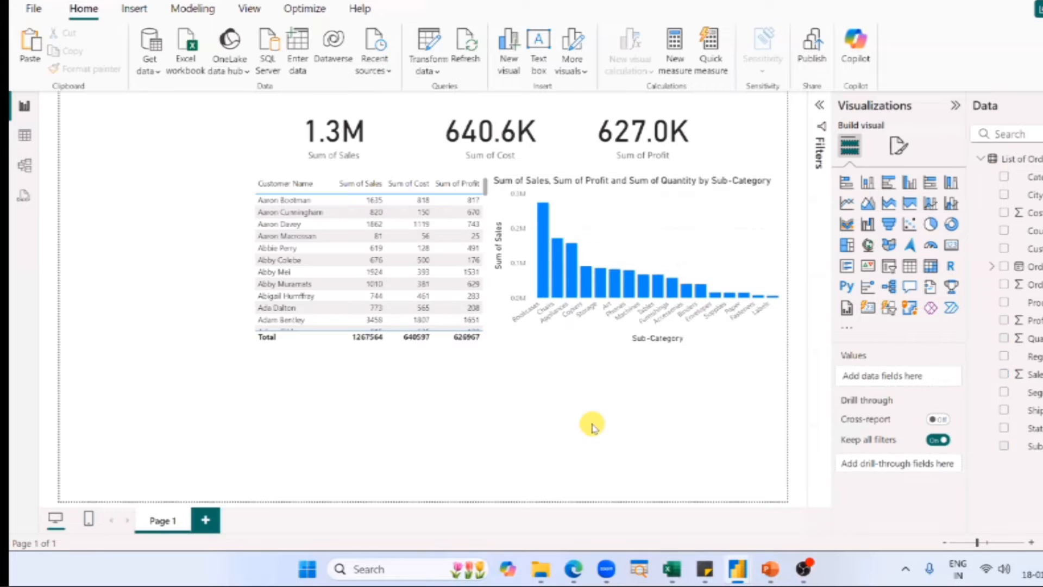
Insert an empty line chart, place it directly below the column chart and widen it to the column chart's width.
{"action": "left_click", "coordinate": [846, 203]}
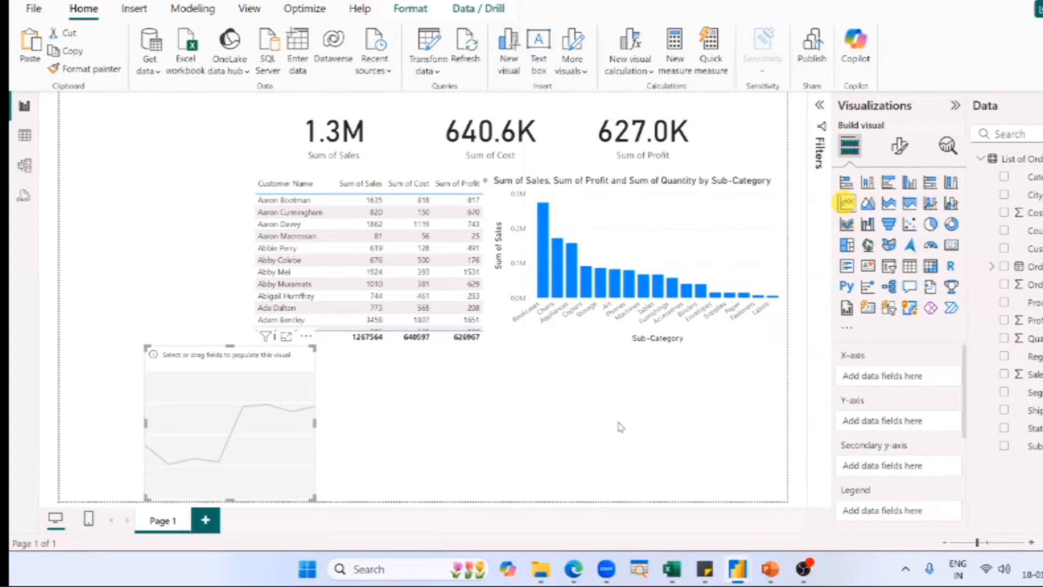
{"action": "left_click_drag", "start_coordinate": [268, 447], "coordinate": [740, 446]}
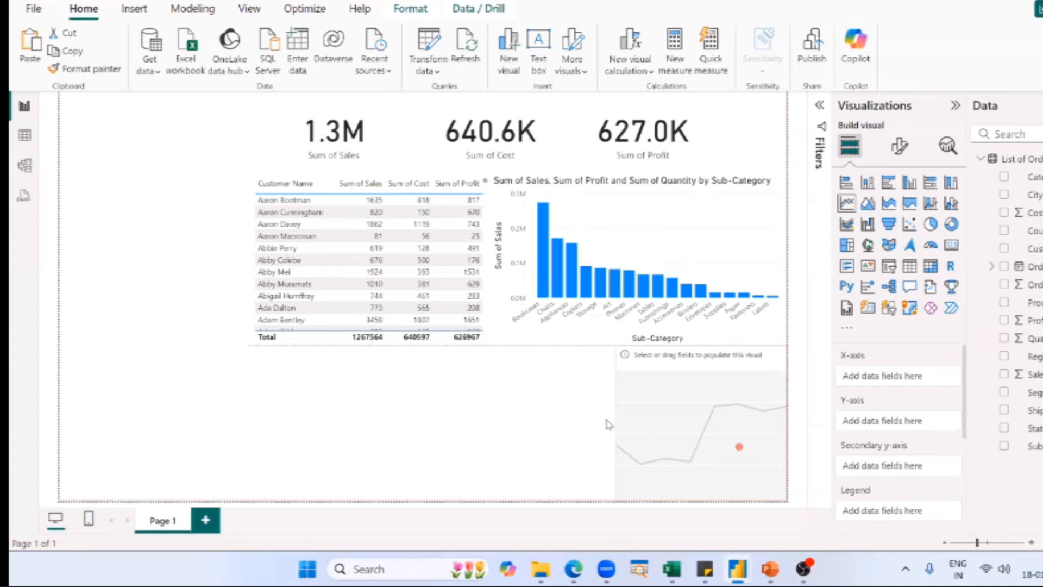
{"action": "left_click_drag", "start_coordinate": [616, 421], "coordinate": [493, 407]}
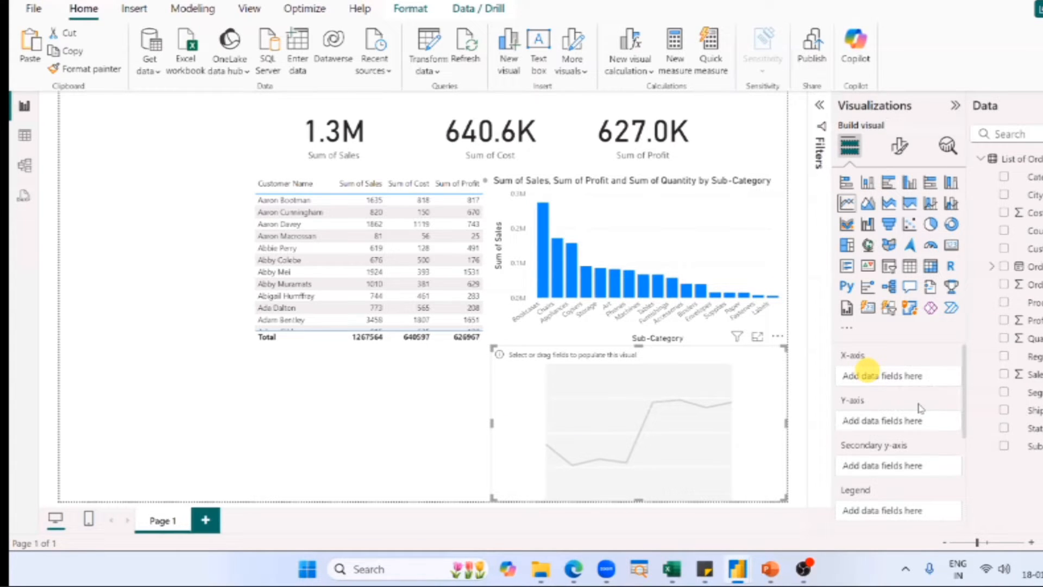
Review the empty line chart's field wells, mark its X-axis and Y-axis wells on screen, and switch to the finished SN Corp Dashboard.
{"action": "scroll", "coordinate": [919, 407], "scroll_direction": "down", "scroll_amount": 2}
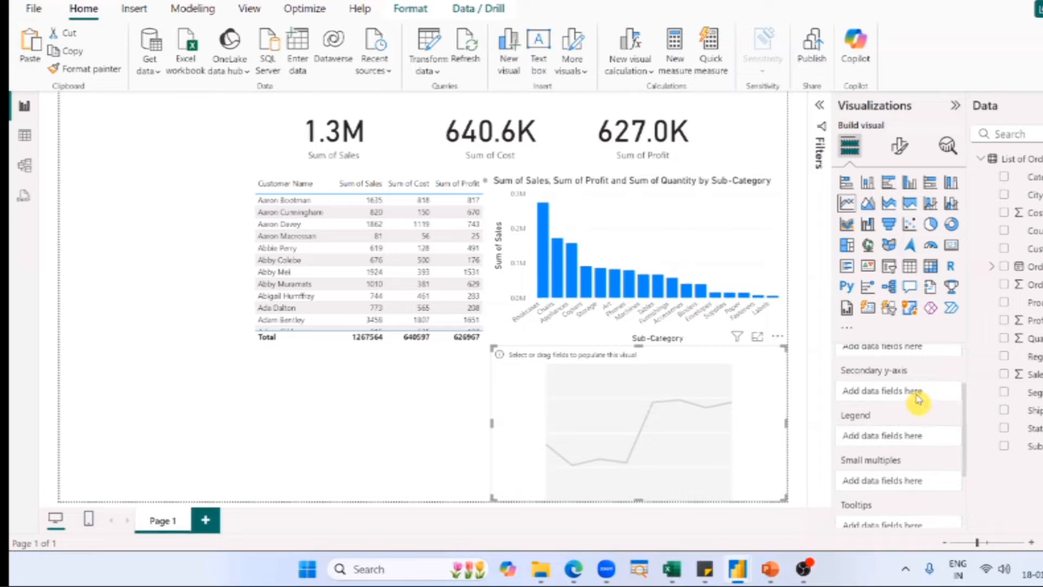
{"action": "scroll", "coordinate": [918, 399], "scroll_direction": "down", "scroll_amount": 2}
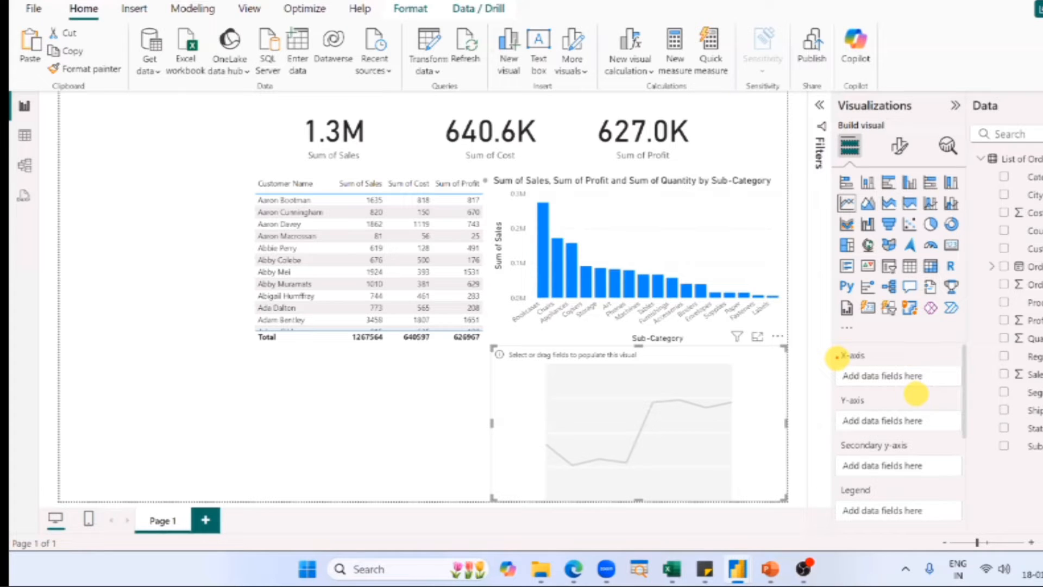
{"action": "left_click_drag", "start_coordinate": [829, 344], "coordinate": [976, 436]}
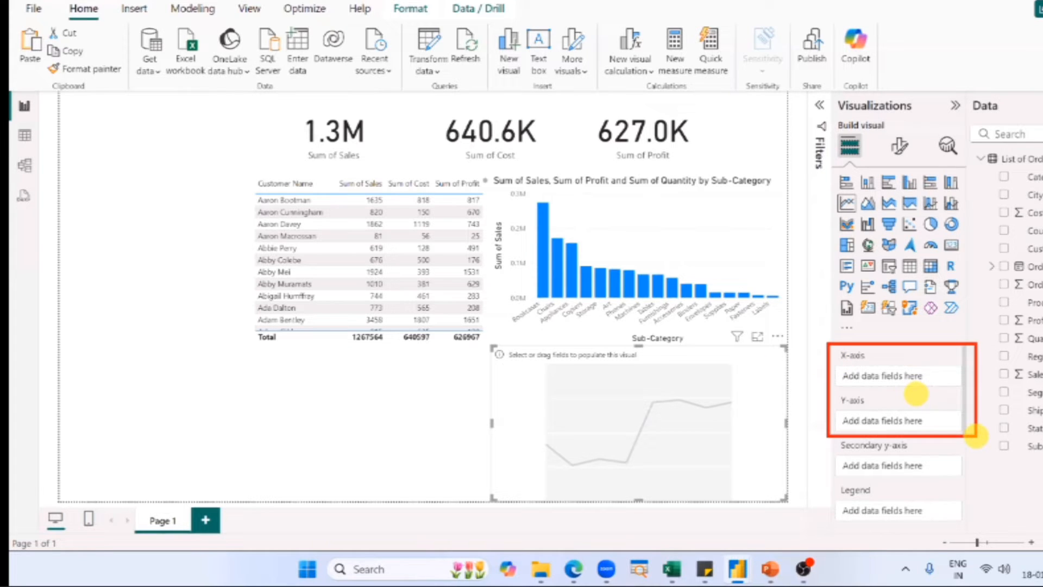
{"action": "left_click_drag", "start_coordinate": [823, 369], "coordinate": [751, 355]}
{"action": "left_click_drag", "start_coordinate": [827, 417], "coordinate": [750, 395]}
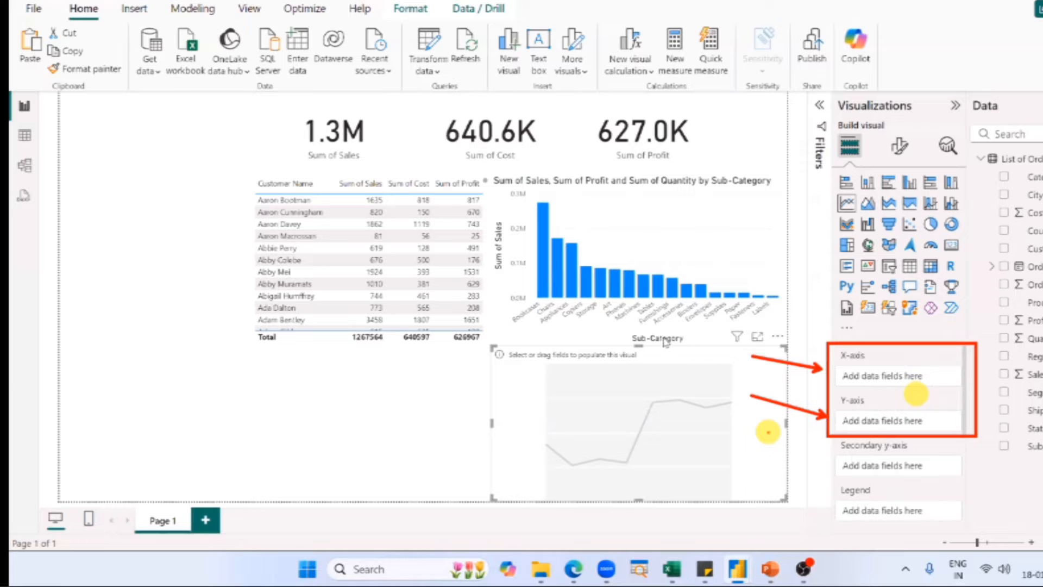
{"action": "key", "text": "Escape"}
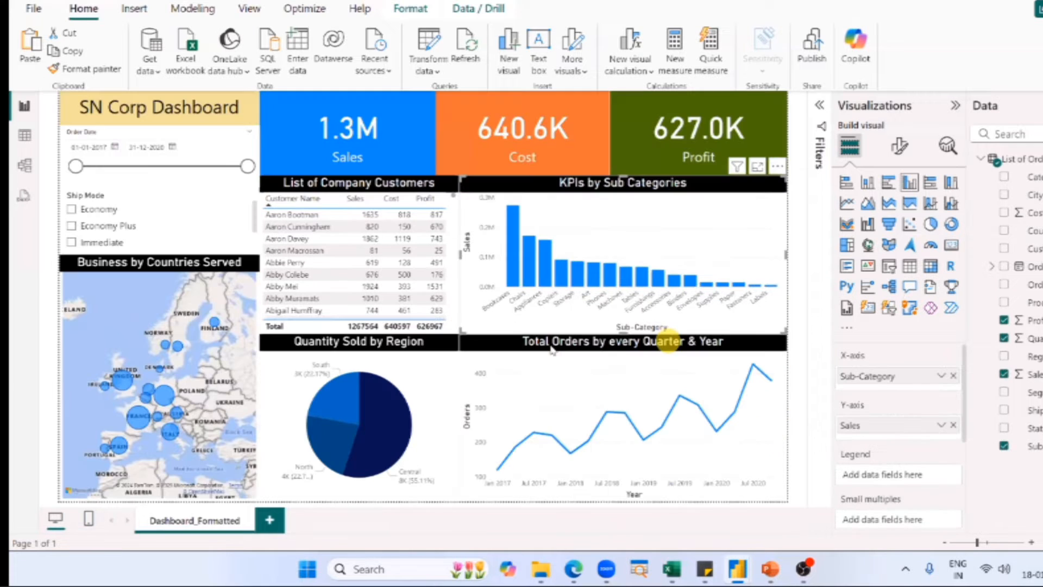
Examine the axis fields and data point tooltips of the Total Orders by every Quarter & Year line chart.
{"action": "left_click", "coordinate": [552, 348]}
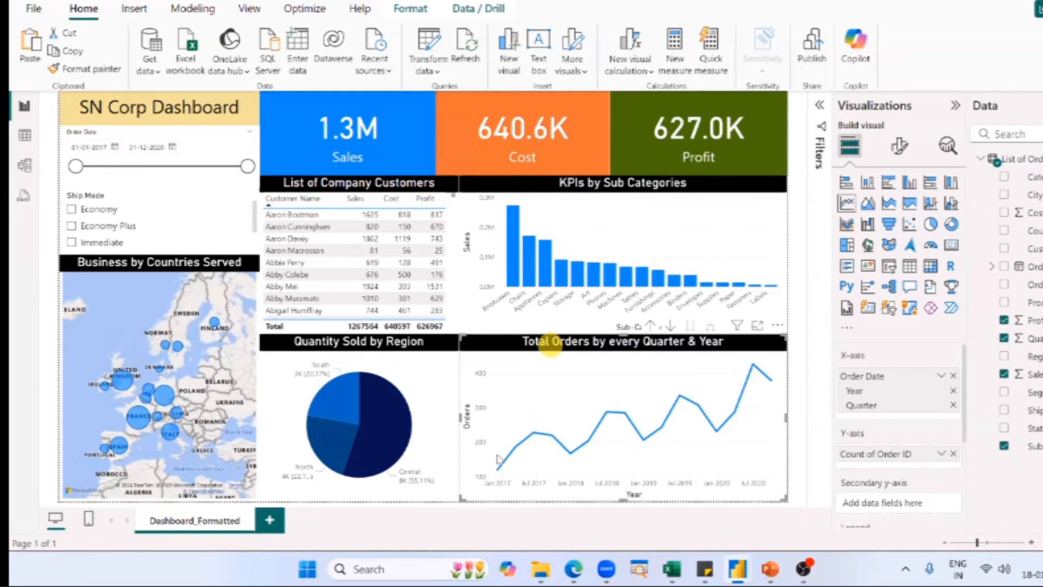
{"action": "mouse_move", "coordinate": [498, 459]}
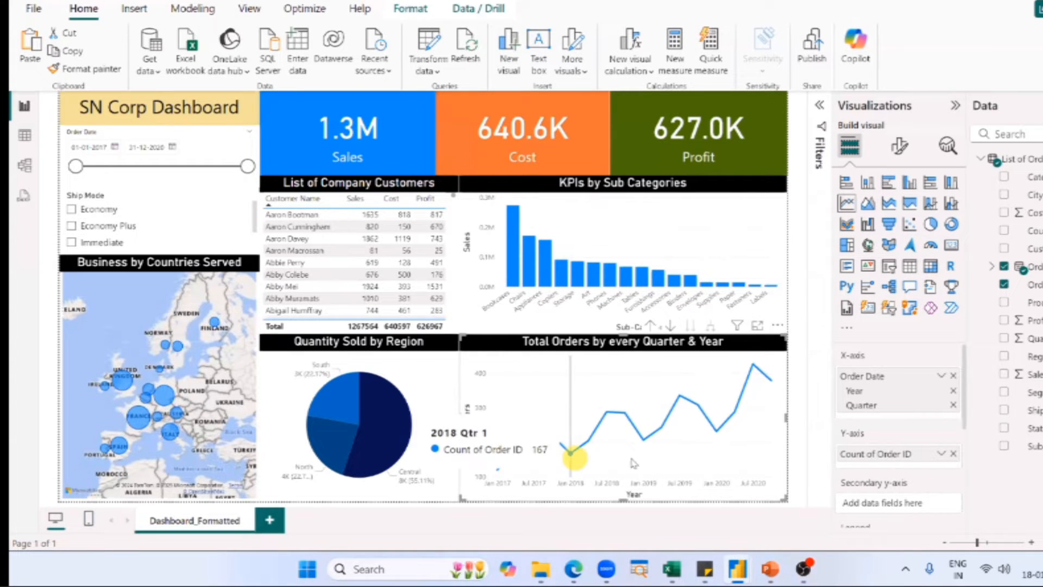
{"action": "left_click", "coordinate": [800, 430]}
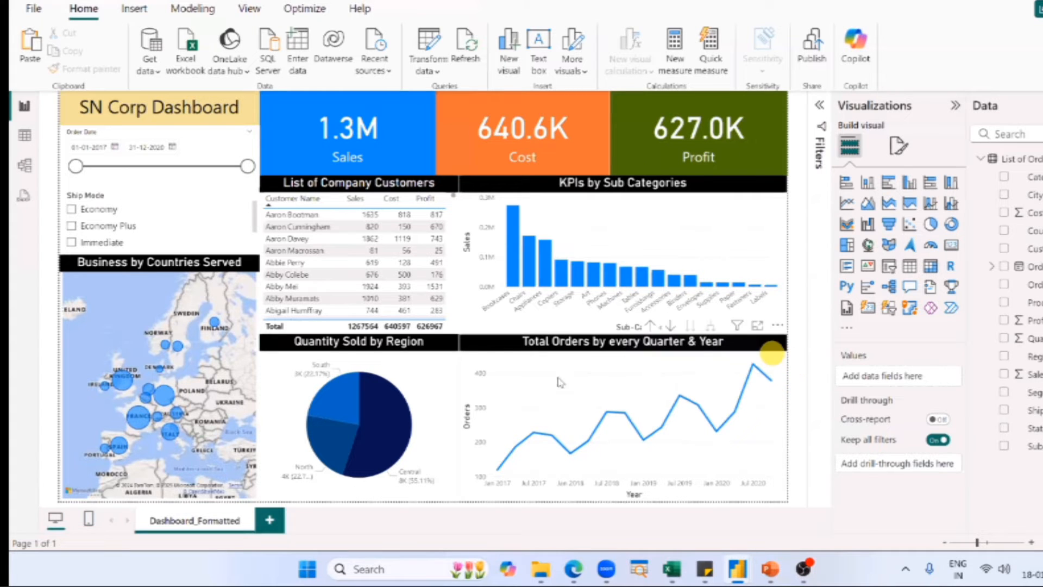
{"action": "left_click", "coordinate": [496, 414]}
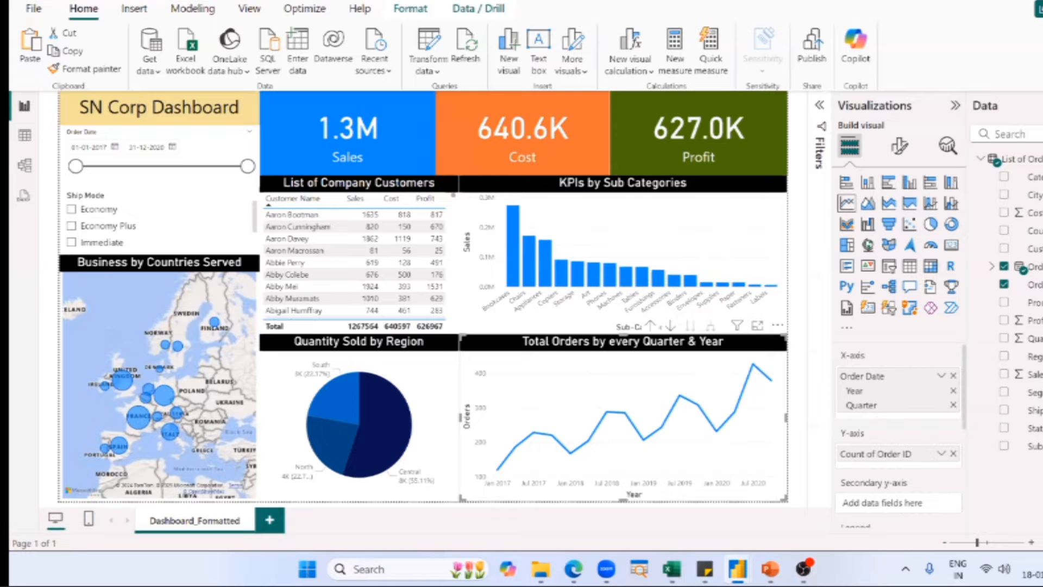
Switch to the Power BI Dataset workbook in Excel and look through the columns and rows of the List of Orders sheet.
{"action": "key", "text": "alt+Tab"}
{"action": "key", "text": "Tab"}
{"action": "key", "text": "Tab"}
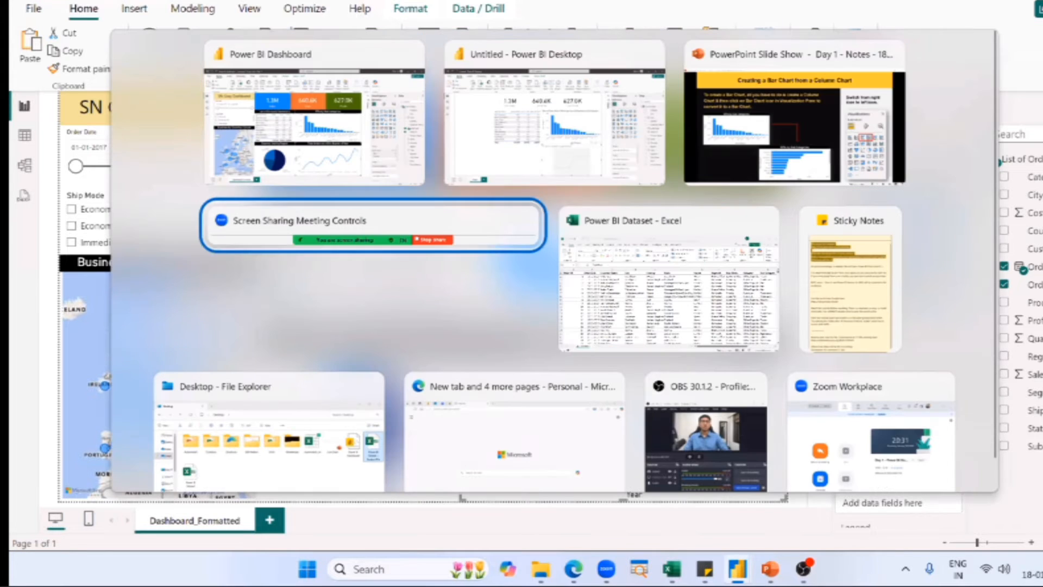
{"action": "key", "text": "Tab"}
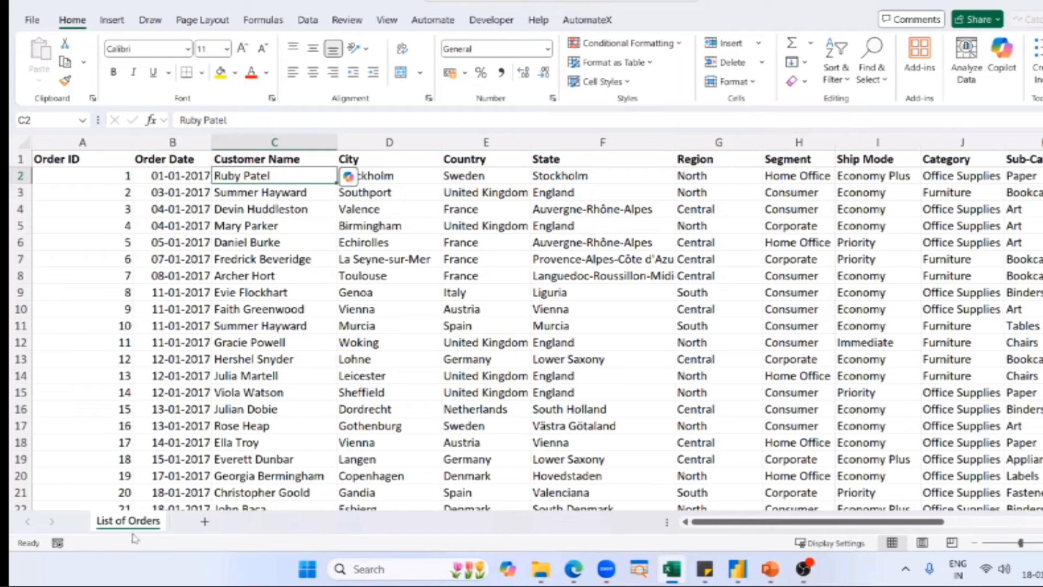
{"action": "left_click_drag", "start_coordinate": [766, 522], "coordinate": [712, 530]}
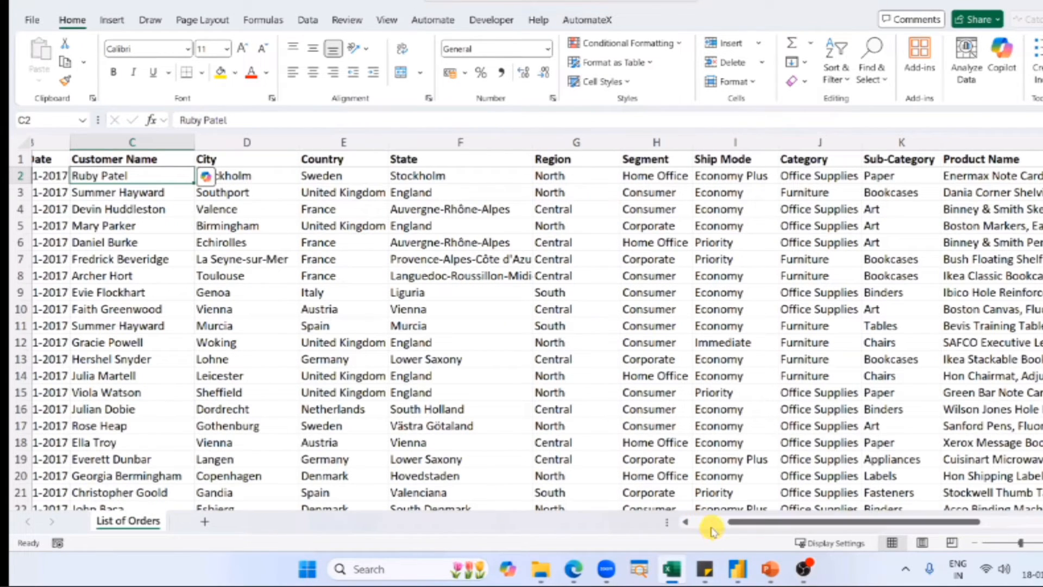
{"action": "left_click", "coordinate": [711, 526]}
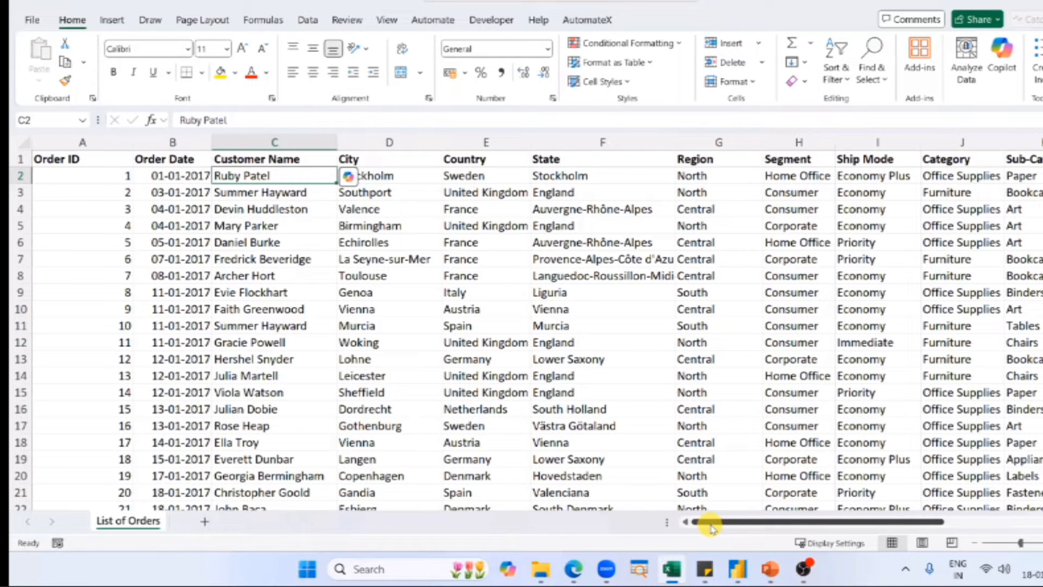
{"action": "scroll", "coordinate": [448, 401], "scroll_direction": "down", "scroll_amount": 15}
{"action": "scroll", "coordinate": [448, 401], "scroll_direction": "up", "scroll_amount": 9}
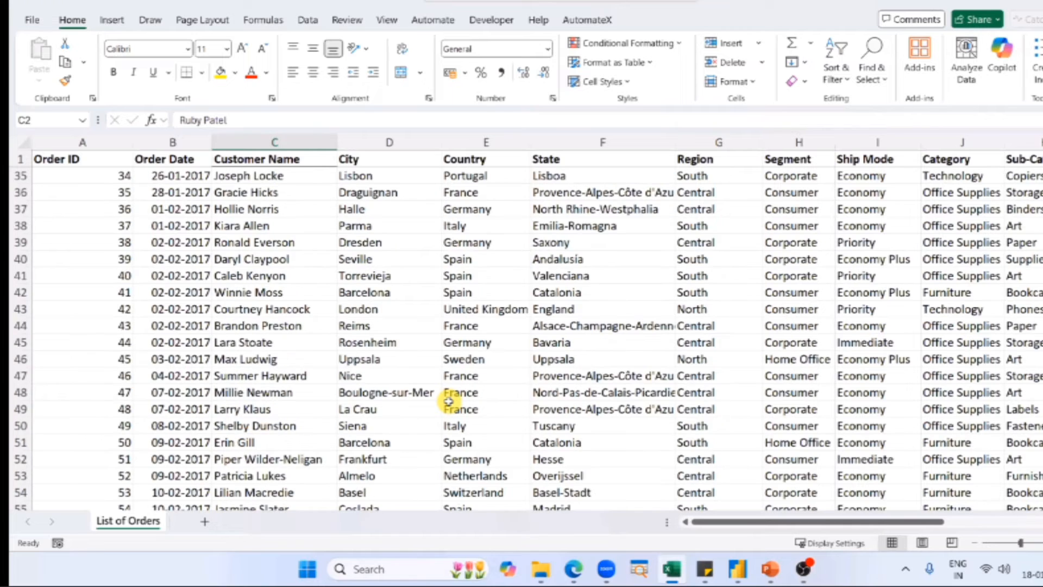
{"action": "scroll", "coordinate": [448, 401], "scroll_direction": "up", "scroll_amount": 6}
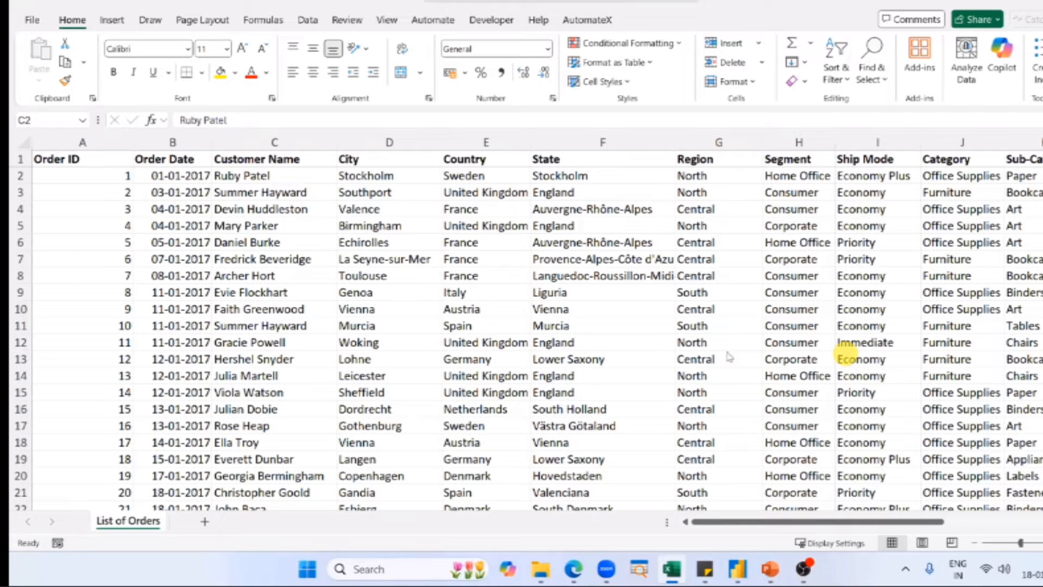
Return to the untitled Power BI report and add Order ID to the empty line chart's Y-axis as a count.
{"action": "key", "text": "alt+Tab"}
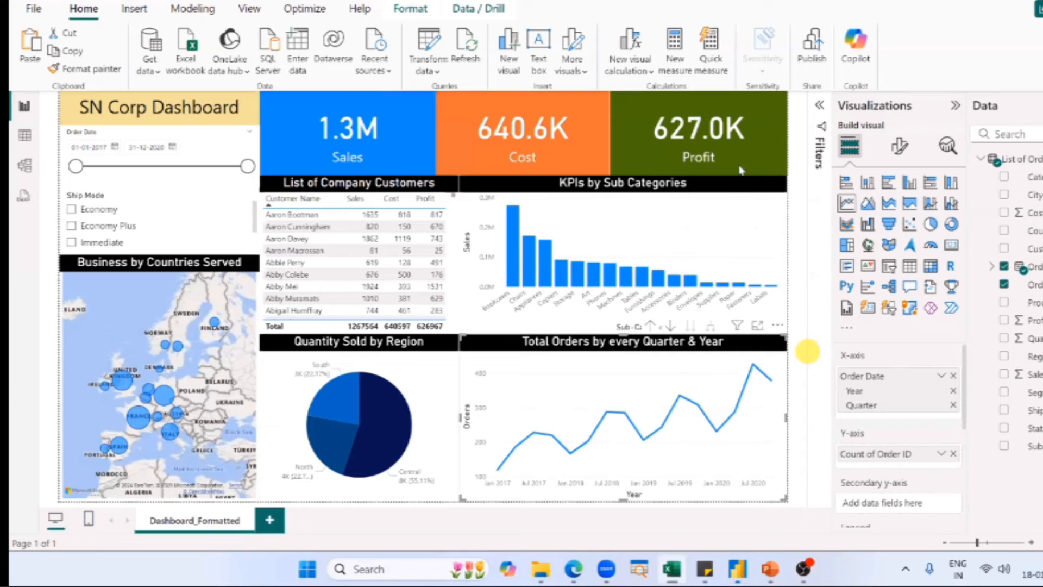
{"action": "key", "text": "alt+Tab"}
{"action": "key", "text": "alt+Tab"}
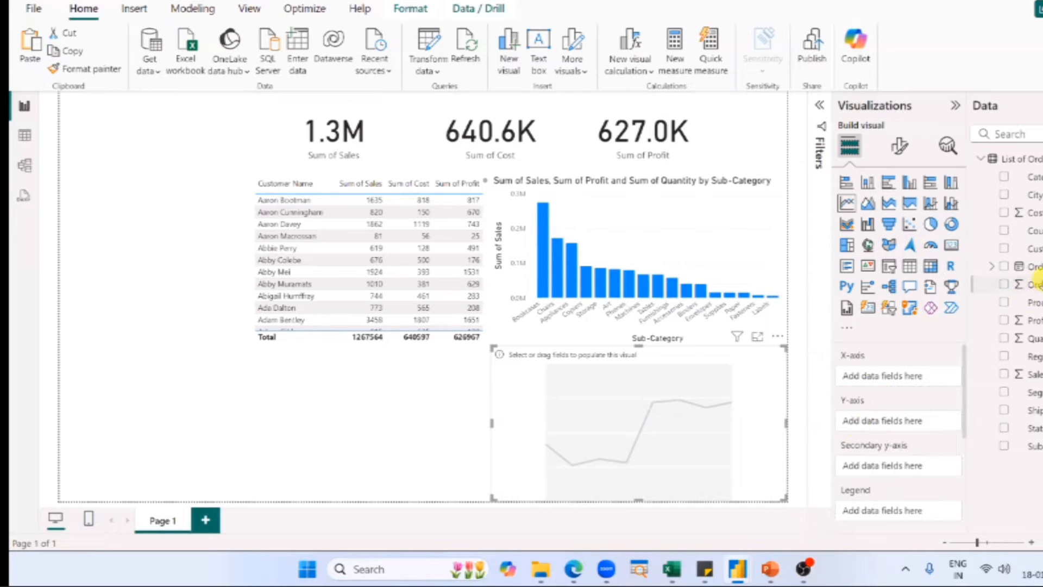
{"action": "mouse_move", "coordinate": [1034, 284]}
{"action": "left_mouse_down"}
{"action": "mouse_move", "coordinate": [923, 274]}
{"action": "mouse_move", "coordinate": [962, 353]}
{"action": "mouse_move", "coordinate": [876, 409]}
{"action": "mouse_move", "coordinate": [913, 405]}
{"action": "mouse_move", "coordinate": [1035, 283]}
{"action": "left_mouse_up"}
{"action": "left_click_drag", "start_coordinate": [1040, 284], "coordinate": [896, 418]}
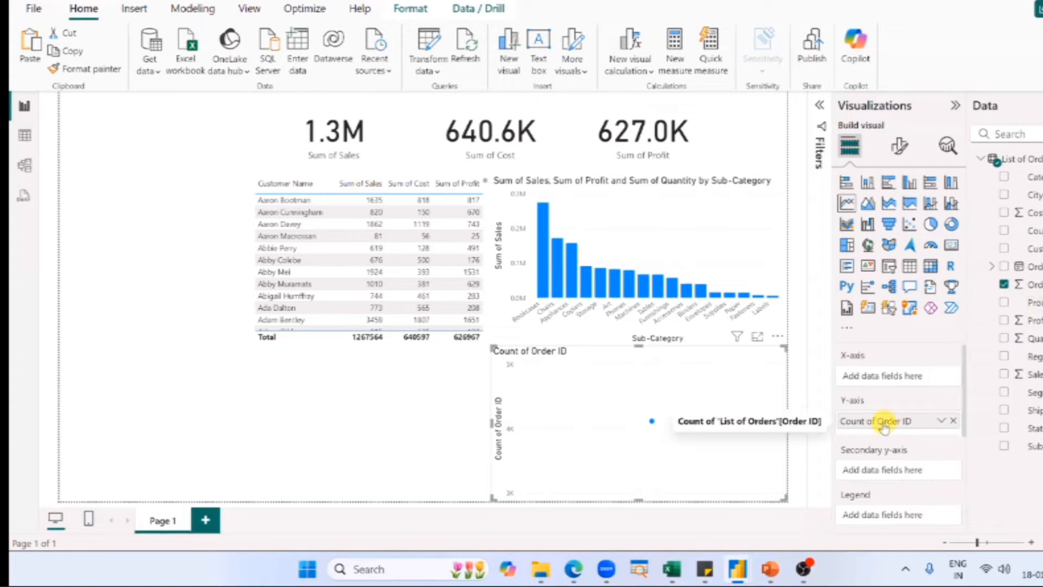
Compare the line chart's Count of Order ID with the last Order ID in the Excel dataset, and check the column chart's axis fields.
{"action": "mouse_move", "coordinate": [652, 424]}
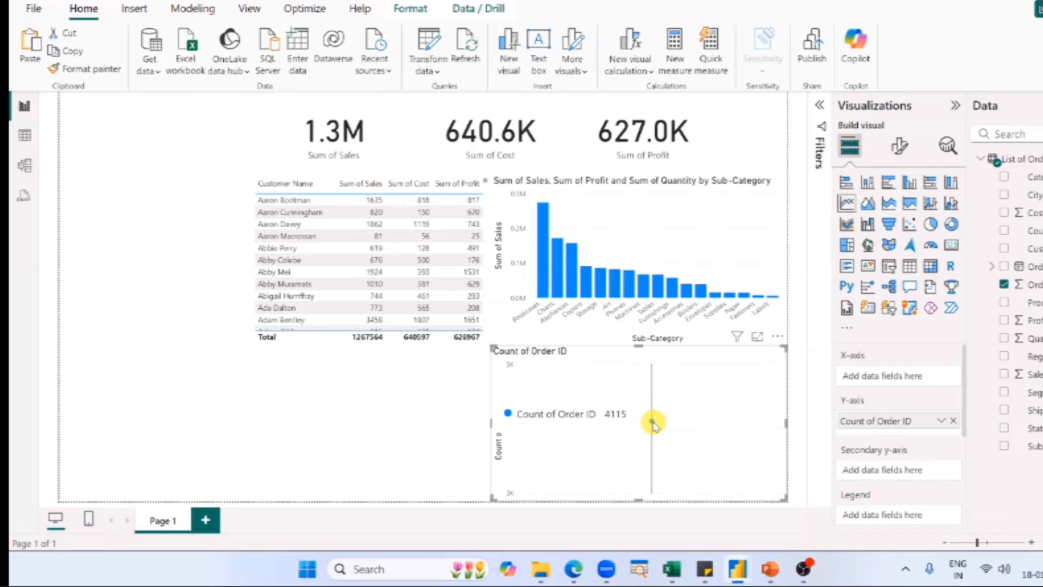
{"action": "key", "text": "alt+Tab"}
{"action": "key", "text": "alt+Tab"}
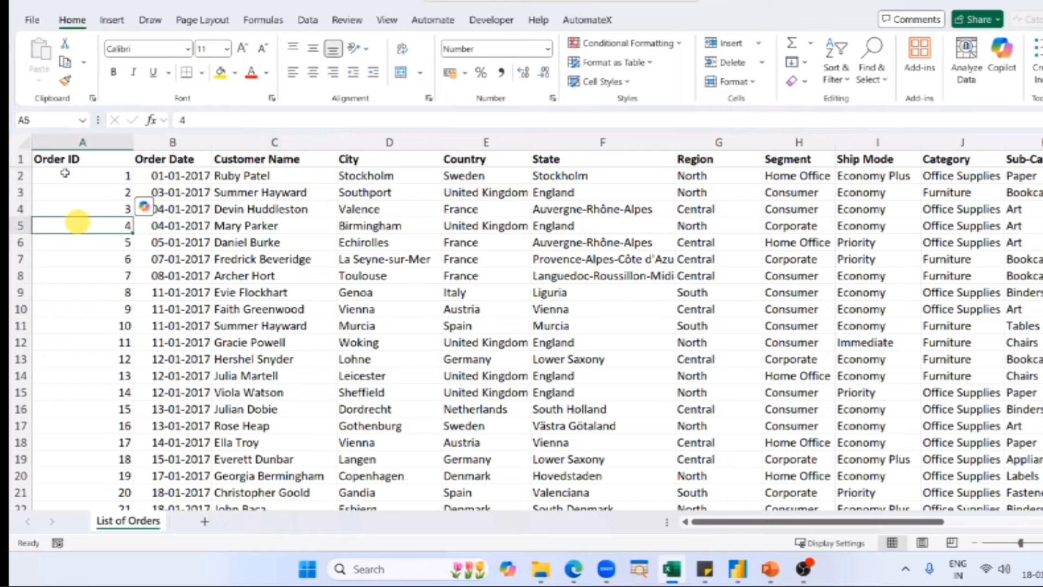
{"action": "key", "text": "ctrl+Home"}
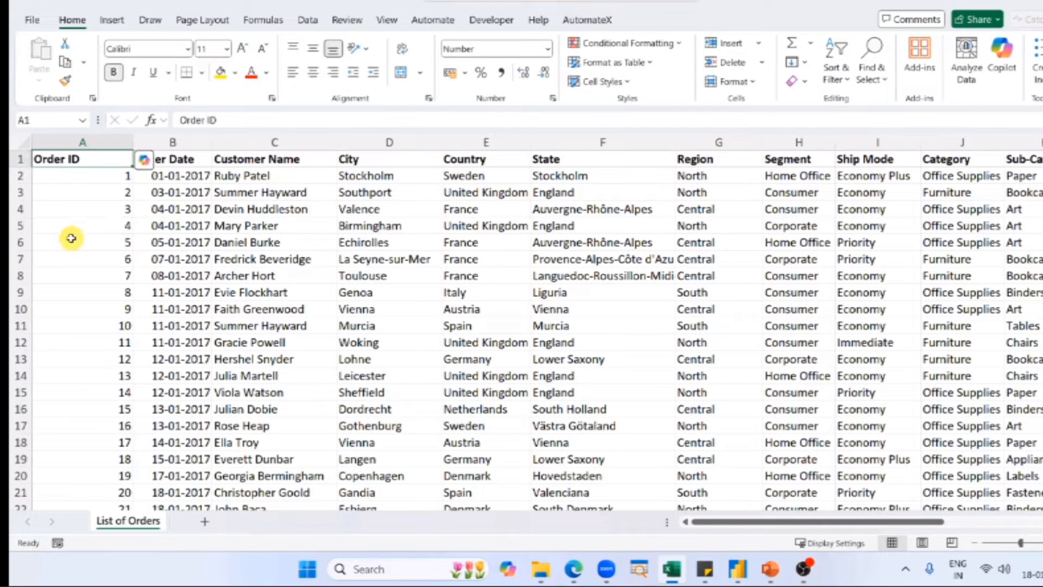
{"action": "key", "text": "ctrl+Down"}
{"action": "scroll", "coordinate": [107, 401], "scroll_direction": "down", "scroll_amount": 2}
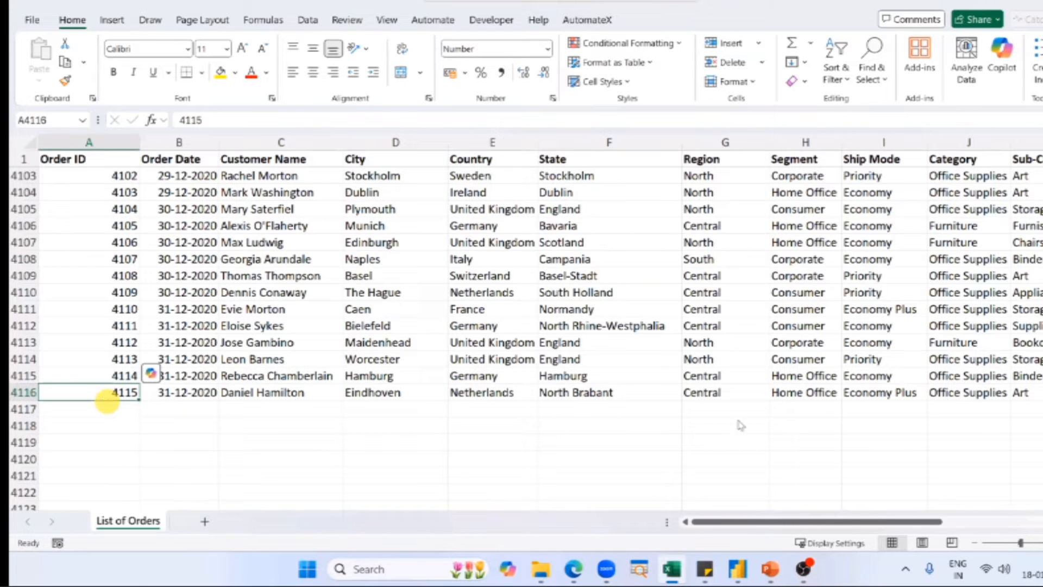
{"action": "key", "text": "alt+Tab"}
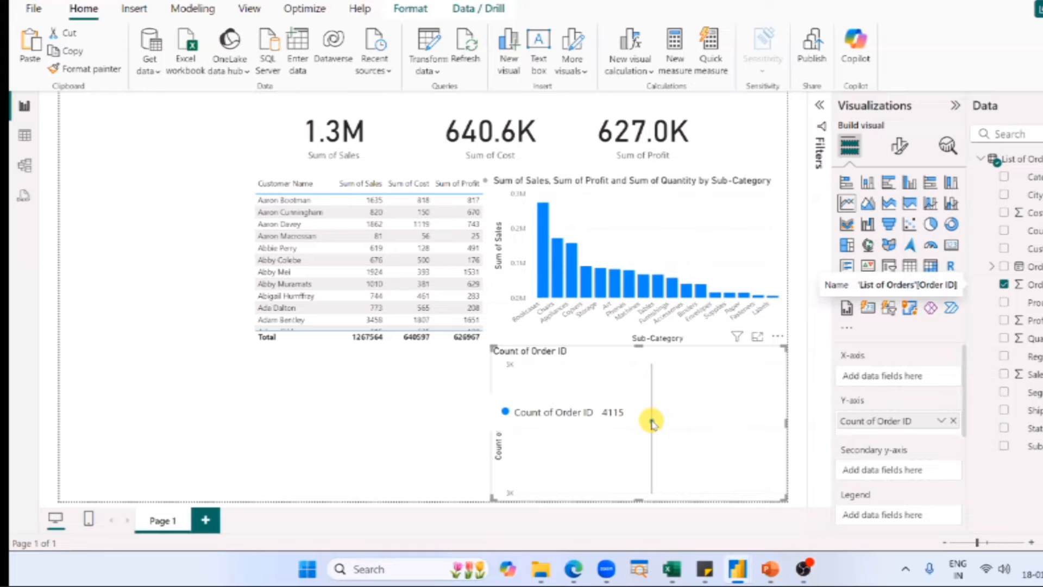
{"action": "left_click", "coordinate": [666, 222]}
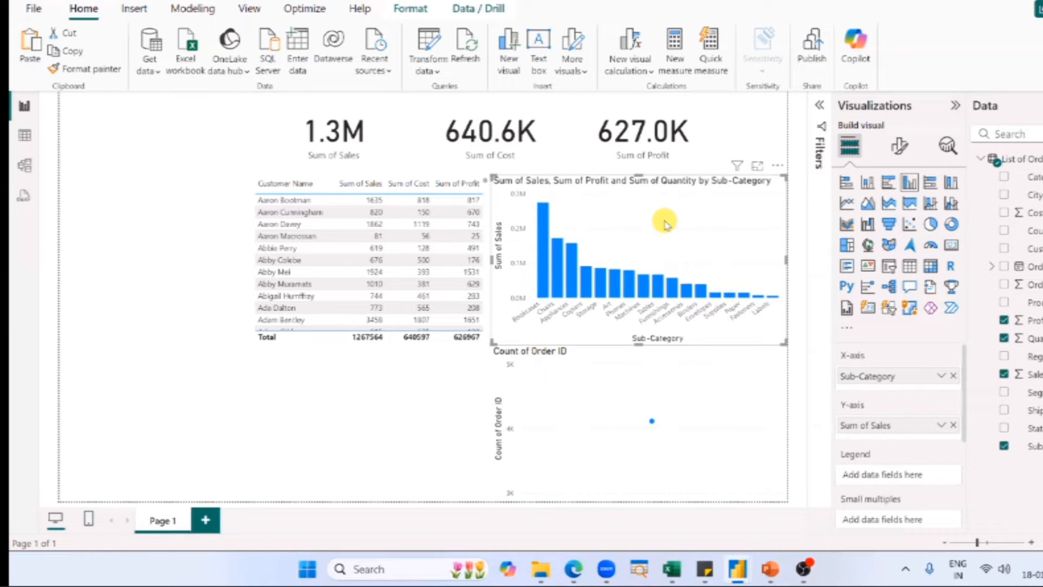
{"action": "left_click", "coordinate": [708, 362]}
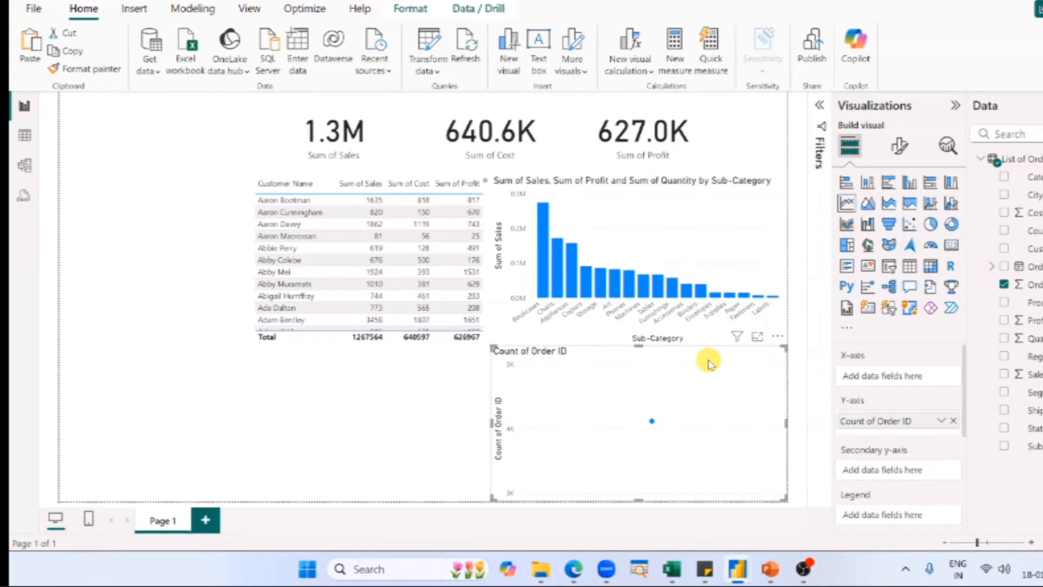
Examine the Order Date column in the Excel dataset and highlight the dates in B2 to B11.
{"action": "key", "text": "alt+Tab"}
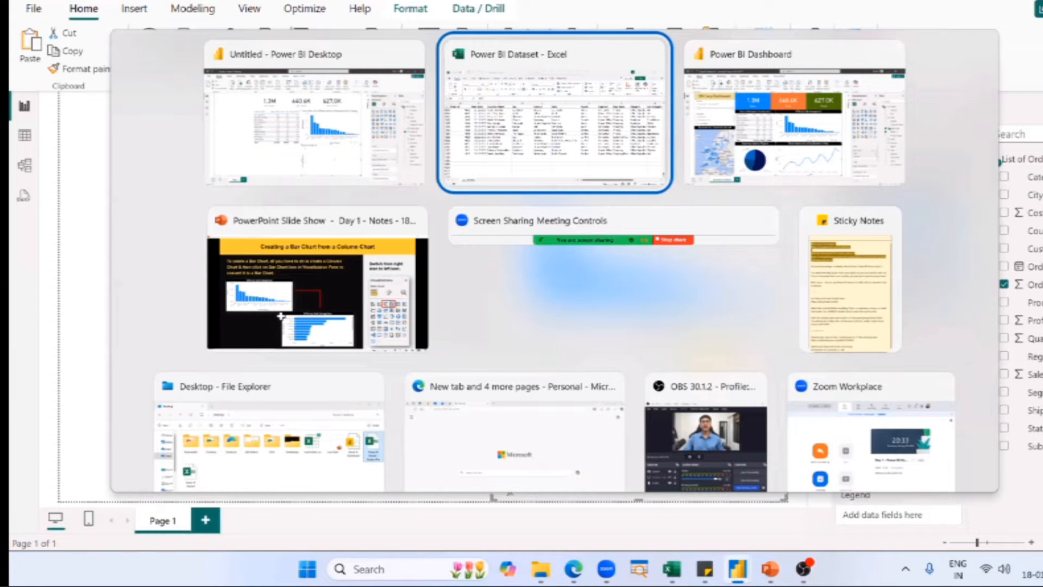
{"action": "key", "text": "Right"}
{"action": "key", "text": "ctrl+Up"}
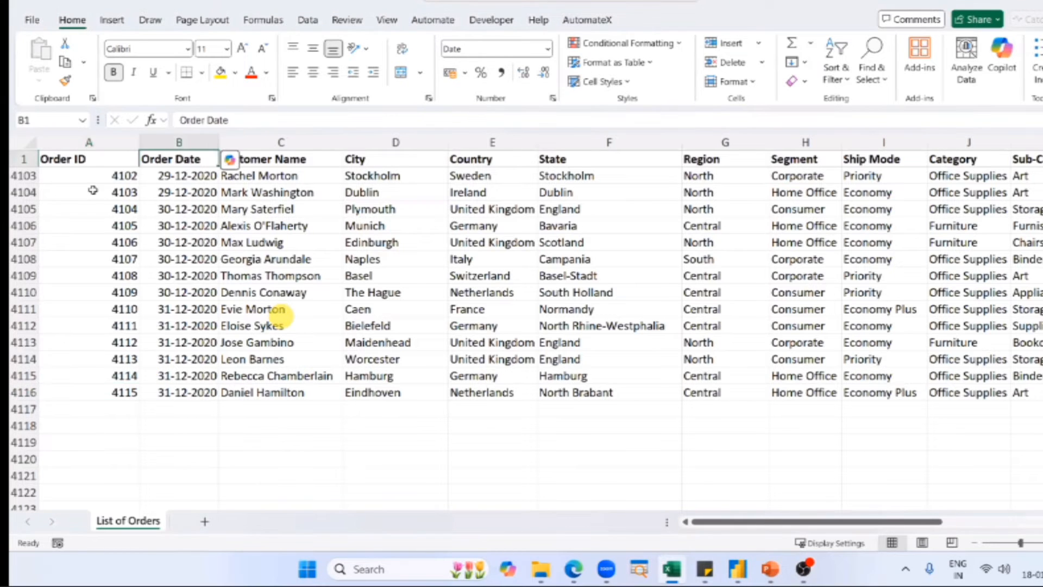
{"action": "key", "text": "Down"}
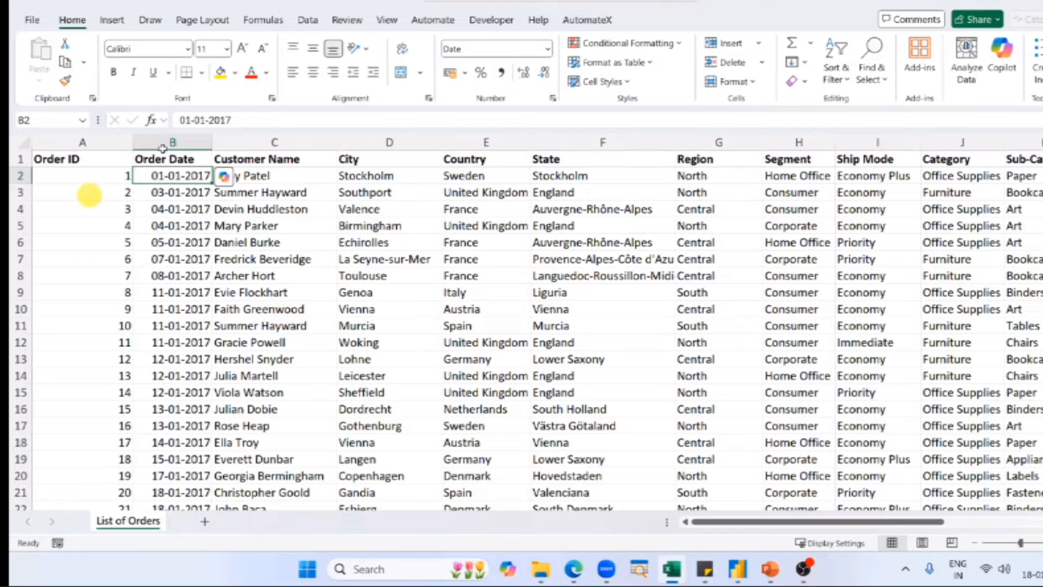
{"action": "left_click", "coordinate": [162, 142]}
{"action": "left_click_drag", "start_coordinate": [166, 175], "coordinate": [171, 325]}
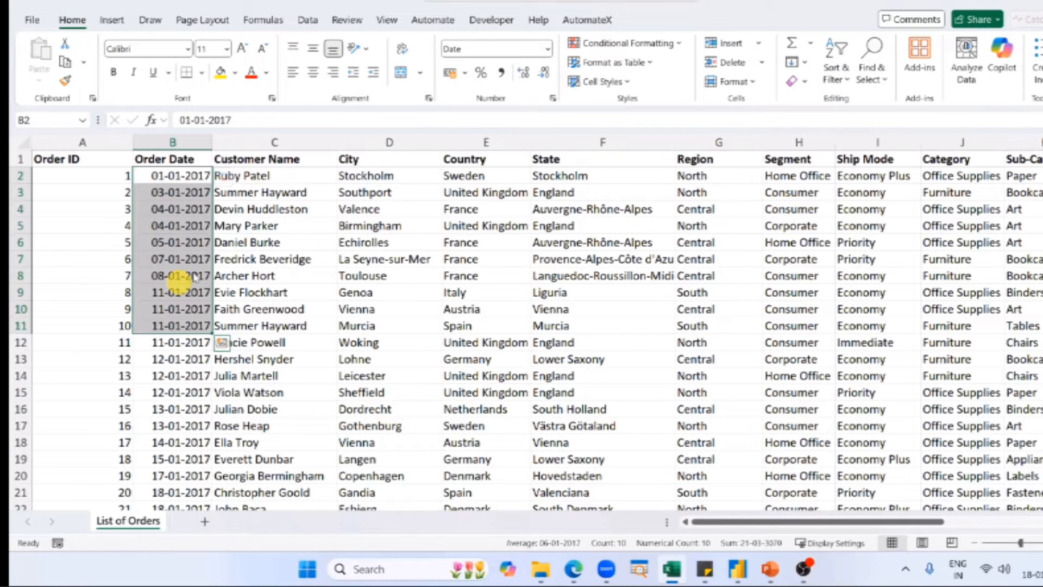
Back in the Power BI report, expand the Order Date hierarchy and add Year and Quarter to the line chart's X-axis.
{"action": "key", "text": "alt+Tab"}
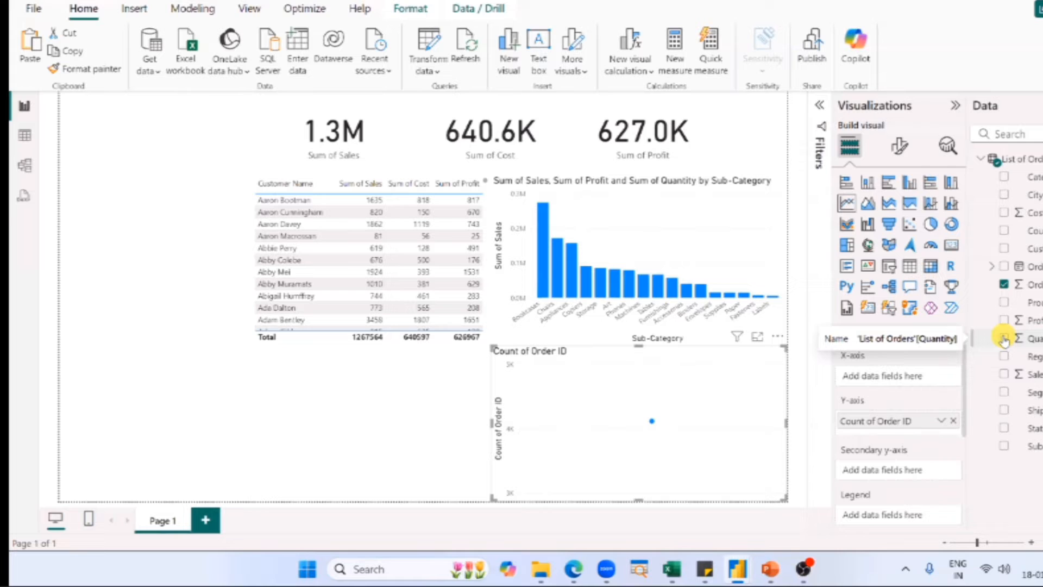
{"action": "left_click", "coordinate": [992, 270]}
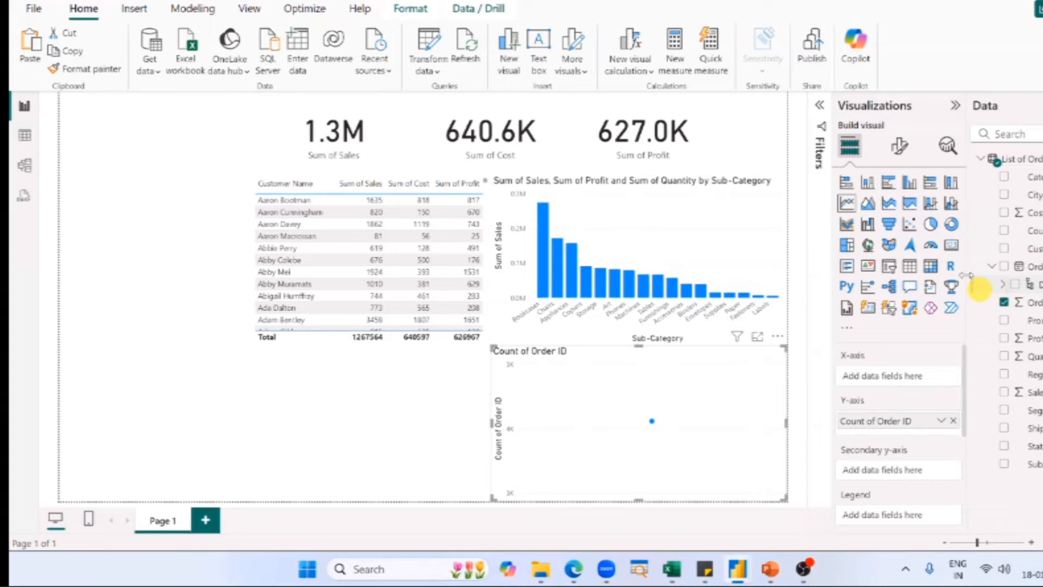
{"action": "left_click_drag", "start_coordinate": [967, 277], "coordinate": [963, 276]}
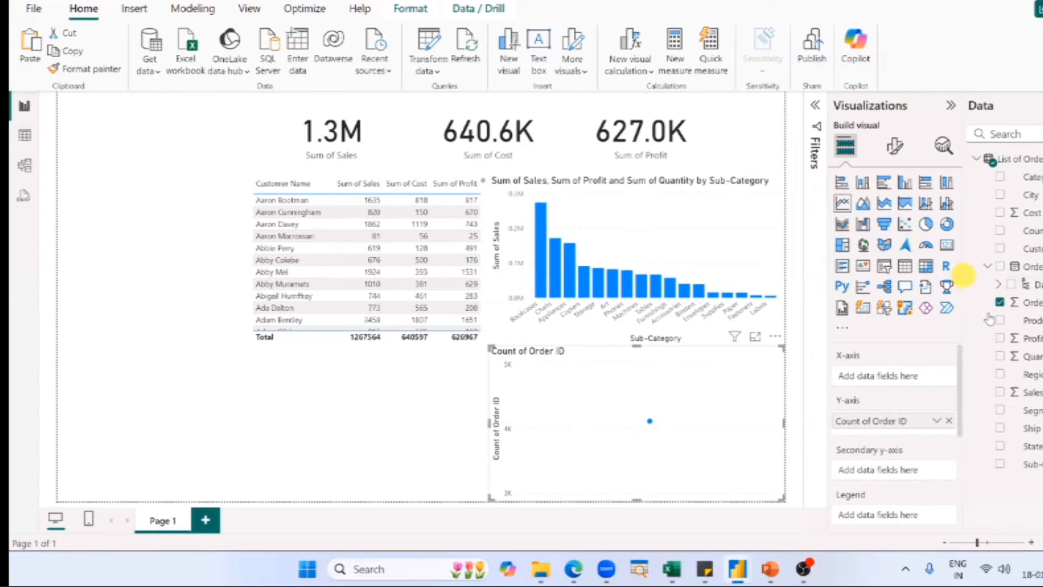
{"action": "left_click", "coordinate": [999, 287]}
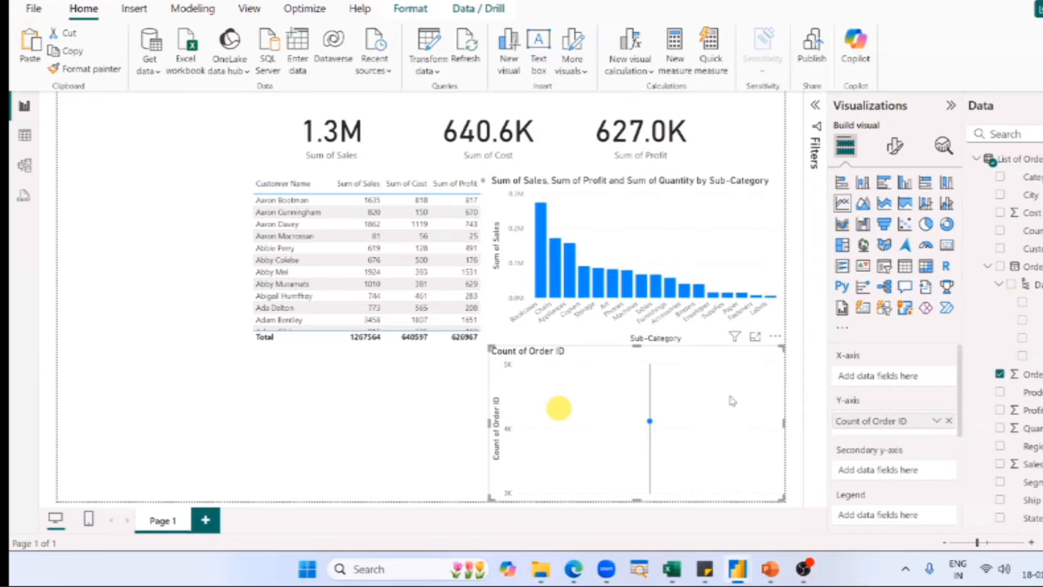
{"action": "mouse_move", "coordinate": [610, 468]}
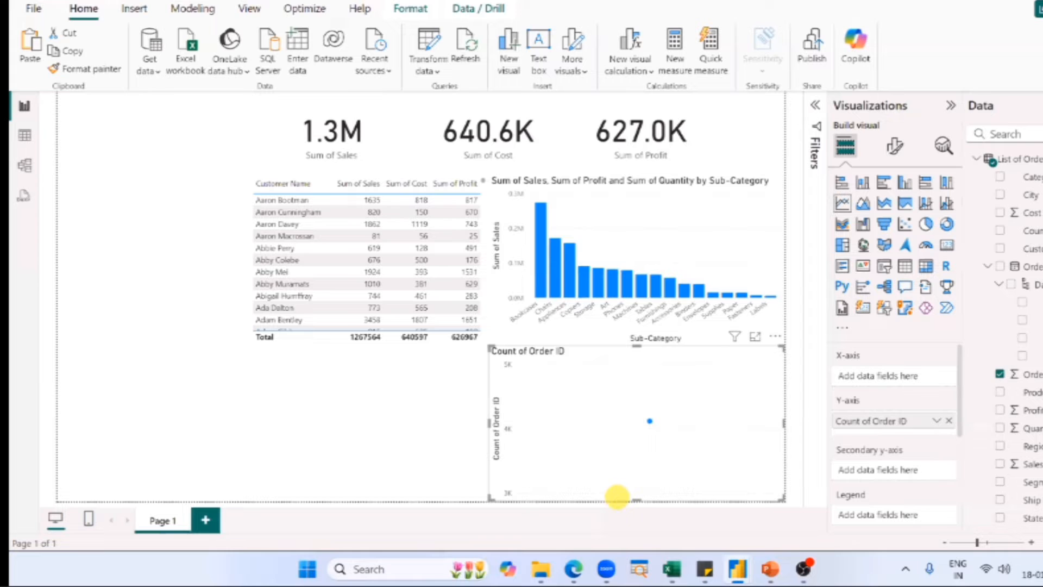
{"action": "left_click", "coordinate": [1022, 303]}
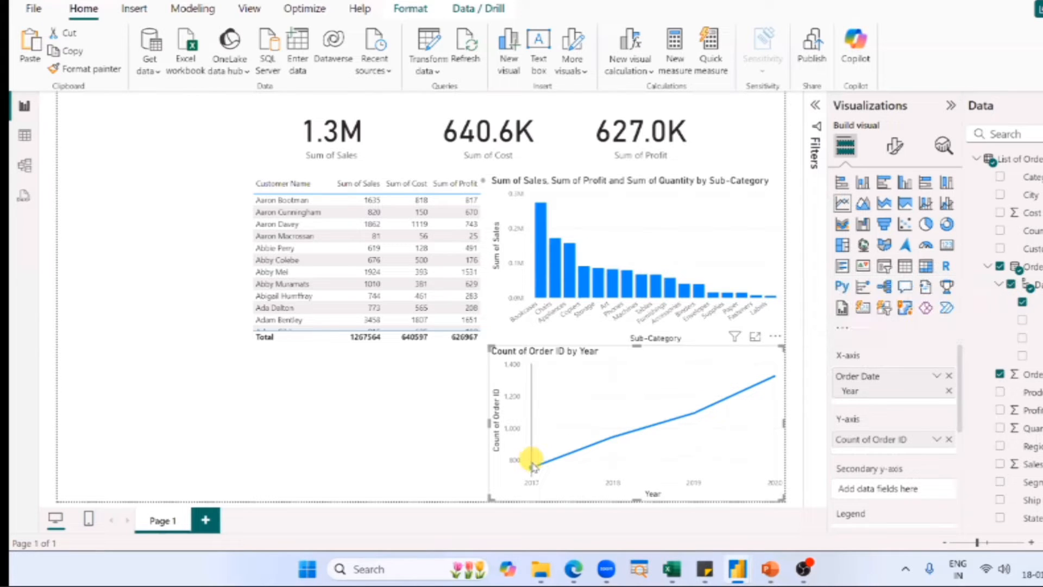
{"action": "mouse_move", "coordinate": [534, 466]}
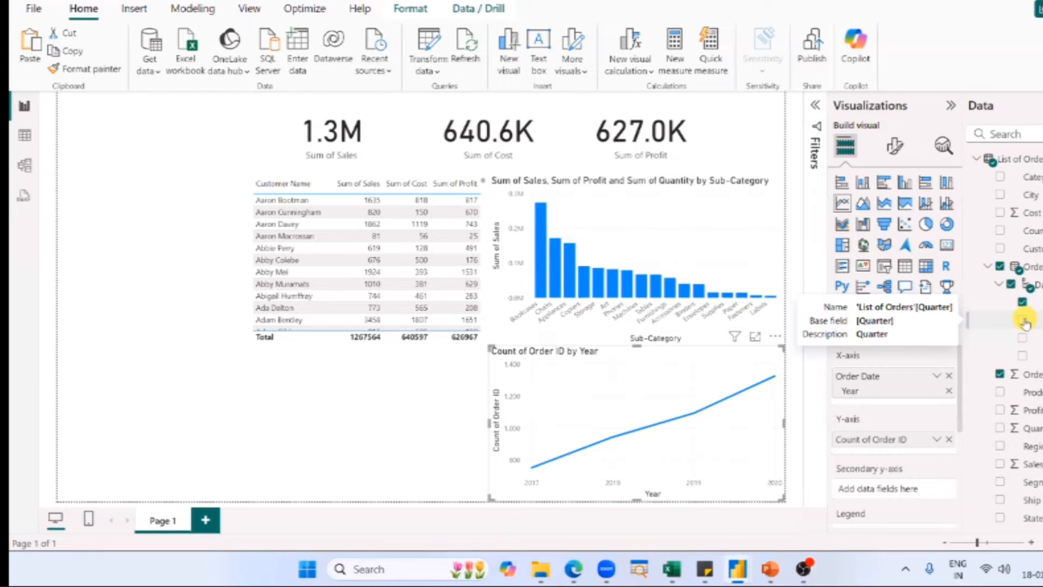
{"action": "left_click", "coordinate": [1022, 320]}
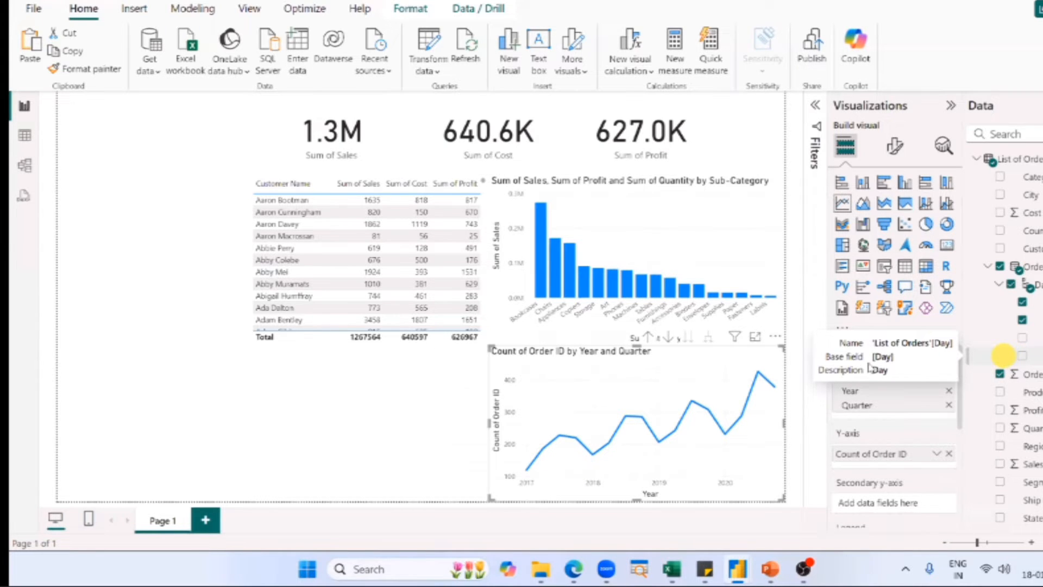
Switch to the PowerPoint slide show and advance to the Creating a Line Chart slide.
{"action": "key", "text": "alt+Tab"}
{"action": "key", "text": "alt+Tab"}
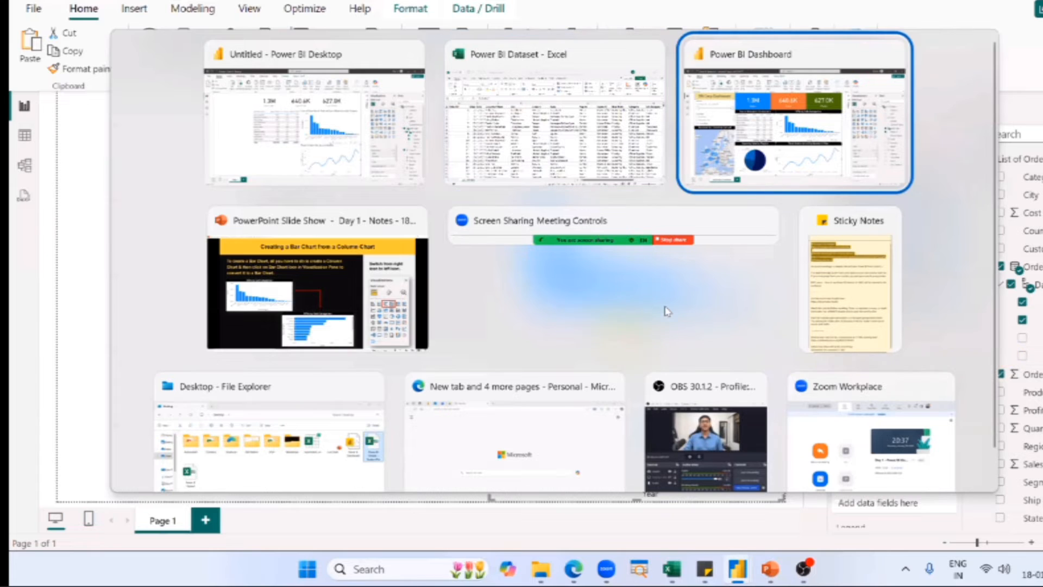
{"action": "key", "text": "alt+Tab"}
{"action": "key", "text": "Right"}
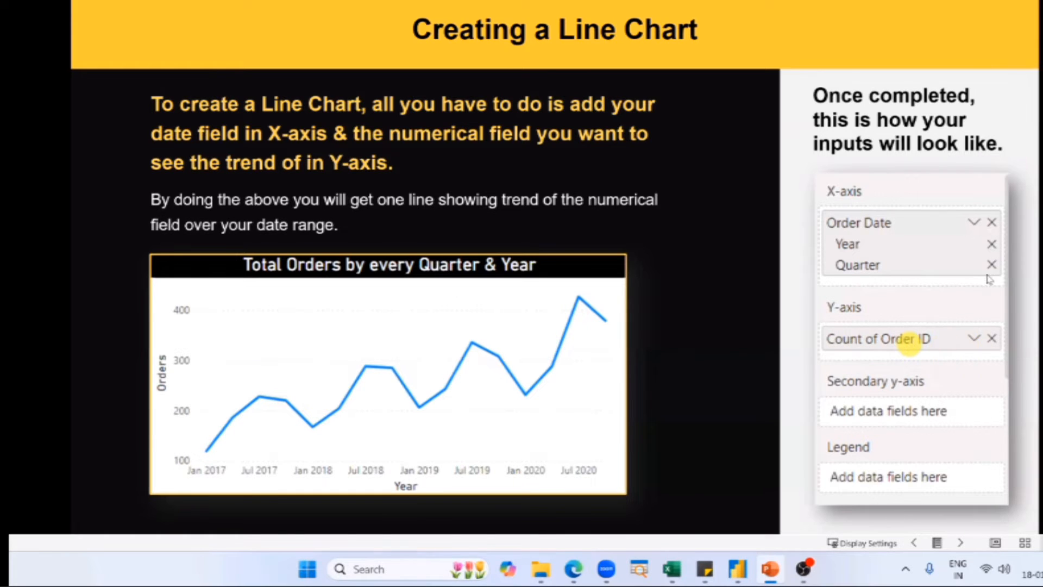
Review the expanded Order Date hierarchy in the Power BI report and return to the Creating a Line Chart slide.
{"action": "key", "text": "alt+Tab"}
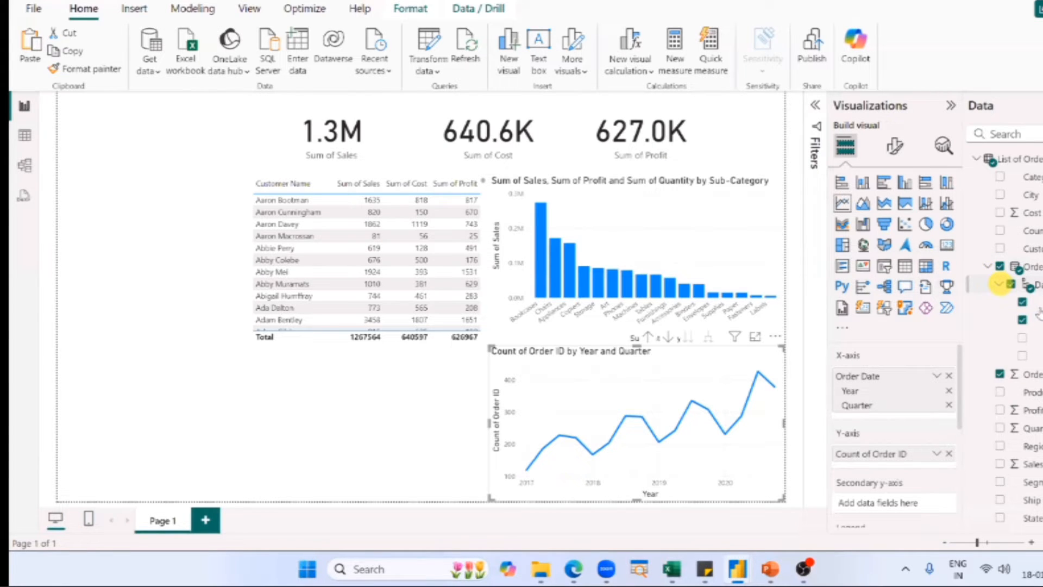
{"action": "right_click", "coordinate": [1001, 285]}
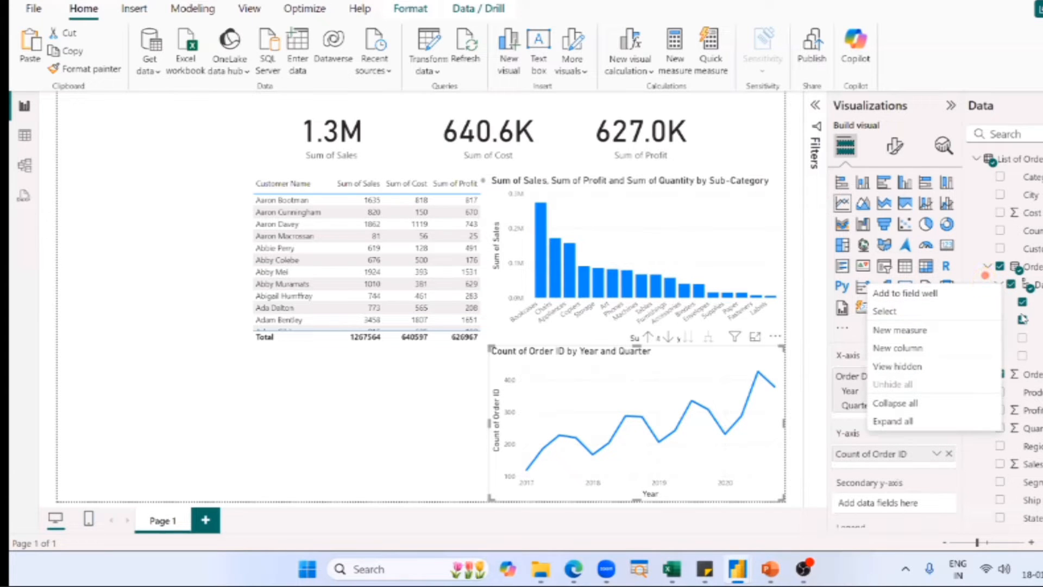
{"action": "left_click", "coordinate": [987, 281]}
{"action": "key", "text": "alt+Tab"}
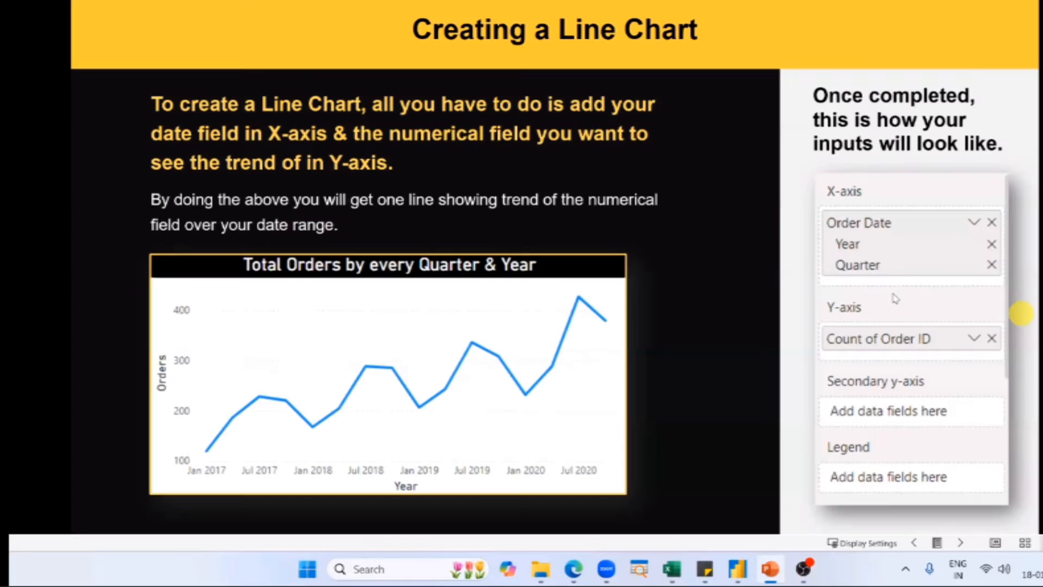
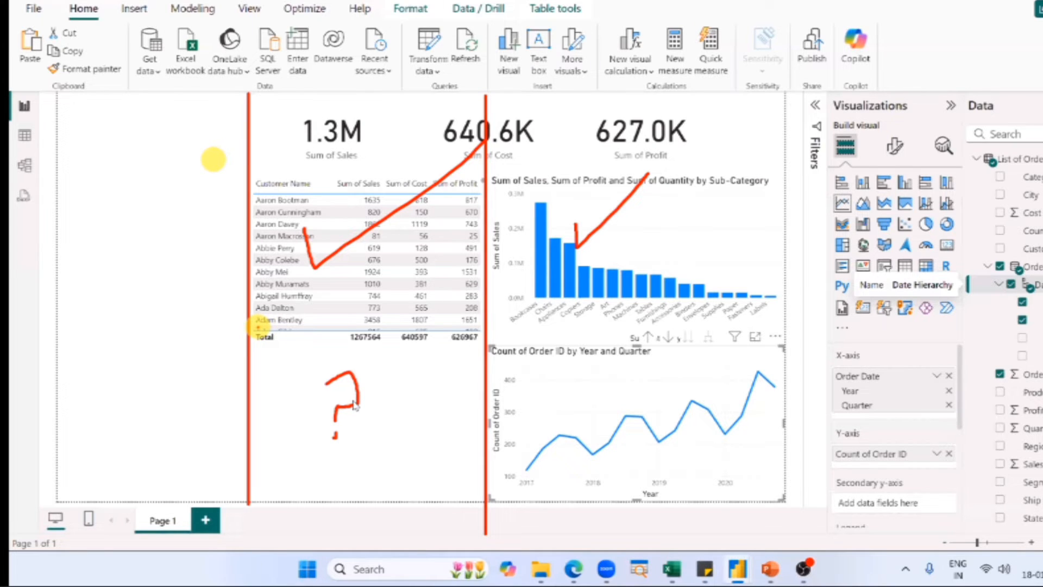
Clear the screen annotations, switch to the finished SN Corp Dashboard and examine the South and North slices of its Quantity Sold by Region pie chart.
{"action": "key", "text": "Escape"}
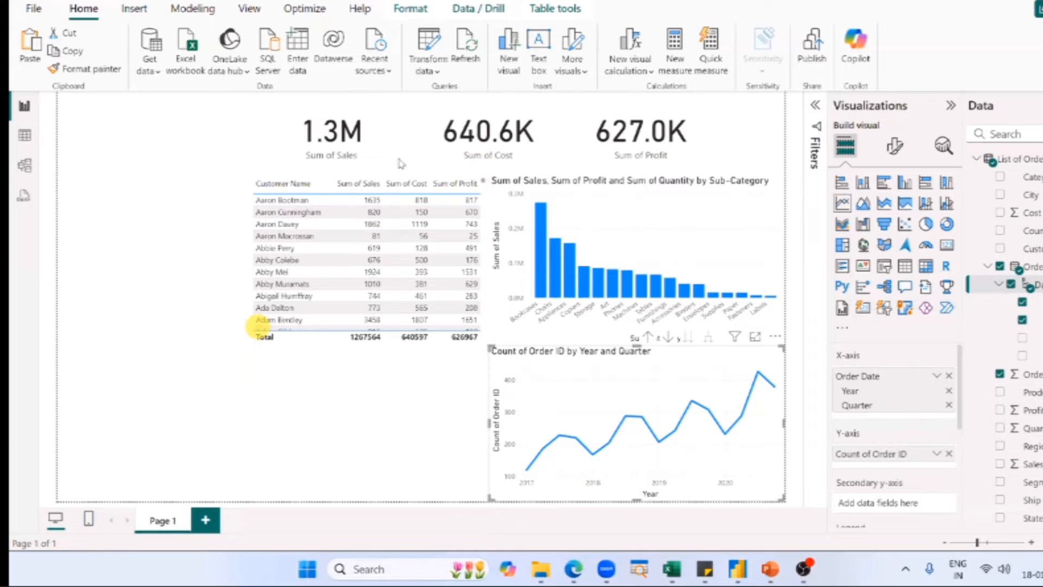
{"action": "left_click", "coordinate": [440, 374]}
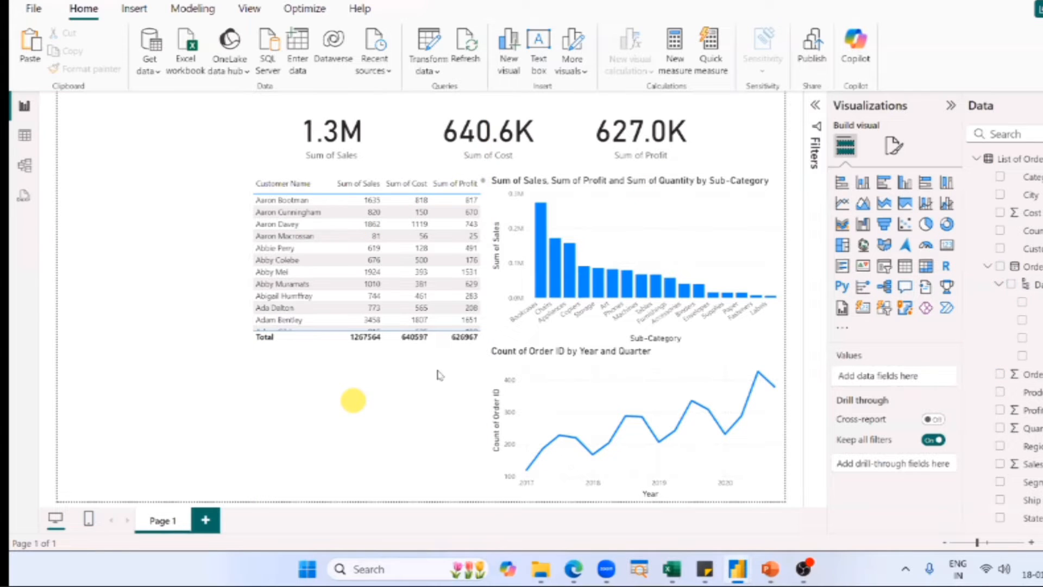
{"action": "key", "text": "alt+Tab"}
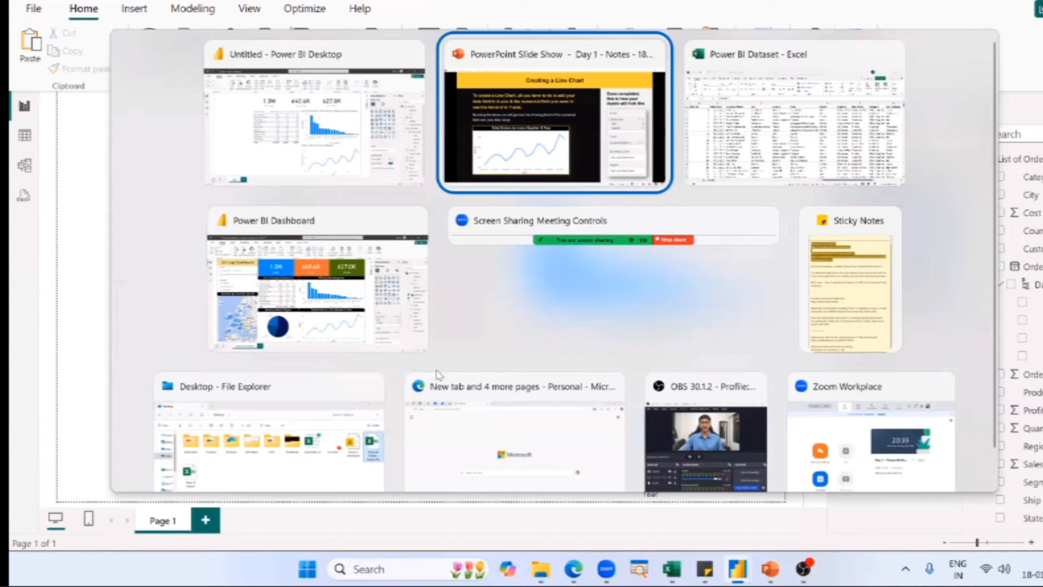
{"action": "left_click", "coordinate": [341, 321]}
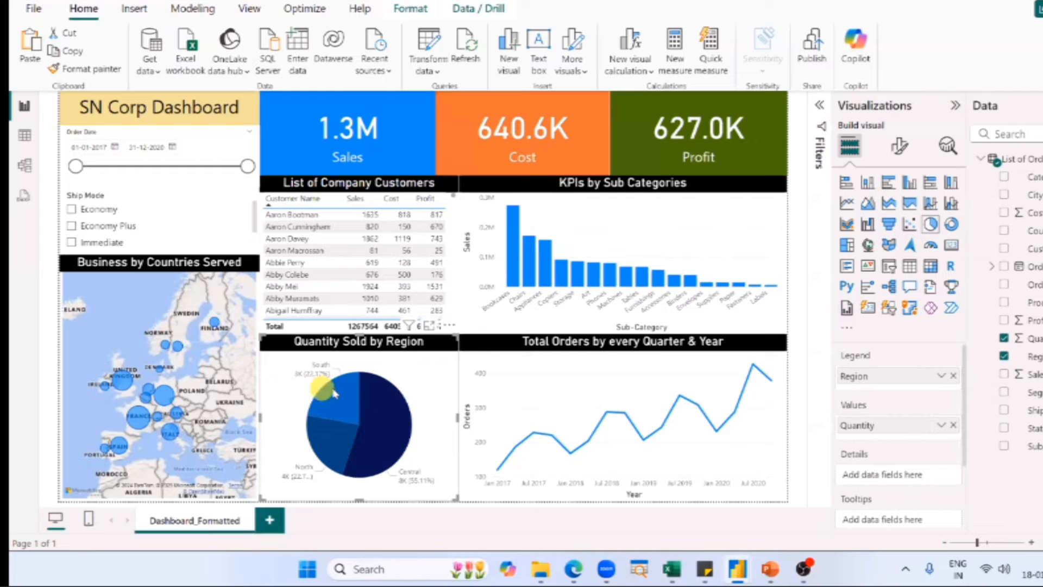
{"action": "mouse_move", "coordinate": [334, 393]}
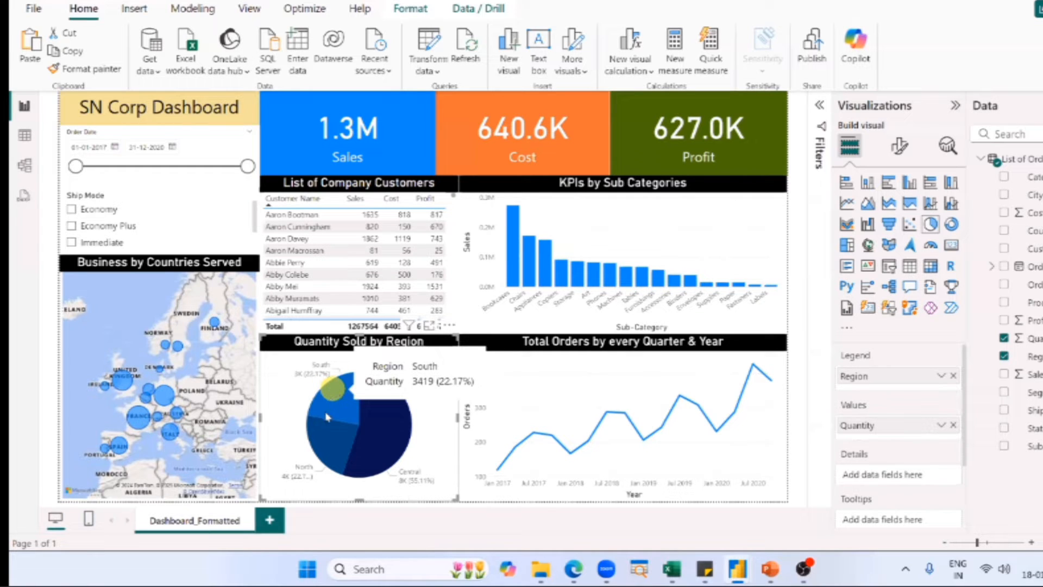
{"action": "mouse_move", "coordinate": [339, 445]}
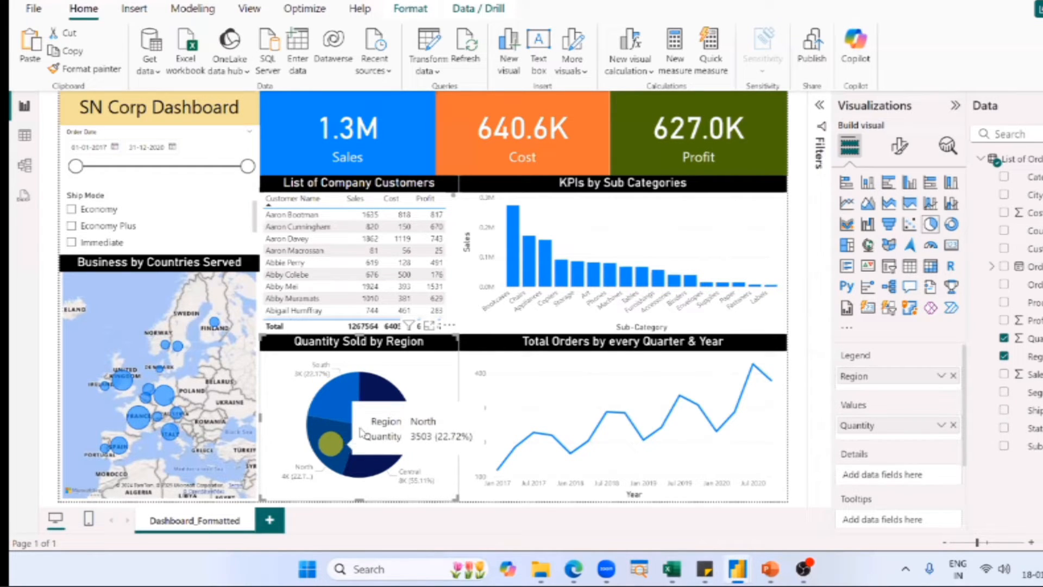
{"action": "mouse_move", "coordinate": [374, 425]}
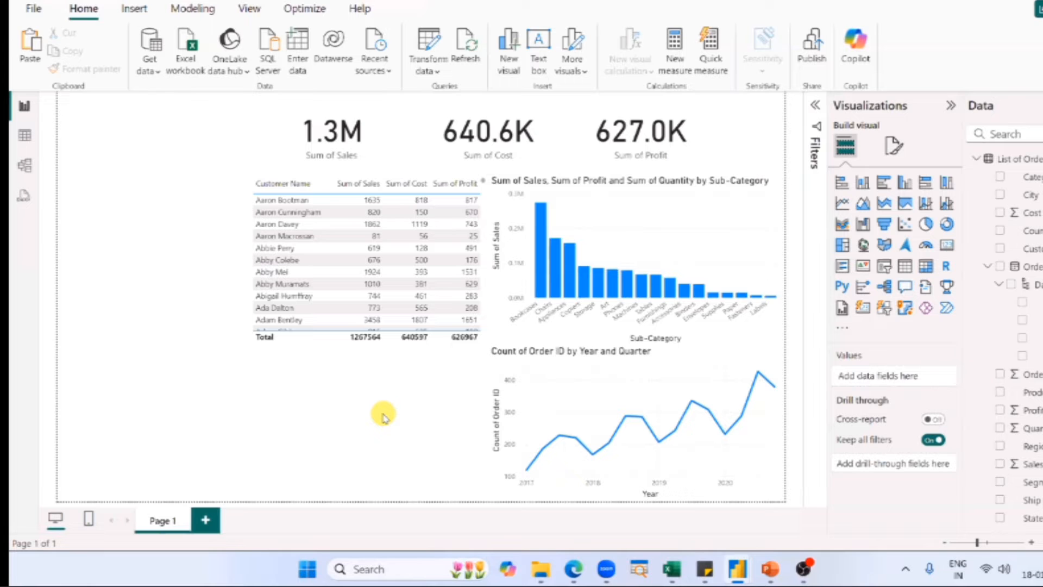
Capture a screenshot of the meeting chat message praising the teaching and paste it into the List of Orders sheet in Excel.
{"action": "key", "text": "super+shift+s"}
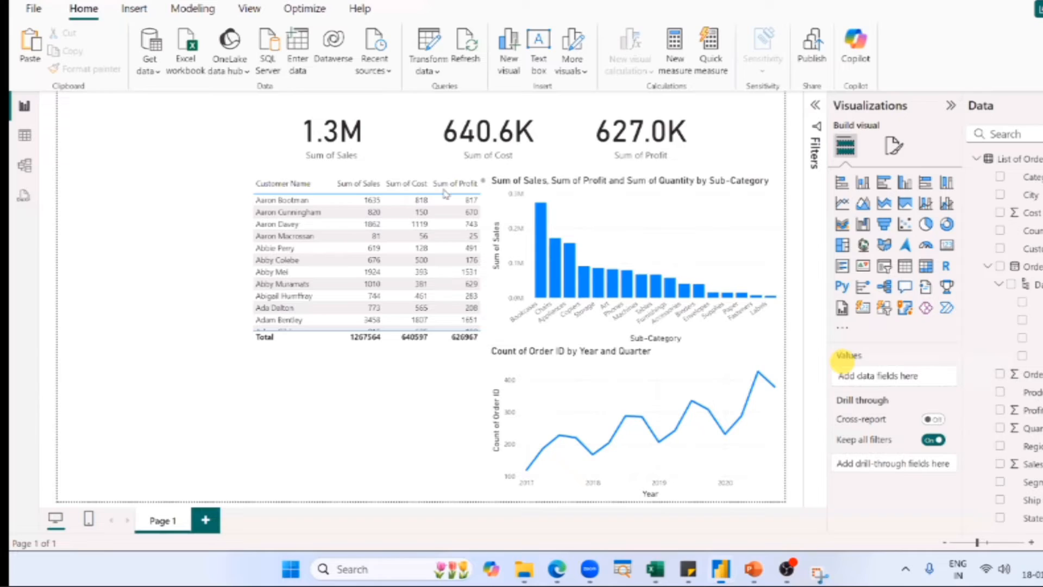
{"action": "key", "text": "alt+Tab"}
{"action": "left_click", "coordinate": [367, 265]}
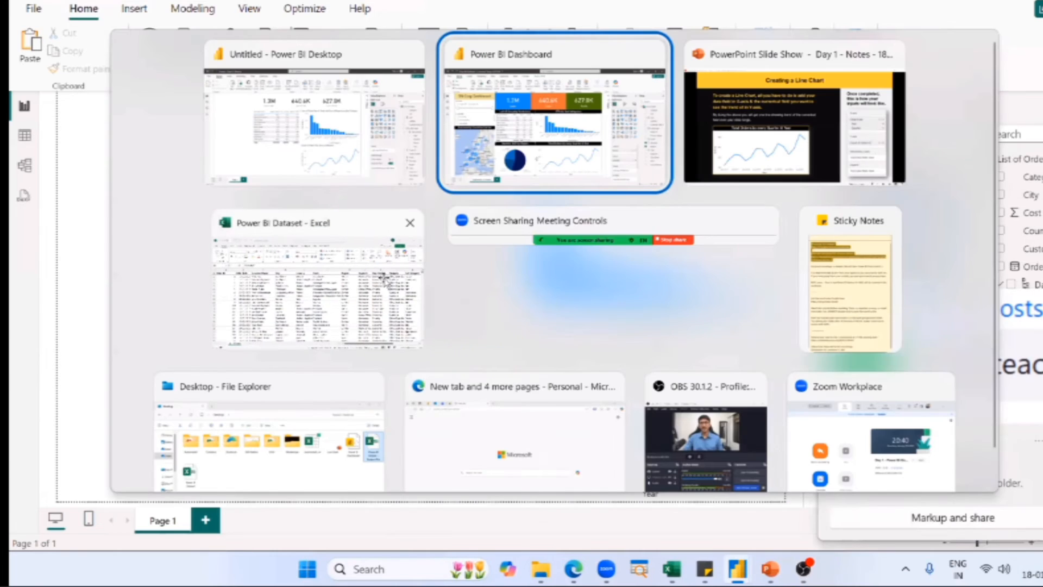
{"action": "key", "text": "ctrl+v"}
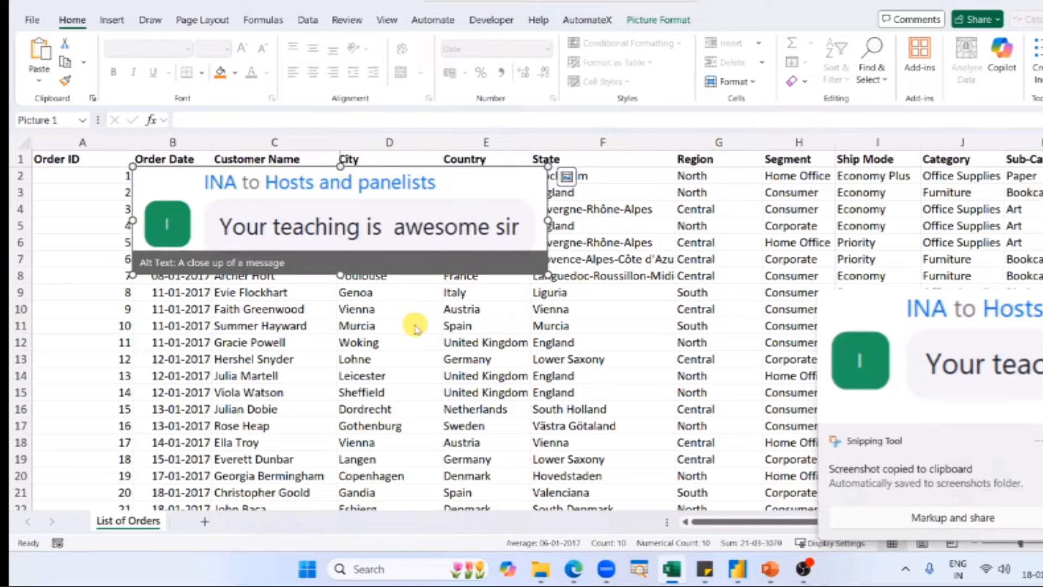
Back in the Power BI report, insert an empty pie chart and fit it below the customer table, beside the line chart.
{"action": "key", "text": "alt+Tab"}
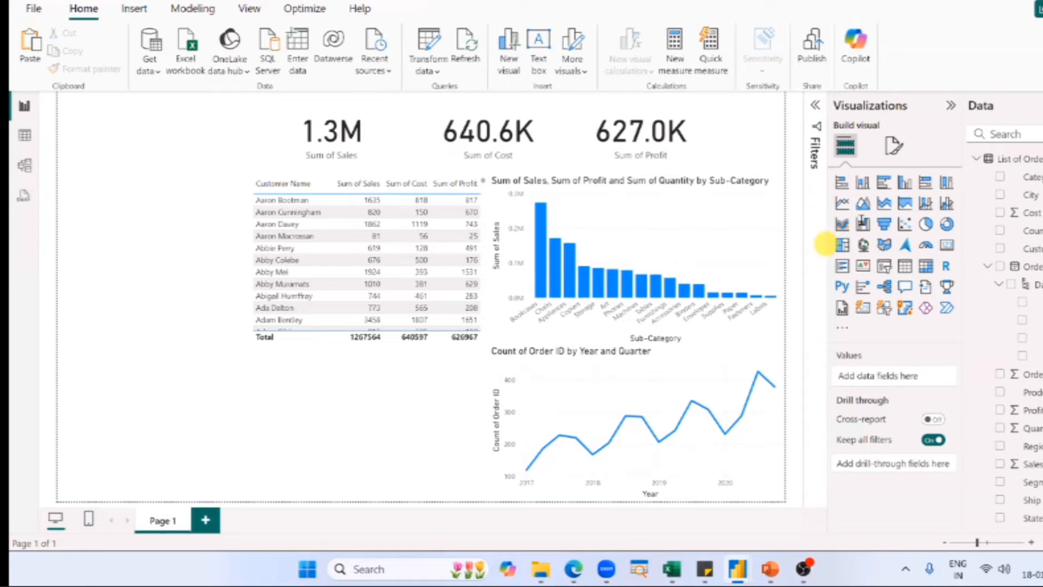
{"action": "left_click", "coordinate": [925, 223]}
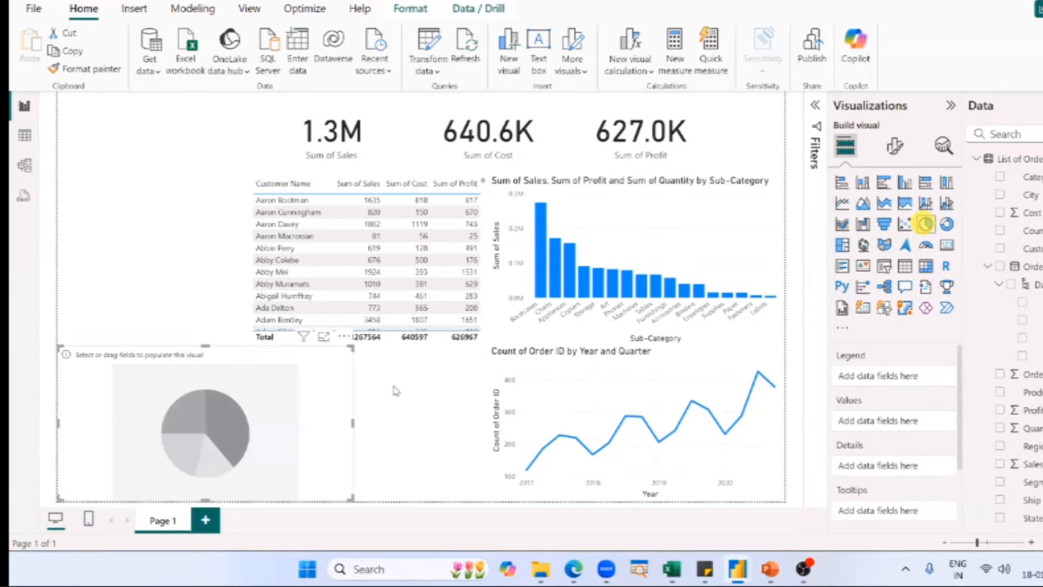
{"action": "left_click_drag", "start_coordinate": [395, 423], "coordinate": [426, 420]}
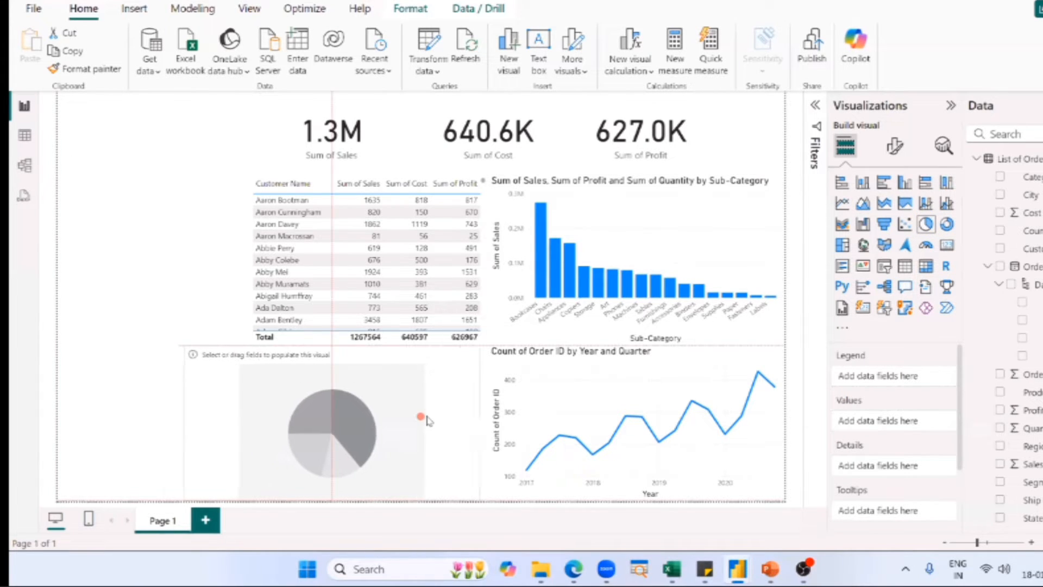
{"action": "left_click_drag", "start_coordinate": [190, 423], "coordinate": [251, 424]}
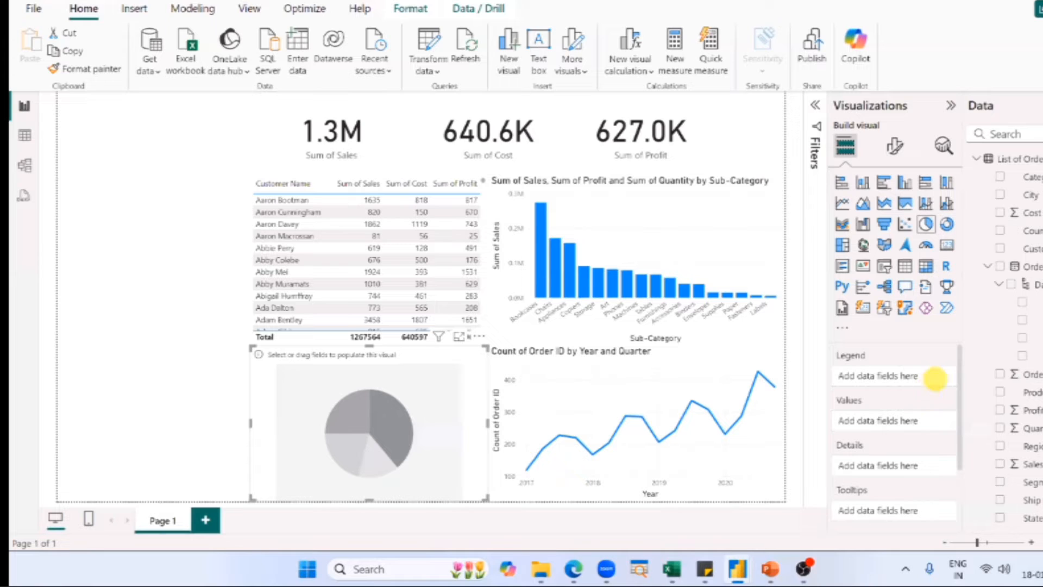
Box and capture the pie chart's Legend and Values field wells, and paste the screenshot into a new sheet in the Excel workbook.
{"action": "mouse_move", "coordinate": [831, 356]}
{"action": "left_mouse_down"}
{"action": "mouse_move", "coordinate": [932, 434]}
{"action": "mouse_move", "coordinate": [967, 434]}
{"action": "left_mouse_up"}
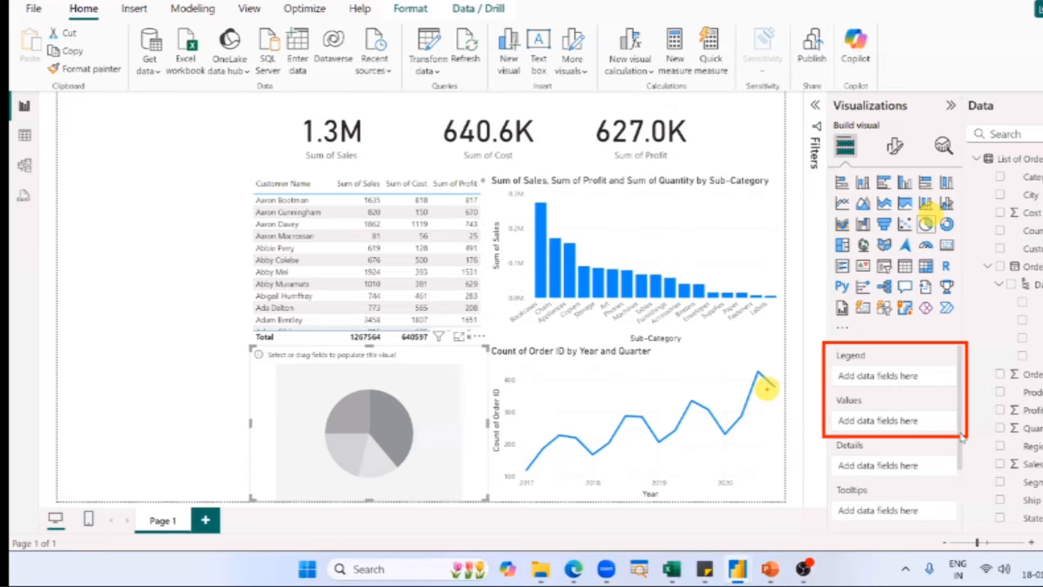
{"action": "key", "text": "super+shift+s"}
{"action": "left_click_drag", "start_coordinate": [825, 343], "coordinate": [966, 434]}
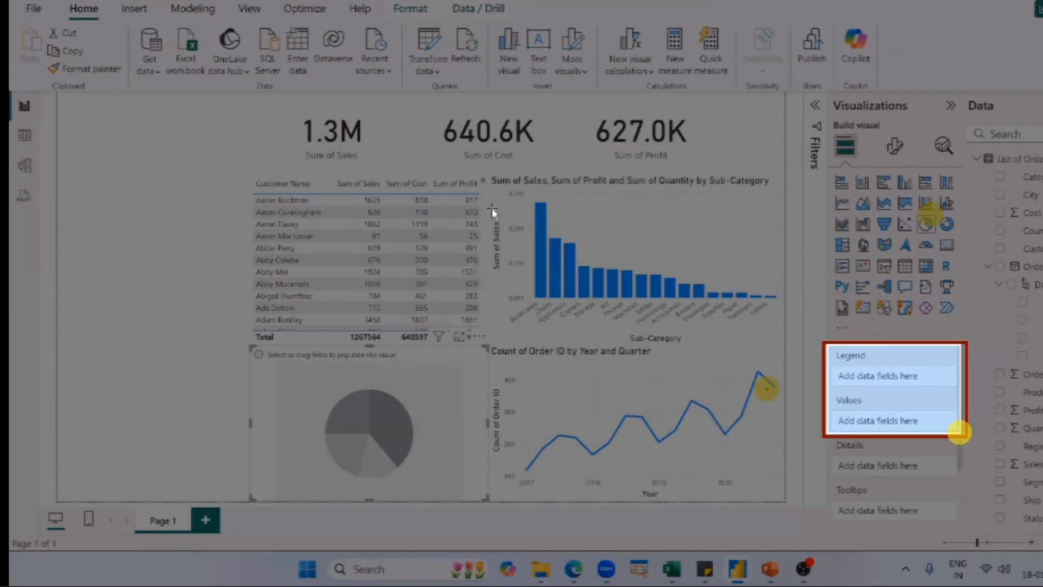
{"action": "key", "text": "alt+Tab"}
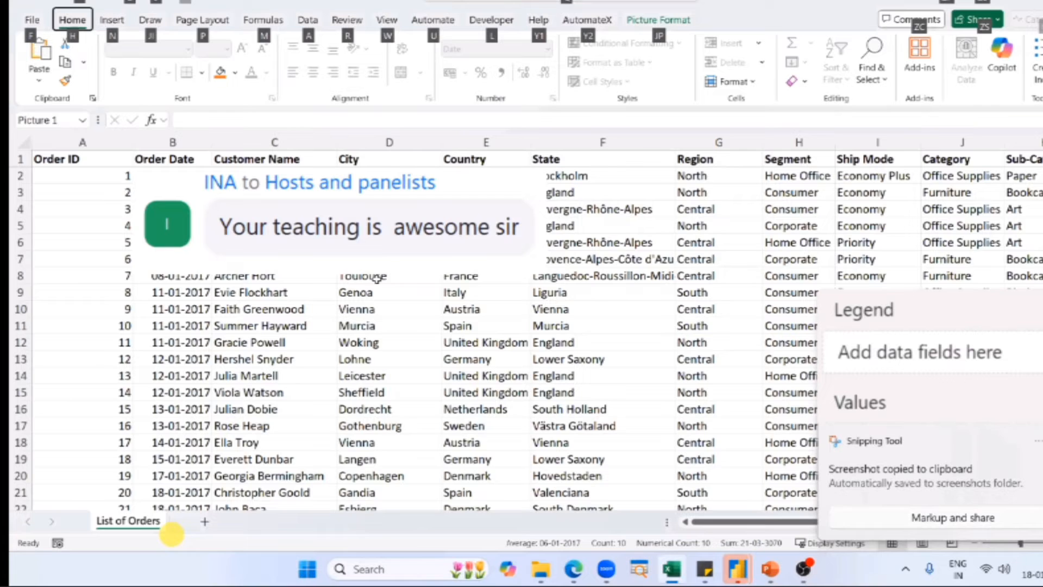
{"action": "key", "text": "shift+F11"}
{"action": "key", "text": "ctrl+v"}
Shrink the pasted Legend and Values screenshot and place it over columns G to I near the top of Sheet4.
{"action": "left_click_drag", "start_coordinate": [464, 336], "coordinate": [489, 204]}
{"action": "scroll", "coordinate": [389, 284], "scroll_direction": "up", "scroll_amount": 3}
{"action": "key", "text": "alt+Tab"}
{"action": "left_click", "coordinate": [551, 305]}
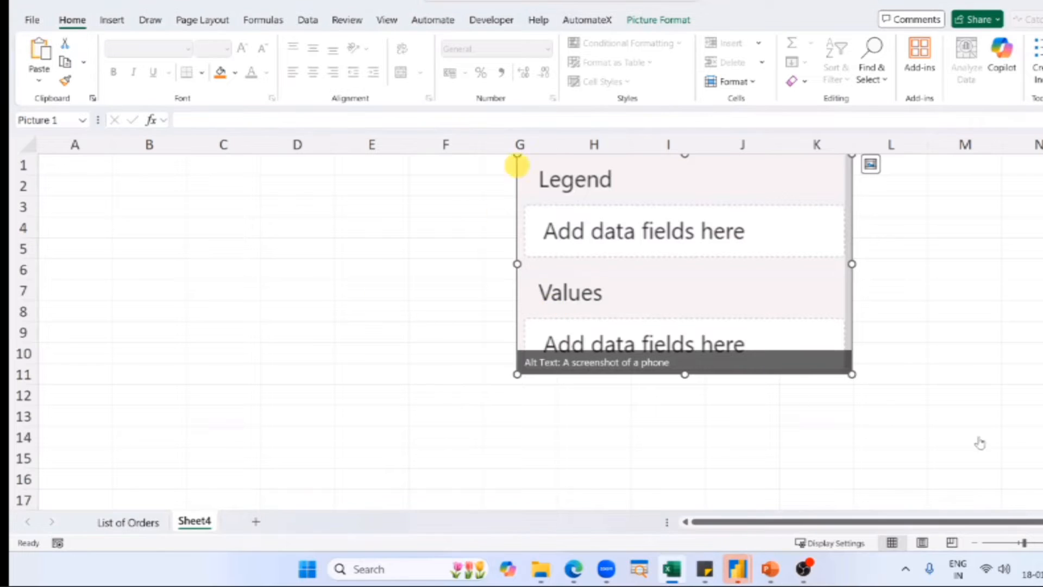
{"action": "scroll", "coordinate": [419, 326], "scroll_direction": "up", "scroll_amount": 3}
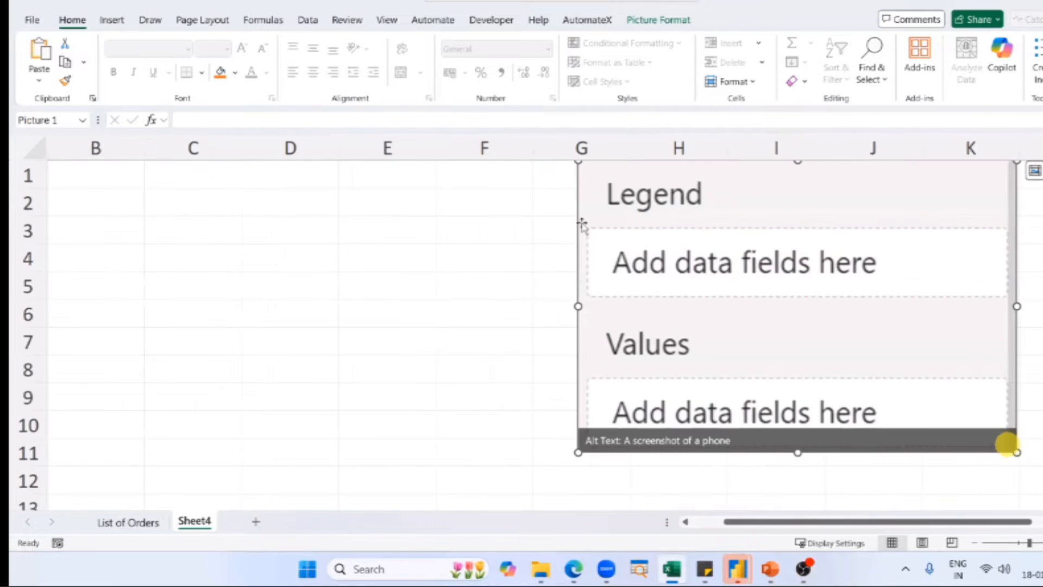
{"action": "left_click_drag", "start_coordinate": [1017, 453], "coordinate": [732, 314]}
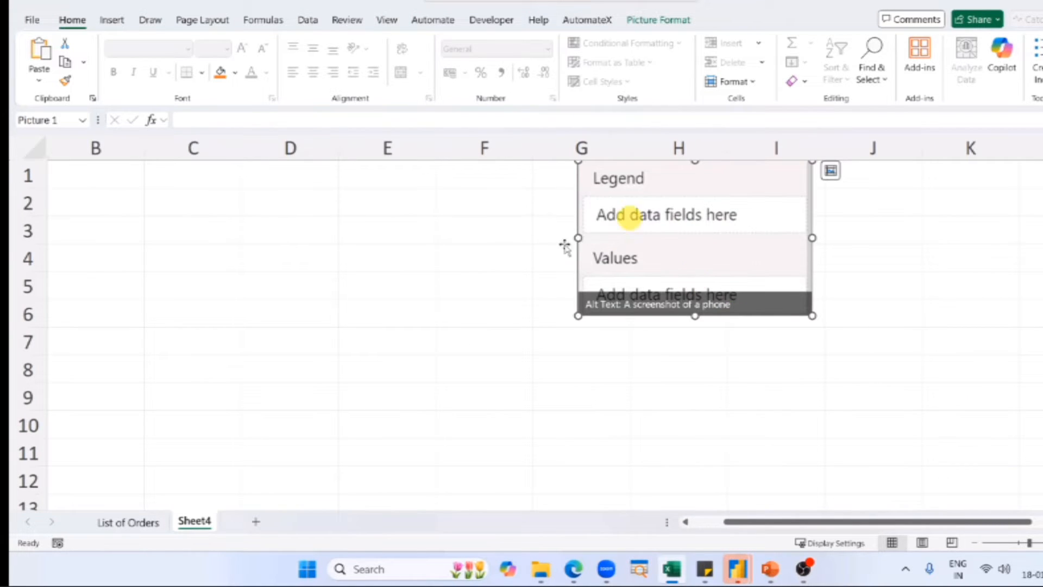
{"action": "left_click_drag", "start_coordinate": [629, 217], "coordinate": [581, 241]}
Enter the note "* Only applicable to a pie chart" in C2 and merge and center it across C2:E2.
{"action": "left_click", "coordinate": [189, 192]}
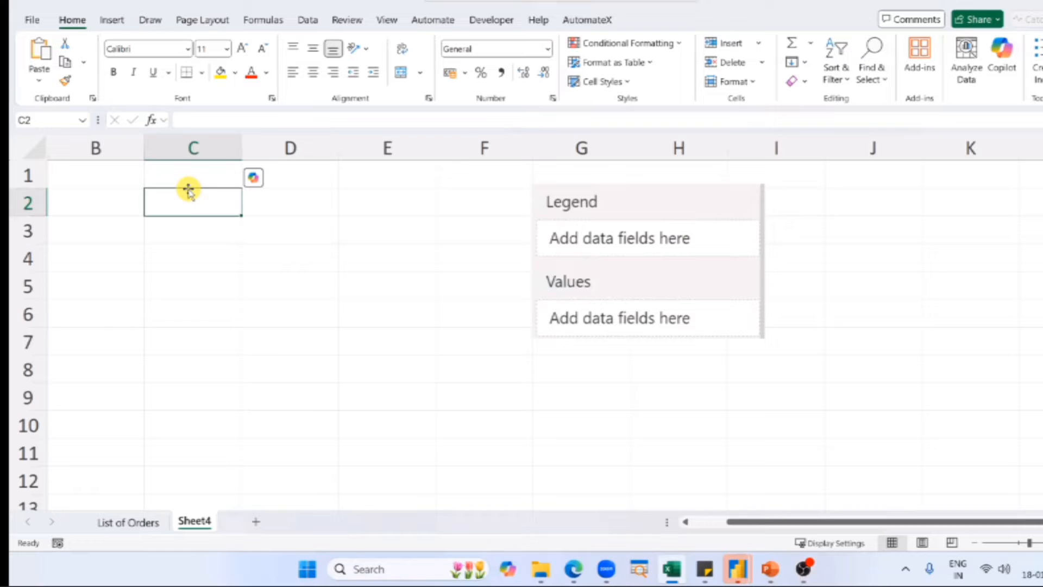
{"action": "type", "text": "* "}
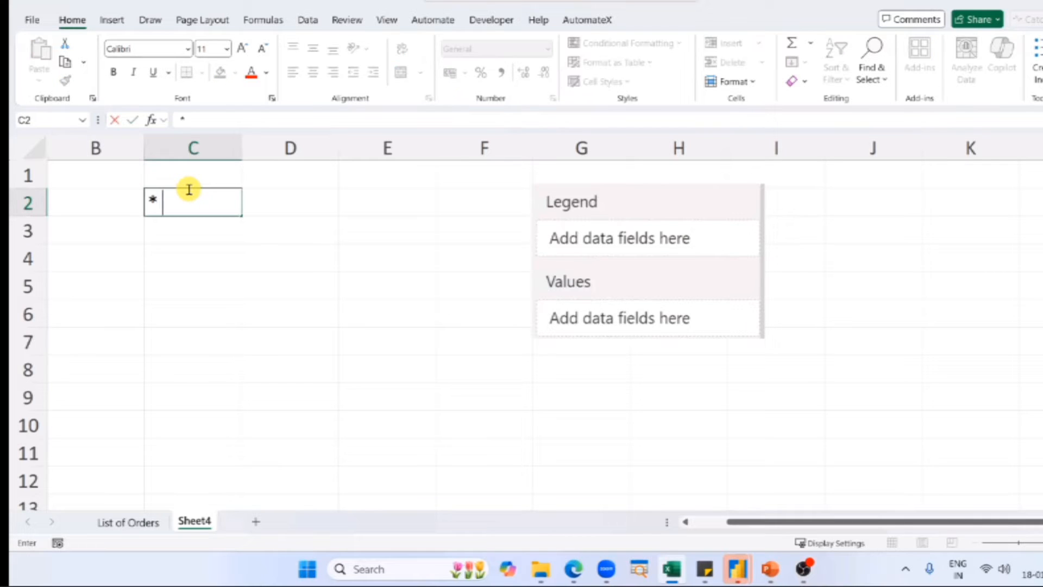
{"action": "type", "text": "Only"}
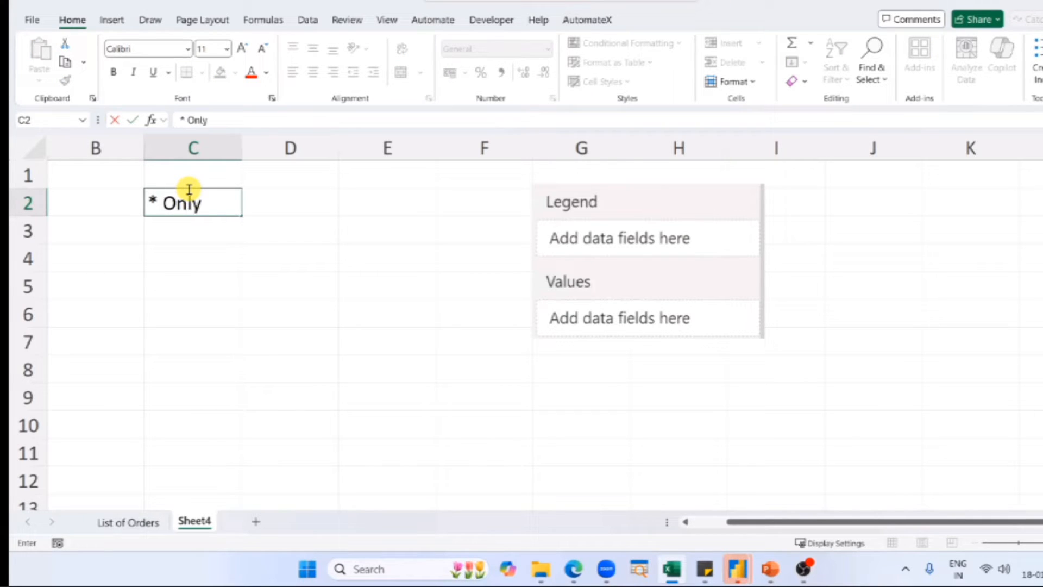
{"action": "type", "text": " applicable t"}
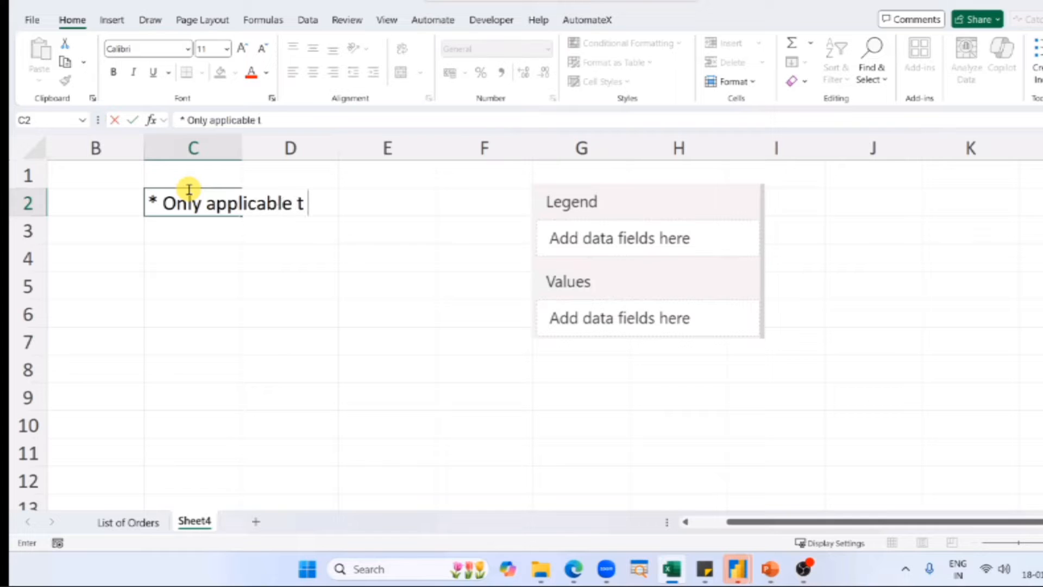
{"action": "type", "text": "o a pe"}
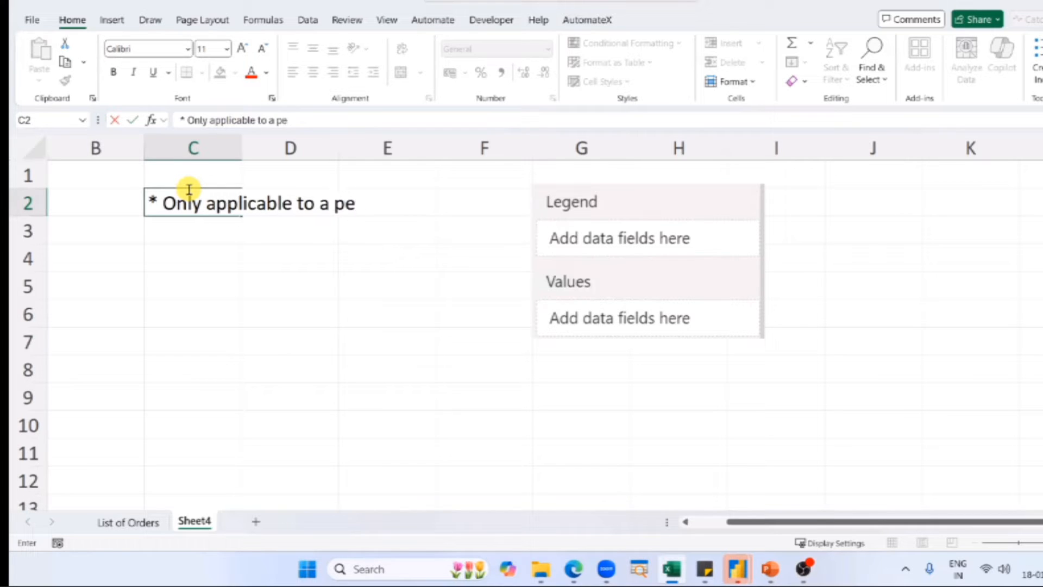
{"action": "key", "text": "BackSpace"}
{"action": "type", "text": "ie chart"}
{"action": "key", "text": "Return"}
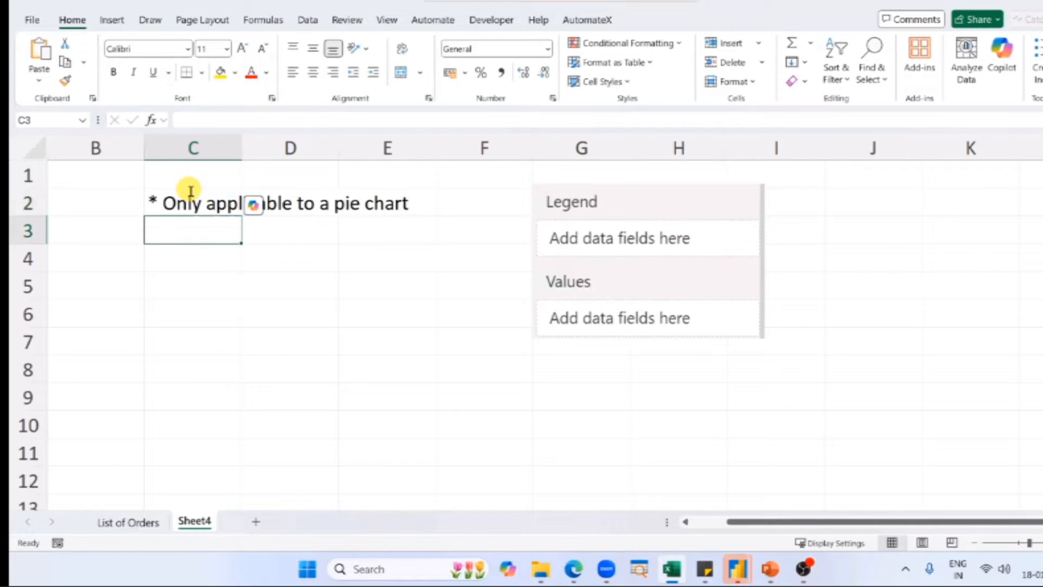
{"action": "left_click_drag", "start_coordinate": [197, 199], "coordinate": [358, 150]}
{"action": "left_click", "coordinate": [401, 72]}
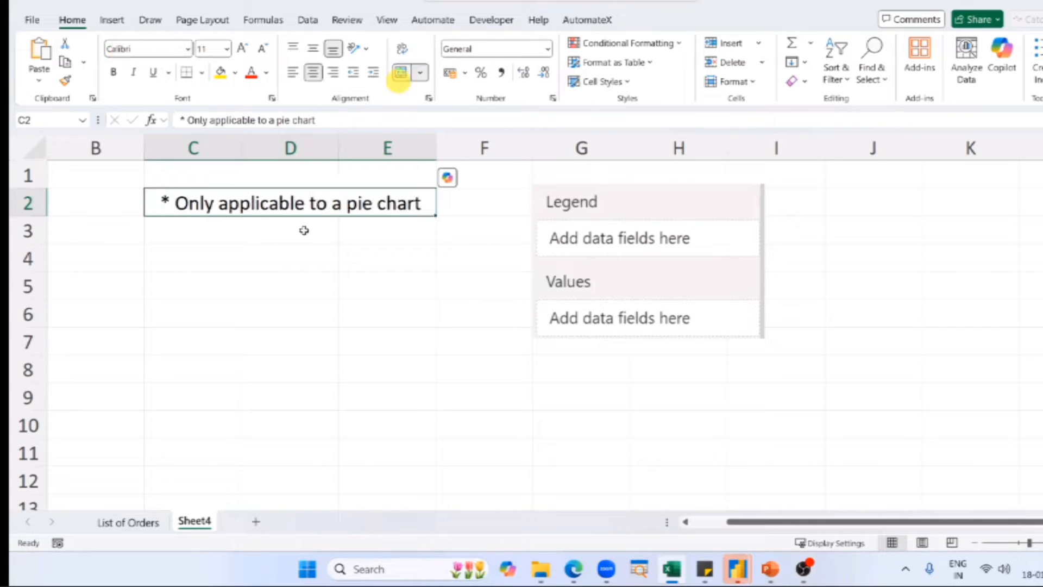
Move the Legend and Values screenshot one column further from the note, so it starts at column H.
{"action": "left_click", "coordinate": [265, 266]}
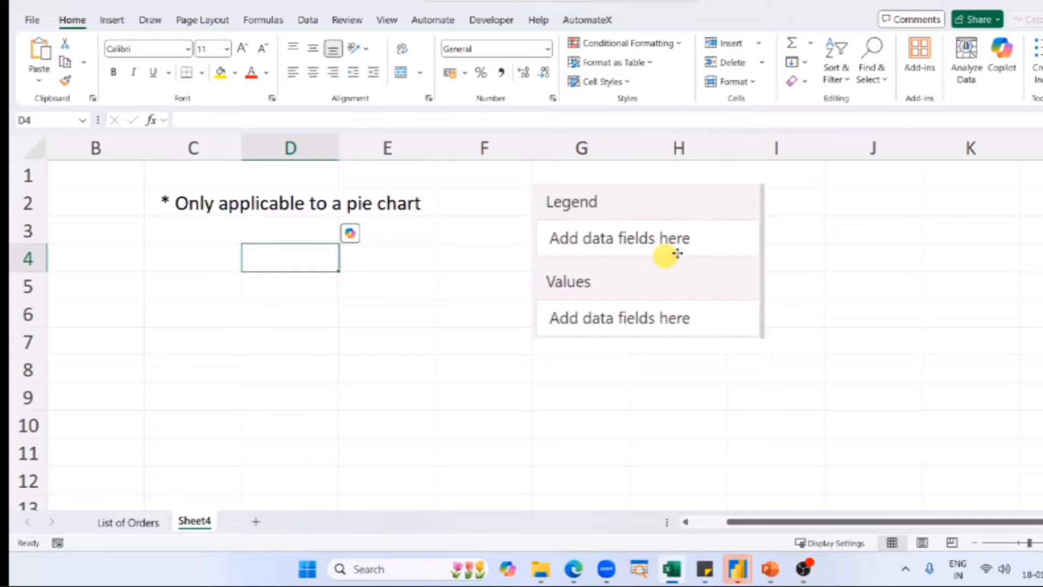
{"action": "left_click_drag", "start_coordinate": [709, 254], "coordinate": [752, 257]}
{"action": "left_click", "coordinate": [332, 305]}
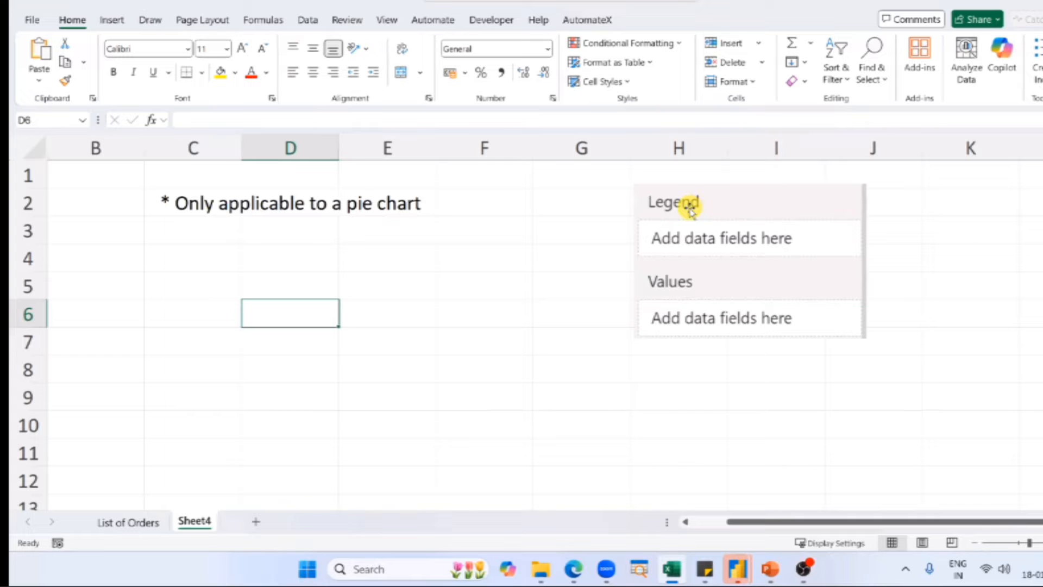
Compare the field wells of the column chart and pie chart in Power BI with the note and screenshot on Excel's Sheet4.
{"action": "key", "text": "alt+Tab"}
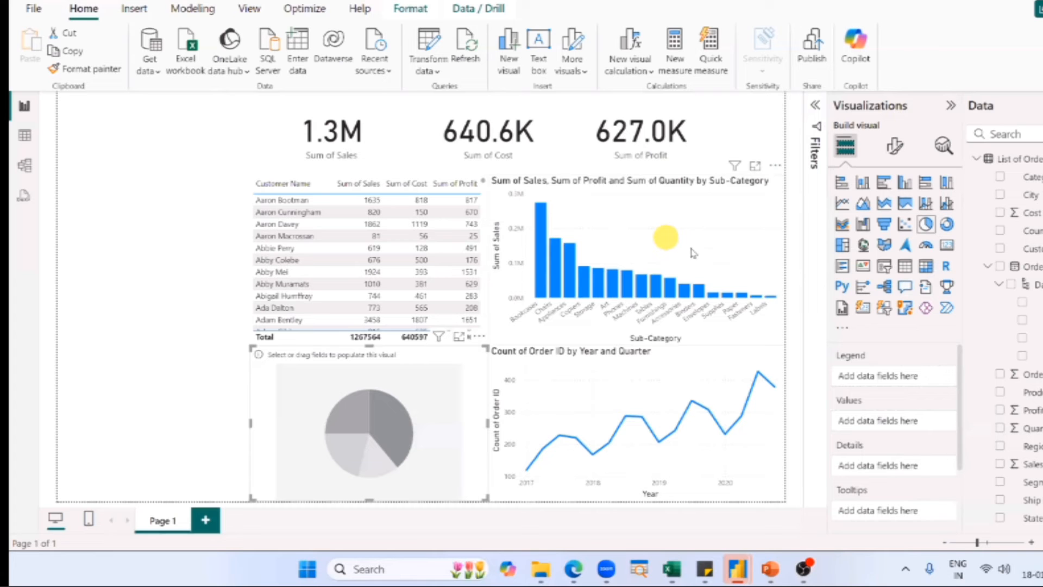
{"action": "left_click", "coordinate": [689, 248]}
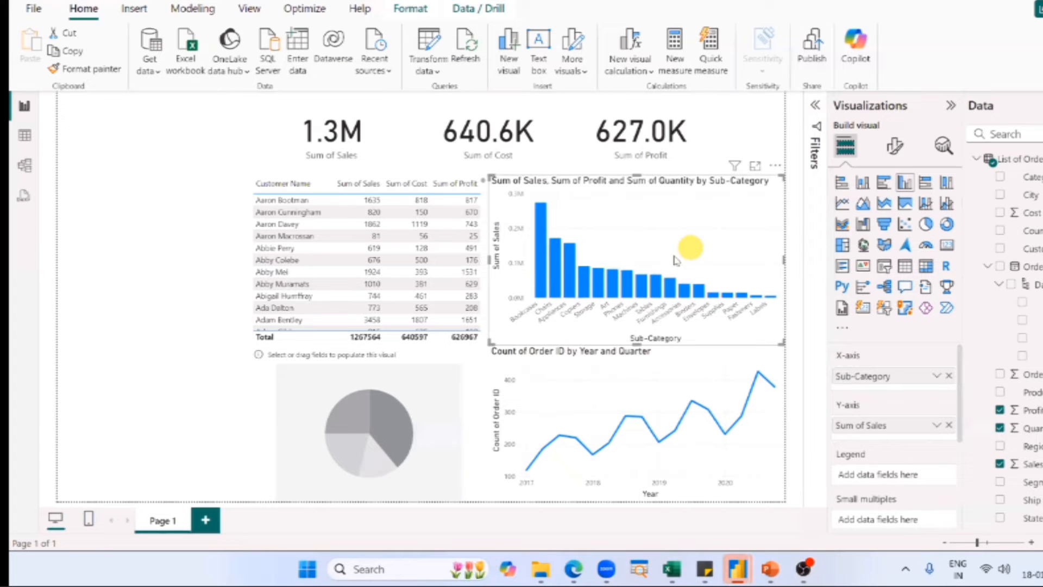
{"action": "left_click", "coordinate": [424, 419]}
{"action": "key", "text": "alt+Tab"}
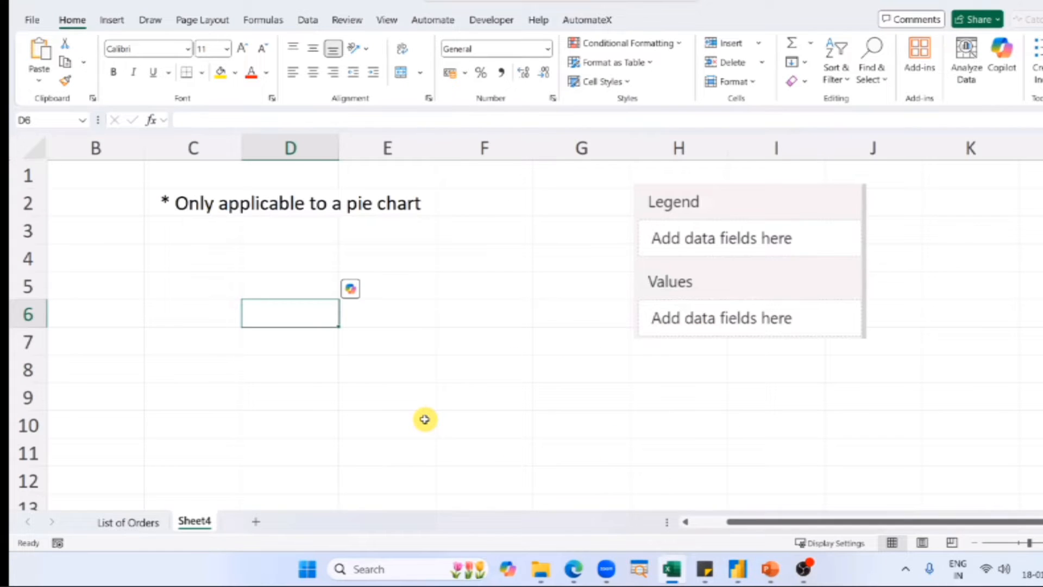
{"action": "key", "text": "alt+Tab"}
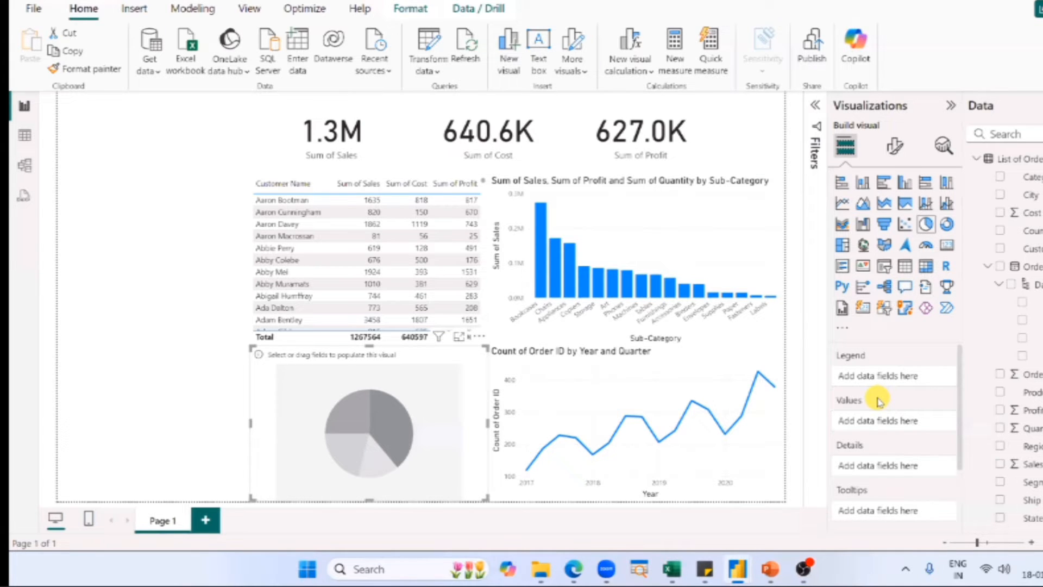
{"action": "key", "text": "alt+Tab"}
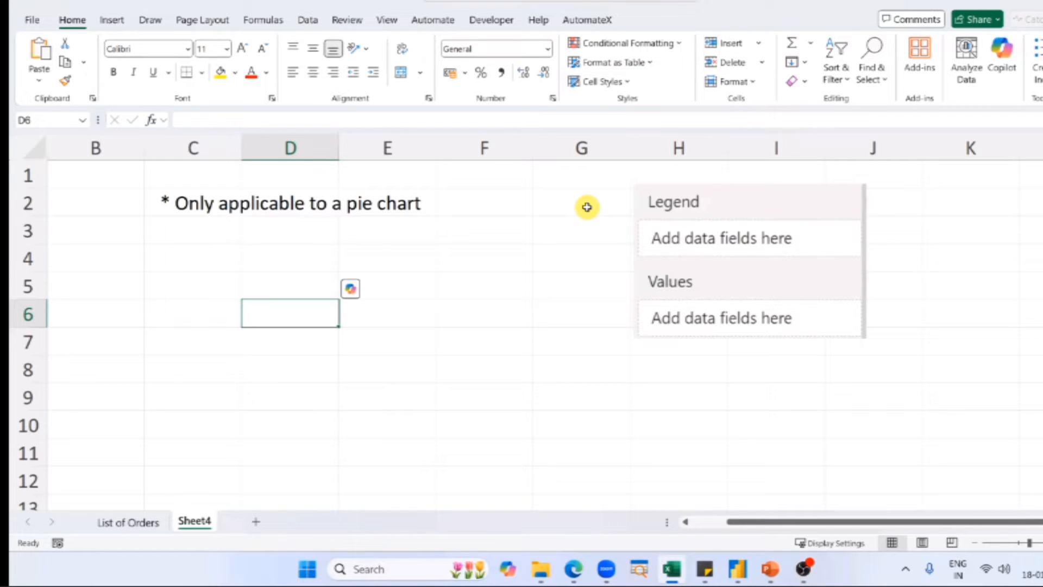
{"action": "left_click", "coordinate": [606, 232]}
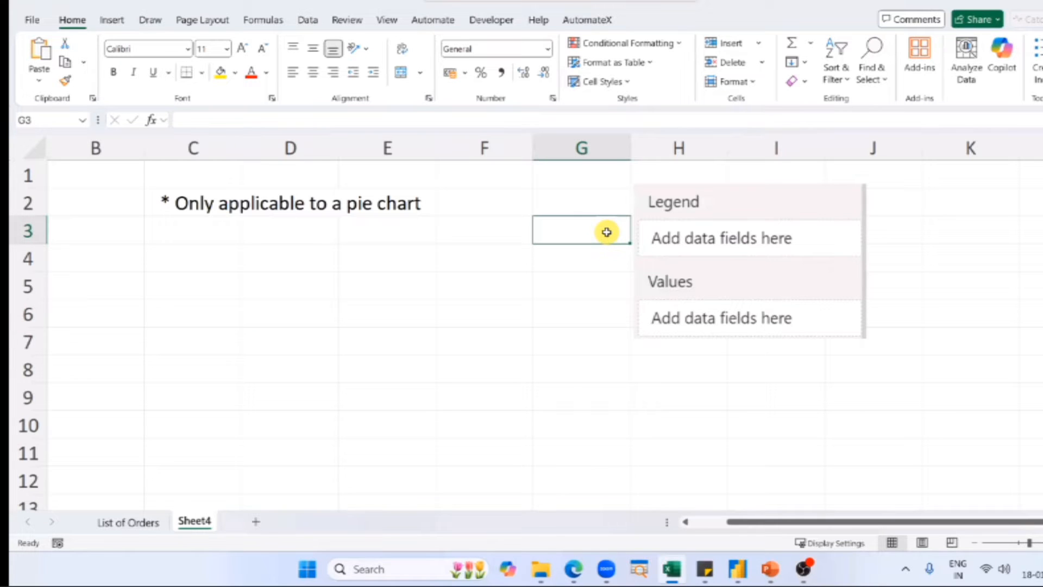
Label the screenshot's fields on Sheet4 by entering "X Axis" in G2 beside Legend and "Y Axis" in G5 beside Values.
{"action": "key", "text": "Up"}
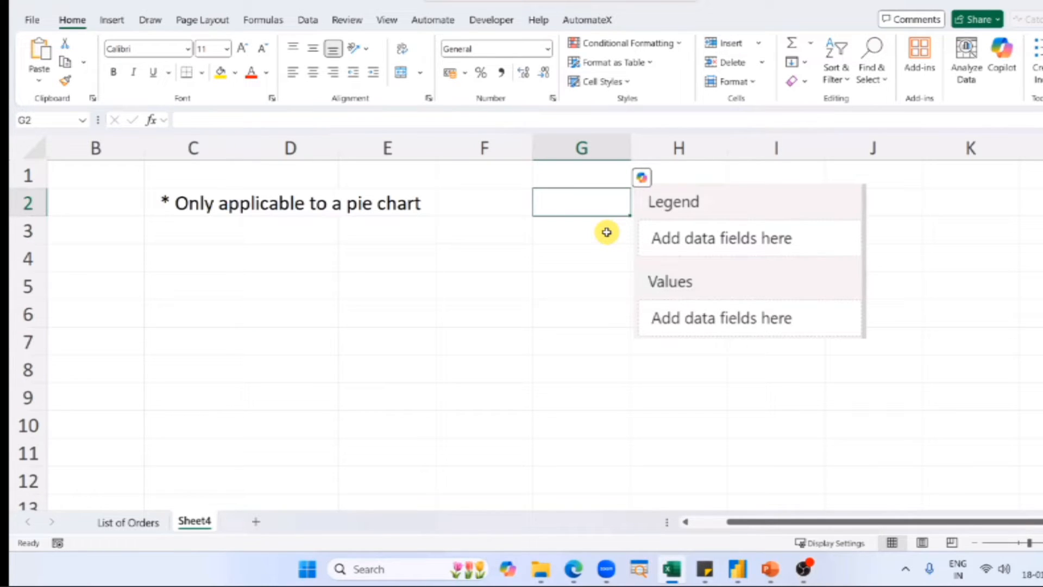
{"action": "key", "text": "Down"}
{"action": "key", "text": "Down"}
{"action": "key", "text": "Down"}
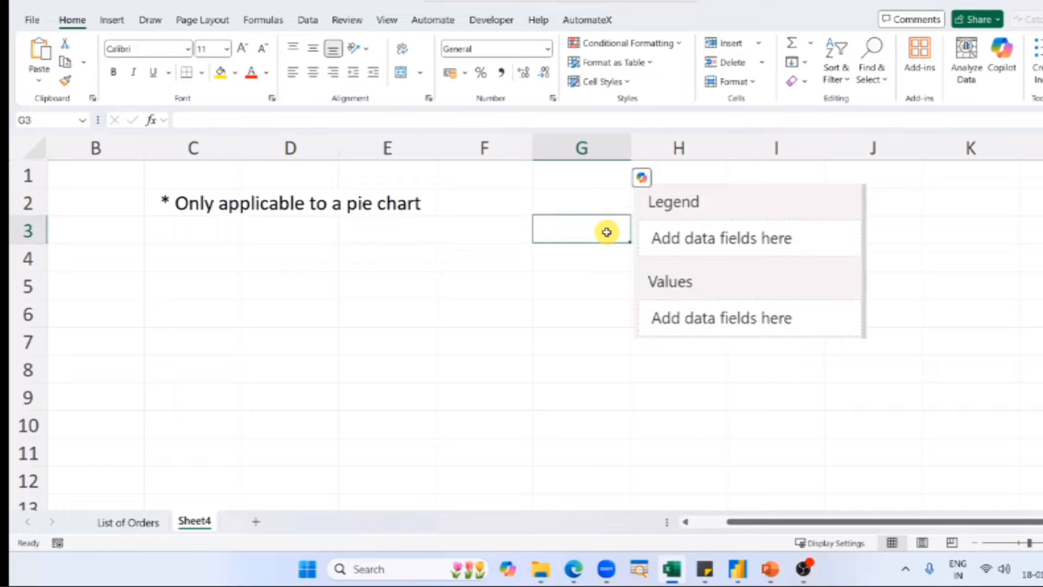
{"action": "type", "text": "Y A"}
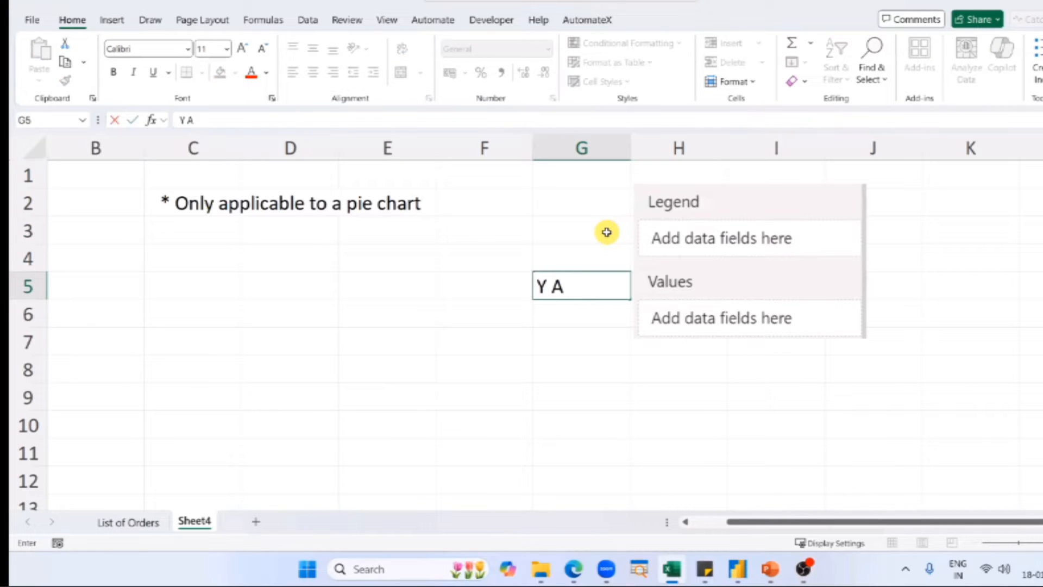
{"action": "type", "text": "xis"}
{"action": "key", "text": "Return"}
{"action": "left_click", "coordinate": [606, 232]}
{"action": "key", "text": "Up"}
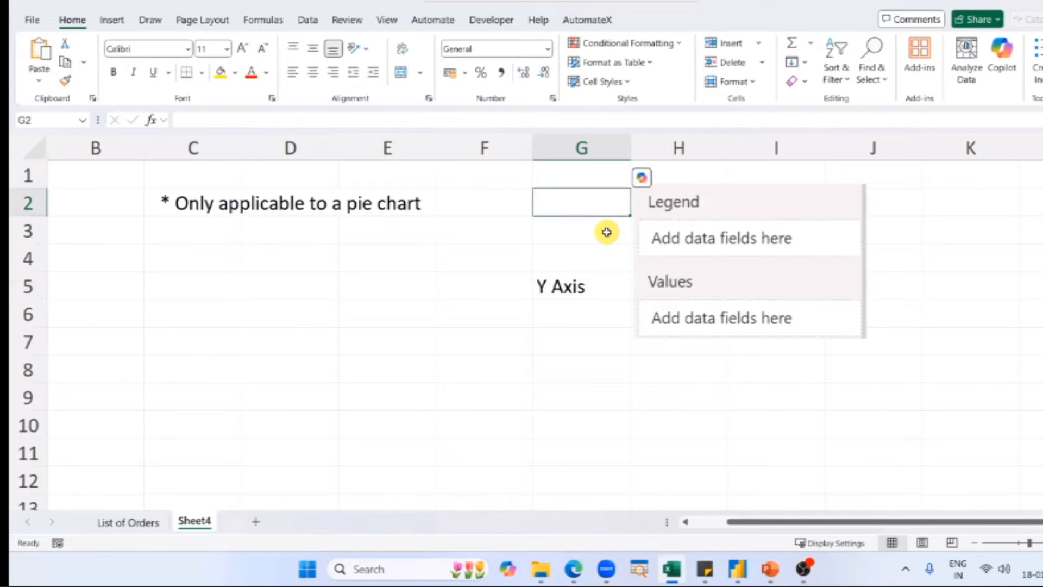
{"action": "type", "text": "X Axis"}
{"action": "key", "text": "Return"}
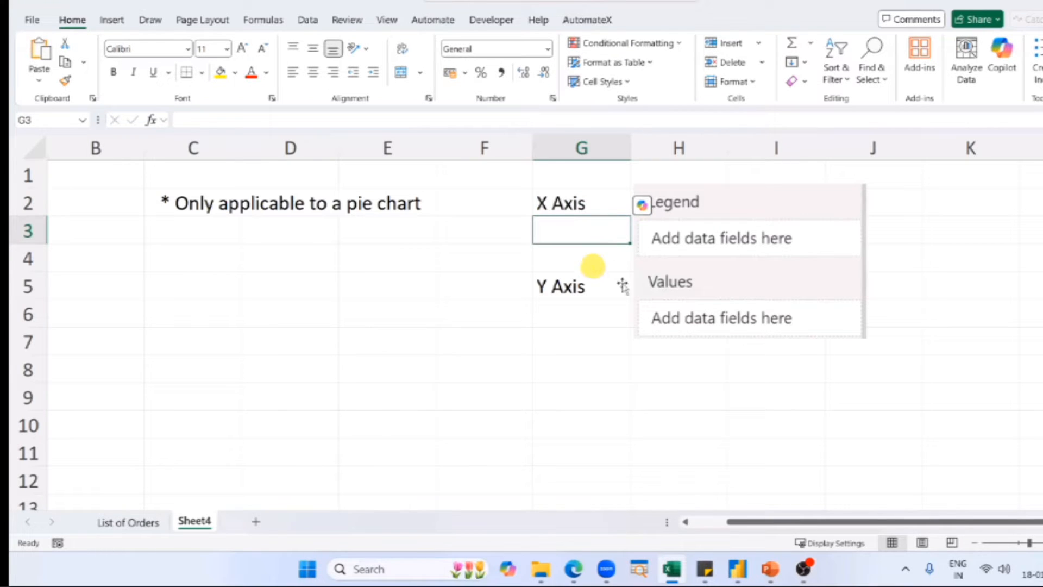
{"action": "left_click", "coordinate": [658, 285]}
{"action": "left_click", "coordinate": [608, 287]}
{"action": "left_click", "coordinate": [563, 205]}
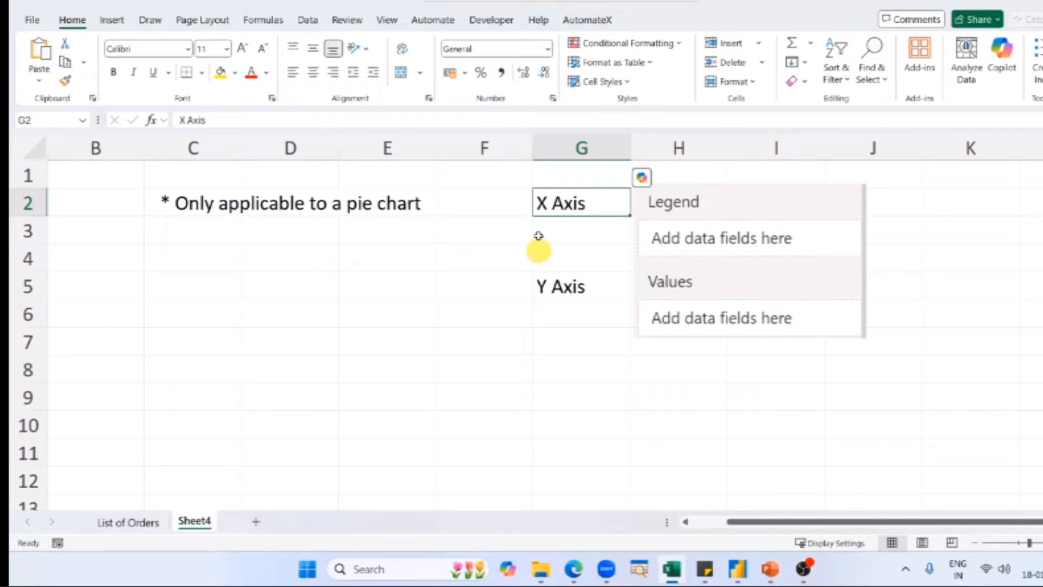
Switch to the untitled Power BI report and outline the Y axes of the column chart and line chart in red.
{"action": "key", "text": "alt"}
{"action": "key", "text": "alt+Tab"}
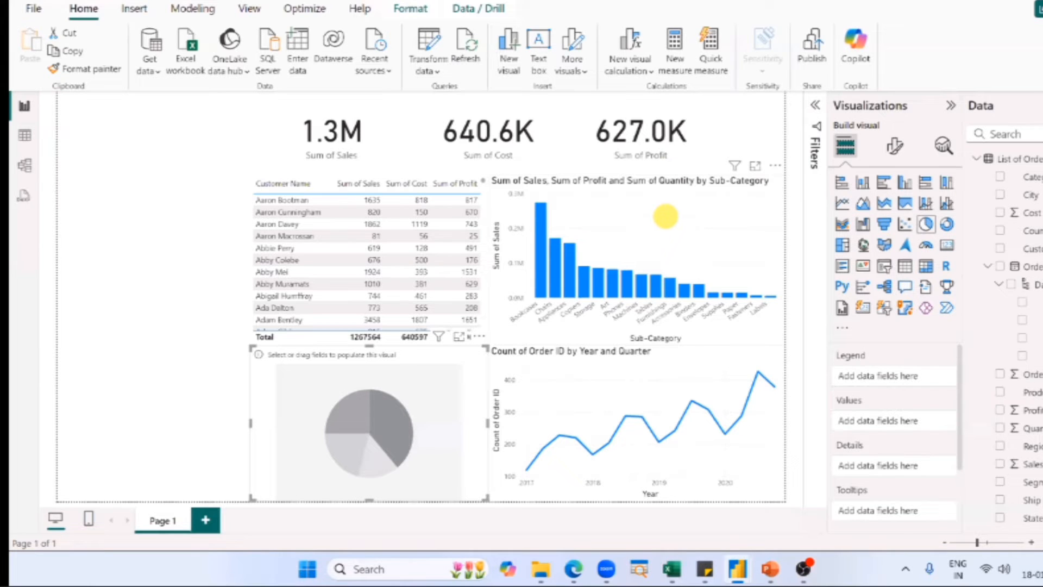
{"action": "key", "text": "ctrl+2"}
{"action": "left_click_drag", "start_coordinate": [489, 169], "coordinate": [525, 313]}
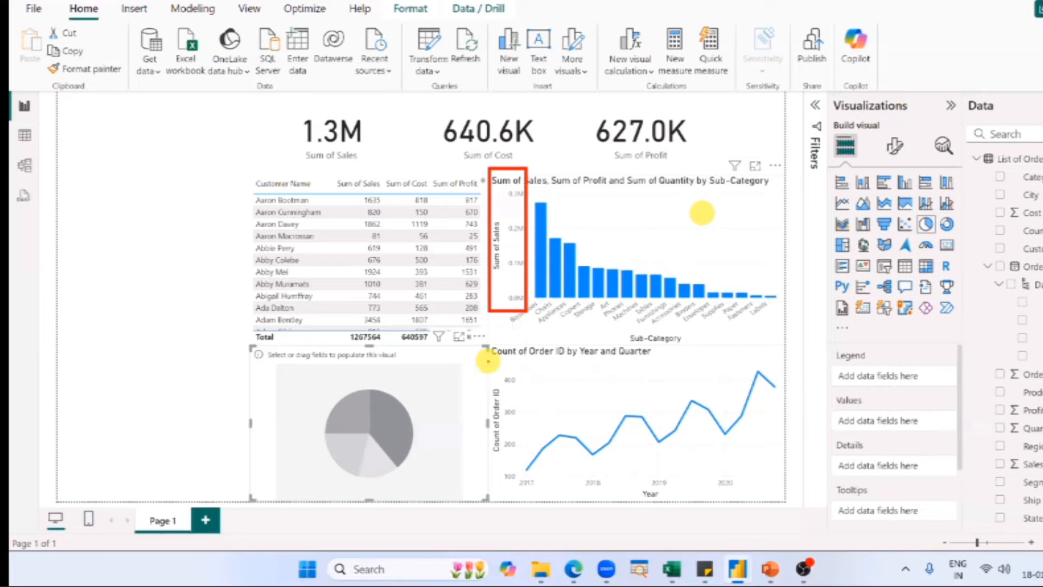
{"action": "mouse_move", "coordinate": [487, 360]}
{"action": "left_mouse_down"}
{"action": "mouse_move", "coordinate": [536, 486]}
{"action": "mouse_move", "coordinate": [522, 490]}
{"action": "left_mouse_up"}
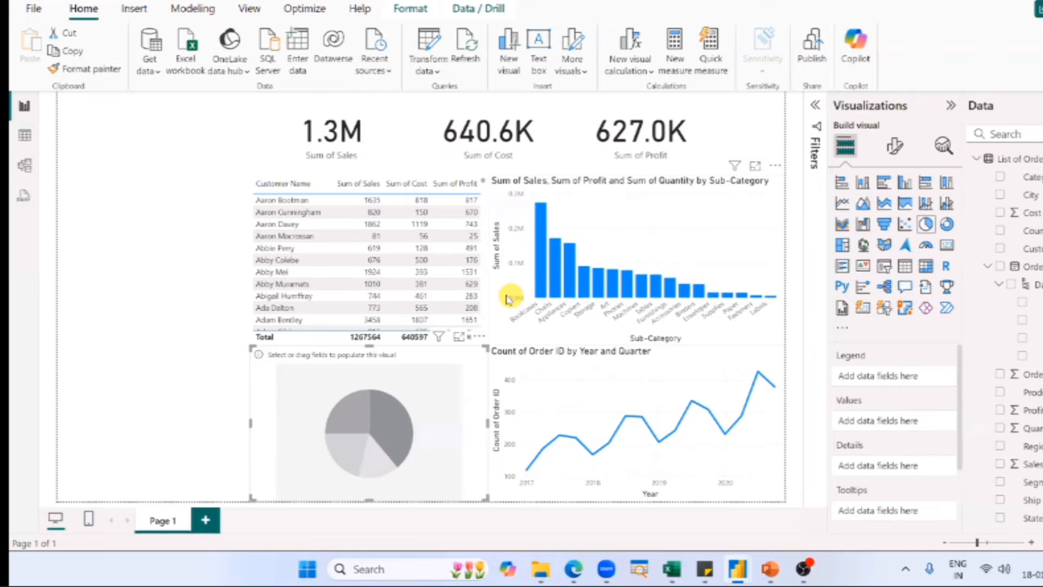
Examine the Quantity Sold by Region pie chart in the finished Power BI dashboard against the axis labels on Excel's Sheet4.
{"action": "key", "text": "alt+Tab"}
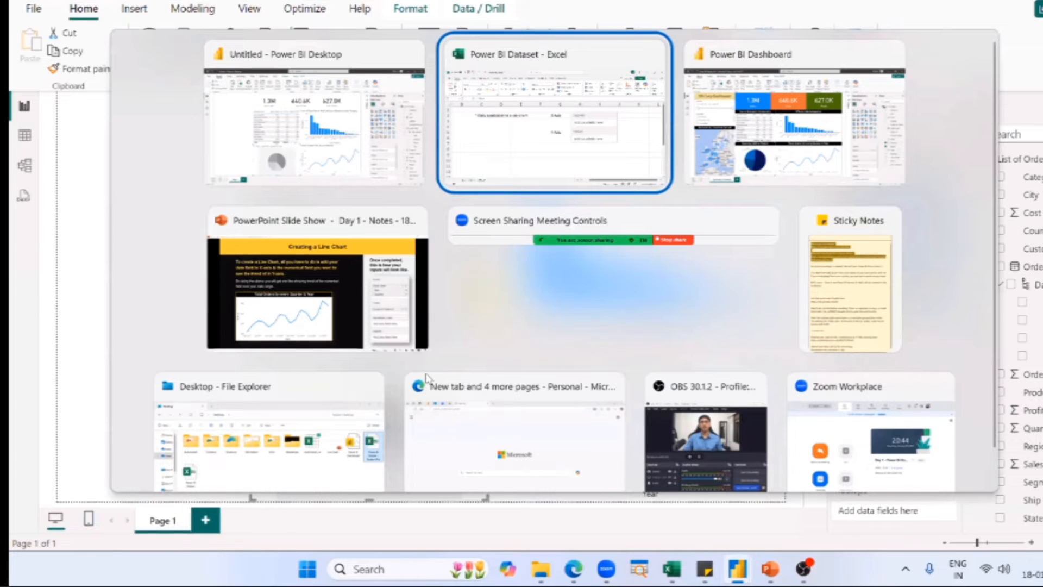
{"action": "key", "text": "alt+Tab"}
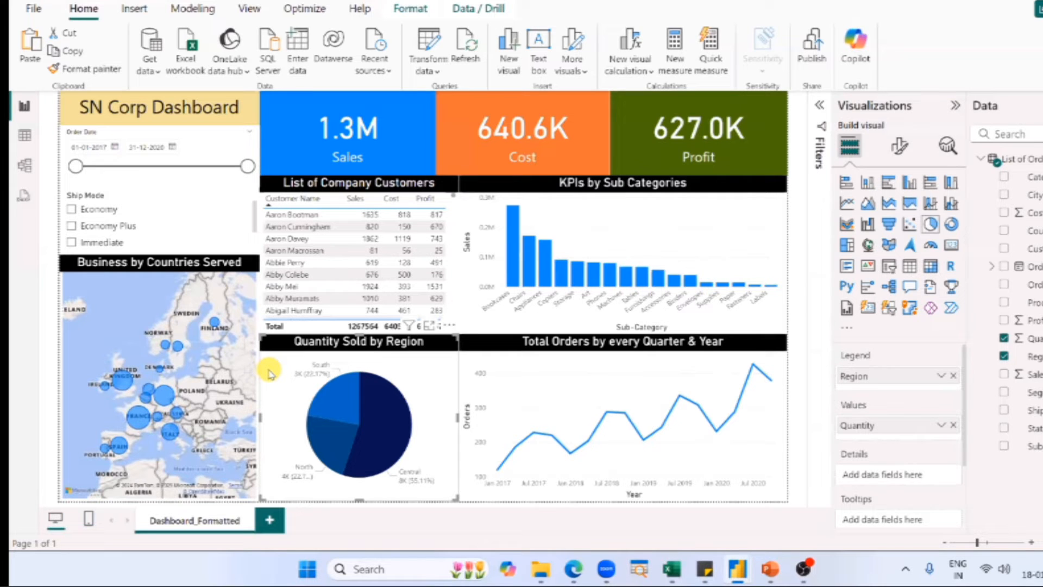
{"action": "key", "text": "alt+Tab"}
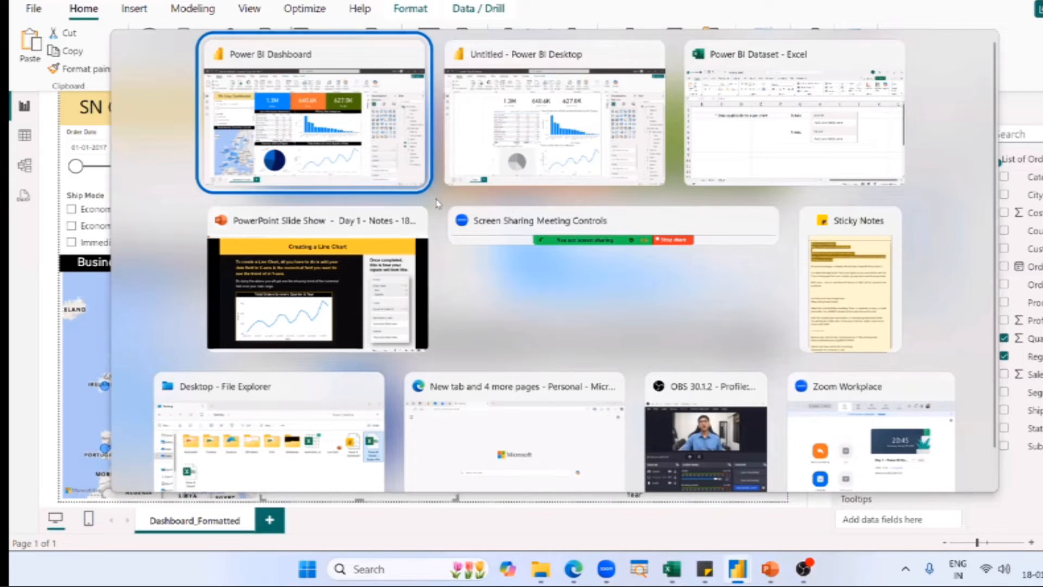
{"action": "left_click", "coordinate": [761, 151]}
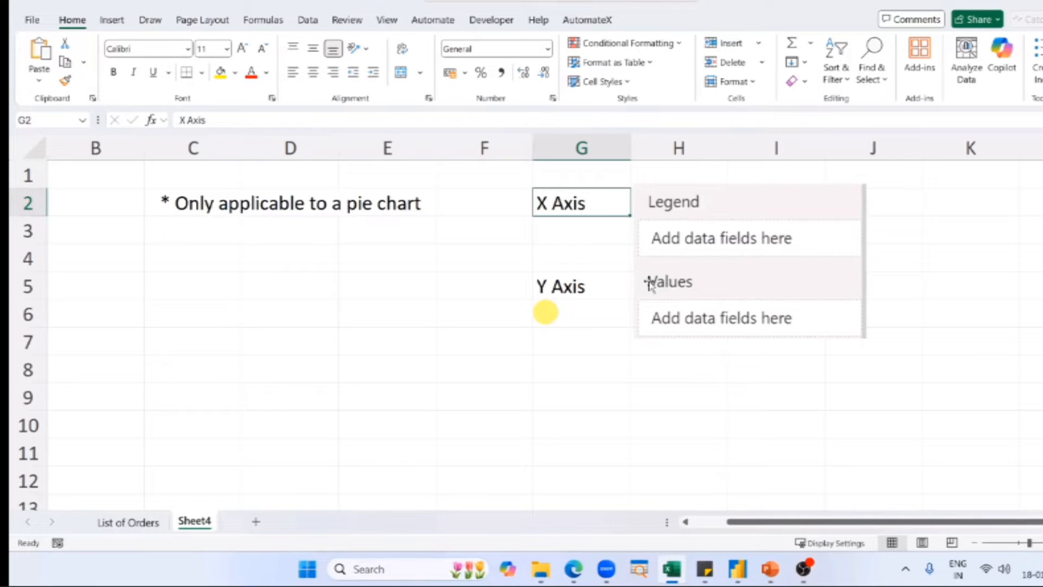
{"action": "left_click", "coordinate": [567, 296]}
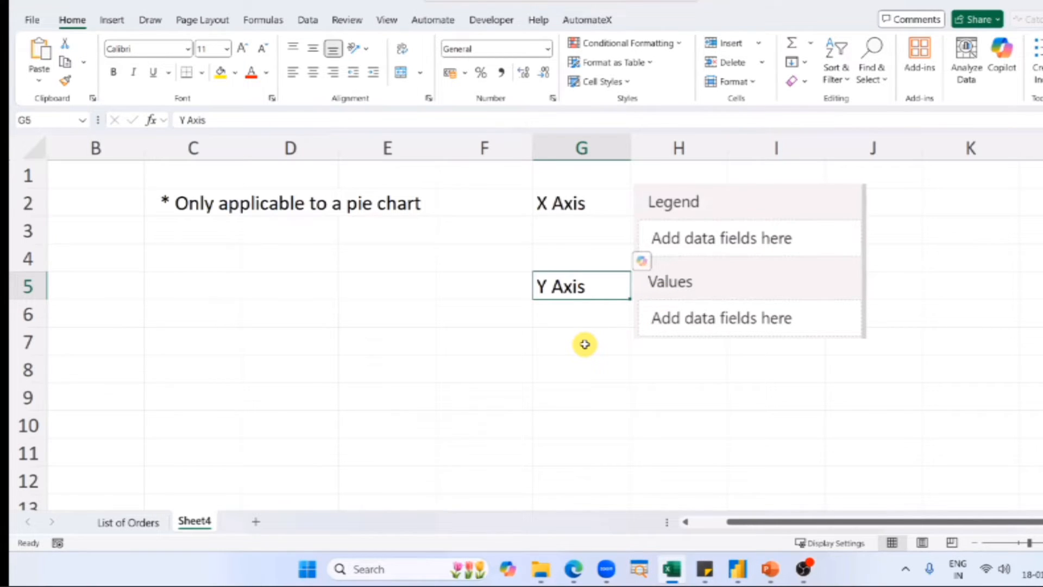
Switch back to the untitled Power BI report and add Quantity to the empty pie chart's Values.
{"action": "key", "text": "alt+Tab"}
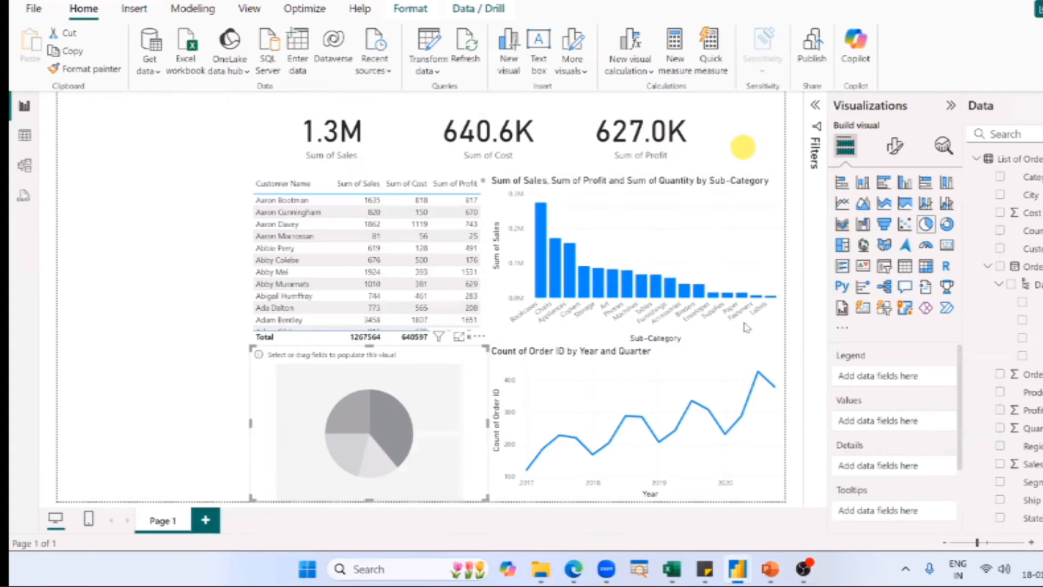
{"action": "scroll", "coordinate": [1034, 461], "scroll_direction": "down", "scroll_amount": 1}
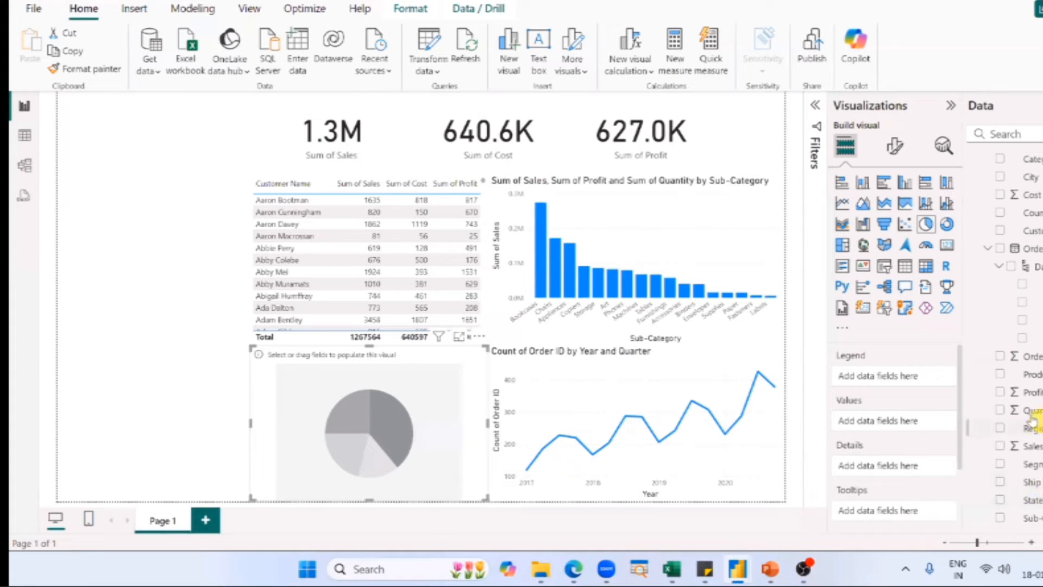
{"action": "left_click_drag", "start_coordinate": [1032, 418], "coordinate": [920, 427]}
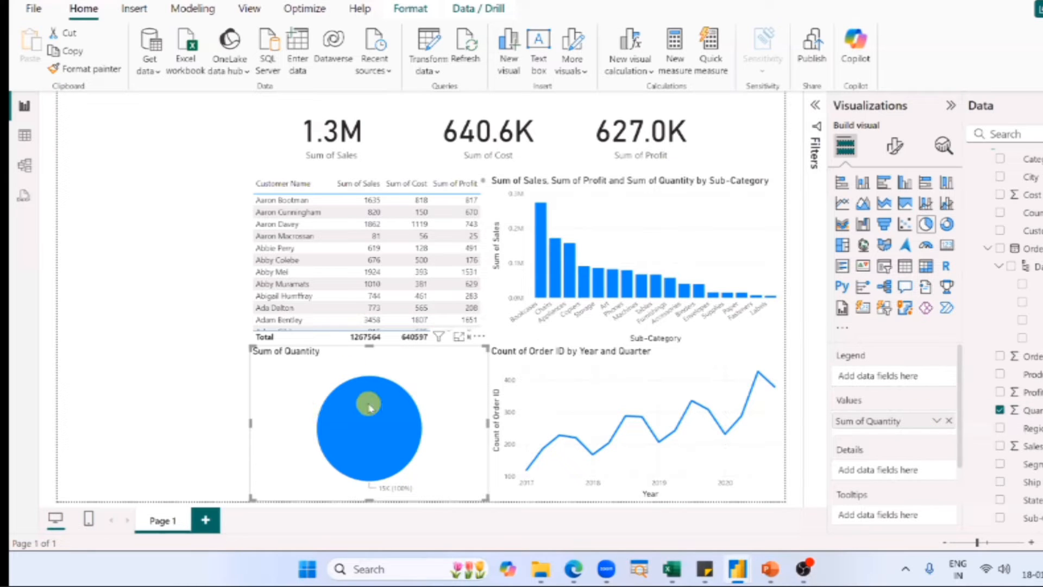
Compare the X-axis and Y-axis fields of the column and line charts with the pie chart's fields.
{"action": "left_click", "coordinate": [656, 211]}
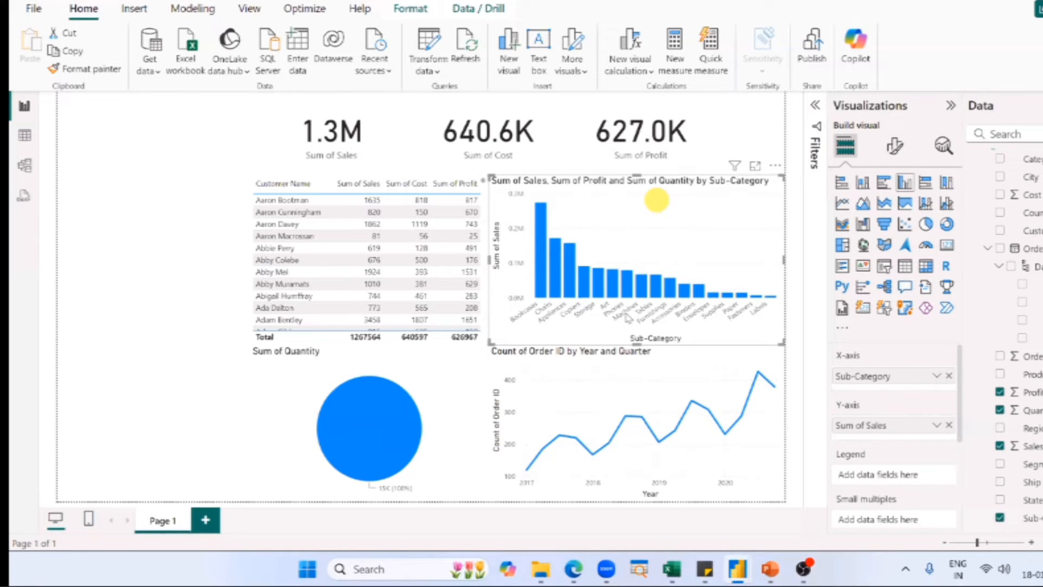
{"action": "left_click", "coordinate": [624, 360]}
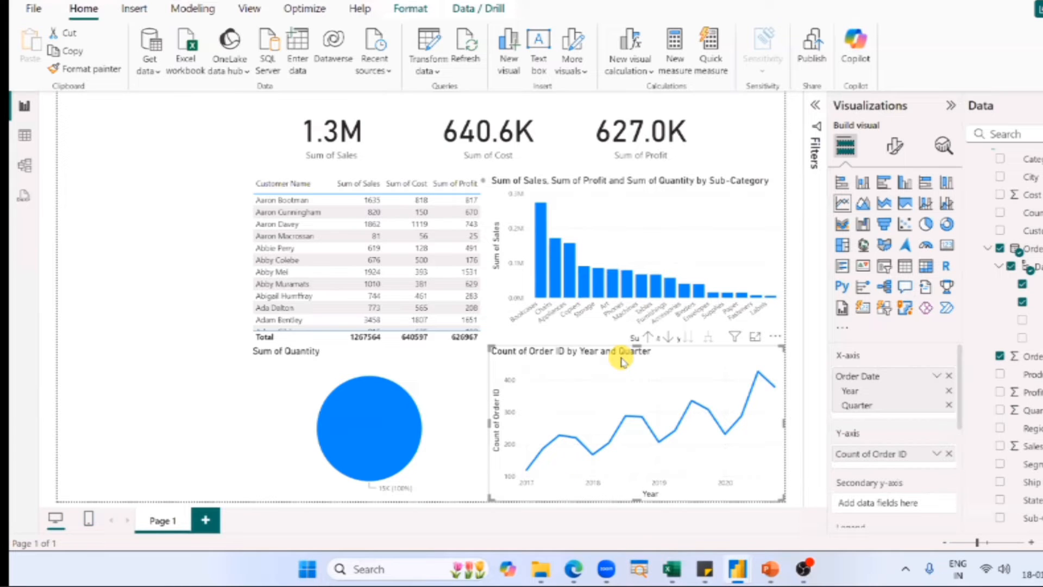
{"action": "left_click", "coordinate": [442, 374]}
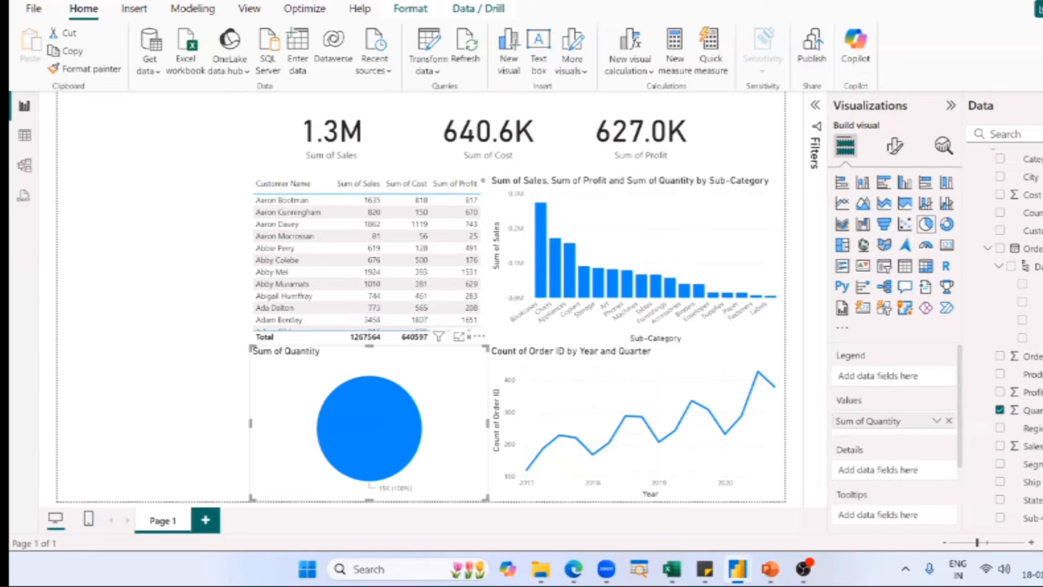
Switch to Excel, paste the copied chat screenshot on Sheet4, and place it below the note and axis labels at about row 8.
{"action": "key", "text": "alt+Tab"}
{"action": "key", "text": "Tab"}
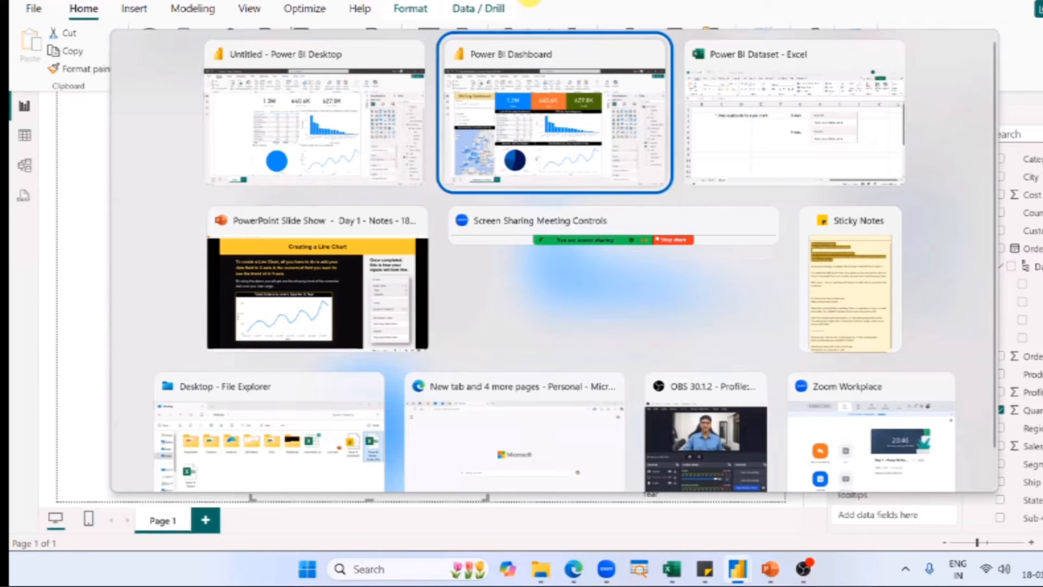
{"action": "key", "text": "Tab"}
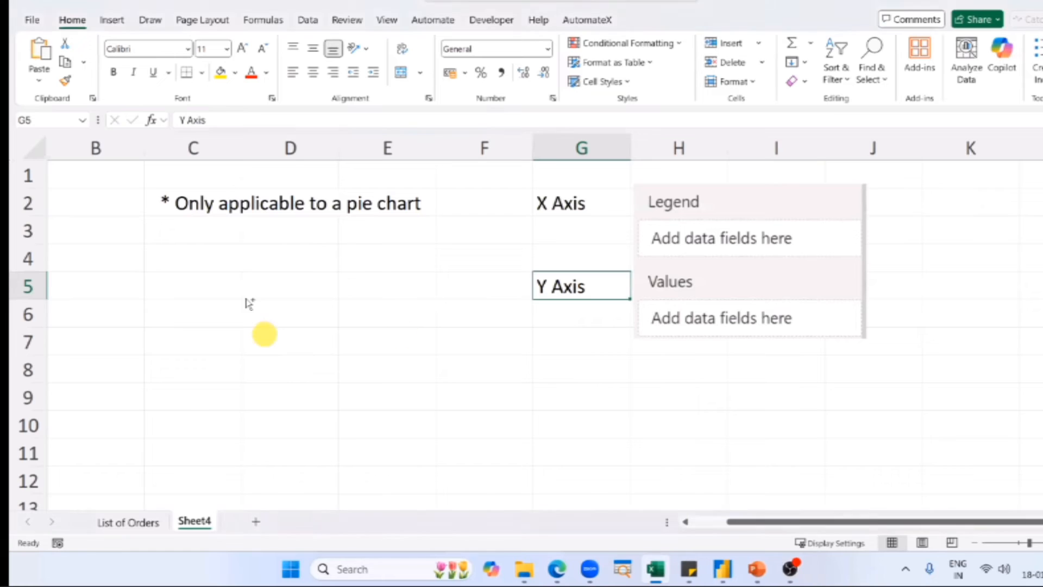
{"action": "left_click_drag", "start_coordinate": [264, 334], "coordinate": [262, 315]}
{"action": "key", "text": "ctrl+v"}
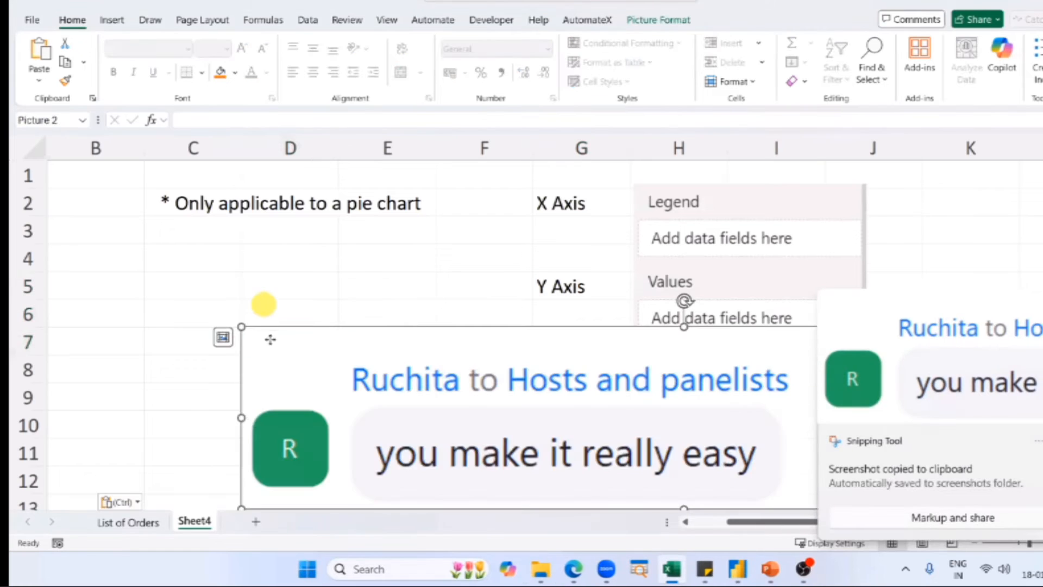
{"action": "left_click_drag", "start_coordinate": [466, 387], "coordinate": [242, 429]}
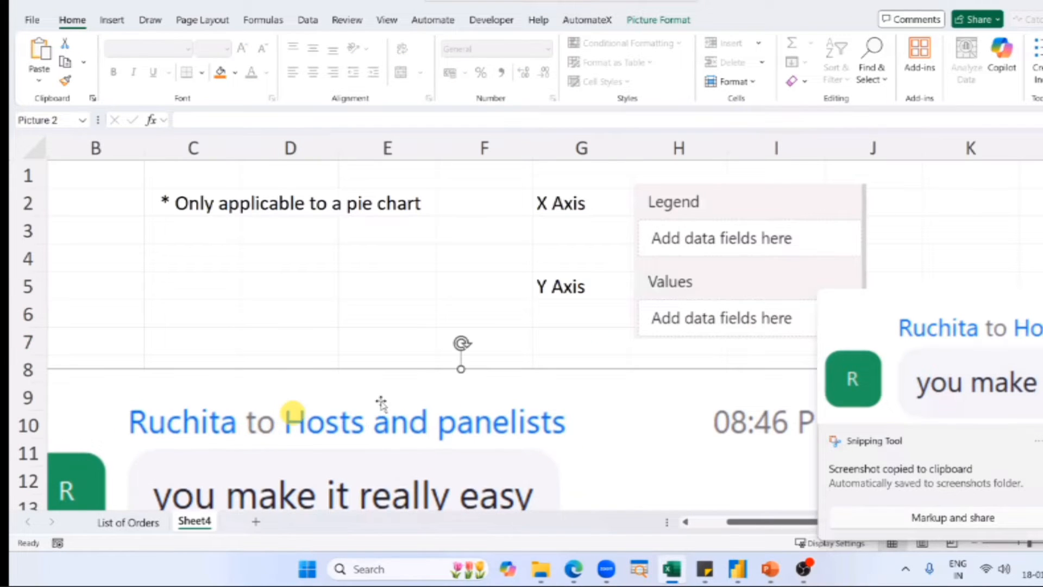
{"action": "left_click_drag", "start_coordinate": [361, 424], "coordinate": [377, 413]}
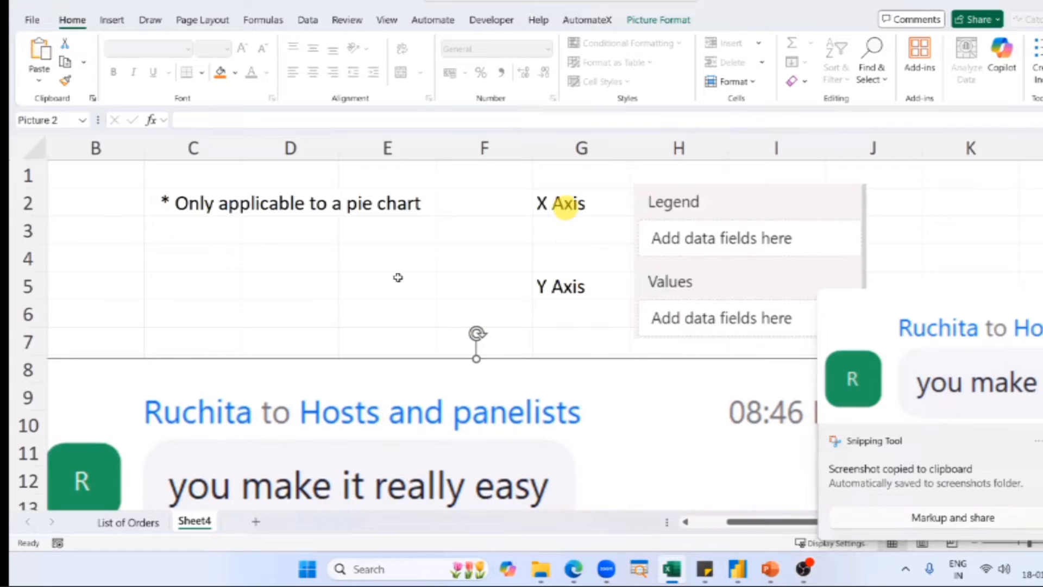
{"action": "left_click", "coordinate": [565, 208]}
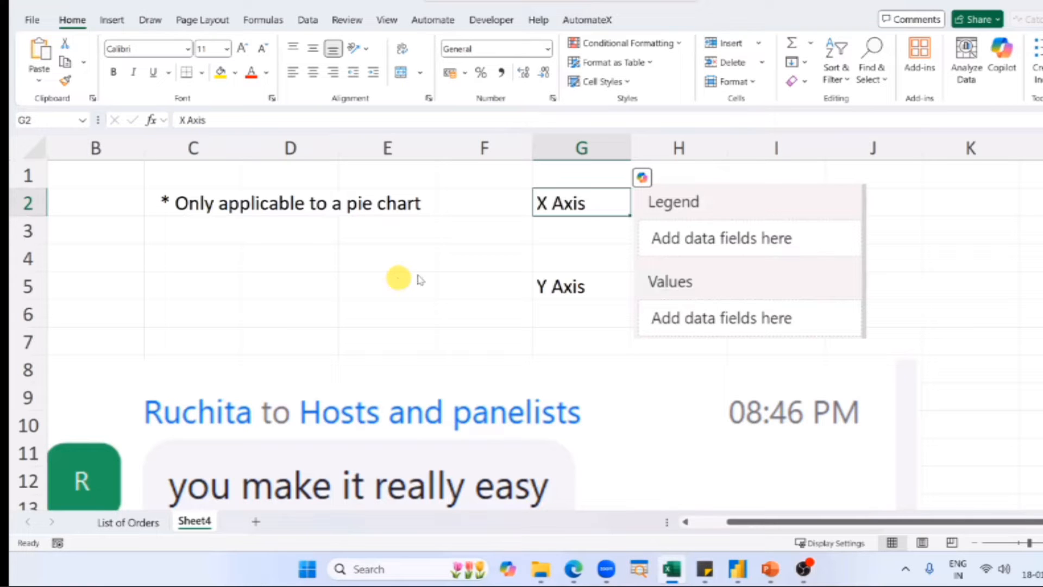
Switch to the untitled Power BI report and add Region to the pie chart's Legend.
{"action": "key", "text": "alt+Tab"}
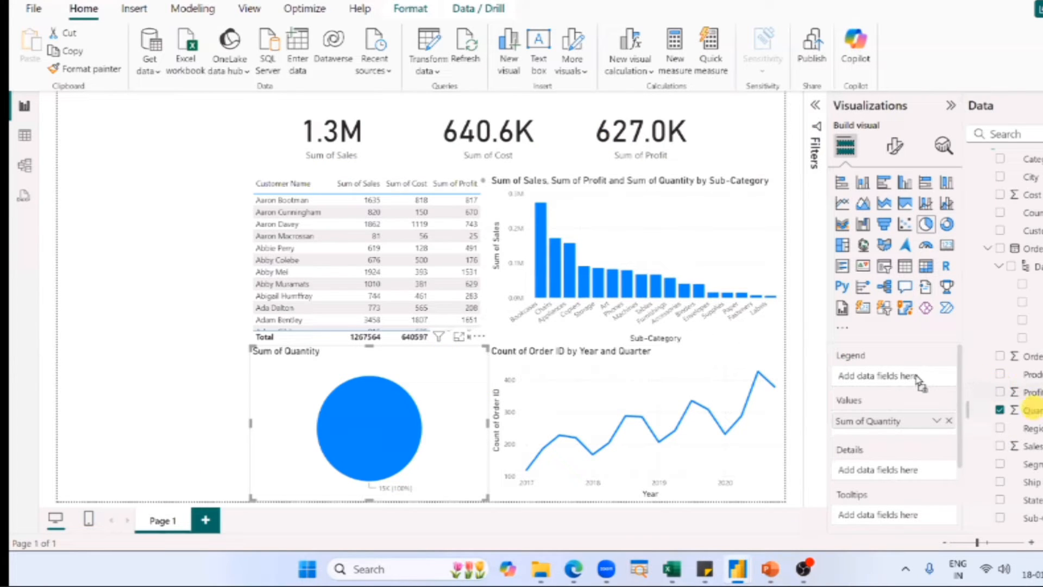
{"action": "left_click_drag", "start_coordinate": [903, 382], "coordinate": [902, 380]}
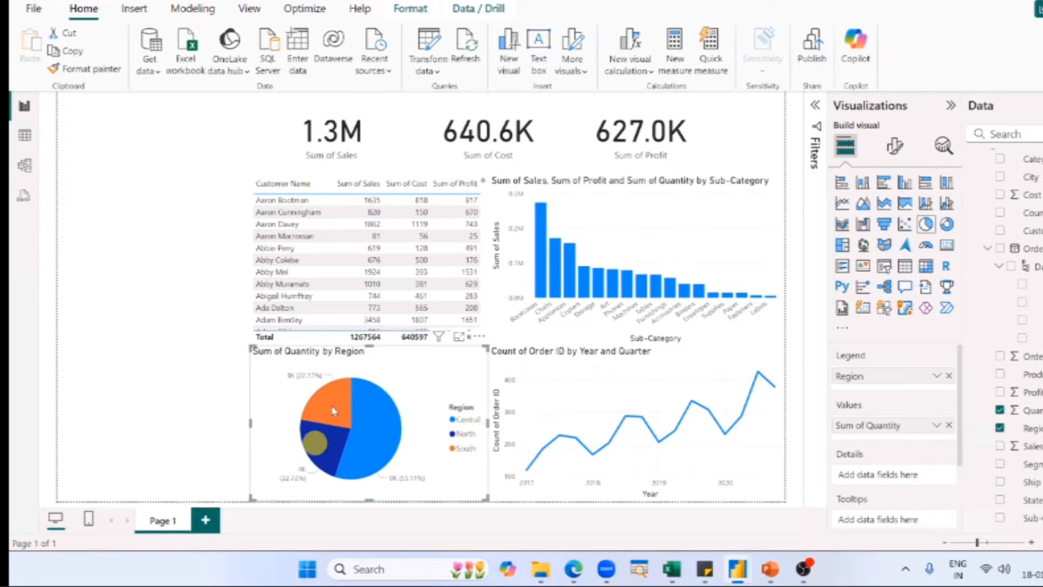
{"action": "mouse_move", "coordinate": [331, 404]}
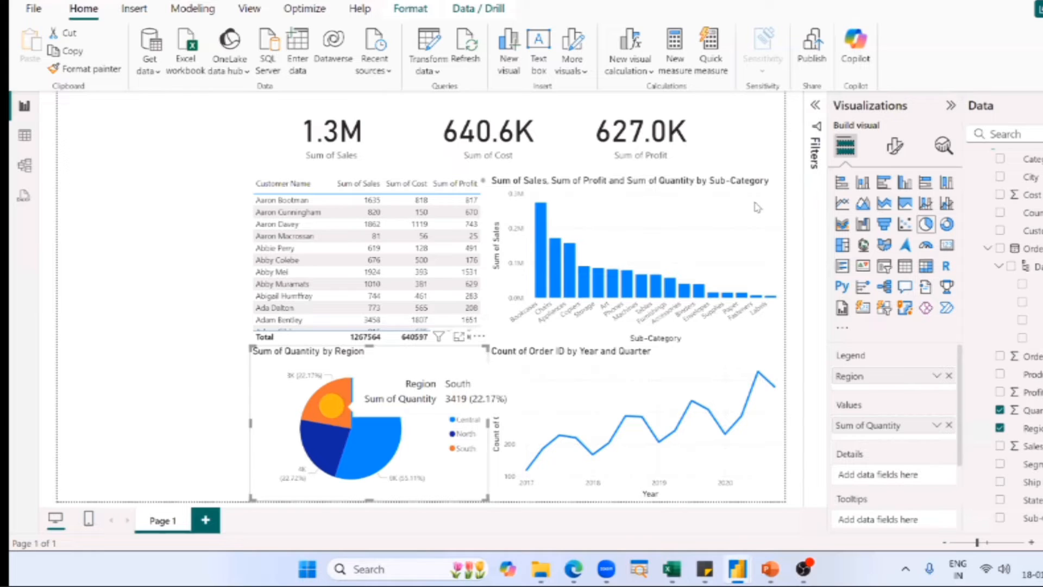
Compare the column chart's axis fields and the pie chart's Legend and Values with the axis labels on Excel's Sheet4.
{"action": "left_click", "coordinate": [756, 206]}
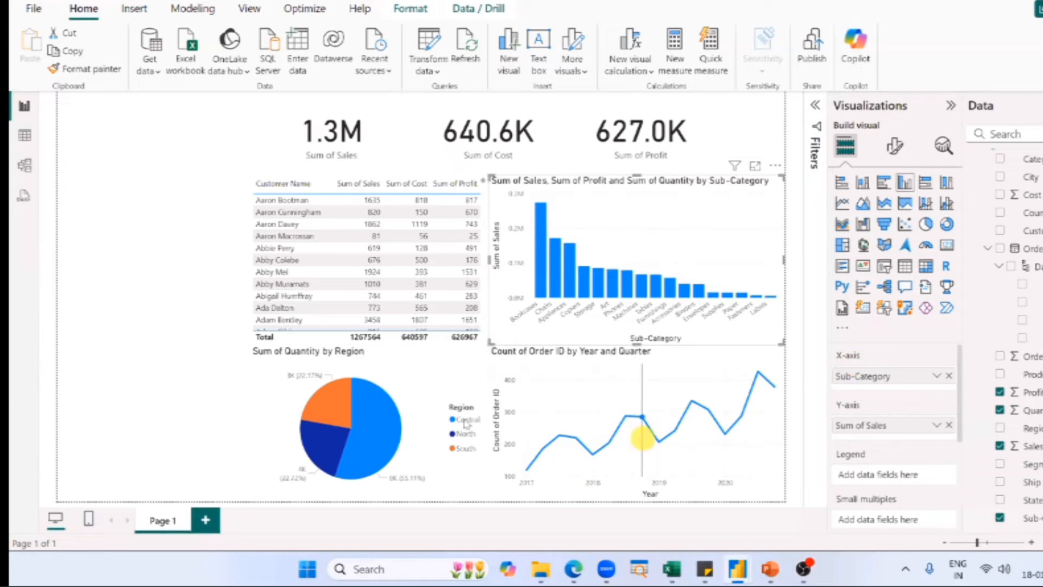
{"action": "left_click", "coordinate": [422, 416]}
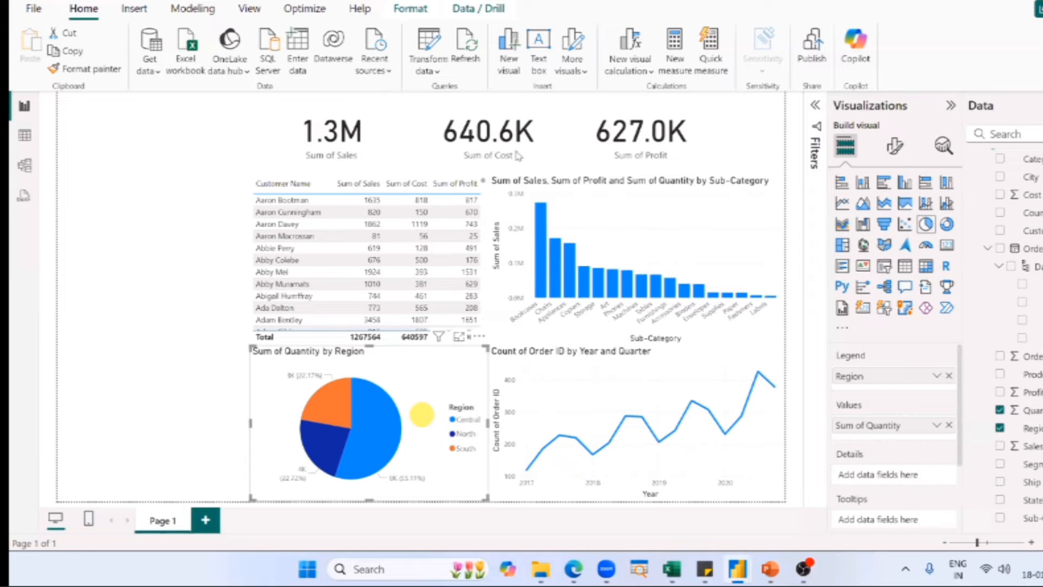
{"action": "key", "text": "alt+Tab"}
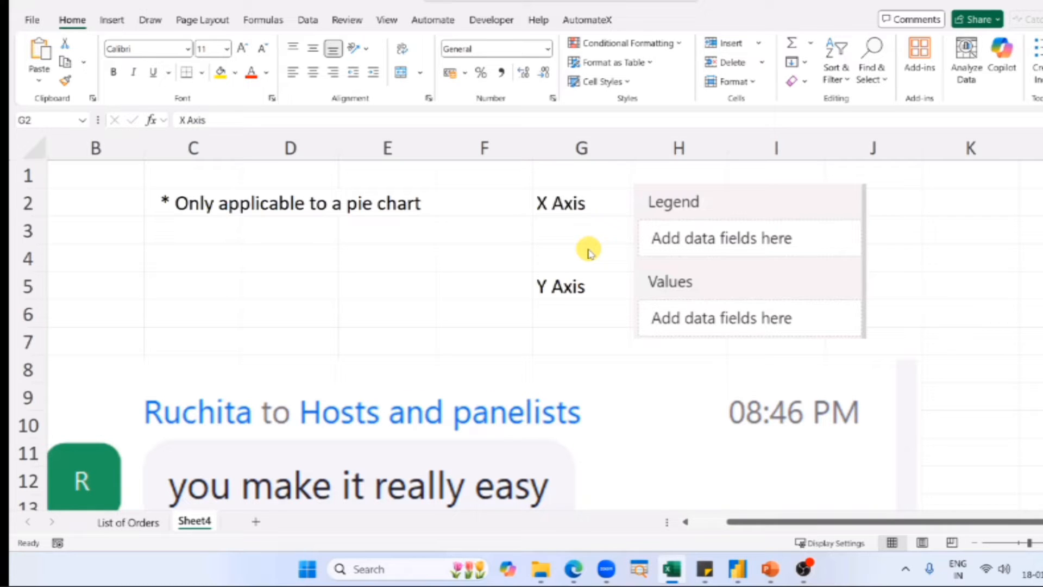
{"action": "key", "text": "alt+Tab"}
{"action": "key", "text": "alt+Tab"}
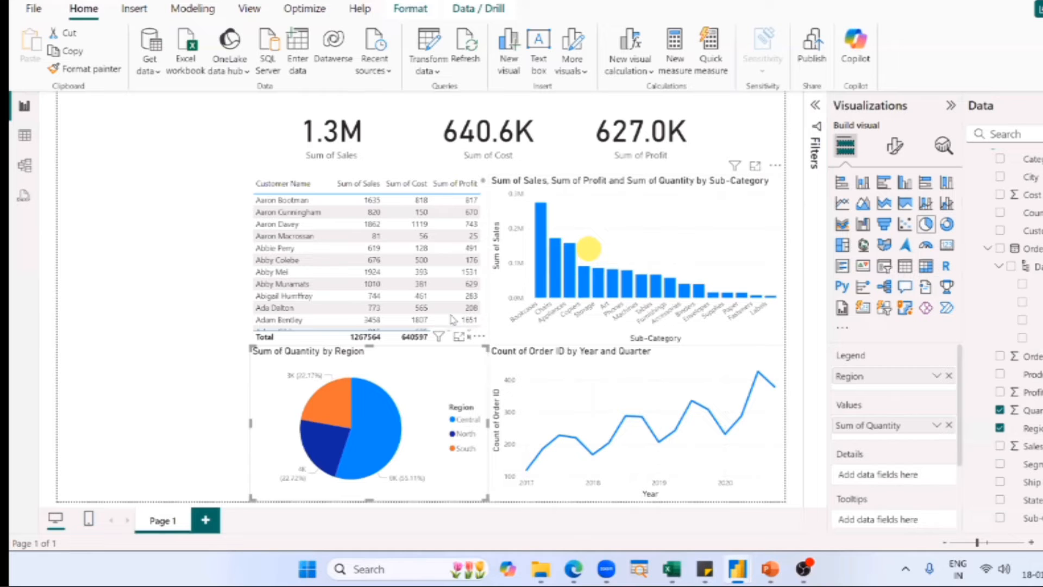
Switch to the PowerPoint slide show and advance to the "Creating a Pie Chart" slide.
{"action": "key", "text": "alt+Tab"}
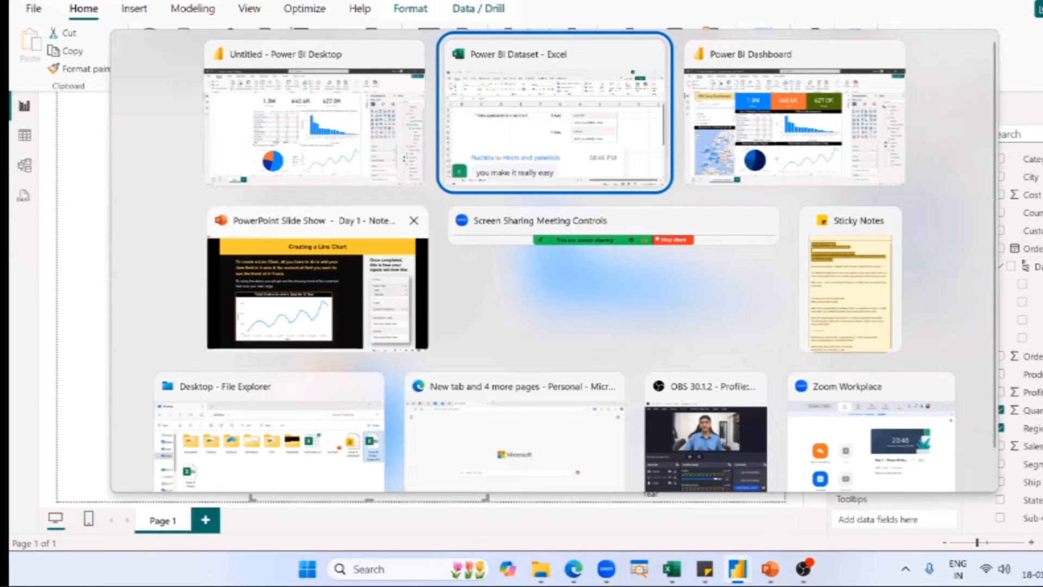
{"action": "left_click", "coordinate": [394, 314]}
{"action": "left_click", "coordinate": [450, 314]}
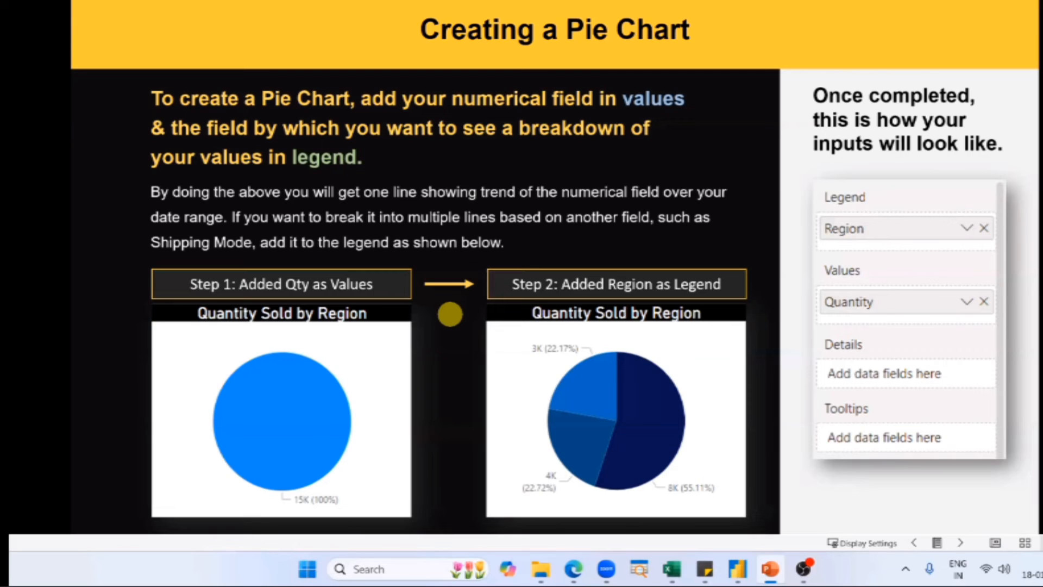
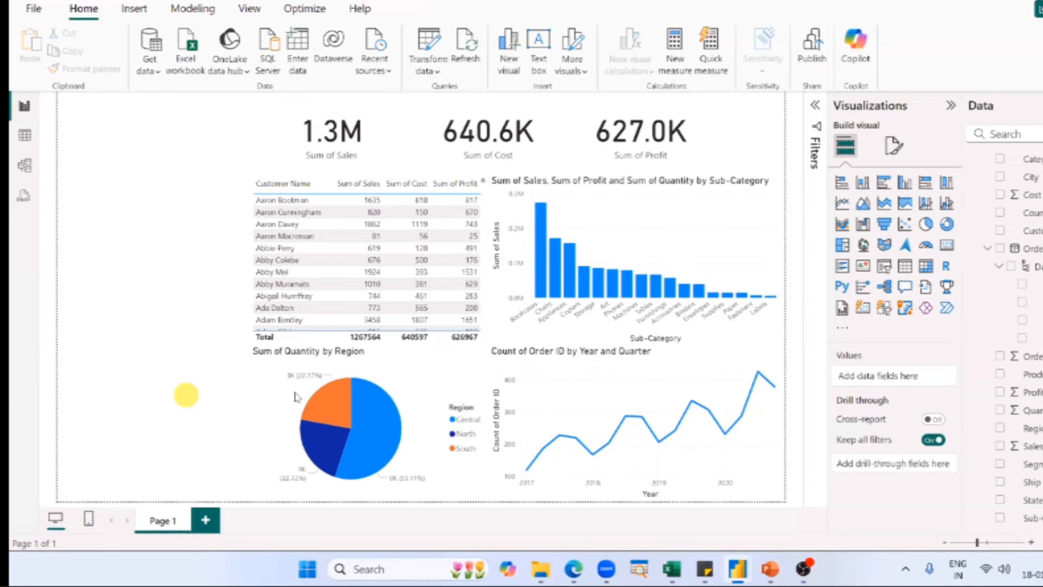
Switch to Excel and delete the chat screenshot covering the data on the List of Orders sheet.
{"action": "key", "text": "alt+Tab"}
{"action": "left_click", "coordinate": [372, 268]}
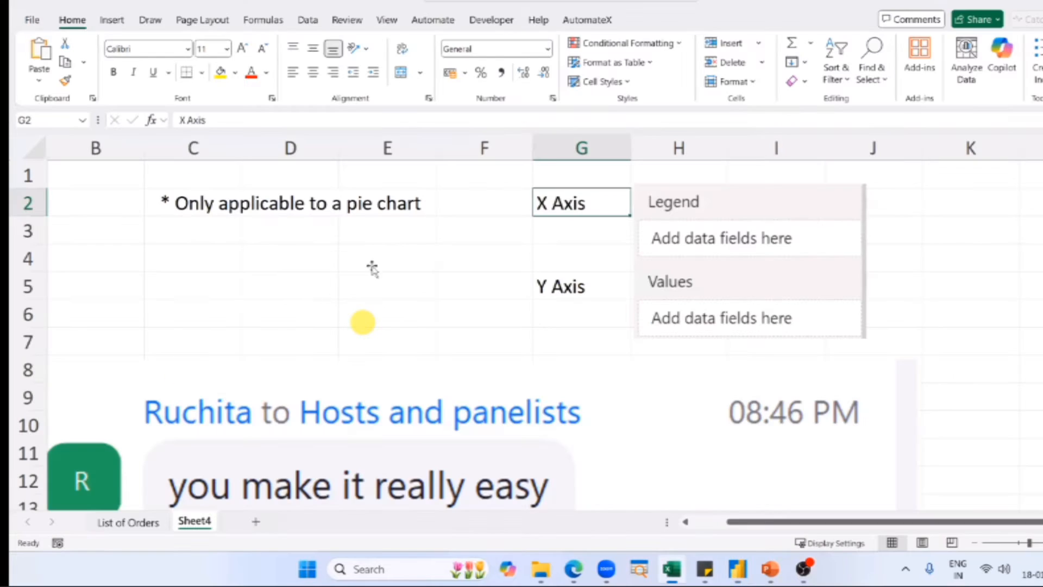
{"action": "left_click", "coordinate": [128, 522]}
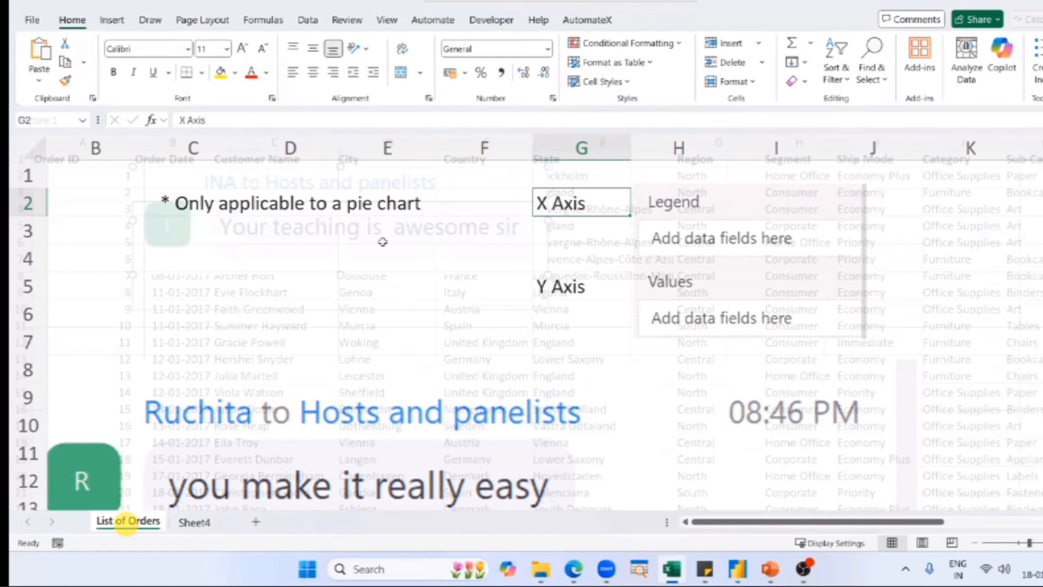
{"action": "left_click", "coordinate": [382, 241]}
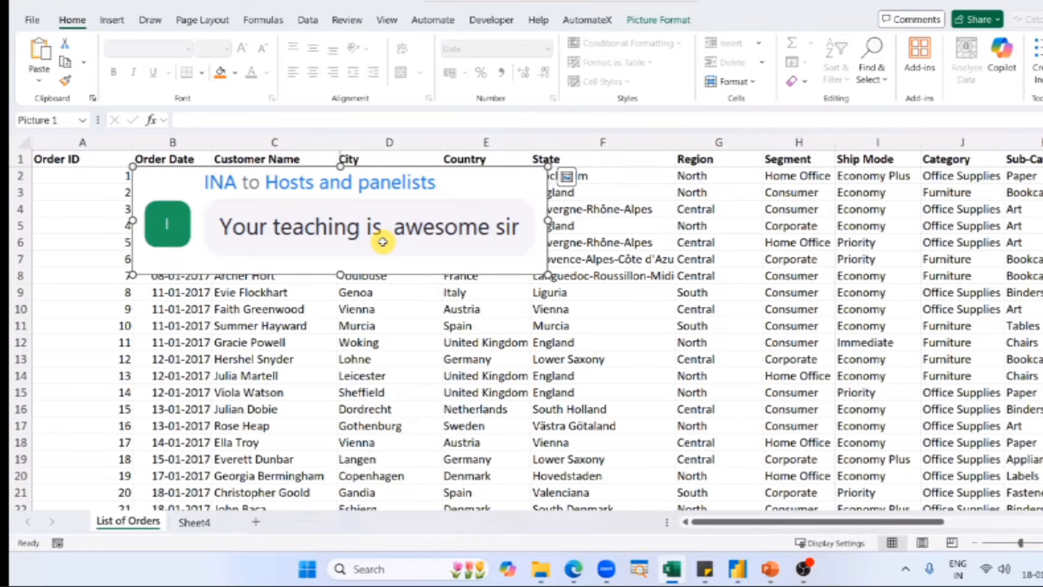
{"action": "key", "text": "Delete"}
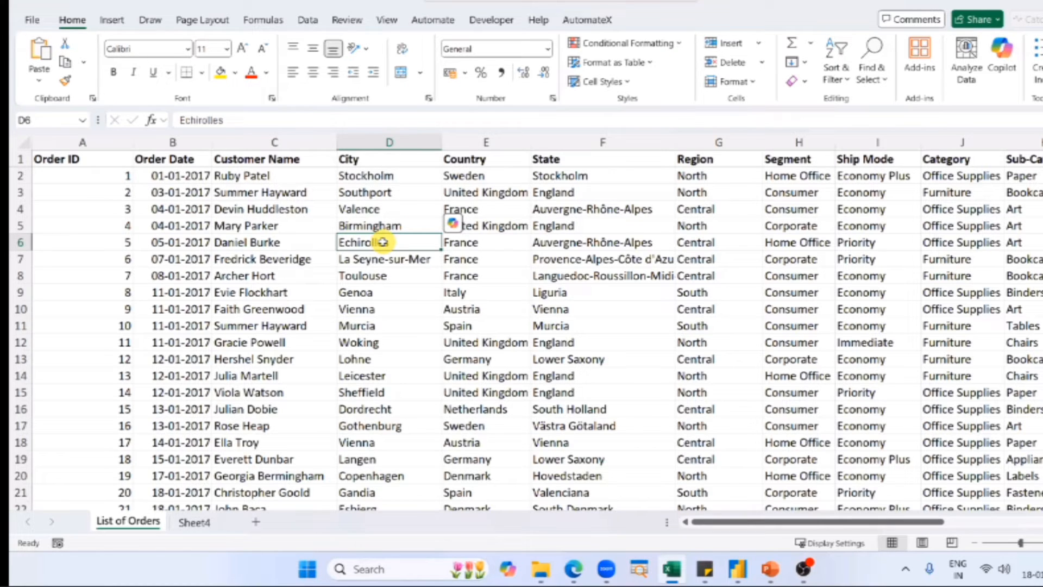
Insert a PivotTable from the order data on a new sheet, with Country in Rows and Sum of Sales in Values.
{"action": "key", "text": "alt+n"}
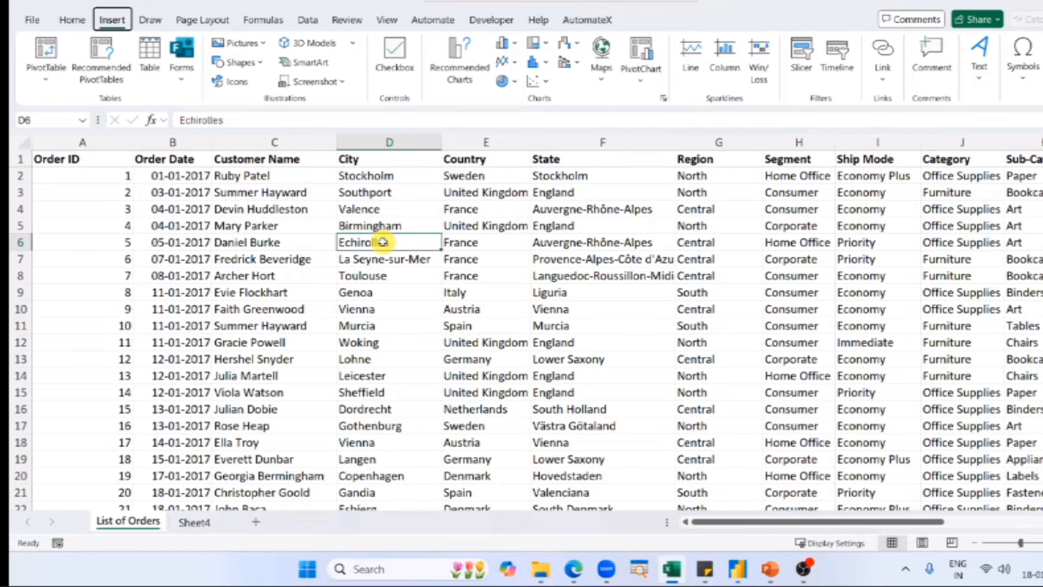
{"action": "key", "text": "v"}
{"action": "key", "text": "t"}
{"action": "key", "text": "Return"}
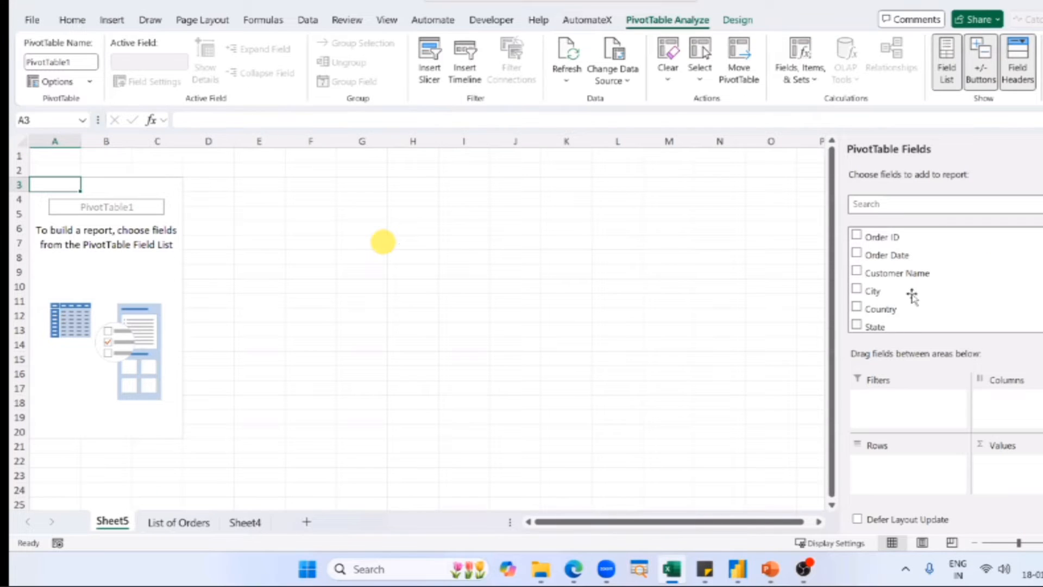
{"action": "left_click_drag", "start_coordinate": [886, 309], "coordinate": [916, 468]}
{"action": "scroll", "coordinate": [922, 263], "scroll_direction": "down", "scroll_amount": 1}
{"action": "scroll", "coordinate": [922, 265], "scroll_direction": "down", "scroll_amount": 3}
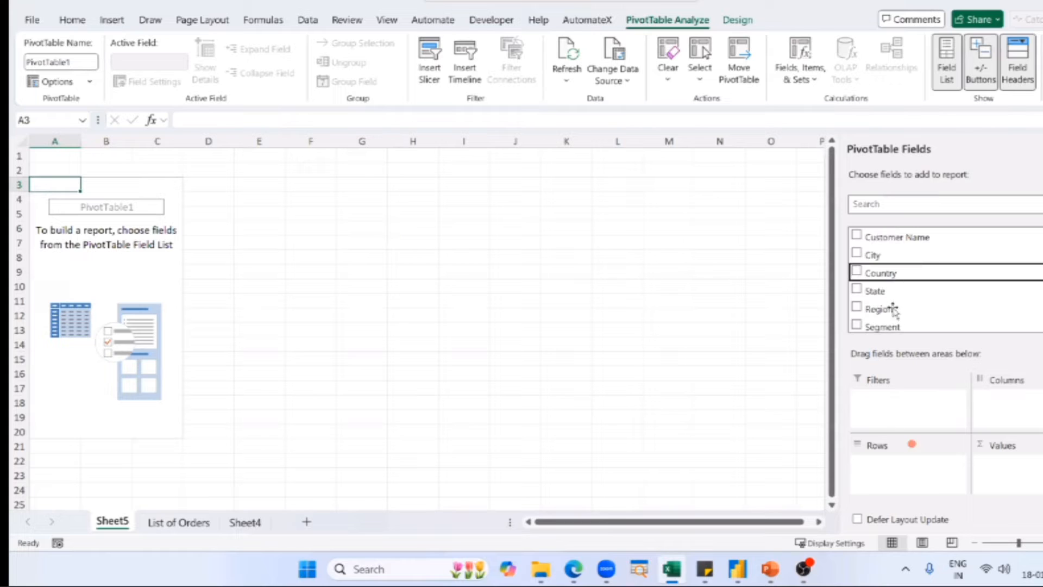
{"action": "left_click_drag", "start_coordinate": [886, 294], "coordinate": [1008, 464]}
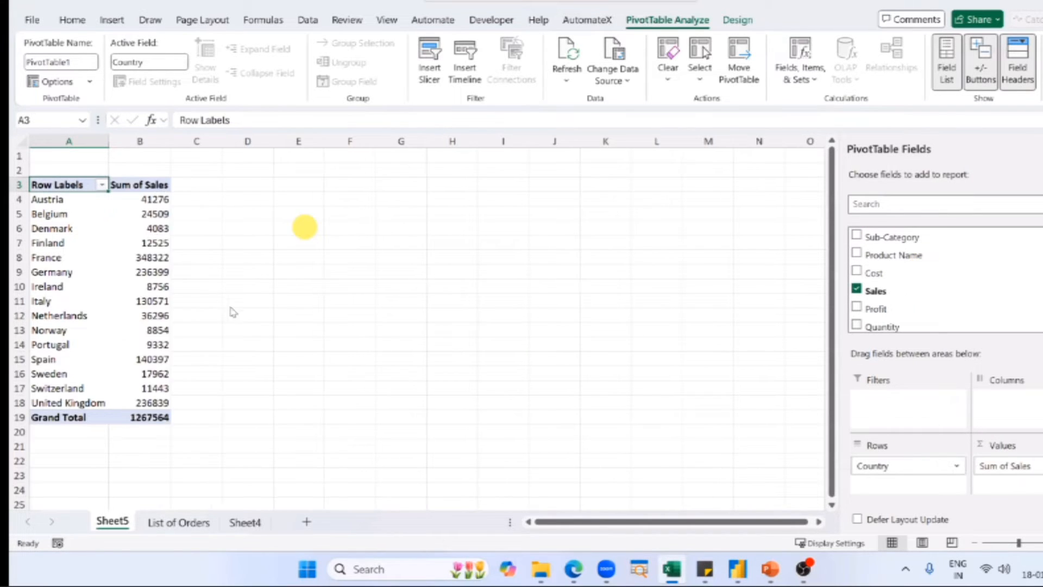
Sort the PivotTable's countries by Sum of Sales from largest to smallest.
{"action": "right_click", "coordinate": [150, 228]}
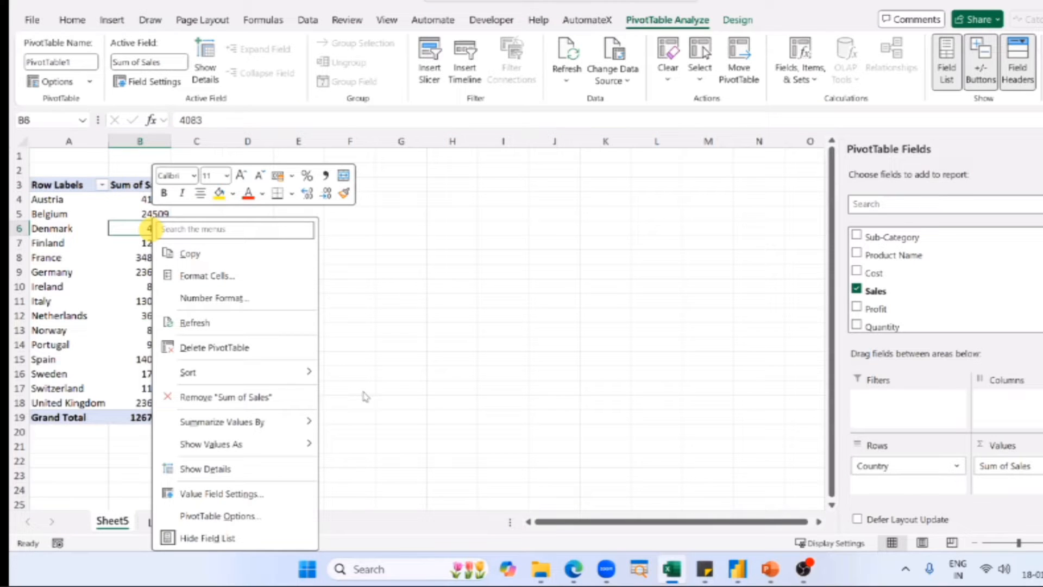
{"action": "left_click", "coordinate": [278, 359]}
{"action": "mouse_move", "coordinate": [282, 372]}
{"action": "left_click", "coordinate": [363, 392]}
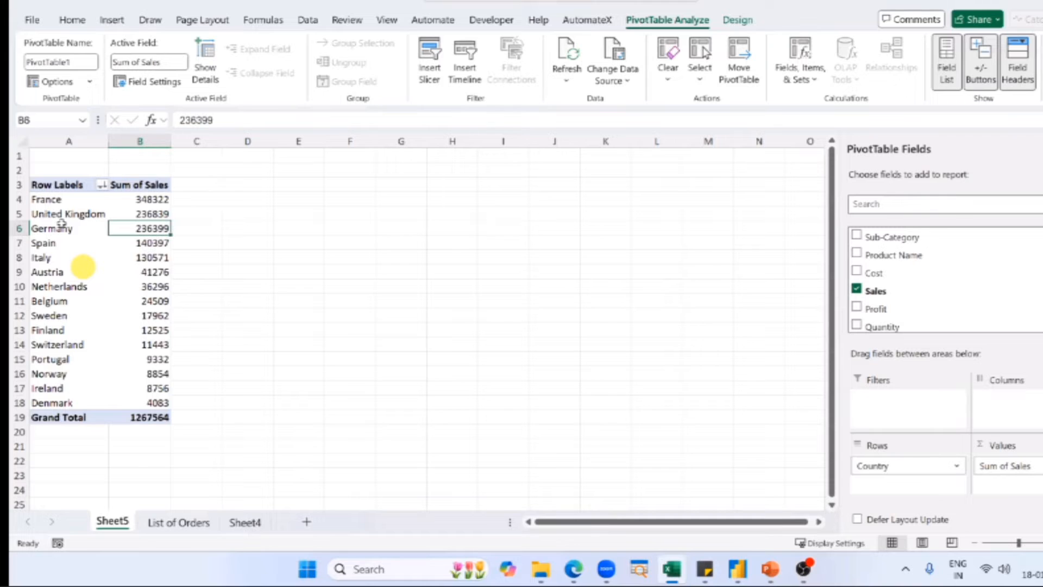
Insert a column PivotChart of sales by country, place it beside the PivotTable, and delete it again.
{"action": "scroll", "coordinate": [62, 223], "scroll_direction": "up", "scroll_amount": 2}
{"action": "left_click", "coordinate": [61, 224]}
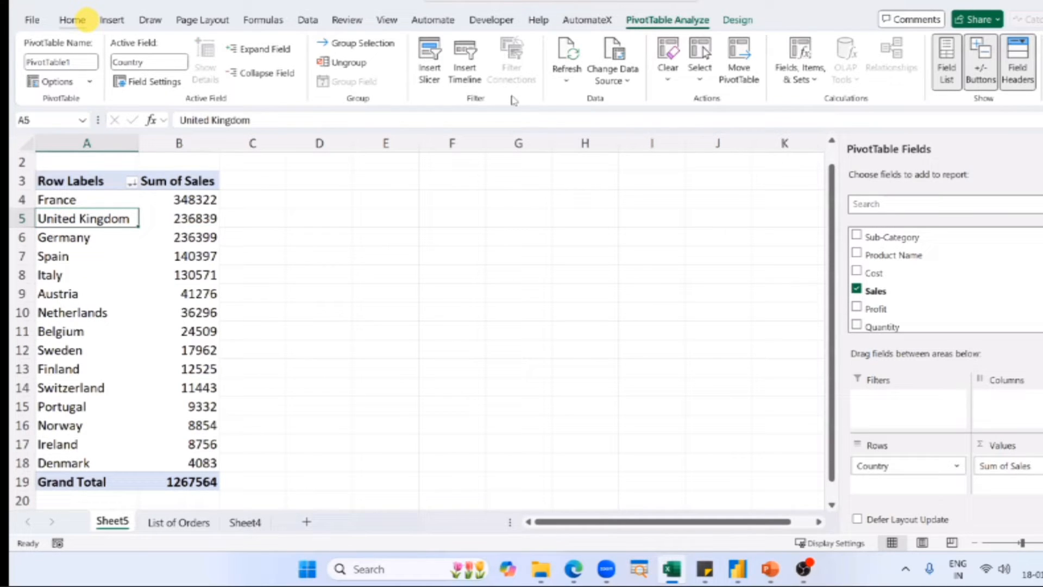
{"action": "left_click", "coordinate": [112, 20]}
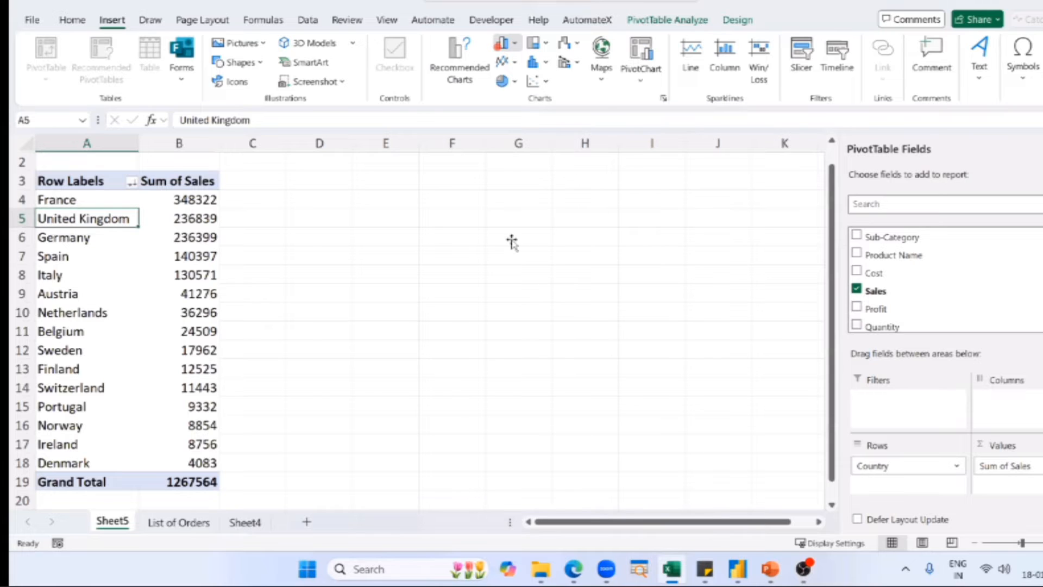
{"action": "left_click", "coordinate": [501, 47]}
{"action": "left_click", "coordinate": [507, 91]}
{"action": "left_click_drag", "start_coordinate": [429, 262], "coordinate": [512, 242]}
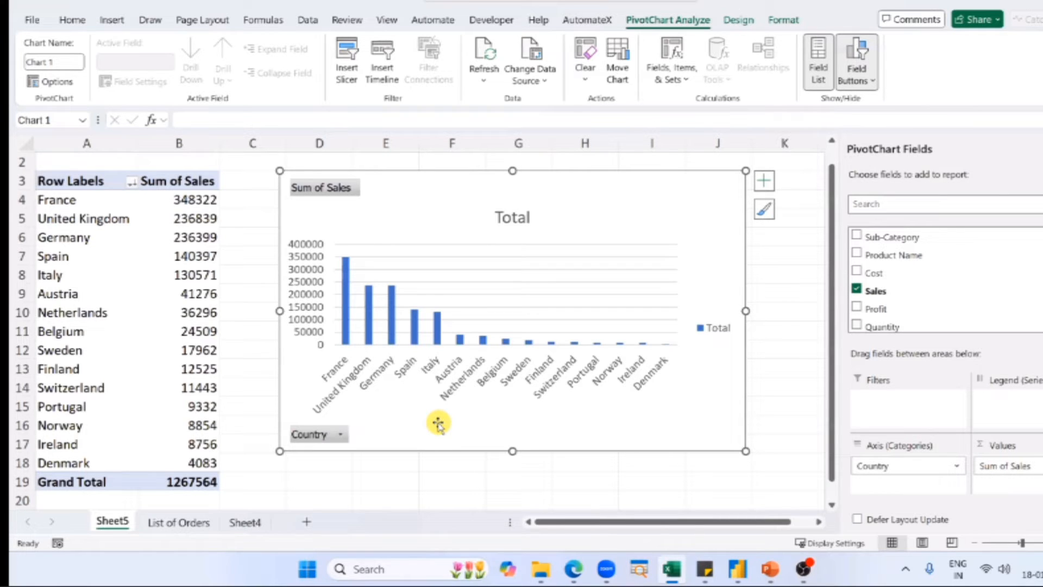
{"action": "key", "text": "Delete"}
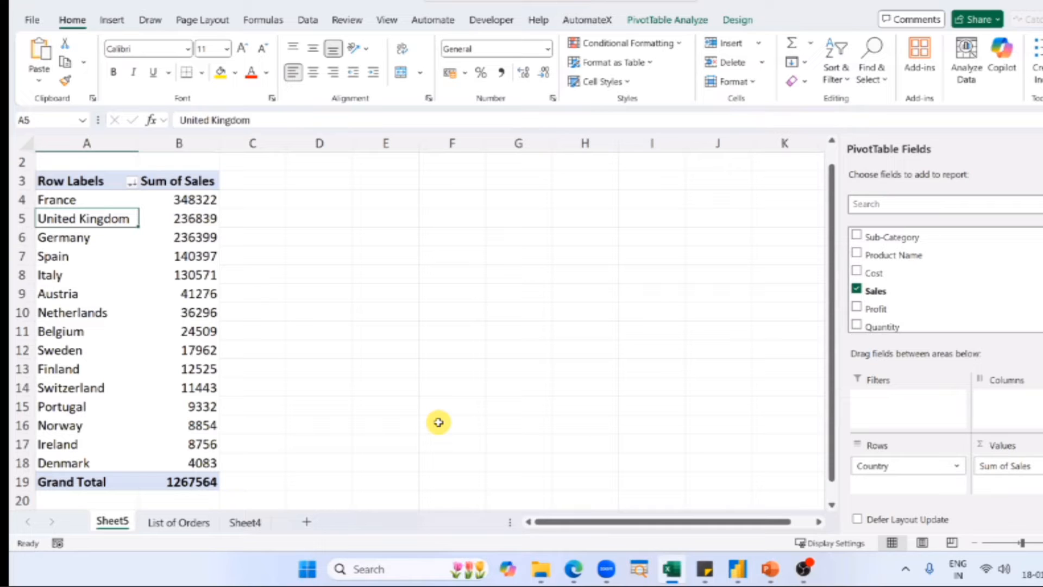
Switch to the finished Power BI Dashboard and examine its Business by Countries Served map and the fields behind it.
{"action": "key", "text": "alt+Tab"}
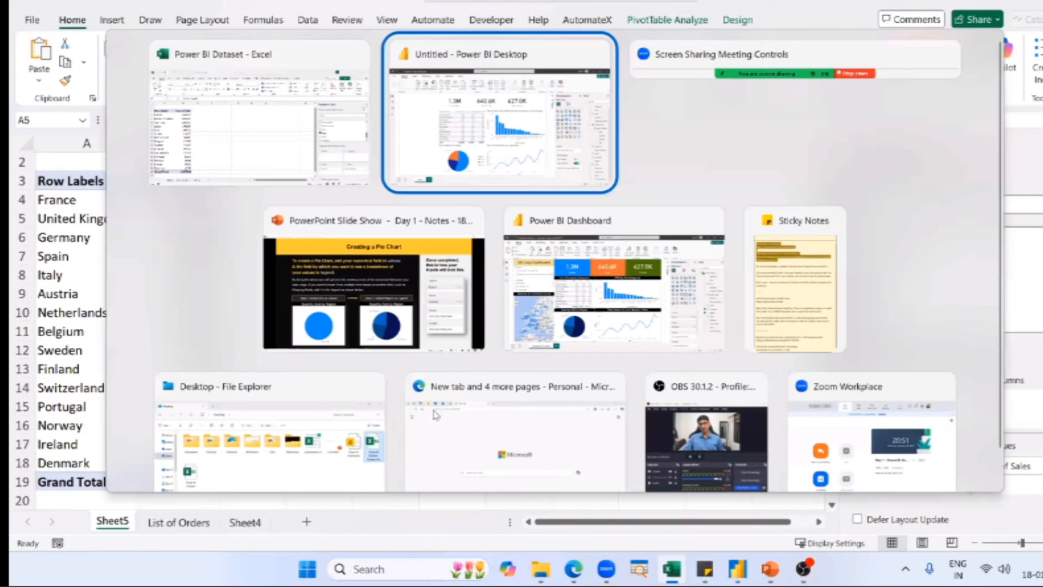
{"action": "key", "text": "alt+Tab"}
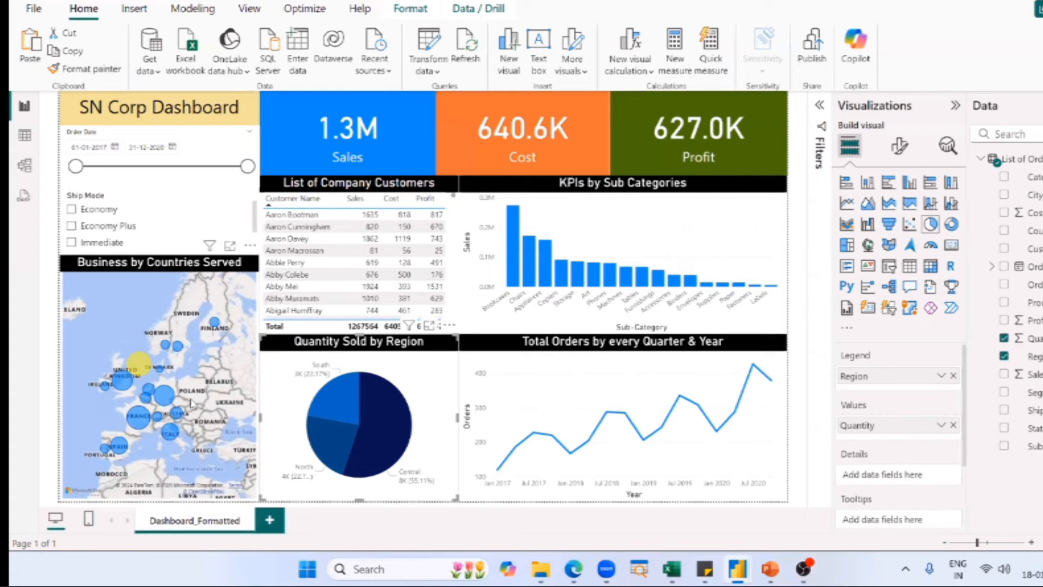
{"action": "left_click_drag", "start_coordinate": [191, 403], "coordinate": [77, 362]}
{"action": "left_click_drag", "start_coordinate": [226, 431], "coordinate": [184, 395]}
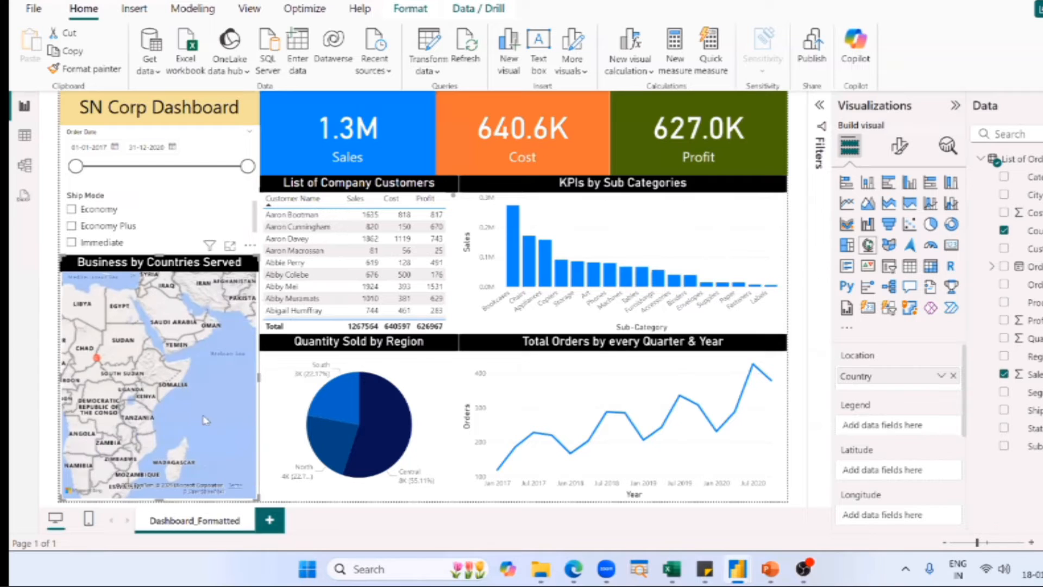
{"action": "mouse_move", "coordinate": [115, 399]}
{"action": "left_mouse_down"}
{"action": "mouse_move", "coordinate": [161, 374]}
{"action": "mouse_move", "coordinate": [115, 395]}
{"action": "left_mouse_up"}
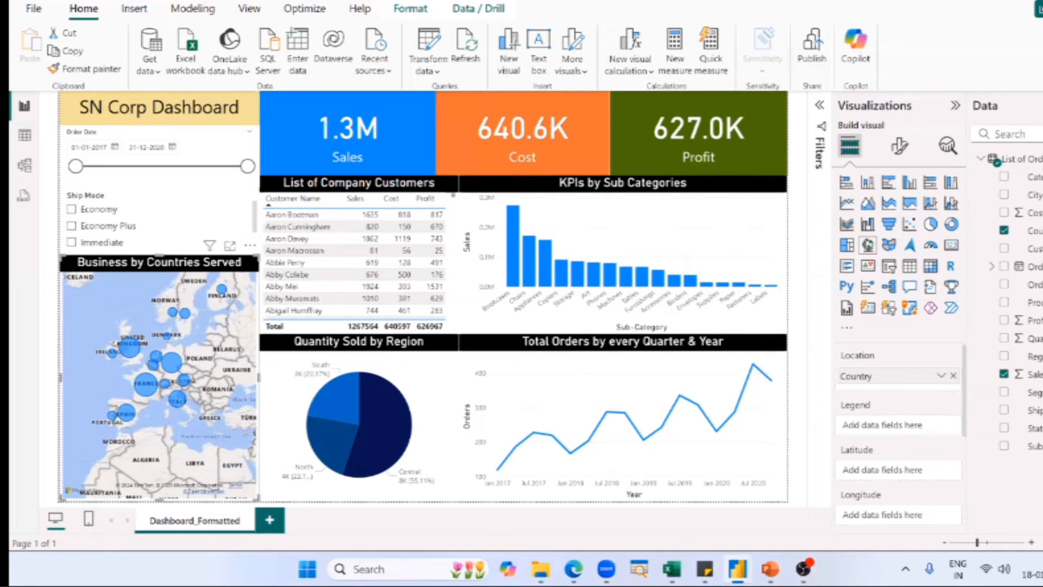
{"action": "left_click", "coordinate": [816, 209]}
Switch to the untitled Power BI report, add an empty Map visual beside the pie chart, and enlarge it to fill the lower-left page area.
{"action": "key", "text": "alt+Tab"}
{"action": "key", "text": "alt+Tab"}
{"action": "key", "text": "alt+Tab"}
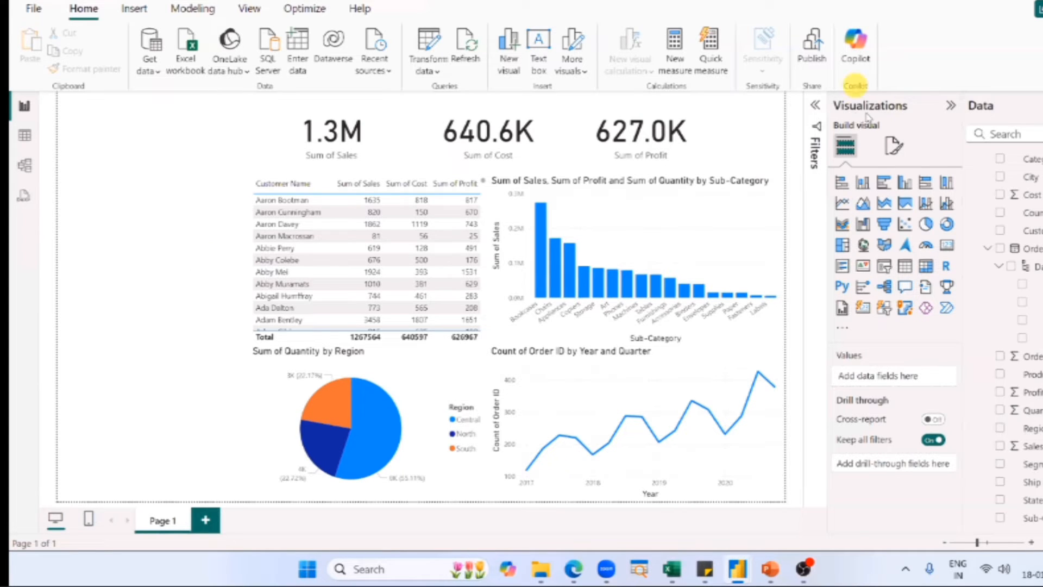
{"action": "left_click", "coordinate": [864, 246]}
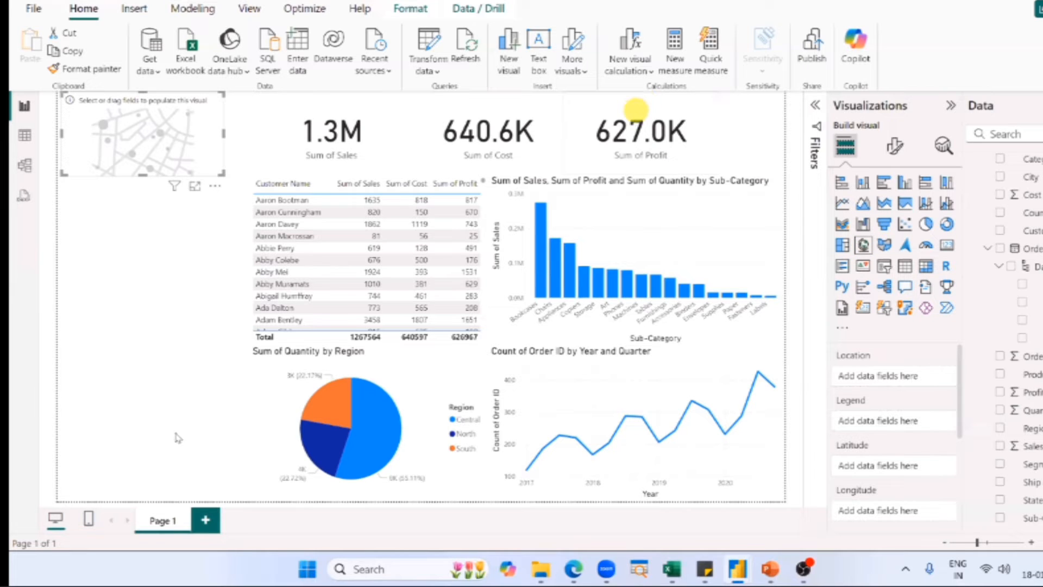
{"action": "left_click_drag", "start_coordinate": [92, 148], "coordinate": [88, 472]}
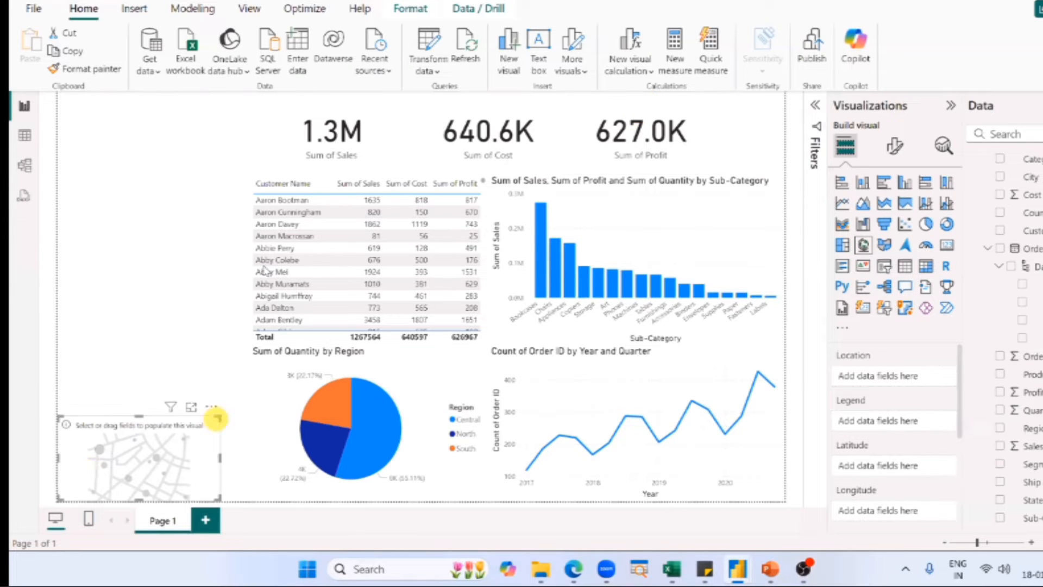
{"action": "left_click_drag", "start_coordinate": [218, 418], "coordinate": [249, 262]}
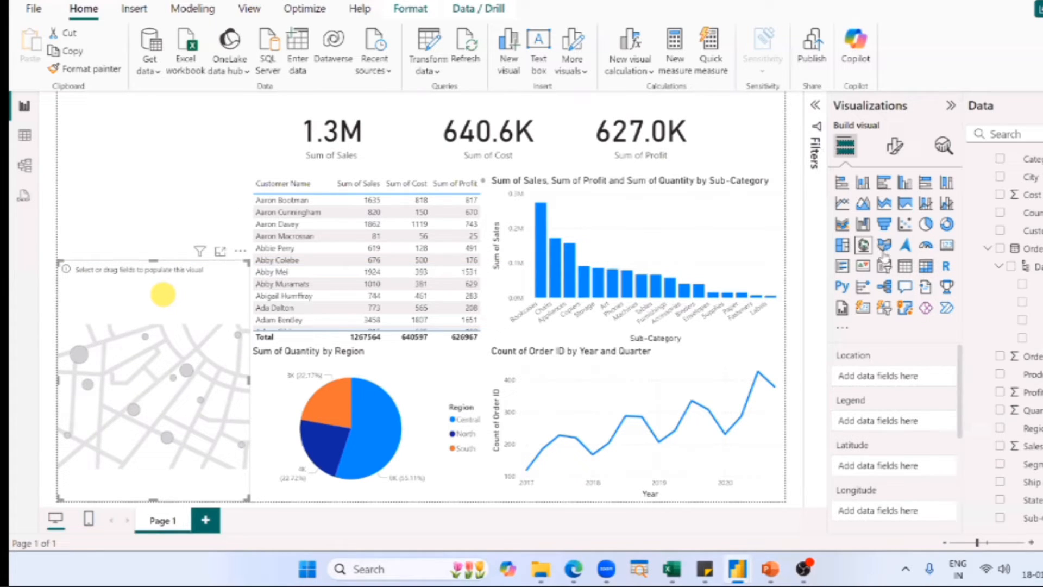
{"action": "left_click", "coordinate": [465, 234]}
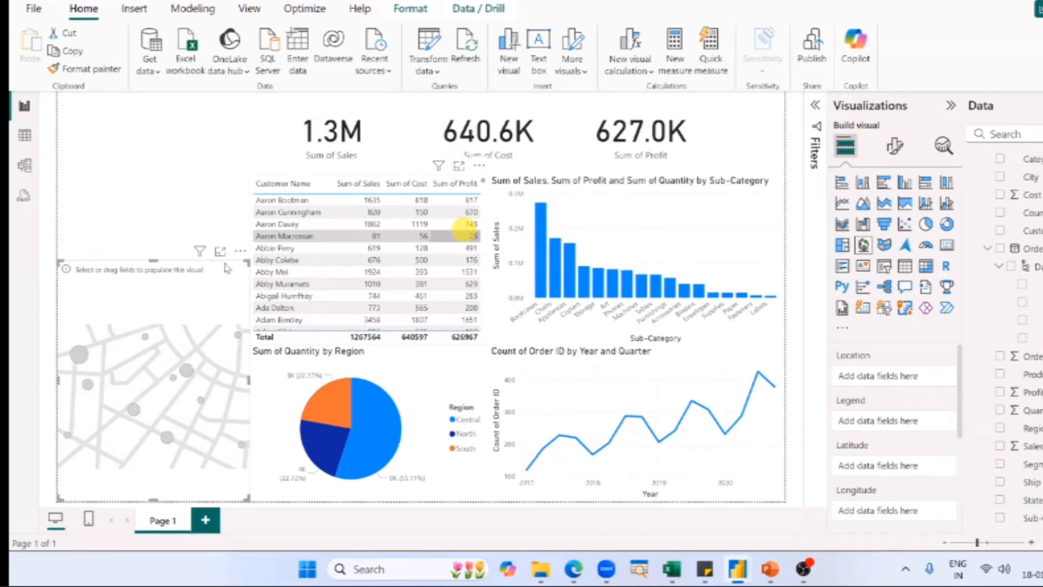
{"action": "left_click", "coordinate": [187, 217]}
{"action": "left_click", "coordinate": [187, 217]}
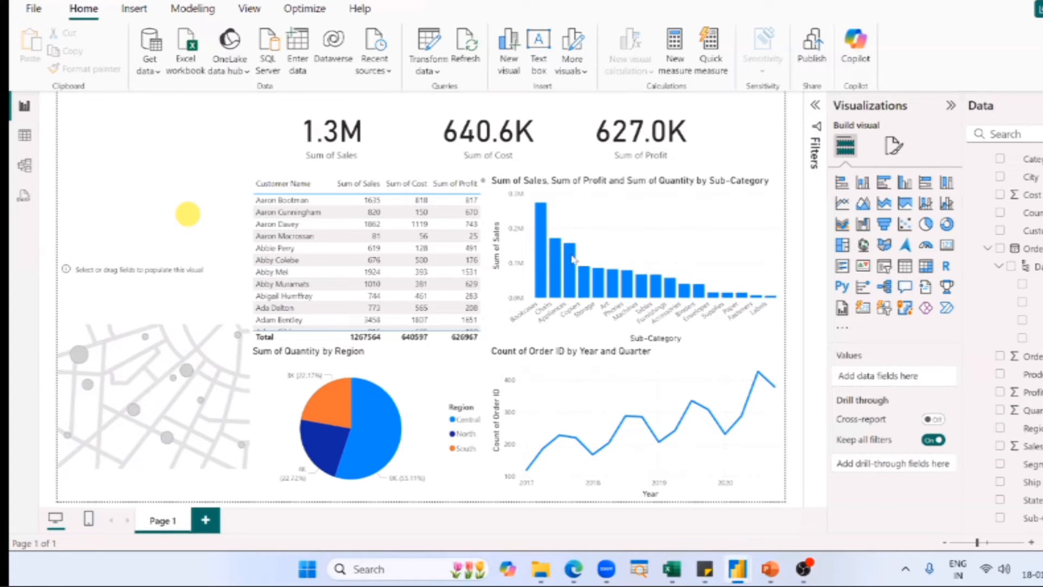
Switch to the PowerPoint slide show, advance to "Creating a Map Chart", and read the magnified instructions for enabling map visuals.
{"action": "left_click", "coordinate": [733, 509]}
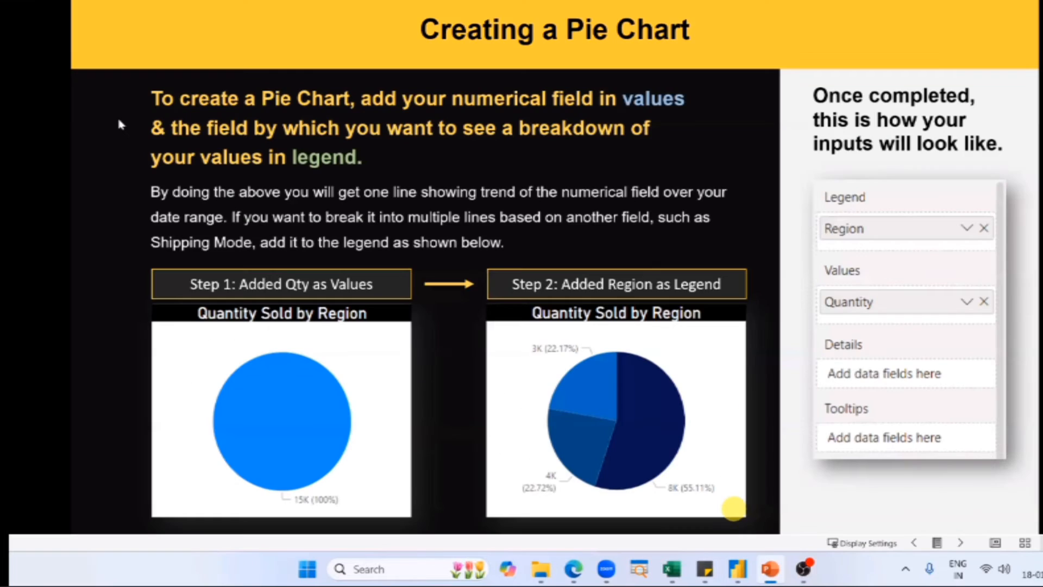
{"action": "left_click", "coordinate": [120, 125]}
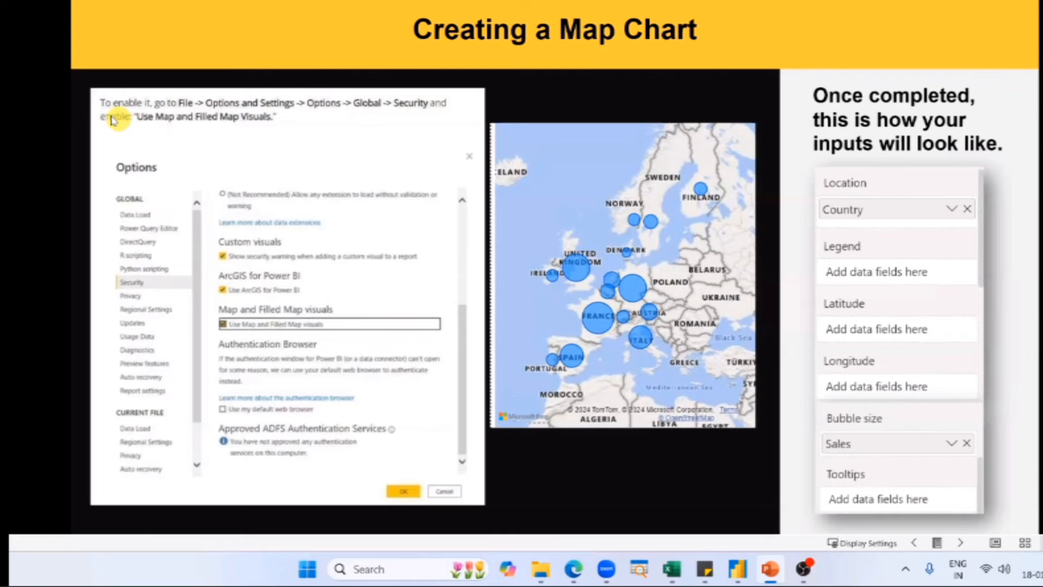
{"action": "scroll", "coordinate": [115, 120], "scroll_direction": "up", "scroll_amount": 3}
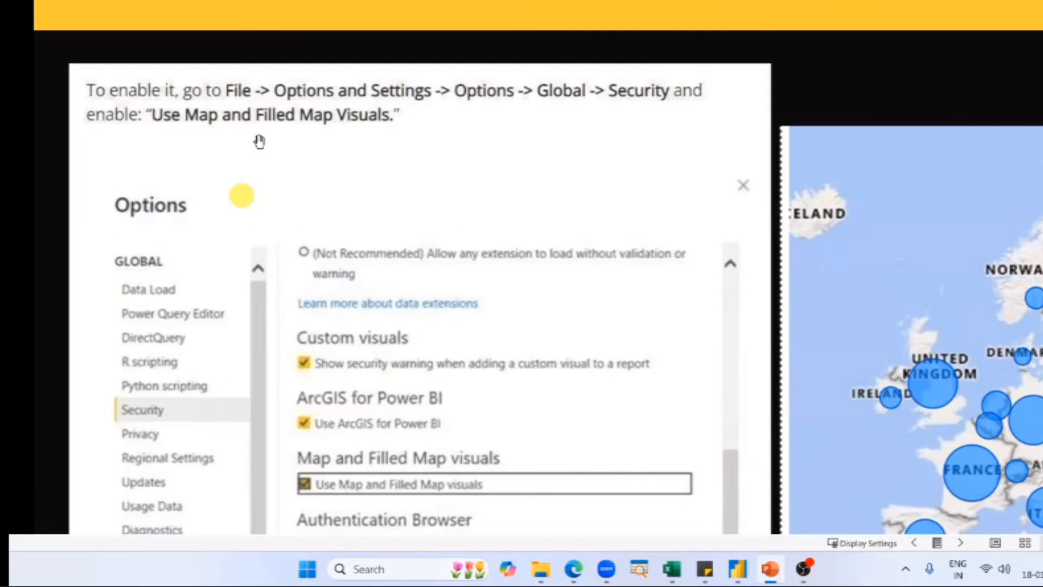
{"action": "left_click_drag", "start_coordinate": [242, 195], "coordinate": [256, 136]}
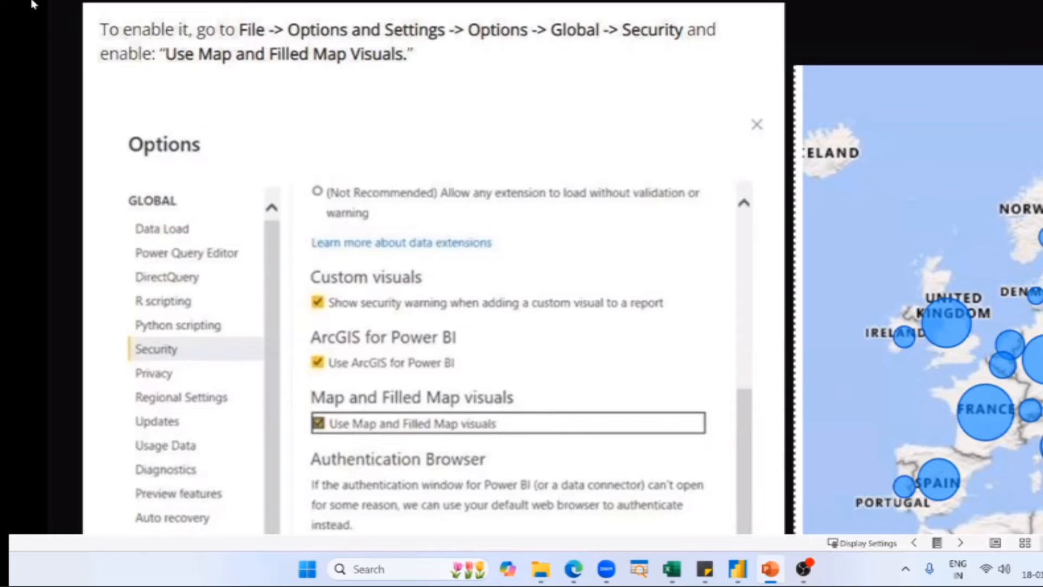
Switch to the untitled Power BI report and enable the use of Map and Filled Map visuals in the global Security options.
{"action": "key", "text": "alt+Tab"}
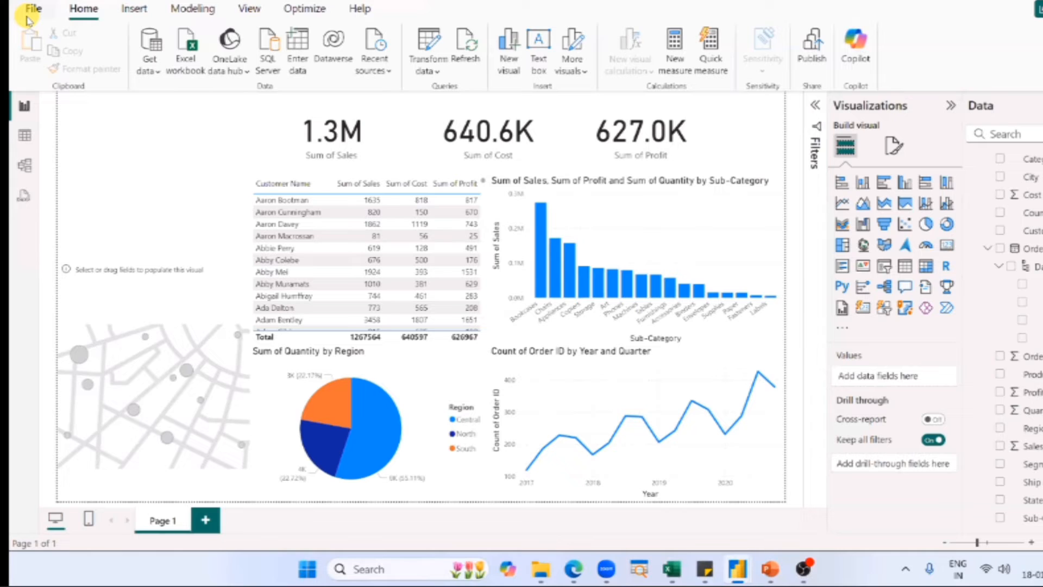
{"action": "left_click", "coordinate": [29, 17]}
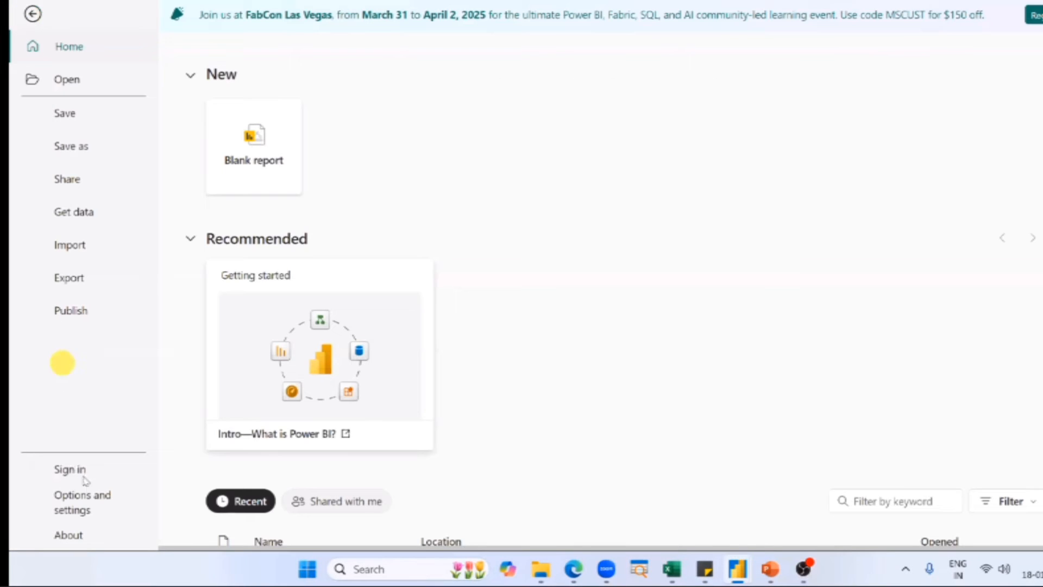
{"action": "left_click", "coordinate": [93, 493]}
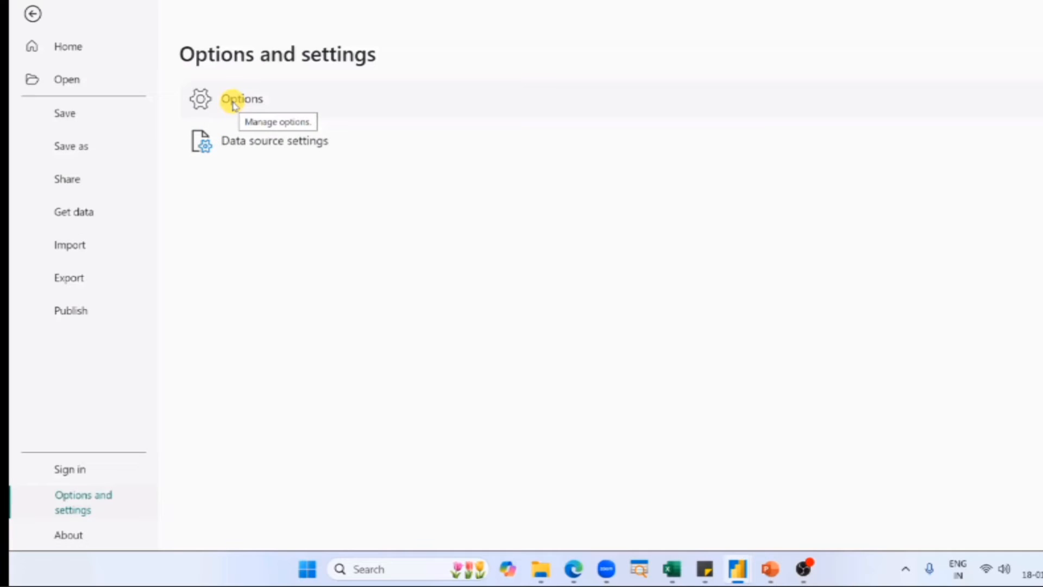
{"action": "left_click", "coordinate": [233, 101]}
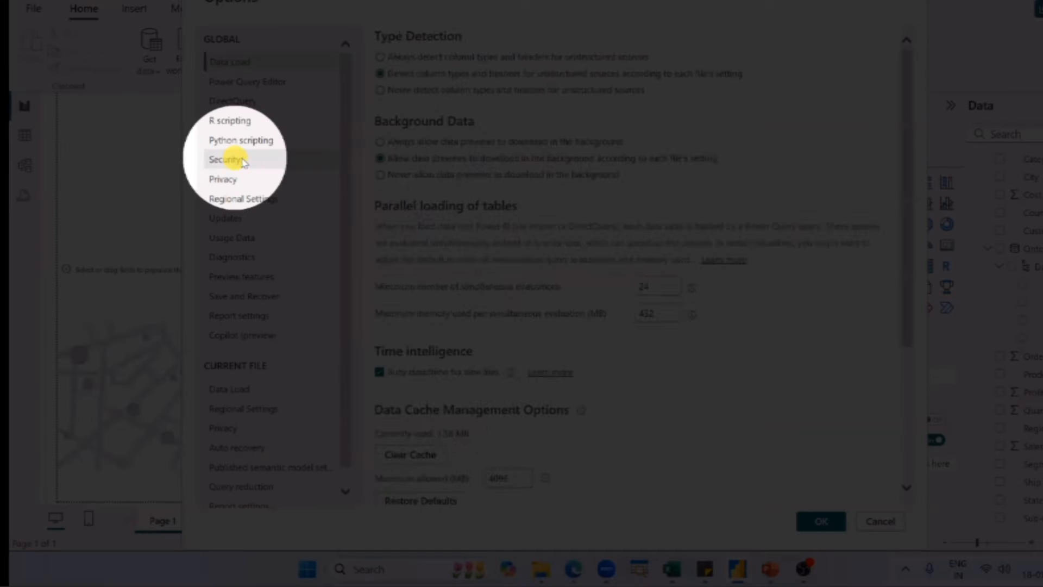
{"action": "left_click", "coordinate": [239, 161]}
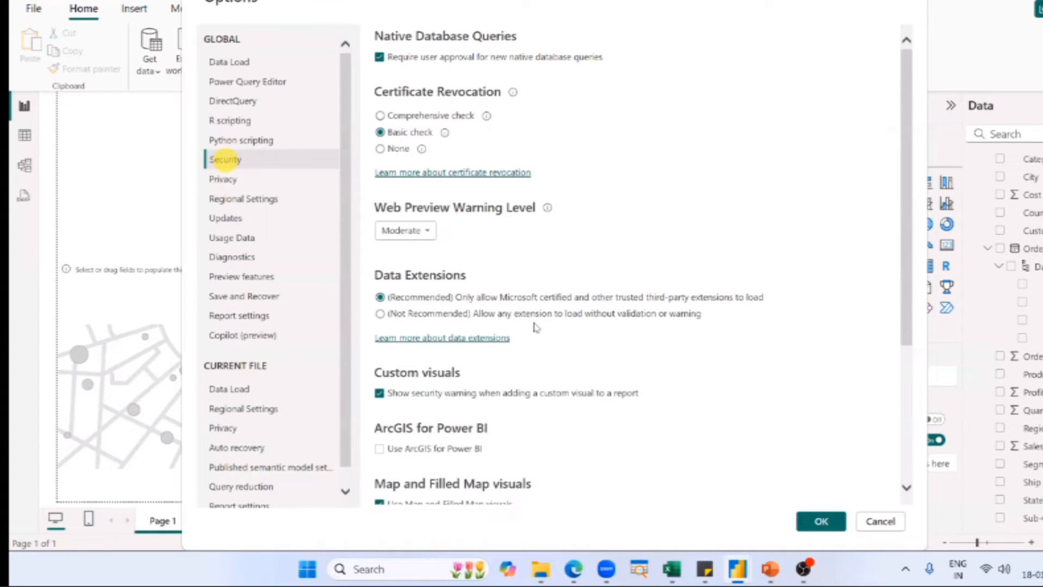
{"action": "scroll", "coordinate": [369, 323], "scroll_direction": "down", "scroll_amount": 2}
{"action": "scroll", "coordinate": [399, 300], "scroll_direction": "down", "scroll_amount": 2}
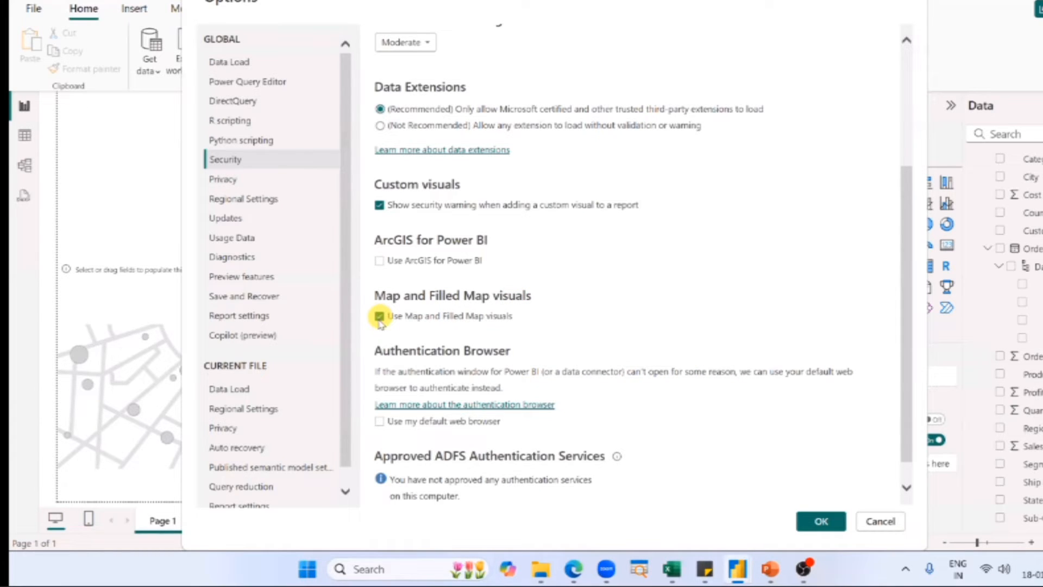
{"action": "left_click", "coordinate": [380, 315]}
{"action": "left_click", "coordinate": [380, 316]}
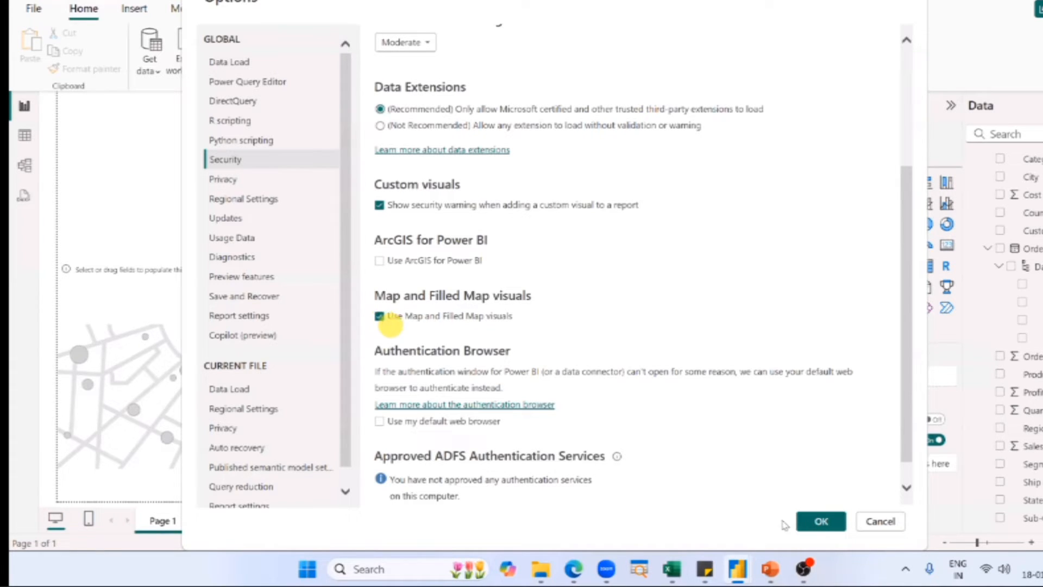
{"action": "left_click", "coordinate": [810, 517]}
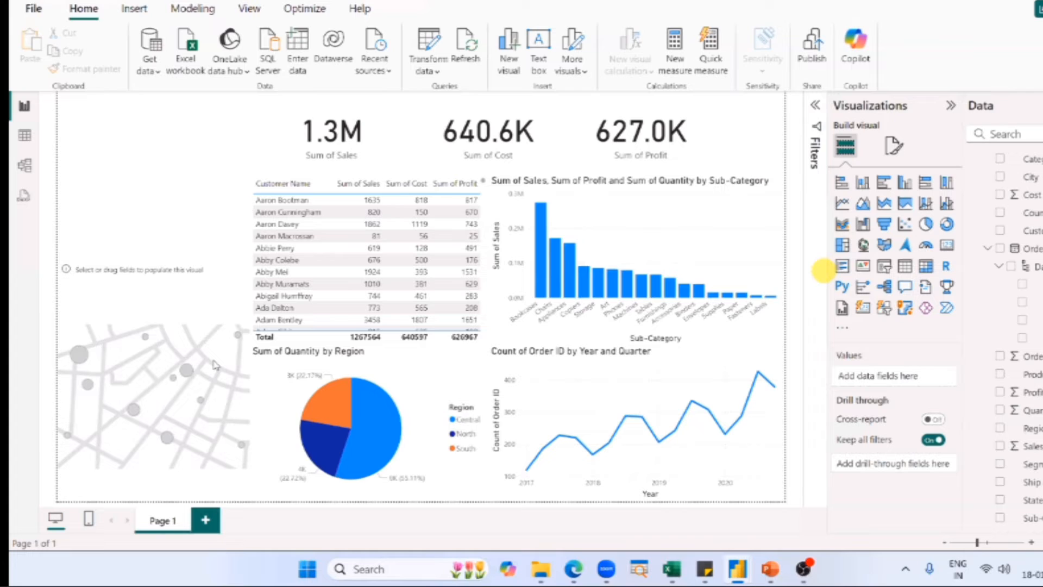
Assign the Country field as the location of the empty map visual, checking the PowerPoint slide for reference.
{"action": "left_click", "coordinate": [215, 363]}
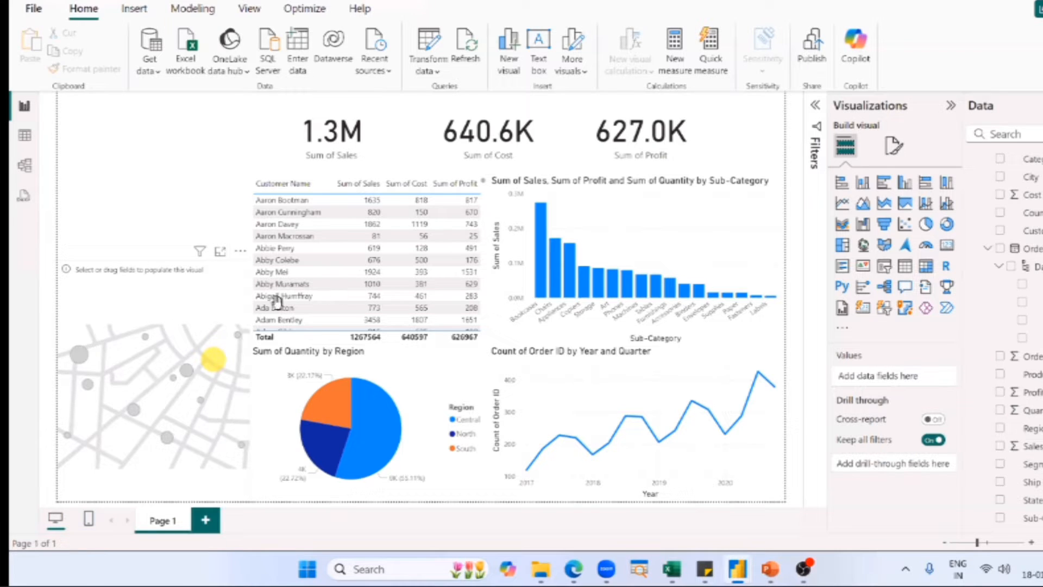
{"action": "key", "text": "alt+Tab"}
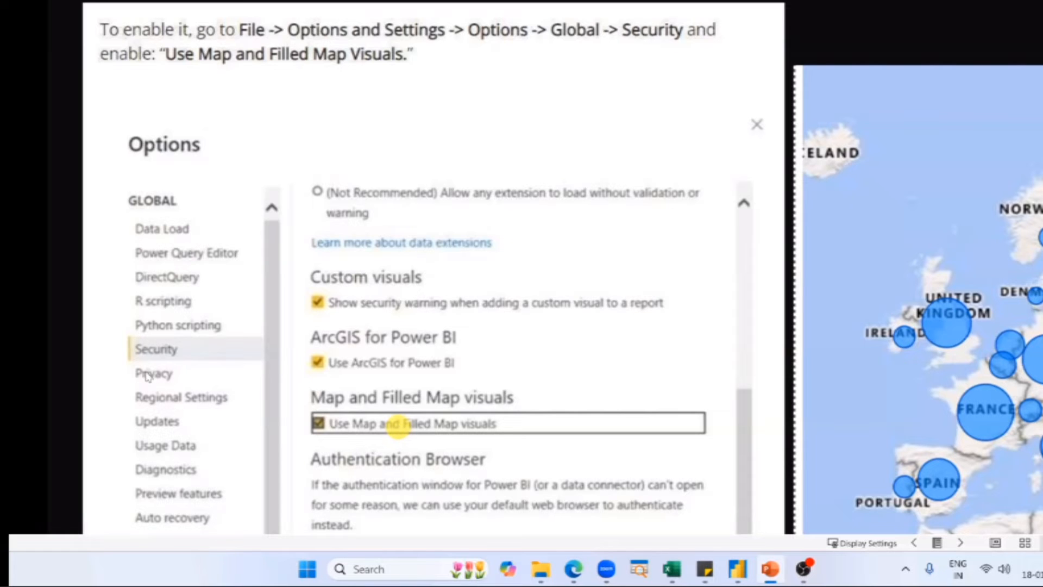
{"action": "key", "text": "alt+Tab"}
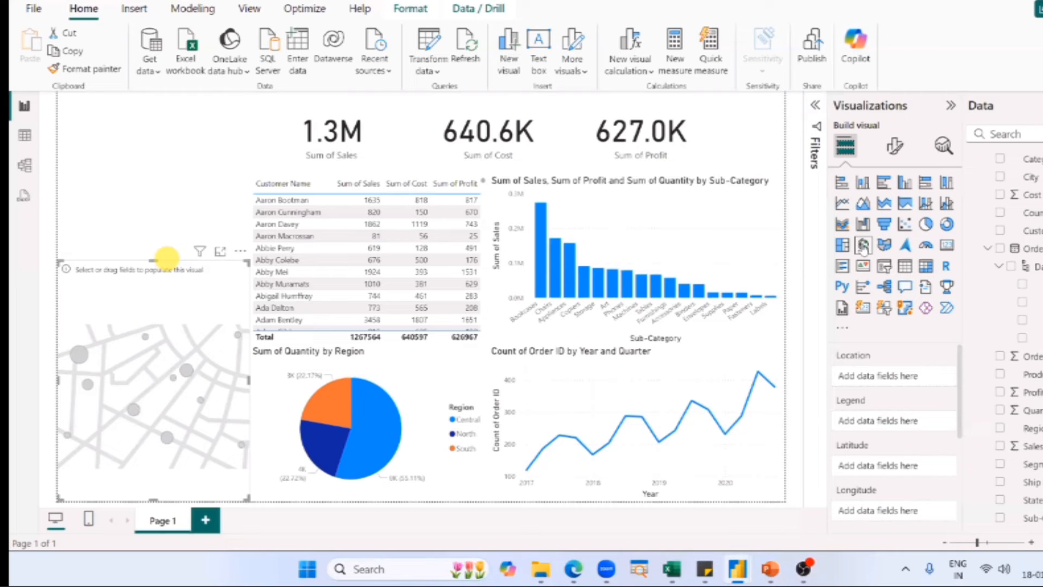
{"action": "left_click", "coordinate": [864, 246]}
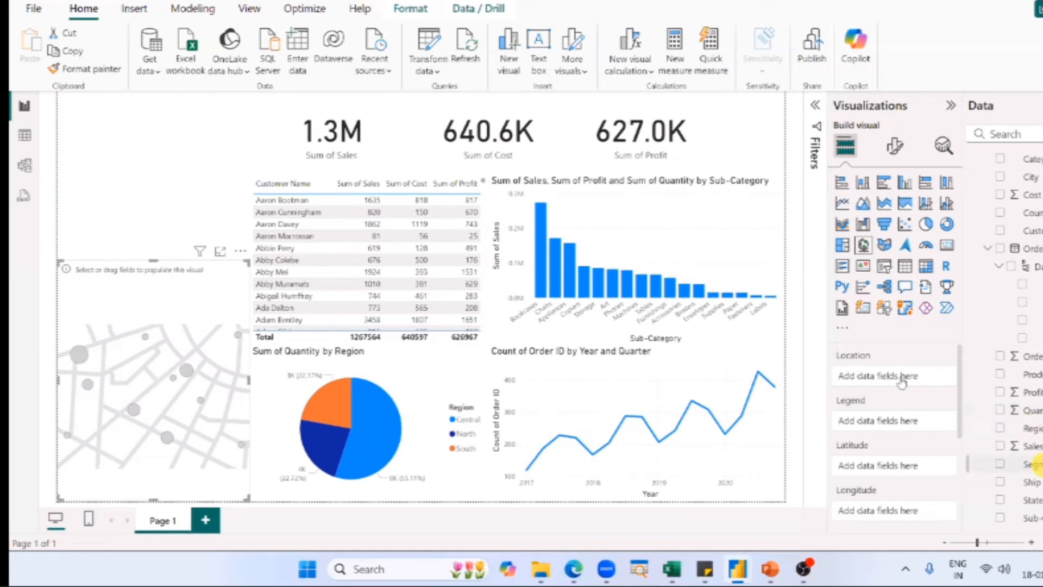
{"action": "left_click_drag", "start_coordinate": [1033, 211], "coordinate": [901, 382]}
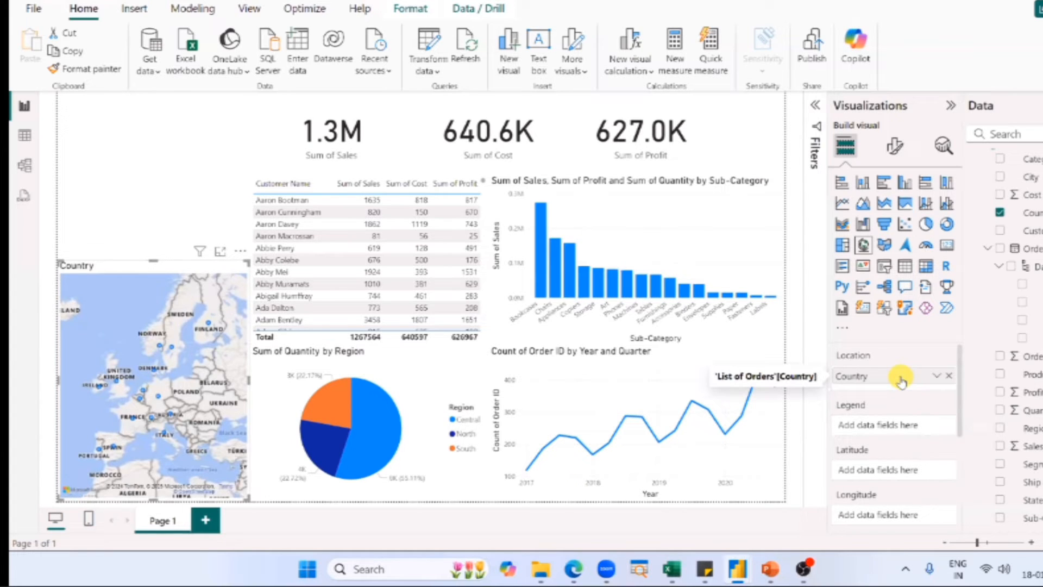
{"action": "left_click", "coordinate": [167, 357]}
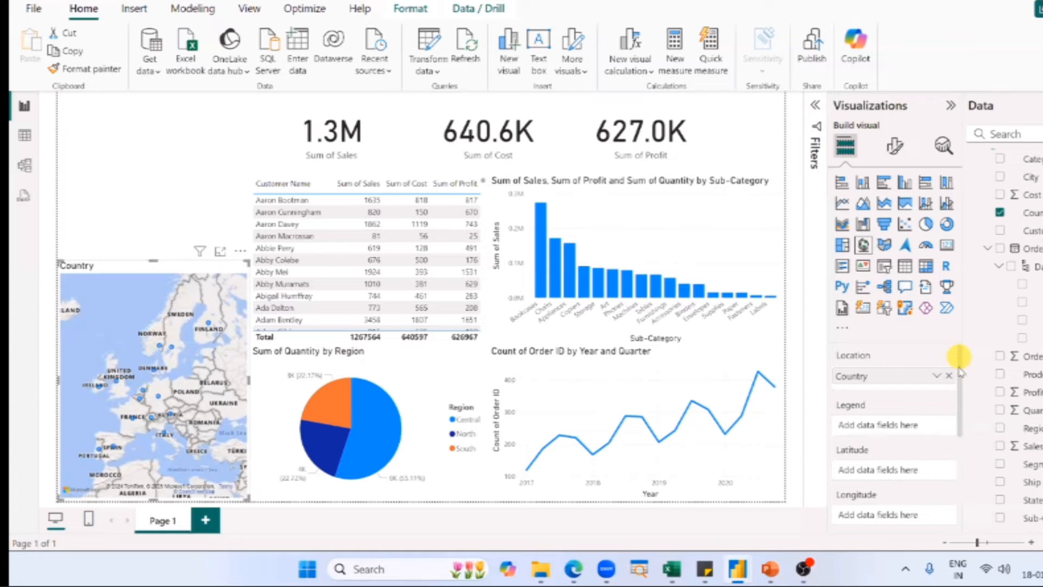
Set the map's bubble size to the Sales field.
{"action": "left_click_drag", "start_coordinate": [959, 359], "coordinate": [954, 343]}
{"action": "scroll", "coordinate": [969, 418], "scroll_direction": "down", "scroll_amount": 3}
{"action": "left_click_drag", "start_coordinate": [968, 413], "coordinate": [969, 417]}
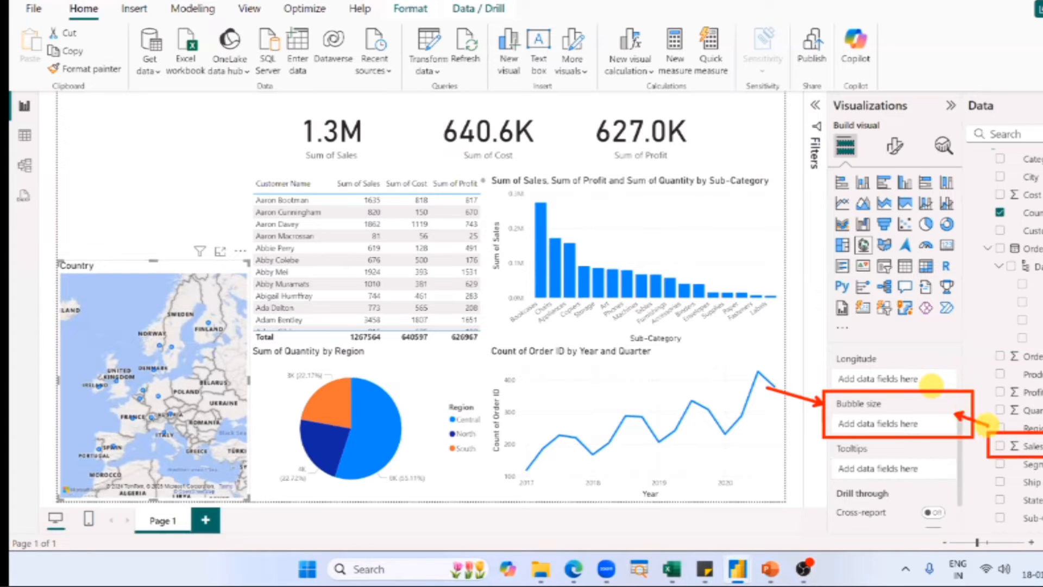
{"action": "left_click_drag", "start_coordinate": [1027, 448], "coordinate": [896, 427]}
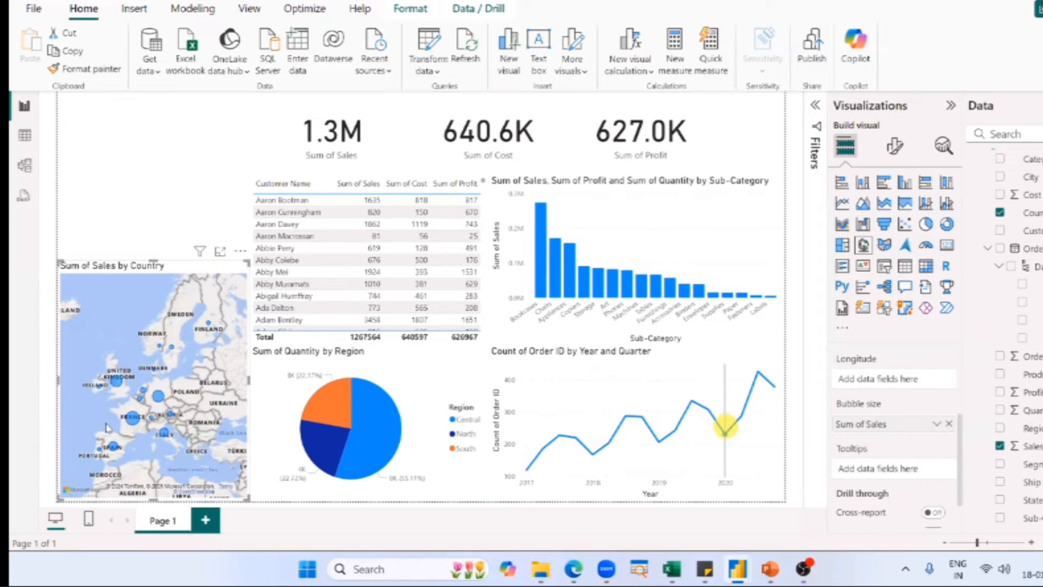
Examine the sales bubbles across Europe on the map and read the sales details for Germany.
{"action": "scroll", "coordinate": [112, 427], "scroll_direction": "down", "scroll_amount": 3}
{"action": "left_click_drag", "start_coordinate": [120, 434], "coordinate": [130, 431]}
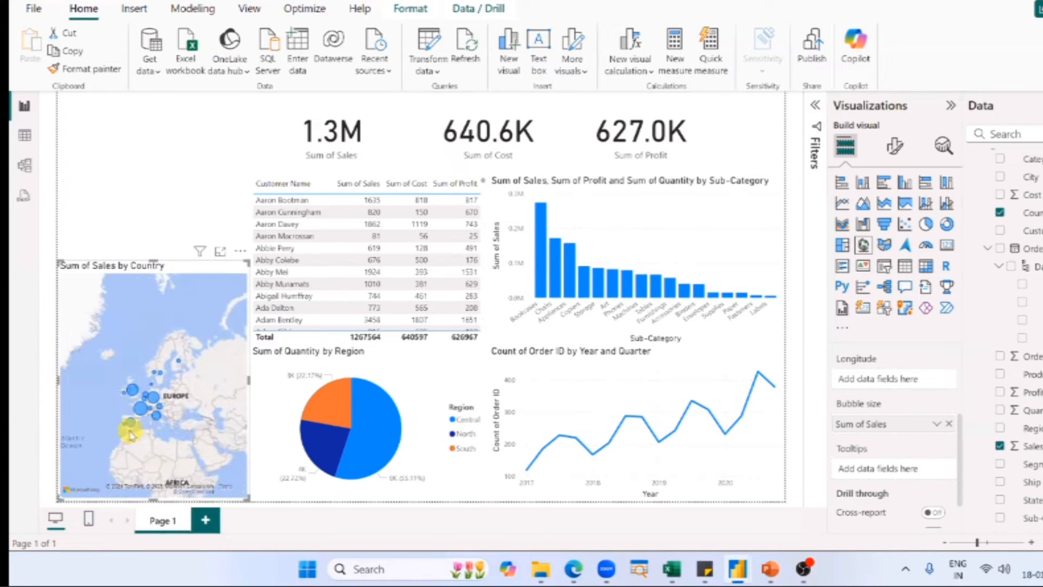
{"action": "scroll", "coordinate": [131, 434], "scroll_direction": "up", "scroll_amount": 1}
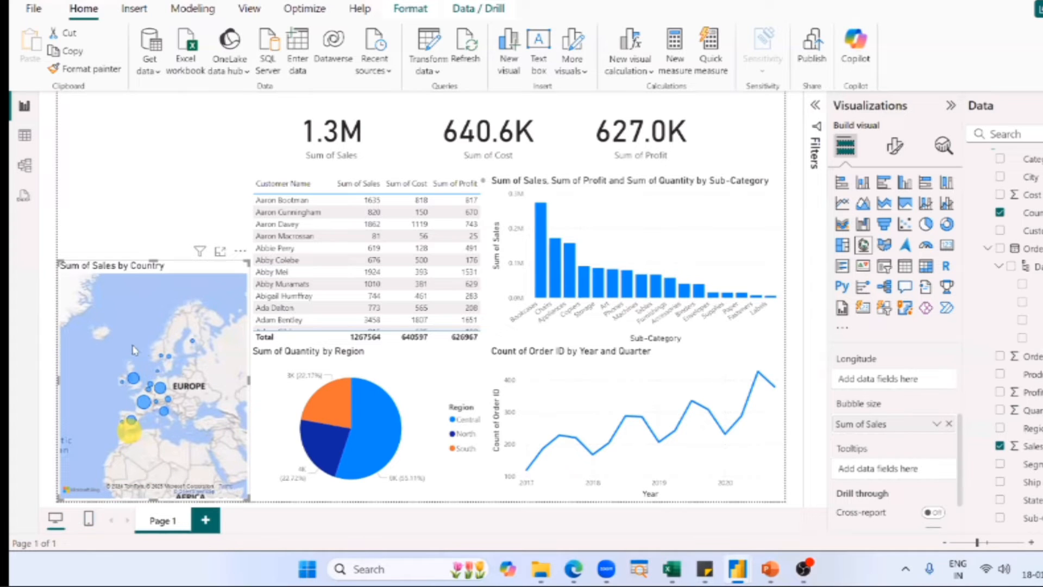
{"action": "scroll", "coordinate": [146, 416], "scroll_direction": "up", "scroll_amount": 1}
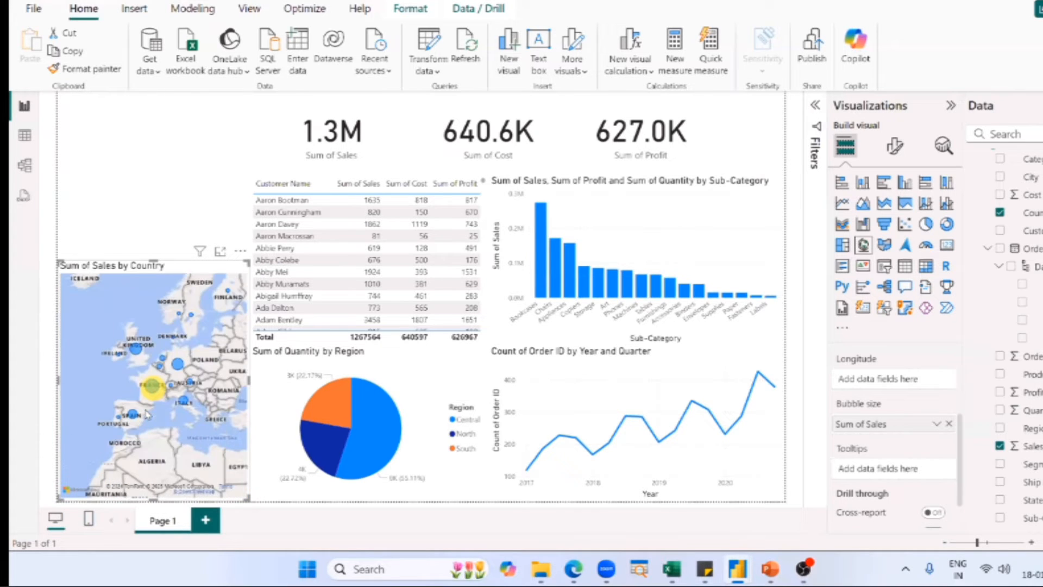
{"action": "scroll", "coordinate": [147, 415], "scroll_direction": "down", "scroll_amount": 1}
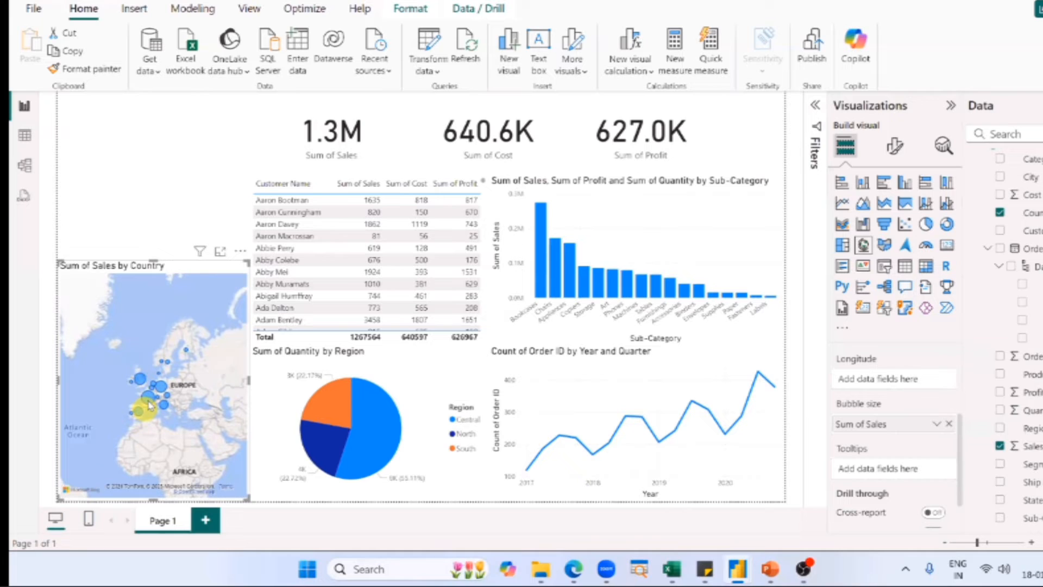
{"action": "mouse_move", "coordinate": [163, 390]}
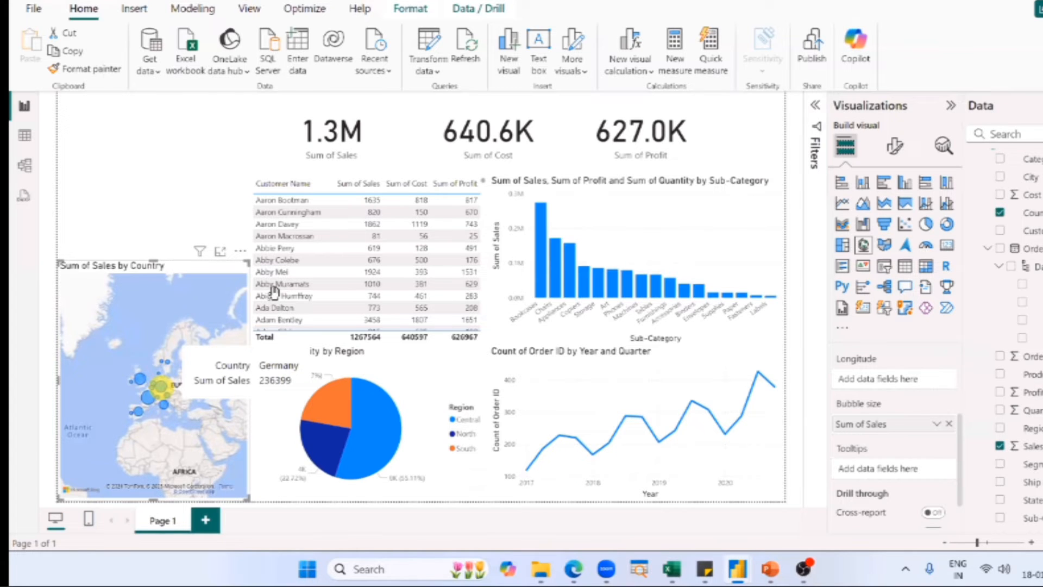
Switch to the PowerPoint slide "Creating a Map Chart" and review its enabling instructions and the expected Location and Bubble size inputs.
{"action": "key", "text": "alt+Tab"}
{"action": "key", "text": "alt+Tab"}
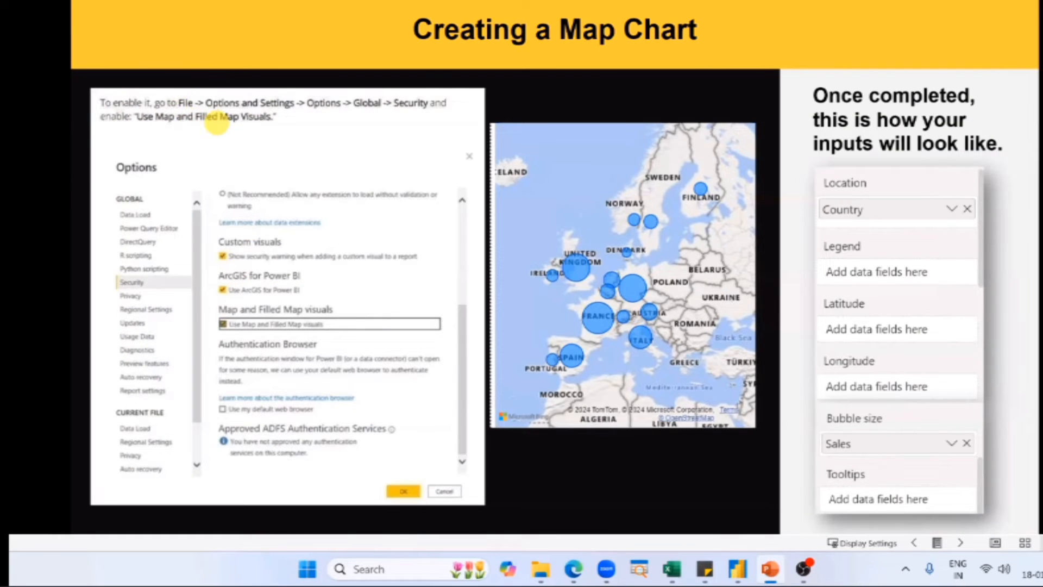
{"action": "mouse_move", "coordinate": [117, 138]}
{"action": "left_mouse_down"}
{"action": "mouse_move", "coordinate": [63, 108]}
{"action": "mouse_move", "coordinate": [103, 57]}
{"action": "mouse_move", "coordinate": [294, 52]}
{"action": "mouse_move", "coordinate": [217, 139]}
{"action": "mouse_move", "coordinate": [115, 138]}
{"action": "left_mouse_up"}
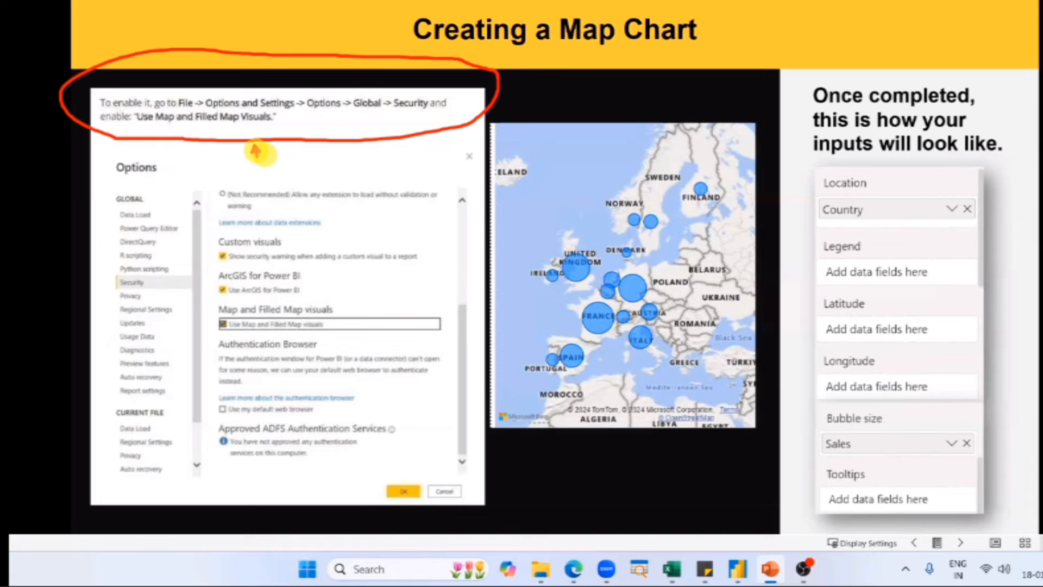
{"action": "left_click_drag", "start_coordinate": [254, 144], "coordinate": [257, 180]}
{"action": "left_click", "coordinate": [859, 240]}
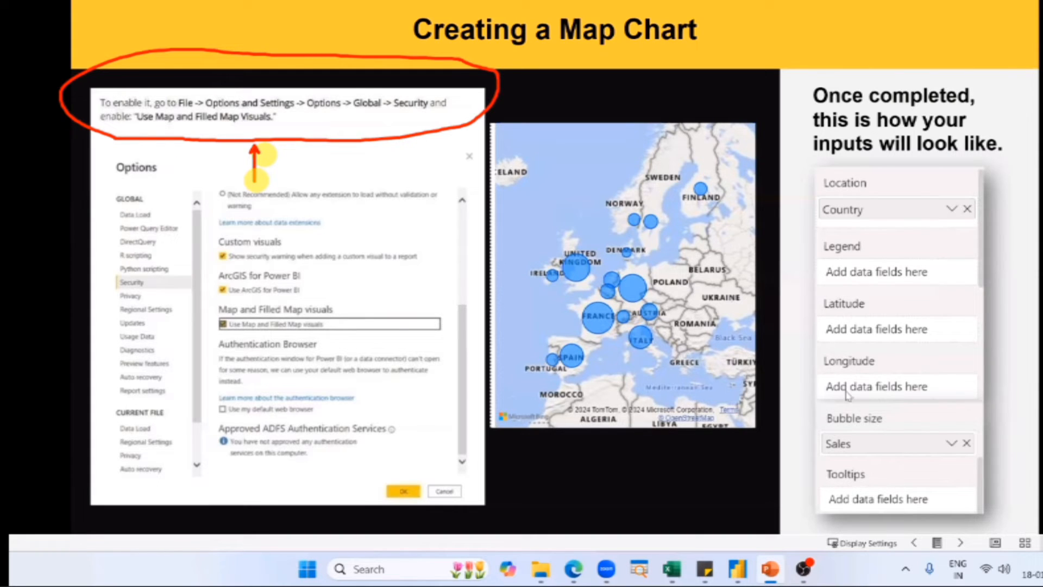
{"action": "left_click", "coordinate": [852, 433]}
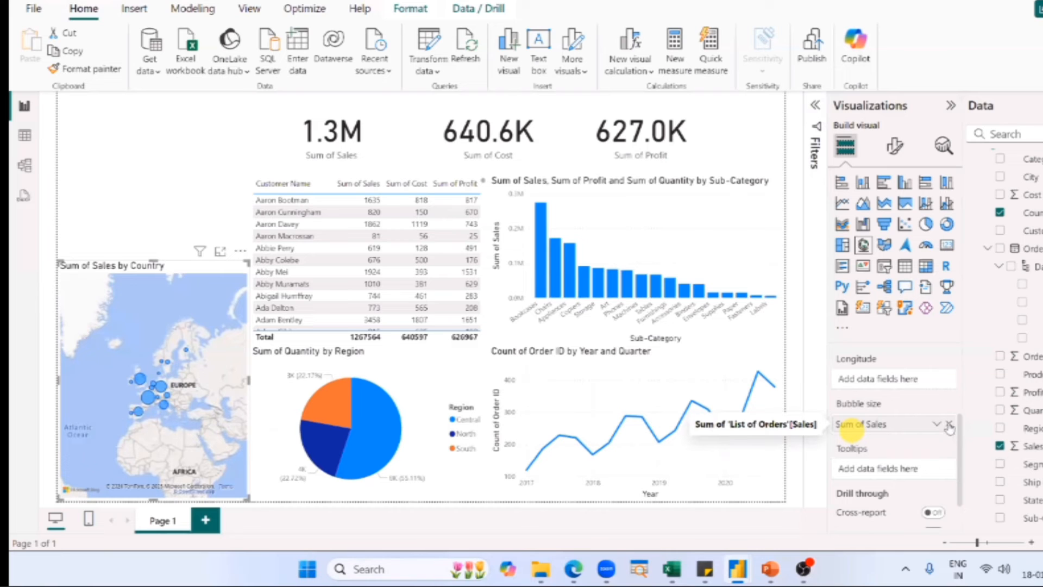
Return to the untitled Power BI report and compare the map's field assignments with those on the PowerPoint slide.
{"action": "key", "text": "alt+Tab"}
{"action": "left_click", "coordinate": [954, 379]}
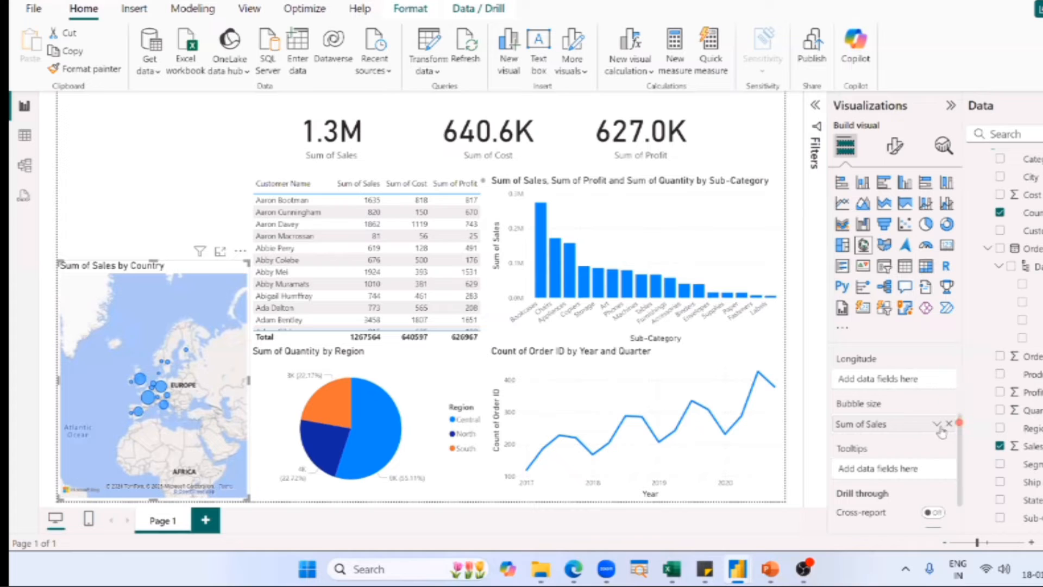
{"action": "scroll", "coordinate": [942, 412], "scroll_direction": "down", "scroll_amount": 1}
{"action": "scroll", "coordinate": [941, 410], "scroll_direction": "up", "scroll_amount": 2}
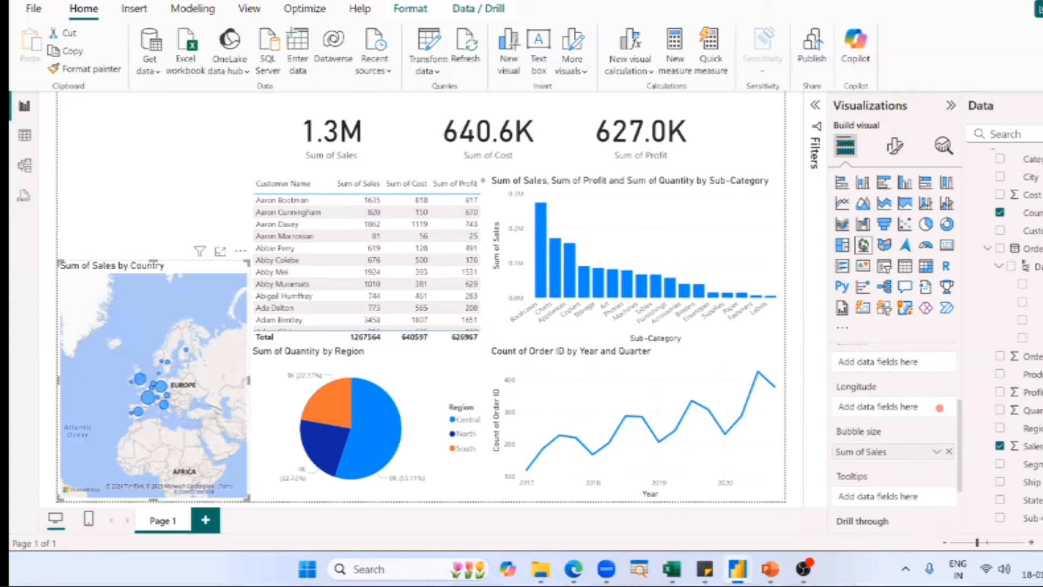
{"action": "key", "text": "alt+Tab"}
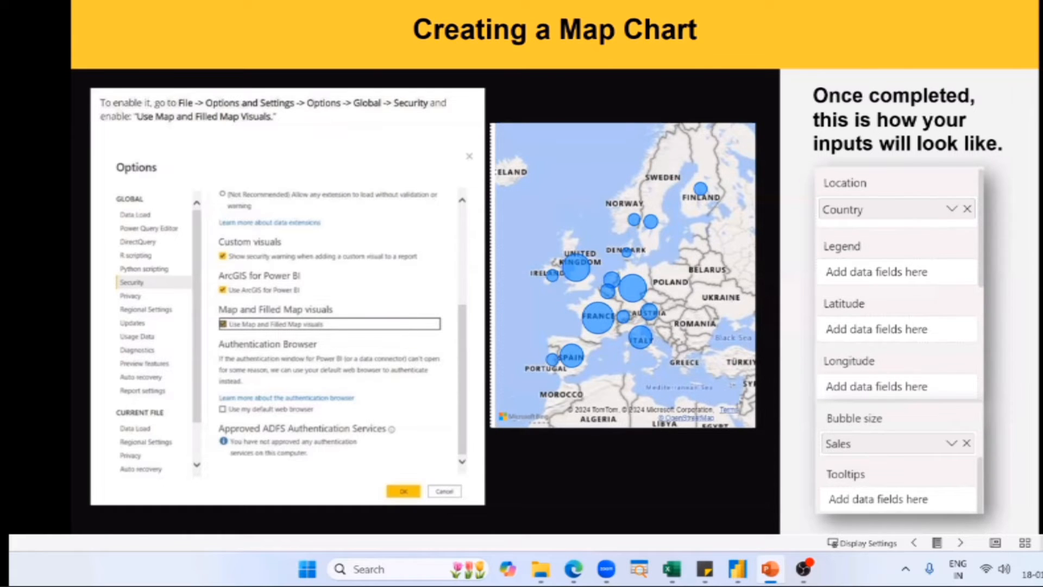
{"action": "key", "text": "alt+Tab"}
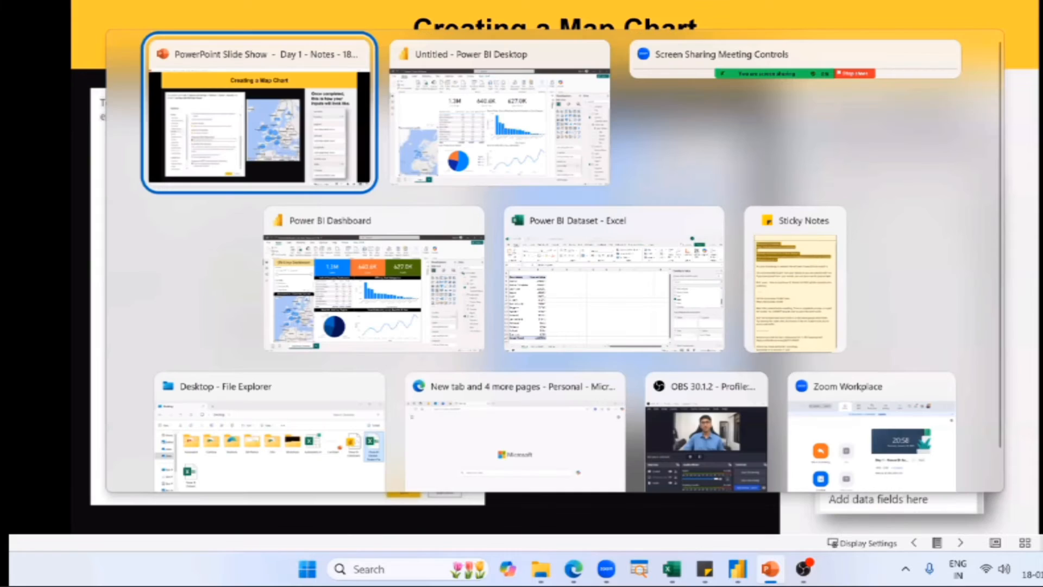
{"action": "key", "text": "alt+Tab"}
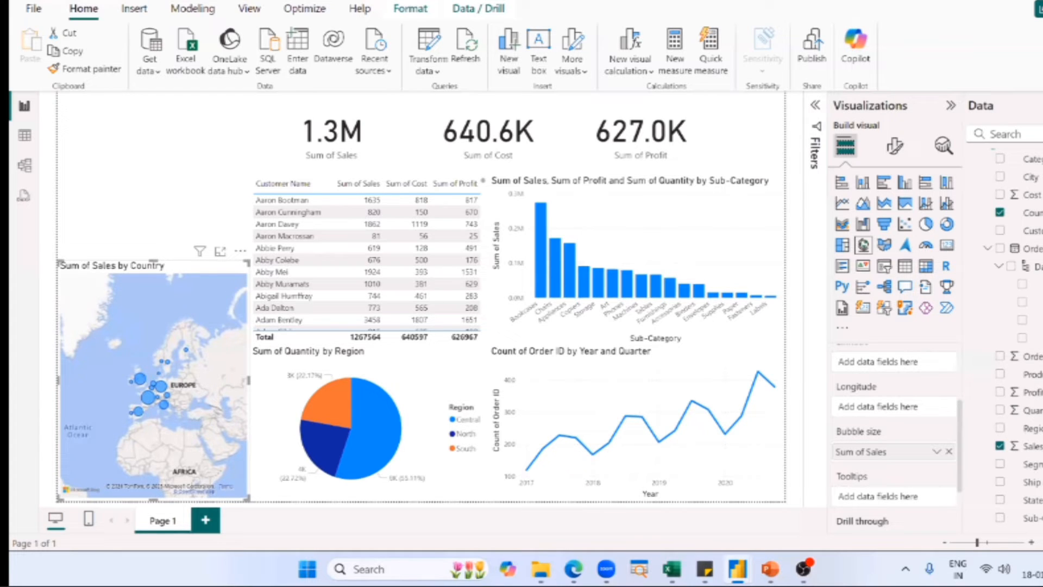
Check the title in the finished Power BI Dashboard, and add a text box reduced to title height above the untitled report's map.
{"action": "left_click", "coordinate": [124, 171]}
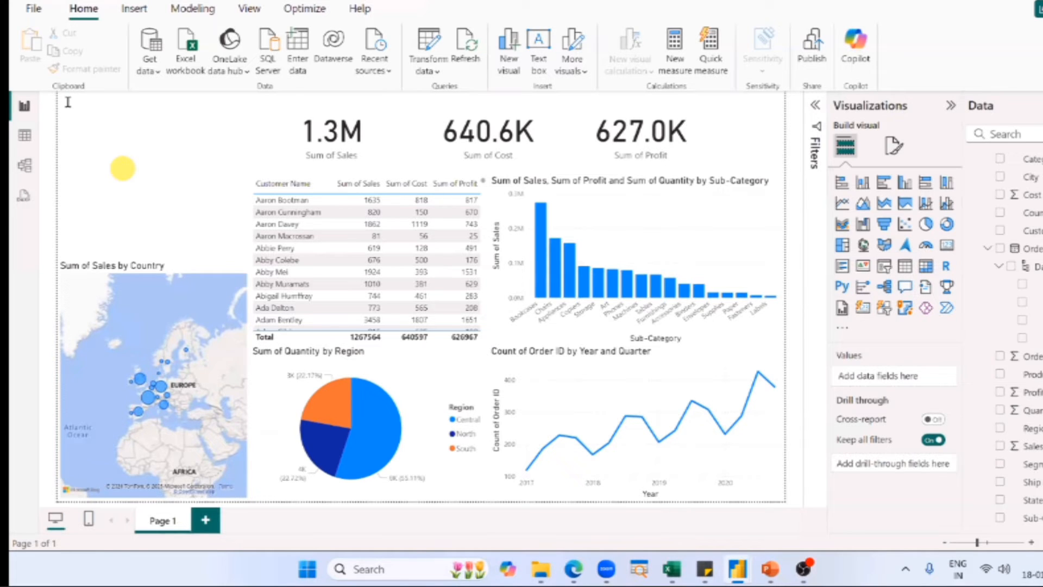
{"action": "key", "text": "alt+Tab"}
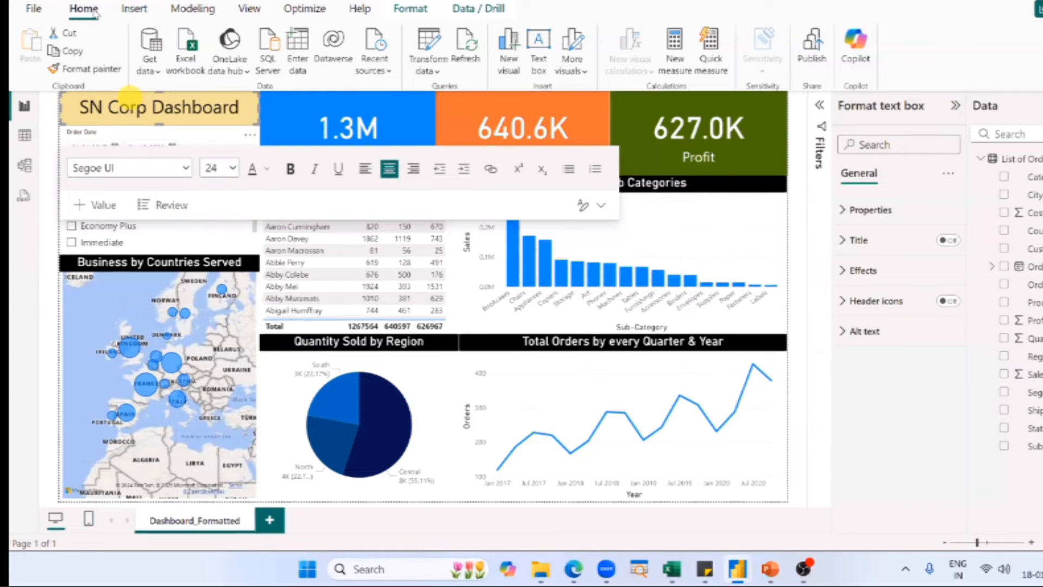
{"action": "key", "text": "alt+Tab"}
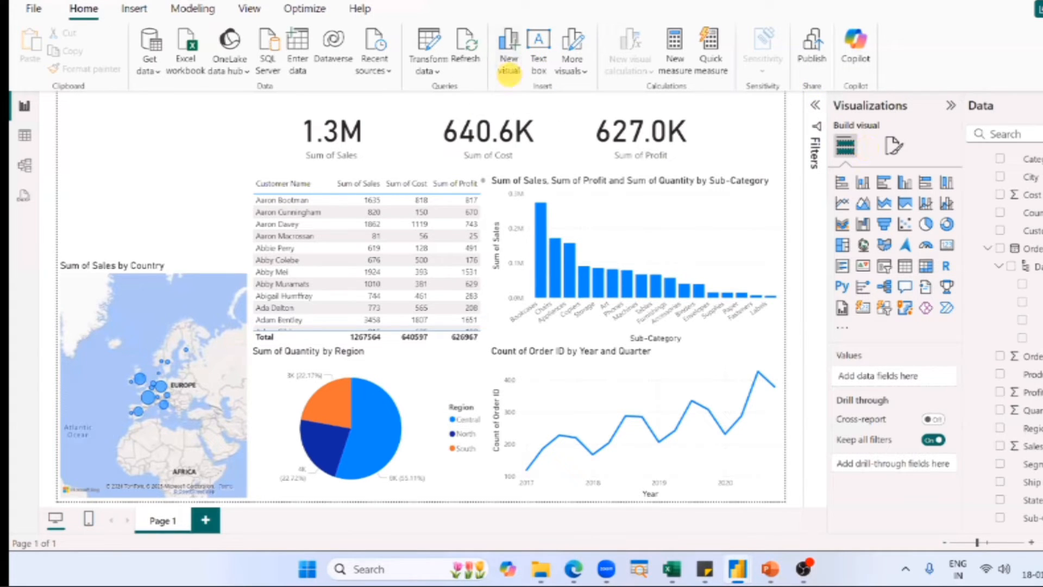
{"action": "left_click", "coordinate": [540, 54]}
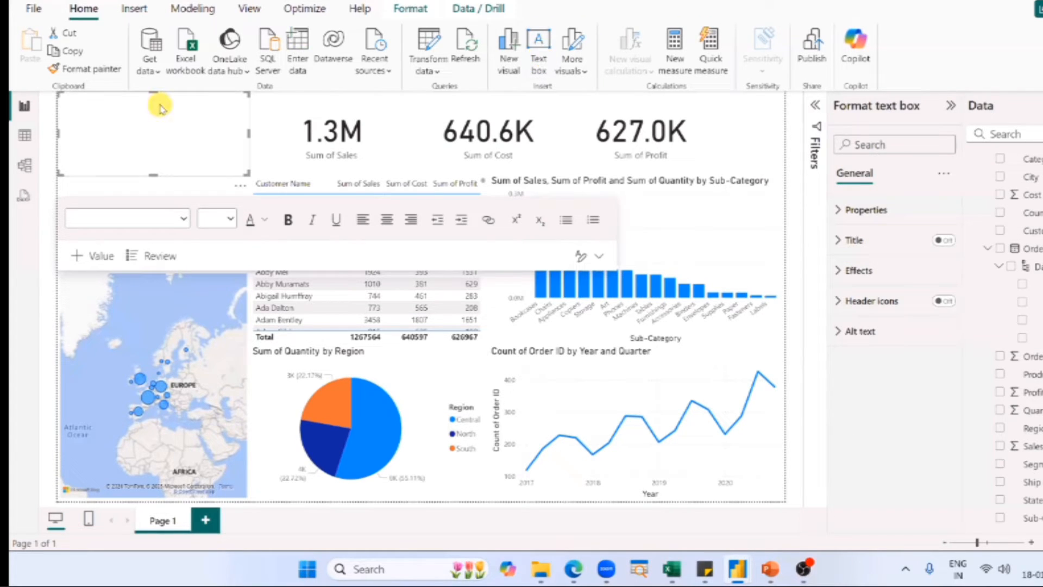
{"action": "left_click_drag", "start_coordinate": [154, 170], "coordinate": [155, 119]}
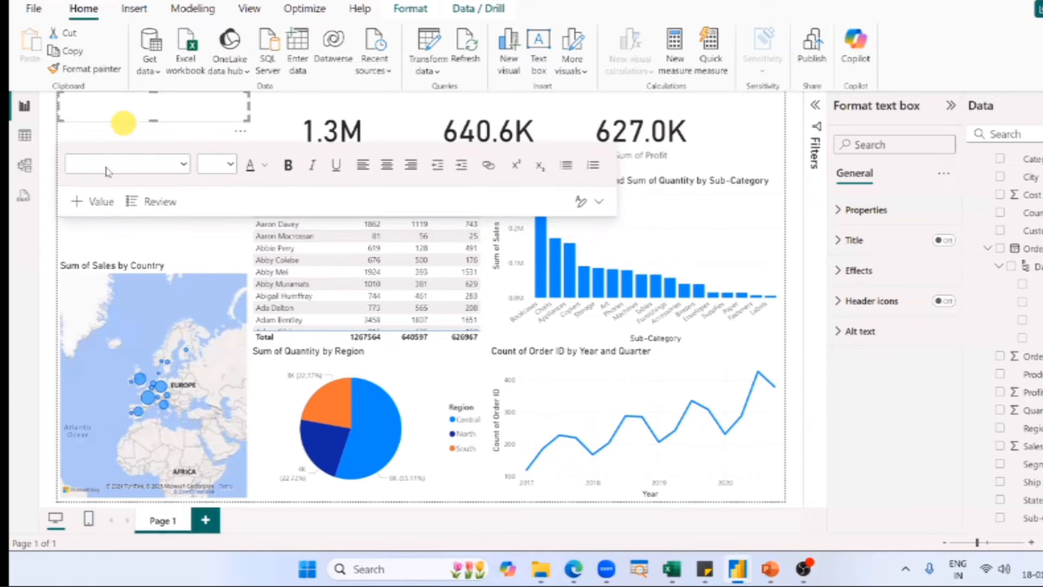
Enter the title in the new text box as the author's first name in possessive form followed by "Power BI Dashboard".
{"action": "left_click", "coordinate": [96, 116]}
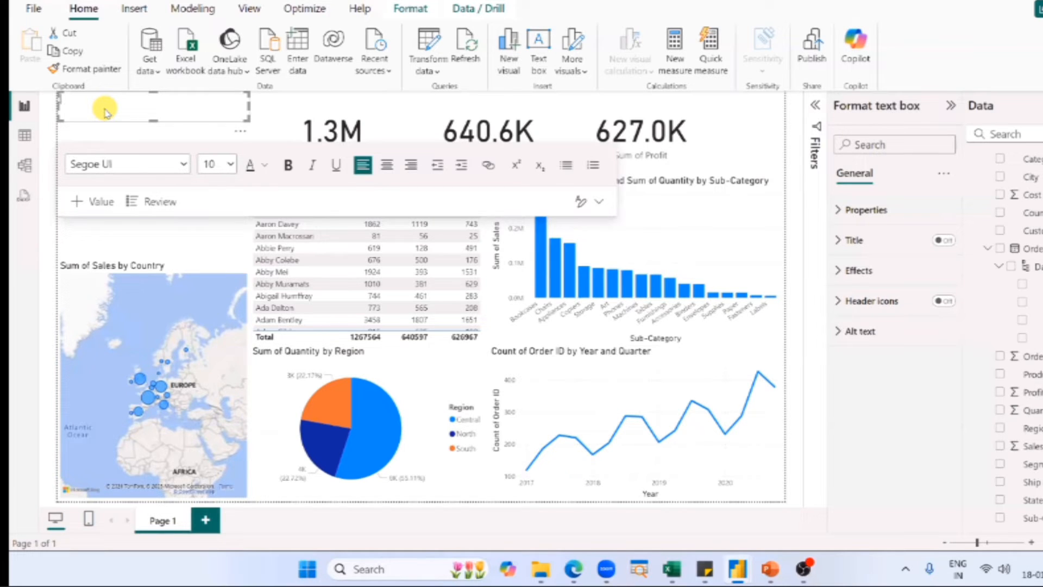
{"action": "type", "text": "A"}
{"action": "type", "text": "dd"}
{"action": "type", "text": "l's"}
{"action": "type", "text": " Dashboard"}
{"action": "key", "text": "ctrl+a"}
{"action": "left_click", "coordinate": [105, 109]}
{"action": "key", "text": "ctrl+Left"}
{"action": "type", "text": "Power BI"}
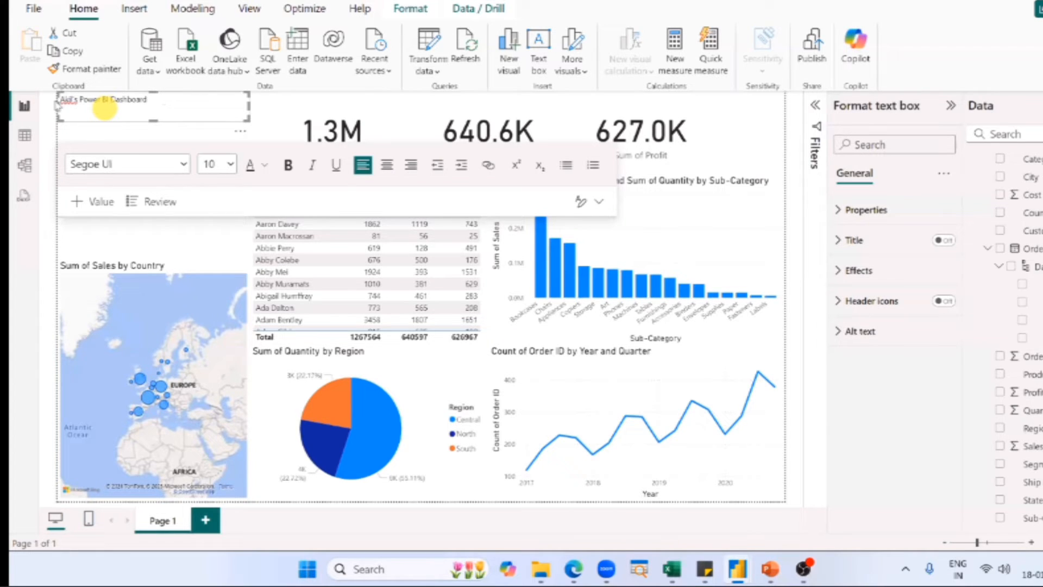
Format the whole dashboard title at font size 20 and centre it in its text box.
{"action": "left_click_drag", "start_coordinate": [148, 102], "coordinate": [55, 101]}
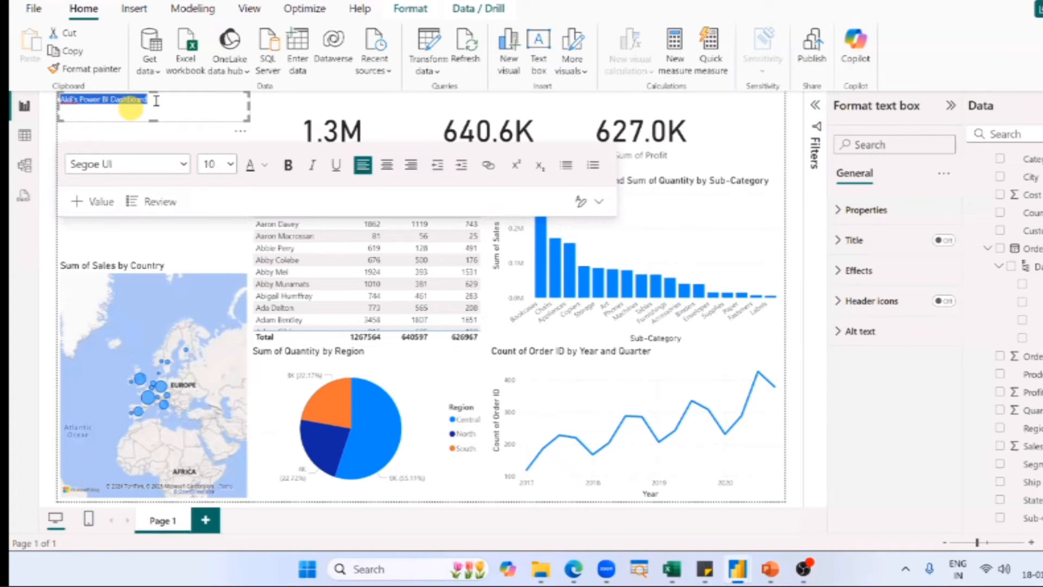
{"action": "left_click_drag", "start_coordinate": [156, 101], "coordinate": [43, 99]}
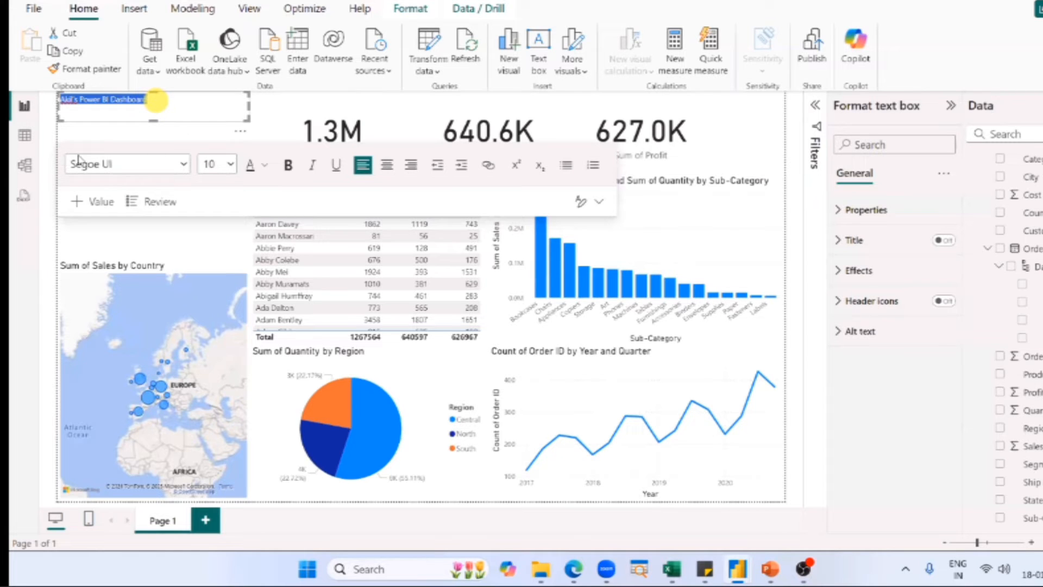
{"action": "left_click", "coordinate": [216, 164]}
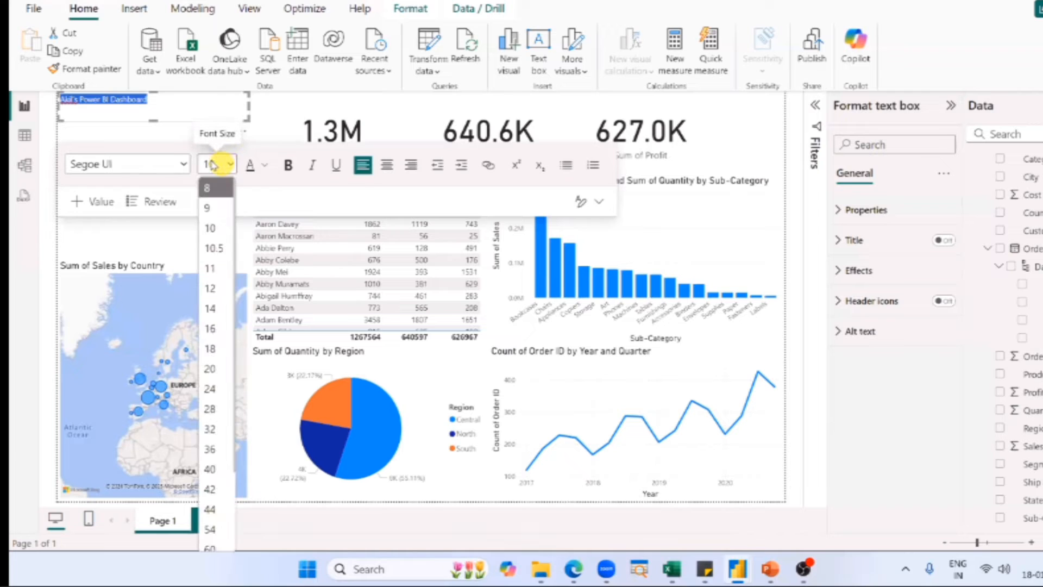
{"action": "left_click", "coordinate": [211, 349]}
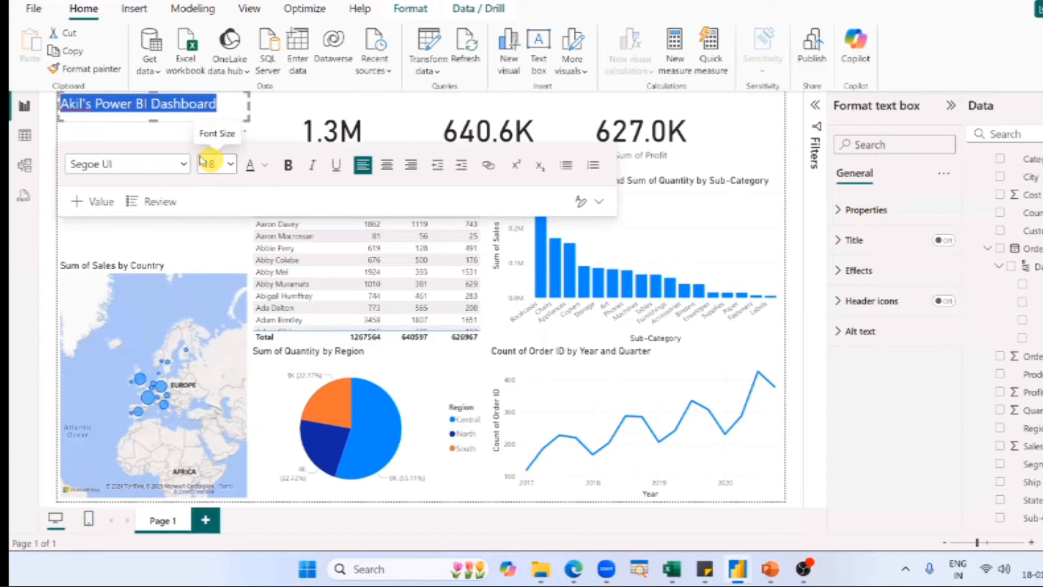
{"action": "left_click", "coordinate": [202, 161]}
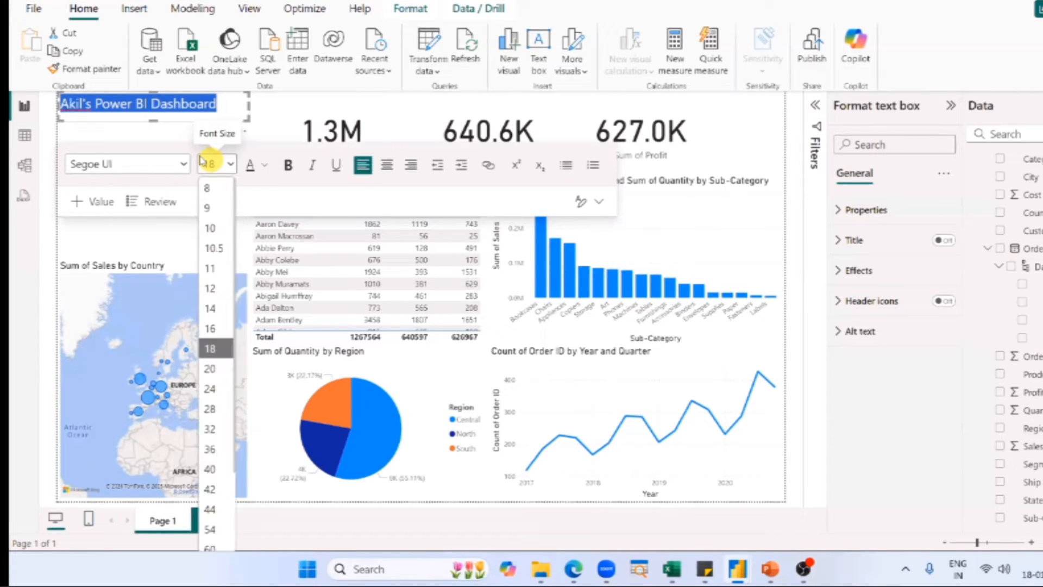
{"action": "left_click", "coordinate": [217, 369]}
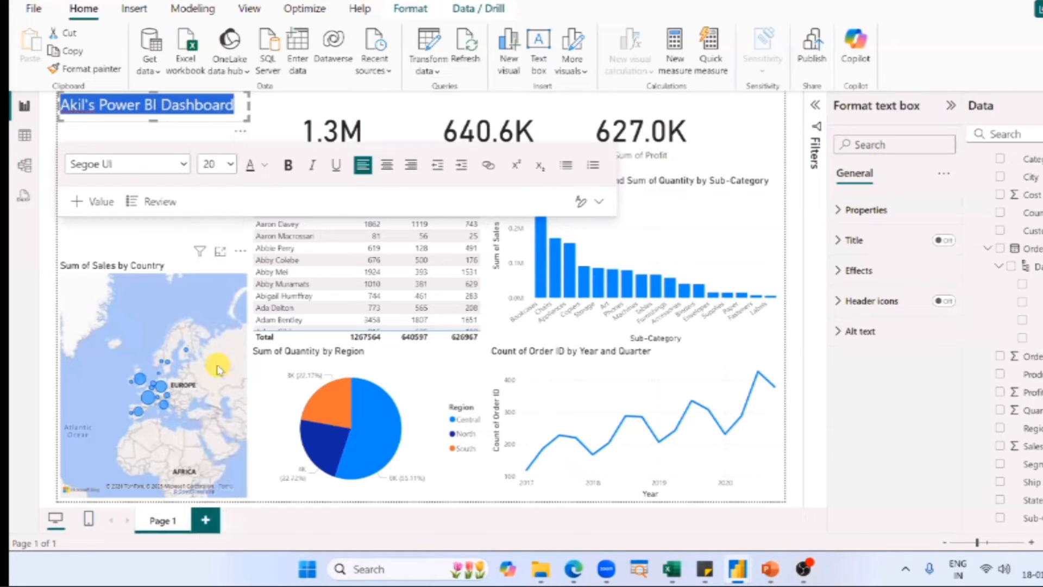
{"action": "left_click", "coordinate": [388, 165]}
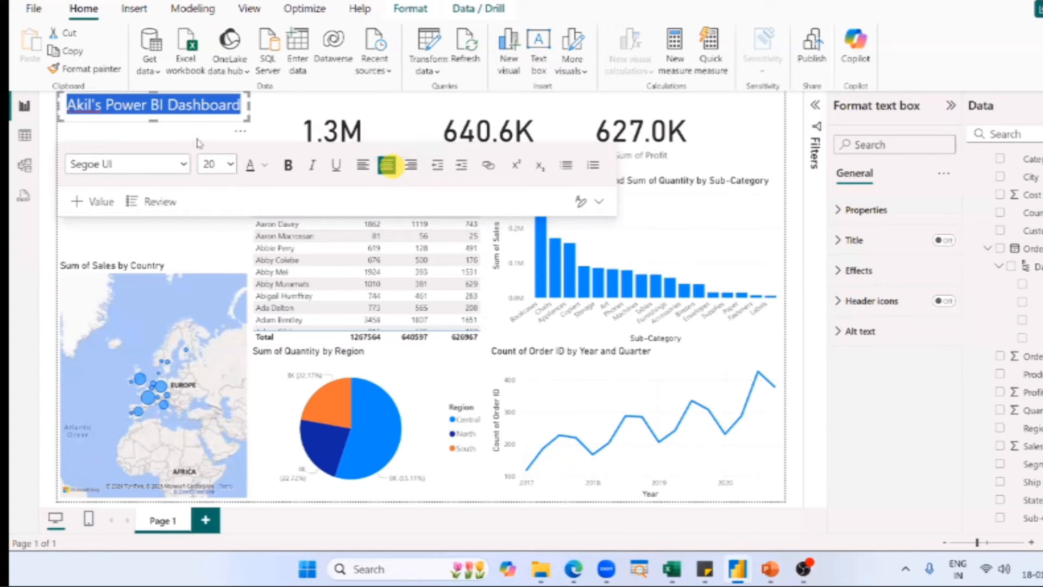
{"action": "left_click", "coordinate": [210, 229]}
{"action": "left_click", "coordinate": [196, 138]}
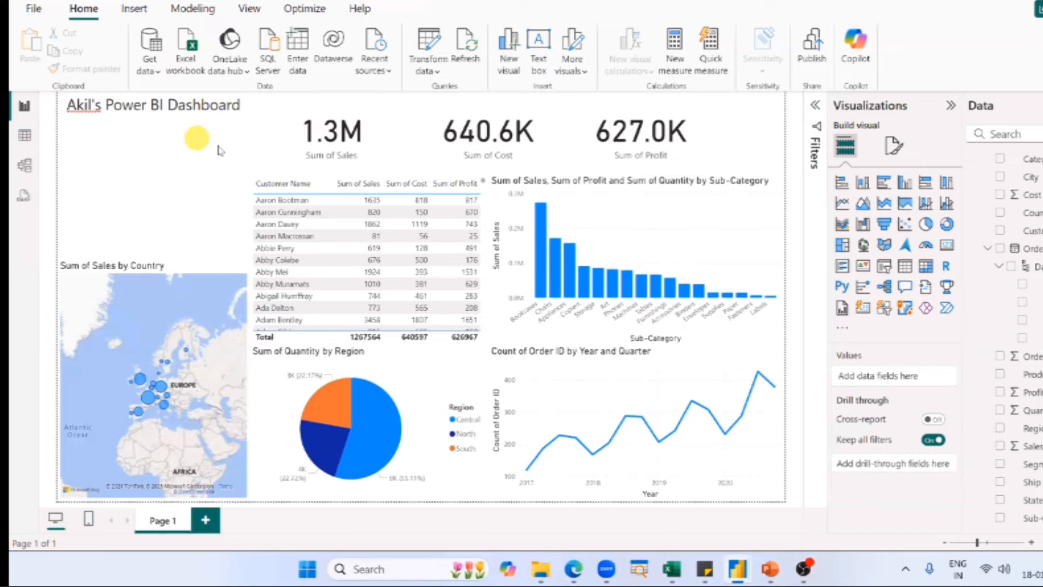
Compare the title's font size and alignment in the finished SN Corp Dashboard with those in the untitled report.
{"action": "key", "text": "alt+Tab"}
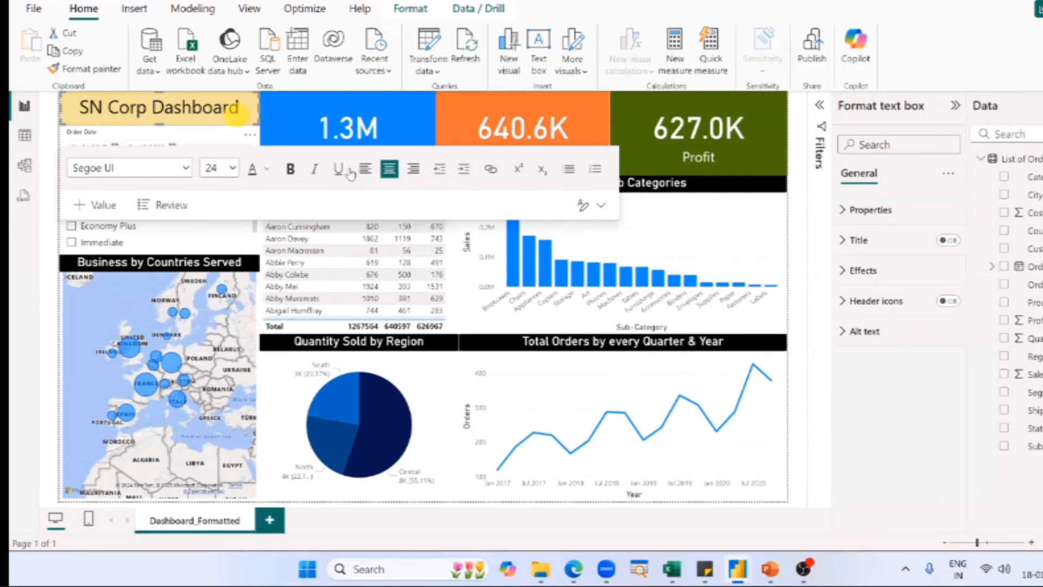
{"action": "key", "text": "alt+Tab"}
{"action": "left_click", "coordinate": [234, 110]}
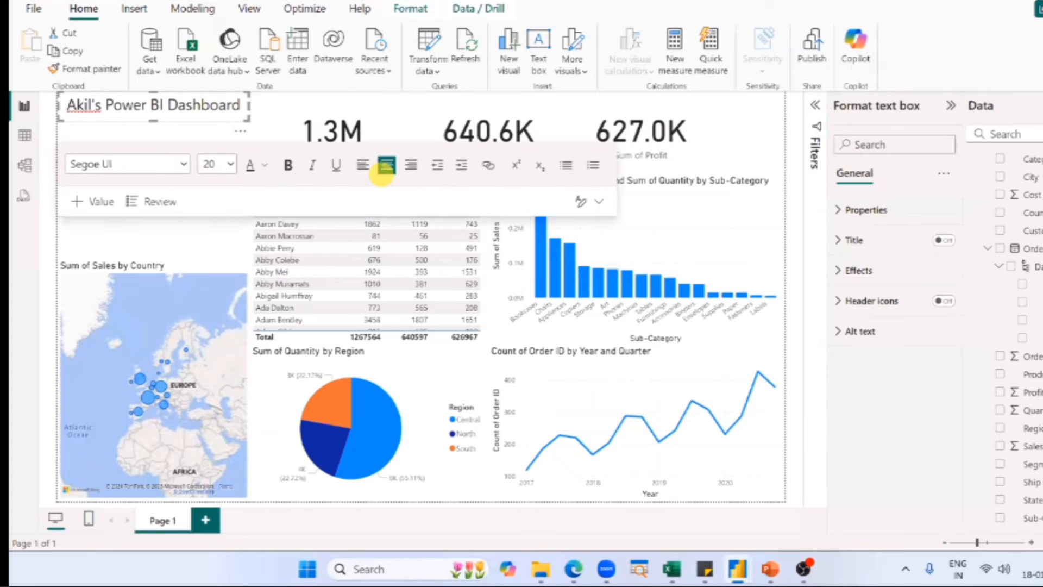
{"action": "left_click", "coordinate": [1006, 246]}
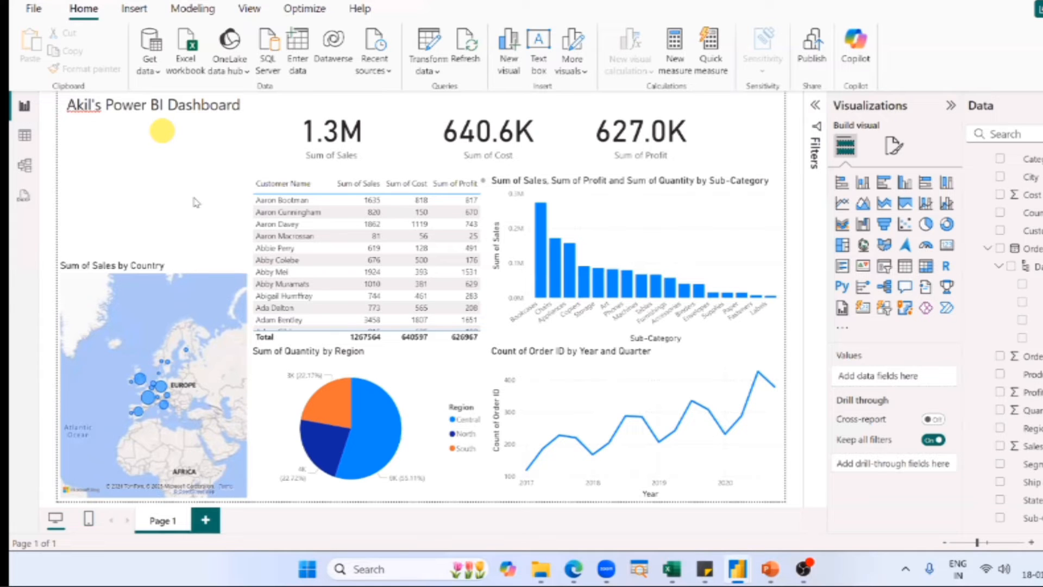
Switch to the finished SN Corp Dashboard, filter it by Ship Mode Economy and Immediate in turn, and clear the slicer's selection.
{"action": "key", "text": "alt+Tab"}
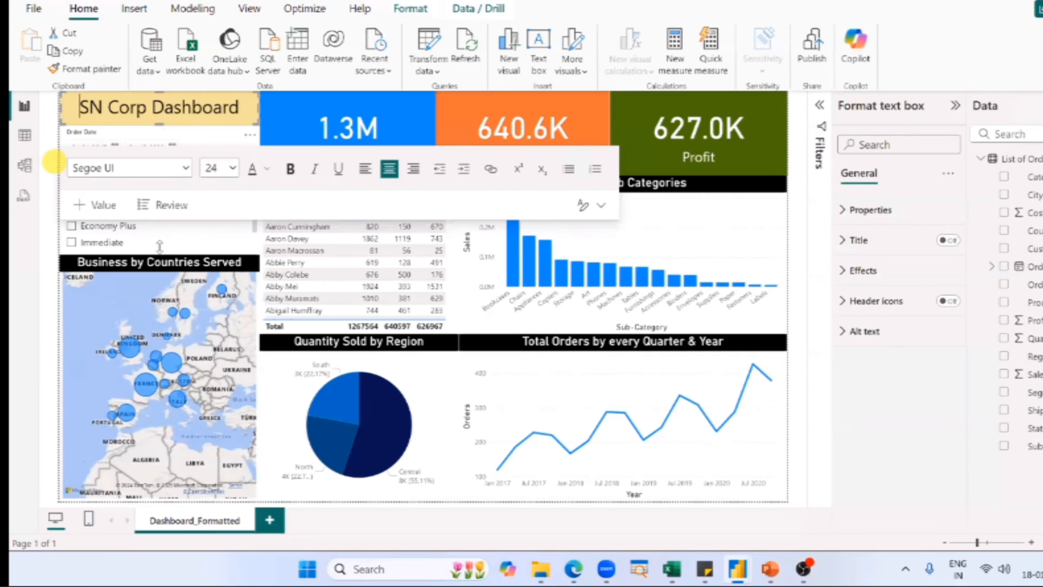
{"action": "left_click", "coordinate": [47, 239]}
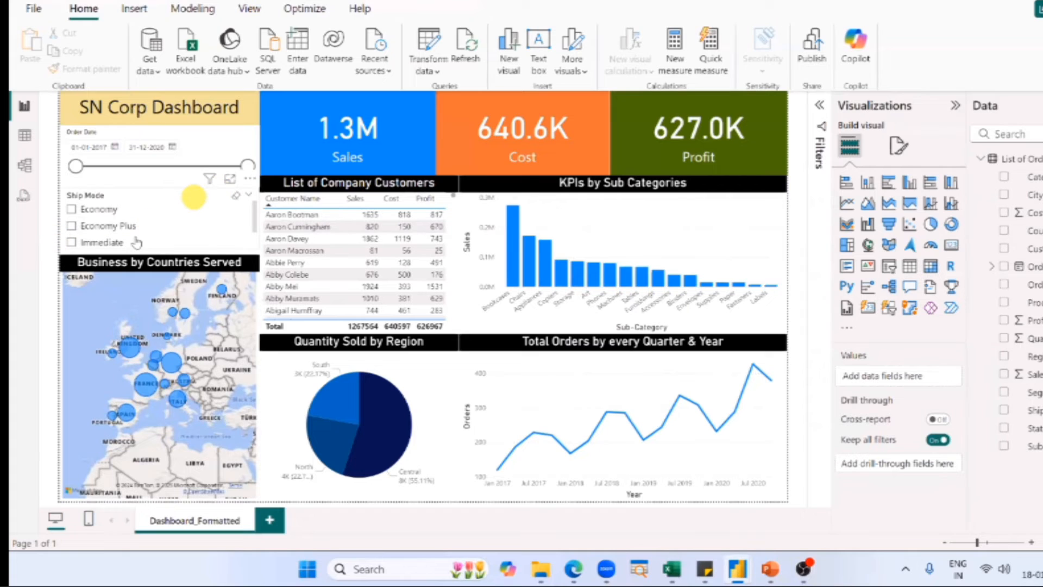
{"action": "left_click", "coordinate": [136, 242]}
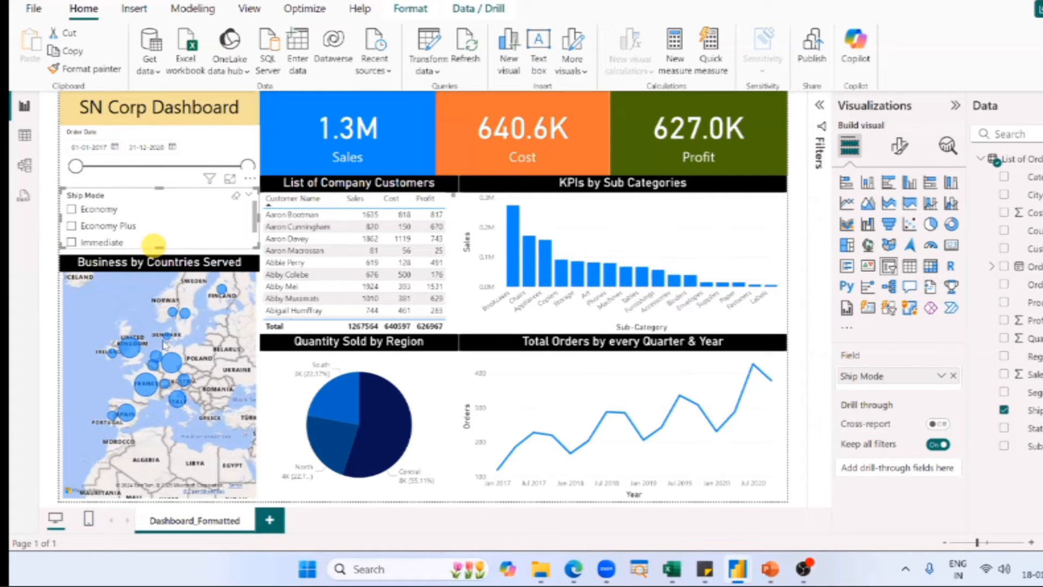
{"action": "left_click_drag", "start_coordinate": [159, 248], "coordinate": [159, 253]}
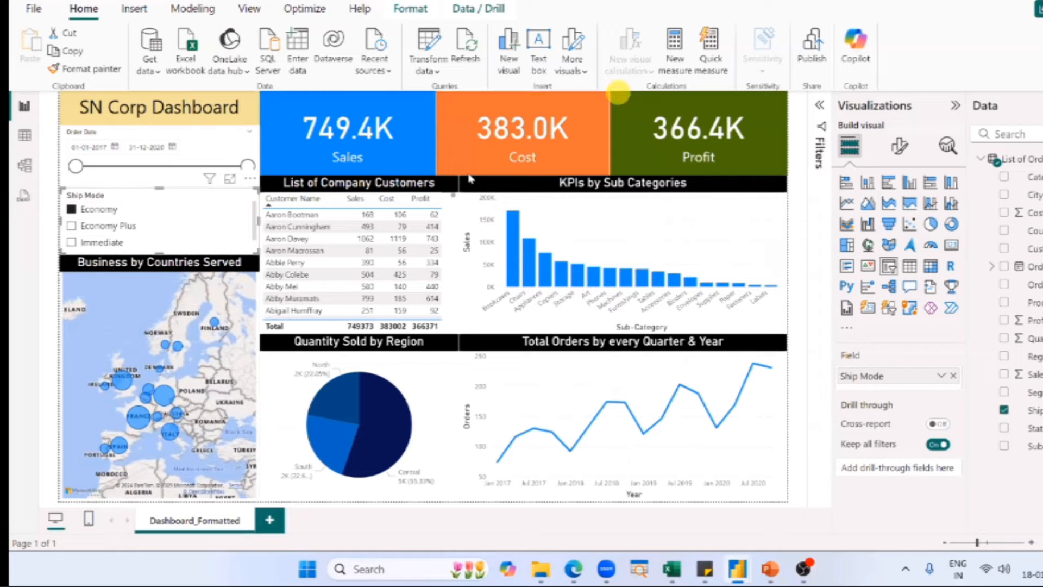
{"action": "left_click", "coordinate": [101, 242]}
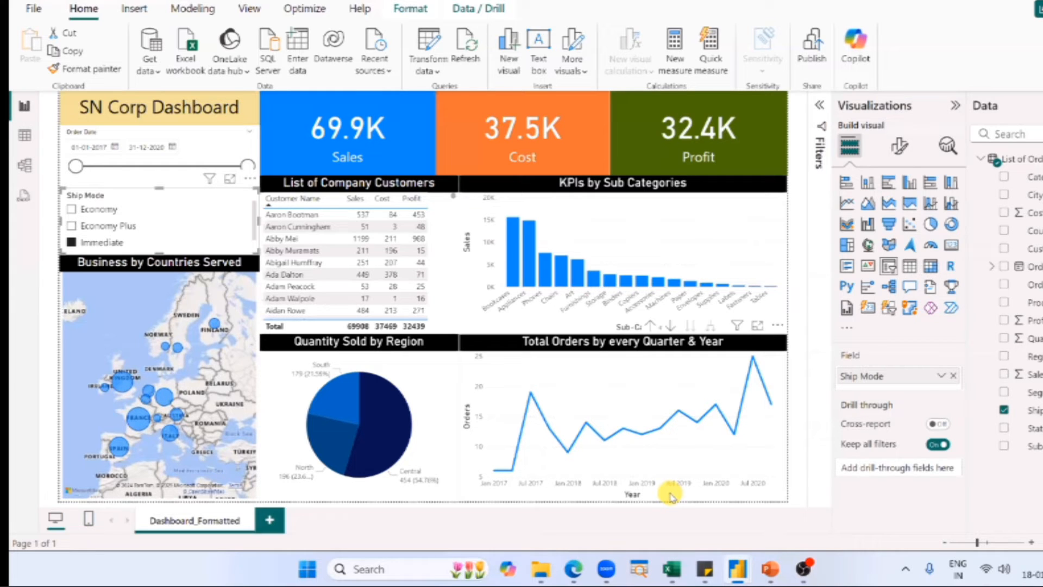
{"action": "left_click", "coordinate": [94, 210]}
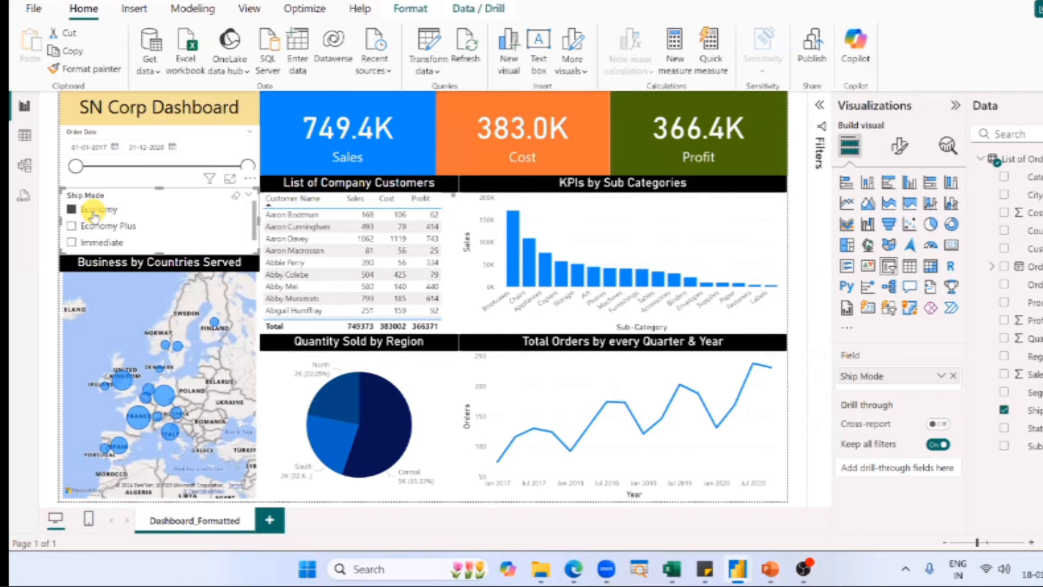
{"action": "left_click", "coordinate": [94, 213]}
Return to the untitled report, add a Ship Mode slicer, and shorten it to fit in the space above the map.
{"action": "key", "text": "alt+Tab"}
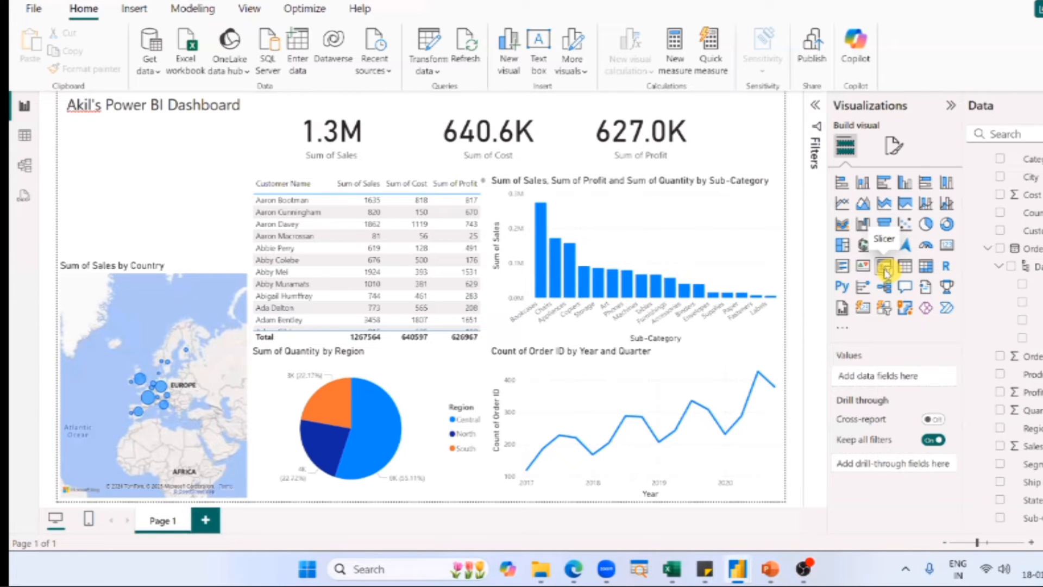
{"action": "left_click", "coordinate": [886, 273]}
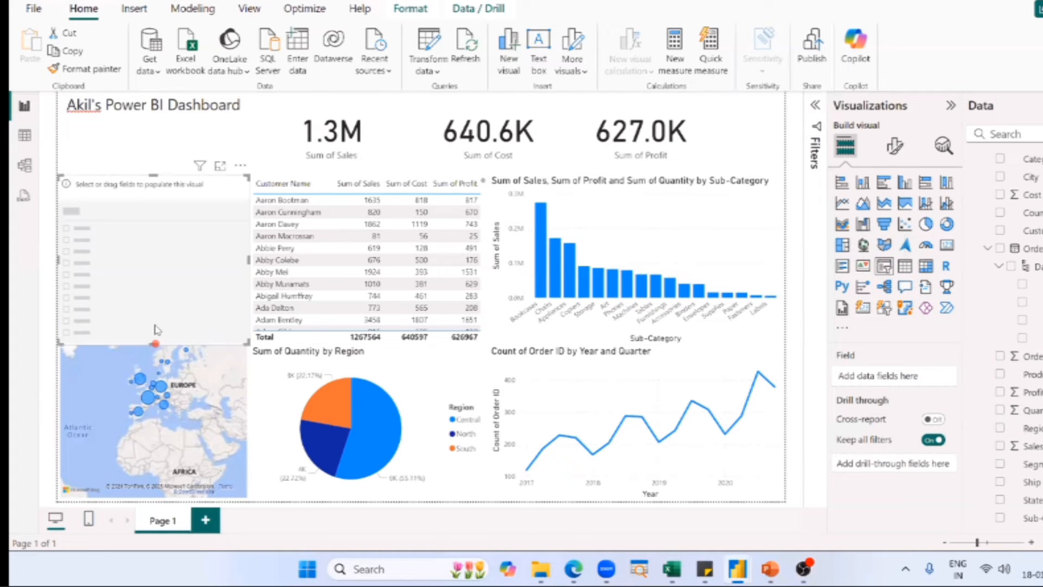
{"action": "left_click_drag", "start_coordinate": [155, 343], "coordinate": [162, 256]}
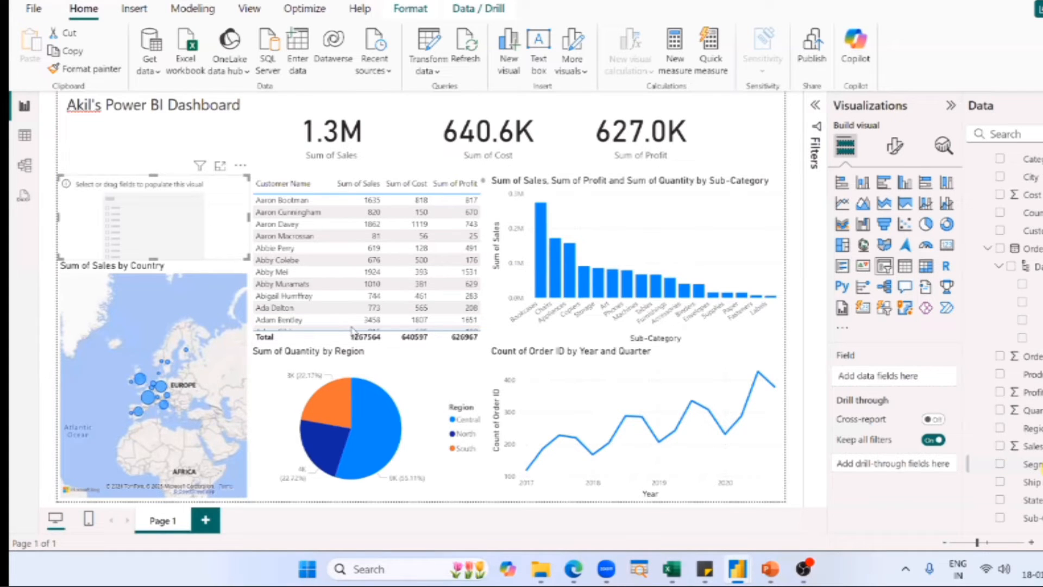
{"action": "left_click_drag", "start_coordinate": [1031, 482], "coordinate": [70, 212]}
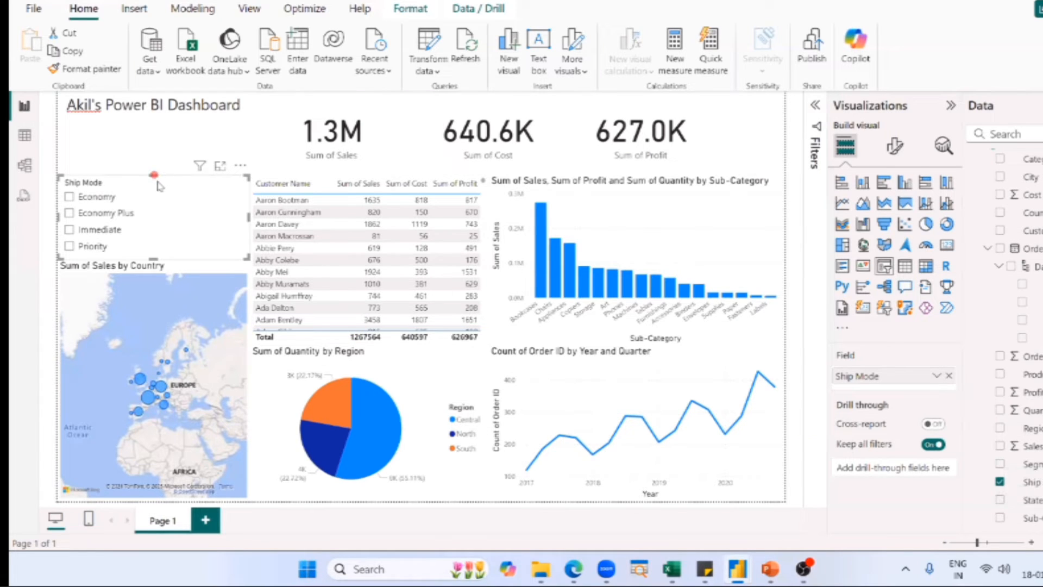
{"action": "left_click", "coordinate": [74, 201]}
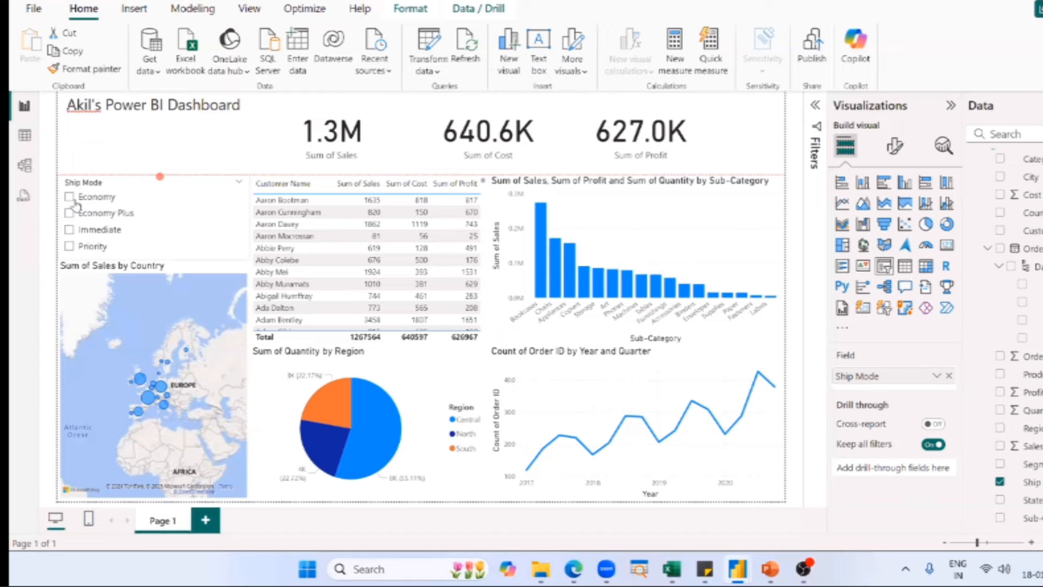
{"action": "left_click", "coordinate": [128, 190]}
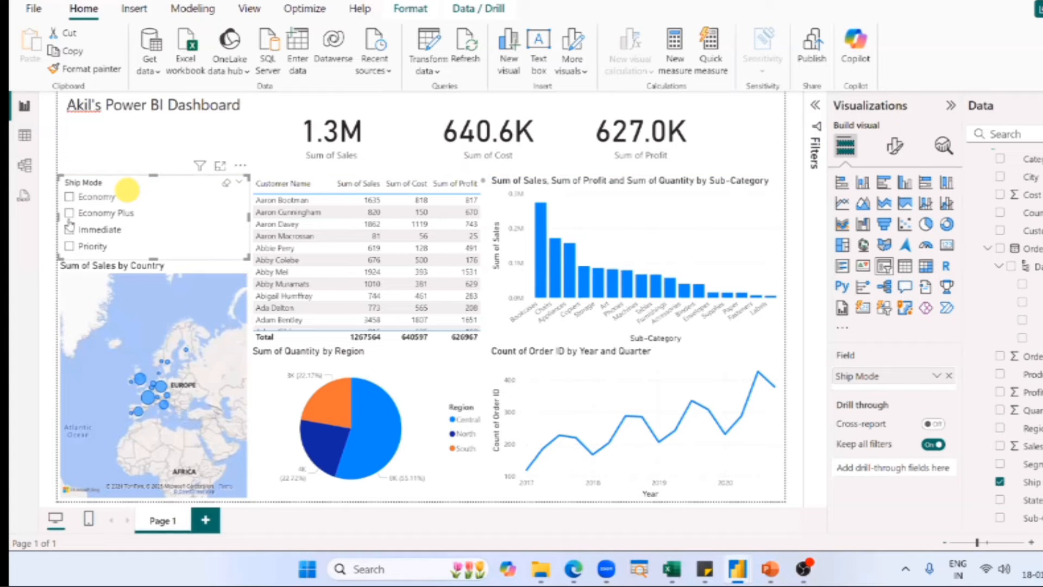
Test the new Ship Mode slicer by filtering for Economy and Immediate in turn, and clear its selection.
{"action": "left_click", "coordinate": [69, 197]}
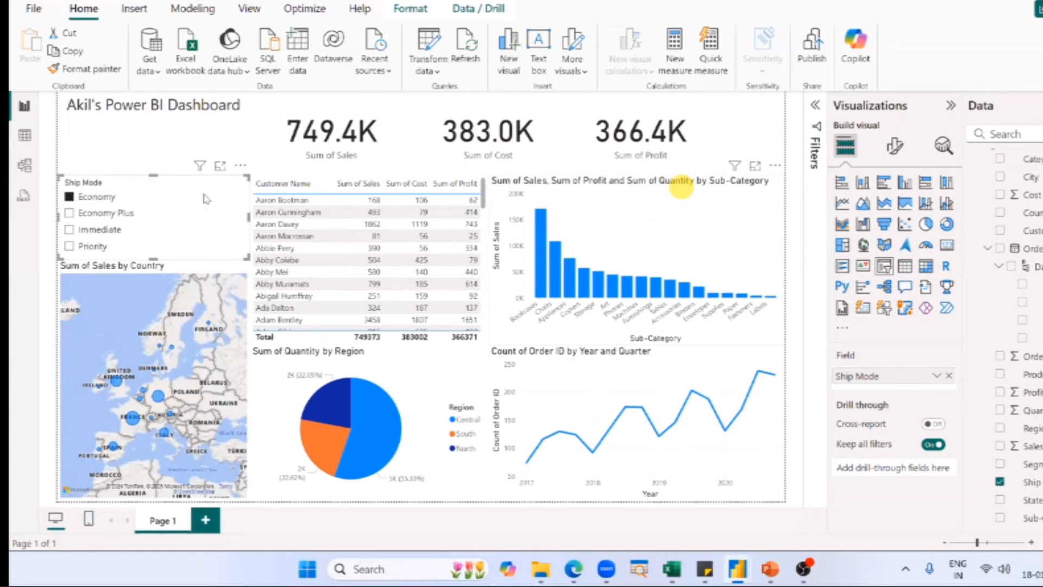
{"action": "left_click", "coordinate": [99, 229]}
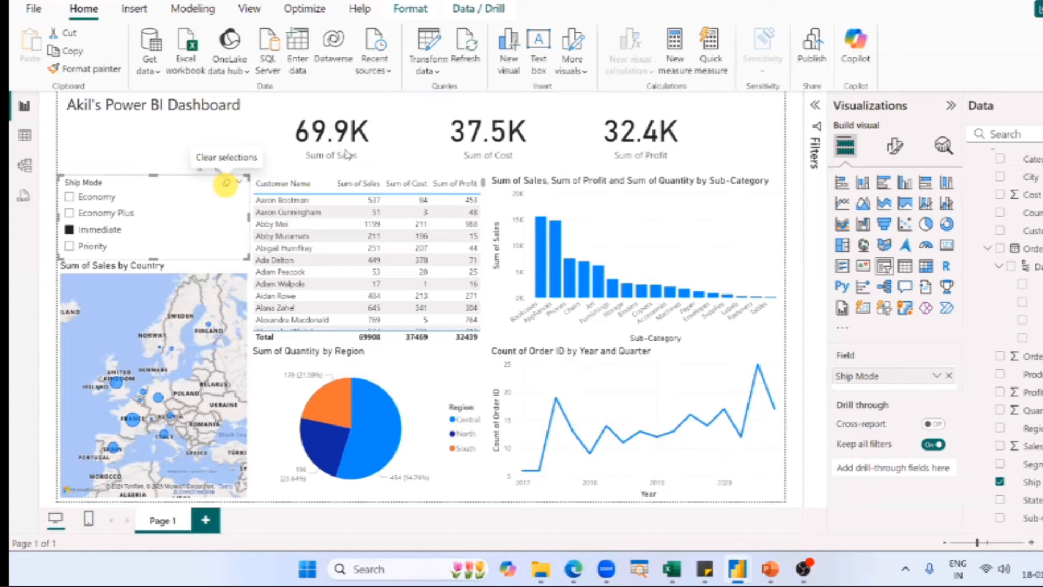
{"action": "left_click", "coordinate": [225, 183]}
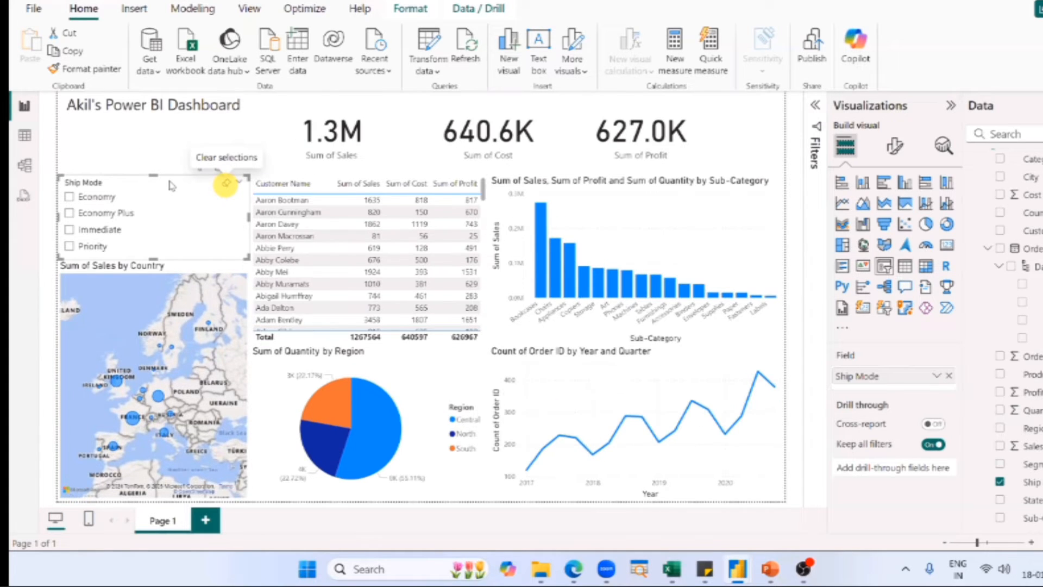
{"action": "left_click", "coordinate": [127, 134]}
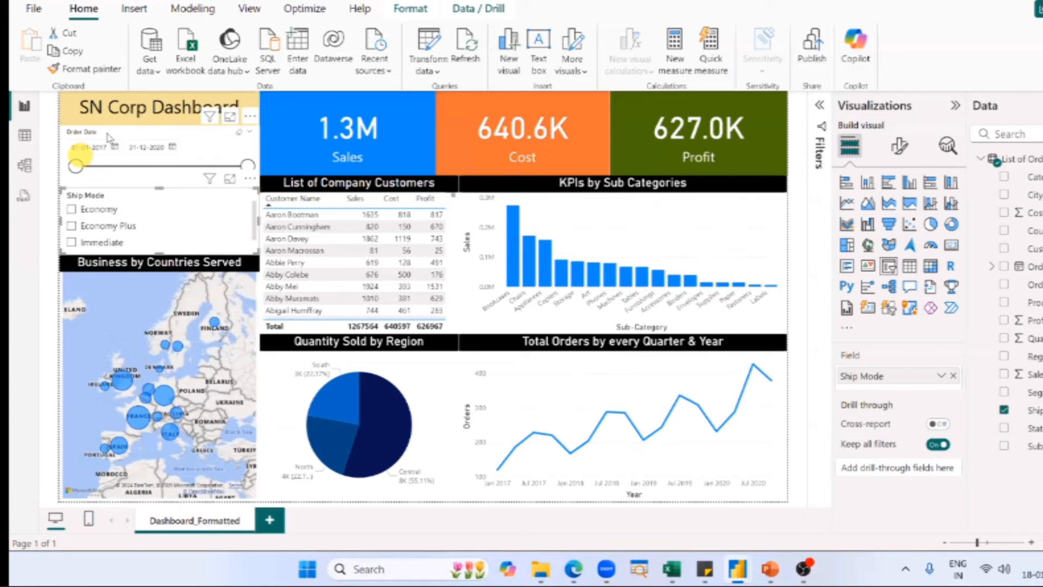
Switch to the finished SN Corp Dashboard and set the Order Date slicer's start date to 01-05-2018.
{"action": "left_click", "coordinate": [109, 135]}
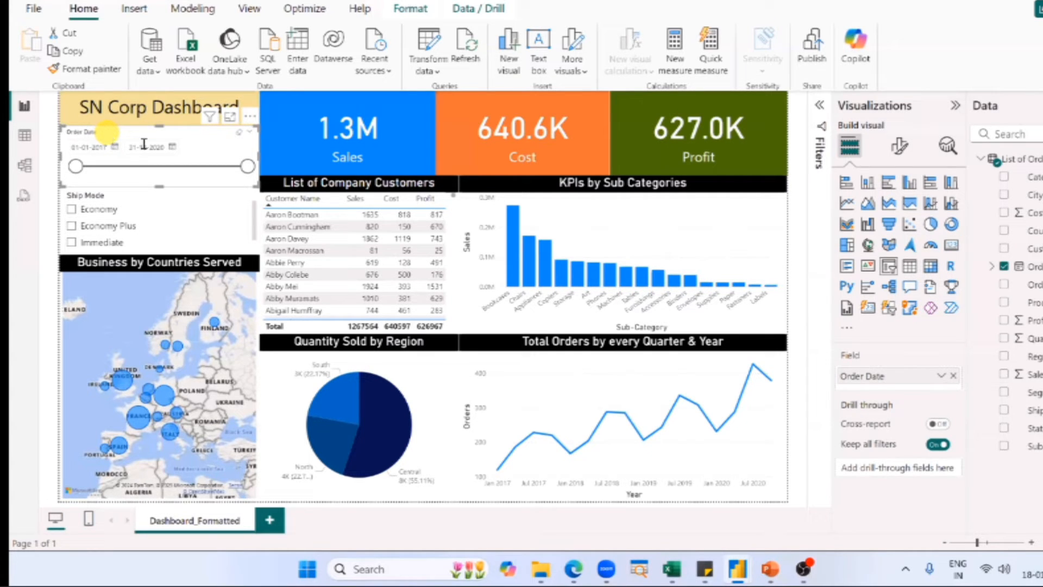
{"action": "left_click", "coordinate": [73, 148]}
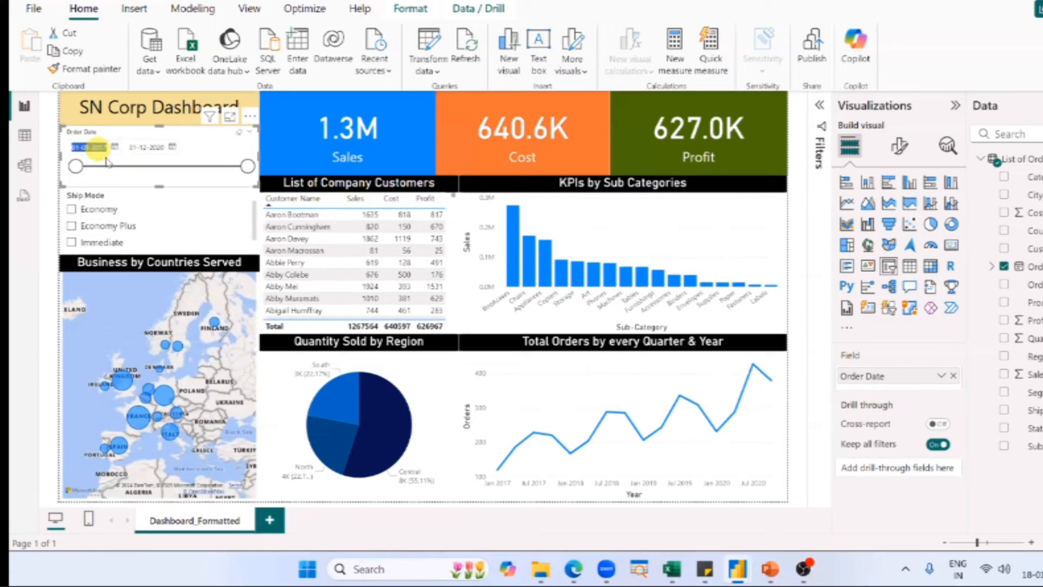
{"action": "left_click", "coordinate": [91, 147]}
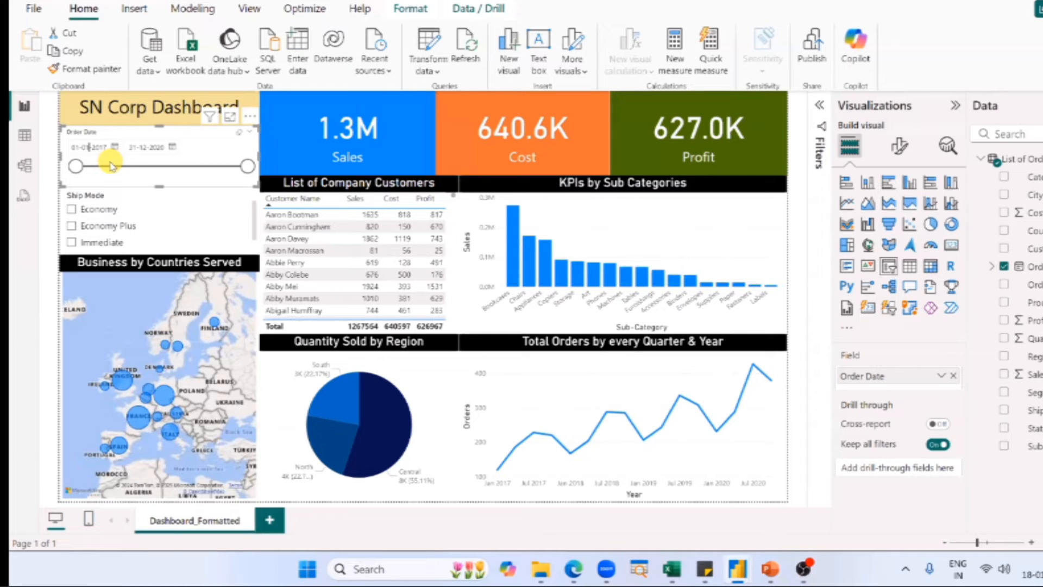
{"action": "left_click", "coordinate": [137, 140]}
{"action": "key", "text": "shift+Left"}
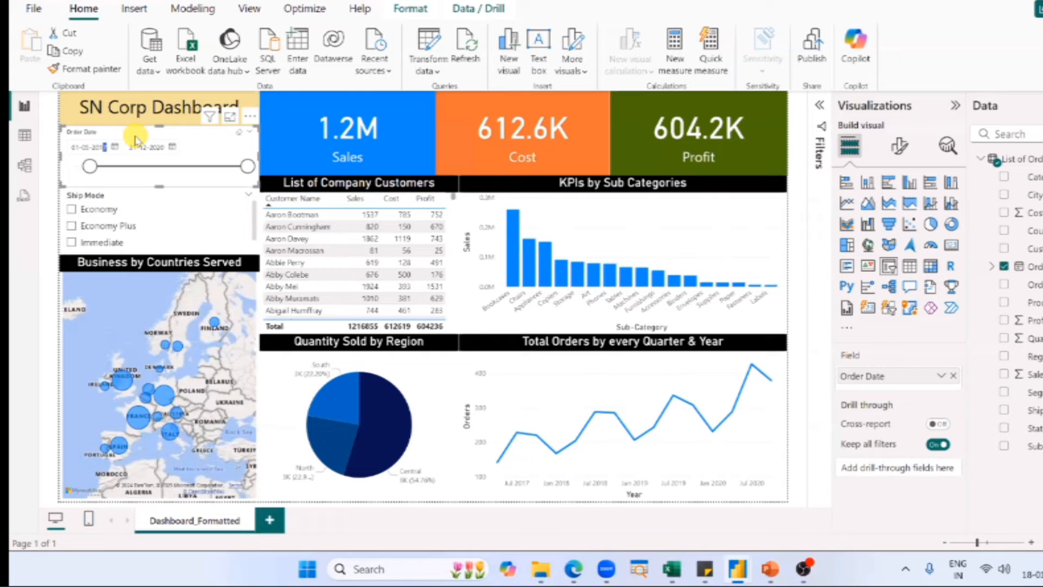
{"action": "type", "text": "8"}
{"action": "key", "text": "Return"}
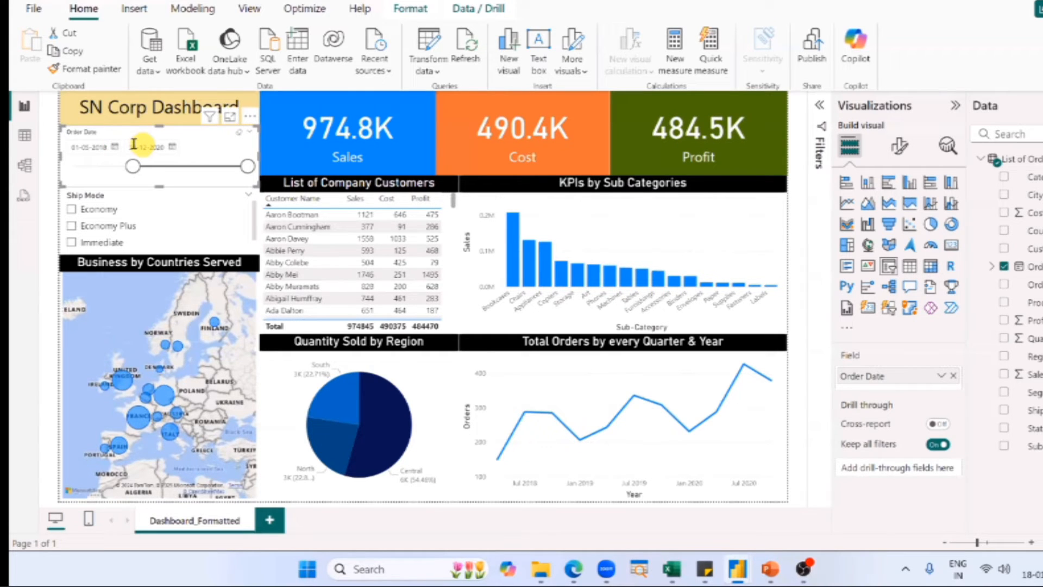
Set the Order Date slicer's end date to 31-12-2019 in the finished dashboard.
{"action": "left_click", "coordinate": [163, 146]}
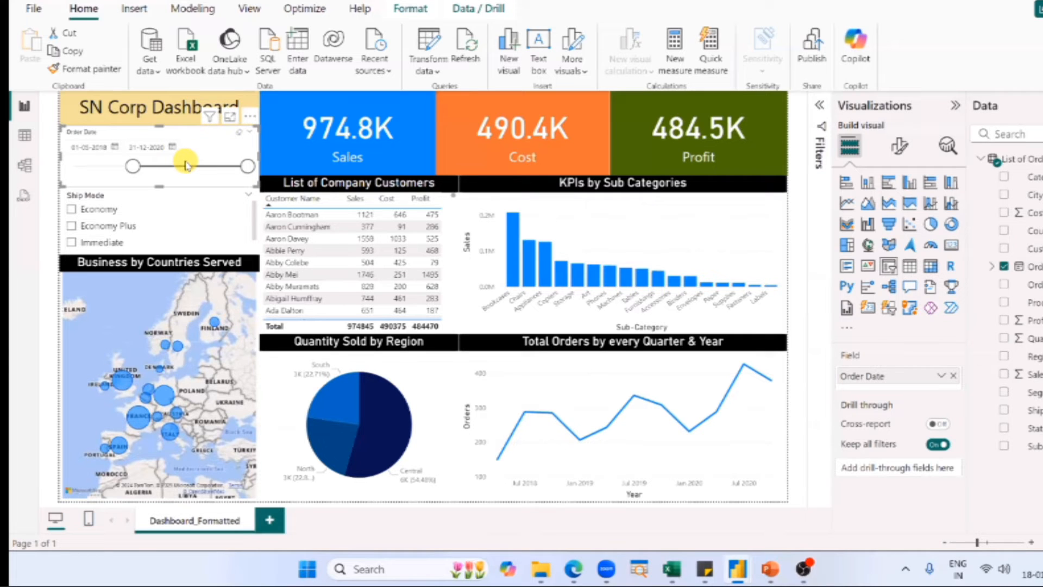
{"action": "key", "text": "shift+Left"}
{"action": "key", "text": "shift+Left"}
{"action": "type", "text": "19"}
{"action": "key", "text": "Return"}
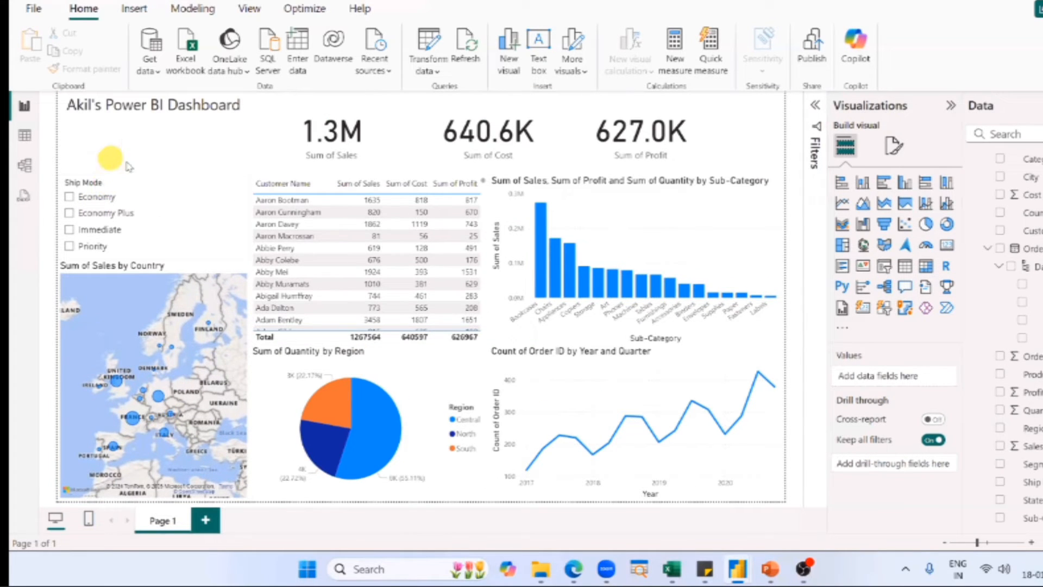
Add an Order Date slicer between the dashboard title and the Ship Mode slicer, and resize it to fit that space.
{"action": "left_click", "coordinate": [884, 269]}
{"action": "left_click_drag", "start_coordinate": [146, 225], "coordinate": [90, 199]}
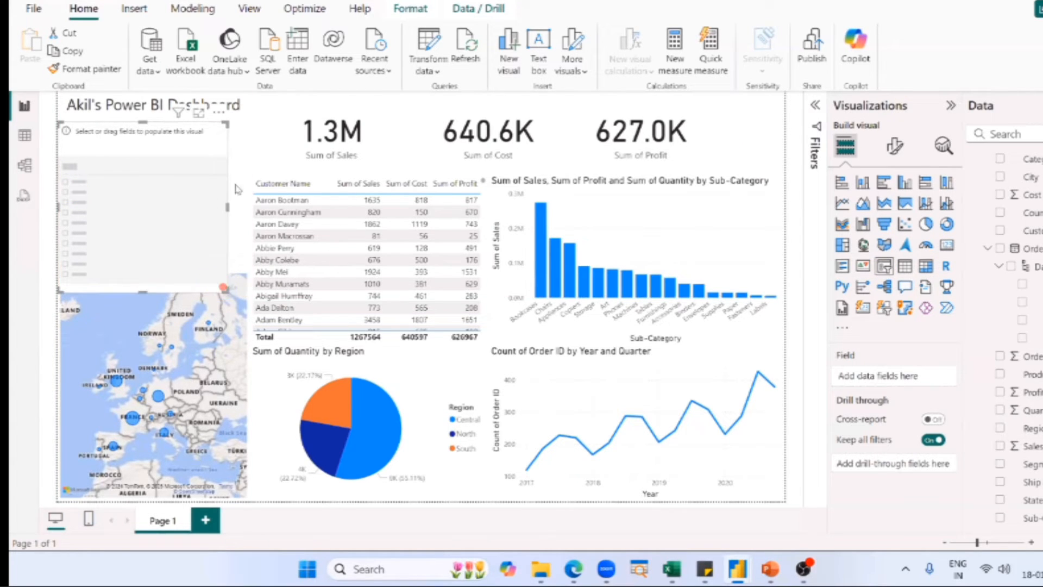
{"action": "left_click_drag", "start_coordinate": [222, 288], "coordinate": [262, 174]}
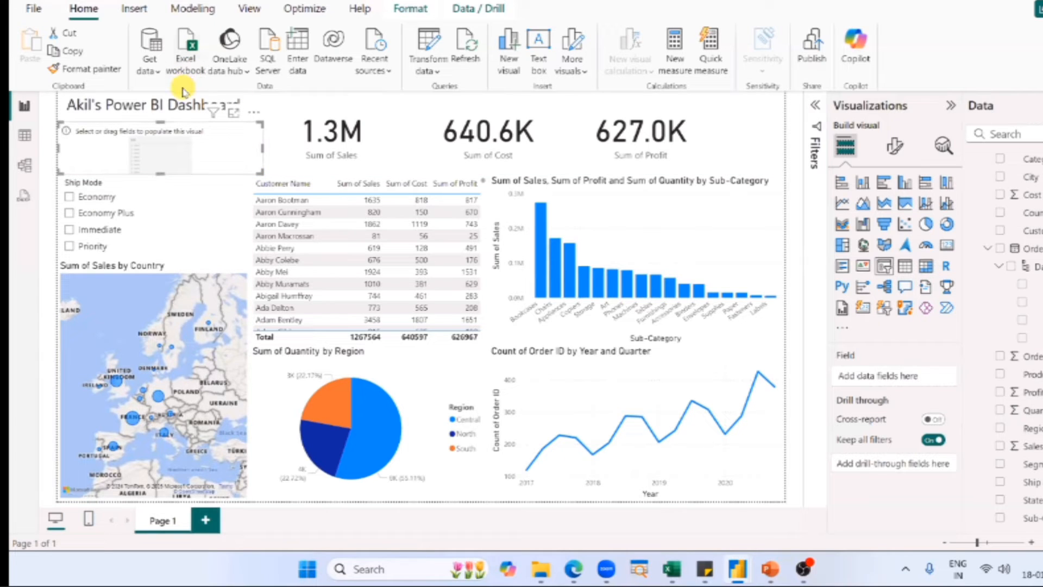
{"action": "left_click_drag", "start_coordinate": [157, 174], "coordinate": [157, 179]}
{"action": "left_click", "coordinate": [151, 164]}
{"action": "left_click_drag", "start_coordinate": [259, 151], "coordinate": [248, 157]}
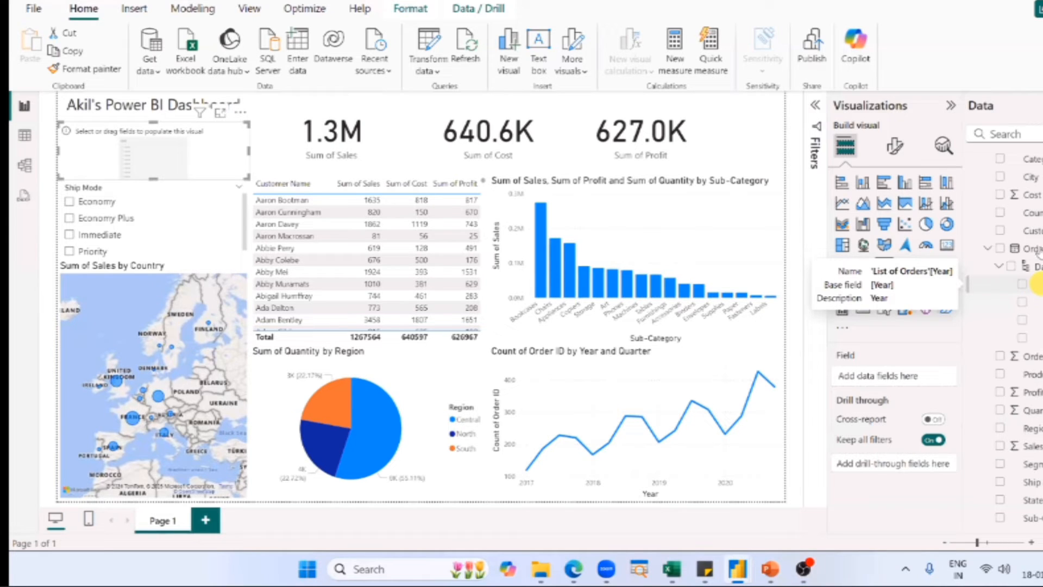
{"action": "left_click", "coordinate": [999, 265]}
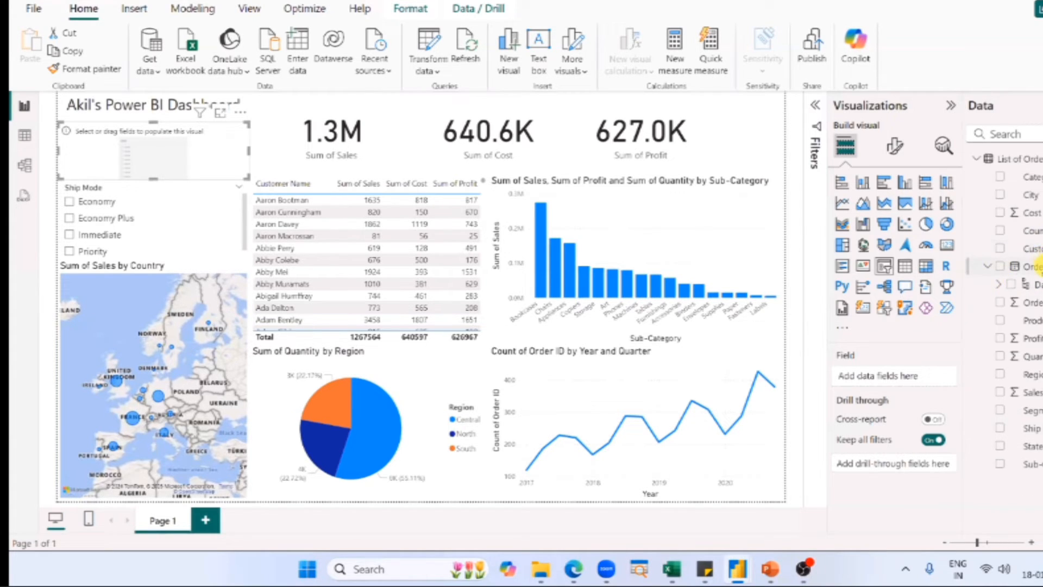
{"action": "left_click_drag", "start_coordinate": [1002, 265], "coordinate": [162, 179]}
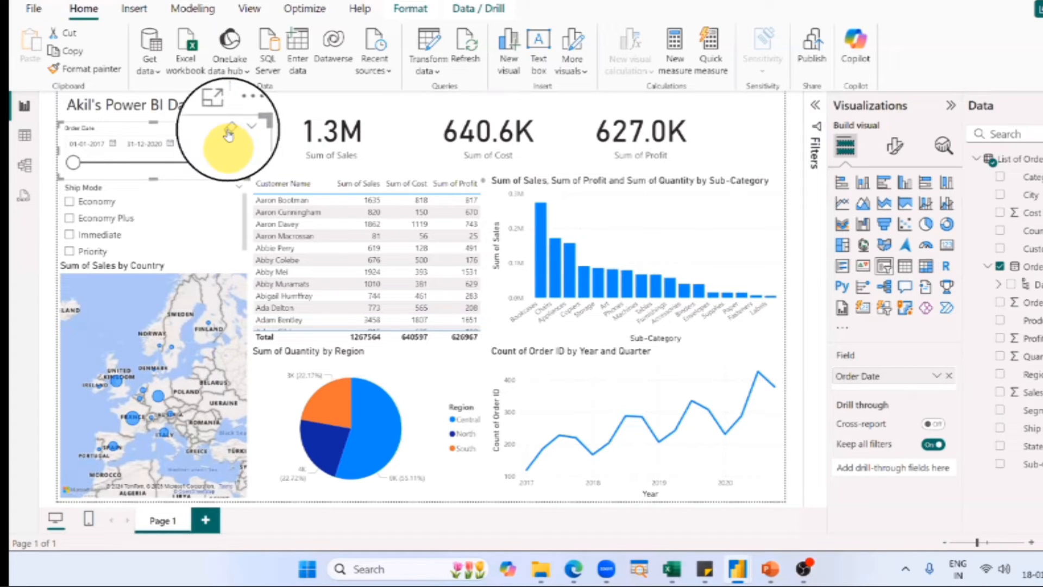
Delete the Order Date and Ship Mode slicers, and build a new Ship Mode slicer in the space above the map.
{"action": "left_click", "coordinate": [200, 201]}
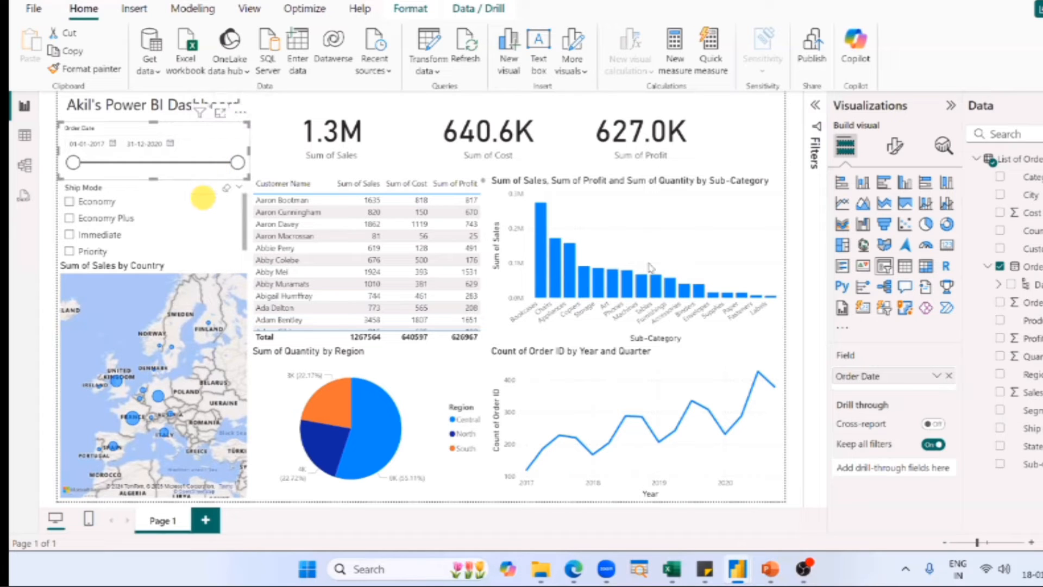
{"action": "left_click", "coordinate": [75, 199]}
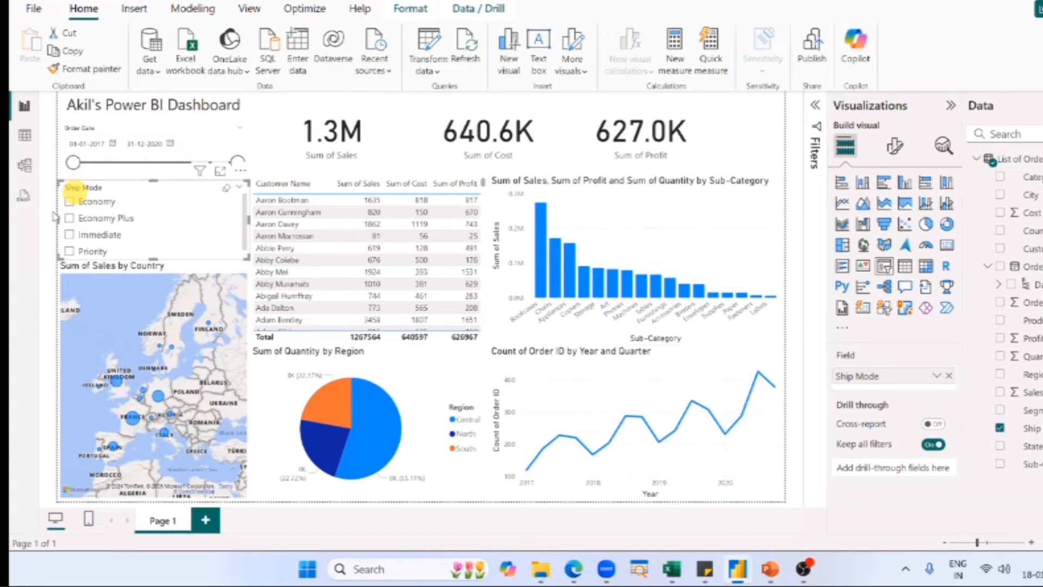
{"action": "left_click", "coordinate": [194, 137]}
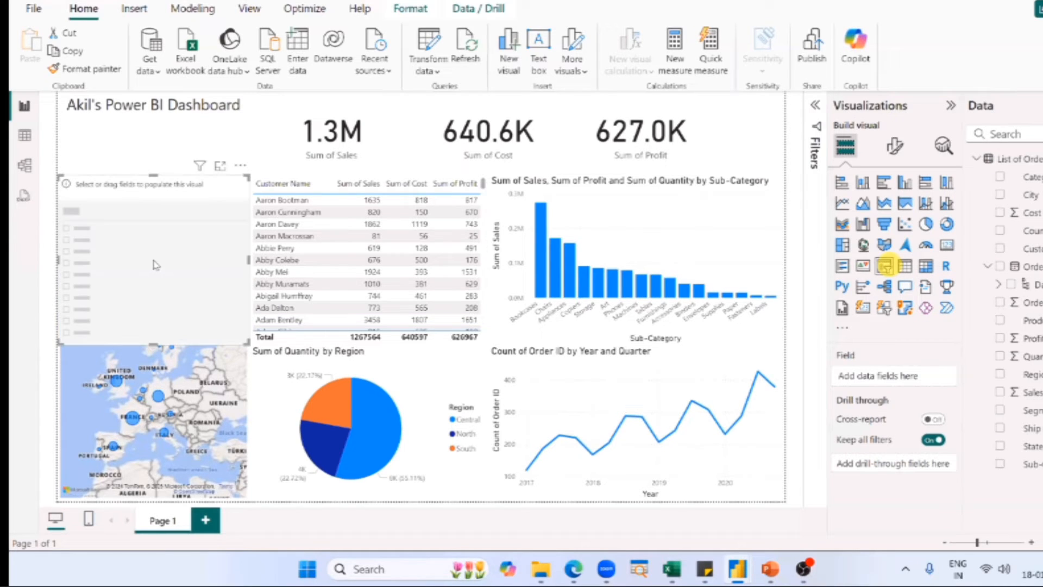
{"action": "left_click_drag", "start_coordinate": [1032, 426], "coordinate": [146, 214]}
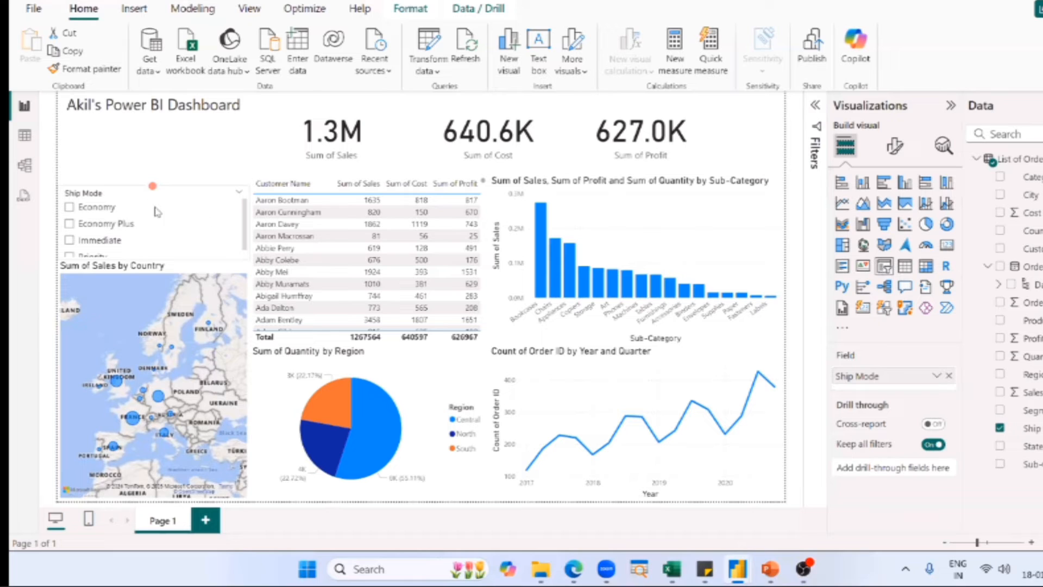
Add a second slicer under the dashboard title, resize it to fit above the new Ship Mode slicer, and assign the Order Date field.
{"action": "left_click", "coordinate": [884, 266]}
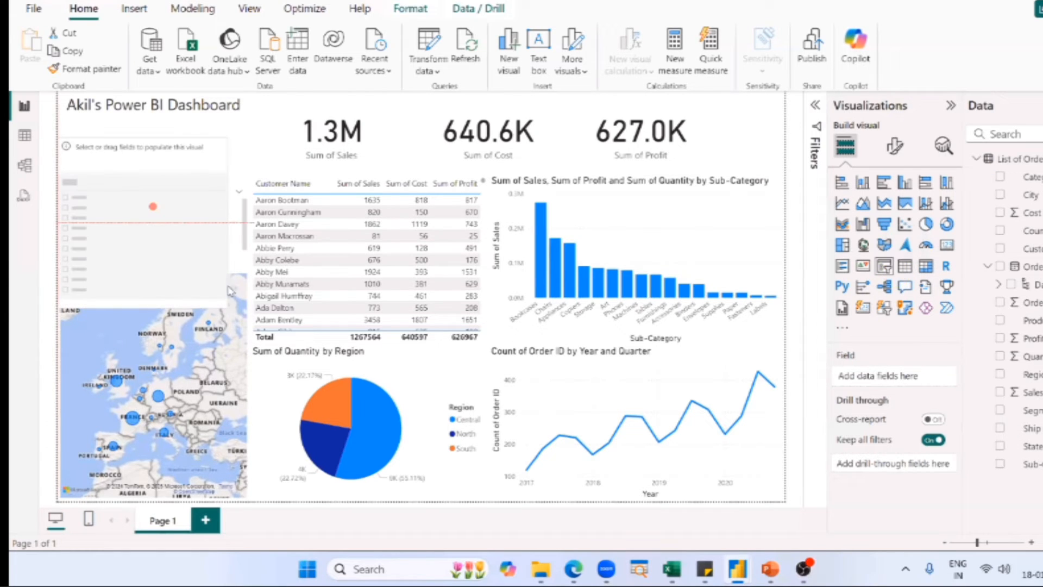
{"action": "left_click_drag", "start_coordinate": [153, 206], "coordinate": [132, 187]}
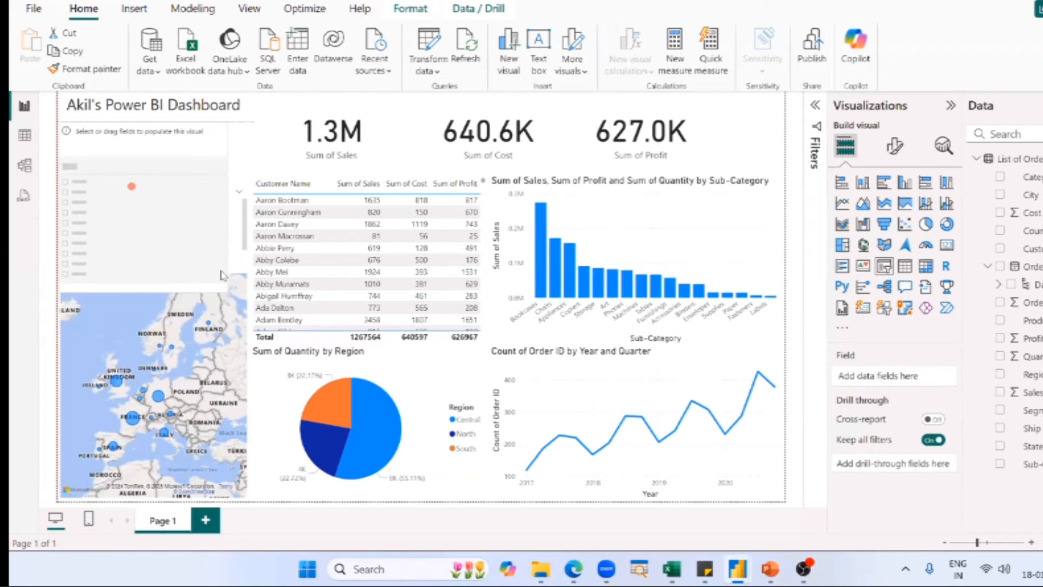
{"action": "left_click", "coordinate": [229, 295]}
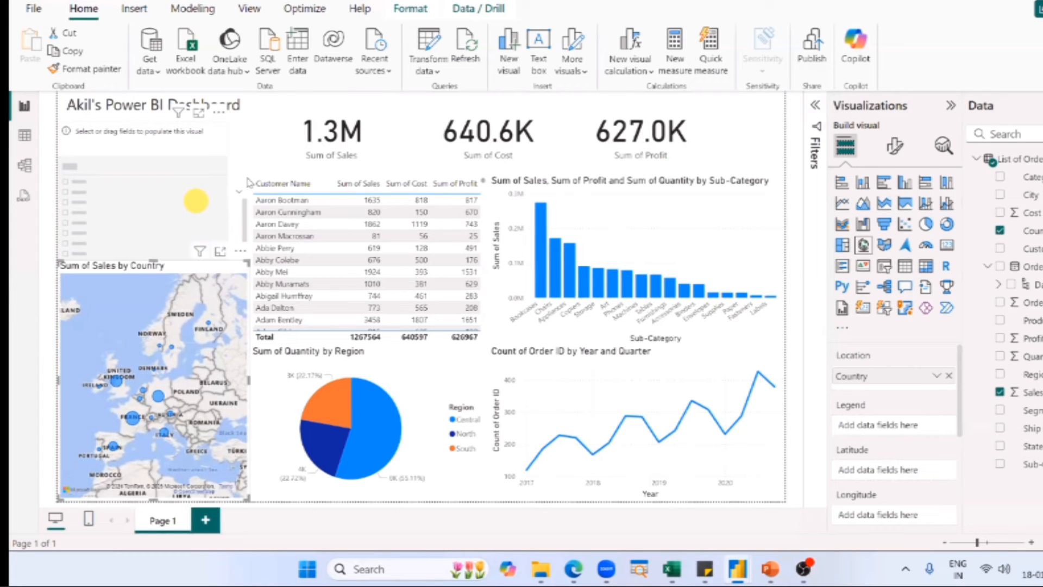
{"action": "left_click", "coordinate": [195, 200]}
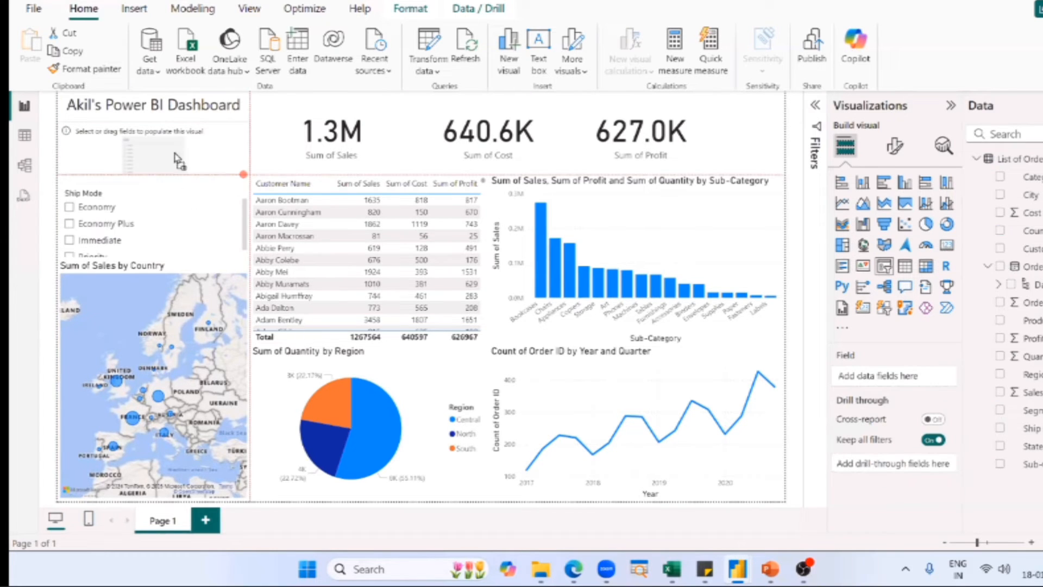
{"action": "left_click_drag", "start_coordinate": [244, 174], "coordinate": [245, 174]}
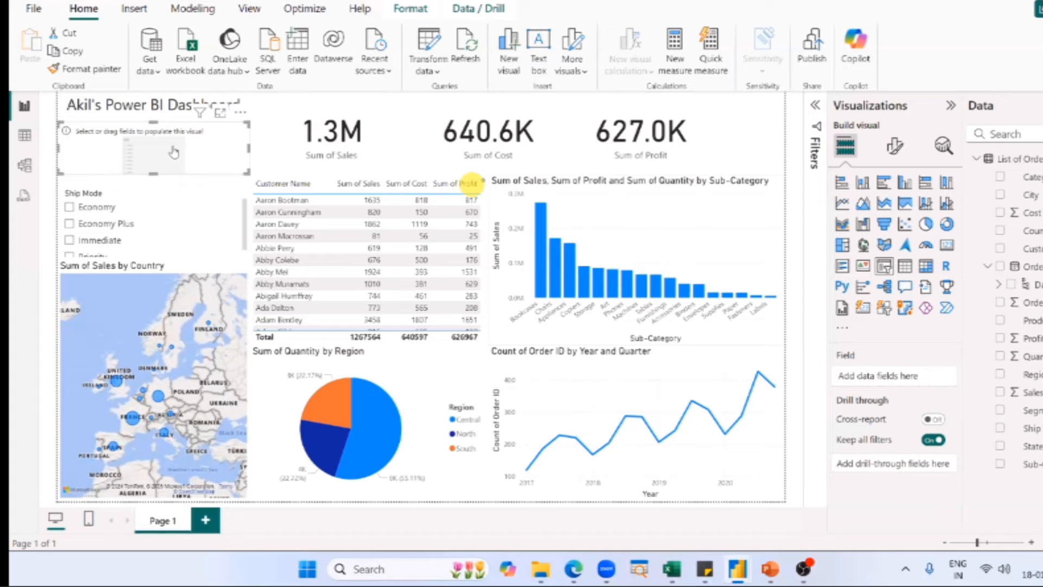
{"action": "left_click_drag", "start_coordinate": [174, 152], "coordinate": [173, 150]}
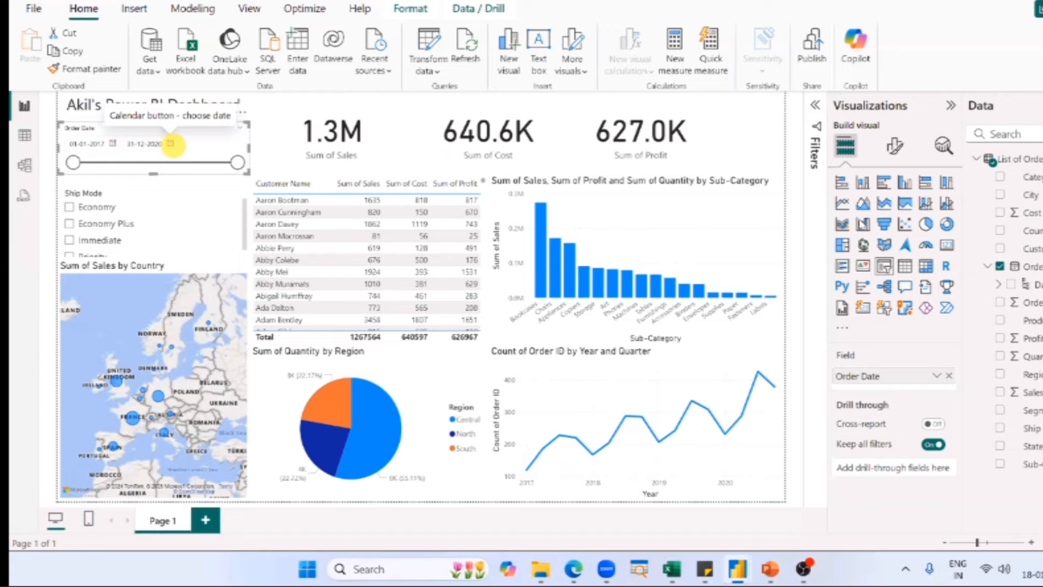
Switch to the PowerPoint presentation and advance from the map chart slide to the Mega Day 2 Session slide.
{"action": "key", "text": "alt+Tab"}
{"action": "key", "text": "alt+Tab"}
{"action": "key", "text": "alt+Tab"}
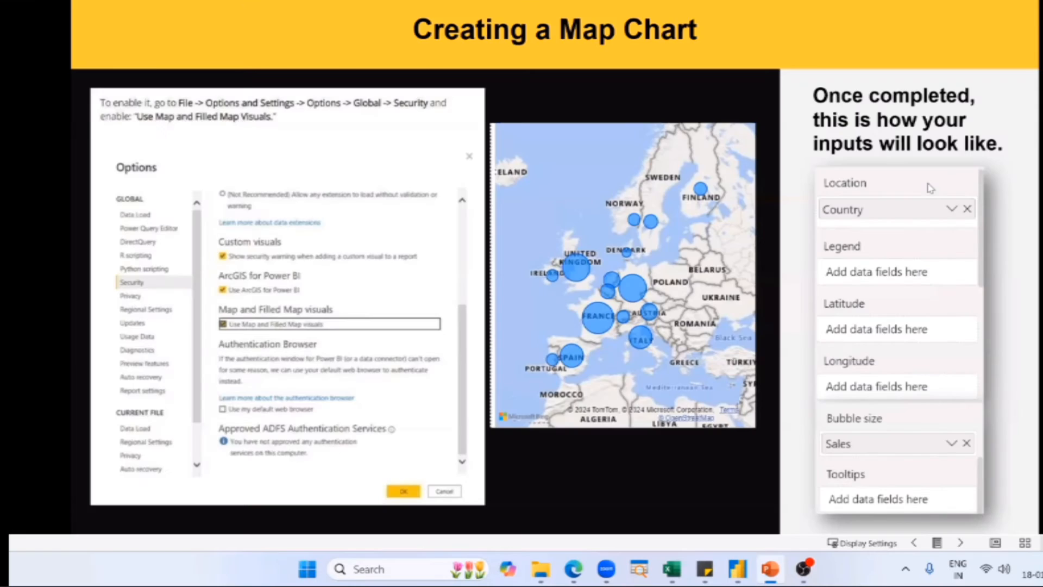
{"action": "key", "text": "Right"}
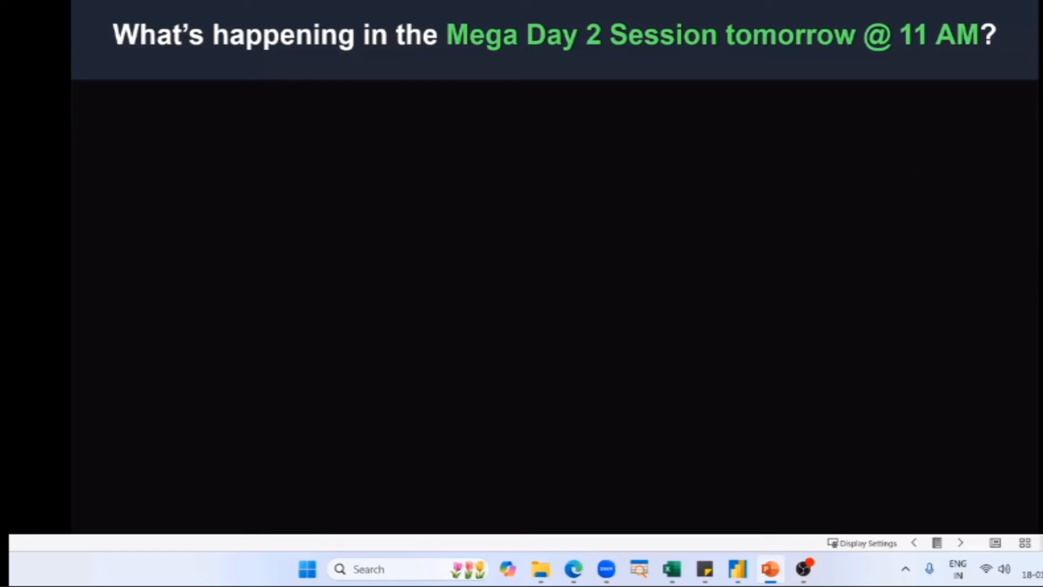
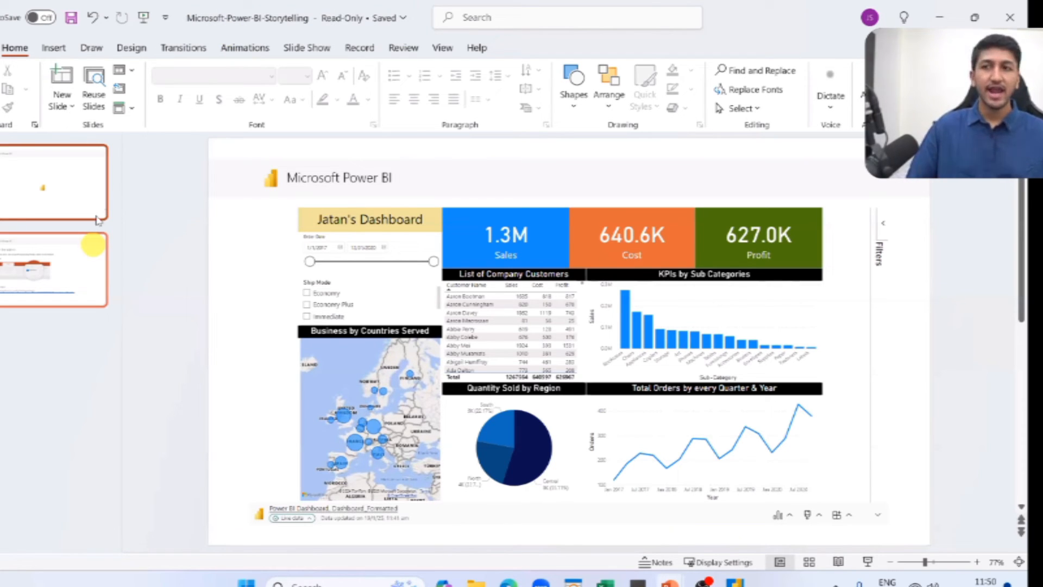
Replace the two slides before the dashboard slide with a title slide headed "Company Performance (FY24-25)".
{"action": "left_click", "coordinate": [64, 150]}
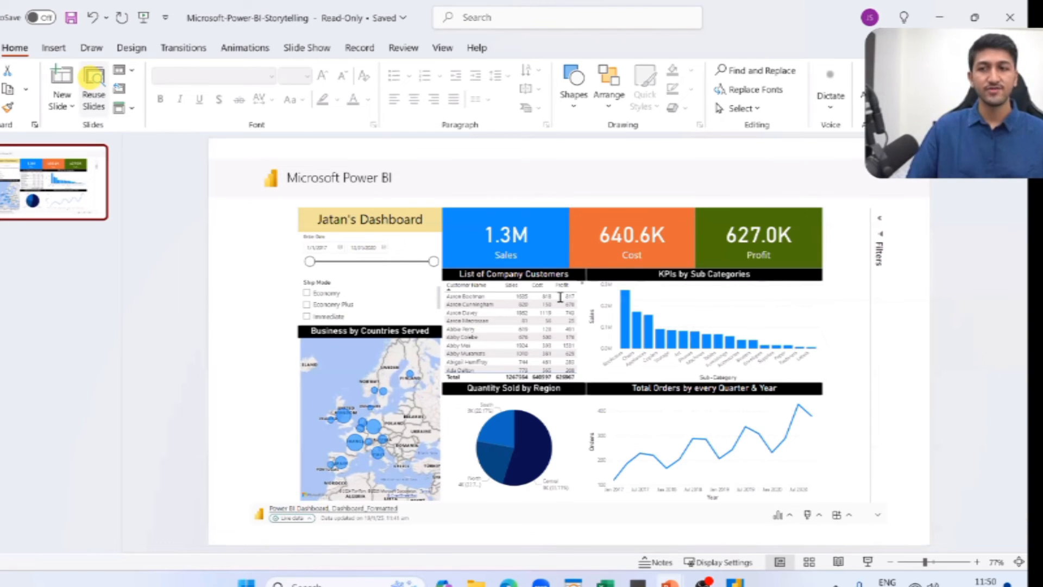
{"action": "left_click", "coordinate": [560, 297]}
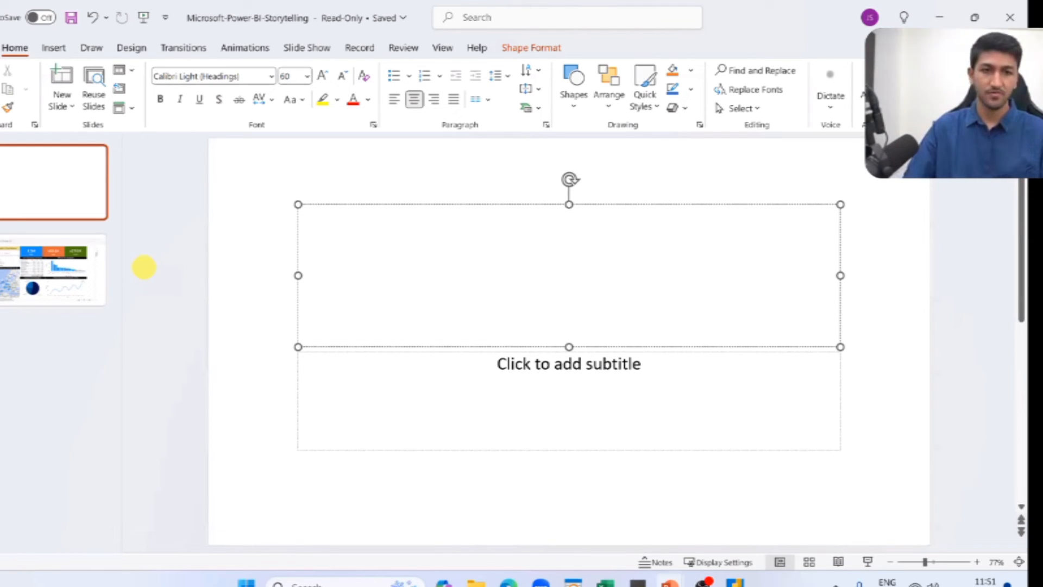
{"action": "type", "text": "Company Perf"}
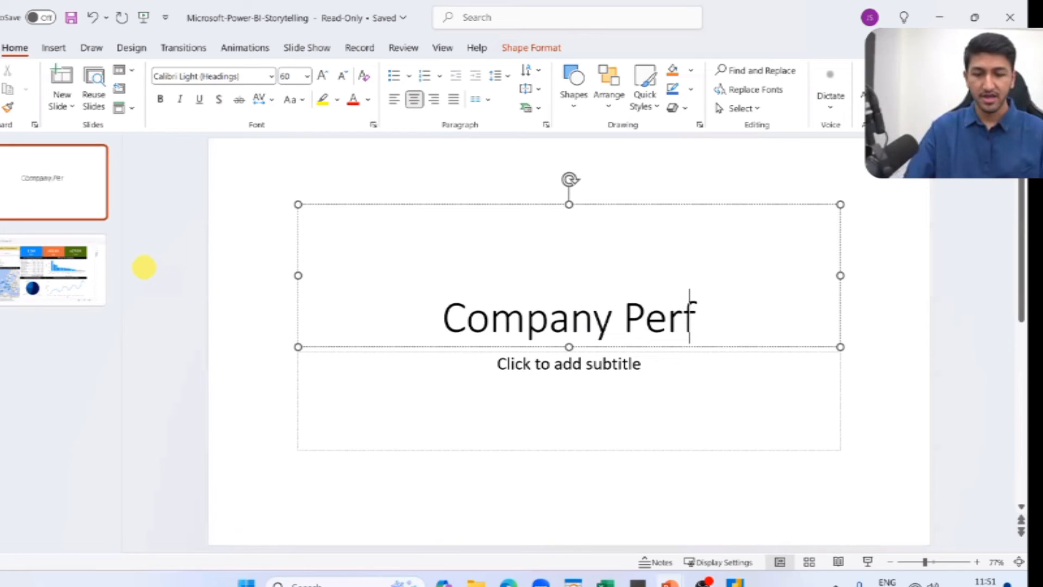
{"action": "type", "text": "ormance (FY"}
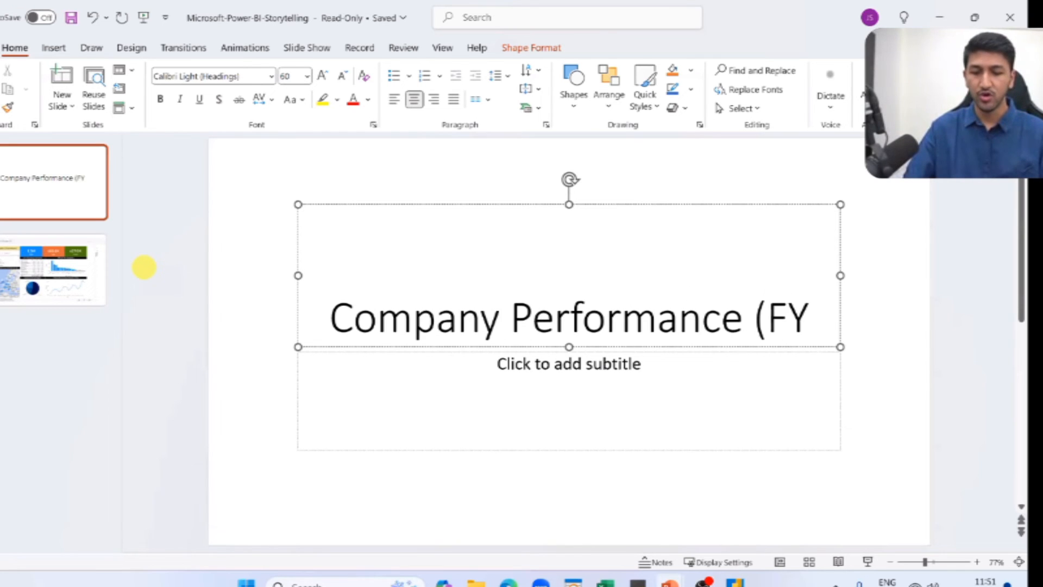
{"action": "type", "text": "24-25)"}
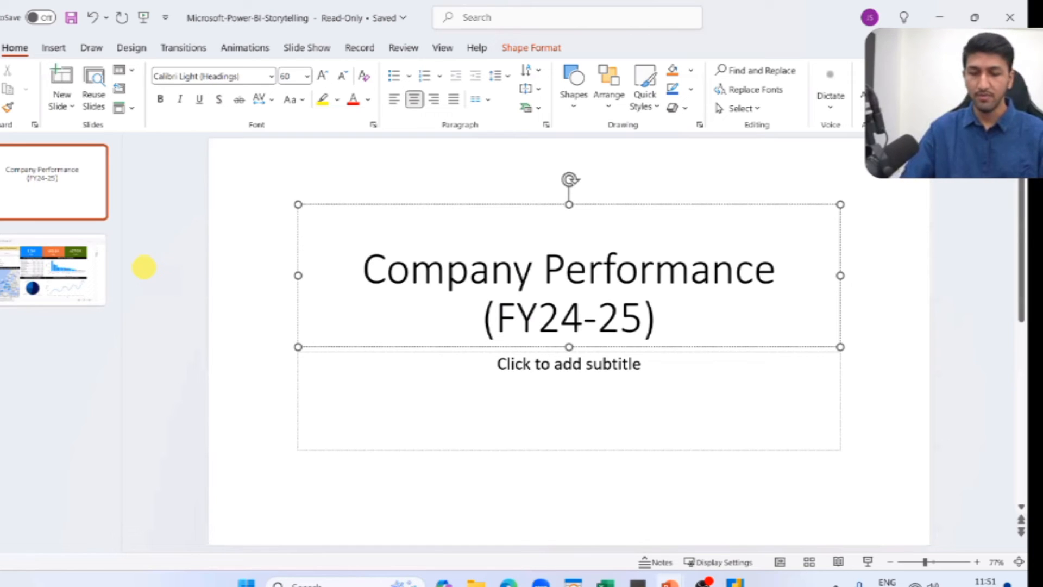
Add a "Made by" subtitle with the author's full name, and apply the Designer layout with a dark blue background behind the title.
{"action": "left_click", "coordinate": [581, 382]}
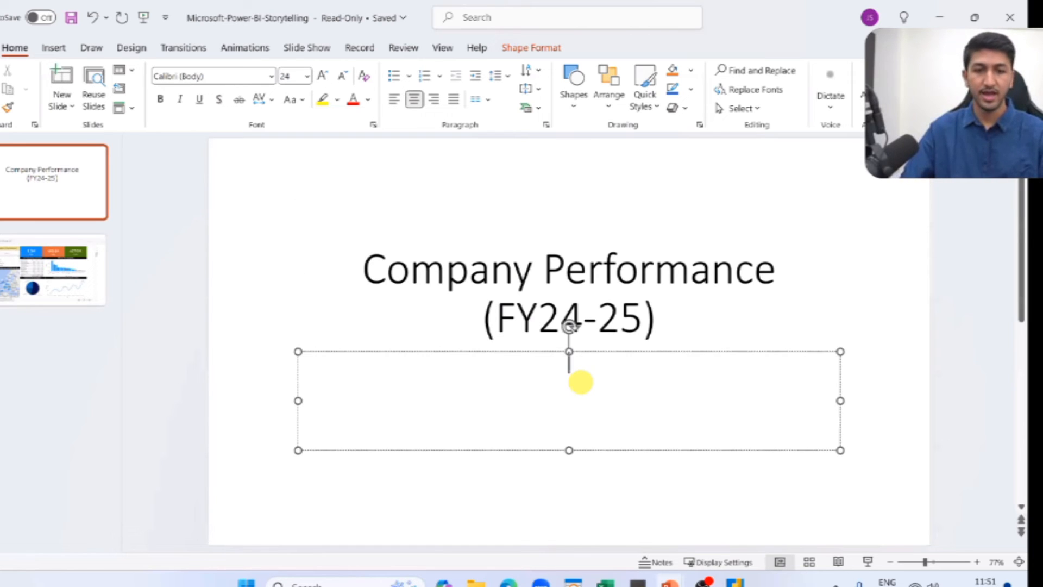
{"action": "type", "text": "Made by"}
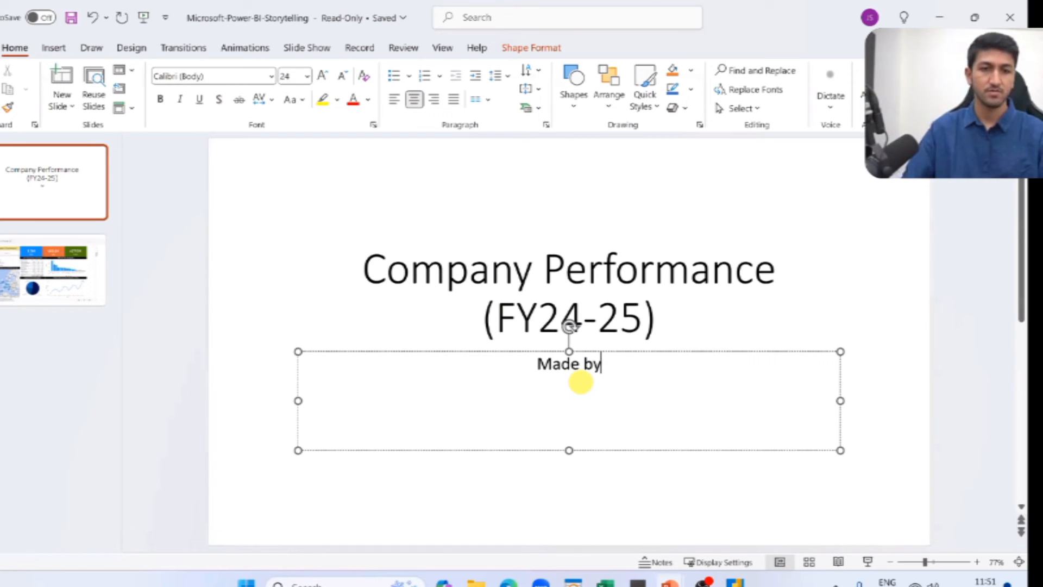
{"action": "type", "text": " Jata"}
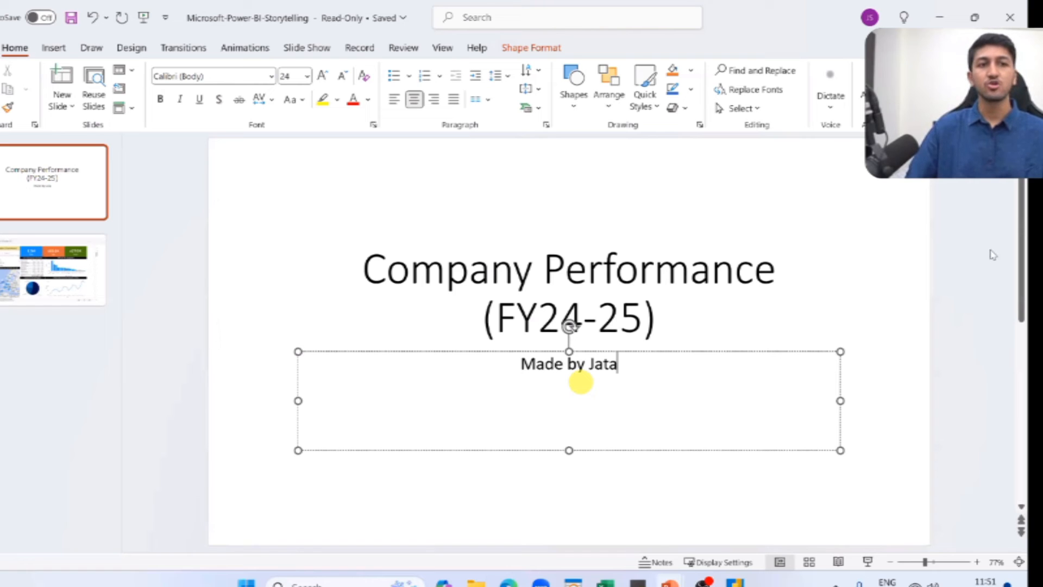
{"action": "type", "text": "n Shah"}
{"action": "left_click", "coordinate": [990, 251]}
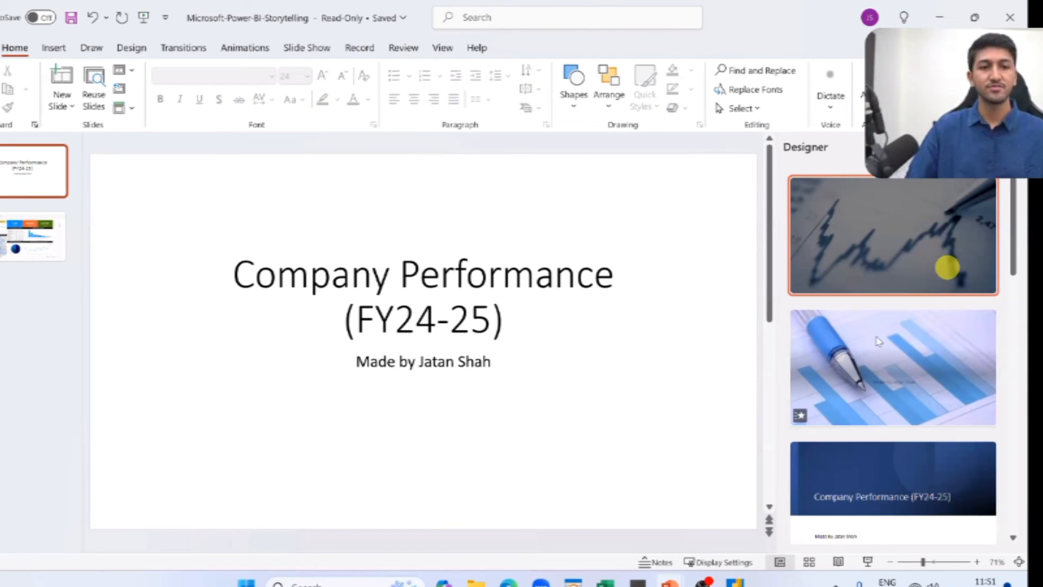
{"action": "scroll", "coordinate": [879, 341], "scroll_direction": "down", "scroll_amount": 3}
{"action": "left_click", "coordinate": [867, 354]}
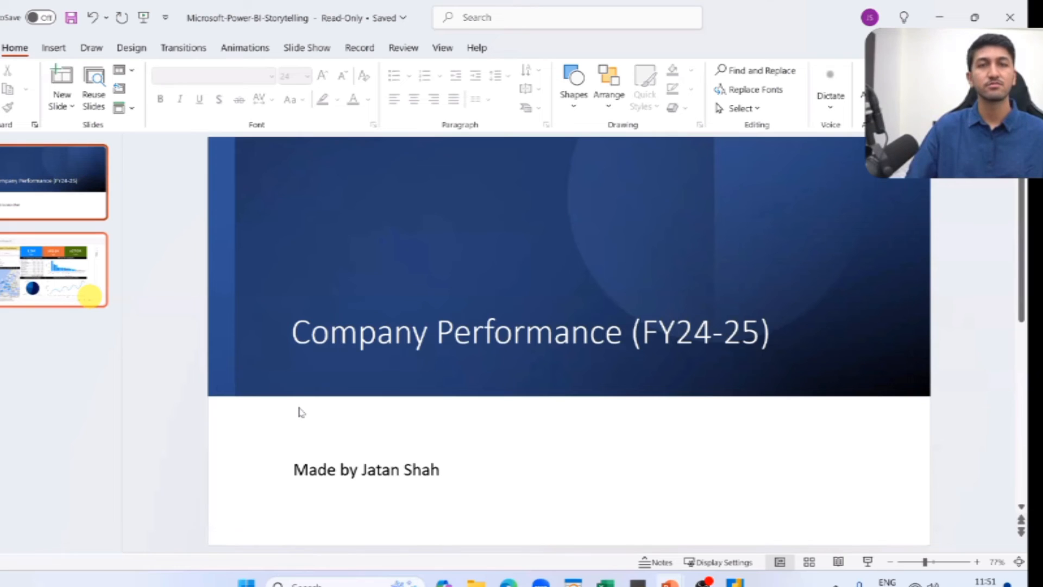
Show the dashboard slide in Reading View and browse the List of Company Customers table.
{"action": "left_click", "coordinate": [90, 296]}
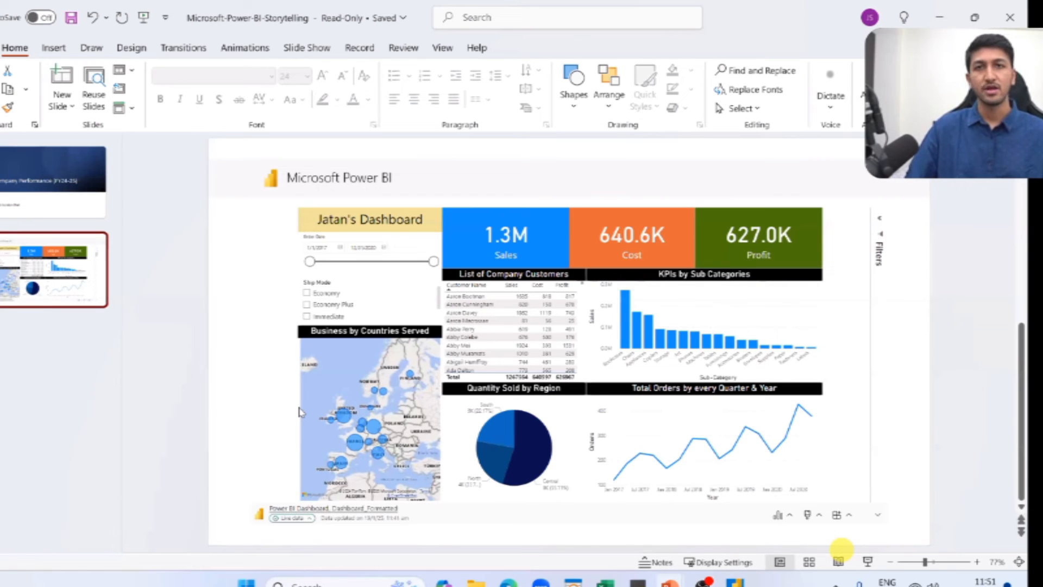
{"action": "left_click", "coordinate": [838, 561]}
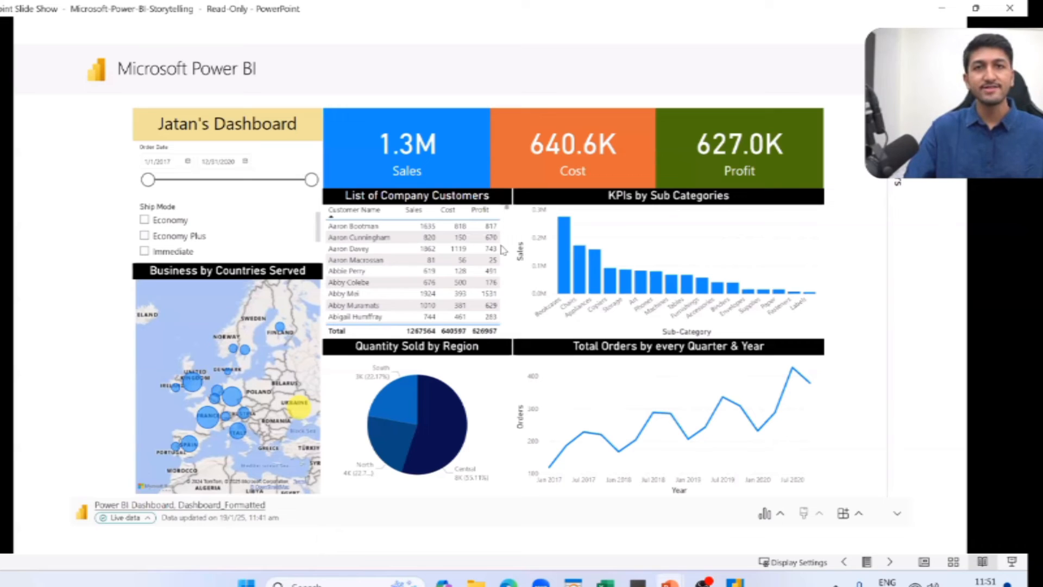
{"action": "scroll", "coordinate": [505, 294], "scroll_direction": "down", "scroll_amount": 3}
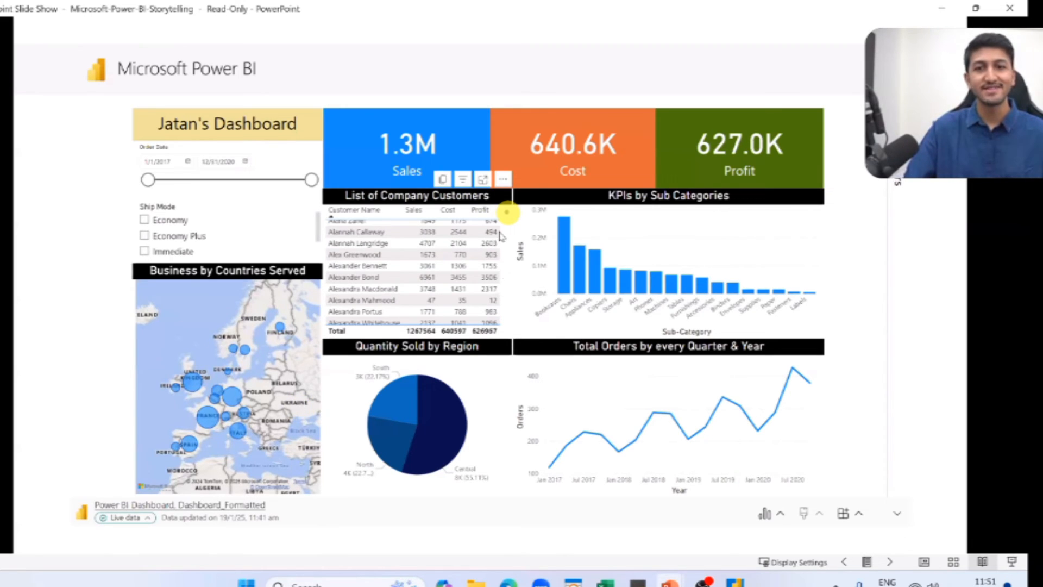
{"action": "mouse_move", "coordinate": [502, 238]}
{"action": "left_mouse_down"}
{"action": "mouse_move", "coordinate": [503, 296]}
{"action": "mouse_move", "coordinate": [498, 253]}
{"action": "left_mouse_up"}
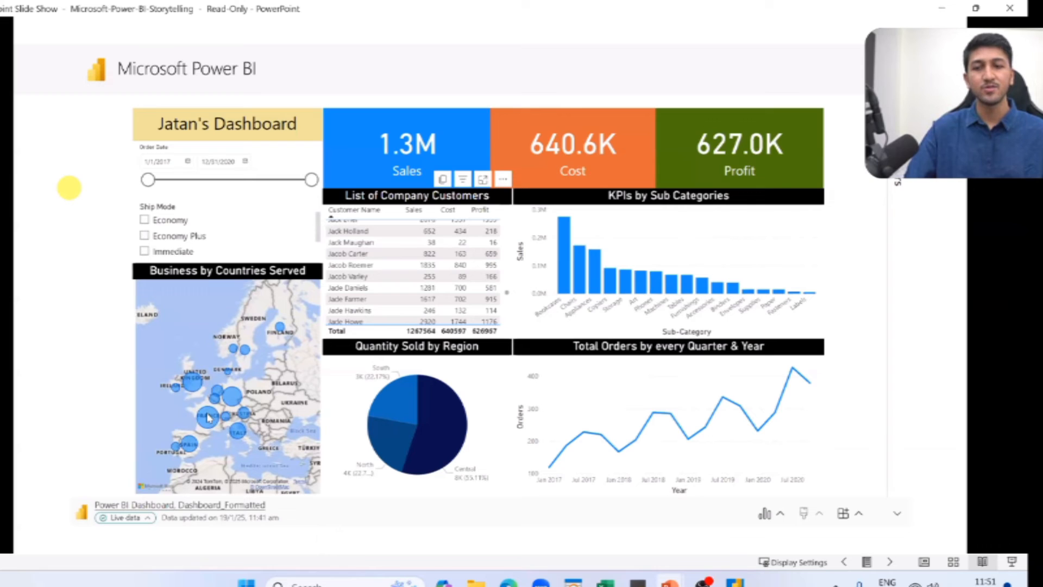
Cross-filter the live dashboard by the United Kingdom, France and the bubble west of Poland, try the sub-category bars, and clear the filters.
{"action": "left_click", "coordinate": [193, 382]}
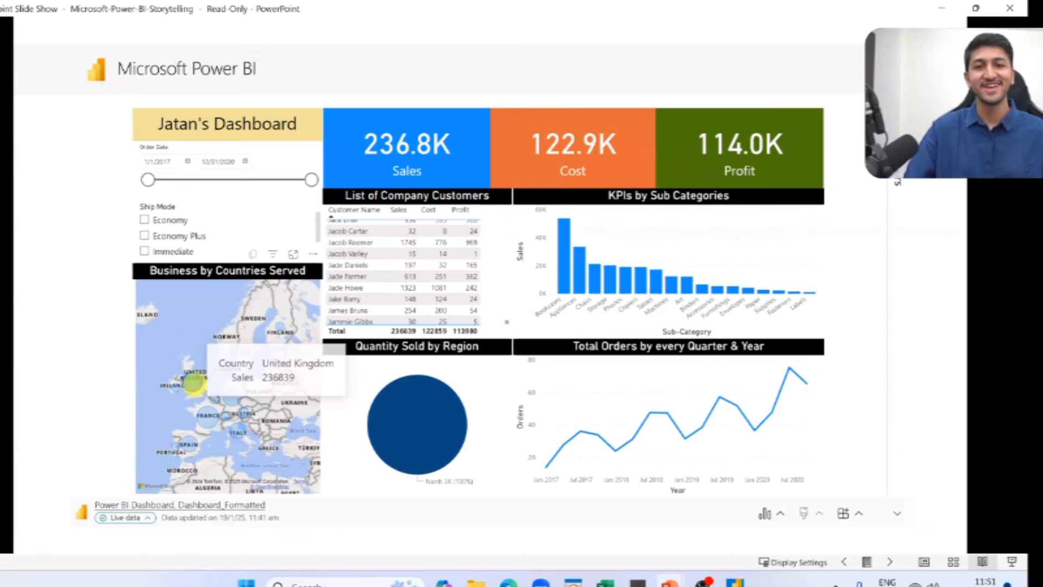
{"action": "left_click", "coordinate": [208, 417]}
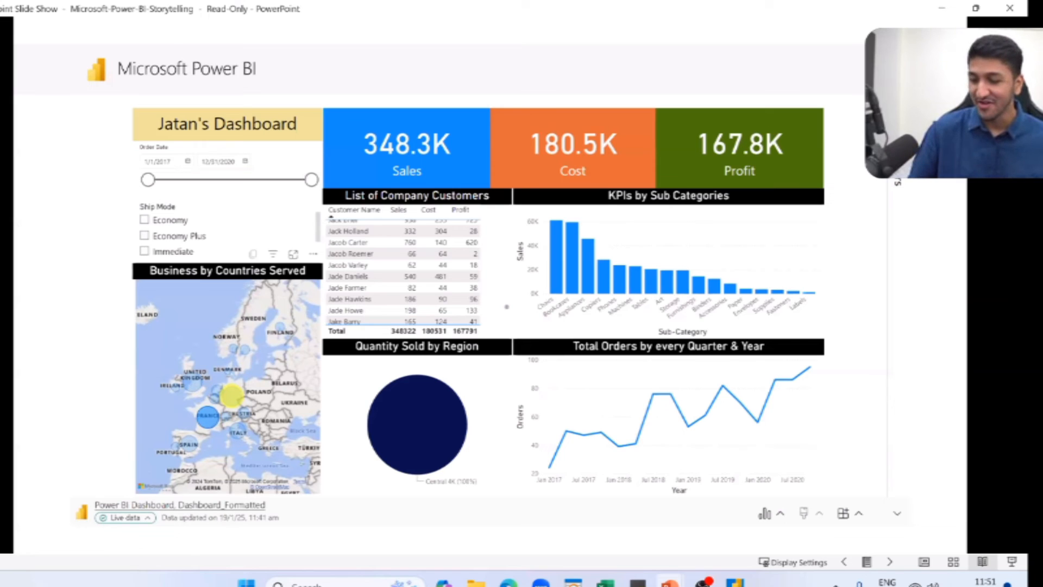
{"action": "left_click", "coordinate": [232, 396]}
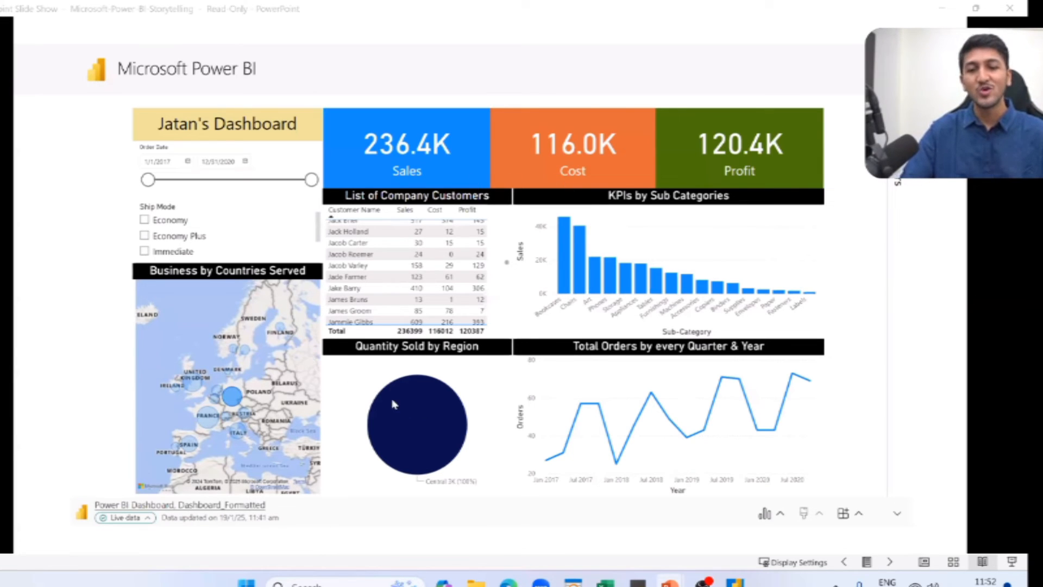
{"action": "left_click", "coordinate": [421, 405]}
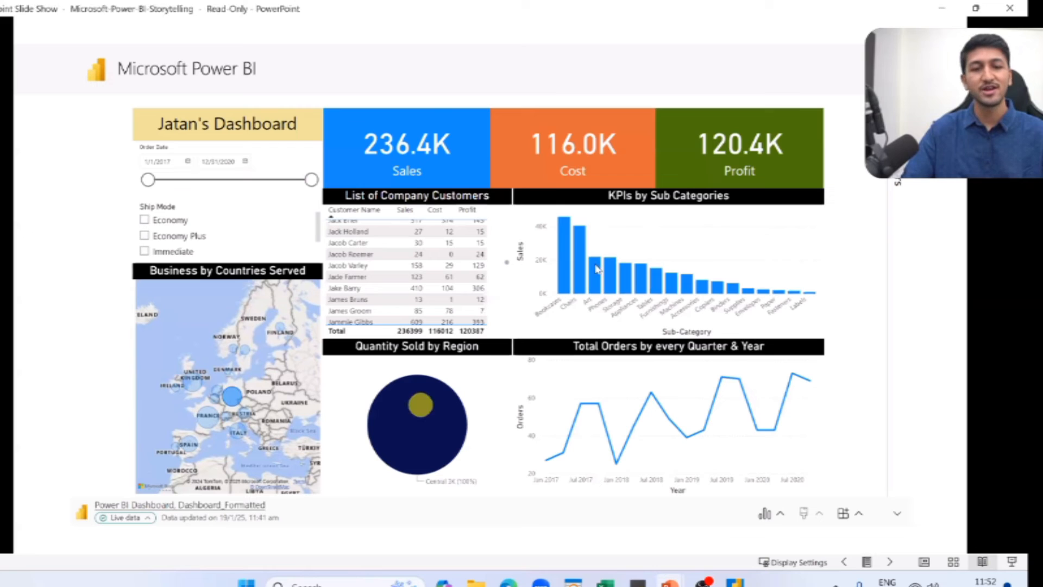
{"action": "left_click", "coordinate": [512, 390]}
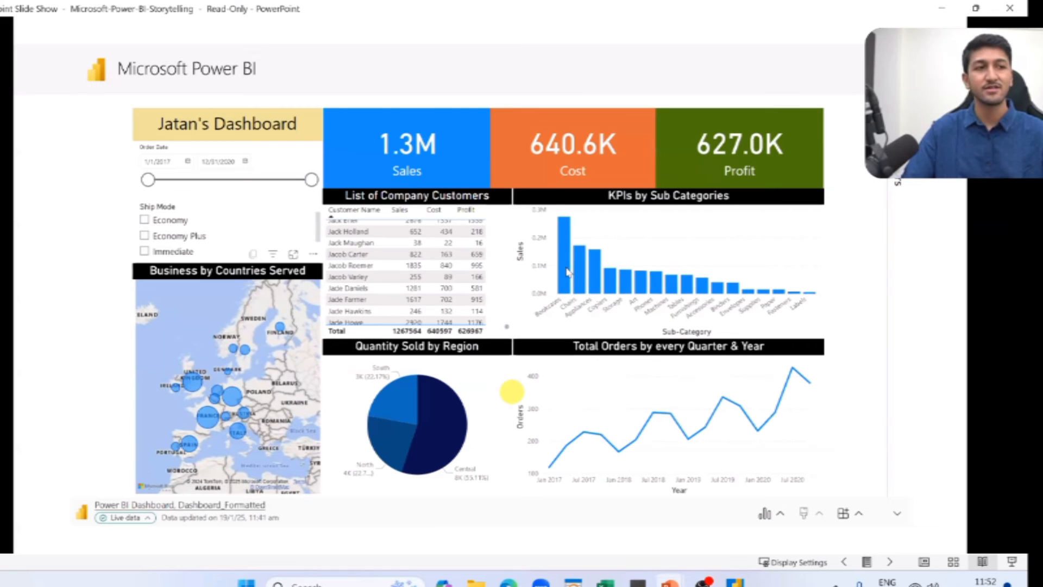
{"action": "left_click", "coordinate": [565, 268]}
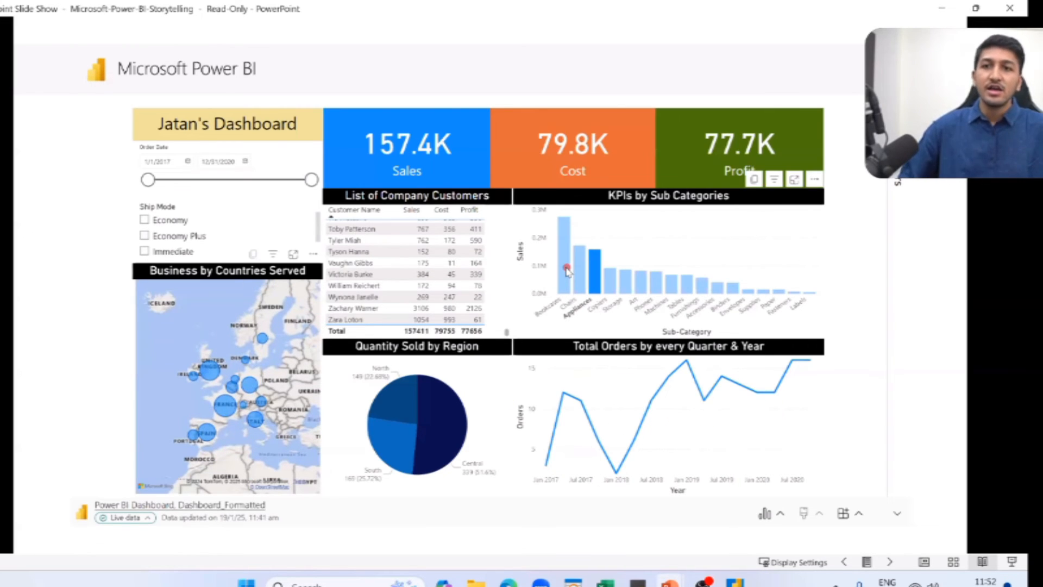
{"action": "left_click", "coordinate": [566, 270]}
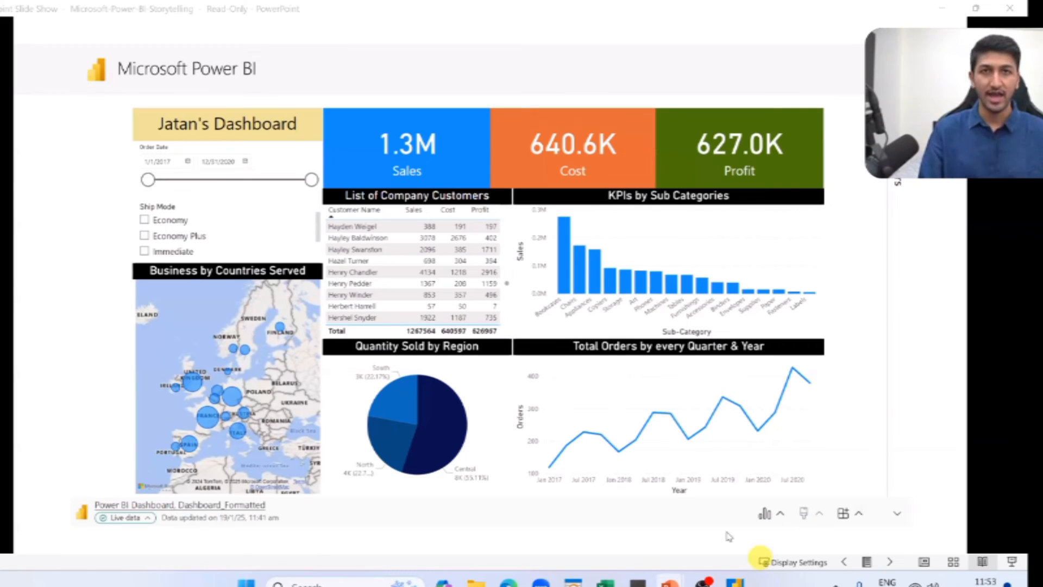
Minimize the storytelling slide show and switch to the Power BI Dashboard report in the Edge browser.
{"action": "mouse_move", "coordinate": [736, 583]}
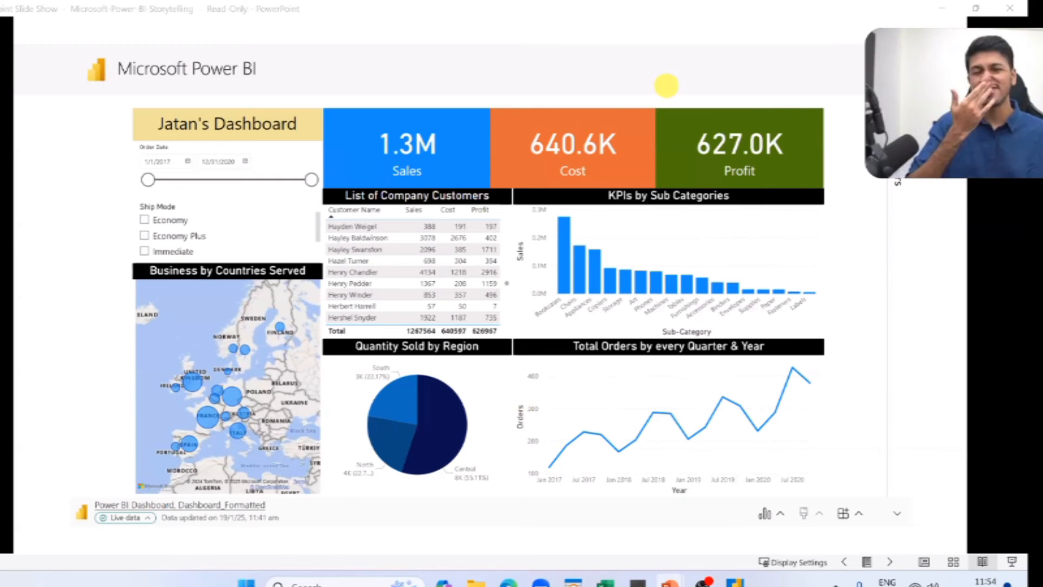
{"action": "left_click", "coordinate": [942, 9]}
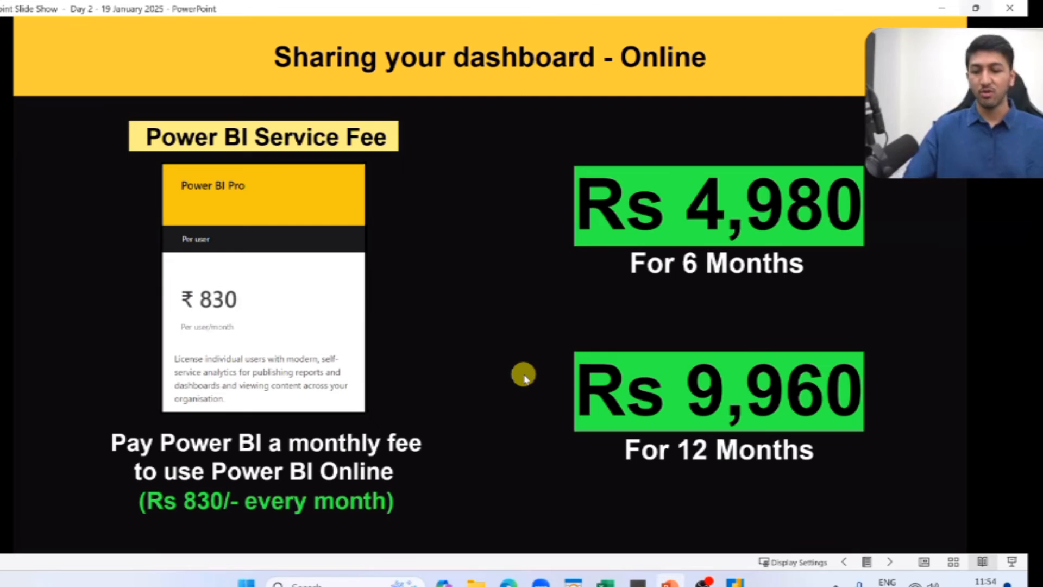
{"action": "key", "text": "alt+Tab"}
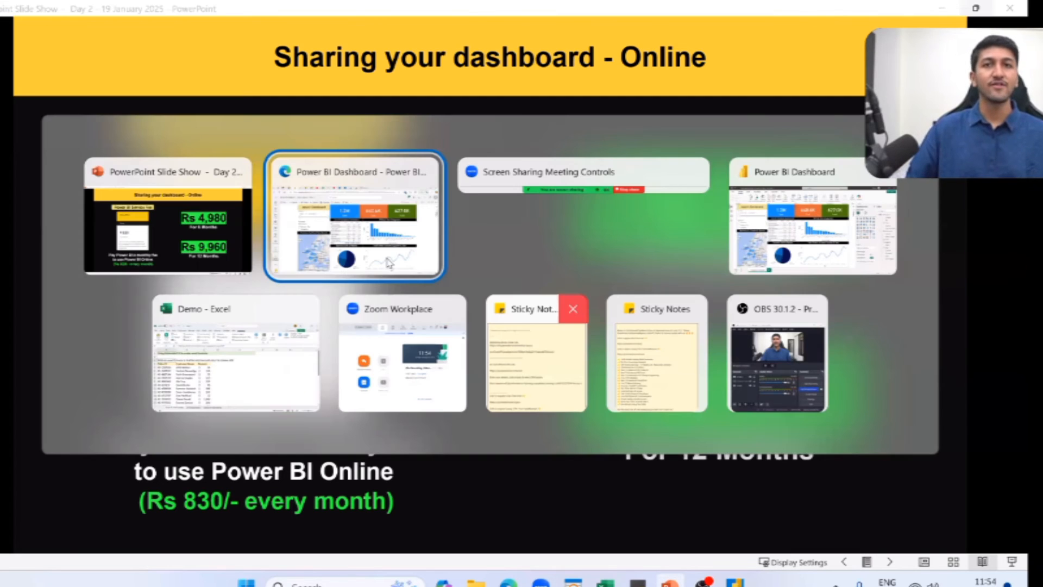
{"action": "left_click", "coordinate": [389, 263]}
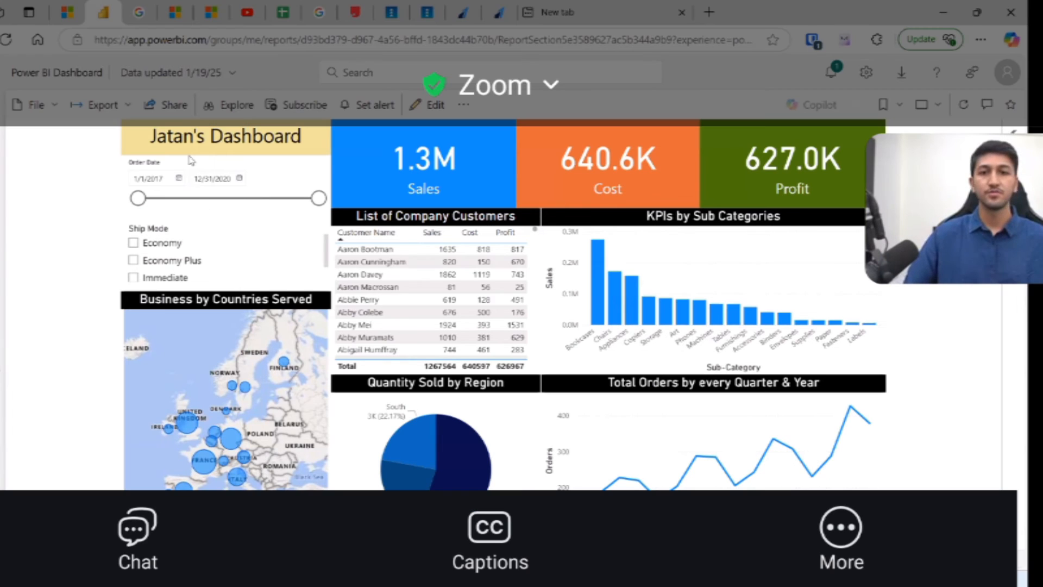
Display the Embed report options for the Power BI Dashboard report.
{"action": "left_click", "coordinate": [35, 110]}
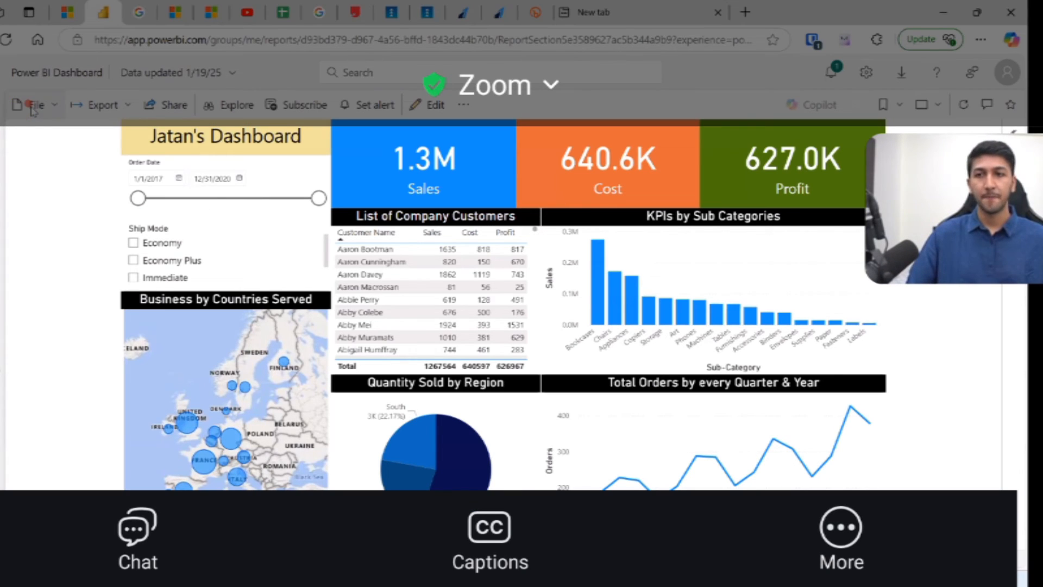
{"action": "left_click", "coordinate": [38, 109]}
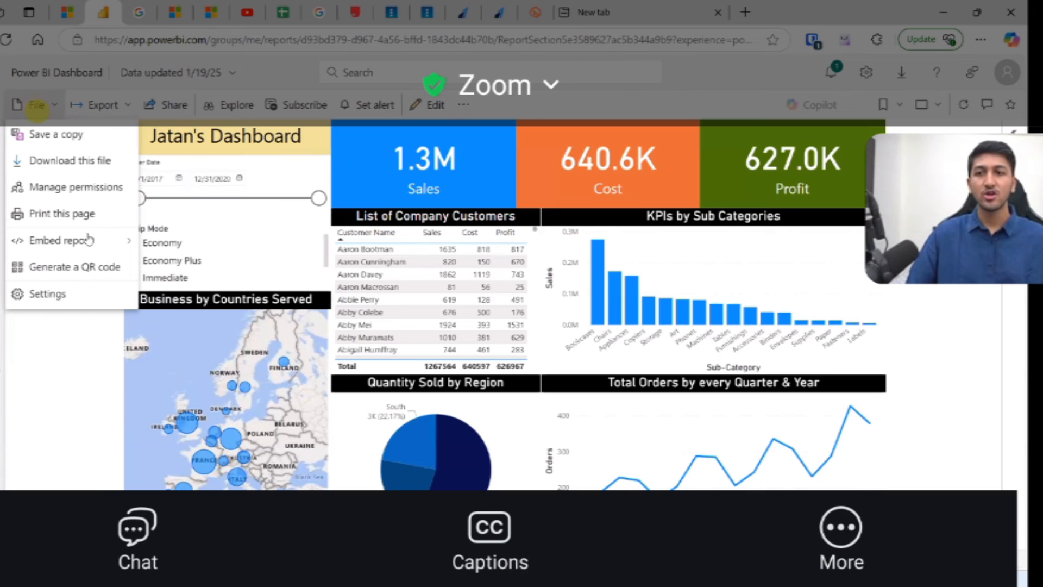
{"action": "left_click", "coordinate": [83, 217]}
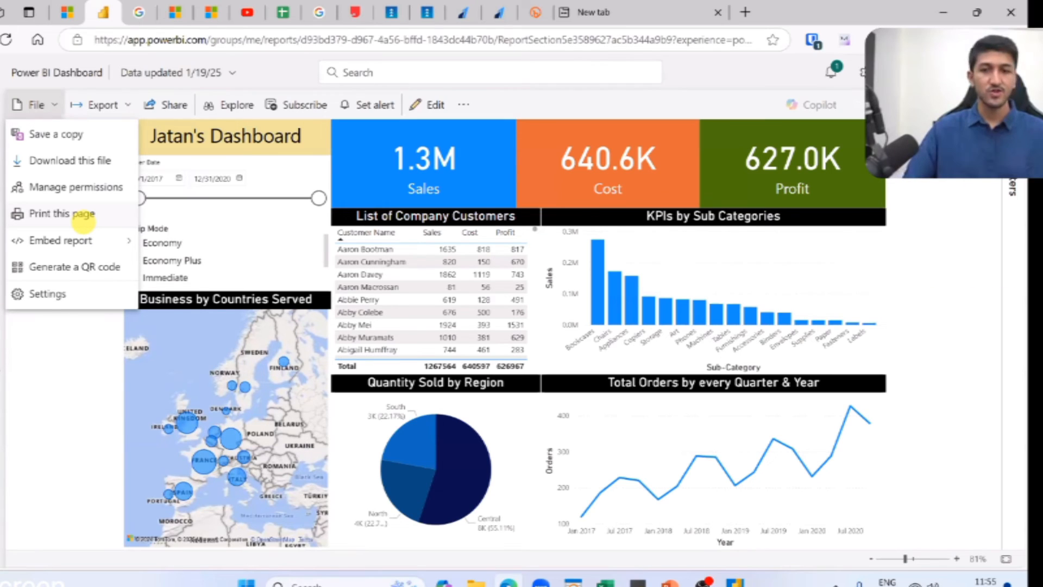
{"action": "mouse_move", "coordinate": [87, 237]}
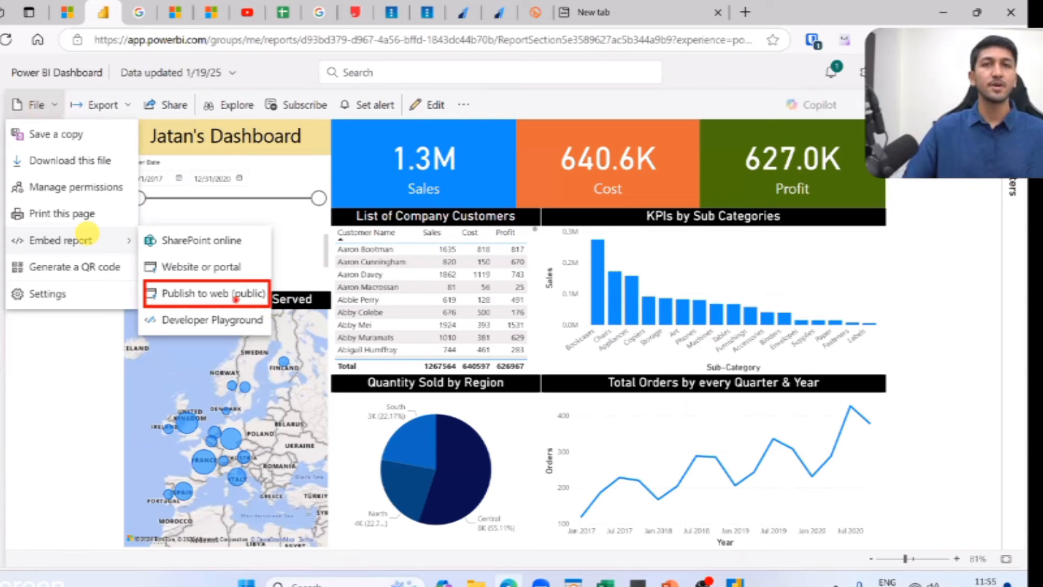
Mark the File, Embed report and Publish to web (public) commands with red pen annotations, and clear the markup.
{"action": "left_click_drag", "start_coordinate": [267, 297], "coordinate": [233, 299]}
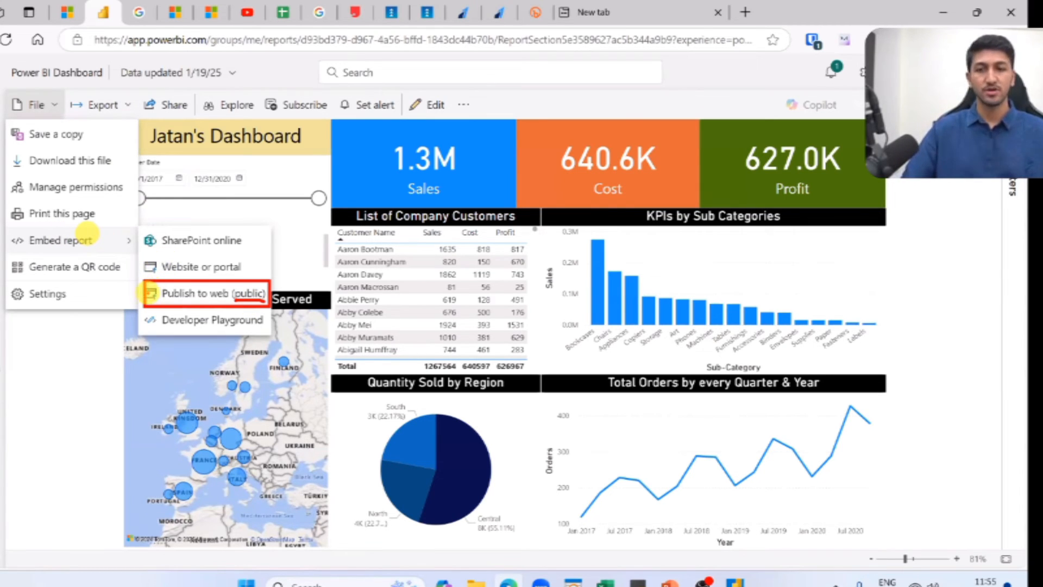
{"action": "left_click", "coordinate": [11, 109]}
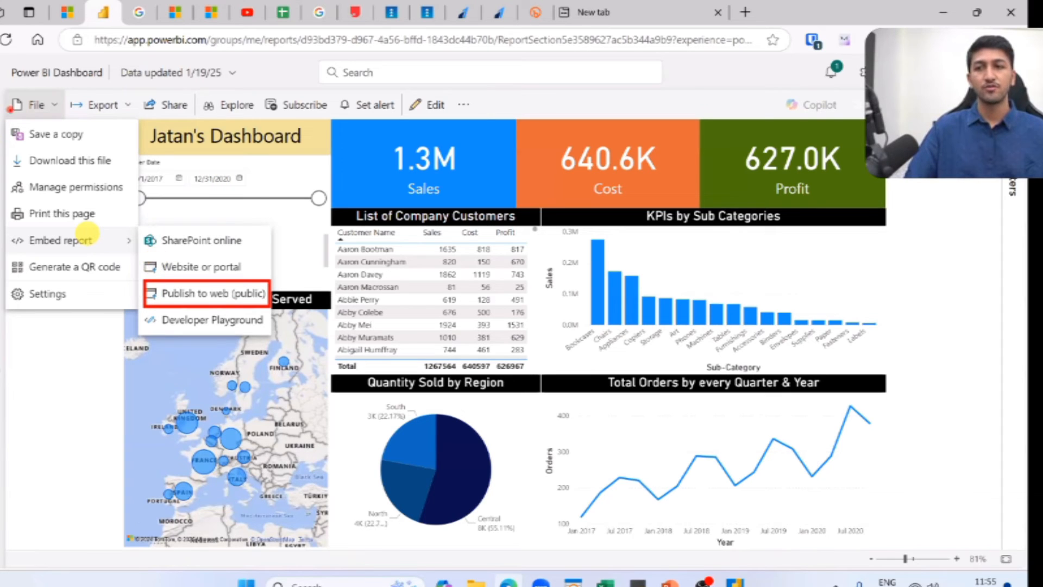
{"action": "left_click_drag", "start_coordinate": [83, 237], "coordinate": [99, 235]}
{"action": "left_click_drag", "start_coordinate": [155, 297], "coordinate": [168, 289]}
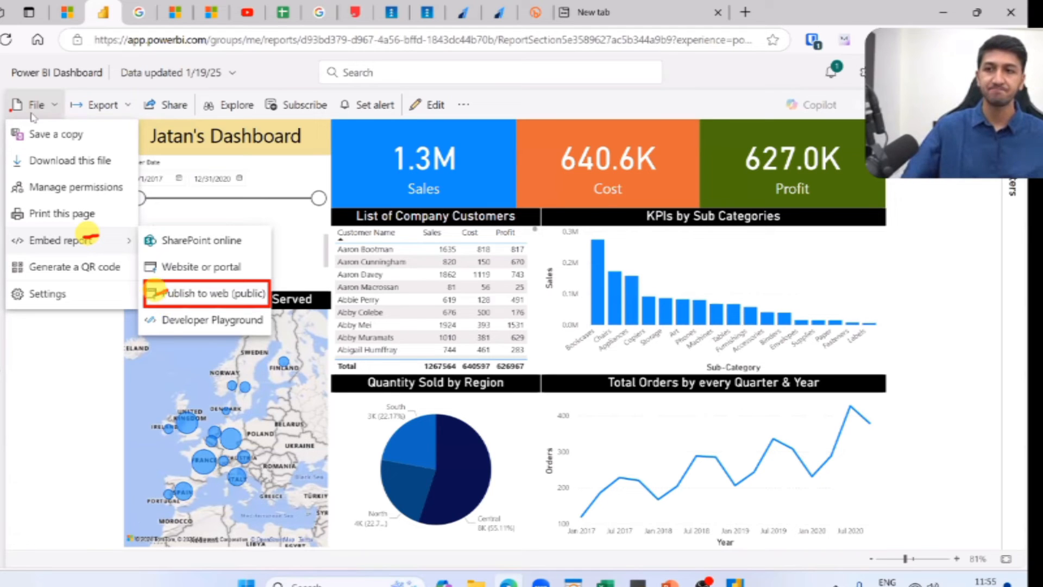
{"action": "key", "text": "Escape"}
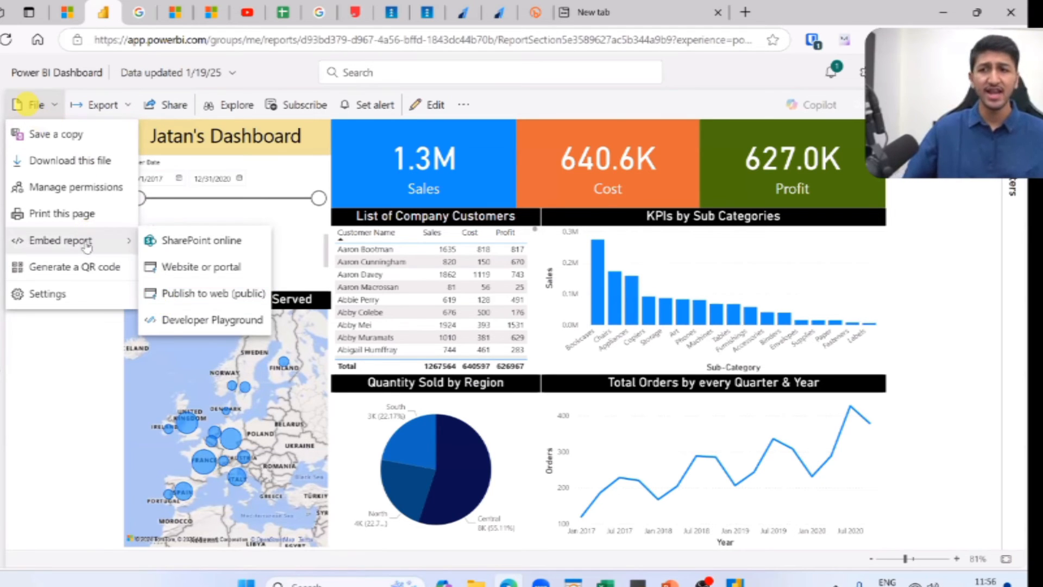
Publish the Power BI Dashboard report to the web by creating a public embed code, and close the sharing details.
{"action": "left_click", "coordinate": [220, 296]}
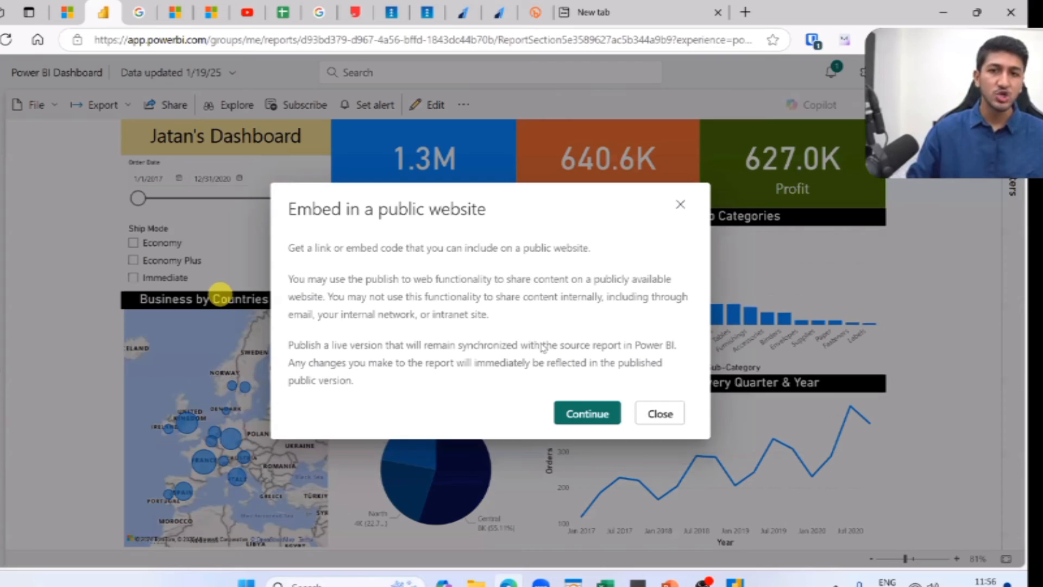
{"action": "left_click", "coordinate": [585, 415]}
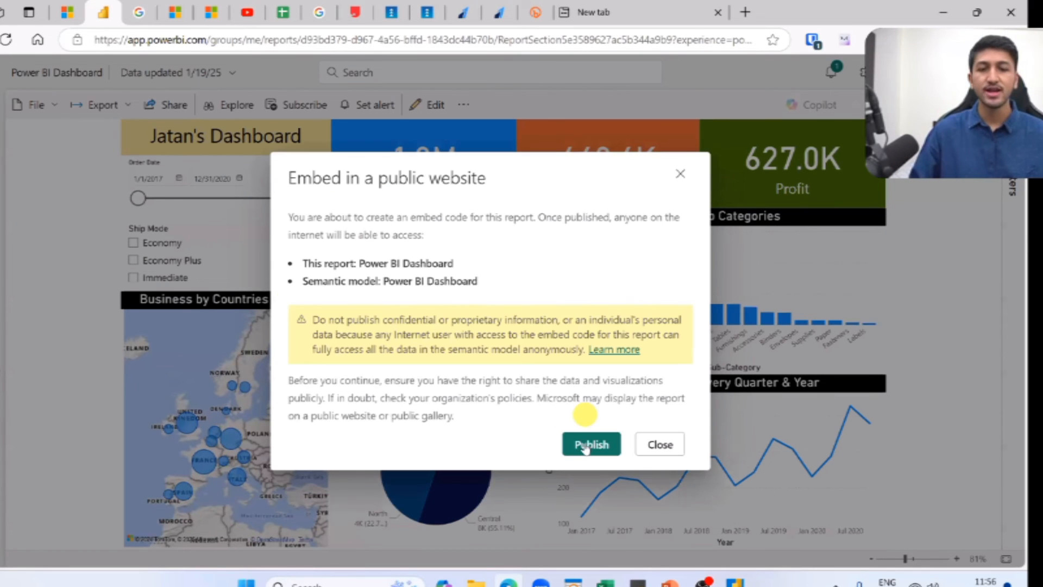
{"action": "left_click", "coordinate": [588, 445]}
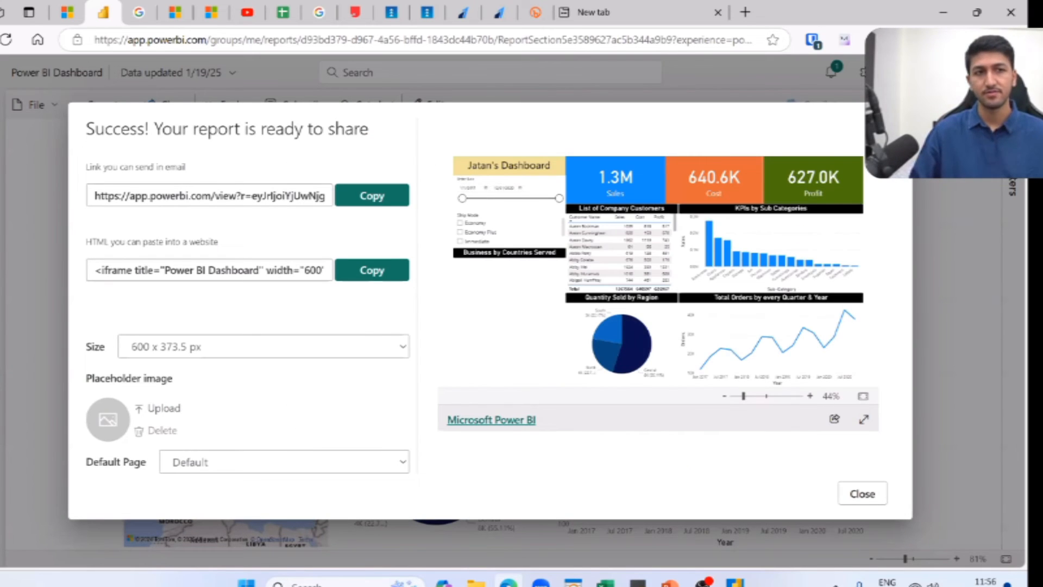
{"action": "left_click", "coordinate": [37, 175]}
Reopen the report's Publish to web (public) embed code and copy the link meant for sending in email.
{"action": "left_click", "coordinate": [36, 105]}
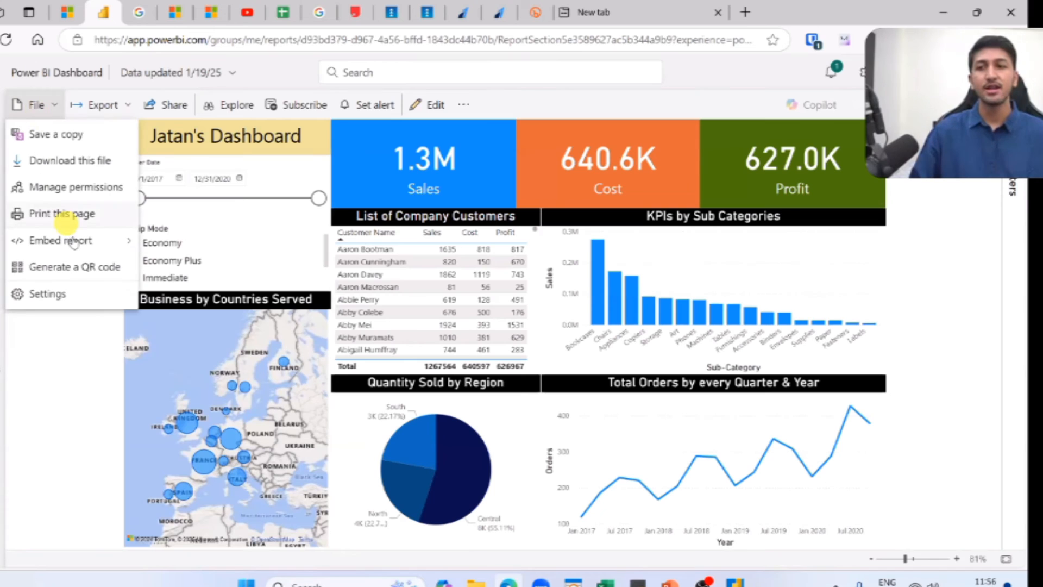
{"action": "left_click", "coordinate": [76, 240]}
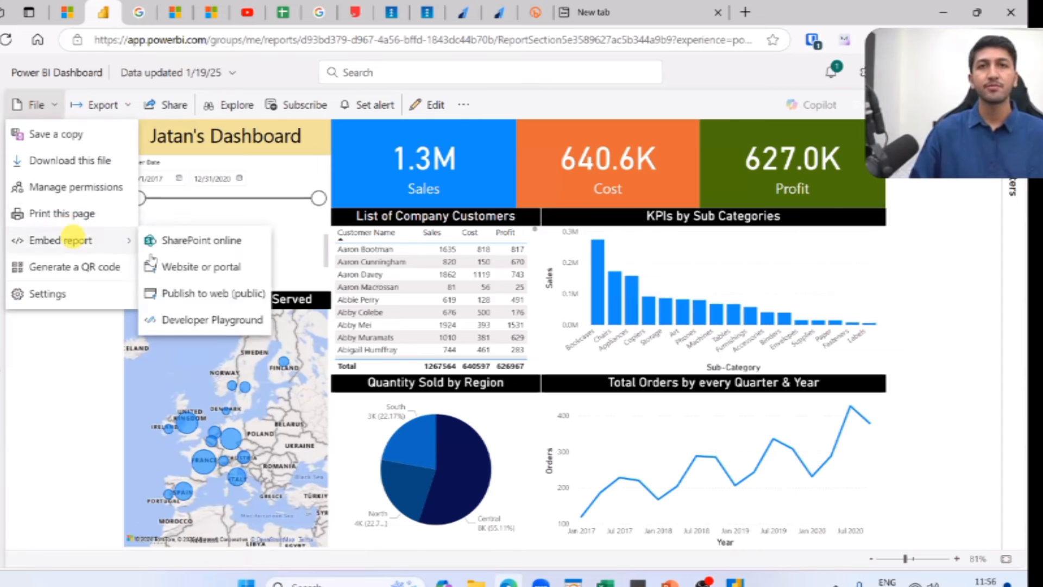
{"action": "left_click", "coordinate": [163, 293]}
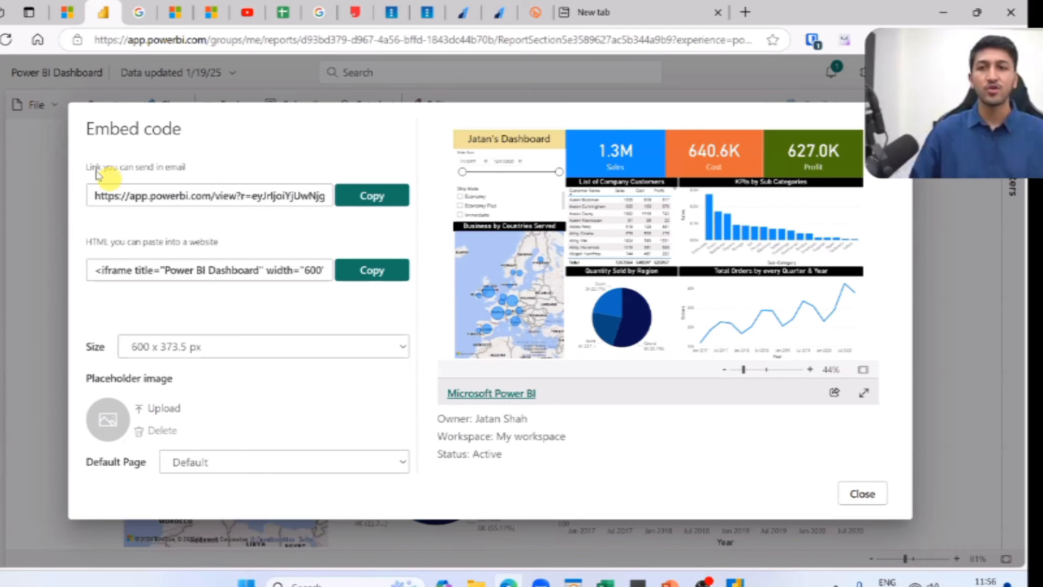
{"action": "left_click_drag", "start_coordinate": [90, 168], "coordinate": [160, 175]}
{"action": "left_click", "coordinate": [258, 169]}
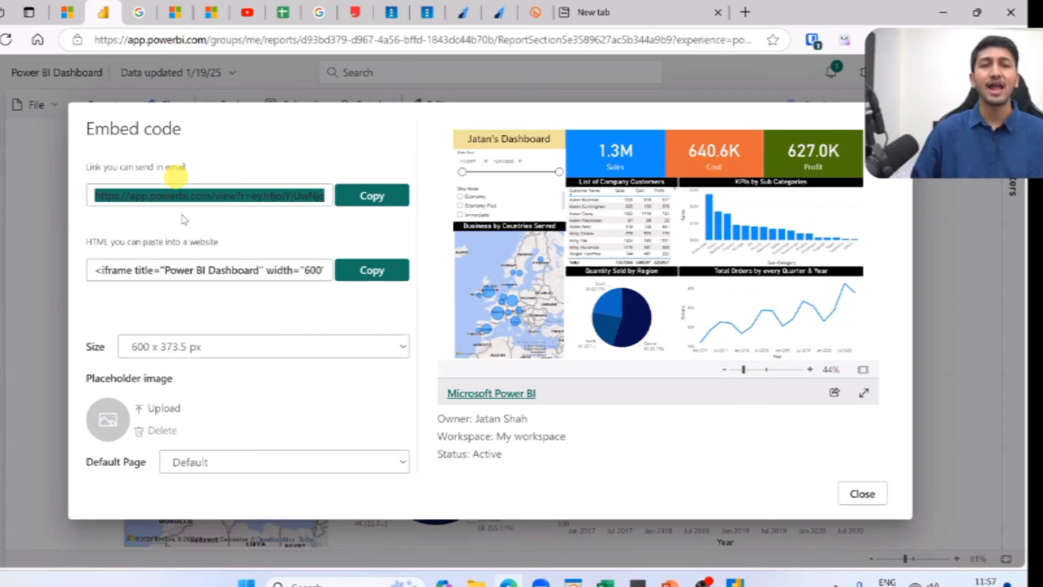
{"action": "left_click", "coordinate": [117, 271]}
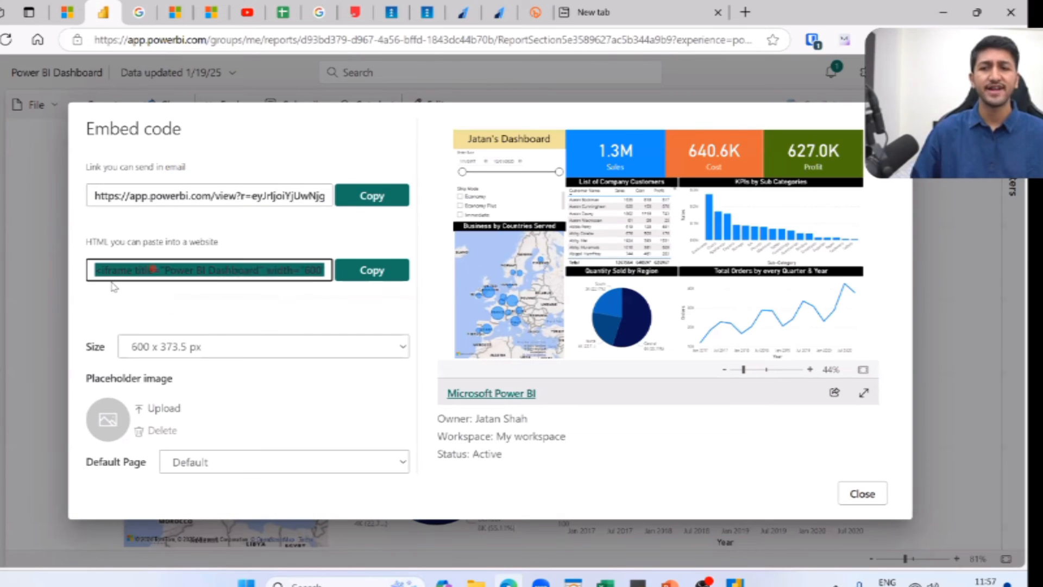
{"action": "left_click", "coordinate": [351, 196]}
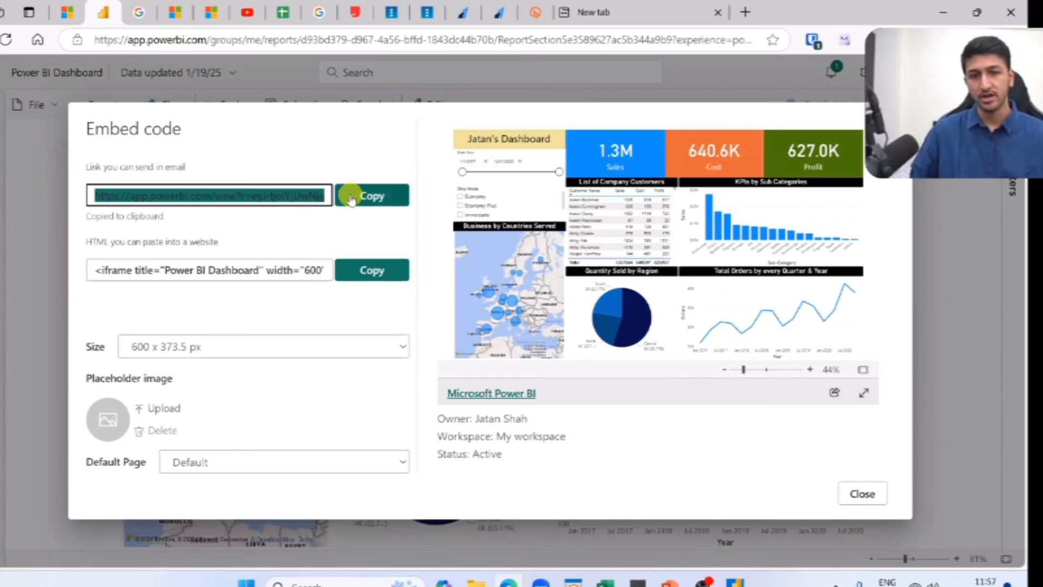
{"action": "left_click", "coordinate": [350, 200]}
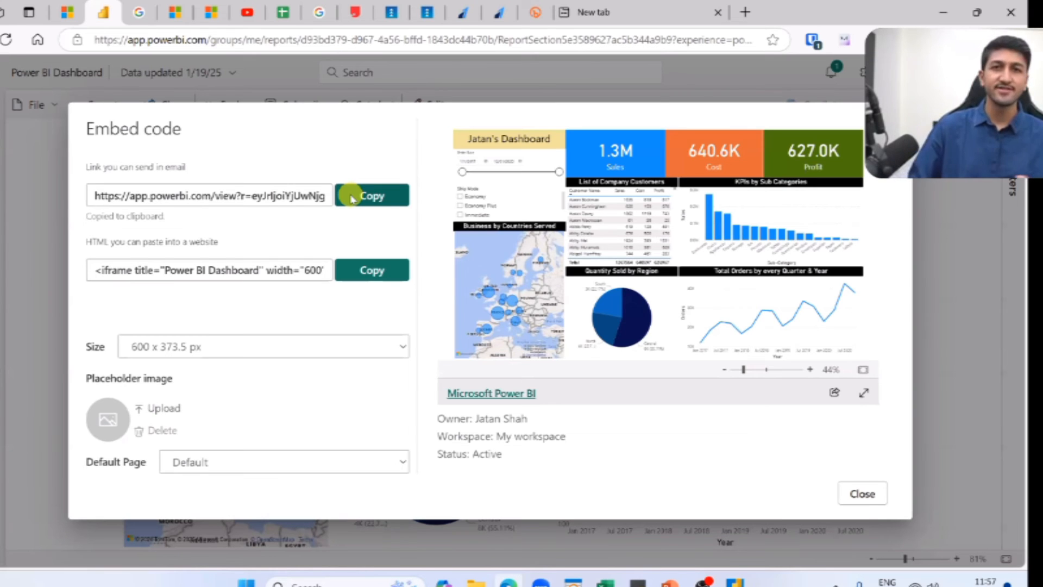
Open a new InPrivate browser window and load the copied public report link in it.
{"action": "key", "text": "ctrl+shift+n"}
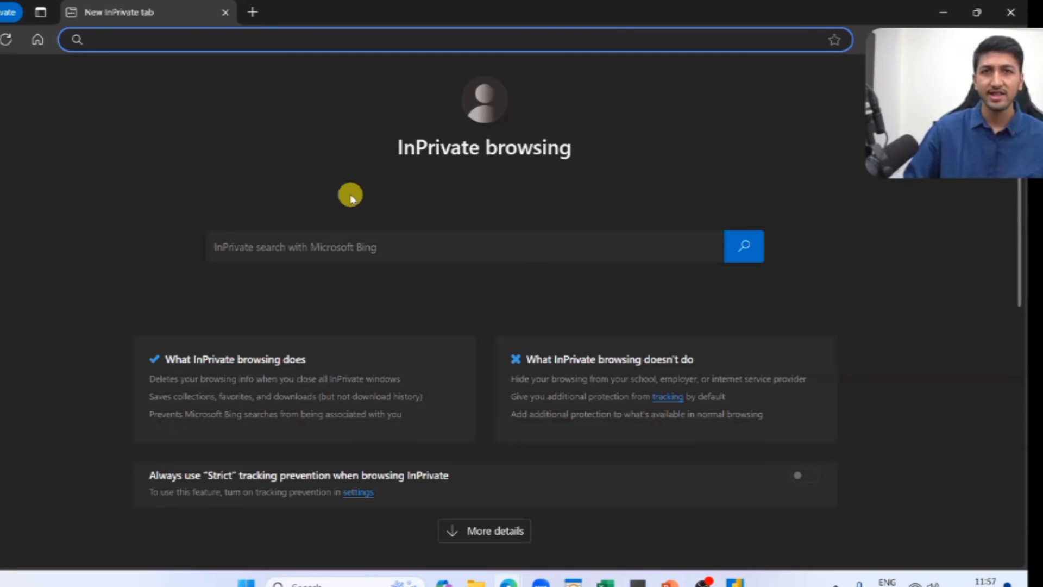
{"action": "left_click", "coordinate": [389, 149]}
{"action": "left_click_drag", "start_coordinate": [594, 148], "coordinate": [590, 145]}
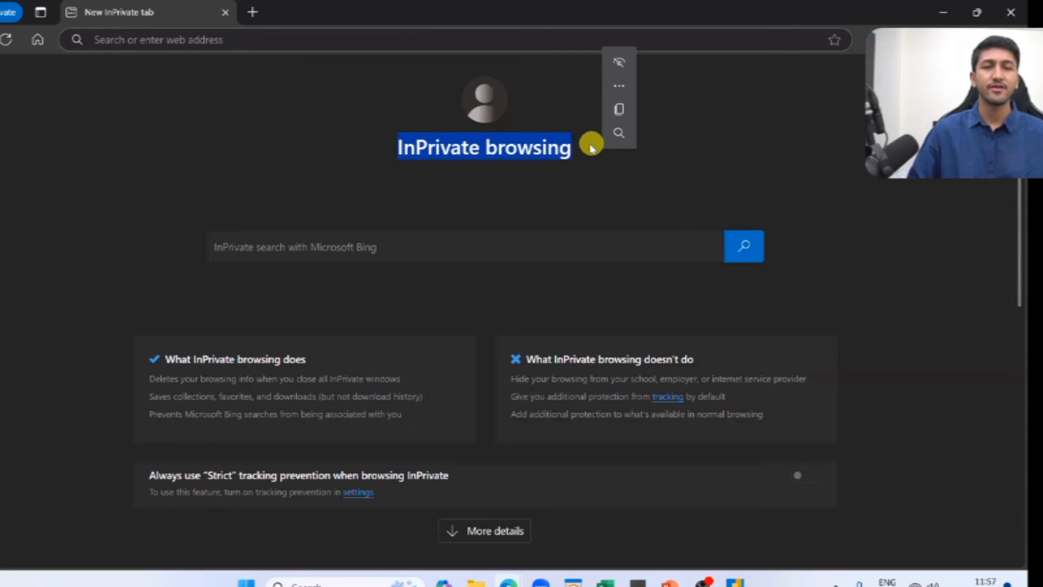
{"action": "left_click", "coordinate": [361, 93]}
{"action": "left_click", "coordinate": [373, 33]}
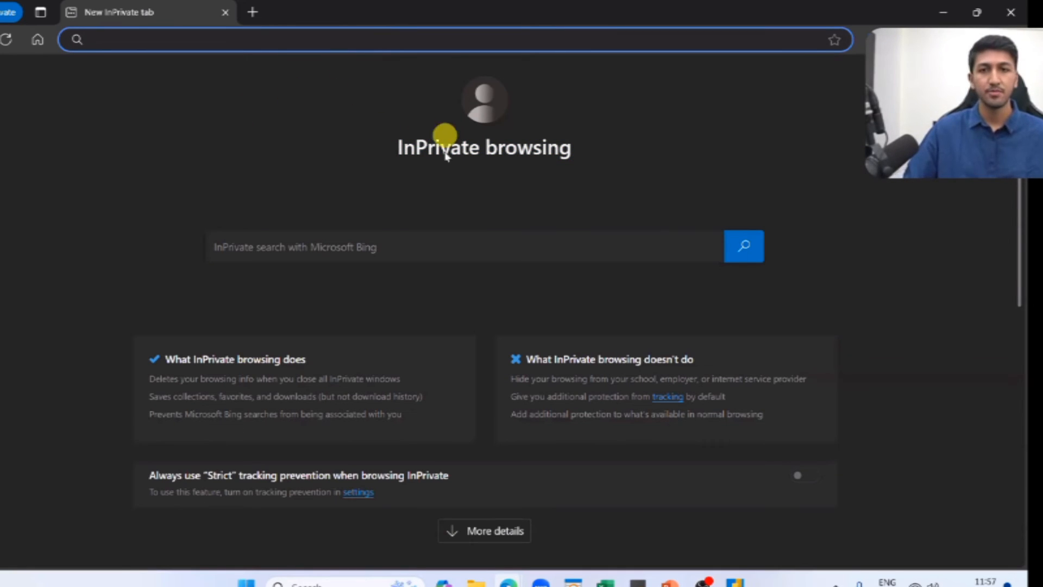
{"action": "left_click_drag", "start_coordinate": [376, 150], "coordinate": [620, 139]}
{"action": "left_click", "coordinate": [389, 48]}
{"action": "key", "text": "ctrl+v"}
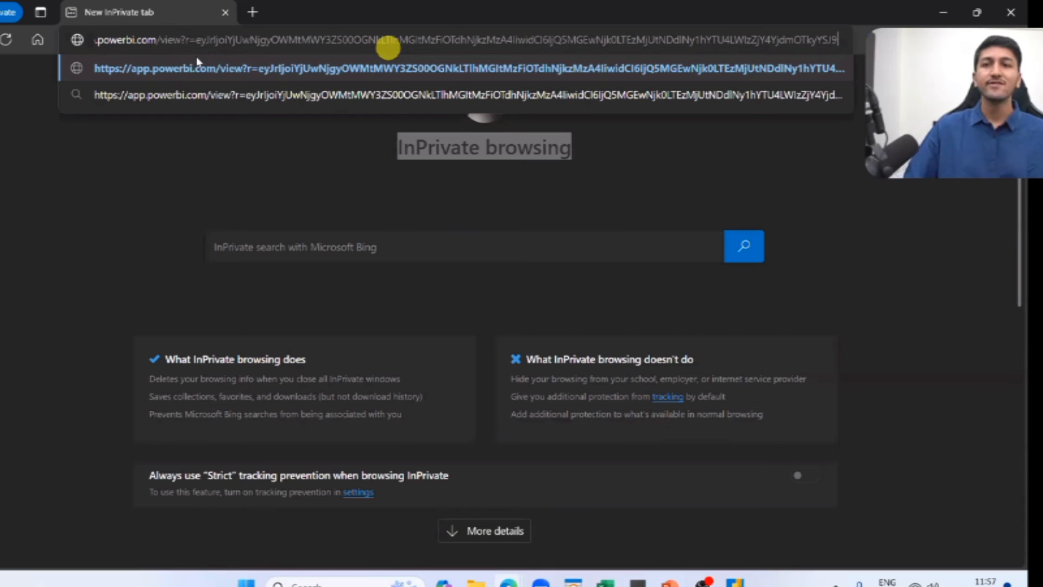
{"action": "left_click_drag", "start_coordinate": [94, 39], "coordinate": [256, 40]}
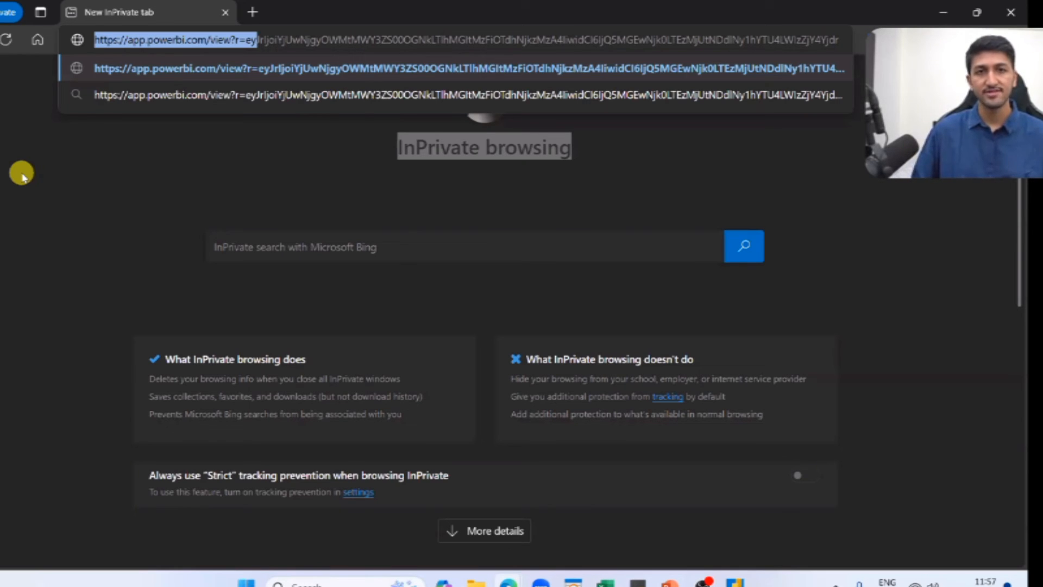
{"action": "key", "text": "Right"}
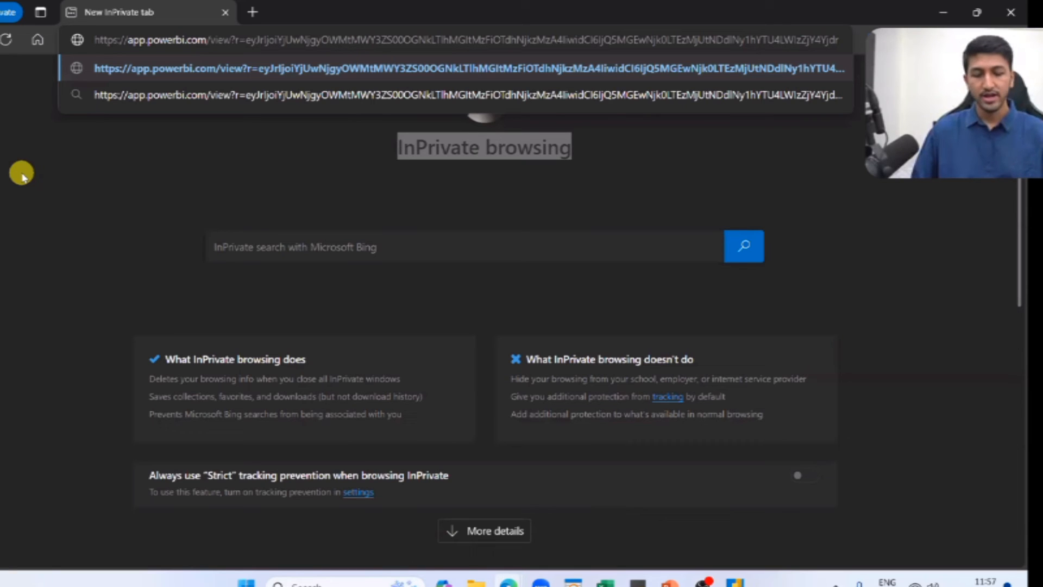
{"action": "key", "text": "Return"}
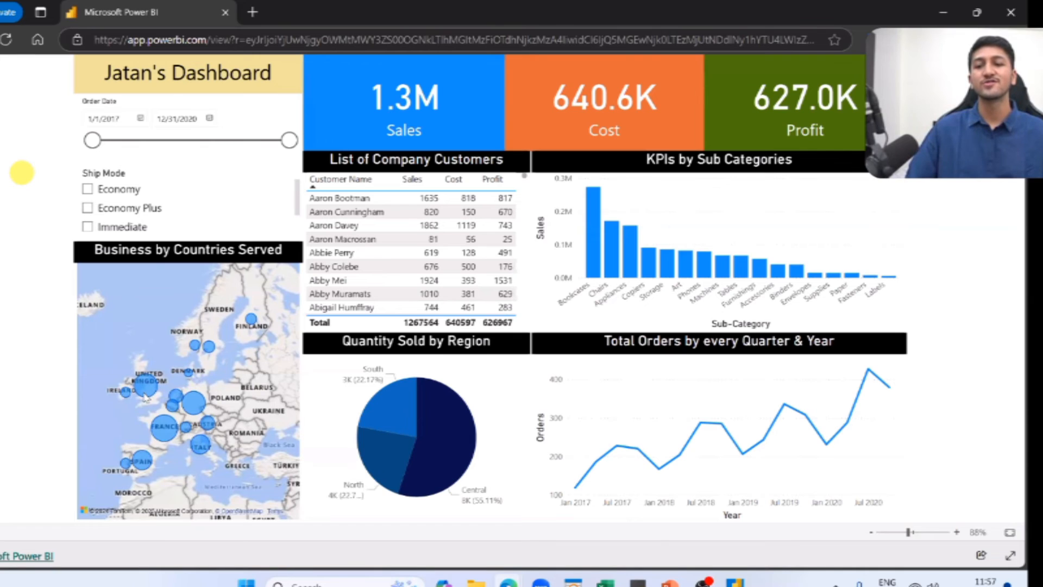
Cross-filter the public dashboard by a listed customer, the Central region and Chairs, clear the selection, and inspect the 2018 Qtr 3 orders point.
{"action": "scroll", "coordinate": [335, 248], "scroll_direction": "down", "scroll_amount": 5}
{"action": "left_click", "coordinate": [335, 244]}
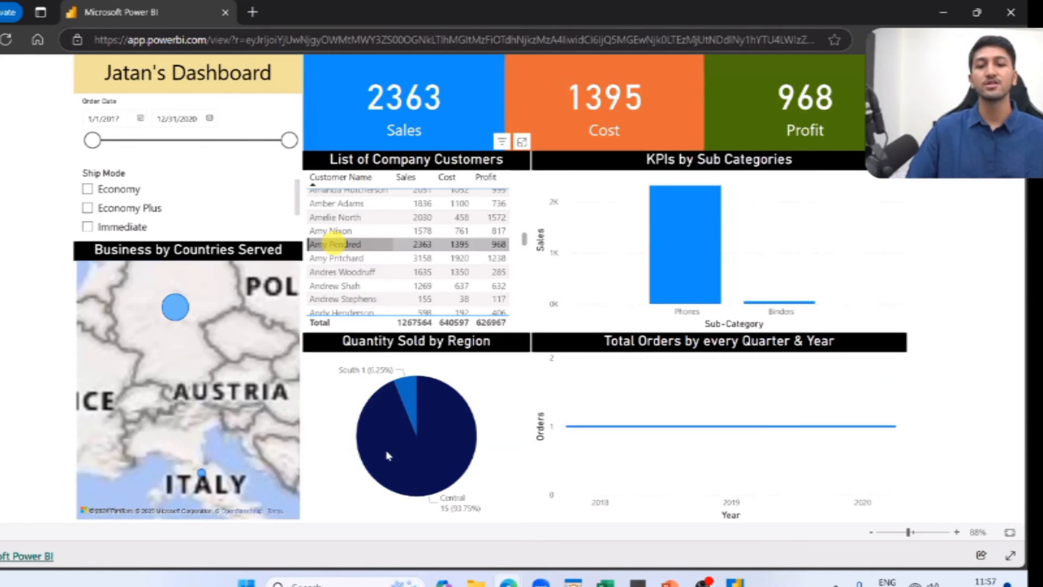
{"action": "left_click", "coordinate": [405, 431]}
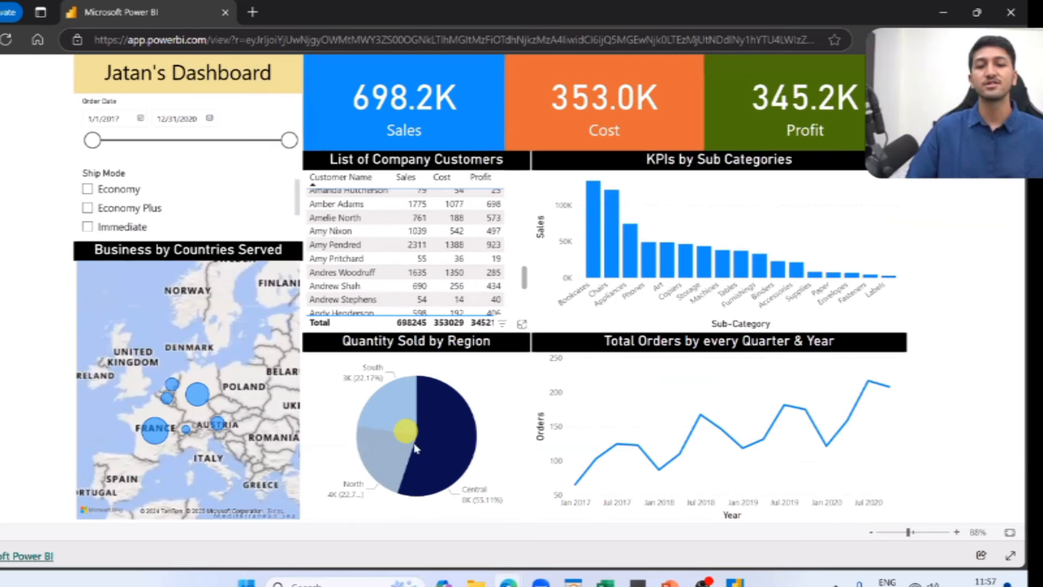
{"action": "left_click", "coordinate": [617, 250]}
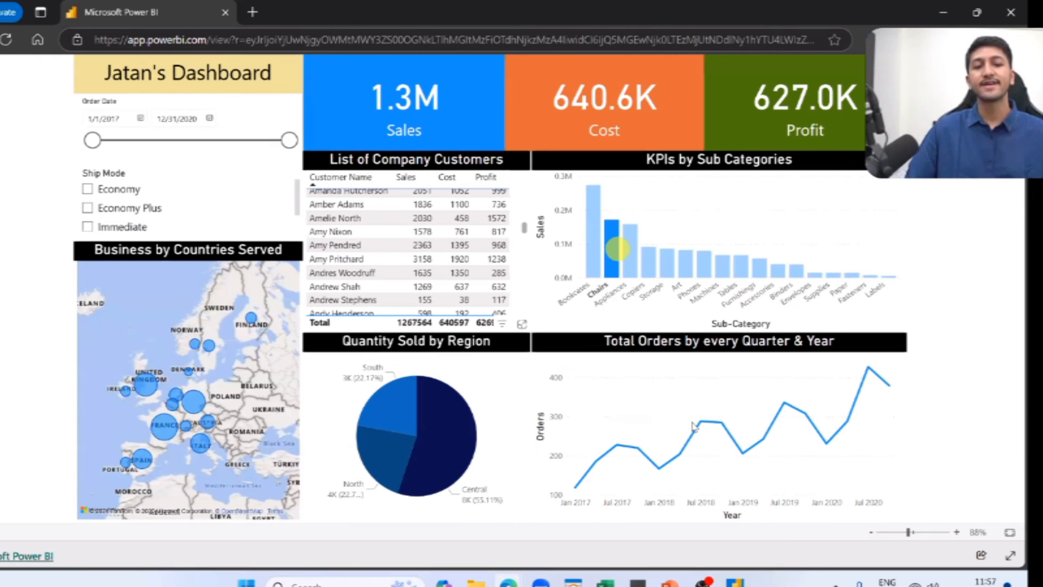
{"action": "left_click", "coordinate": [617, 250]}
{"action": "left_click", "coordinate": [694, 426]}
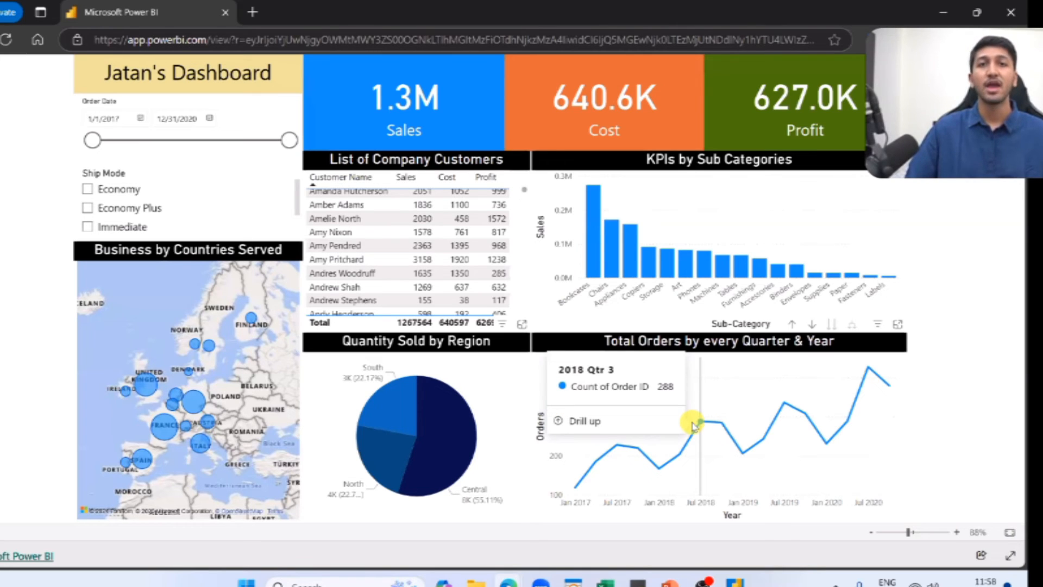
Filter the public dashboard by the South region, clear the filter, and browse the List of Company Customers table.
{"action": "left_click", "coordinate": [397, 406]}
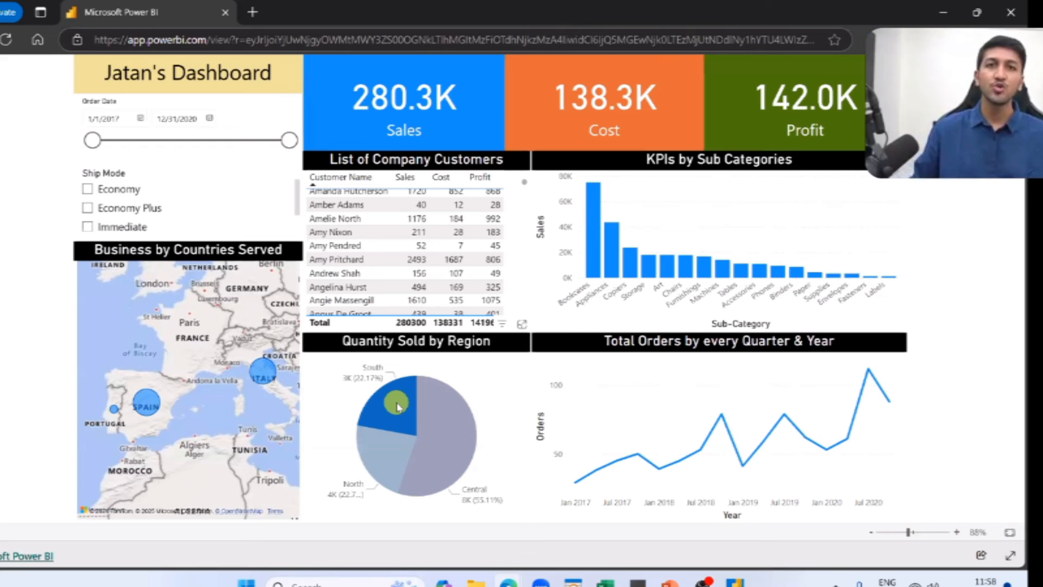
{"action": "left_click", "coordinate": [402, 400]}
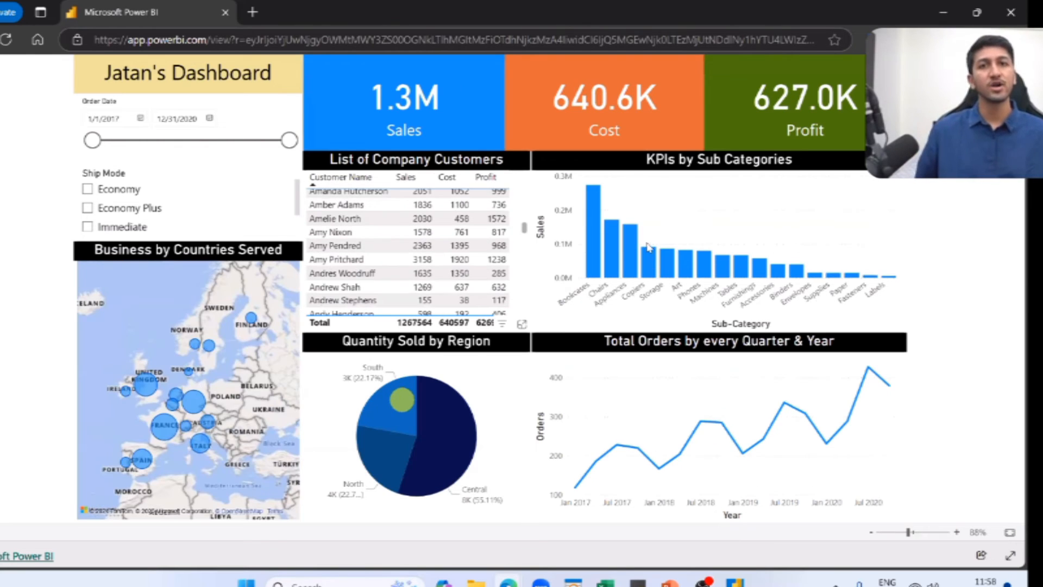
{"action": "left_click", "coordinate": [633, 251]}
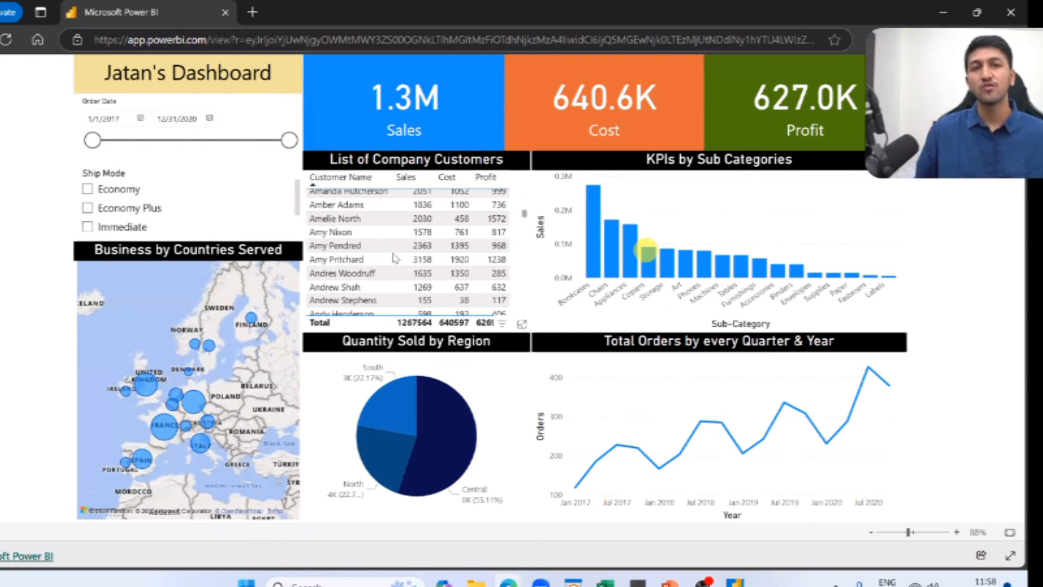
{"action": "scroll", "coordinate": [369, 253], "scroll_direction": "down", "scroll_amount": 20}
{"action": "left_click", "coordinate": [367, 251]}
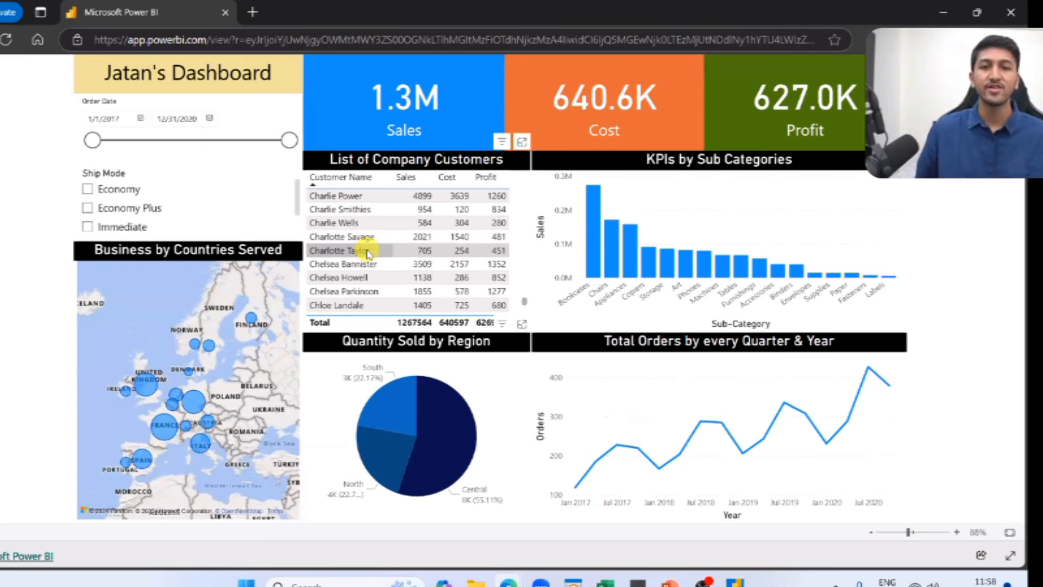
{"action": "scroll", "coordinate": [369, 251], "scroll_direction": "up", "scroll_amount": 20}
{"action": "scroll", "coordinate": [368, 249], "scroll_direction": "up", "scroll_amount": 1}
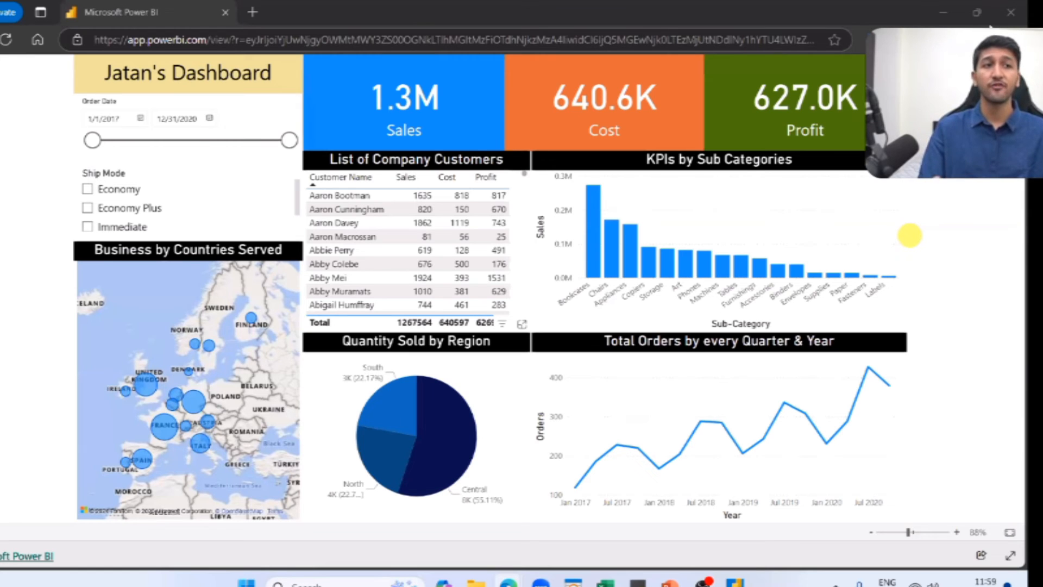
Close the InPrivate window and return to the Power BI Dashboard report in the regular Edge window.
{"action": "mouse_move", "coordinate": [986, 16]}
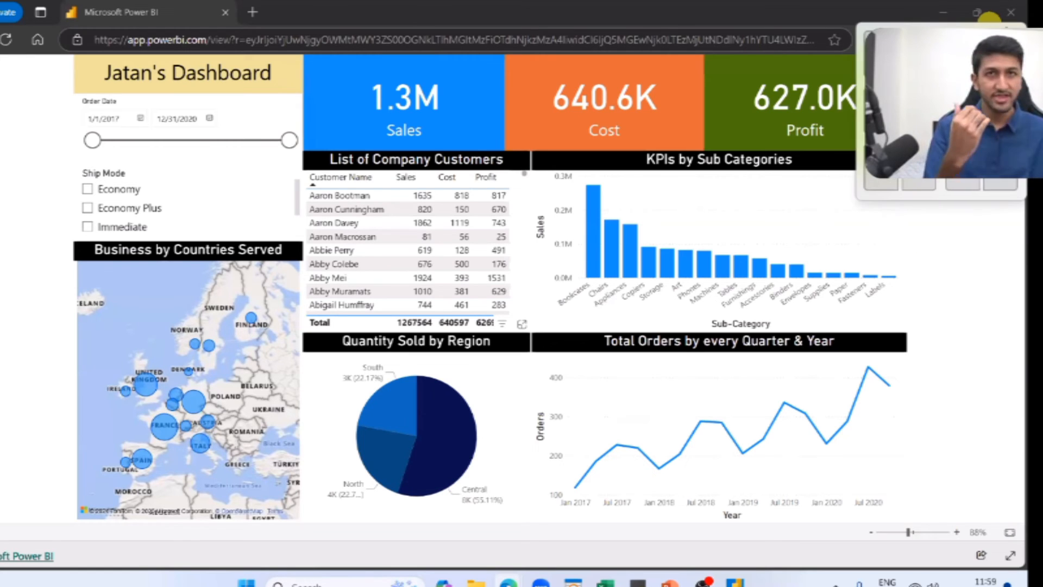
{"action": "left_click", "coordinate": [1006, 18]}
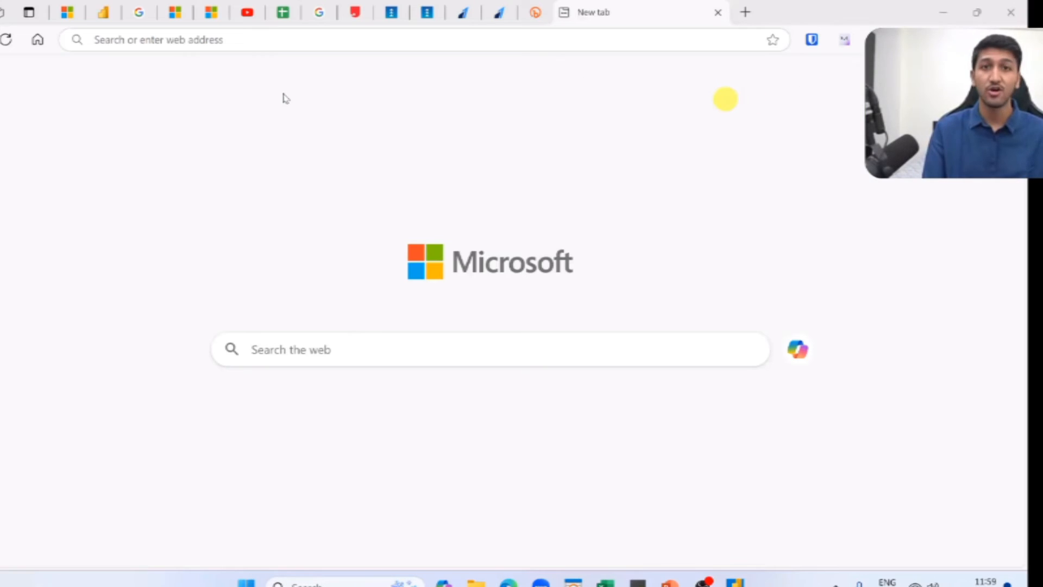
{"action": "left_click", "coordinate": [111, 10]}
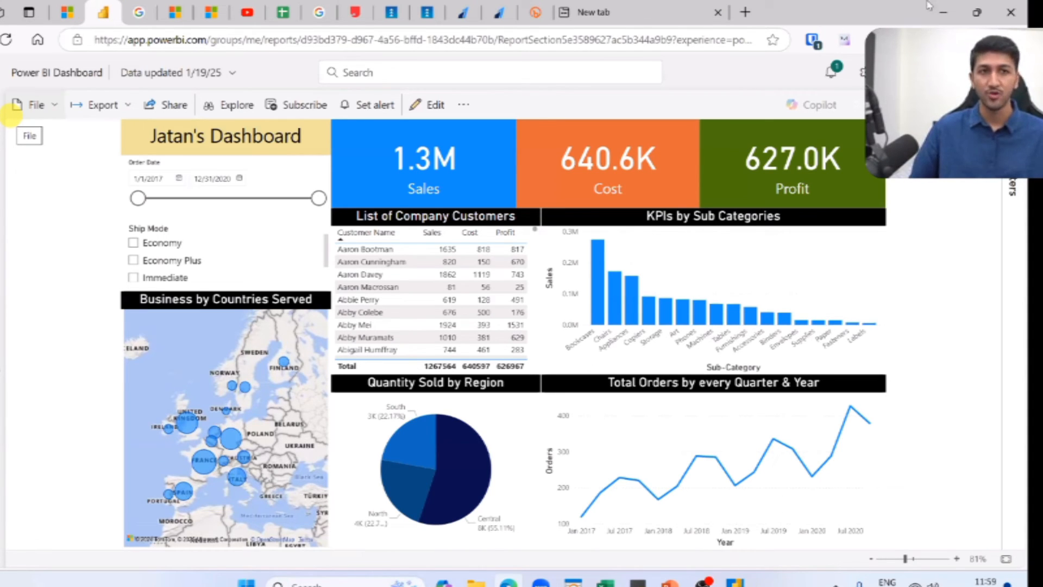
Switch to Power BI Desktop, start publishing the report with its changes saved, and cancel the email sign-in.
{"action": "left_click", "coordinate": [742, 583]}
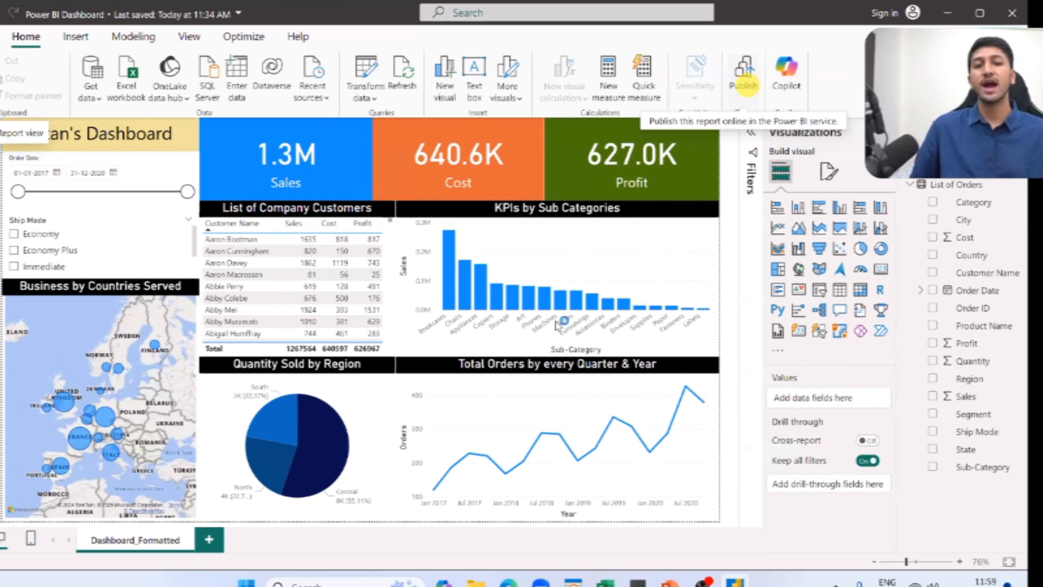
{"action": "left_click", "coordinate": [745, 84]}
{"action": "left_click", "coordinate": [548, 319]}
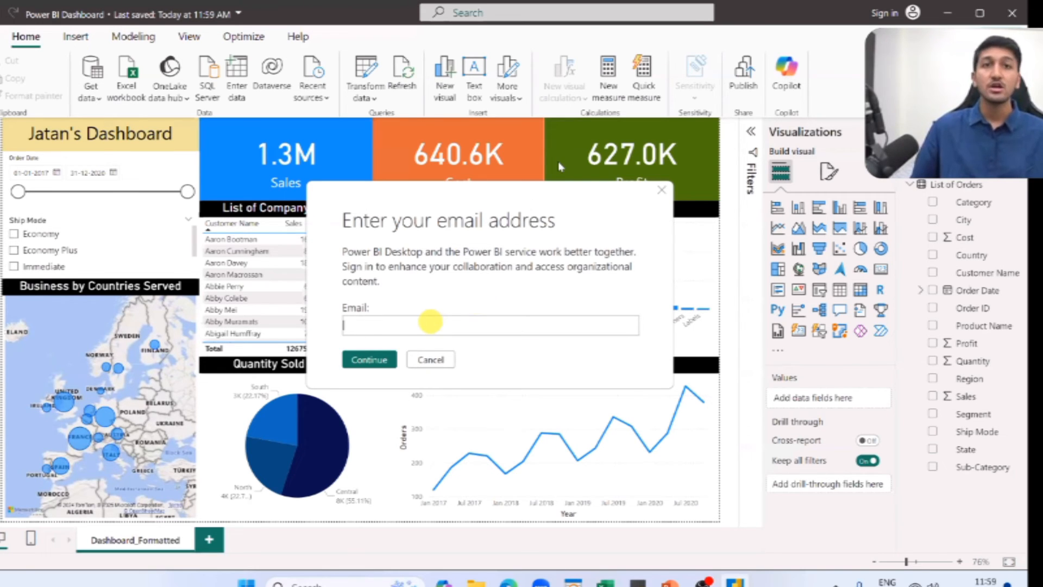
{"action": "left_click", "coordinate": [430, 360]}
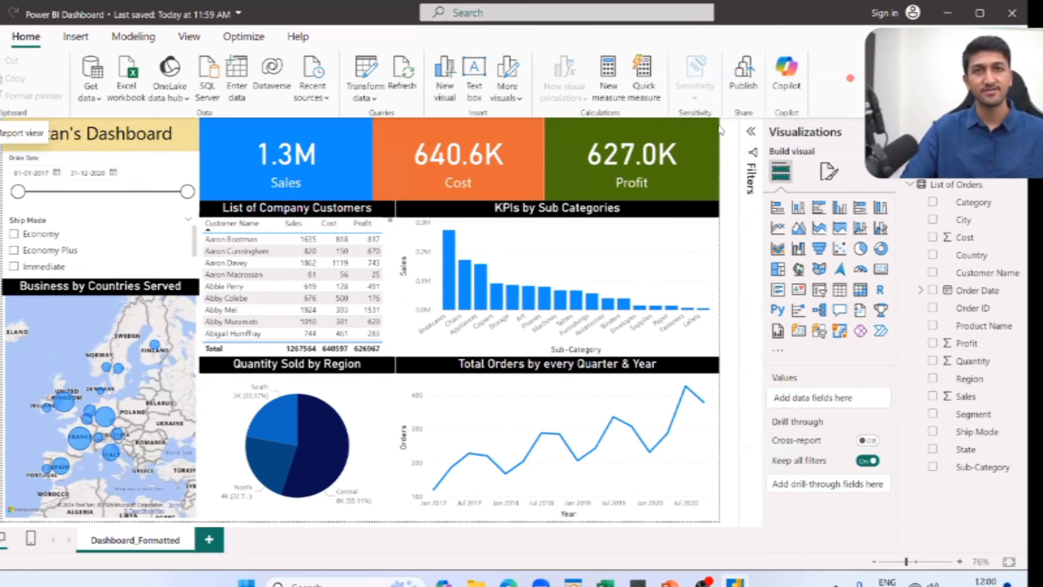
Switch to Edge and continue from the bit.ly/pbi-19jan preview page to the public Power BI report.
{"action": "key", "text": "alt+Tab"}
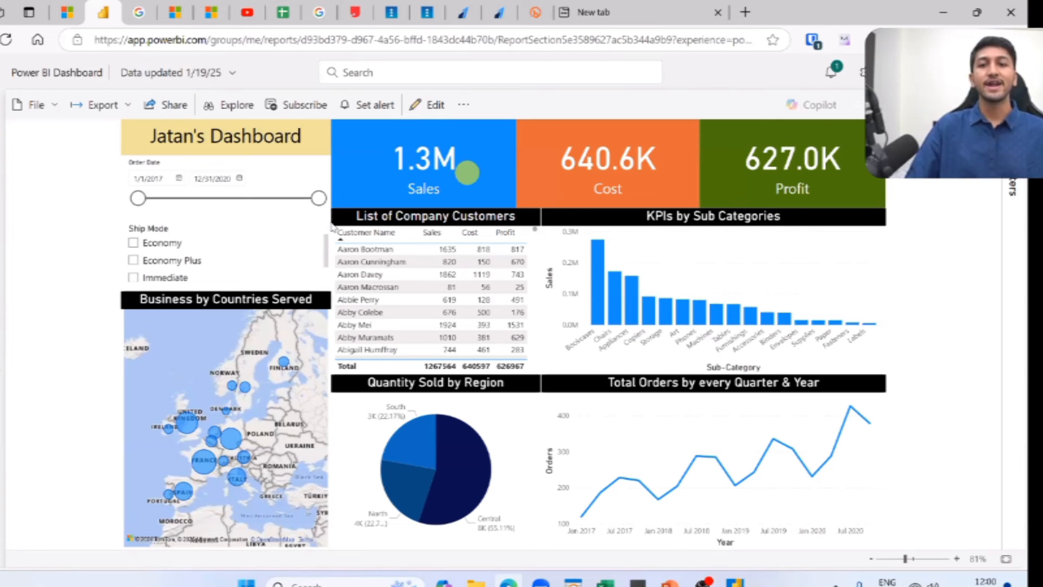
{"action": "key", "text": "alt+Tab"}
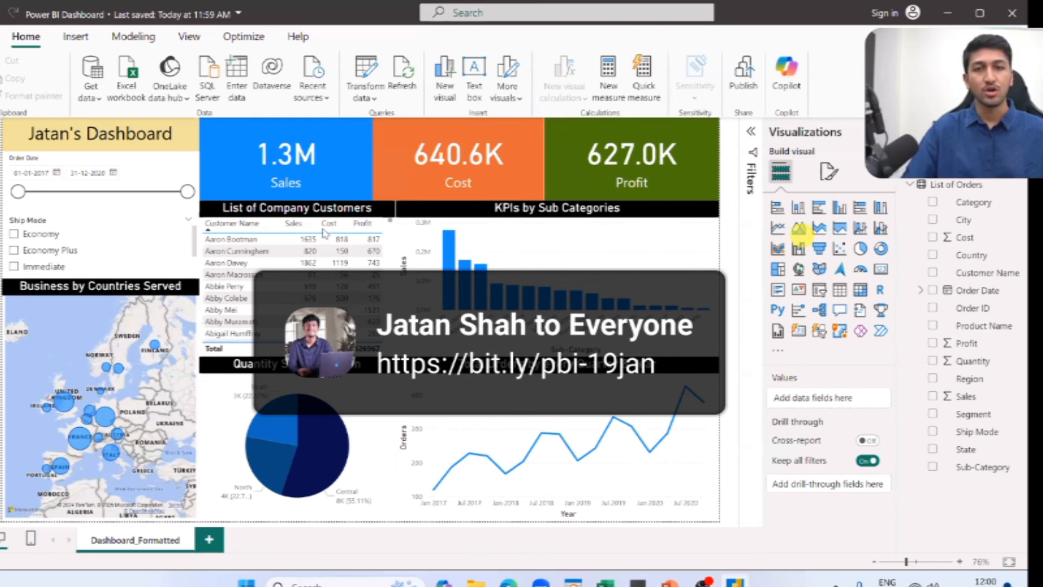
{"action": "key", "text": "alt+Tab"}
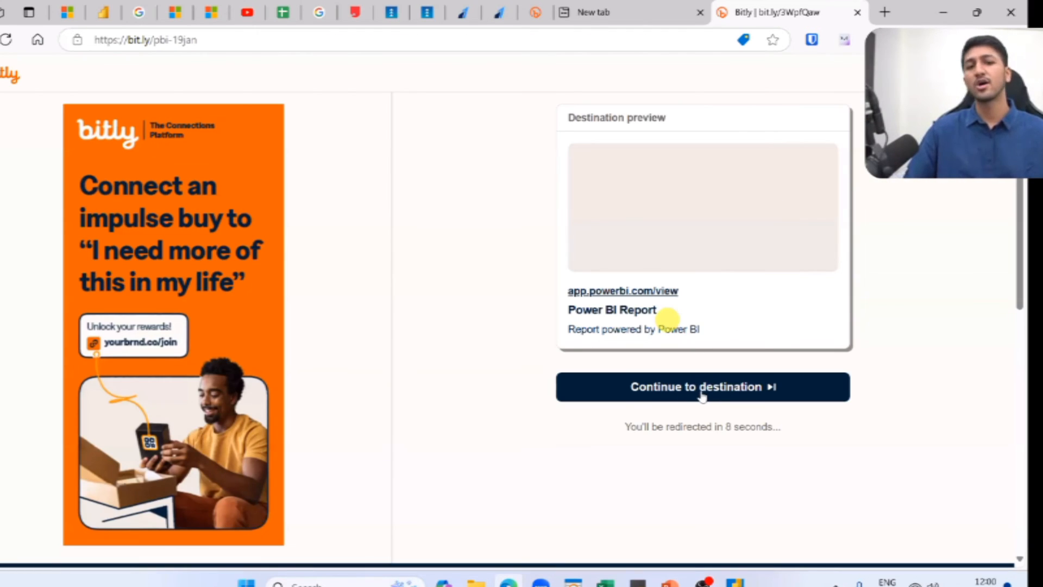
{"action": "left_click", "coordinate": [702, 387]}
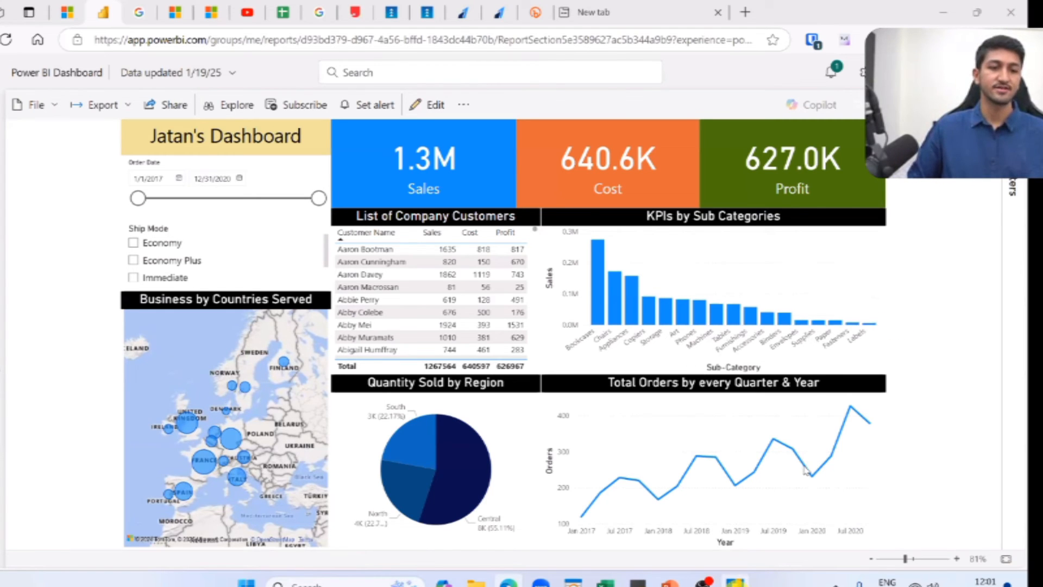
Switch to the PowerPoint slide show and advance to the first dashboard question, about Copiers sales for Economy shipping mode.
{"action": "mouse_move", "coordinate": [735, 582]}
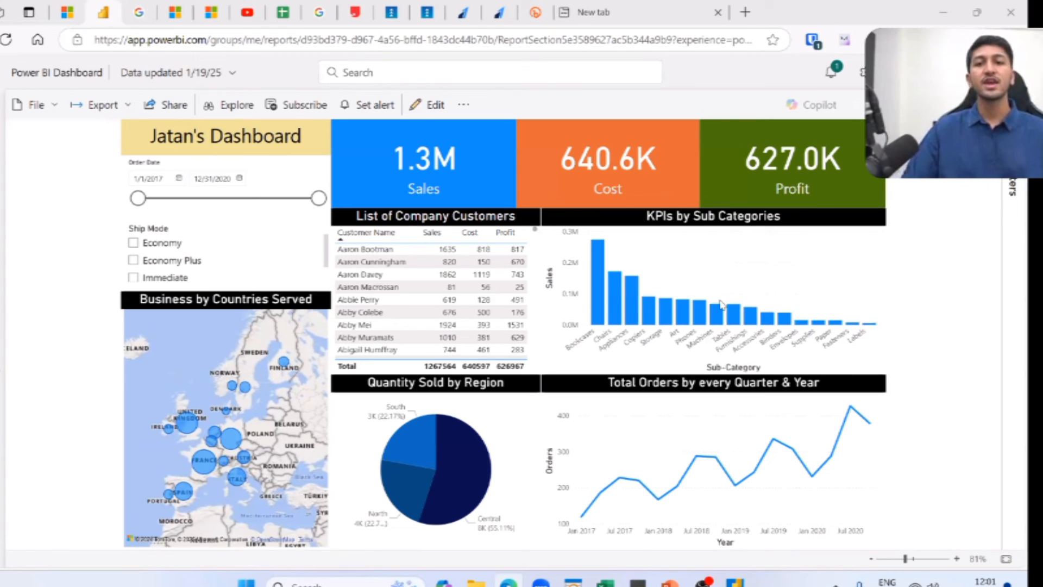
{"action": "key", "text": "alt+Tab"}
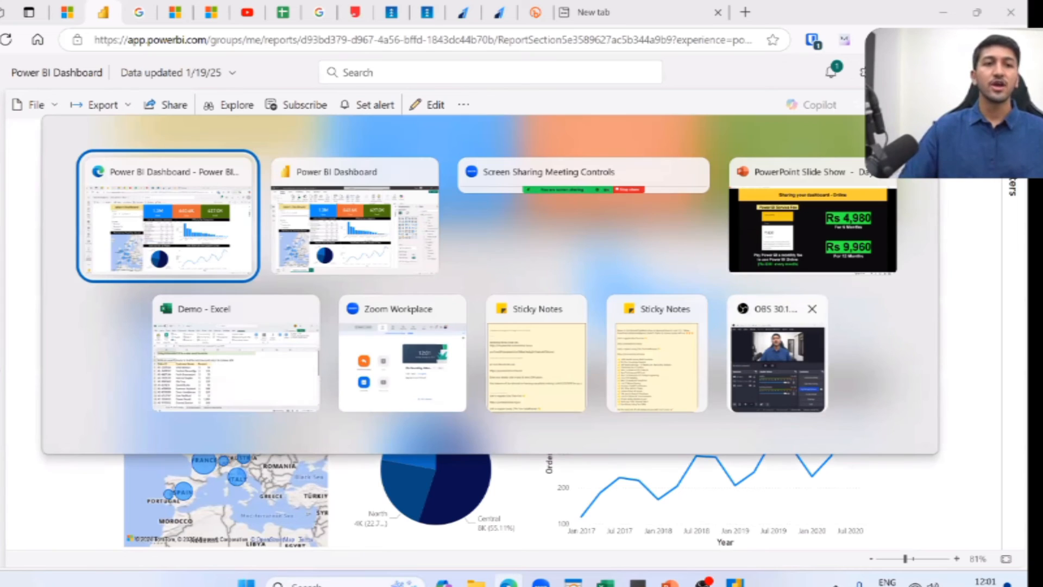
{"action": "key", "text": "alt+Tab"}
{"action": "key", "text": "alt+Tab"}
{"action": "key", "text": "alt+Tab"}
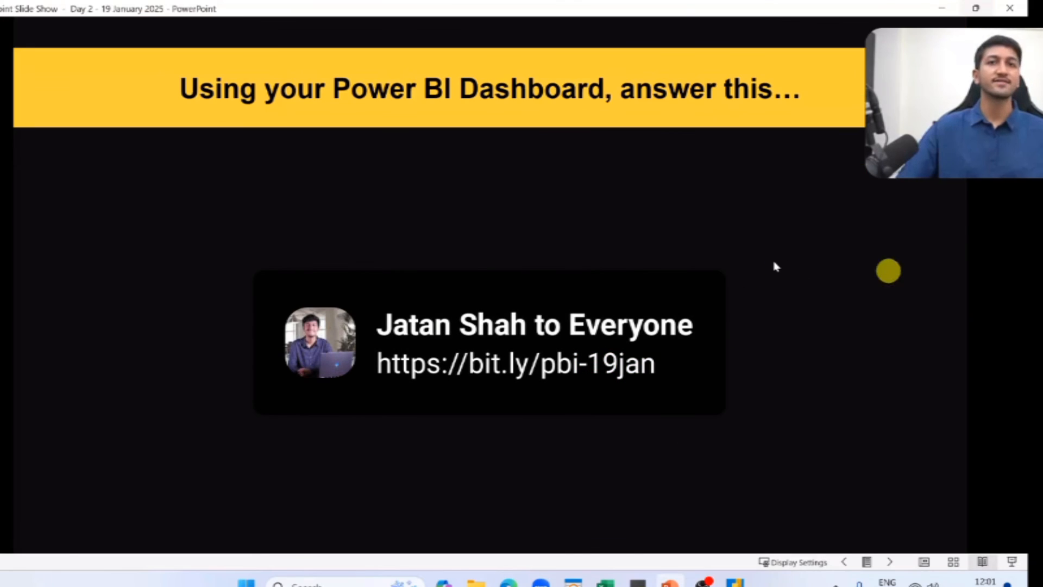
{"action": "left_click", "coordinate": [888, 270]}
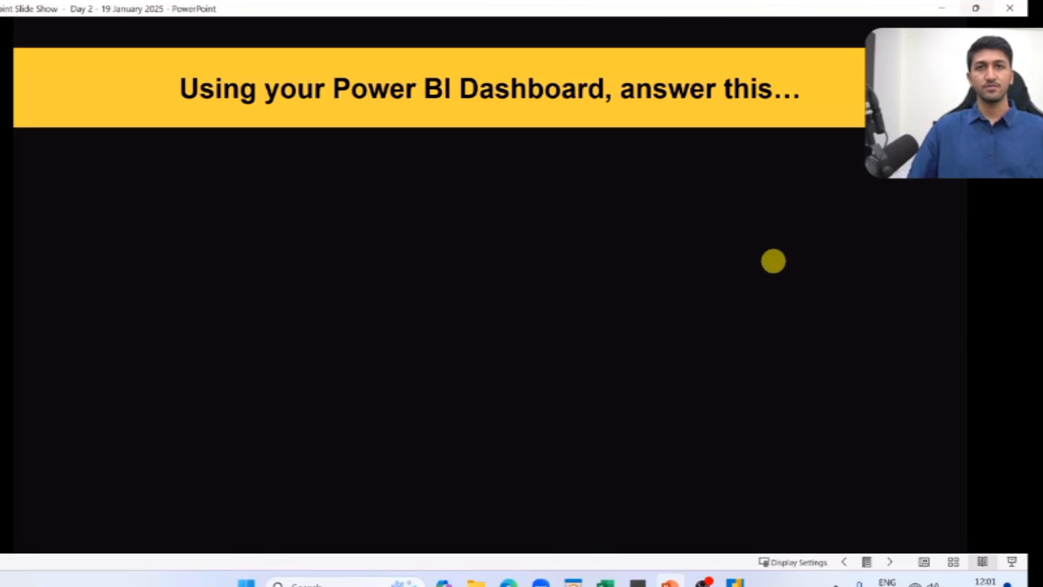
{"action": "left_click", "coordinate": [773, 261]}
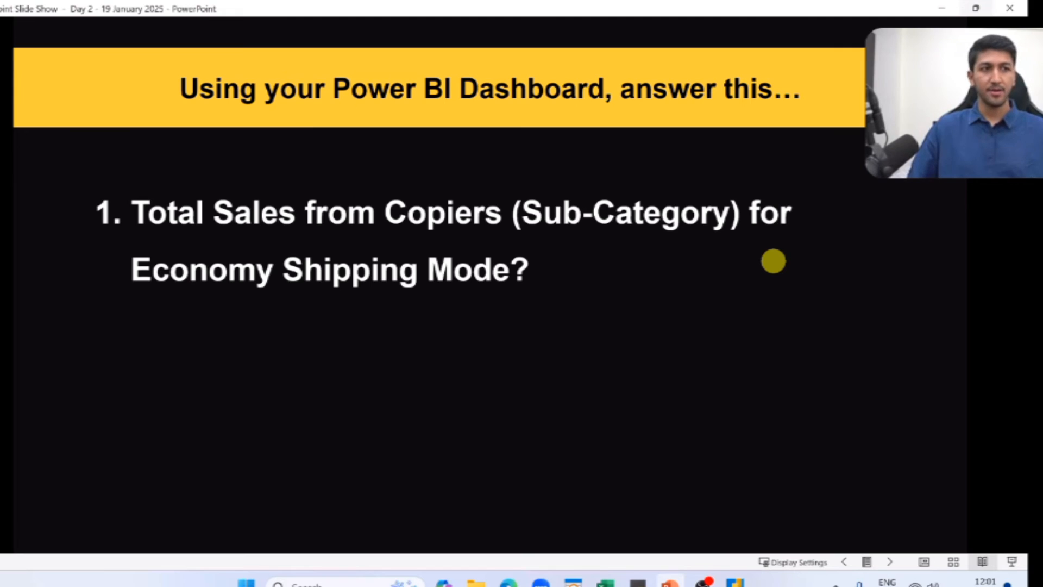
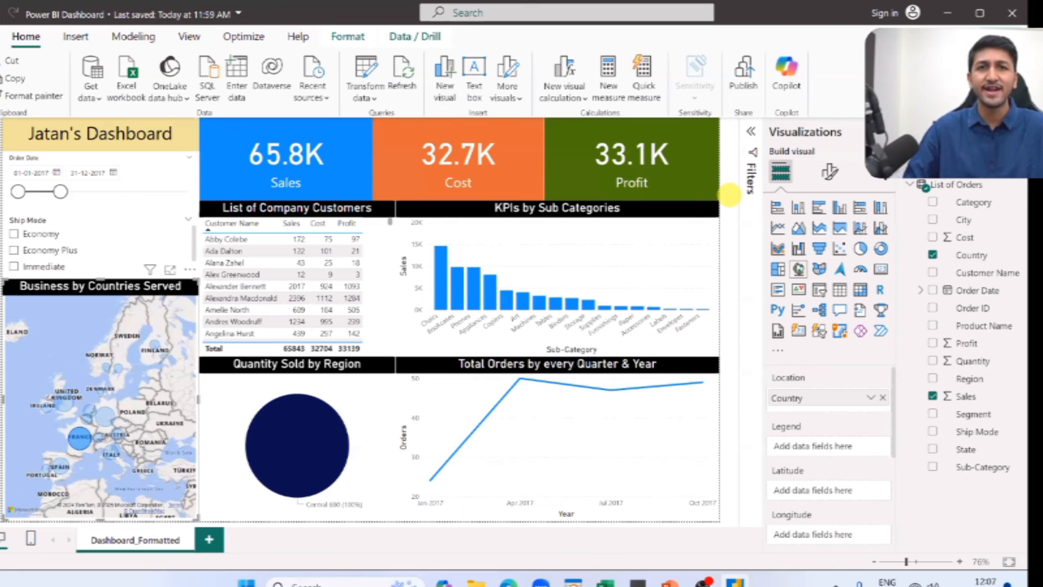
{"action": "left_click", "coordinate": [729, 194]}
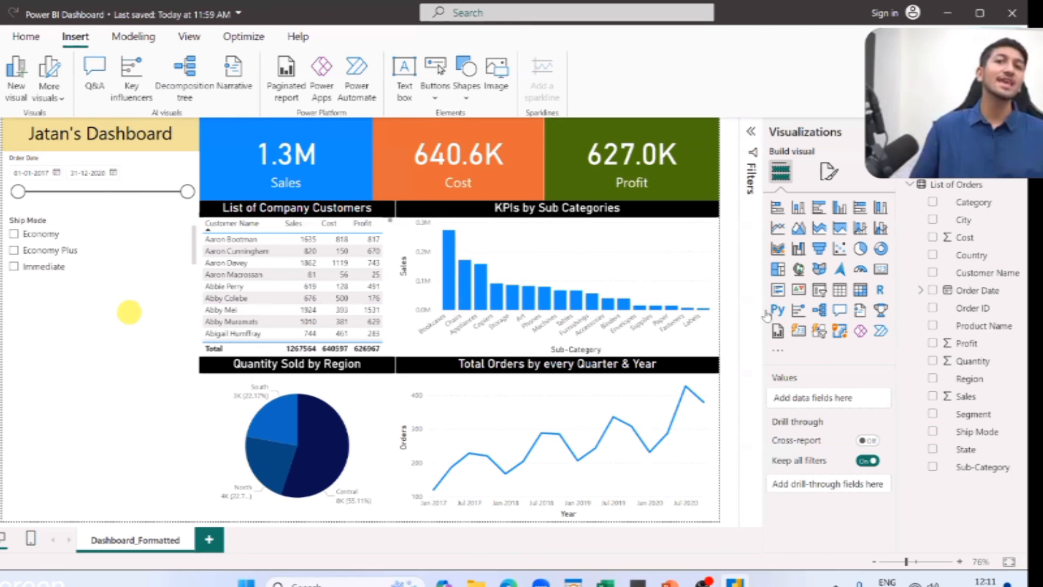
{"action": "left_click", "coordinate": [777, 351]}
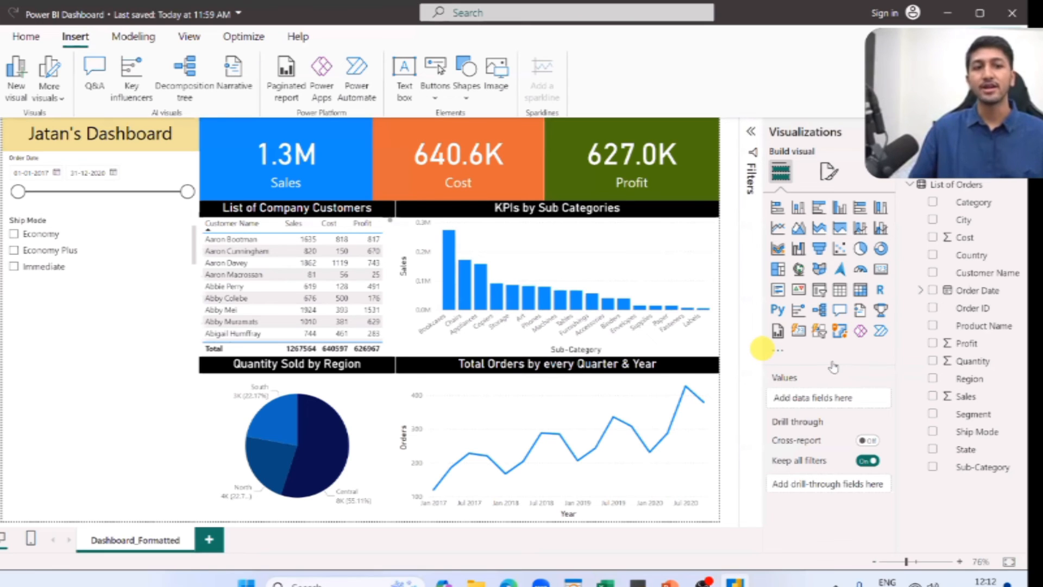
{"action": "left_click", "coordinate": [834, 359]}
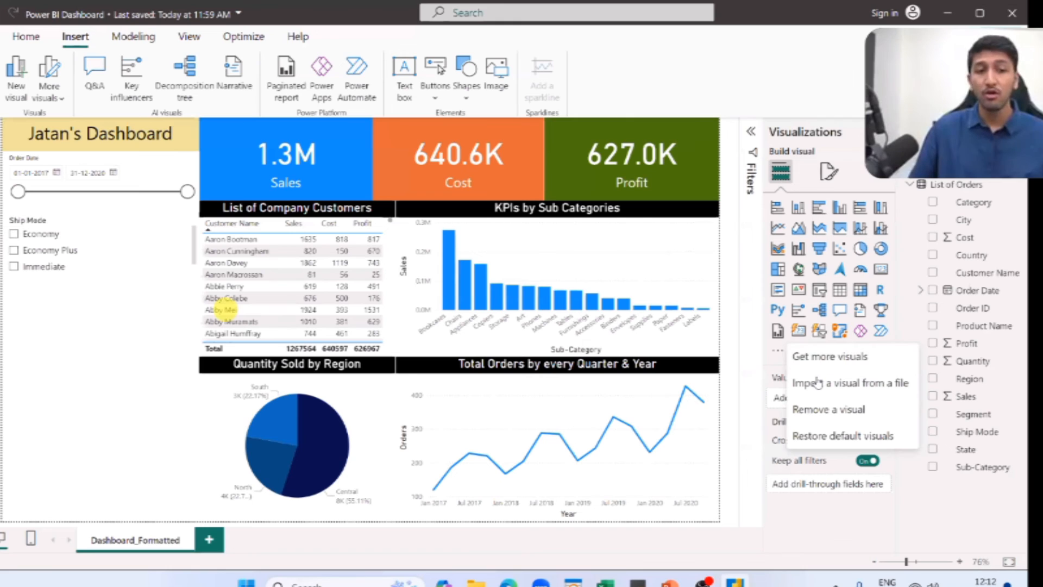
{"action": "left_click", "coordinate": [818, 383]}
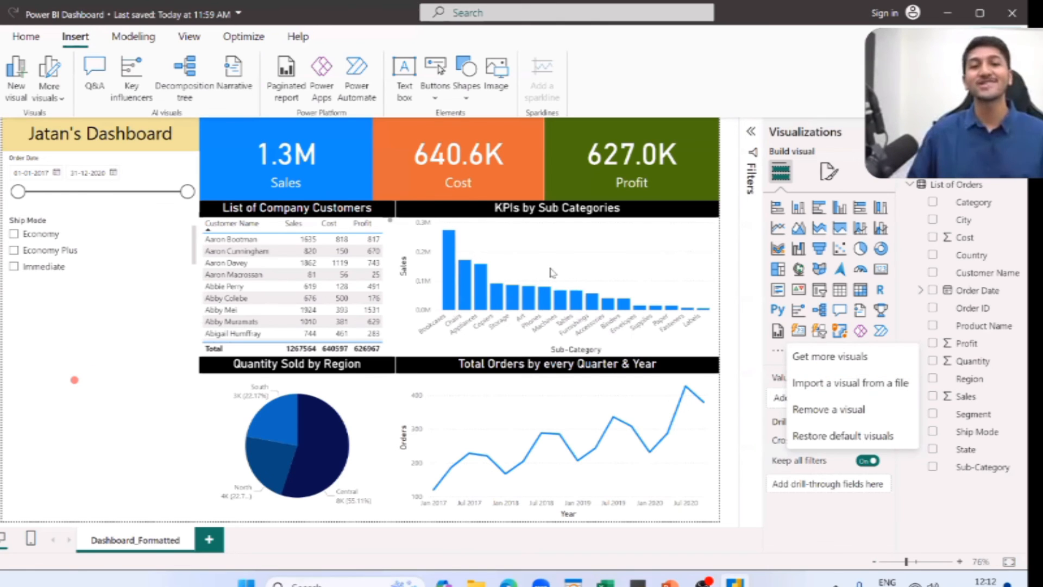
{"action": "left_click", "coordinate": [74, 380]}
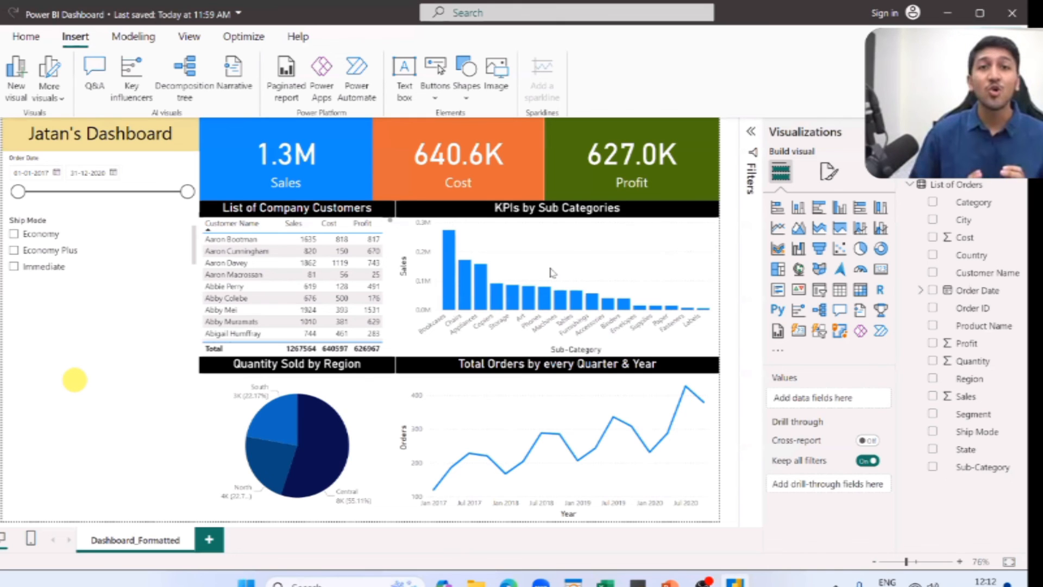
{"action": "left_click", "coordinate": [550, 270]}
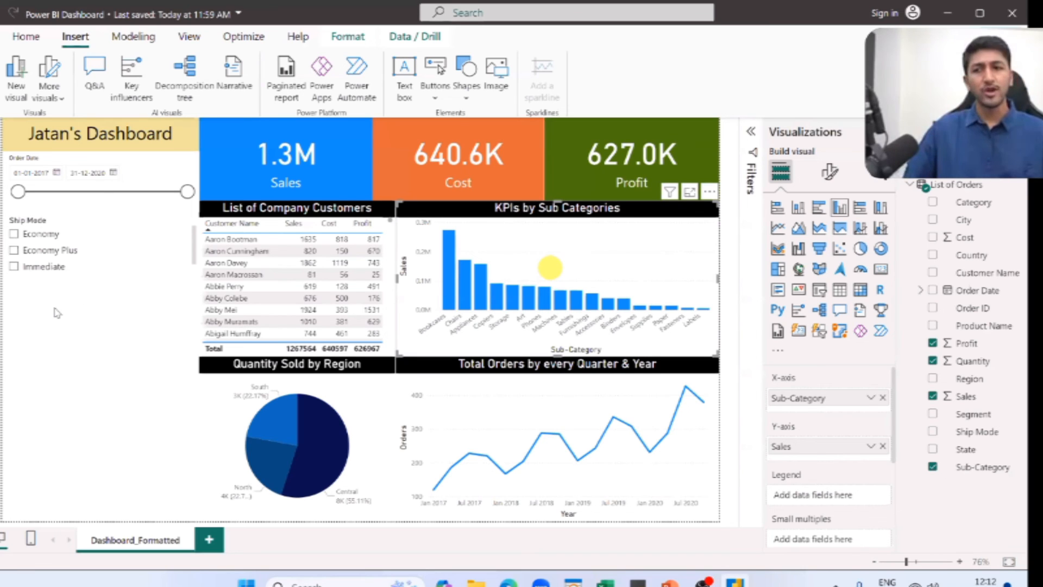
Add a Q&A visual in the empty area below the Ship Mode slicer and ask it for "total profit".
{"action": "left_click", "coordinate": [104, 300]}
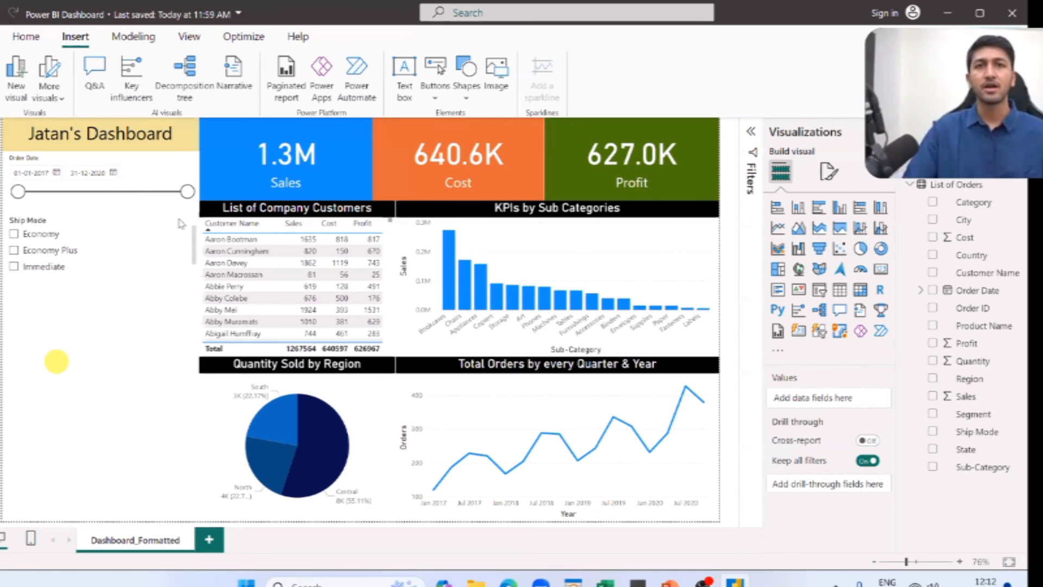
{"action": "double_click", "coordinate": [104, 309]}
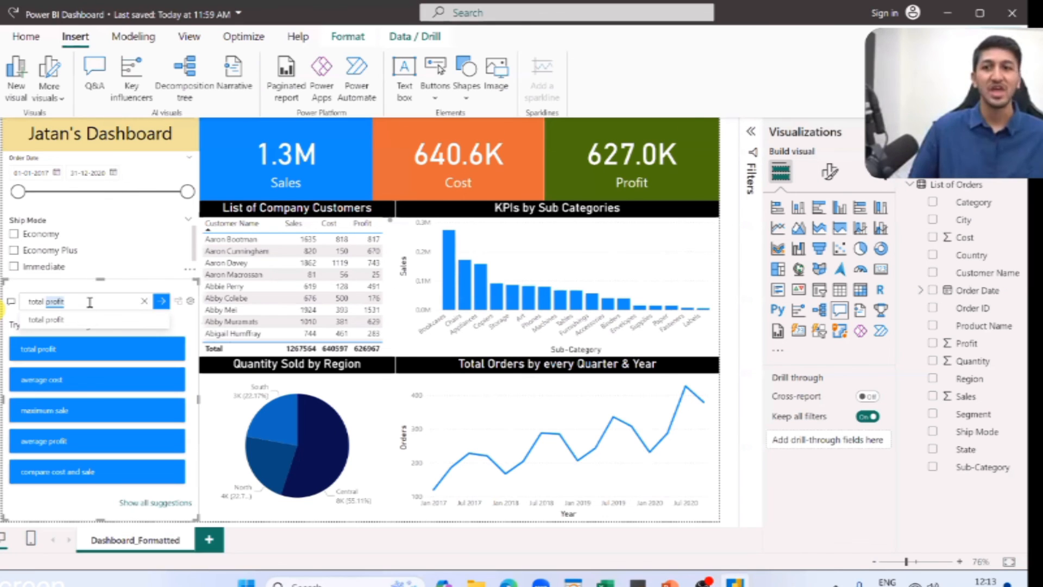
{"action": "key", "text": "Return"}
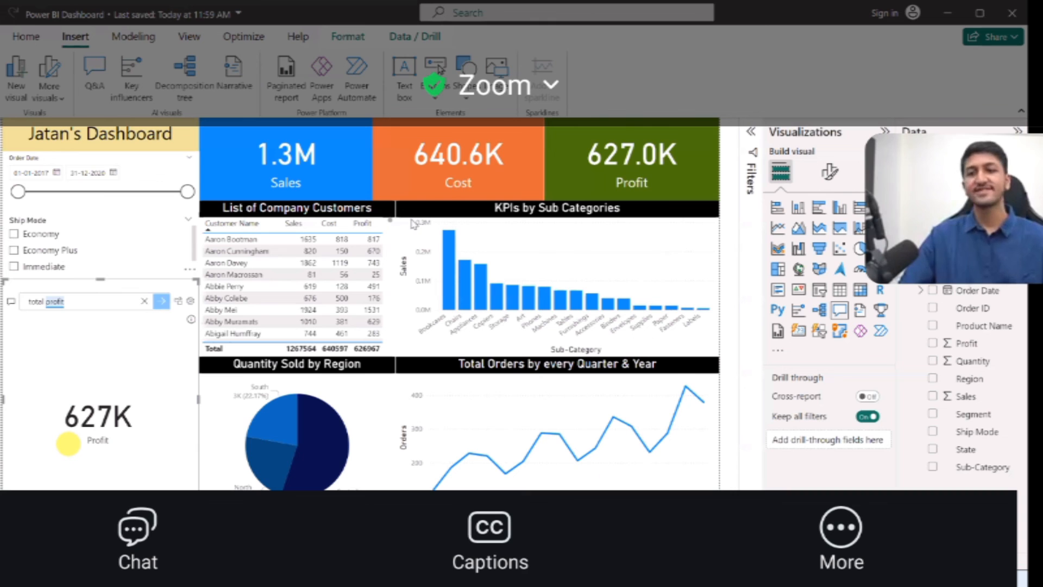
Check the first question in the PowerPoint slide show and ask the Power BI Q&A visual for "total sales from copiers for economy".
{"action": "key", "text": "alt+Tab"}
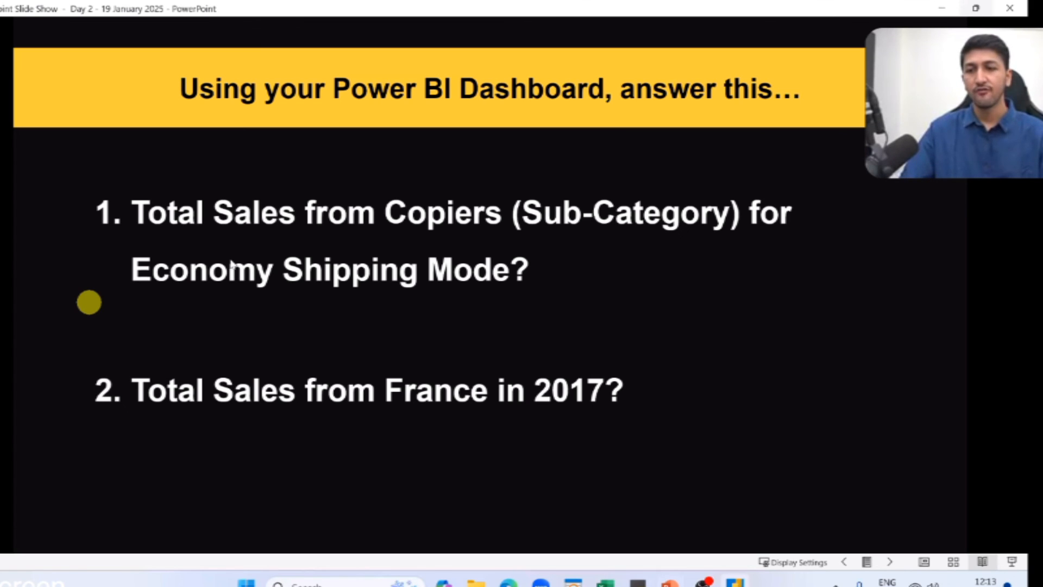
{"action": "key", "text": "alt+Tab"}
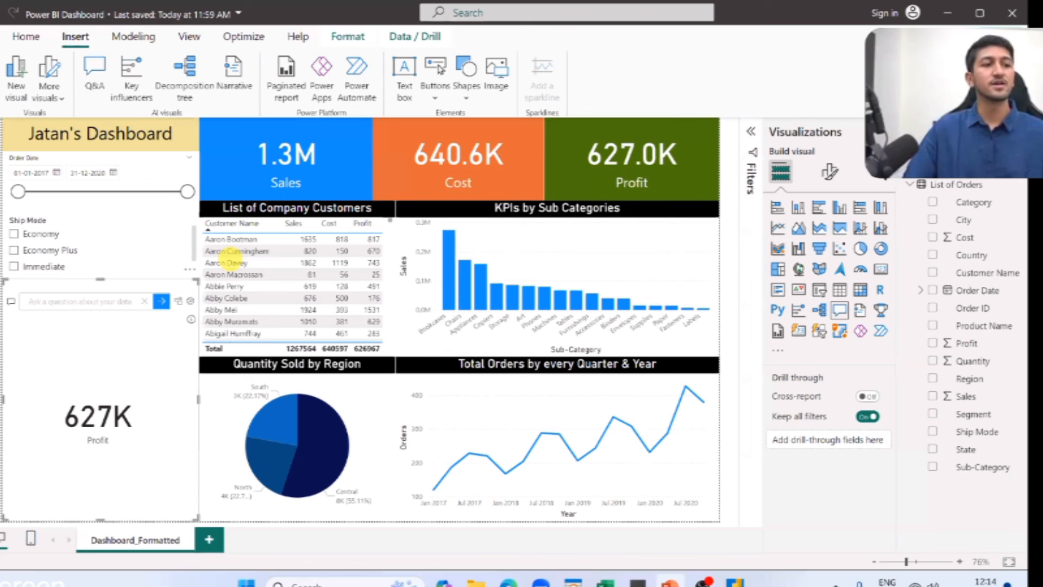
{"action": "right_click", "coordinate": [234, 263]}
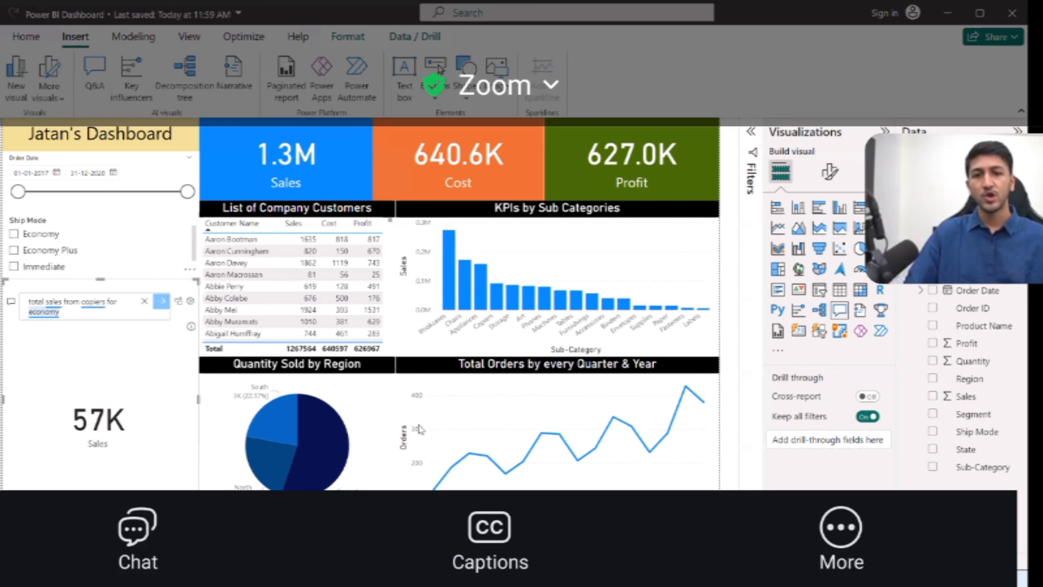
Check the second question in the PowerPoint slide show and ask the Power BI Q&A visual for "total sales for france for 2017".
{"action": "key", "text": "alt+Tab"}
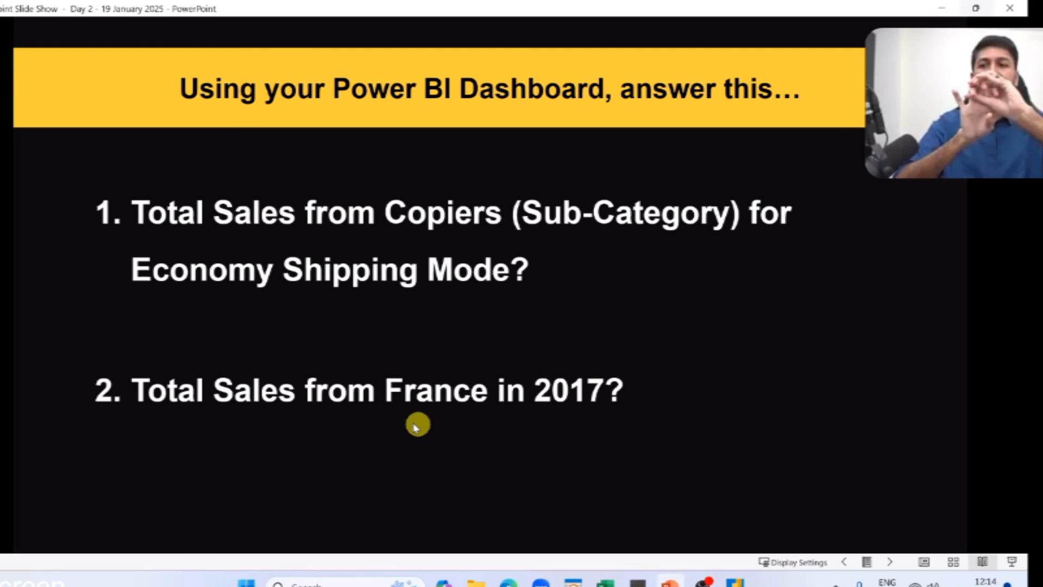
{"action": "key", "text": "alt+Tab"}
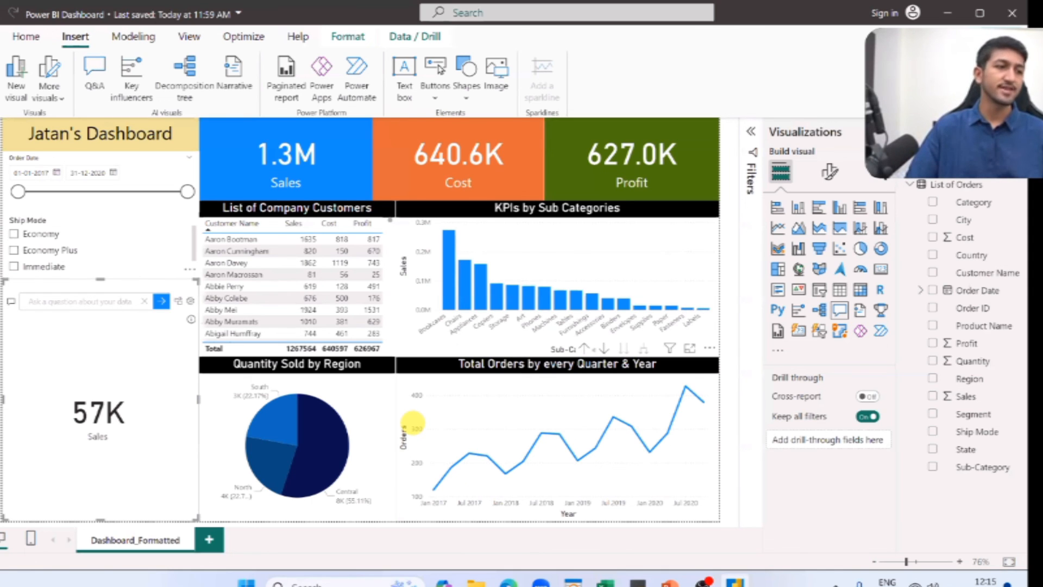
{"action": "type", "text": "total sales for fra"}
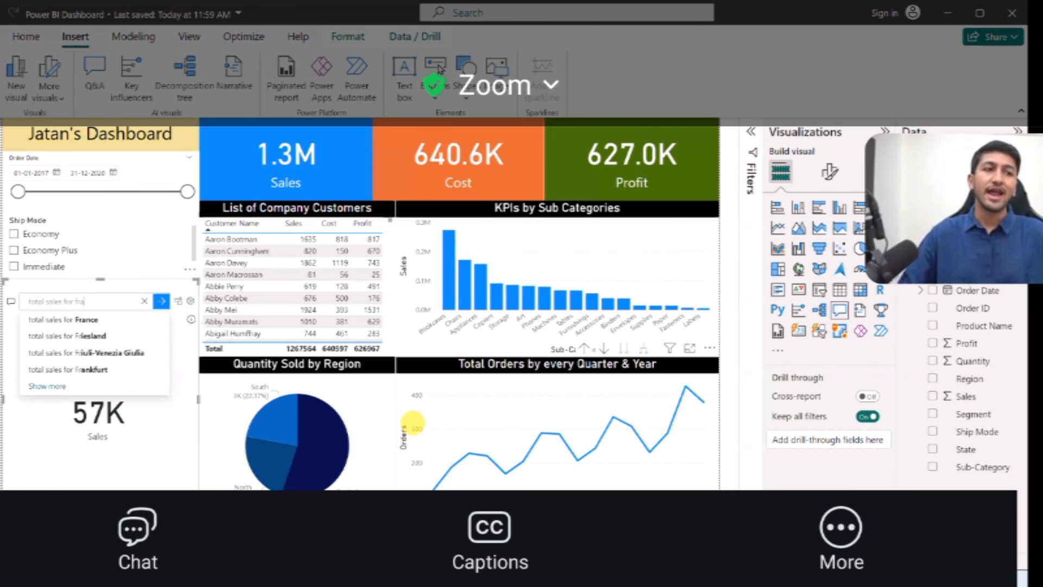
{"action": "type", "text": "nce for 2017"}
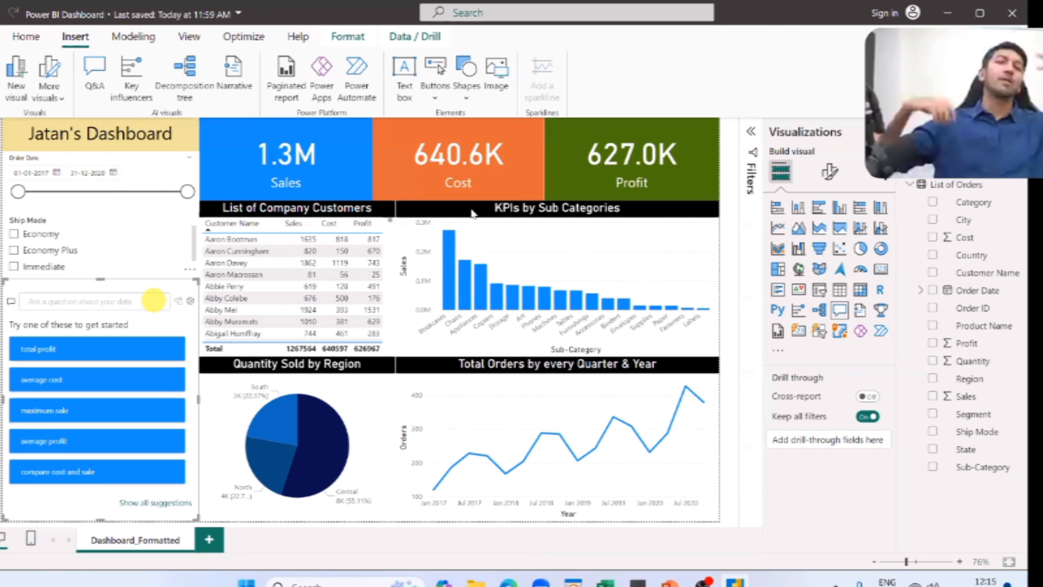
{"action": "left_click", "coordinate": [471, 212]}
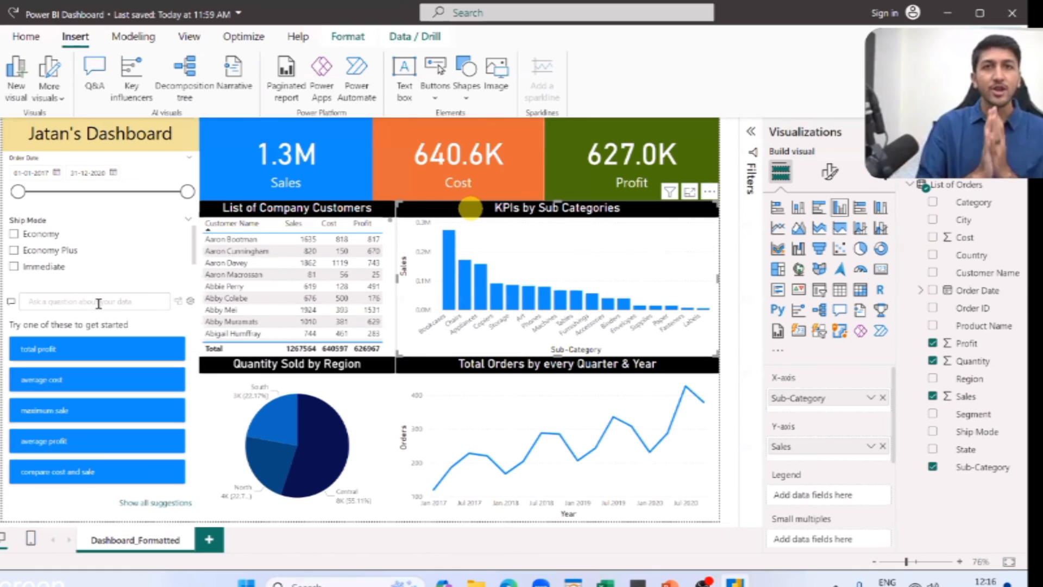
Ask the Q&A visual for "sales by sub-category" and enlarge the visual over the slicers and the customer table.
{"action": "left_click", "coordinate": [98, 303]}
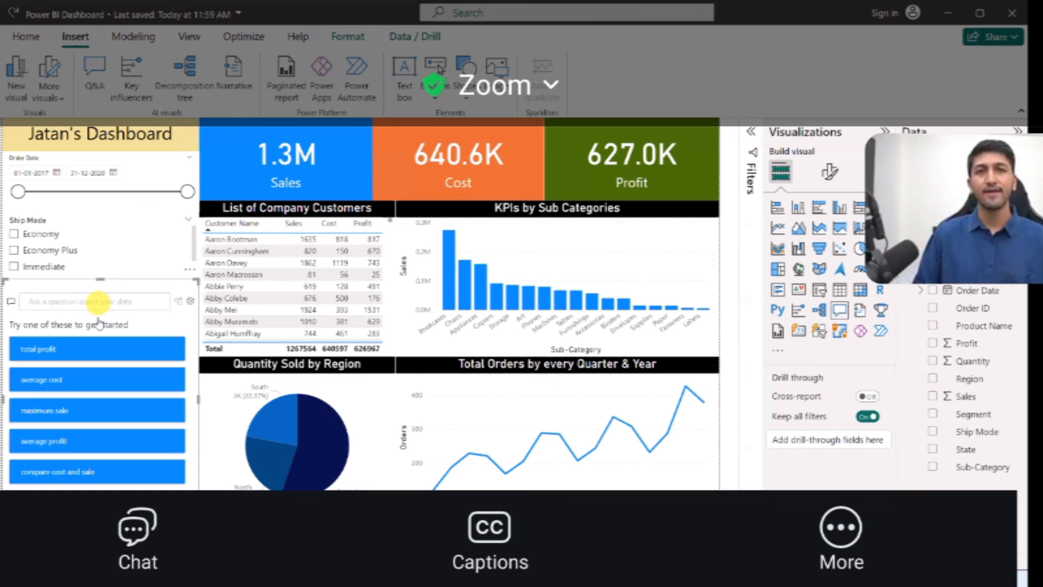
{"action": "type", "text": "sales by sub-category"}
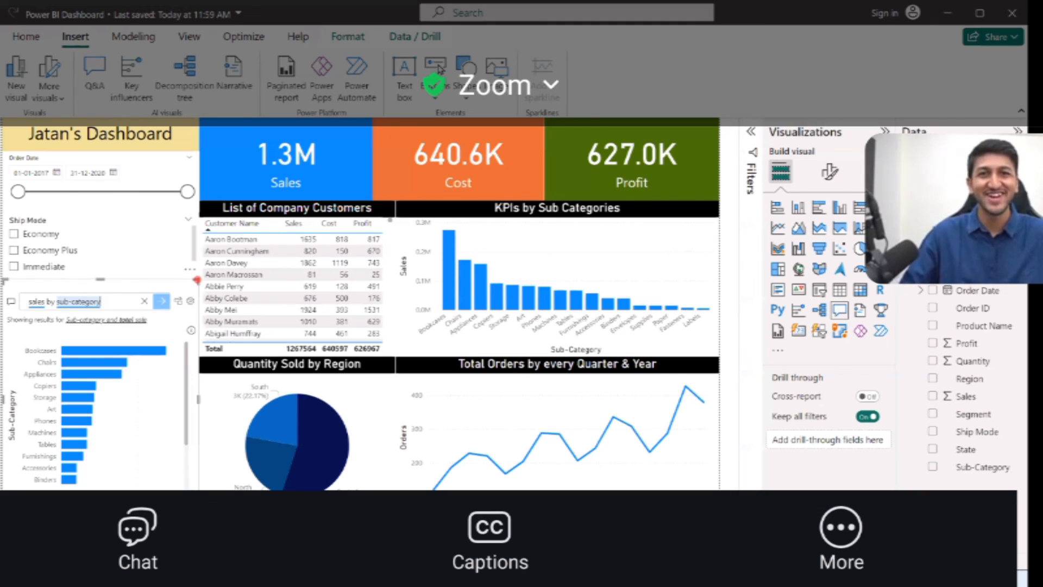
{"action": "left_click_drag", "start_coordinate": [197, 280], "coordinate": [279, 147]}
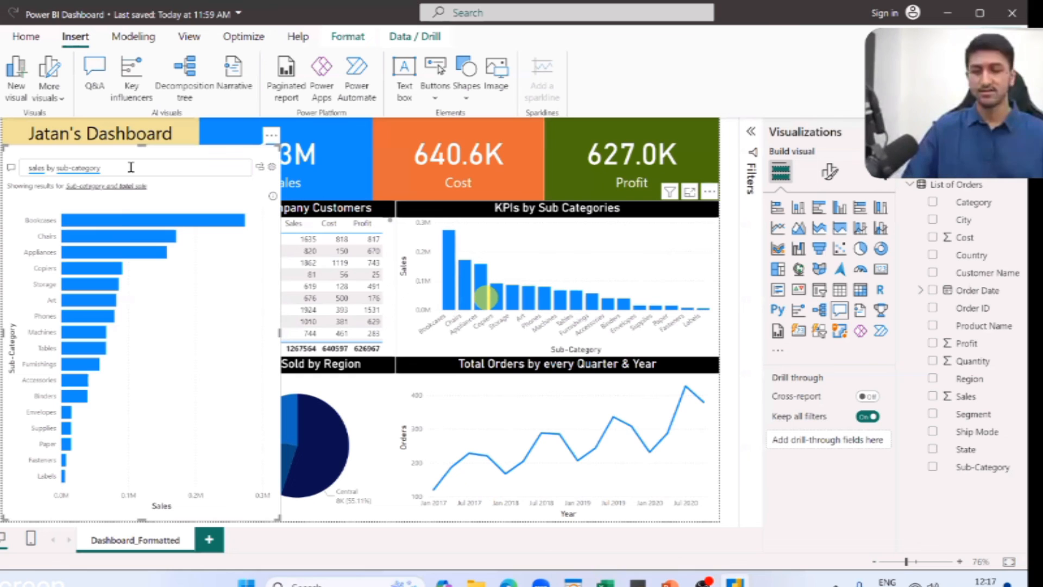
Extend the Q&A question to "sales by sub-category as column" to show the result as a column chart.
{"action": "double_click", "coordinate": [130, 167]}
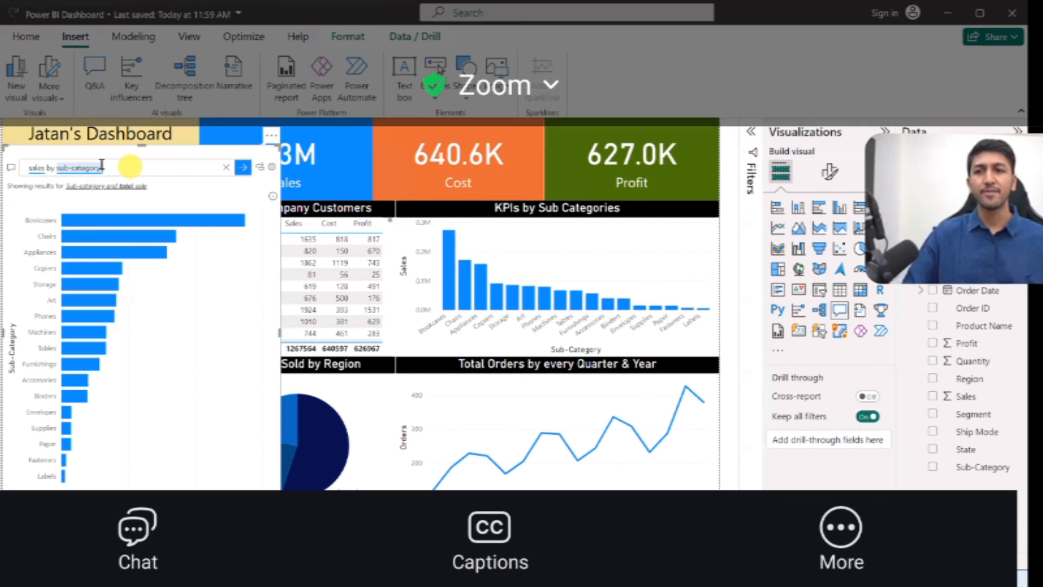
{"action": "left_click_drag", "start_coordinate": [141, 162], "coordinate": [126, 166]}
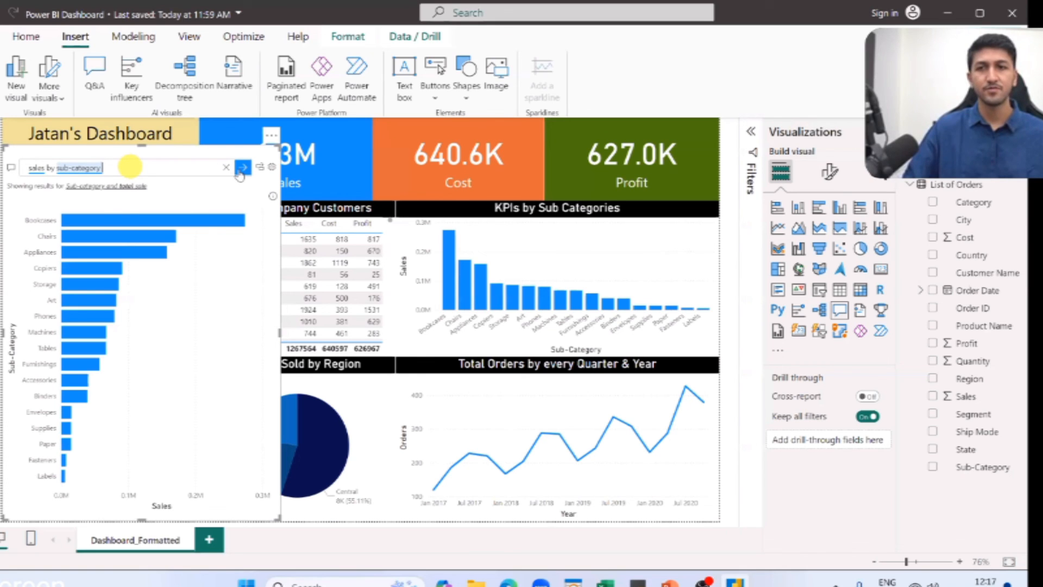
{"action": "type", "text": "as colu"}
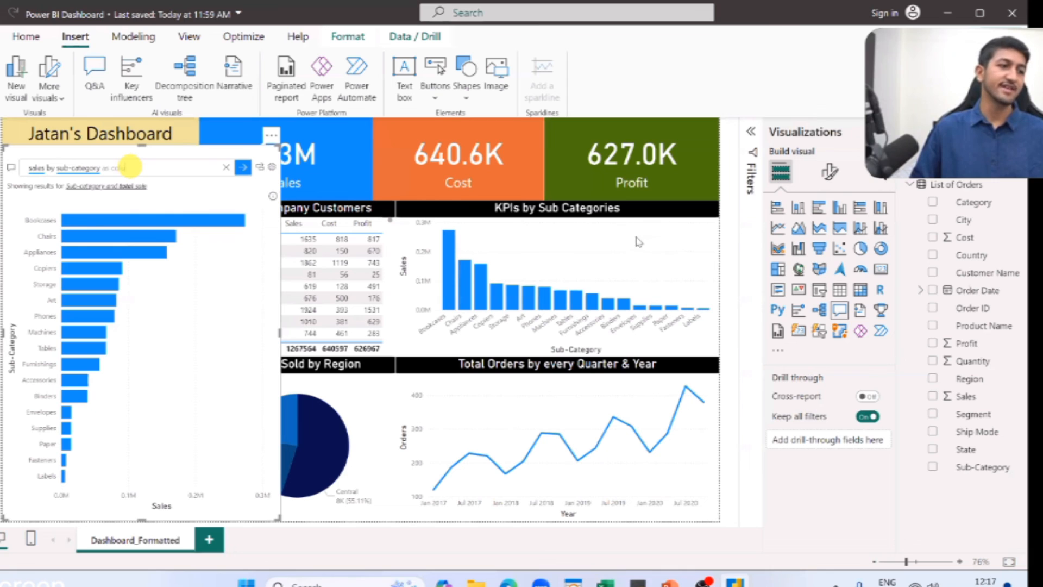
{"action": "type", "text": "mn"}
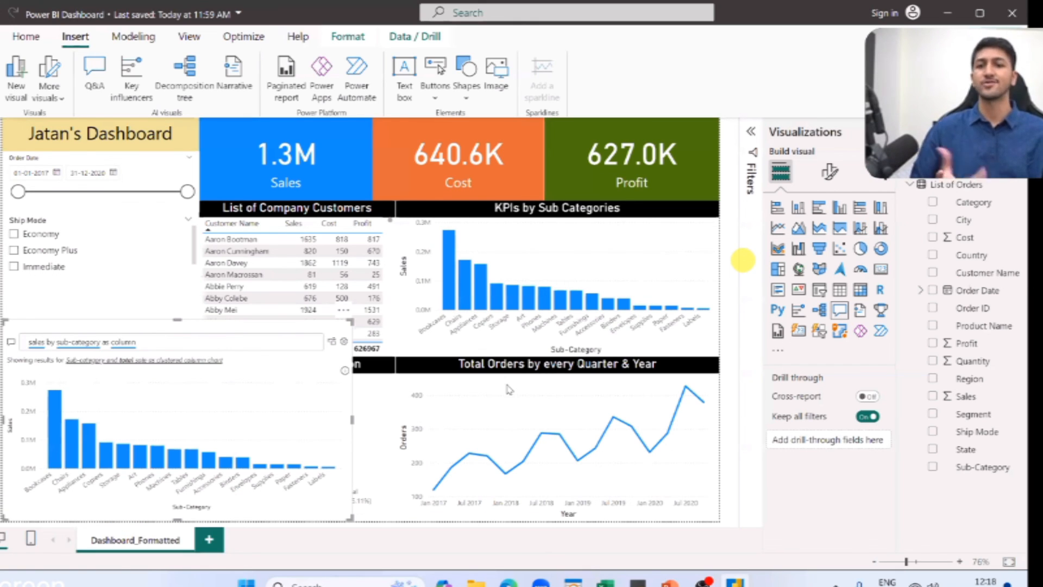
Turn the Q&A result into a standard visual and slightly resize the Sales by Sub-Category chart.
{"action": "left_click", "coordinate": [310, 363]}
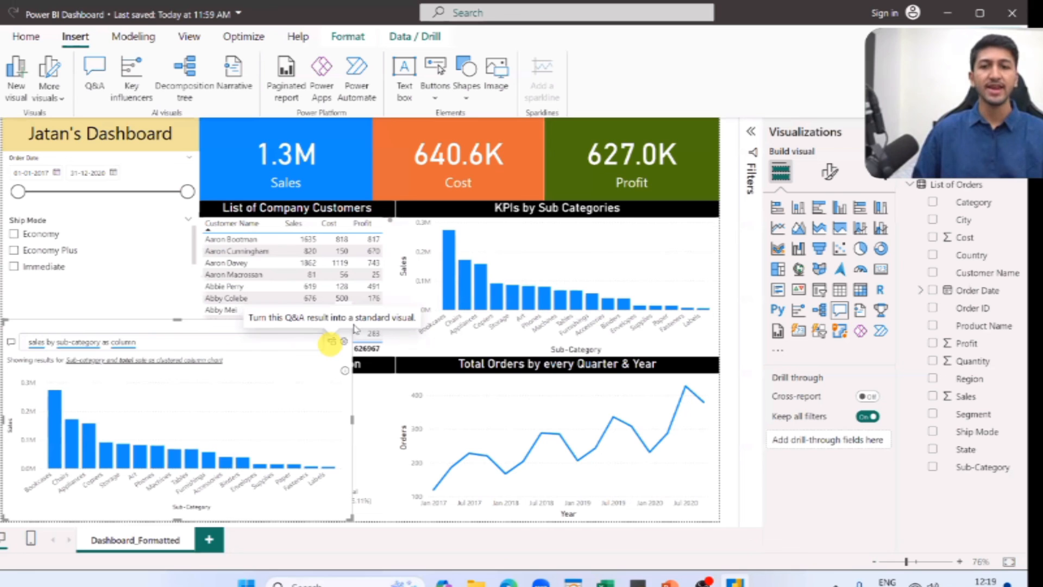
{"action": "left_click", "coordinate": [330, 340]}
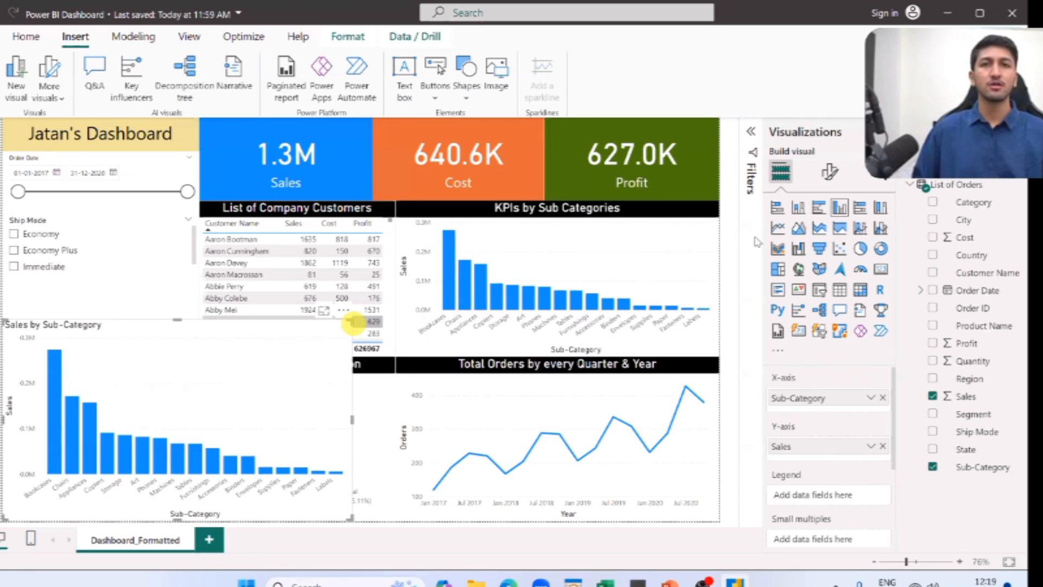
{"action": "left_click_drag", "start_coordinate": [353, 323], "coordinate": [365, 333]}
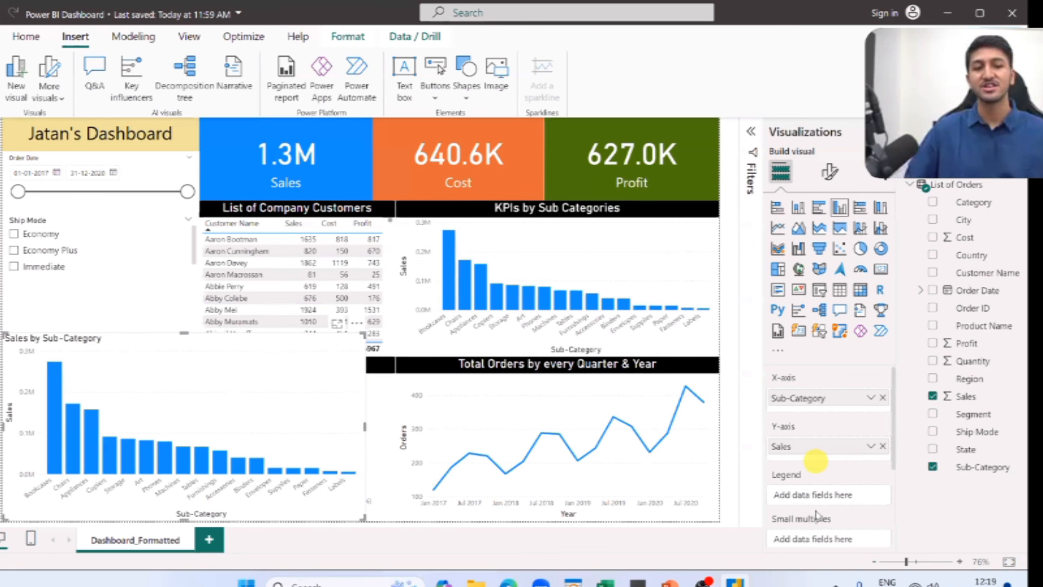
Review the Sales by Sub-Category chart's field wells and formatting options, and switch to the PowerPoint slide show.
{"action": "scroll", "coordinate": [801, 448], "scroll_direction": "down", "scroll_amount": 2}
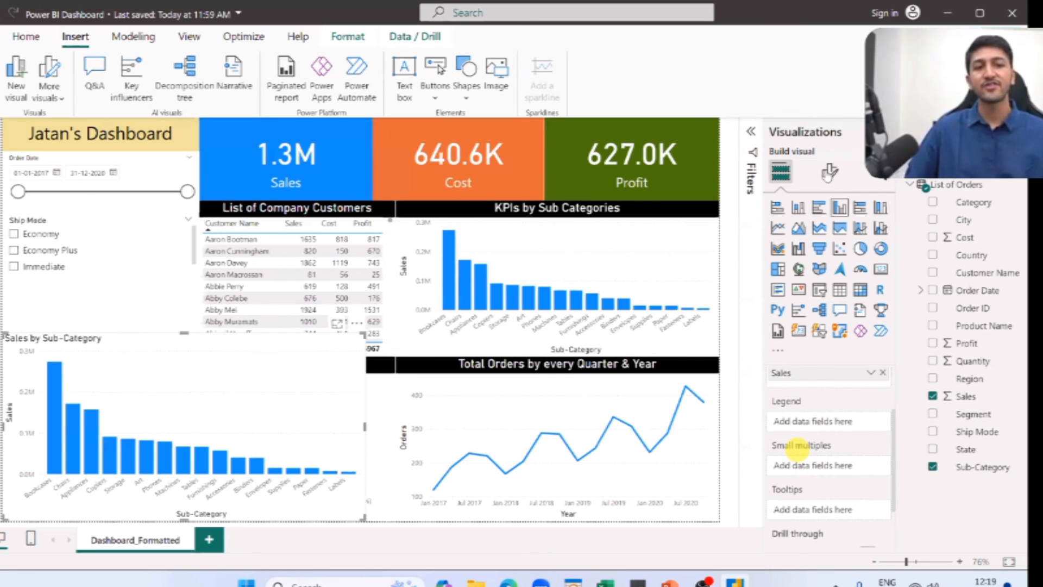
{"action": "scroll", "coordinate": [797, 450], "scroll_direction": "up", "scroll_amount": 2}
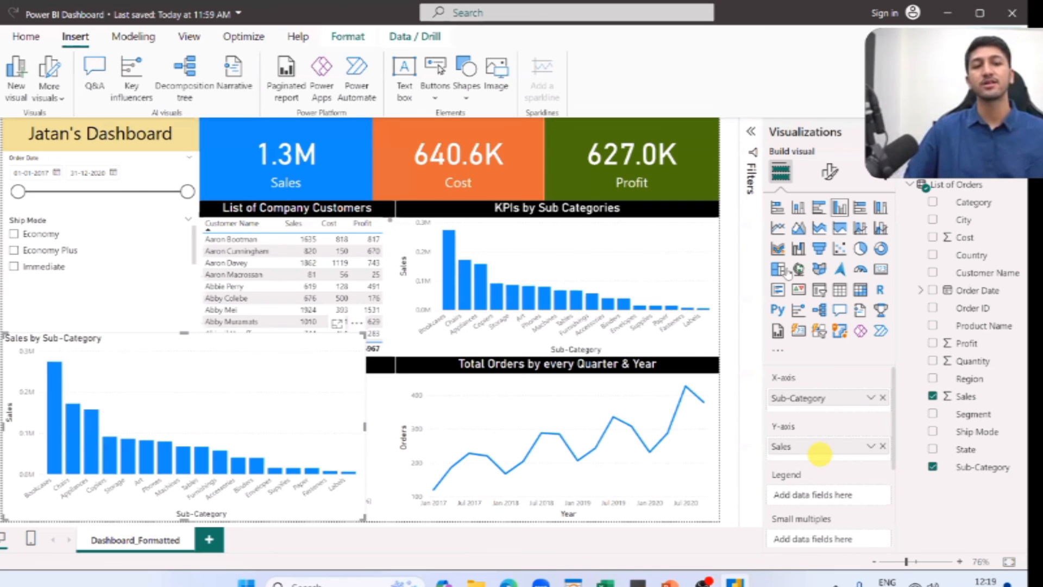
{"action": "left_click", "coordinate": [830, 172]}
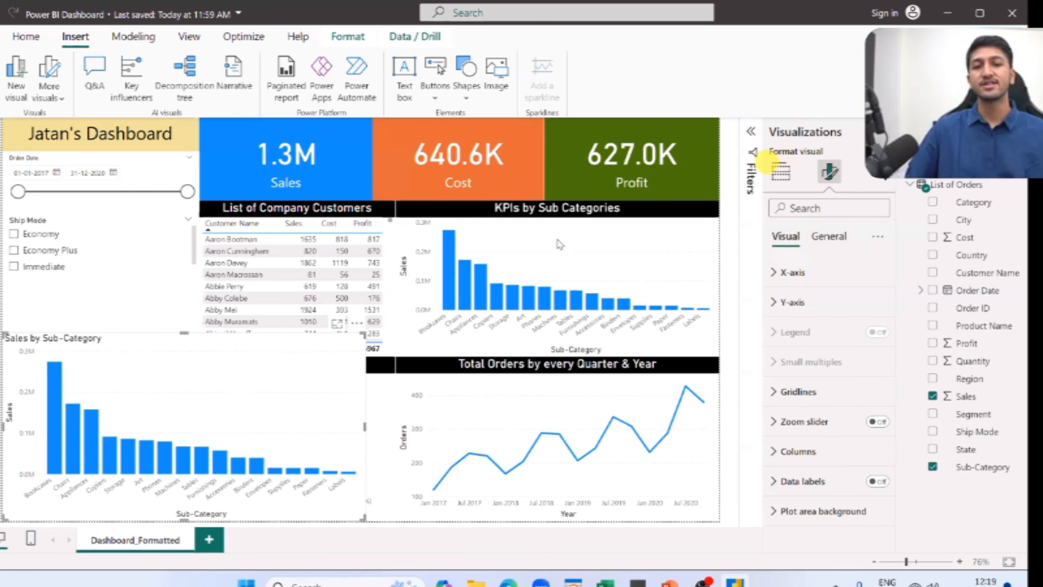
{"action": "left_click", "coordinate": [781, 172]}
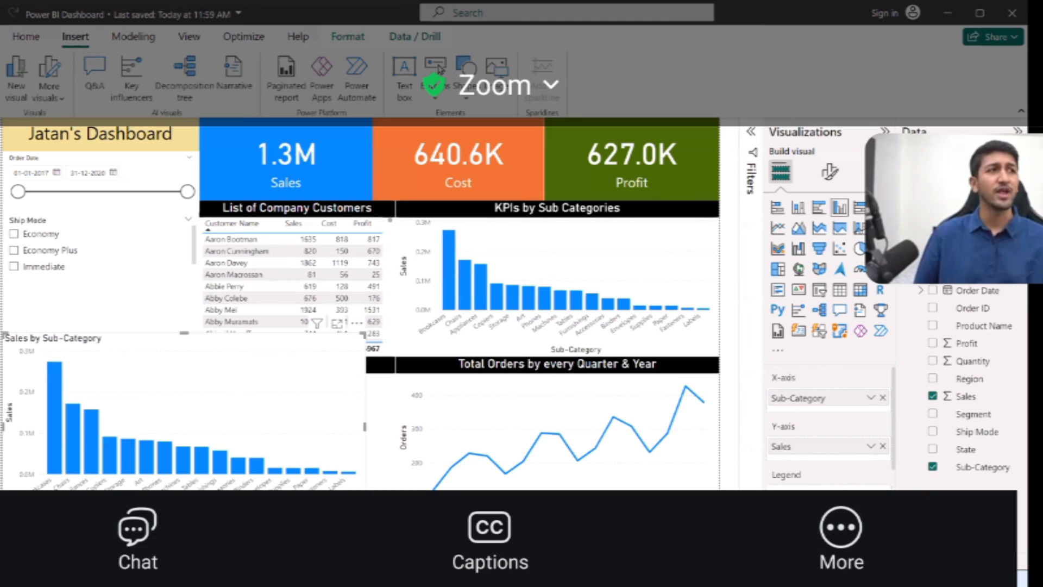
{"action": "key", "text": "alt+Tab"}
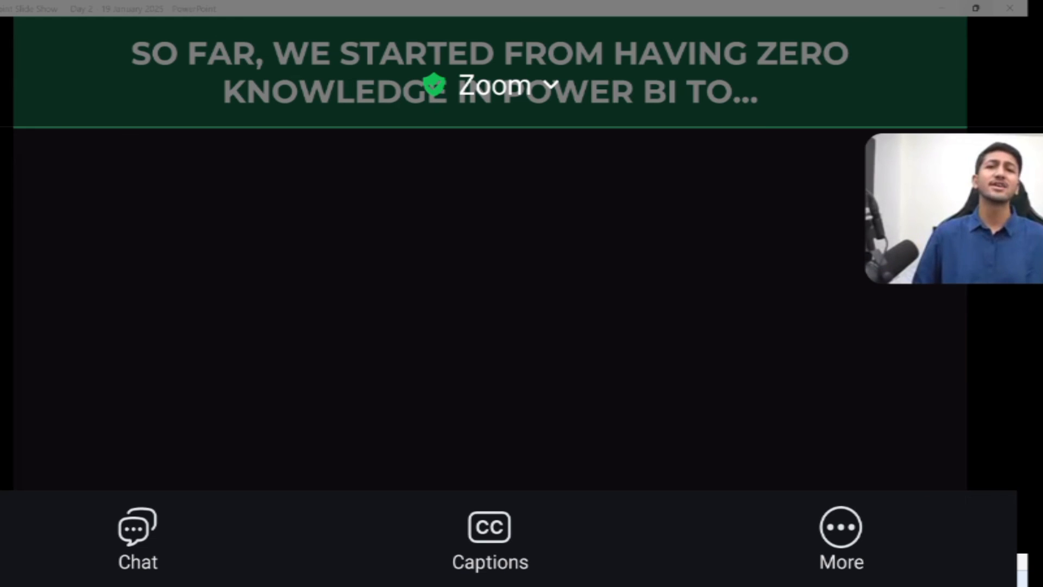